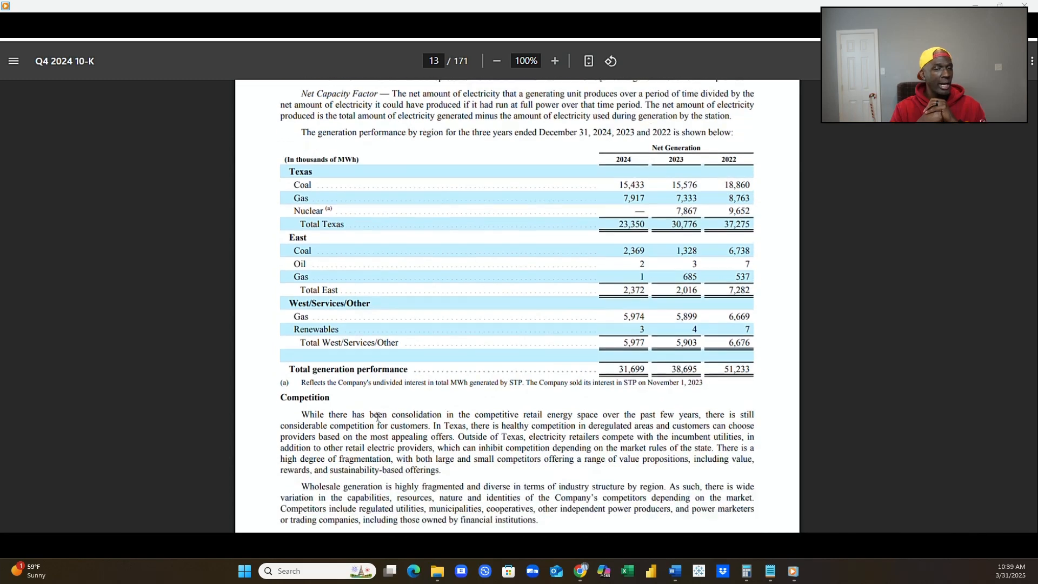
# Read the Competition, Seasonality and Price Volatility, and Market Framework sections on pages 13 and 14 of the 10-K.
pyautogui.scroll(-2, 378, 416)
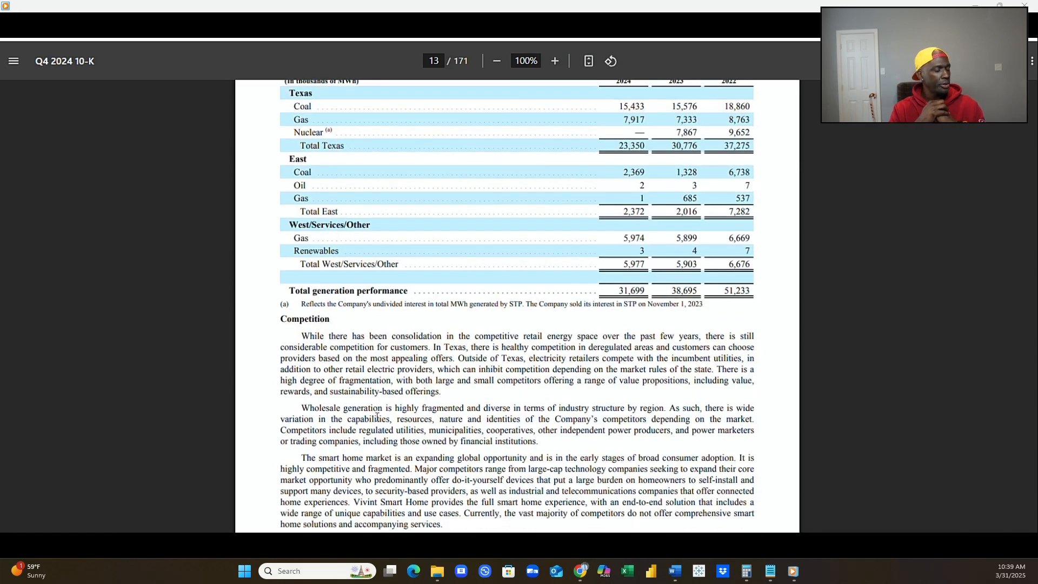
pyautogui.scroll(-2, 377, 415)
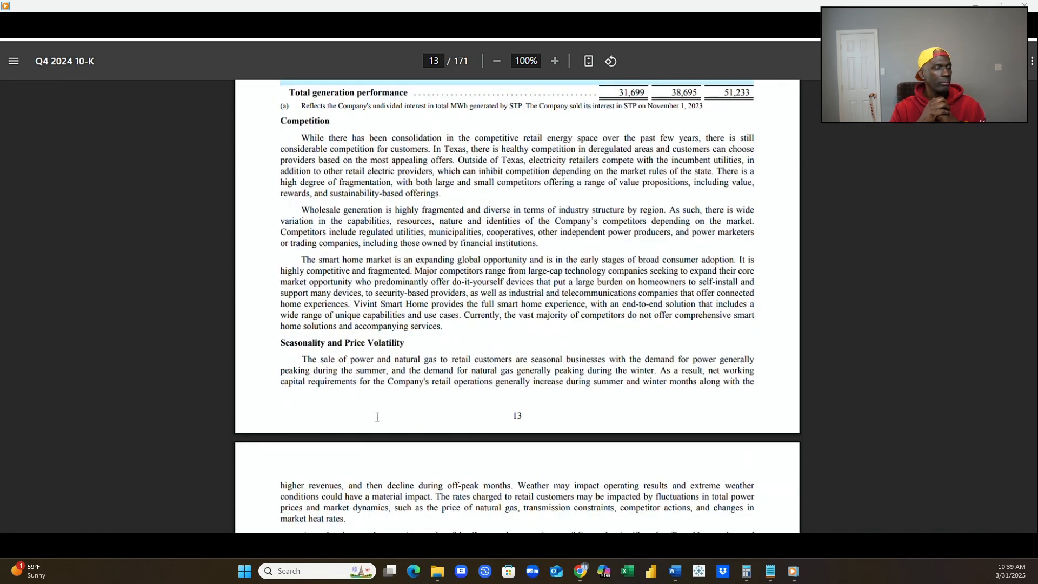
pyautogui.scroll(-1, 377, 417)
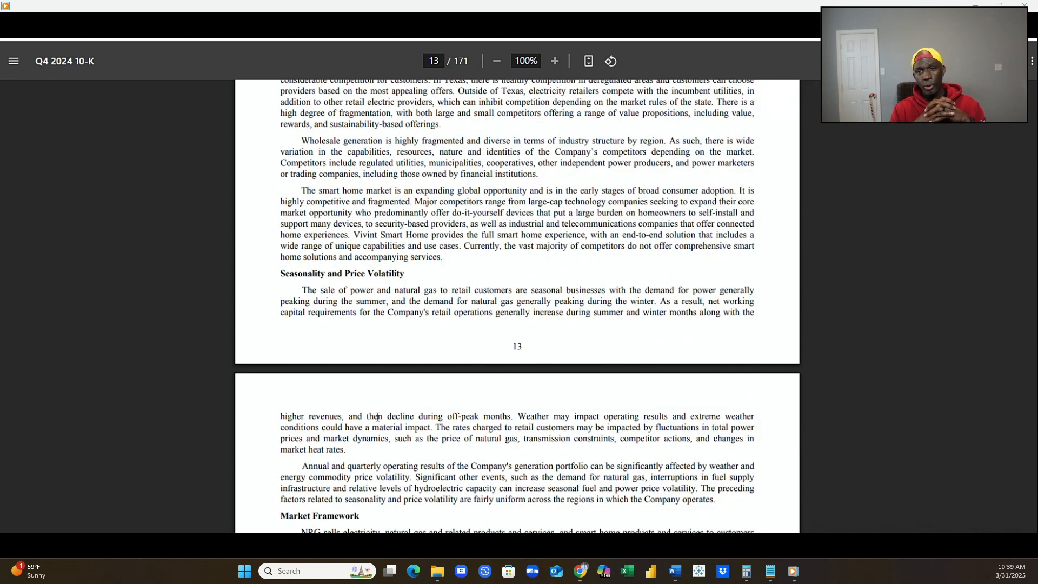
pyautogui.scroll(-1, 377, 416)
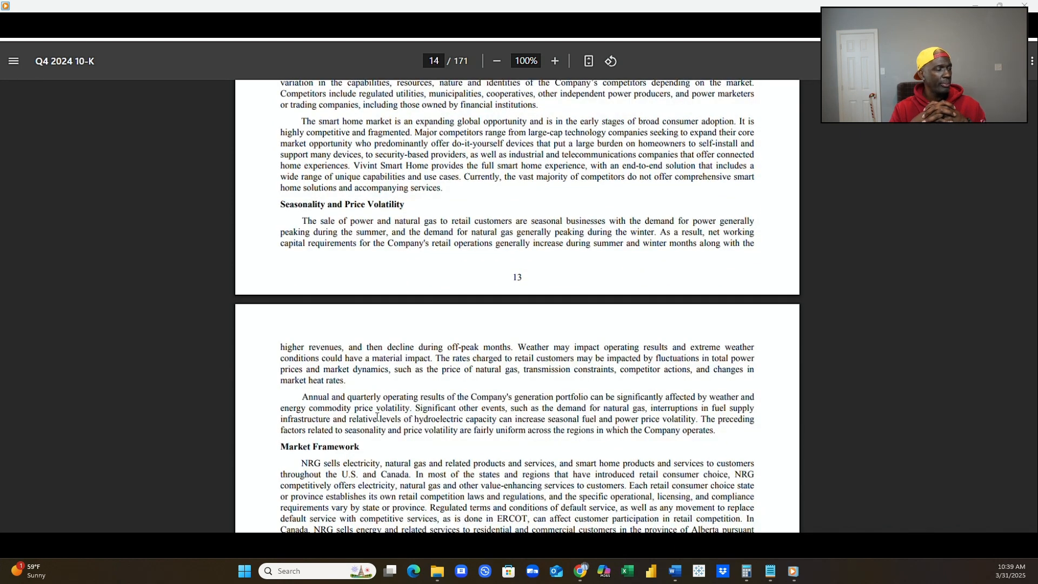
pyautogui.scroll(-1, 377, 416)
pyautogui.scroll(-1, 377, 416)
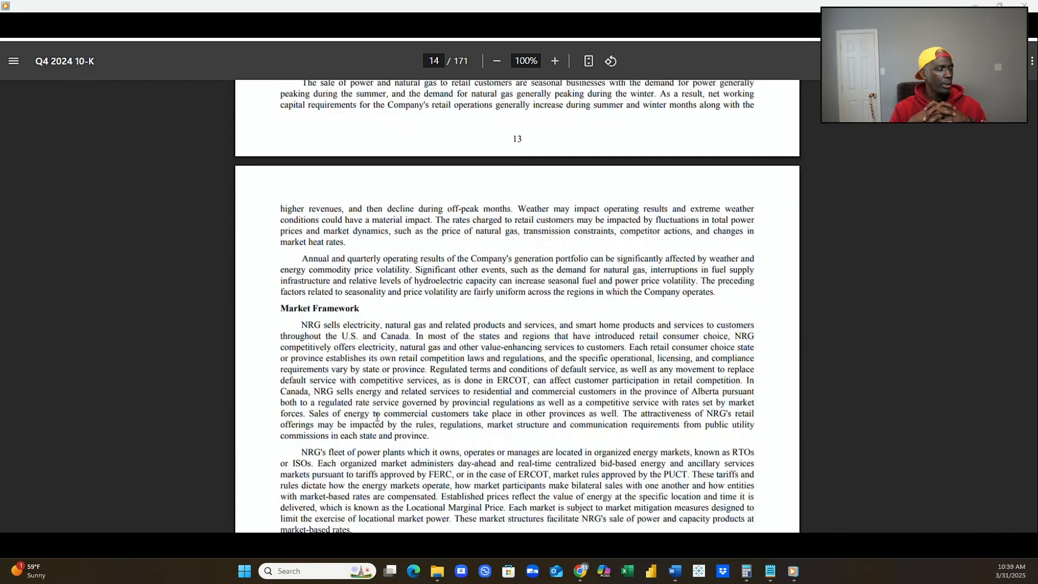
pyautogui.scroll(-2, 377, 416)
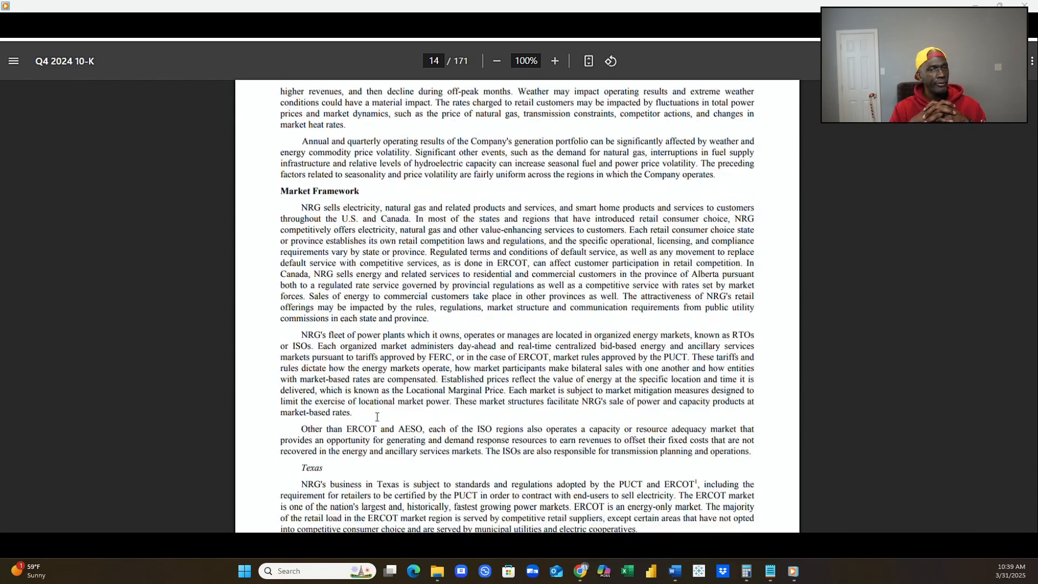
pyautogui.scroll(-1, 378, 416)
pyautogui.scroll(-2, 377, 416)
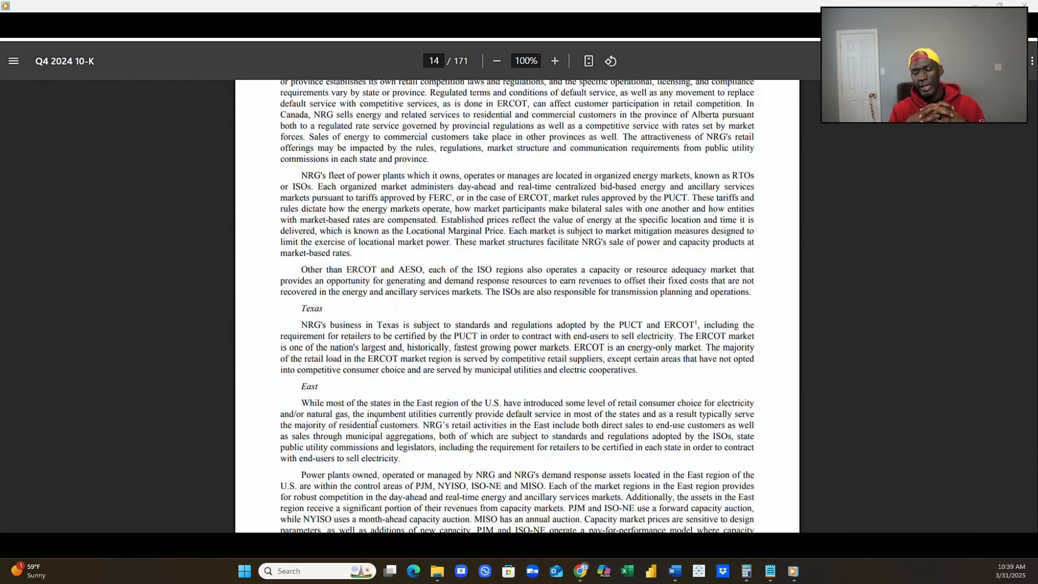
pyautogui.scroll(-1, 377, 416)
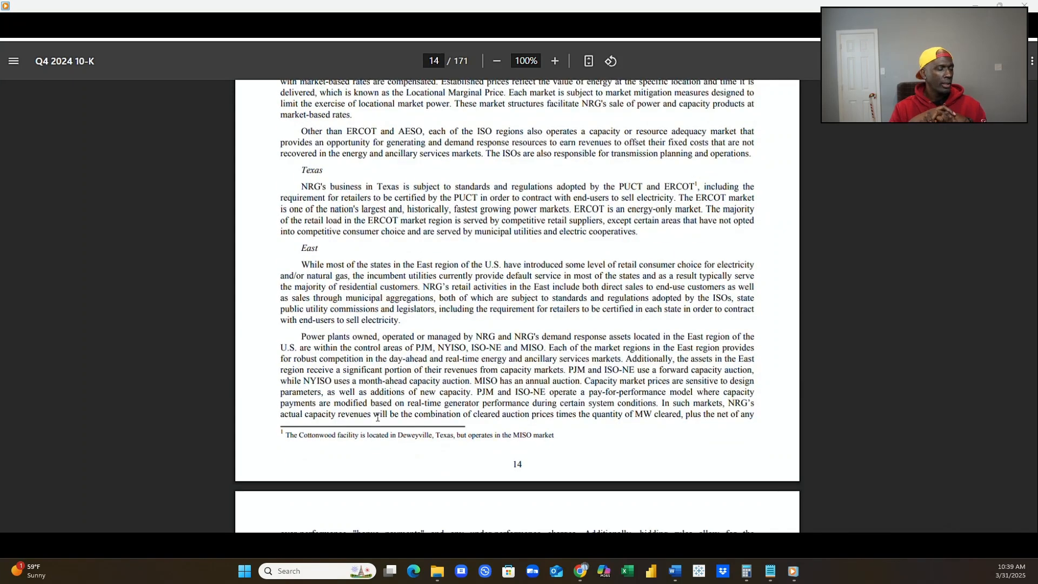
pyautogui.scroll(-2, 377, 417)
# Review the West, Canada and Vivint Smart Home market descriptions and the Energy Regulatory Matters section on page 15.
pyautogui.scroll(-1, 378, 417)
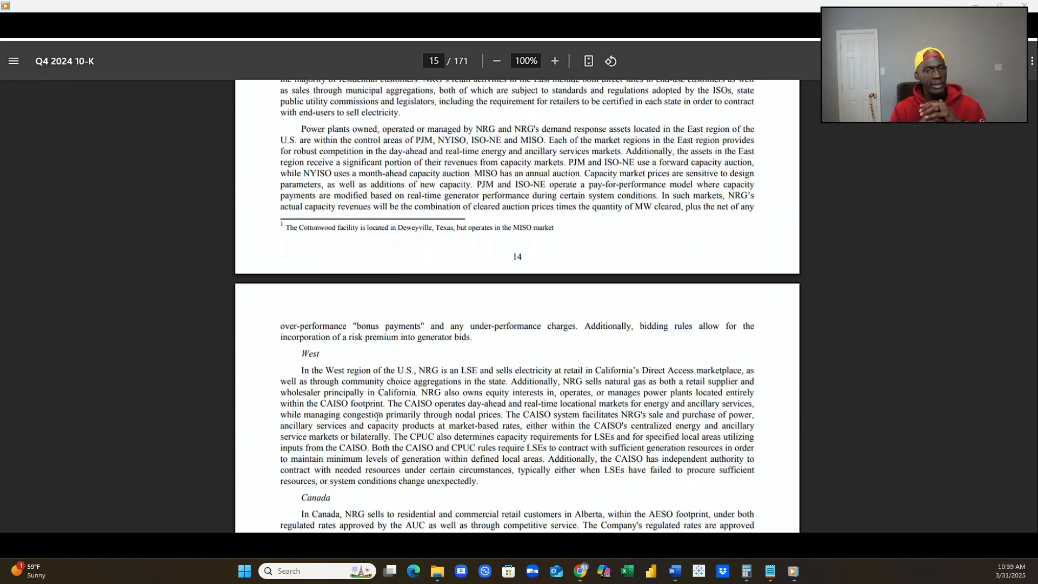
pyautogui.scroll(-3, 378, 417)
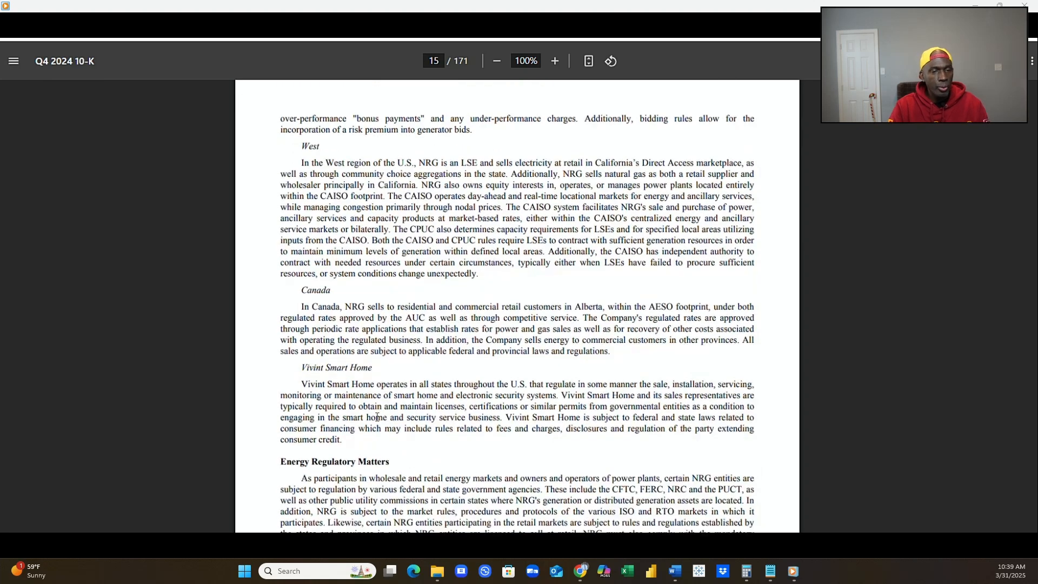
pyautogui.scroll(-1, 377, 417)
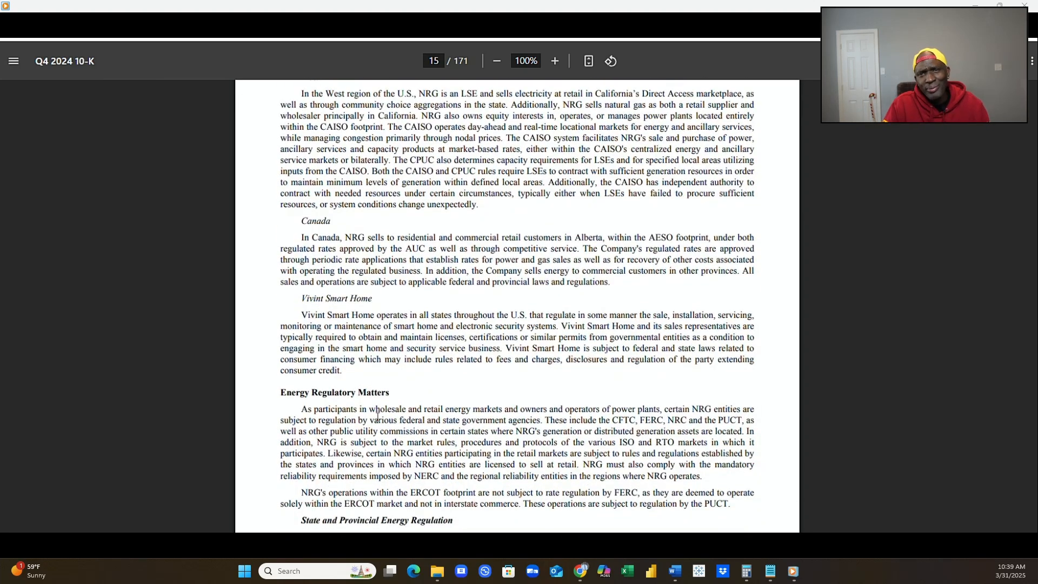
pyautogui.scroll(-1, 378, 418)
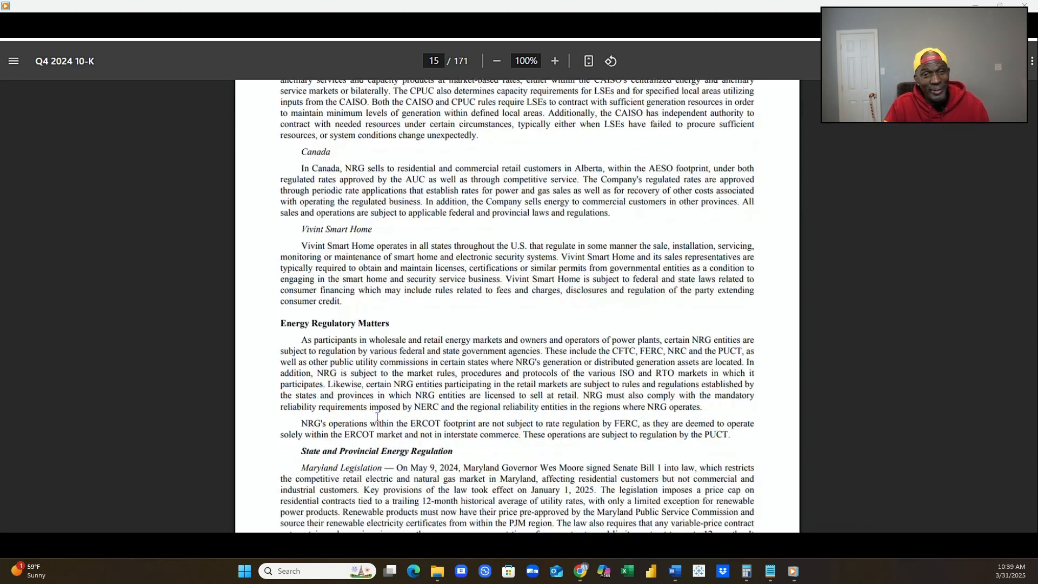
pyautogui.scroll(-1, 377, 417)
pyautogui.scroll(-1, 378, 417)
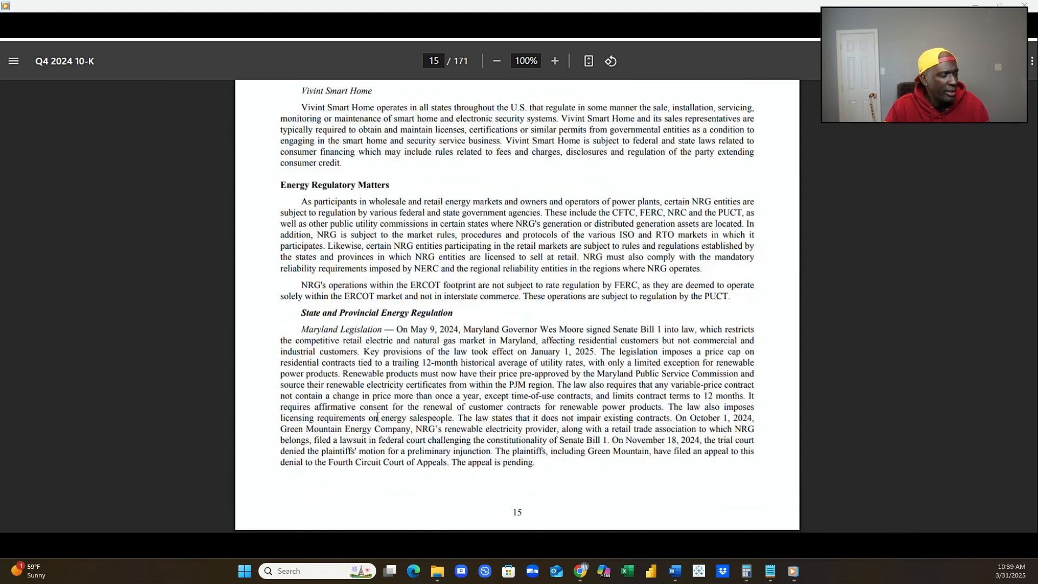
pyautogui.scroll(-1, 377, 417)
# Examine the Regional Regulatory Developments for ERCOT/PUCT on page 16, including the Texas Energy Fund and Winter Storm Uri ruling.
pyautogui.scroll(-3, 377, 418)
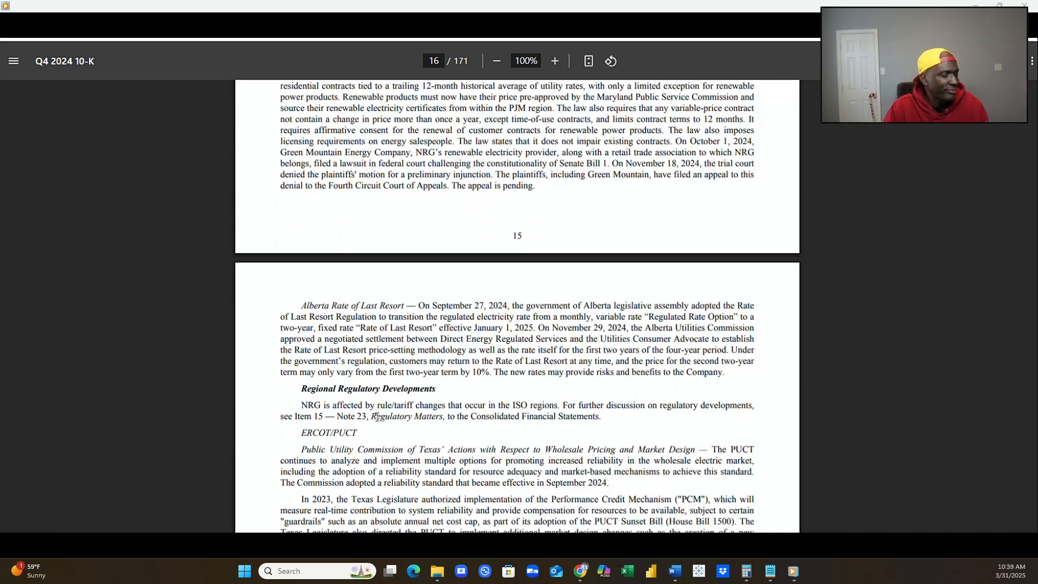
pyautogui.scroll(-1, 377, 418)
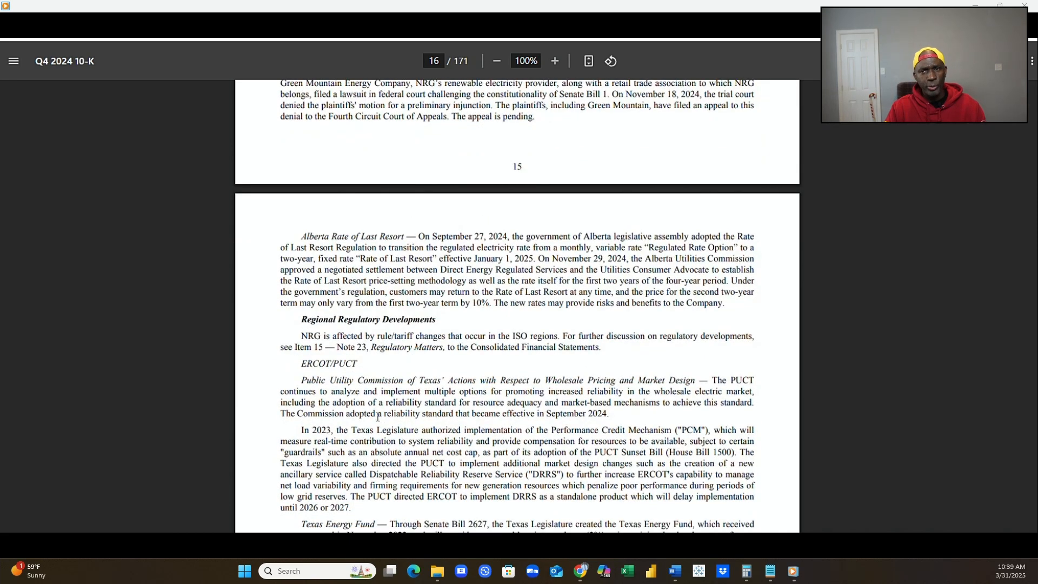
pyautogui.scroll(-1, 377, 417)
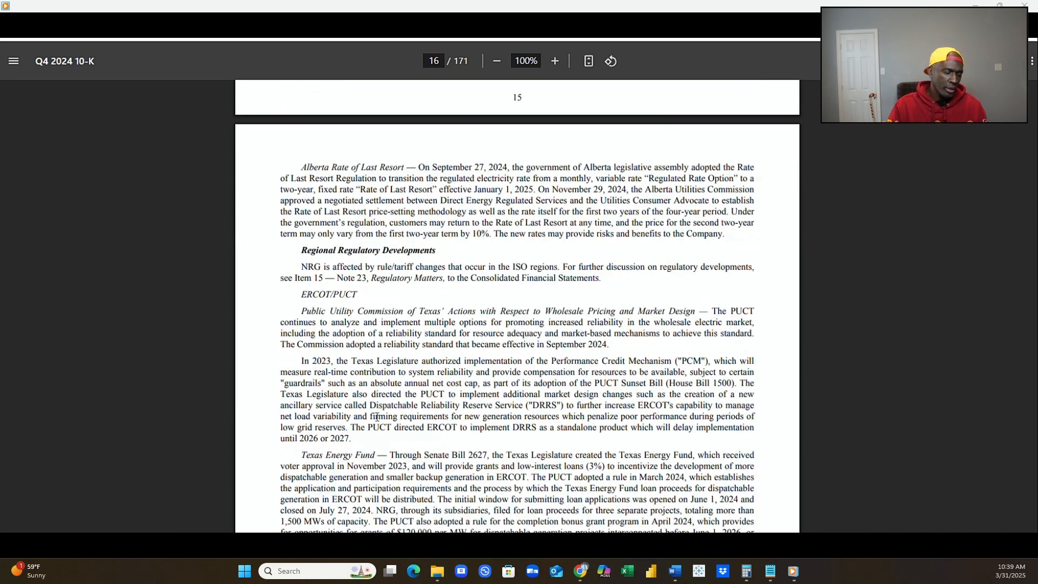
pyautogui.scroll(-1, 378, 417)
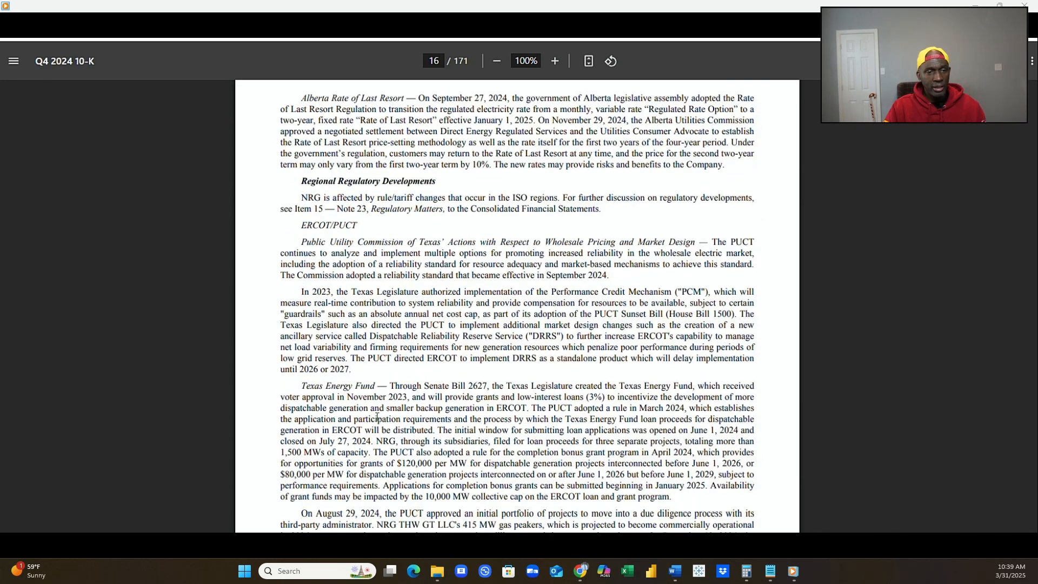
pyautogui.scroll(-1, 377, 417)
pyautogui.scroll(-1, 378, 417)
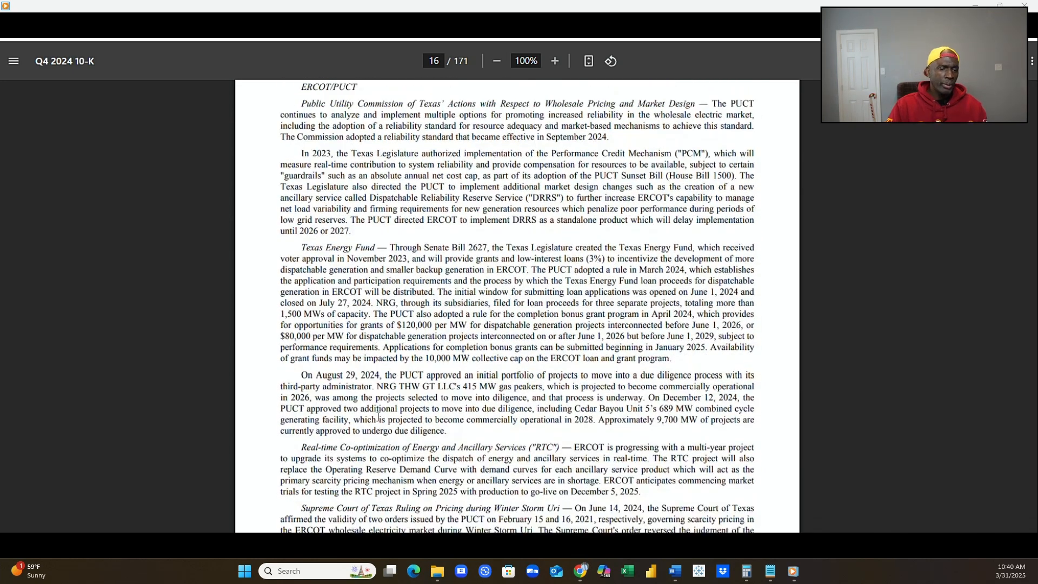
pyautogui.scroll(-3, 377, 417)
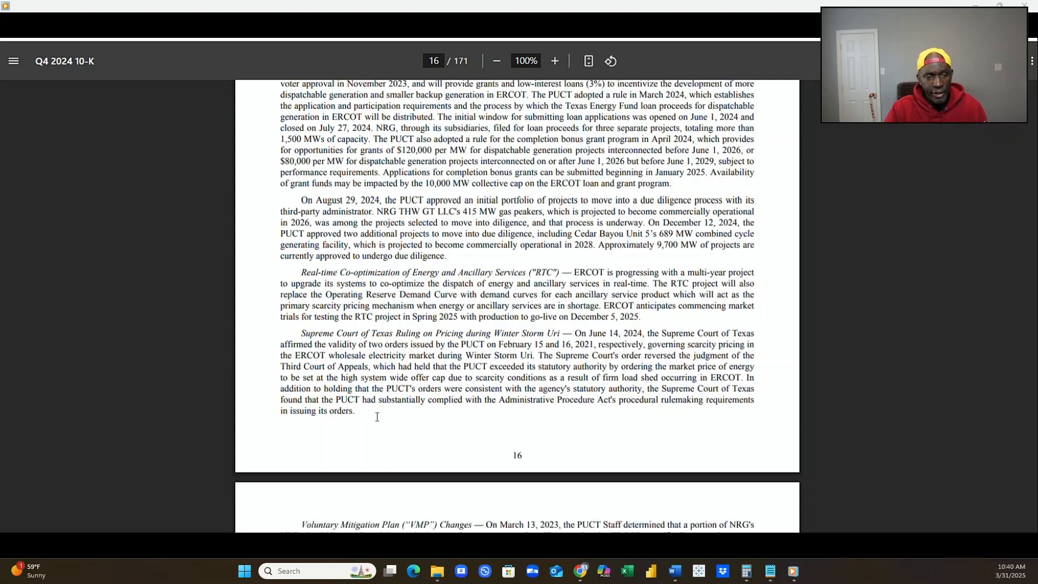
pyautogui.scroll(-2, 378, 417)
# Read the PJM regulatory developments on pages 17 and 18, from Capacity Market Litigation and Reforms through Other Regulatory Matters.
pyautogui.scroll(-1, 377, 418)
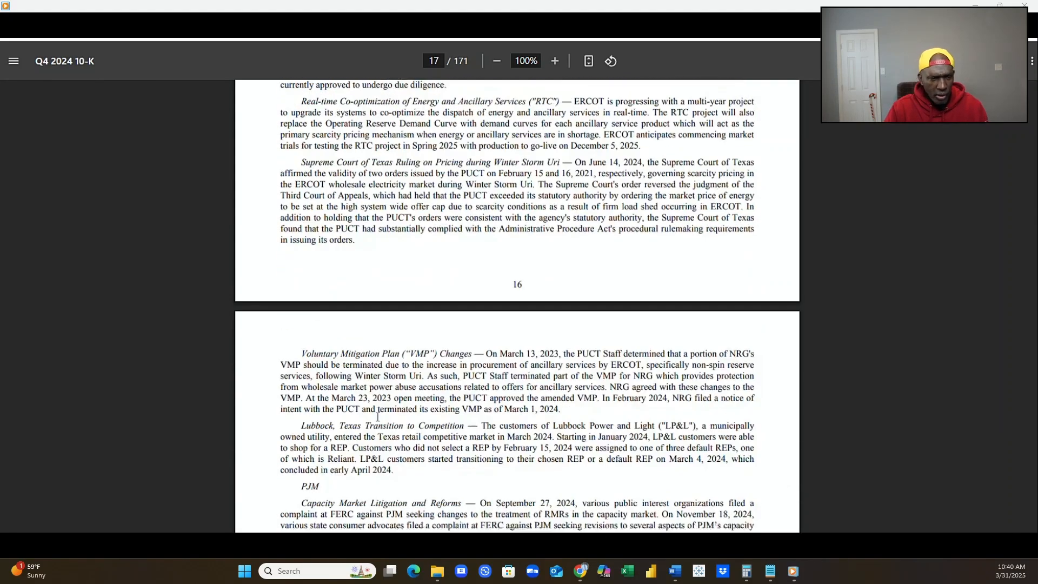
pyautogui.scroll(-3, 377, 417)
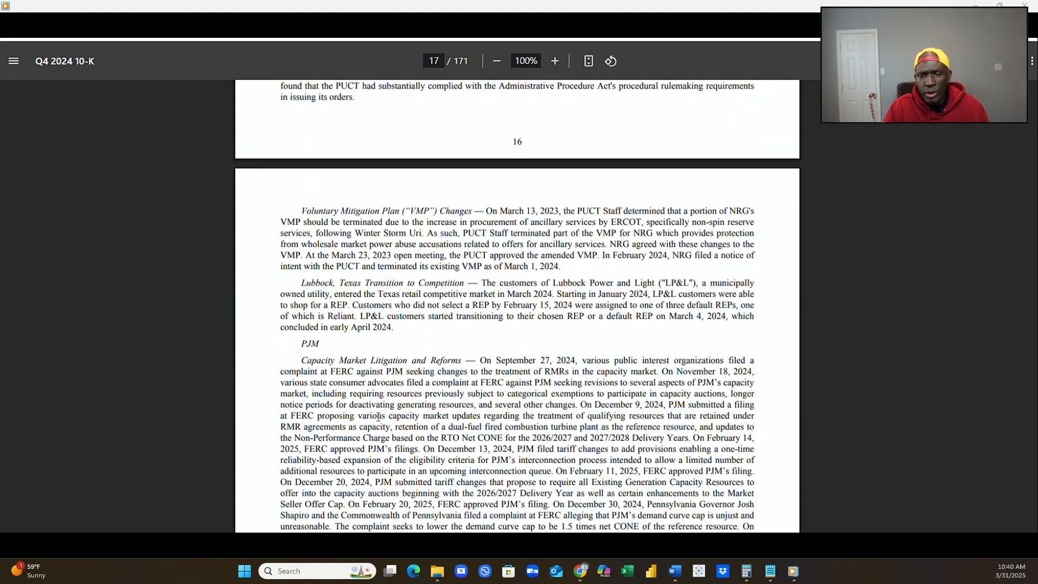
pyautogui.scroll(-4, 377, 418)
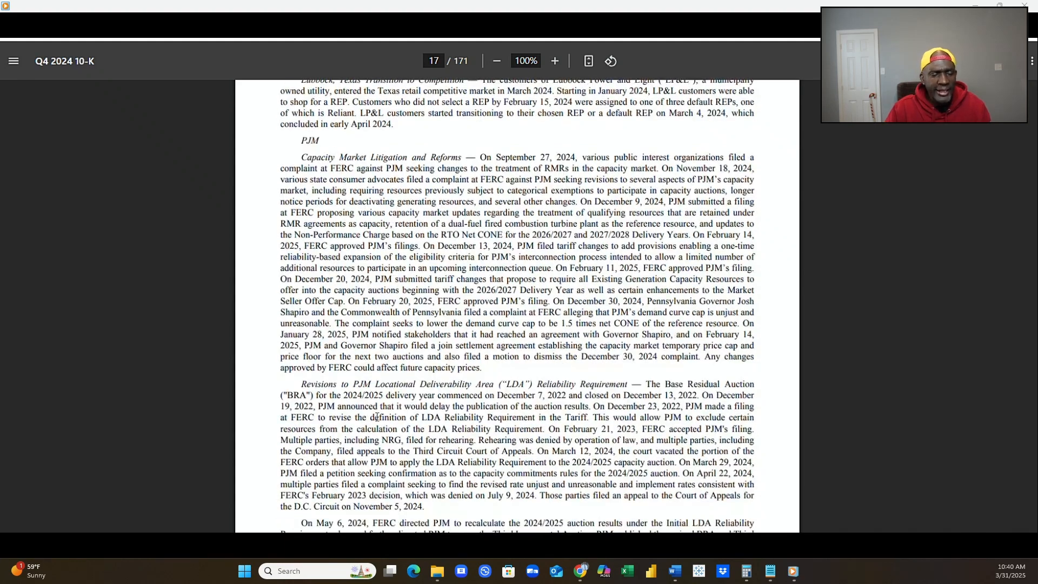
pyautogui.scroll(-1, 377, 417)
pyautogui.scroll(-1, 377, 418)
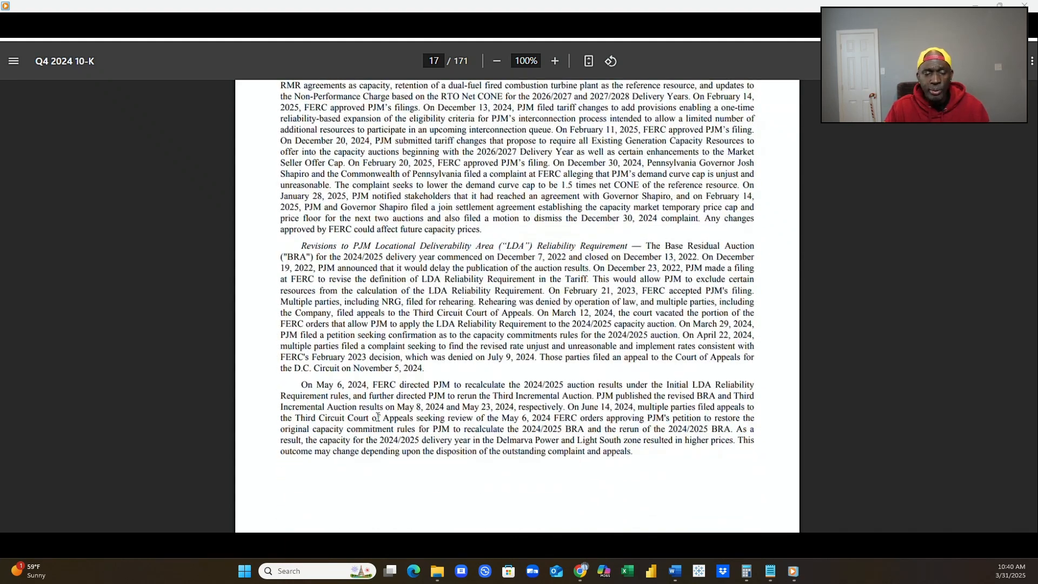
pyautogui.scroll(-2, 378, 418)
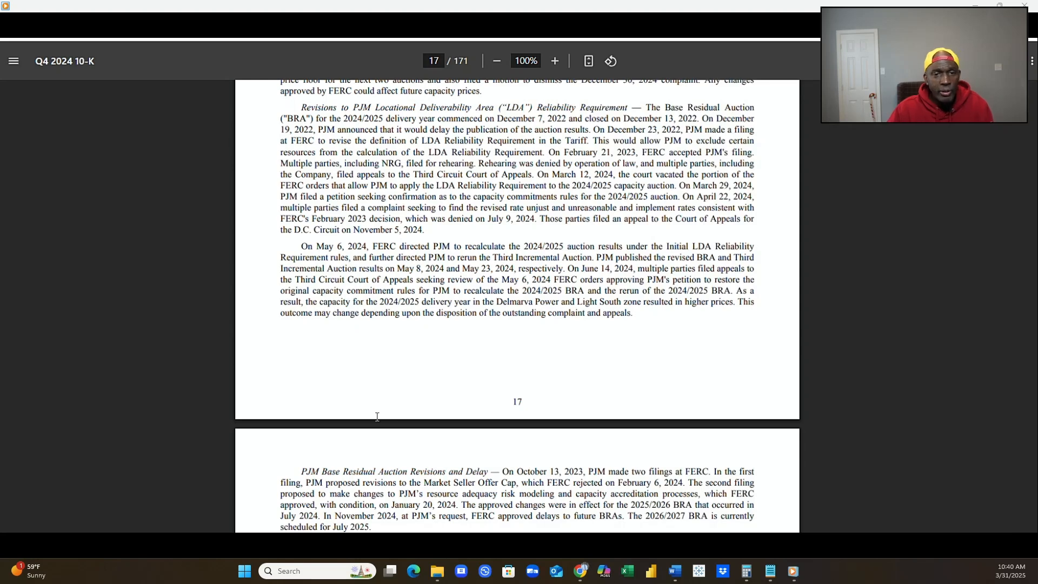
pyautogui.scroll(-2, 377, 416)
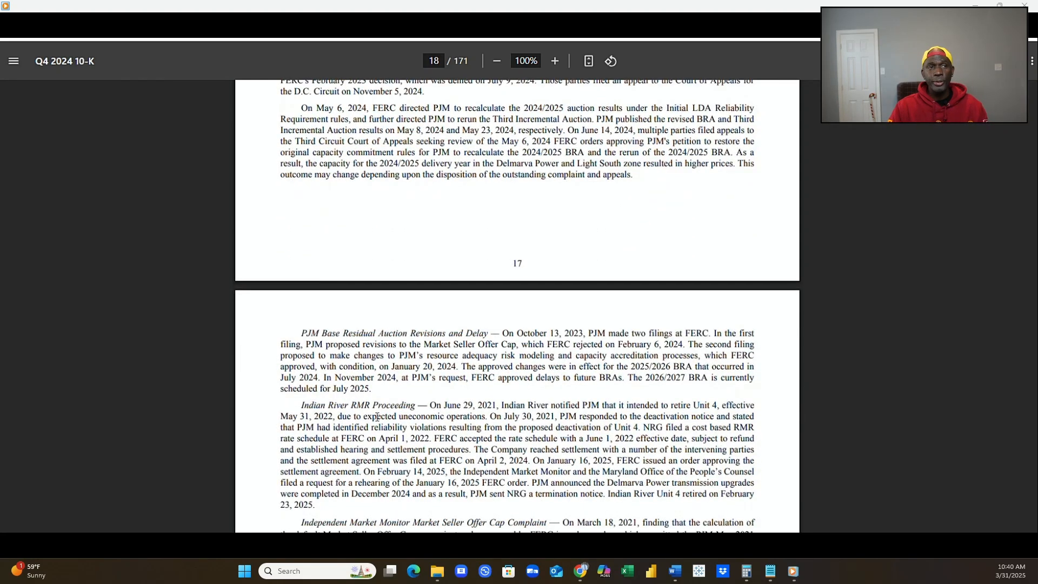
pyautogui.scroll(-1, 378, 418)
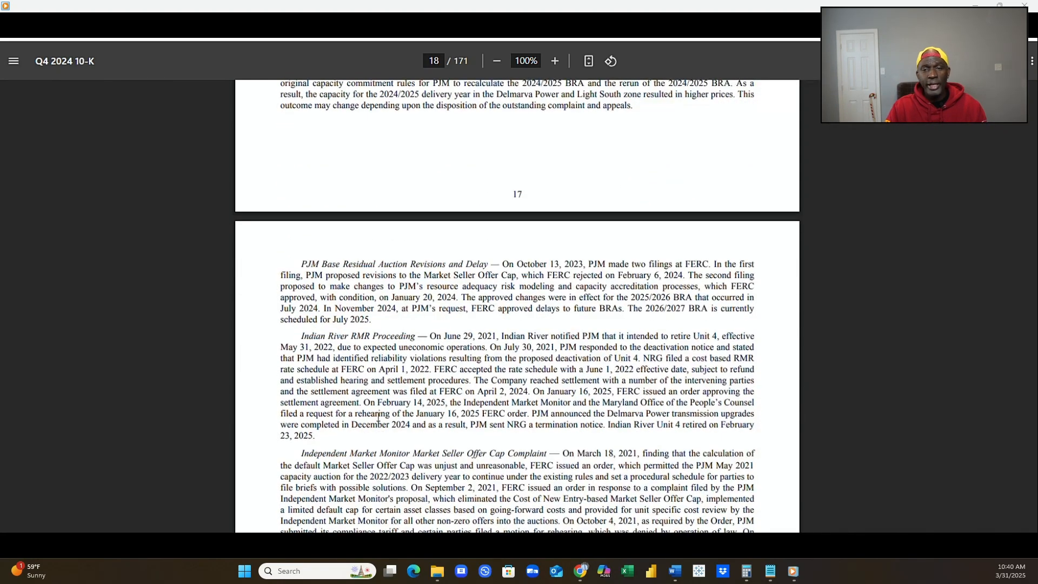
pyautogui.scroll(-1, 377, 417)
pyautogui.scroll(-1, 377, 417)
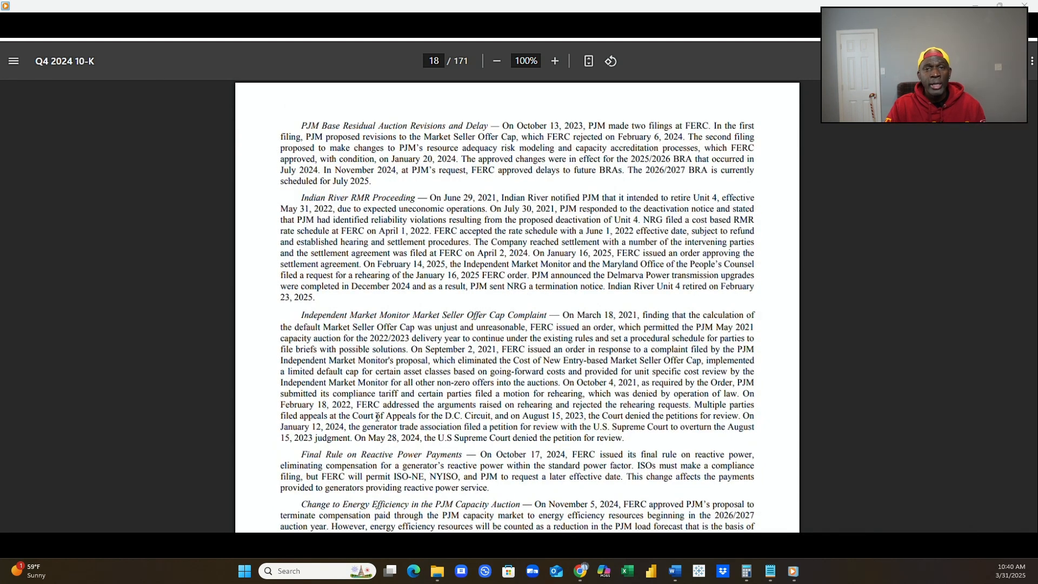
pyautogui.scroll(-2, 377, 417)
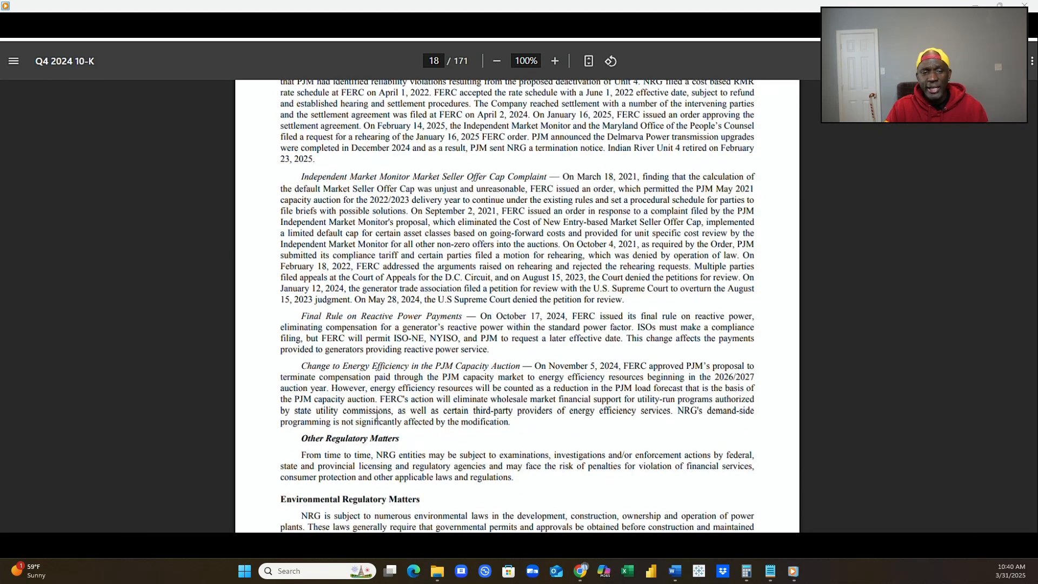
pyautogui.scroll(-1, 378, 415)
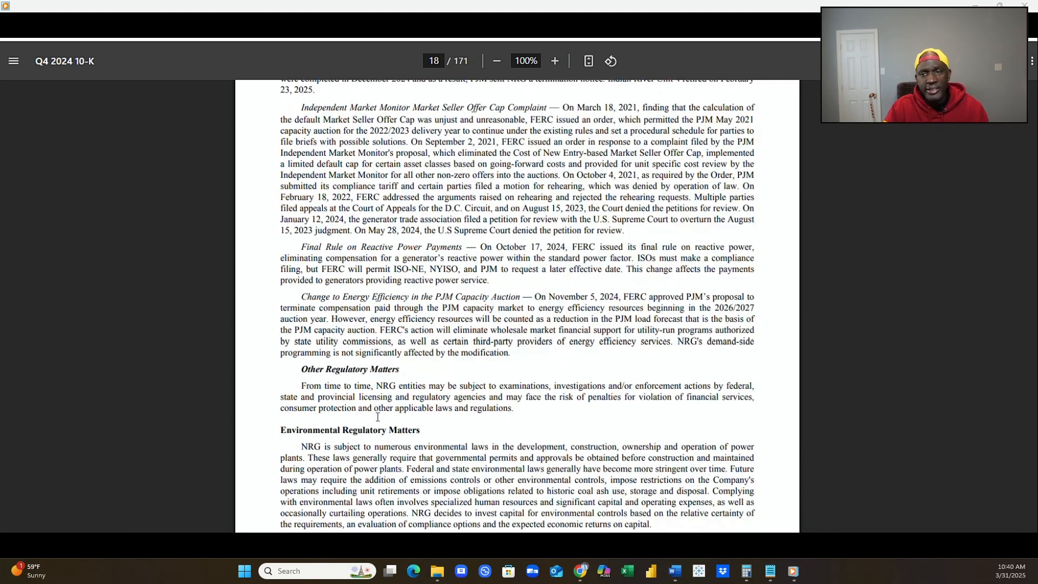
# Review the Environmental Regulatory Matters on pages 18 to 20, including air rules, greenhouse gas emissions charts and Byproducts.
pyautogui.scroll(-1, 377, 416)
pyautogui.scroll(-1, 378, 416)
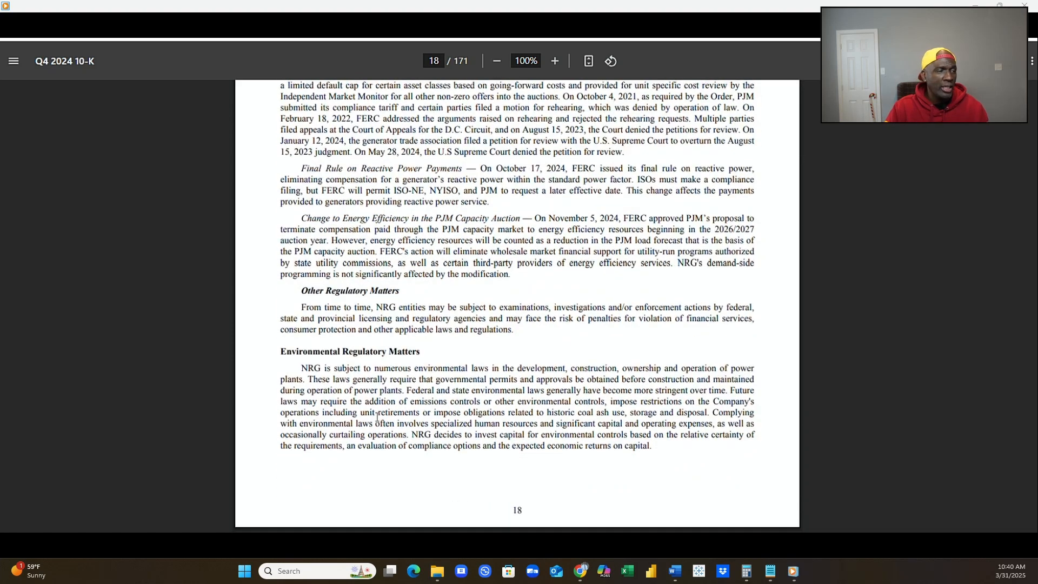
pyautogui.scroll(-1, 377, 416)
pyautogui.scroll(-1, 359, 433)
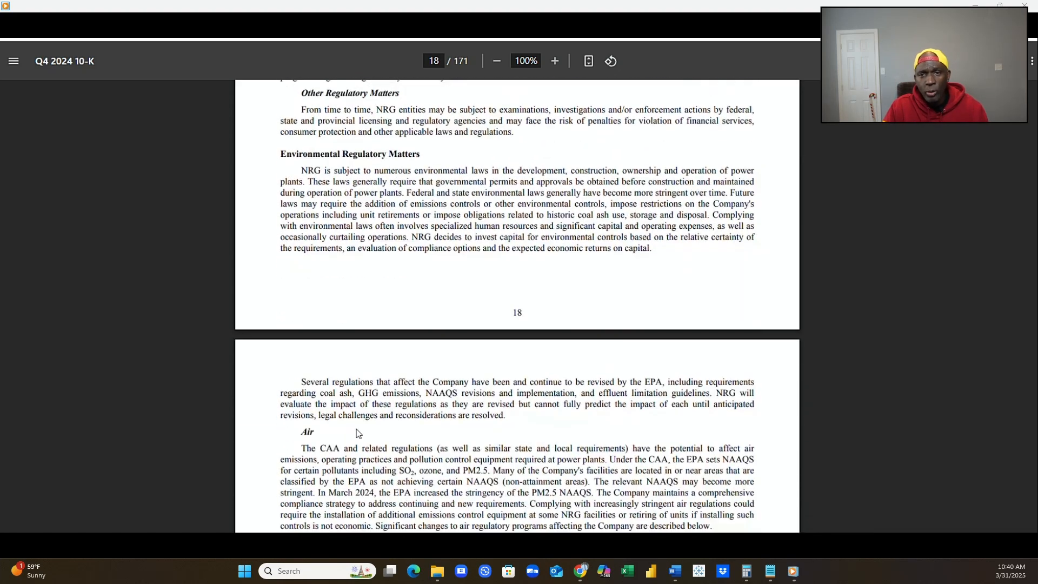
pyautogui.scroll(-2, 358, 433)
pyautogui.scroll(-2, 358, 433)
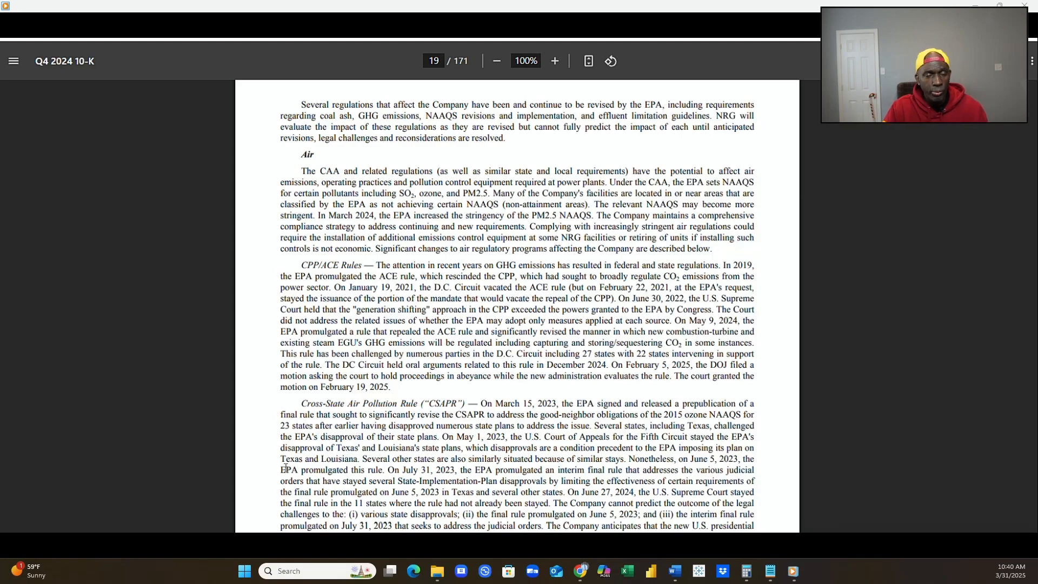
pyautogui.scroll(-3, 366, 446)
pyautogui.scroll(-8, 369, 448)
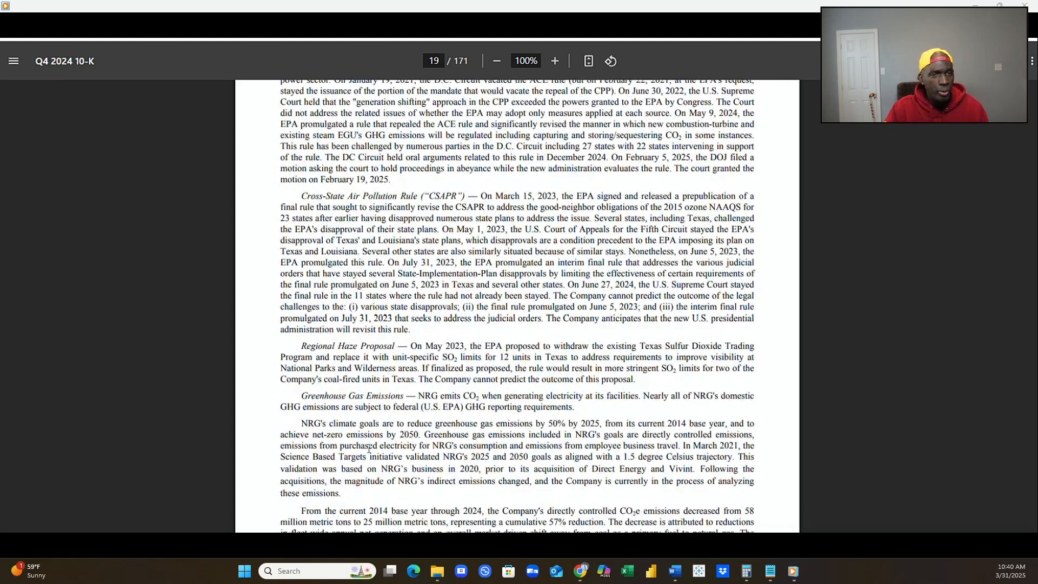
pyautogui.scroll(-6, 370, 449)
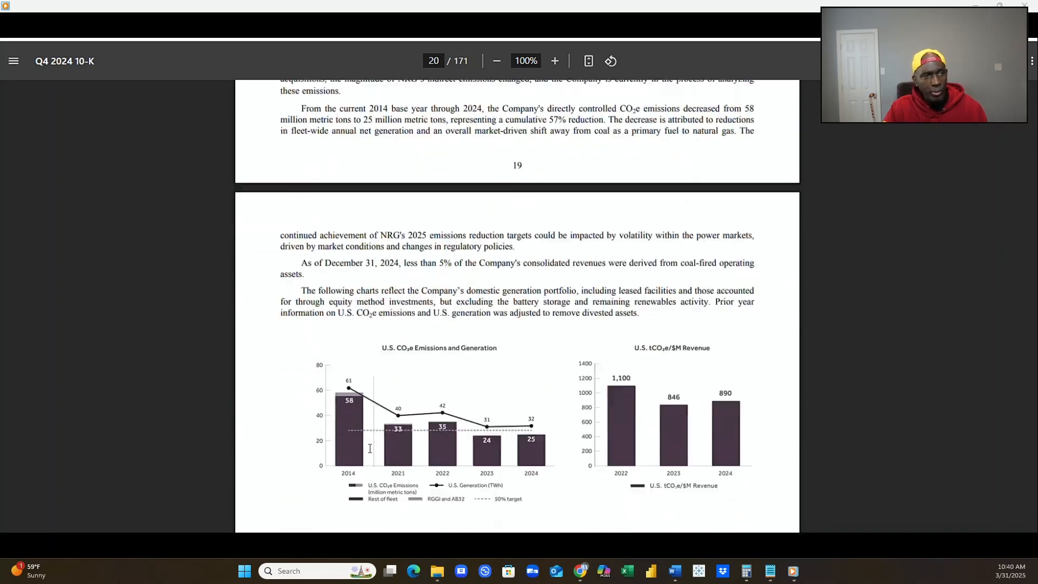
pyautogui.scroll(-9, 370, 451)
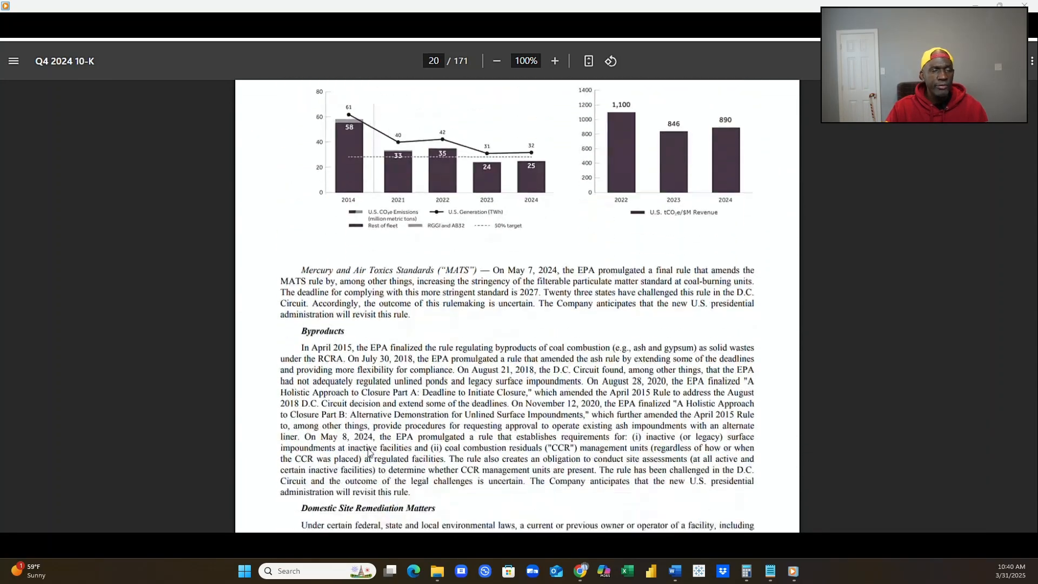
# Review Domestic Site Remediation, Water, Regional Environmental Developments, Customers and the opening of Human Capital on pages 20 and 21.
pyautogui.scroll(-3, 370, 448)
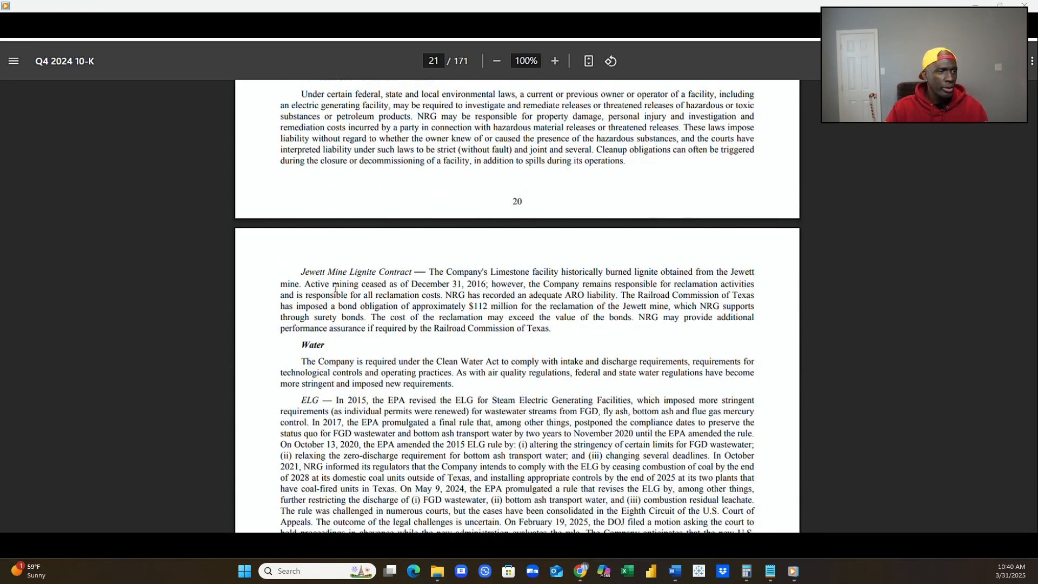
pyautogui.scroll(-3, 340, 307)
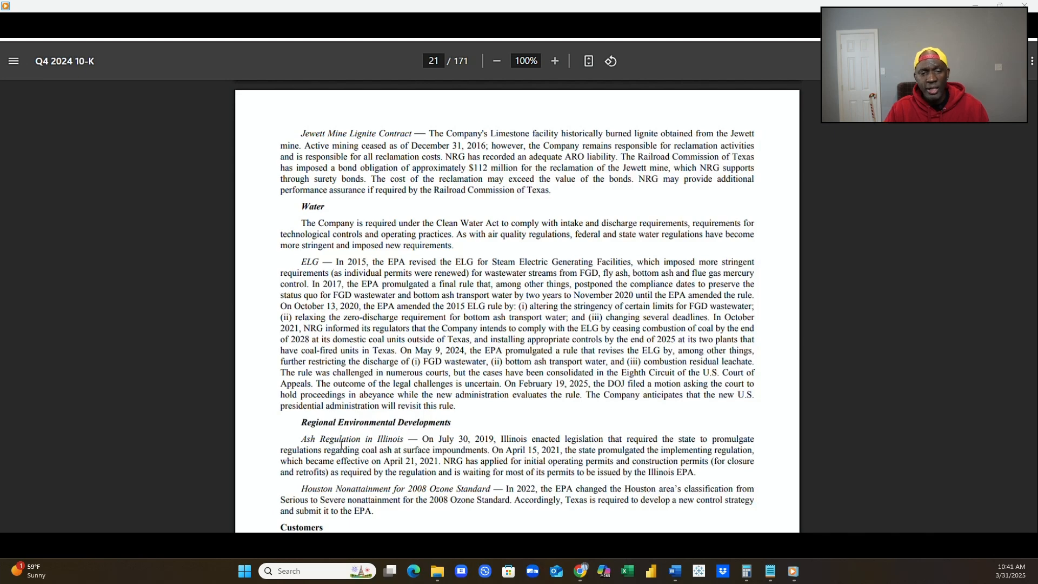
pyautogui.scroll(-2, 342, 444)
pyautogui.scroll(-2, 343, 444)
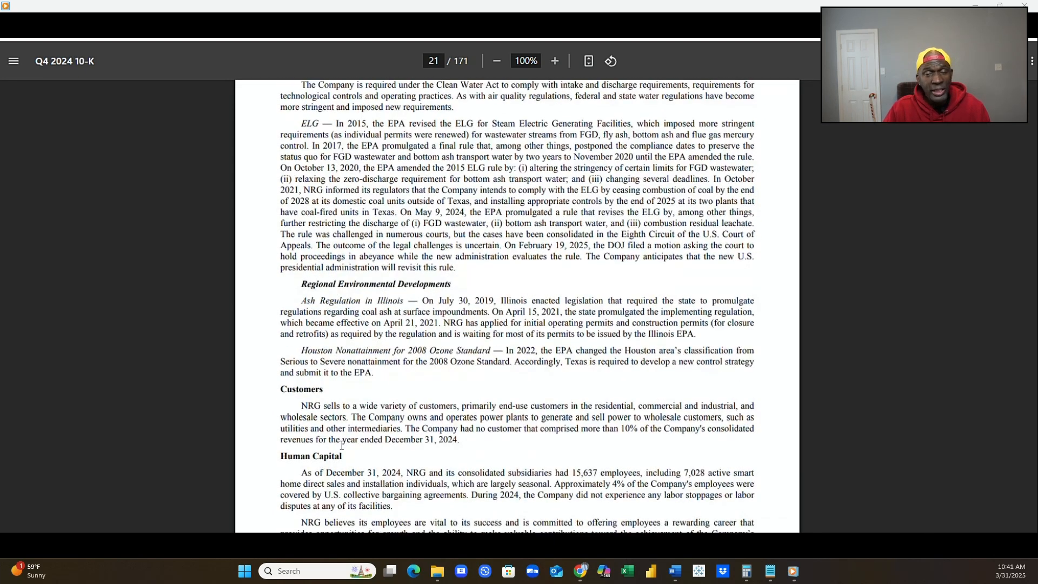
pyautogui.scroll(-2, 341, 445)
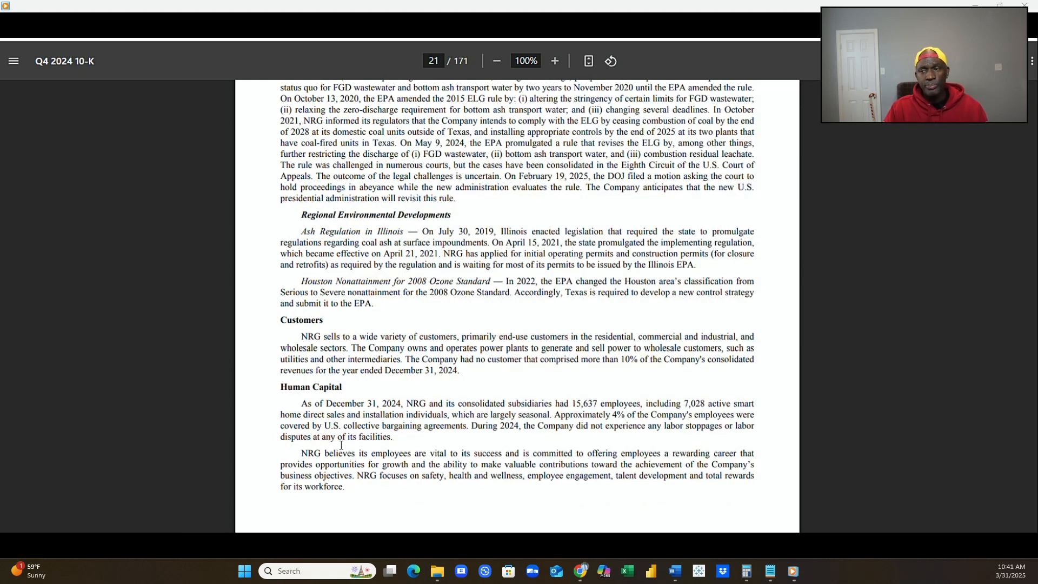
pyautogui.scroll(-2, 342, 445)
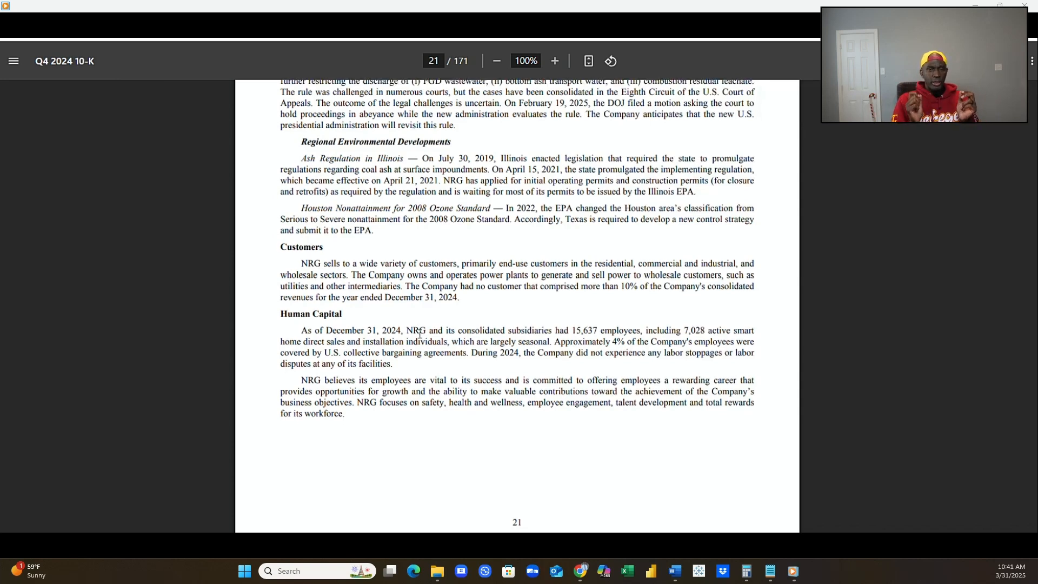
# Examine the Safety section and the NRG 5-Year Safety Record chart on page 22.
pyautogui.scroll(-1, 419, 333)
pyautogui.scroll(-1, 420, 333)
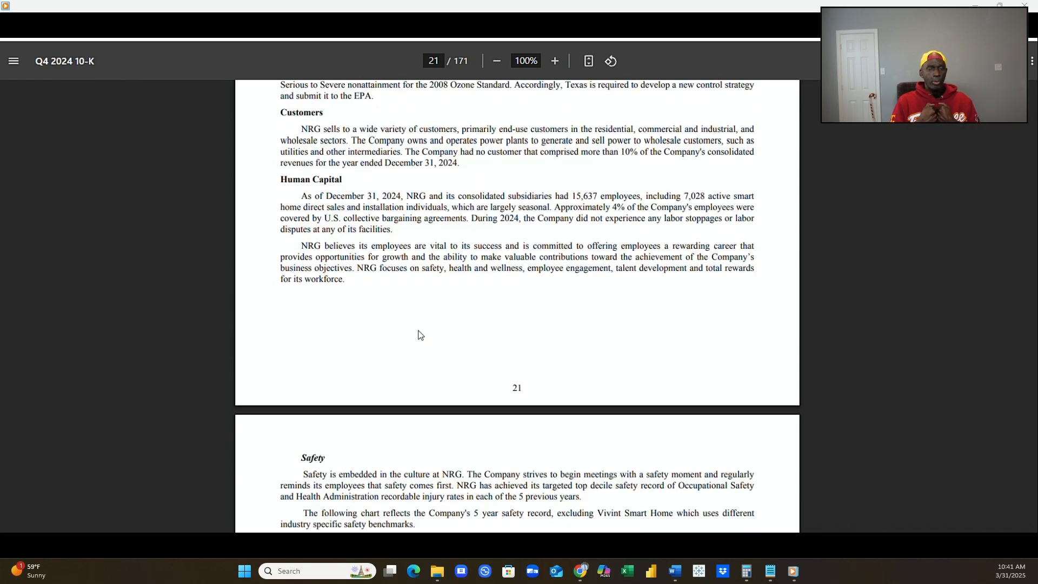
pyautogui.scroll(-1, 419, 334)
pyautogui.scroll(-3, 418, 334)
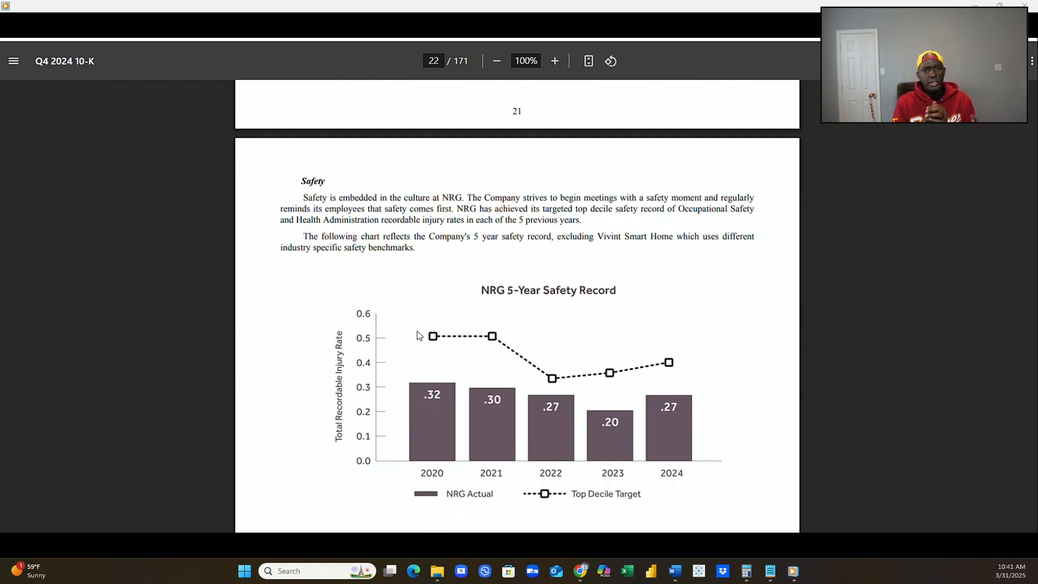
pyautogui.scroll(-1, 418, 334)
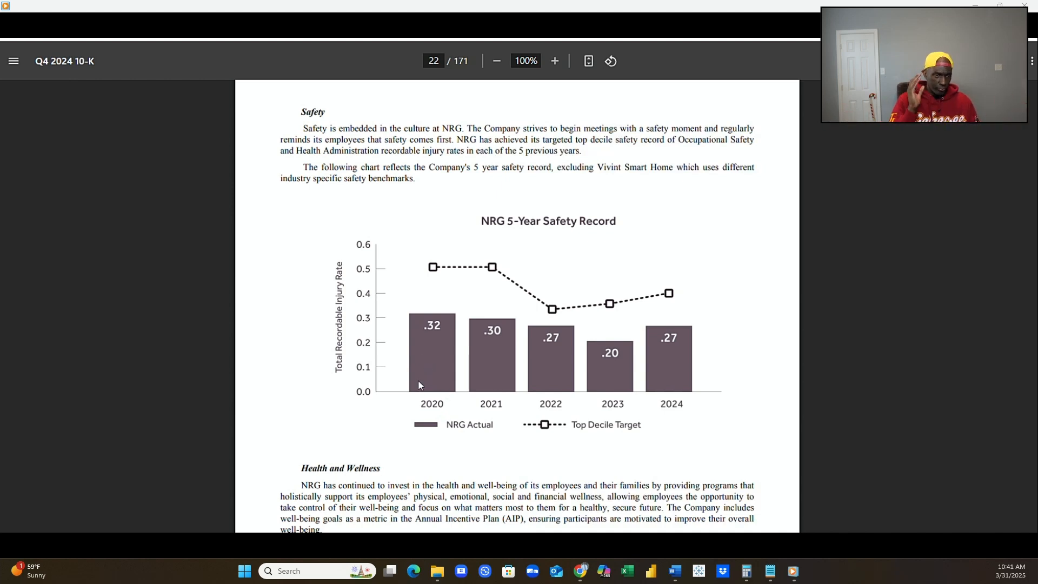
# Read the remaining Human Capital topics, from Health and Wellness through Total Rewards, and Available Information on pages 22 and 23.
pyautogui.scroll(-3, 416, 391)
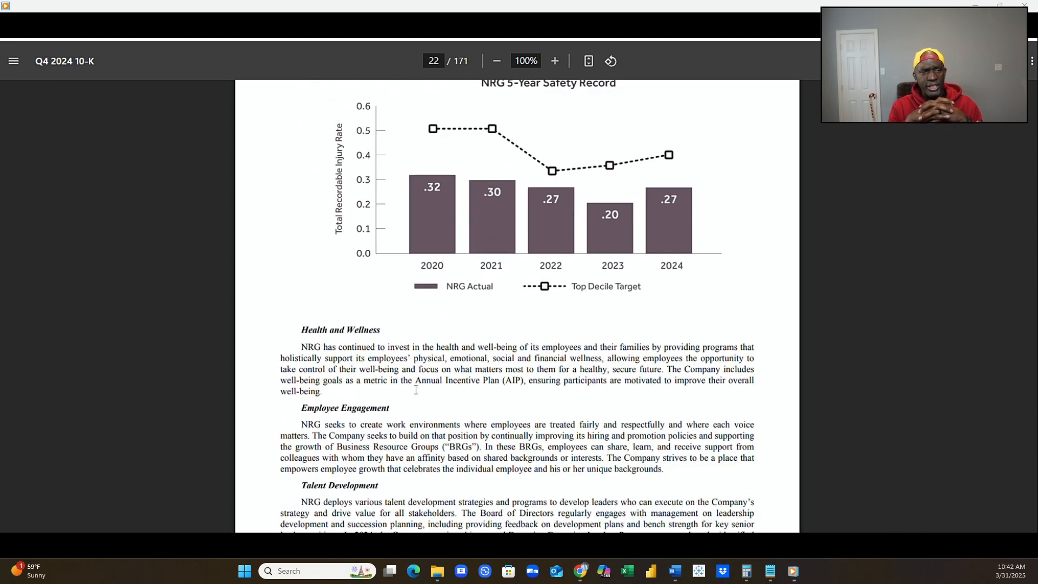
pyautogui.scroll(-3, 417, 389)
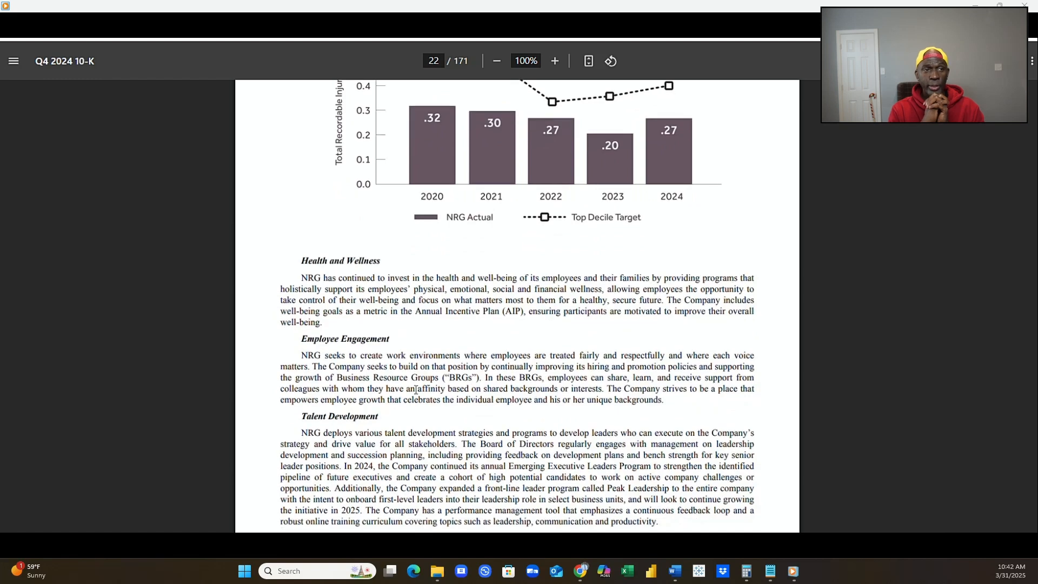
pyautogui.scroll(-2, 415, 390)
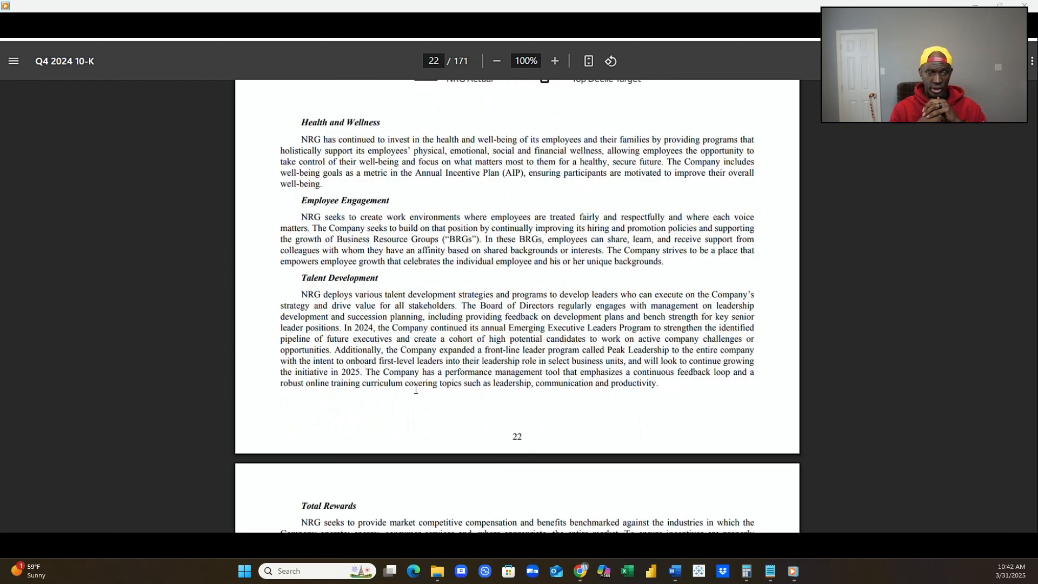
pyautogui.scroll(-2, 415, 390)
pyautogui.scroll(-2, 417, 389)
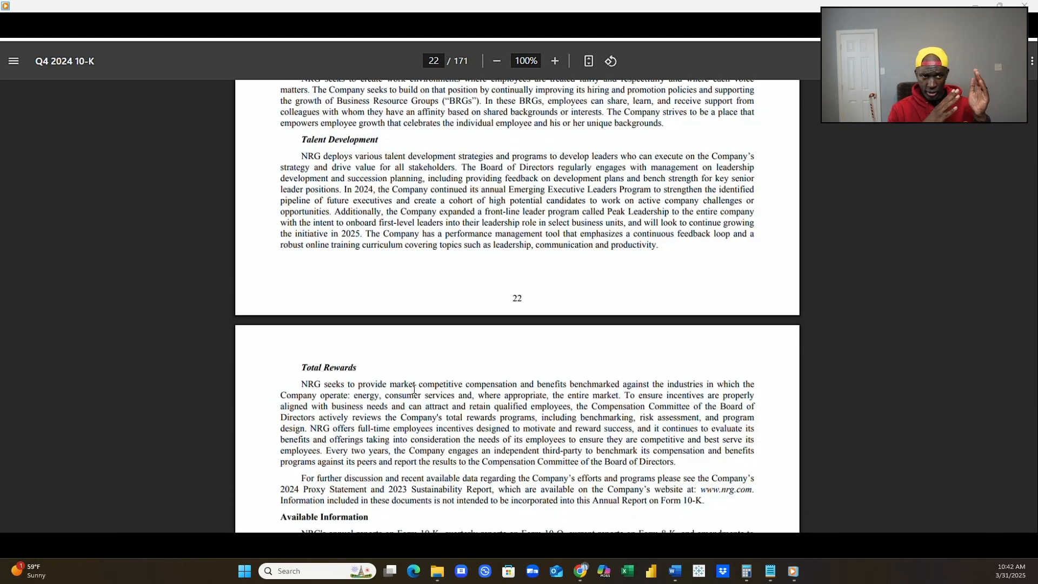
pyautogui.scroll(-4, 414, 389)
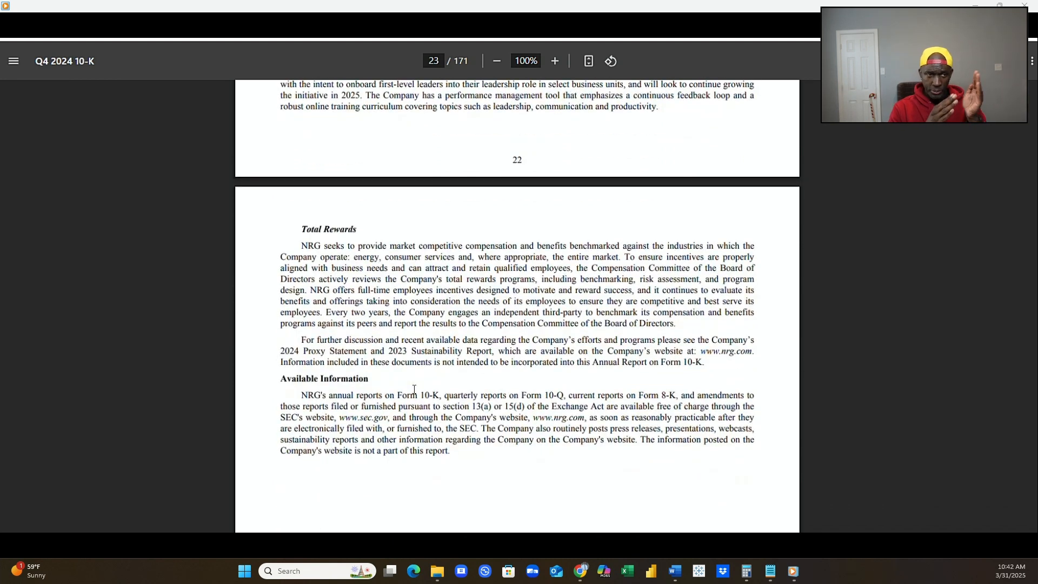
pyautogui.scroll(-10, 414, 389)
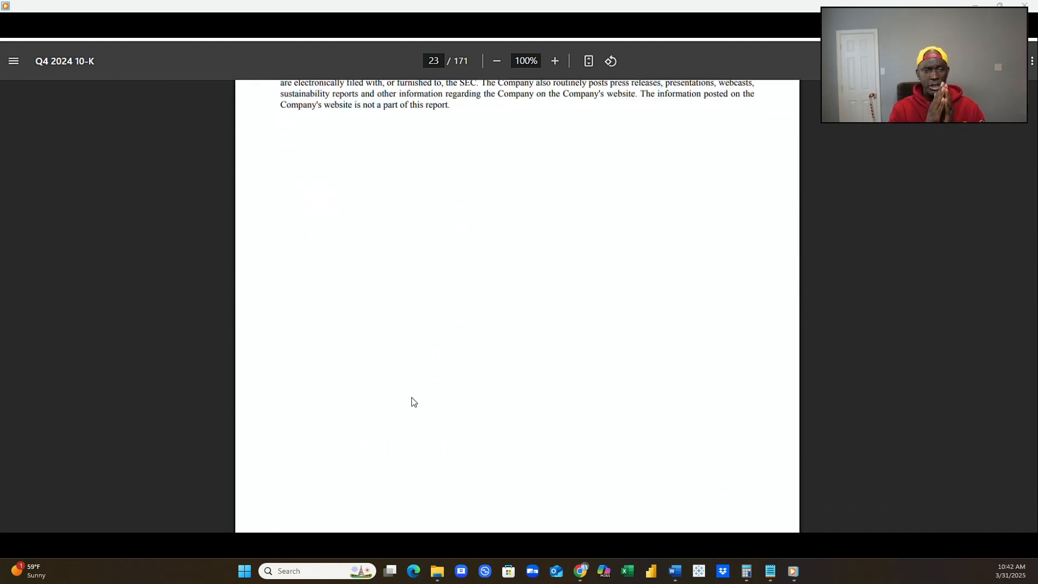
# Review Item 1A Risk Factors on page 24, covering market price fluctuations and volatile power and gas supply costs.
pyautogui.scroll(-4, 411, 397)
pyautogui.scroll(-4, 410, 399)
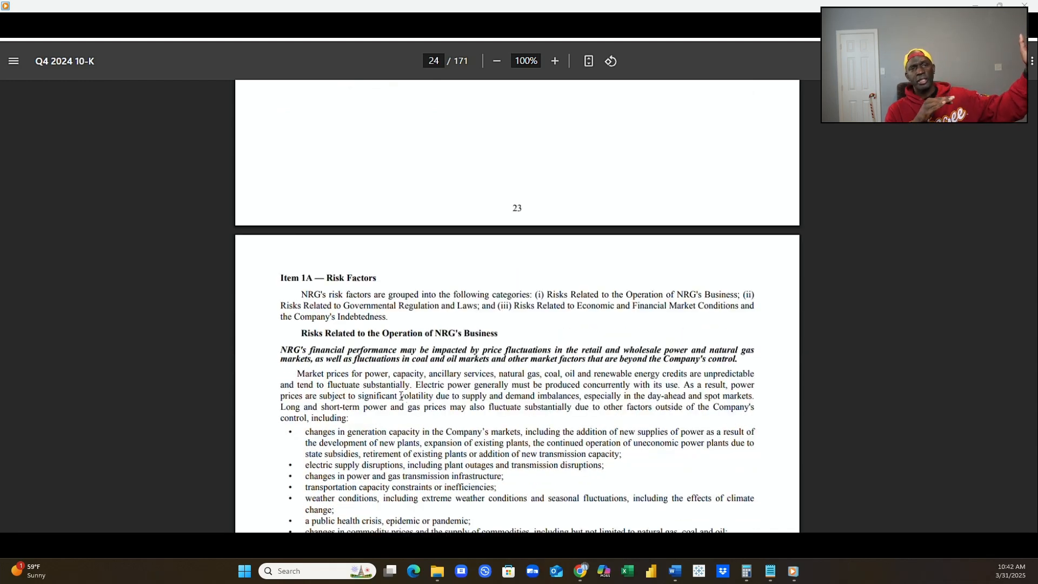
pyautogui.scroll(-2, 373, 387)
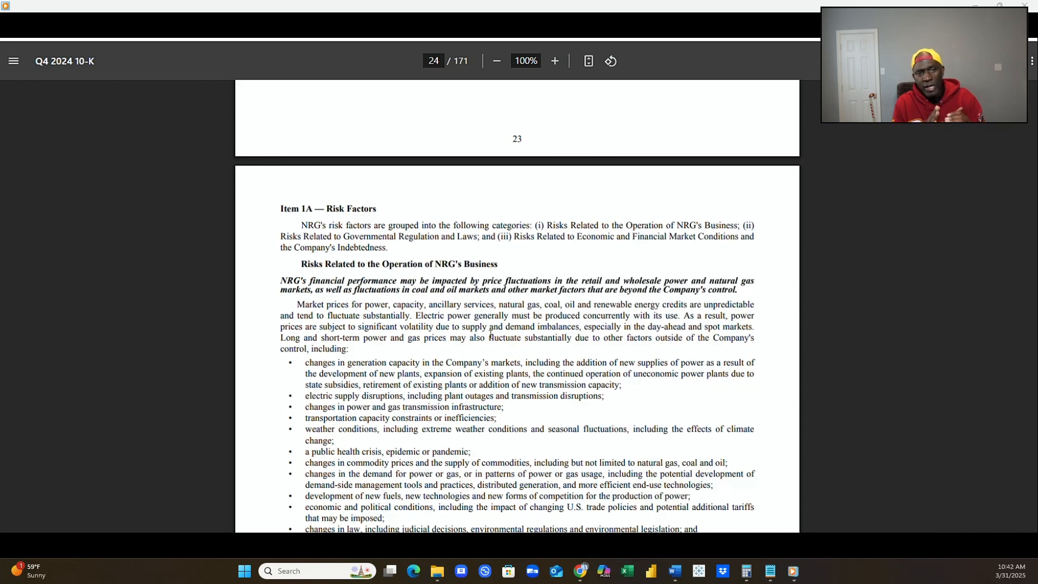
pyautogui.scroll(-4, 478, 357)
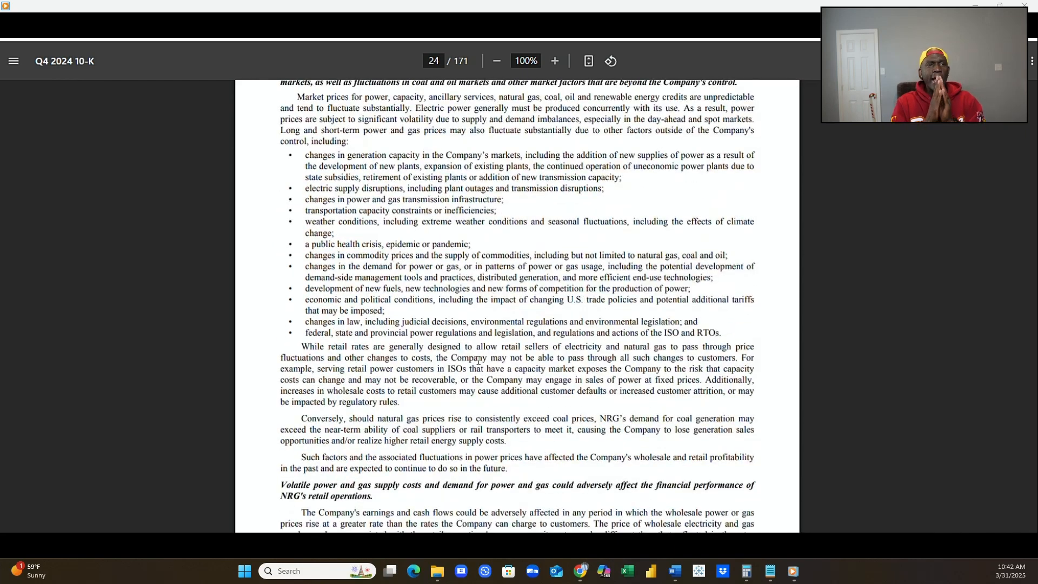
pyautogui.scroll(-3, 477, 360)
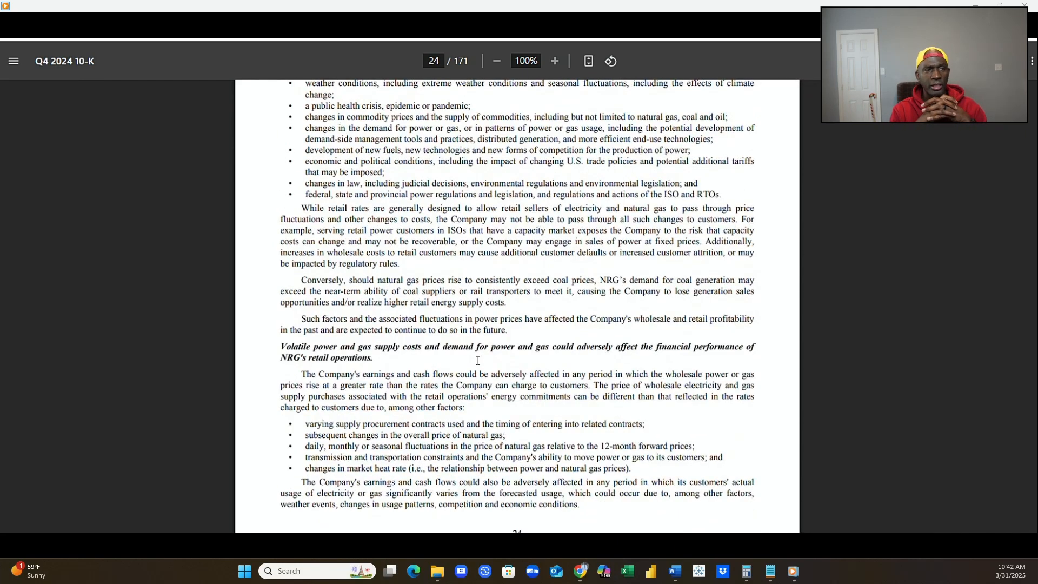
# Read the page 25 risk factors on load growth expectations, power generation hazards and insurance, and fuel supply disruption.
pyautogui.scroll(-4, 477, 360)
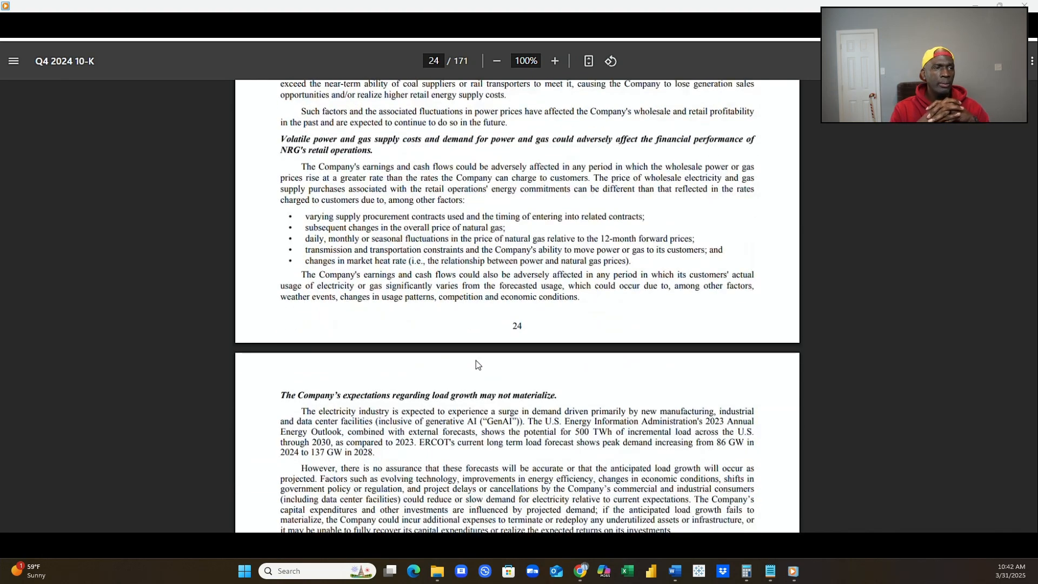
pyautogui.scroll(-1, 475, 360)
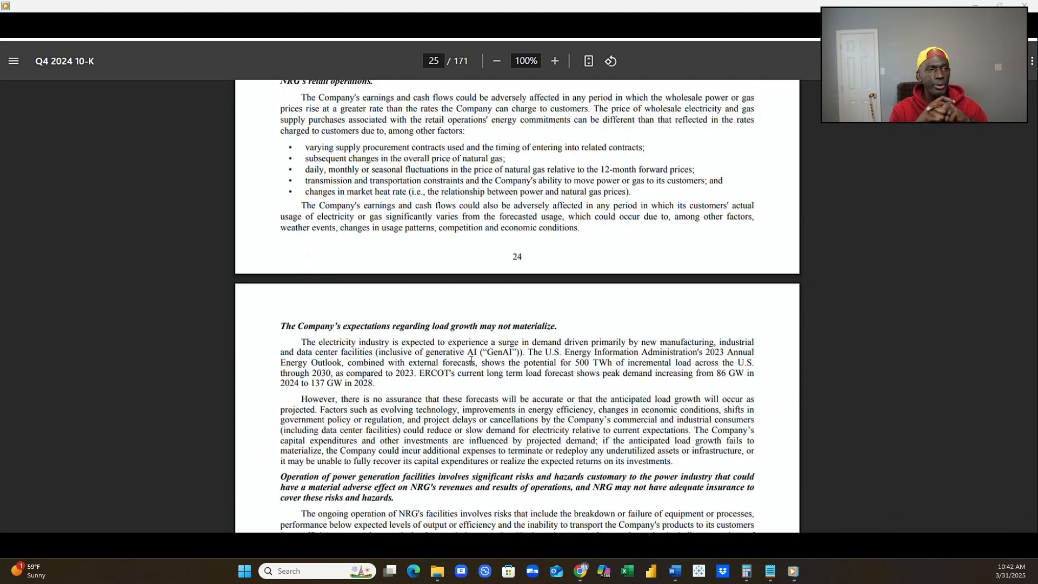
pyautogui.scroll(-2, 469, 360)
pyautogui.scroll(-1, 469, 361)
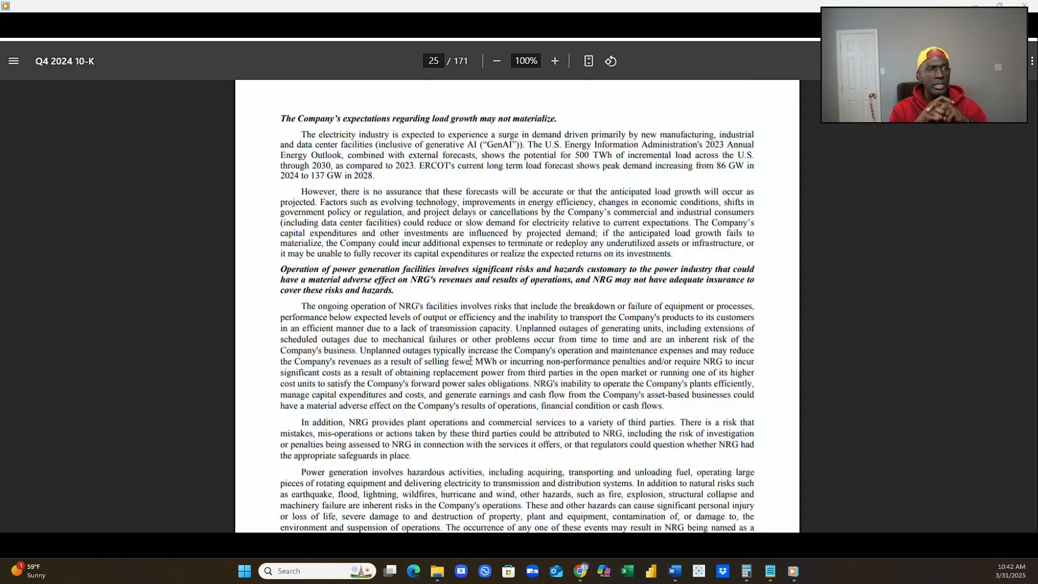
pyautogui.scroll(-1, 469, 360)
pyautogui.scroll(-1, 470, 360)
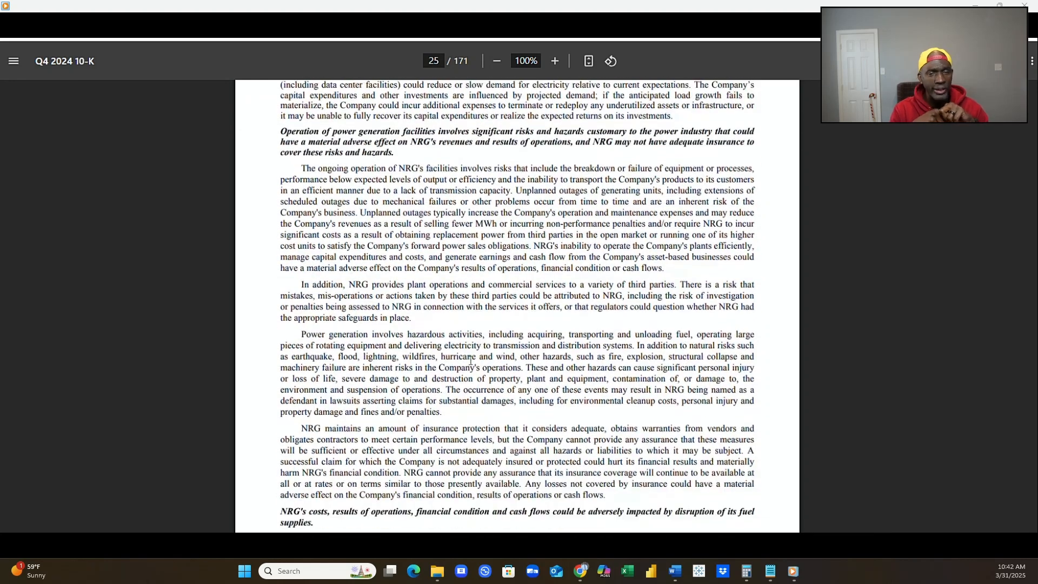
pyautogui.scroll(-1, 470, 361)
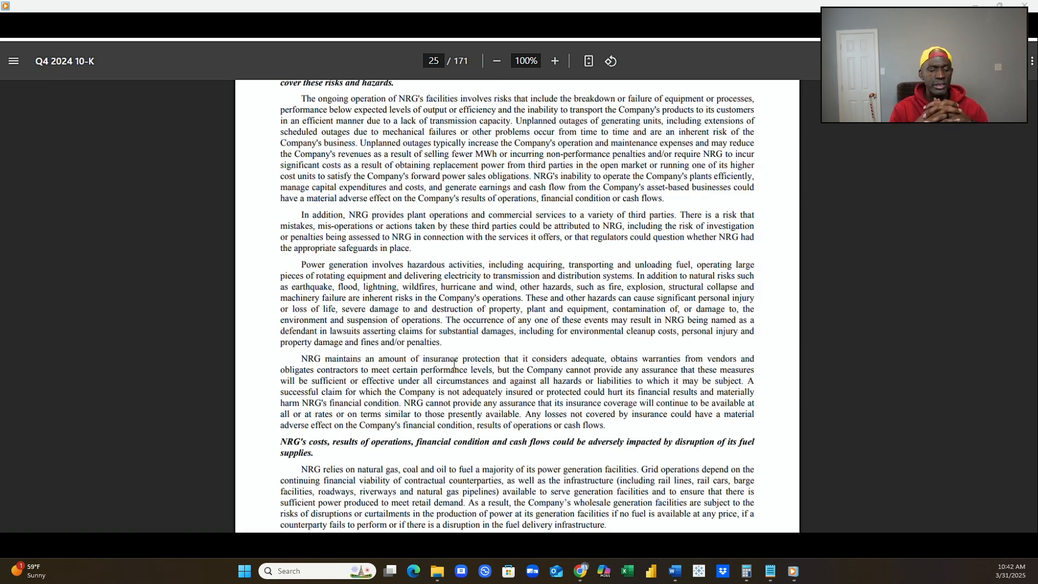
pyautogui.scroll(-5, 454, 412)
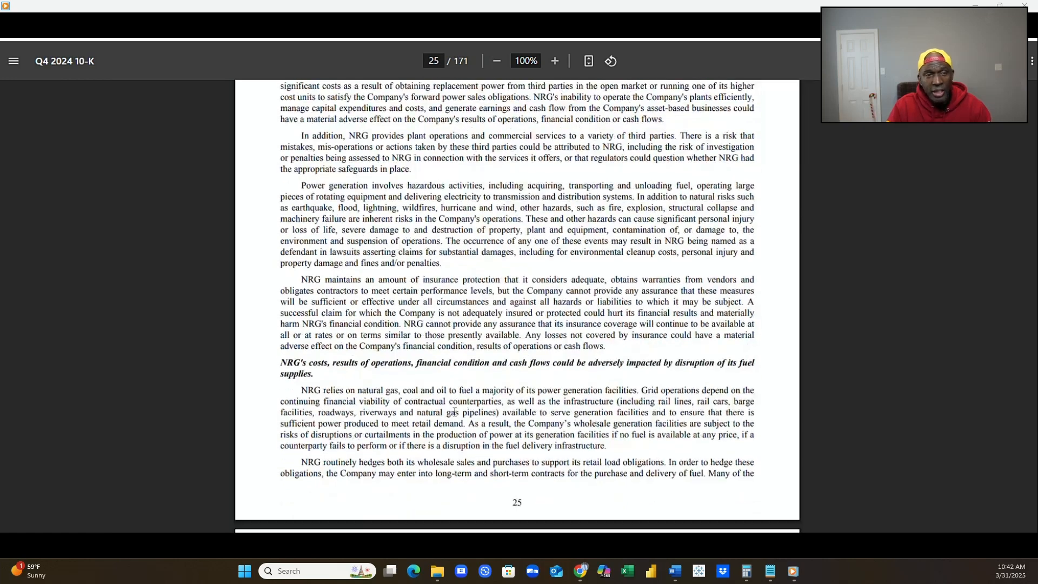
# Examine the page 26 risk factors on fuel supply, natural gas delivery, power transmission and distribution, and facility maintenance.
pyautogui.scroll(-4, 454, 411)
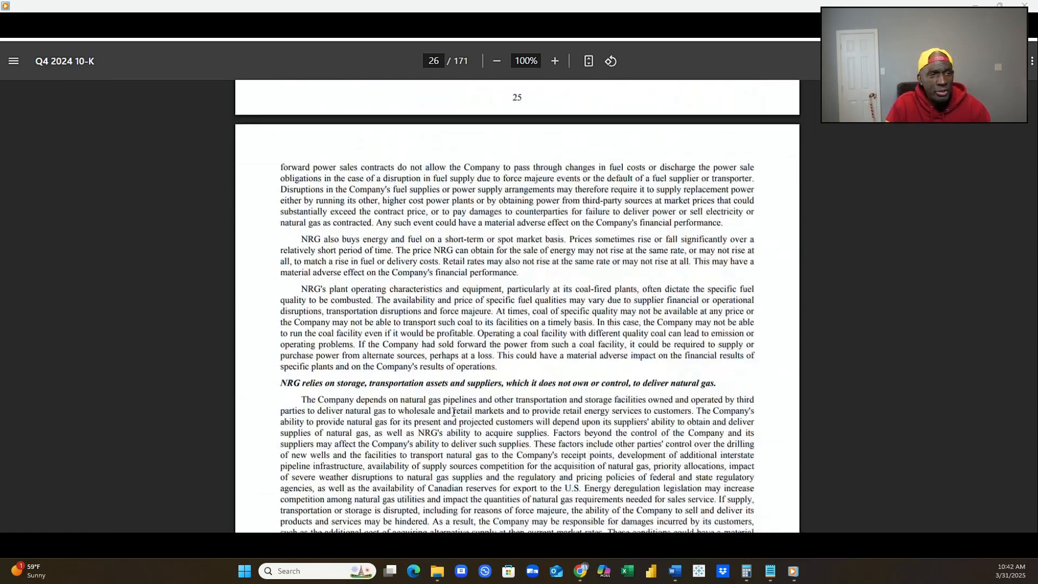
pyautogui.scroll(-1, 454, 411)
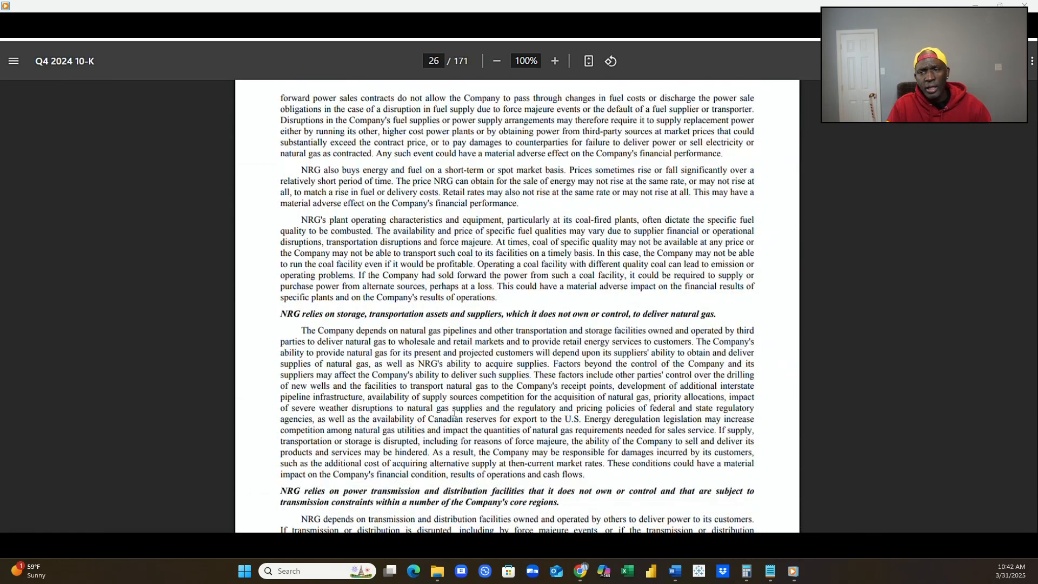
pyautogui.scroll(-1, 455, 412)
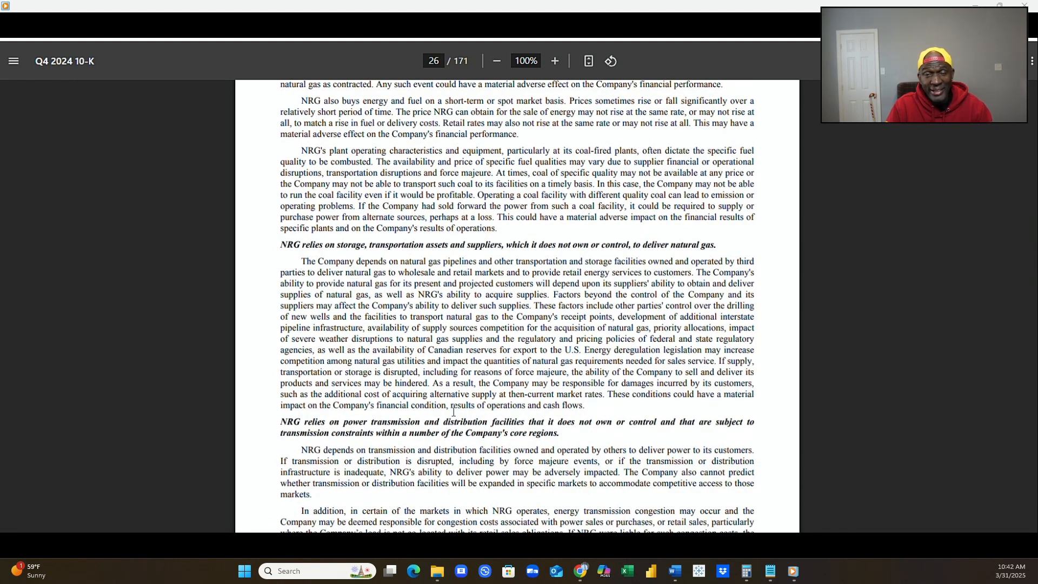
pyautogui.scroll(2, 454, 412)
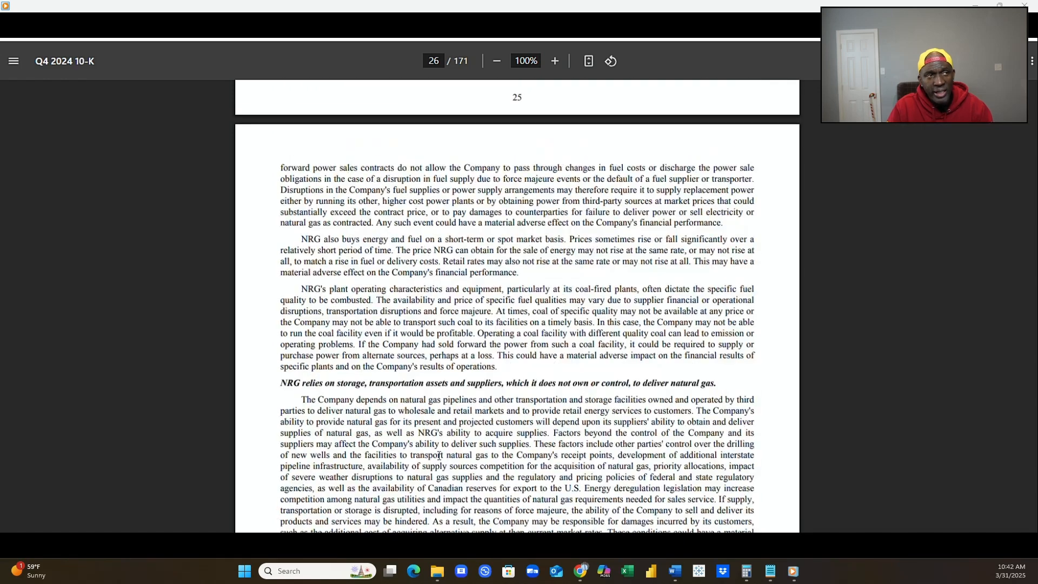
pyautogui.scroll(-2, 453, 469)
pyautogui.scroll(-3, 453, 469)
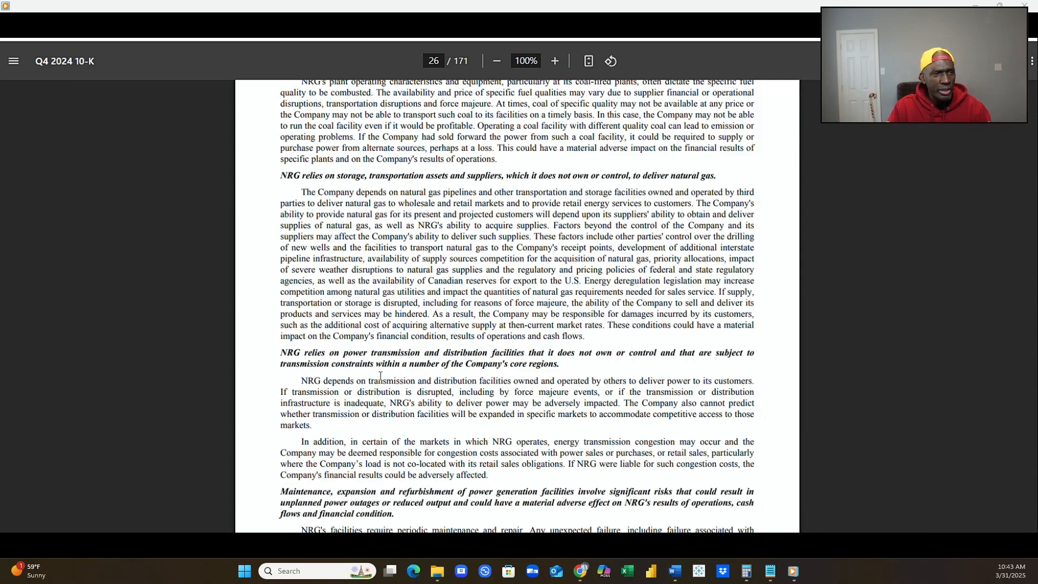
pyautogui.scroll(-3, 380, 374)
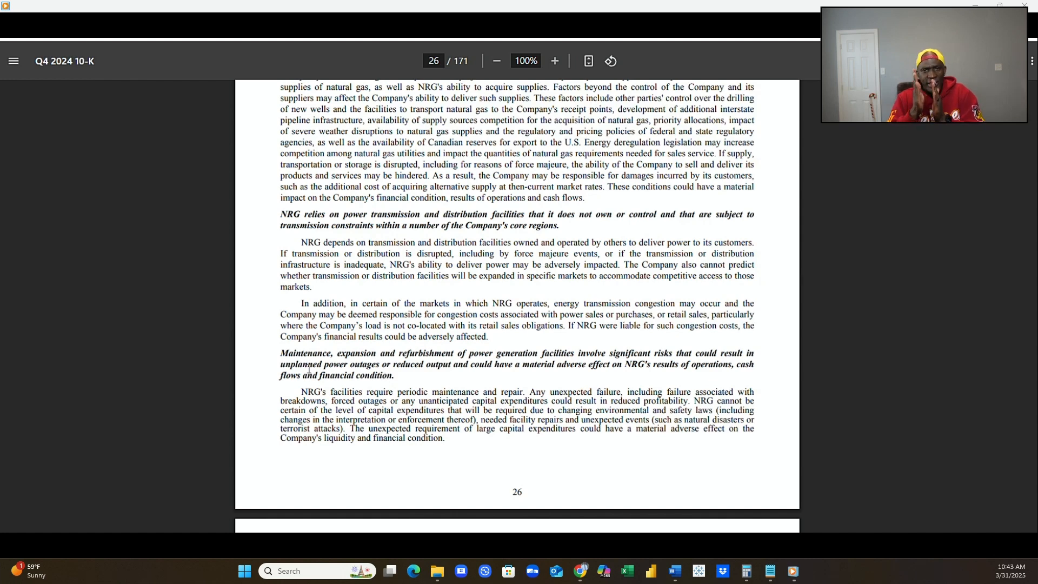
# Review the page 27 risk factor on additional costs or delays in developing and constructing new generation projects.
pyautogui.scroll(-4, 309, 368)
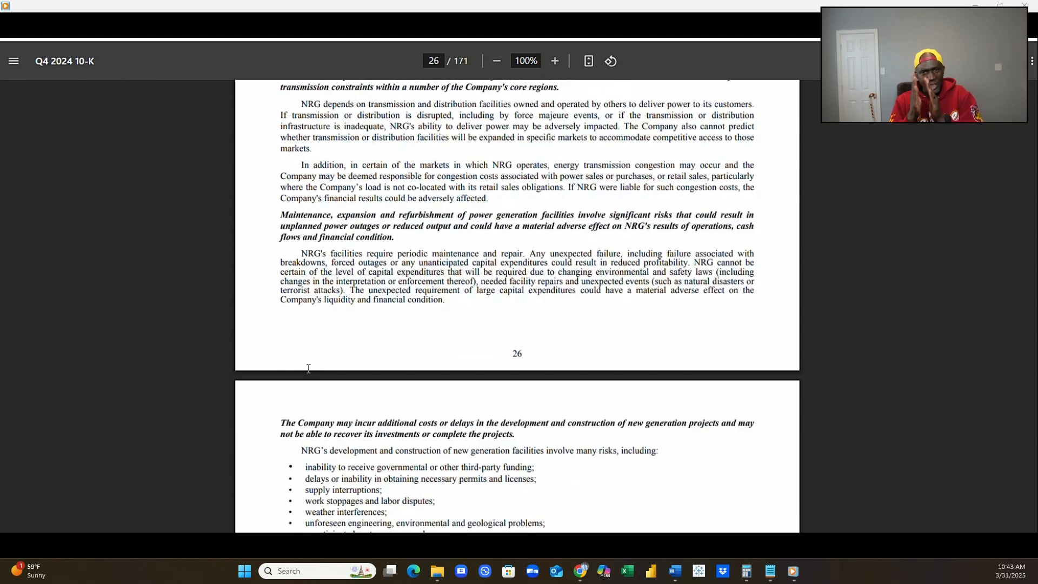
pyautogui.scroll(-1, 308, 368)
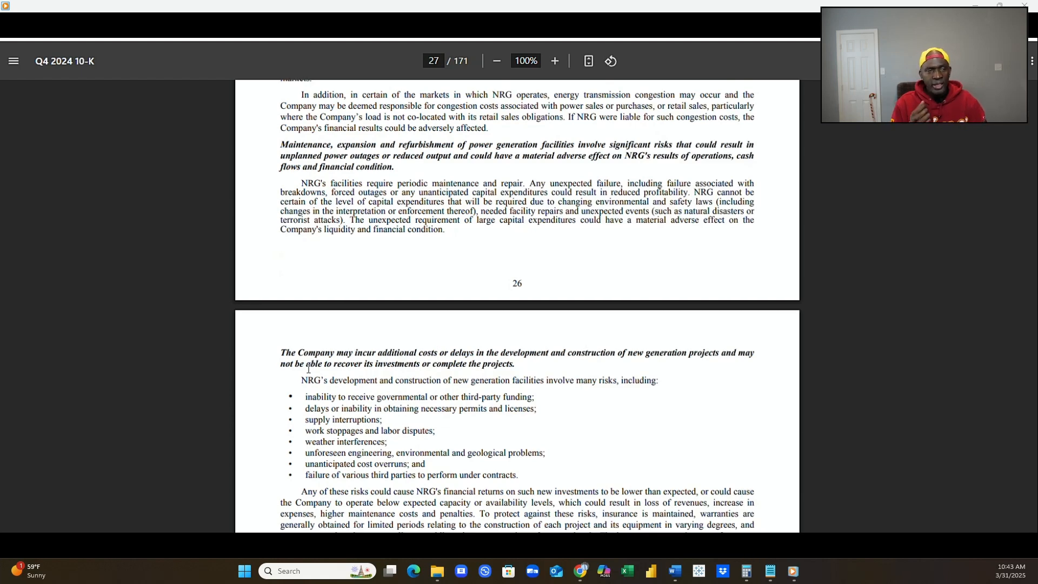
pyautogui.scroll(-2, 308, 368)
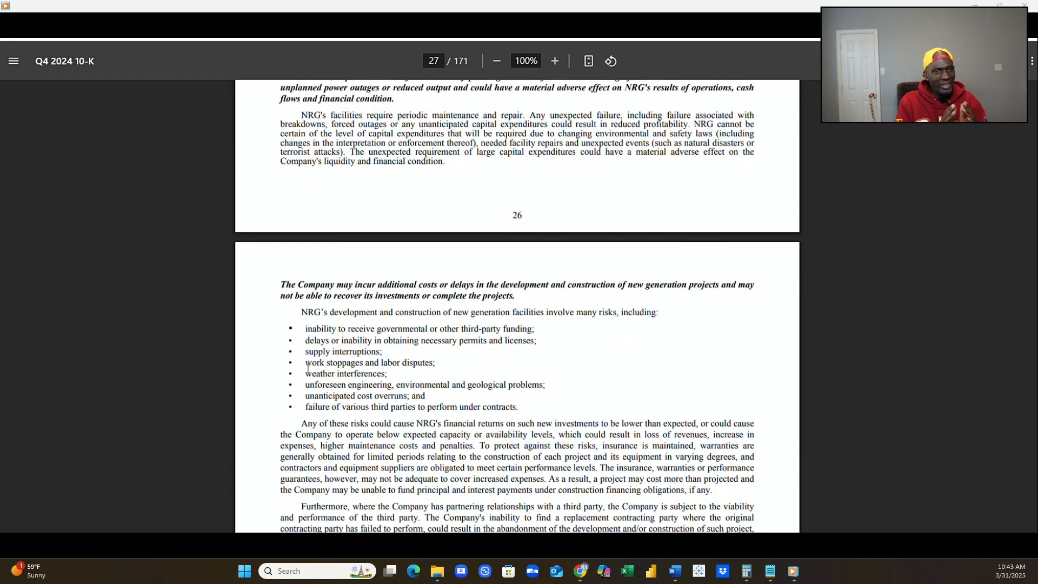
pyautogui.scroll(-2, 308, 368)
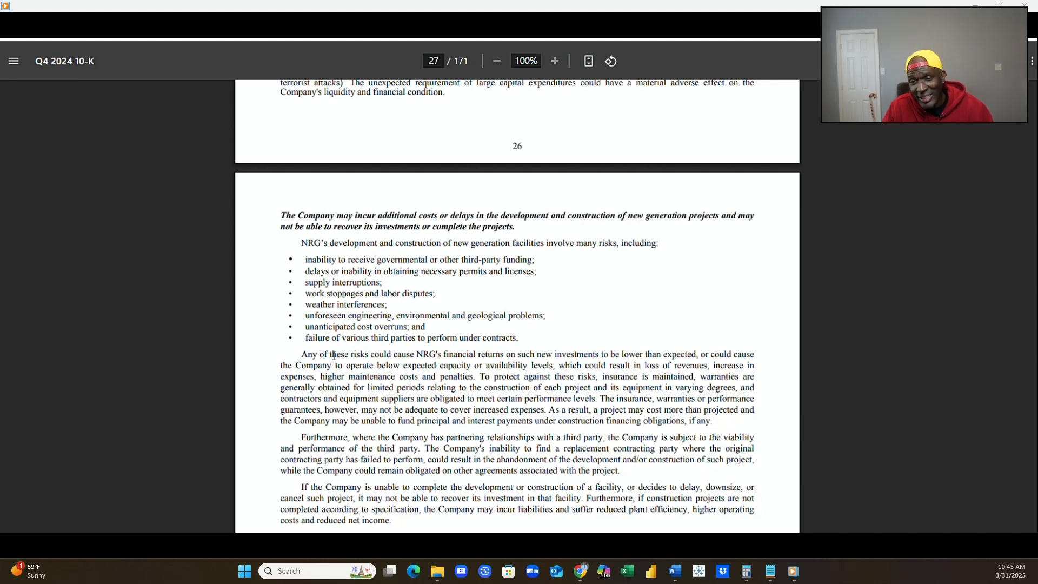
pyautogui.scroll(-1, 334, 355)
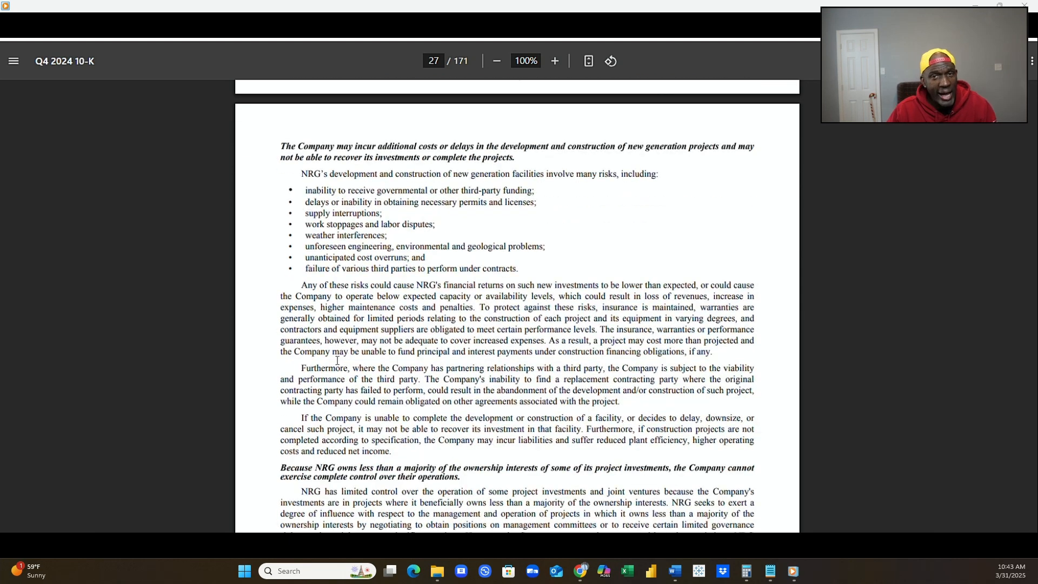
# Read the page 27 risk factors on minority-owned project investments, trading operations and hedging agreements.
pyautogui.scroll(-1, 337, 360)
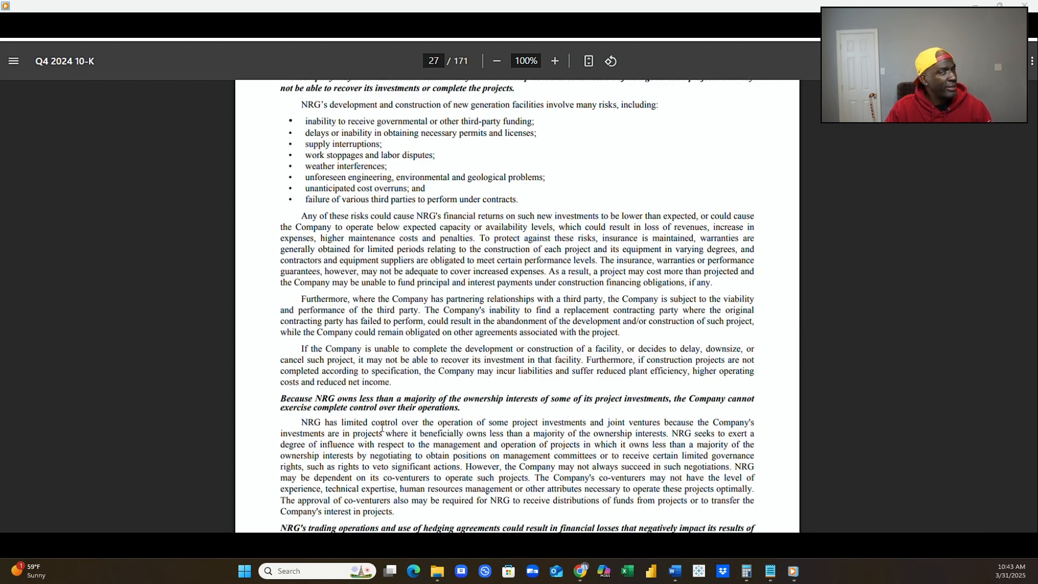
pyautogui.scroll(-5, 382, 427)
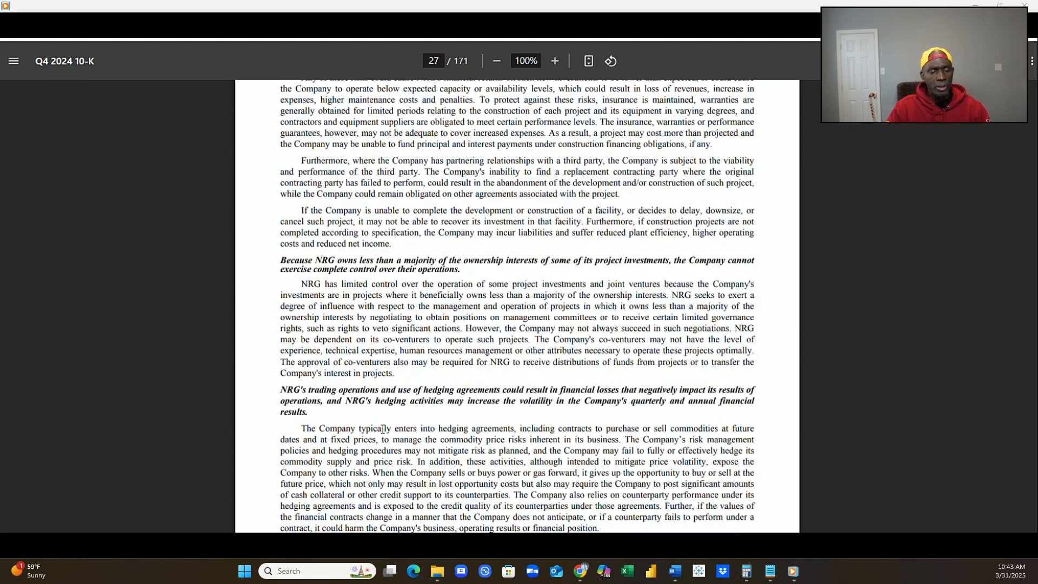
pyautogui.scroll(-1, 382, 429)
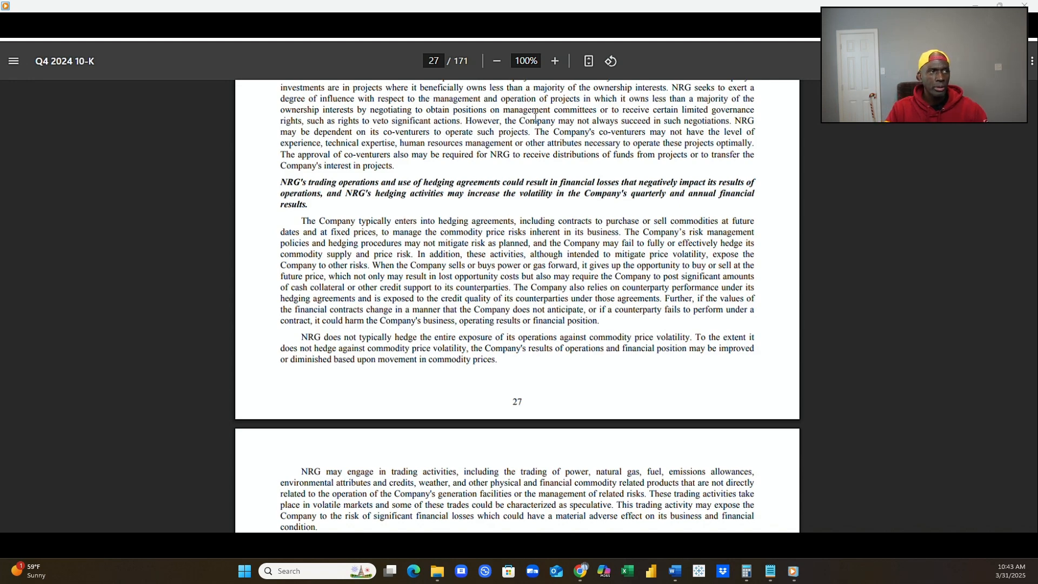
# Review the page 28 risk factors on trading activities, hedging liquidity, forward sale commitments and bundling of home energy and smart home services.
pyautogui.scroll(-4, 535, 117)
pyautogui.scroll(-1, 525, 175)
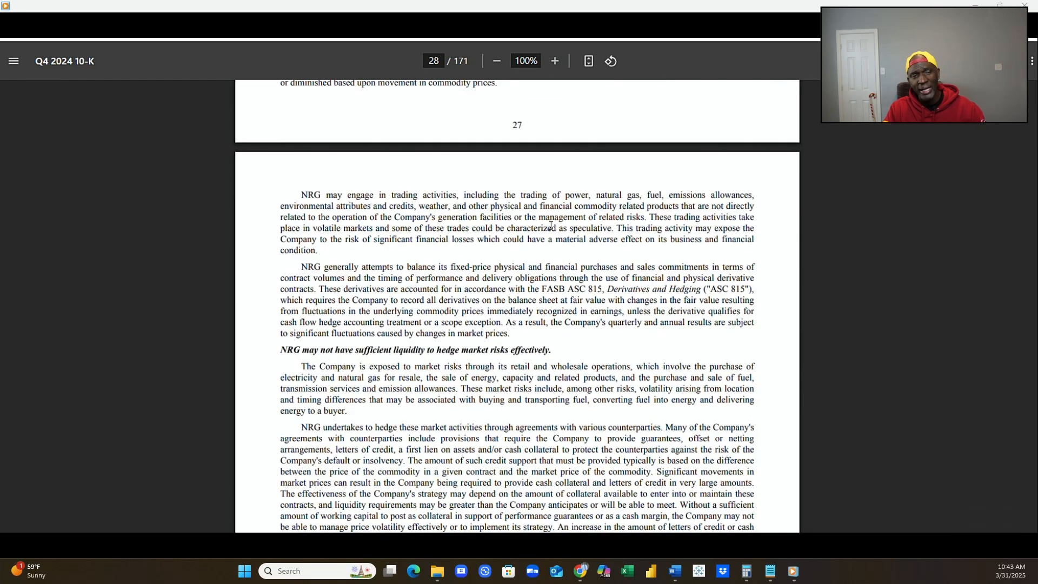
pyautogui.scroll(-2, 554, 233)
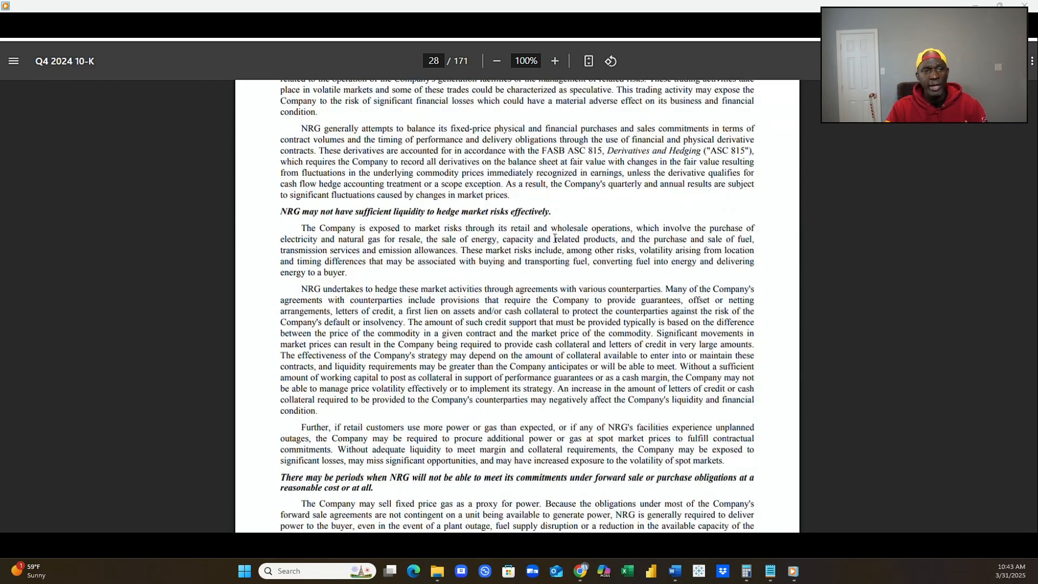
pyautogui.scroll(-2, 555, 238)
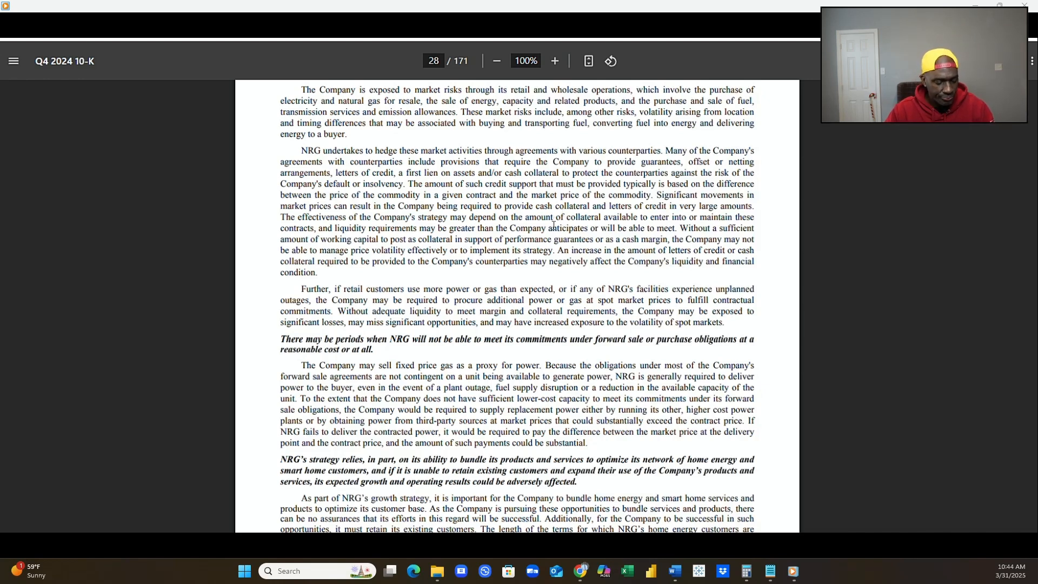
pyautogui.scroll(-5, 554, 228)
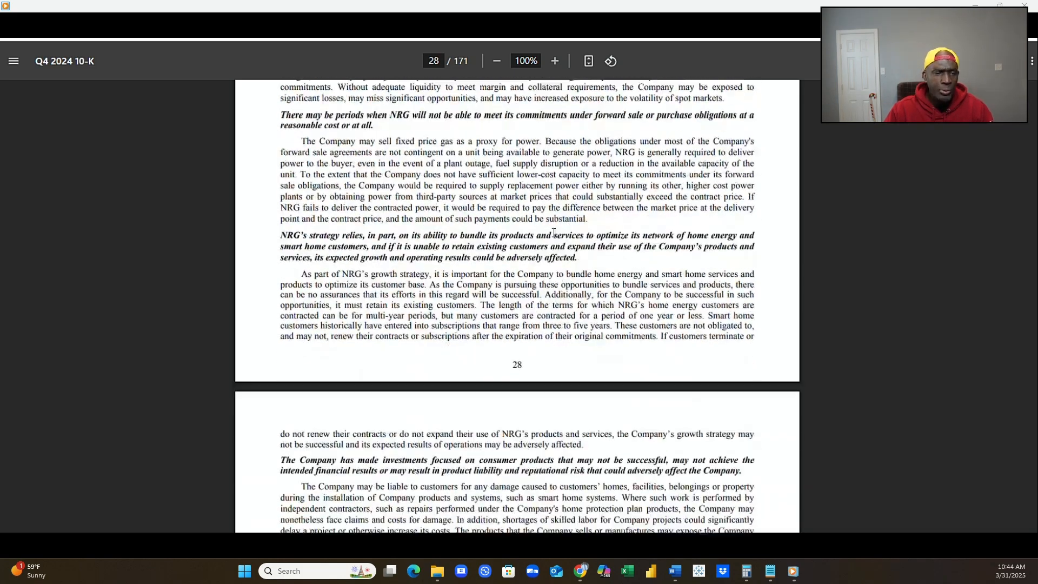
# Examine the page 29 risk factors on consumer product investments, changes in technology and smart home intellectual property.
pyautogui.scroll(-3, 553, 229)
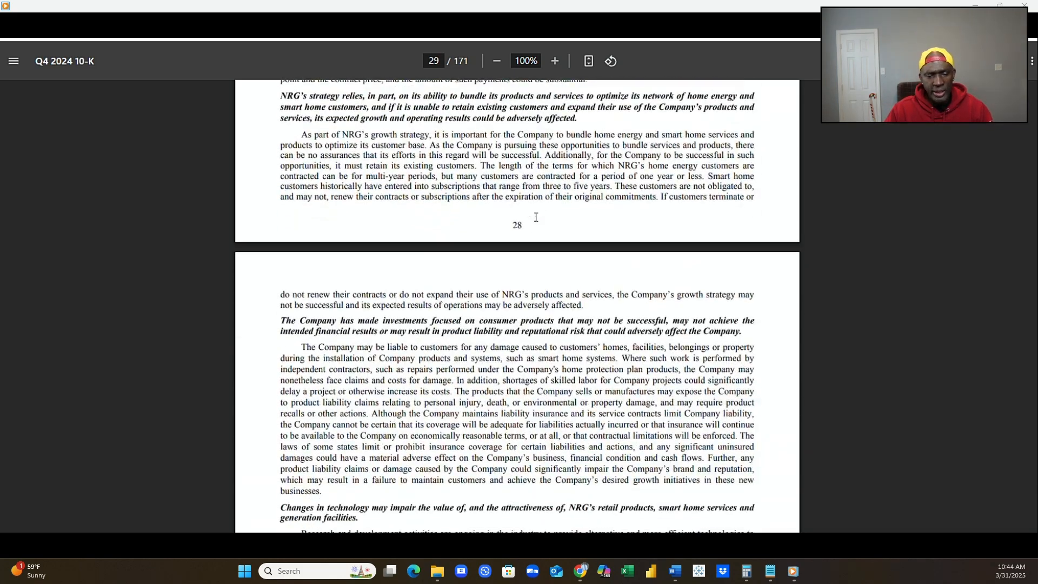
pyautogui.scroll(-2, 537, 225)
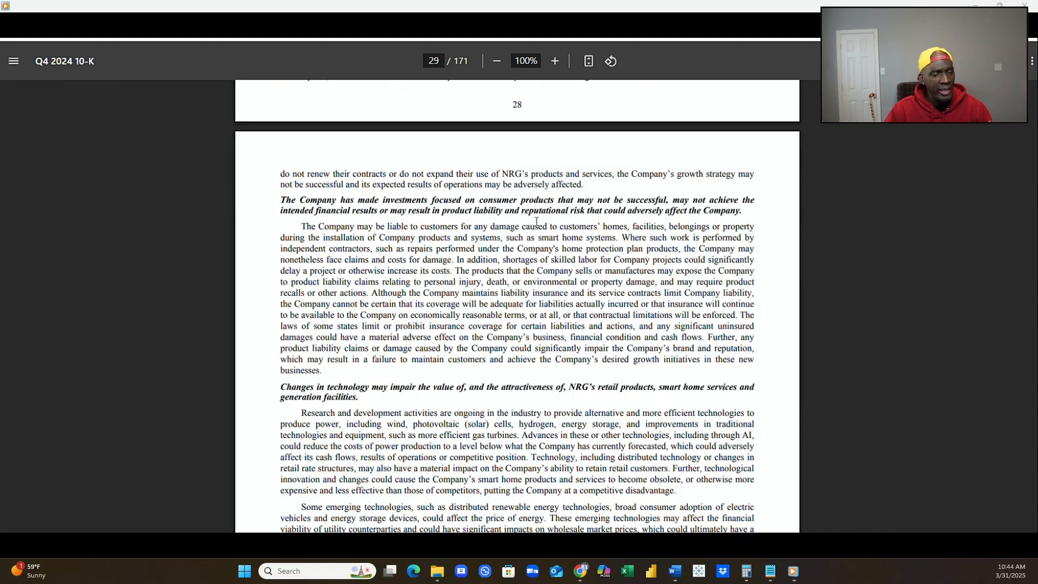
pyautogui.scroll(-3, 537, 221)
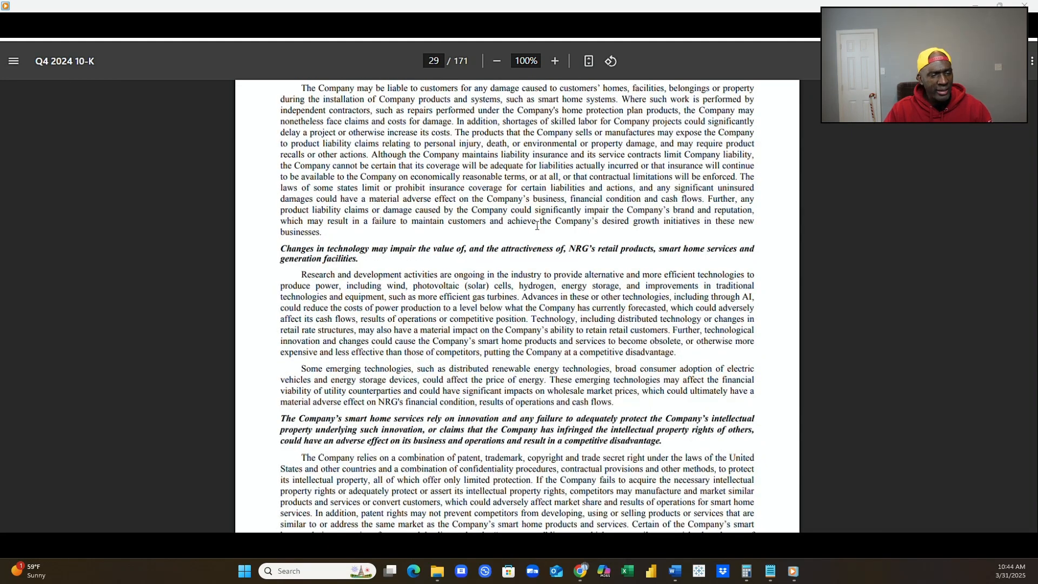
pyautogui.scroll(-2, 537, 226)
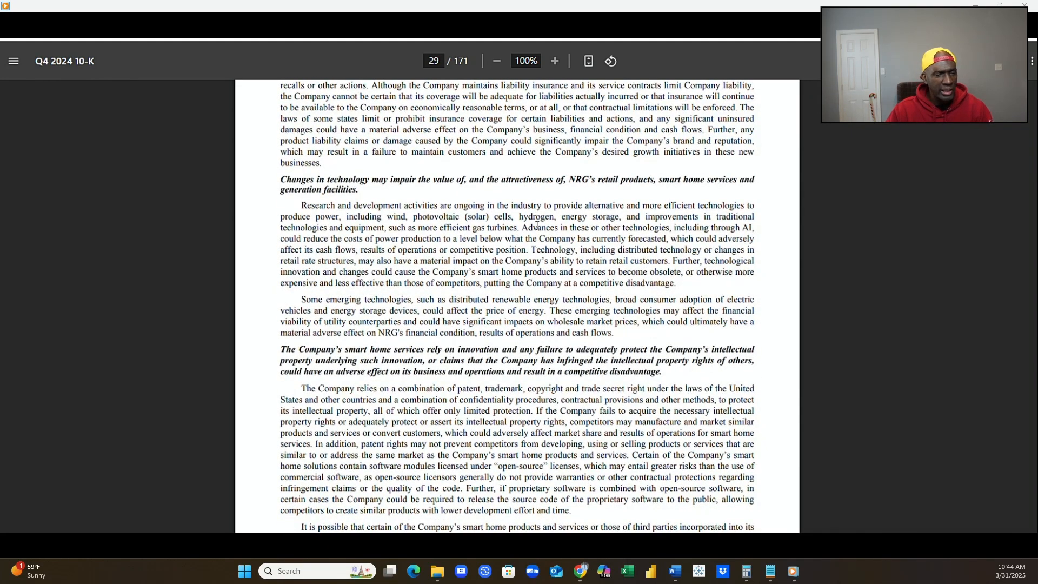
pyautogui.scroll(-6, 538, 229)
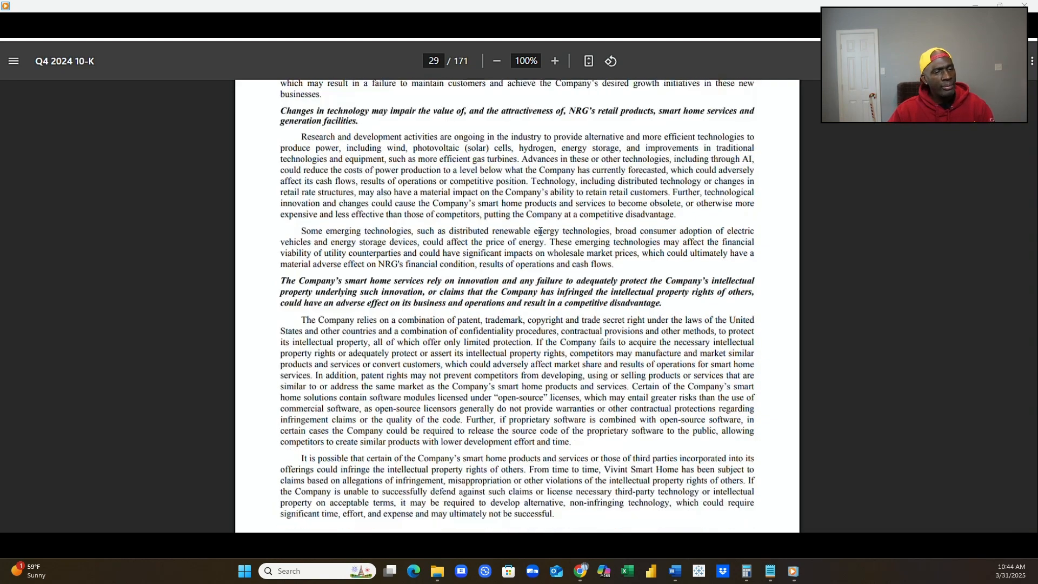
# Skim the risk factors on pages 30 to 32 covering cybersecurity threats, acquisitions, competition, labor, executive succession and catastrophic events.
pyautogui.scroll(-2, 540, 232)
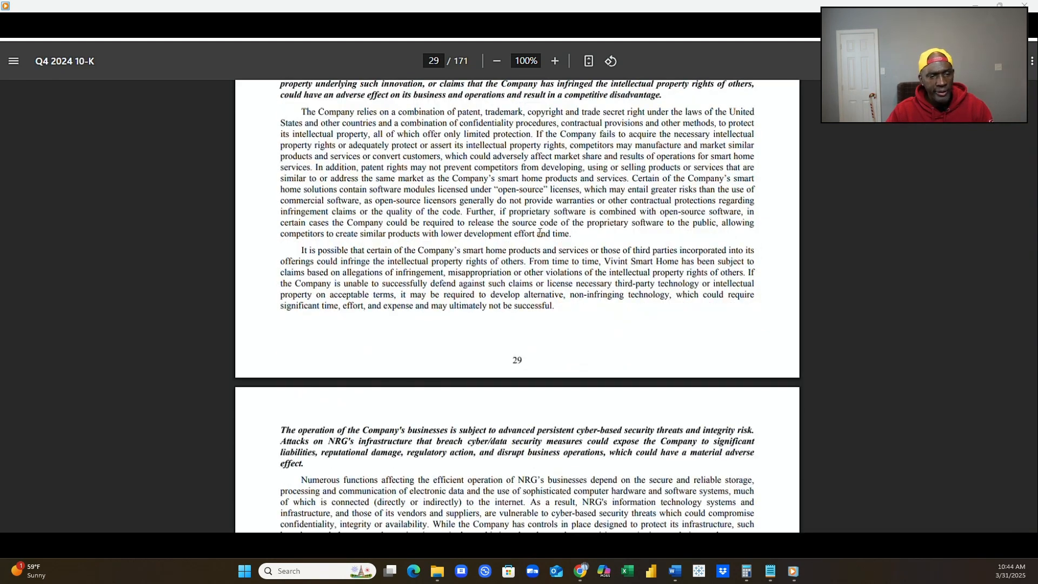
pyautogui.scroll(-12, 539, 232)
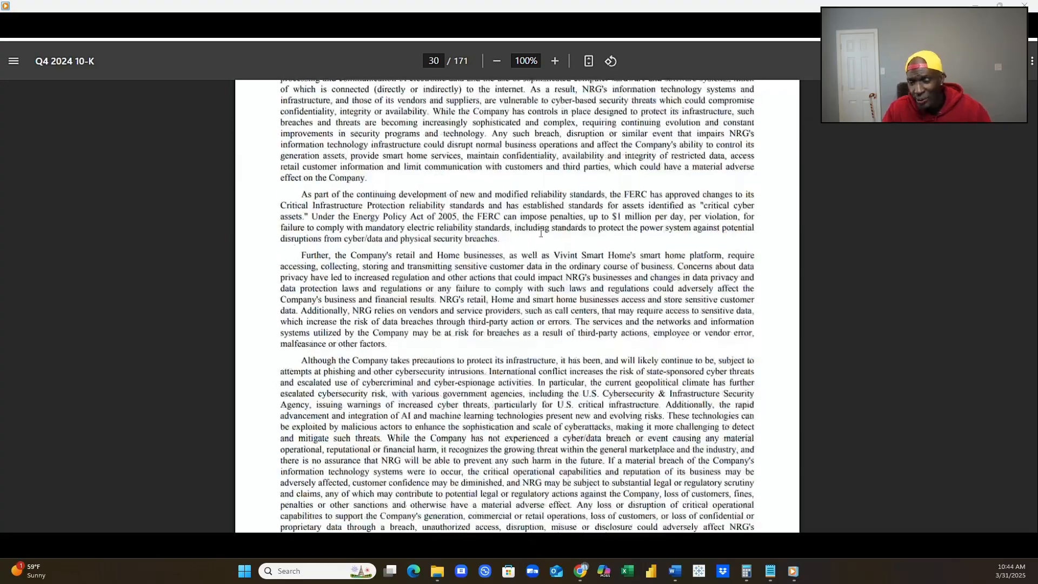
pyautogui.scroll(-20, 541, 233)
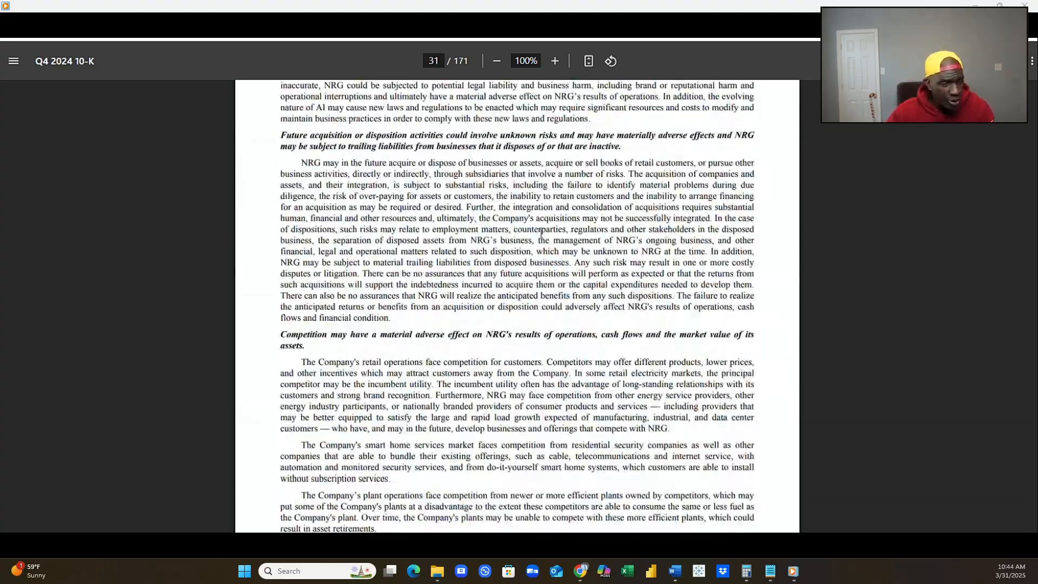
pyautogui.scroll(-20, 541, 232)
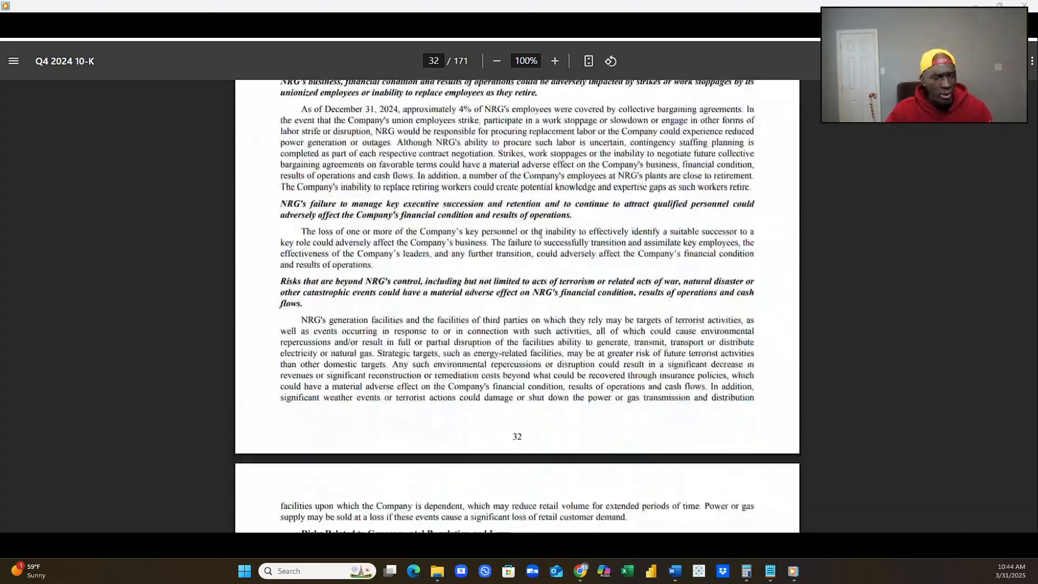
# Skim the regulatory risk factors on pages 33 to 35 covering wholesale market interference, tax law, climate change and data privacy.
pyautogui.scroll(-20, 540, 234)
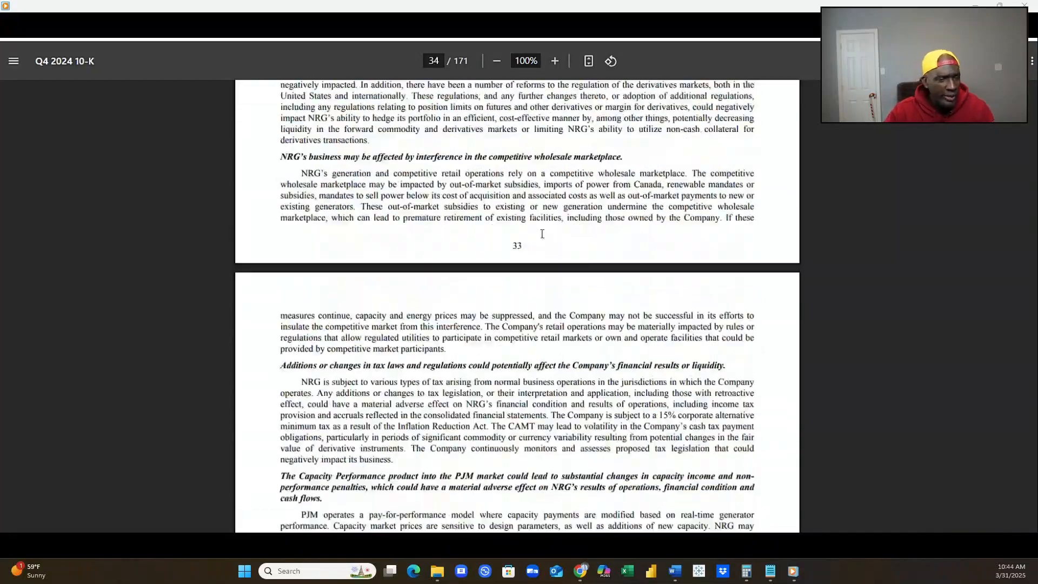
pyautogui.scroll(-19, 541, 233)
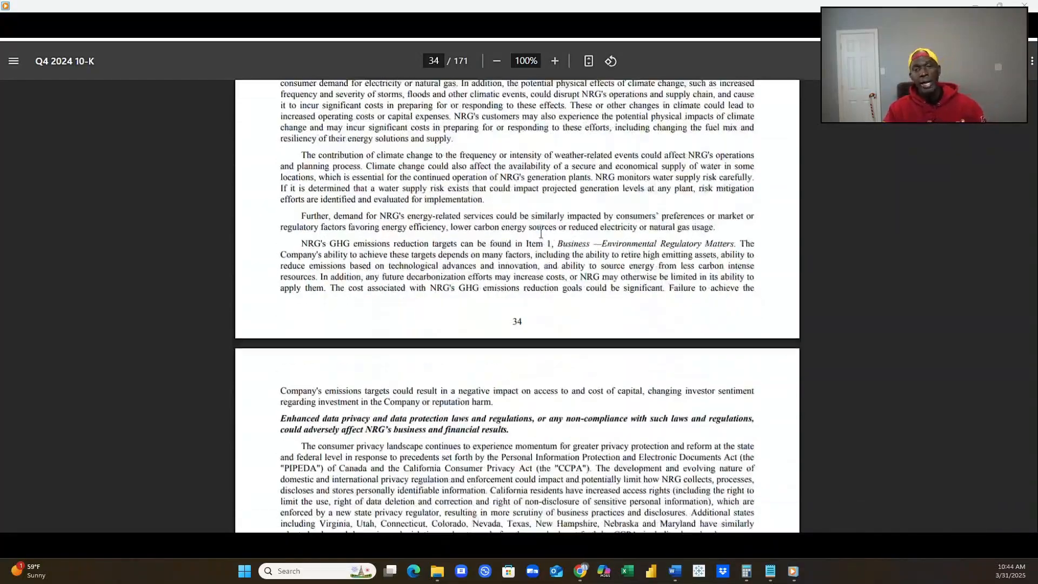
pyautogui.scroll(-4, 541, 234)
pyautogui.scroll(-10, 541, 235)
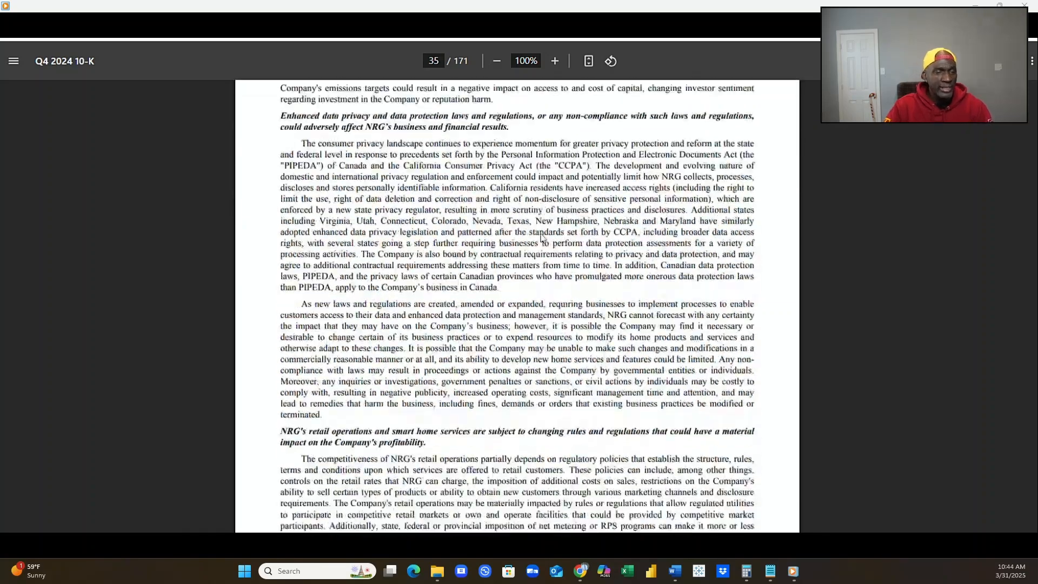
# Review the risks on indebtedness, adverse economic conditions and goodwill on pages 37 and 38, through to the cautionary statement on forward-looking information.
pyautogui.scroll(-20, 541, 234)
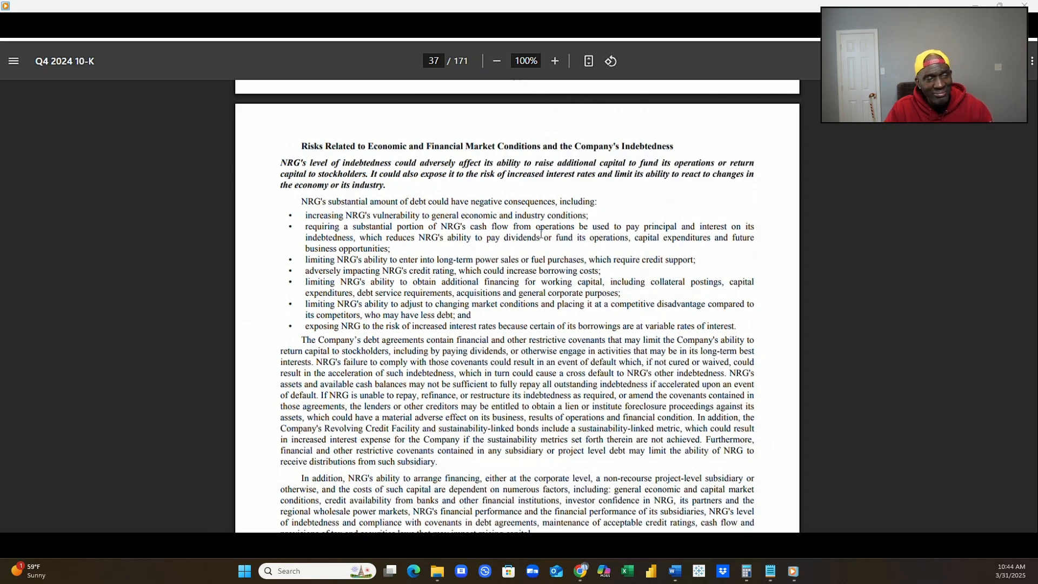
pyautogui.scroll(-20, 541, 234)
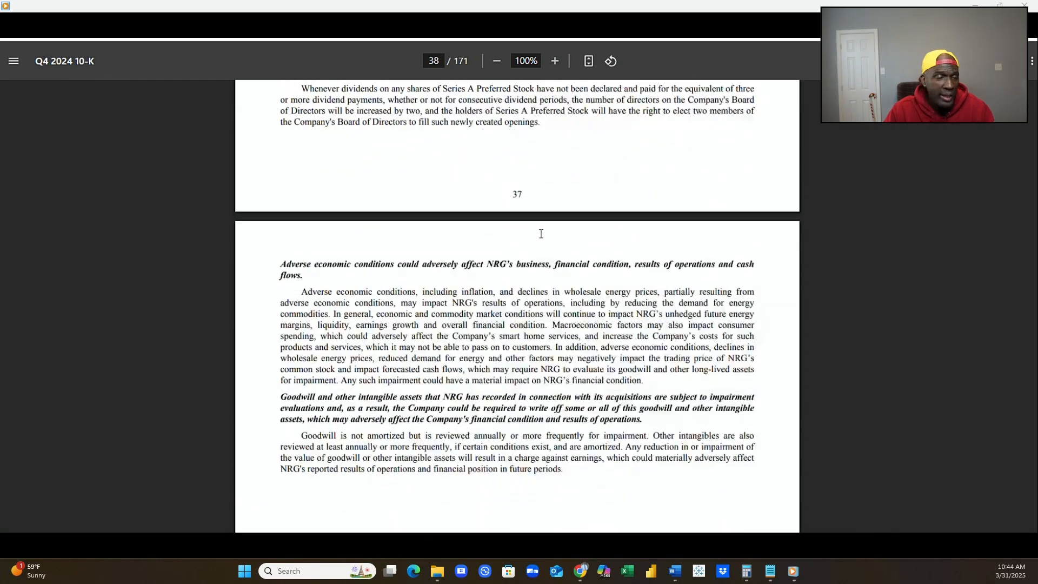
pyautogui.scroll(-6, 540, 234)
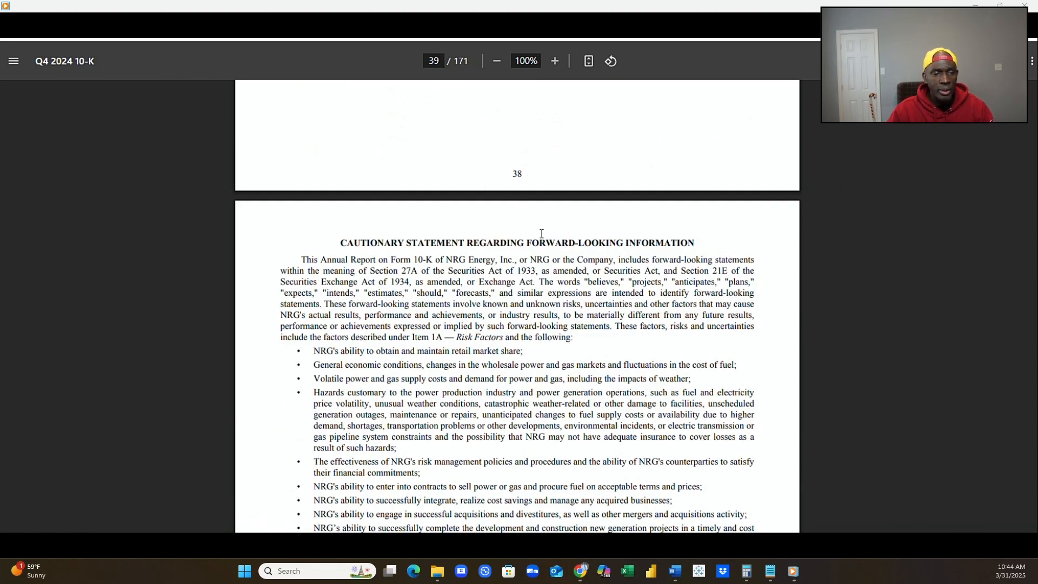
# Look over Item 1B Unresolved Staff Comments and Item 1C Cybersecurity on page 40, including risk management and governance.
pyautogui.scroll(-12, 556, 265)
pyautogui.scroll(-10, 559, 269)
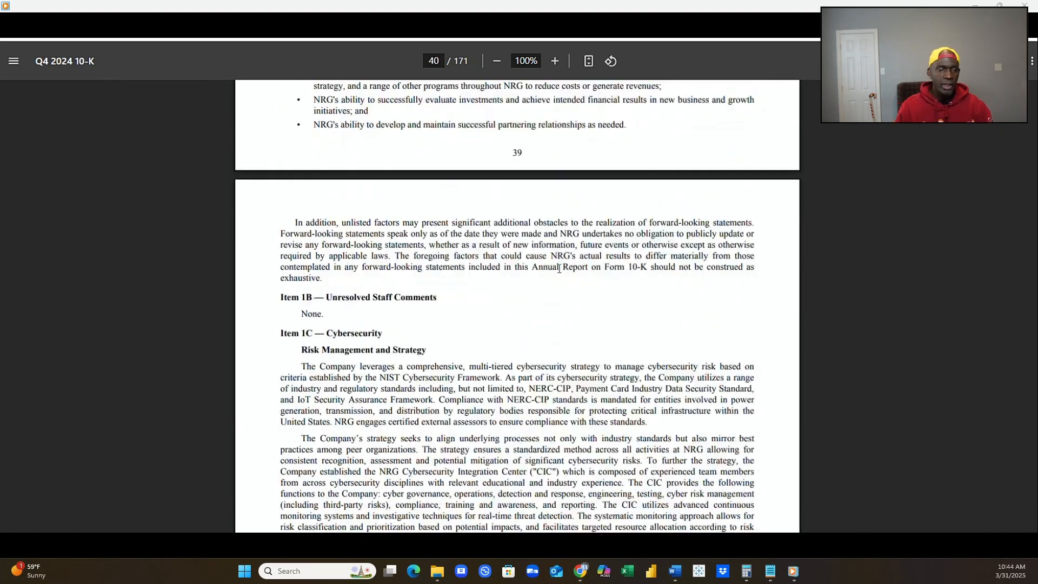
pyautogui.scroll(-20, 559, 268)
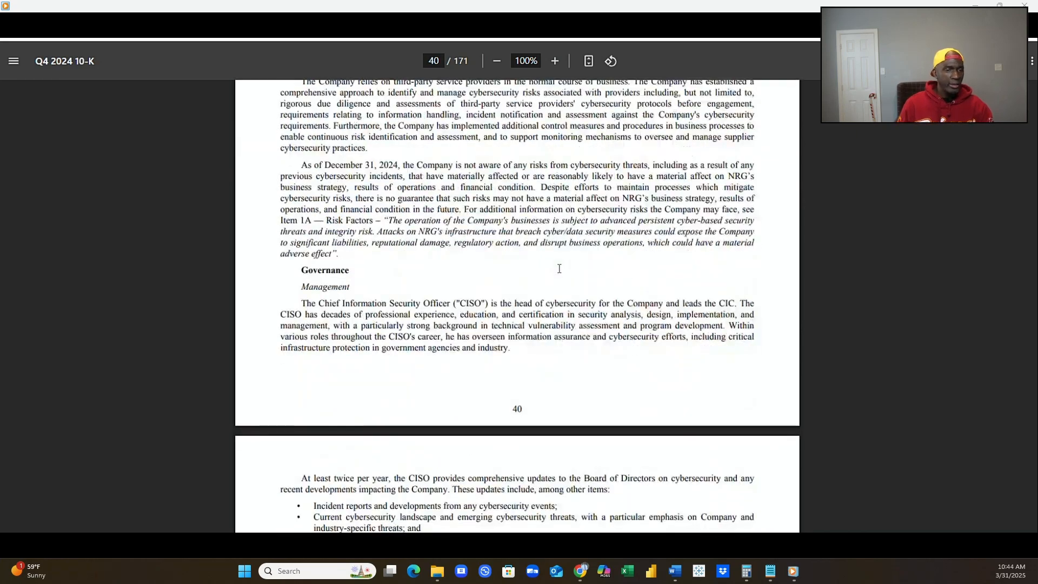
# Examine the Item 2 Properties table of power facilities by region on page 42, with its MW capacities, ownership and footnotes.
pyautogui.scroll(-14, 558, 269)
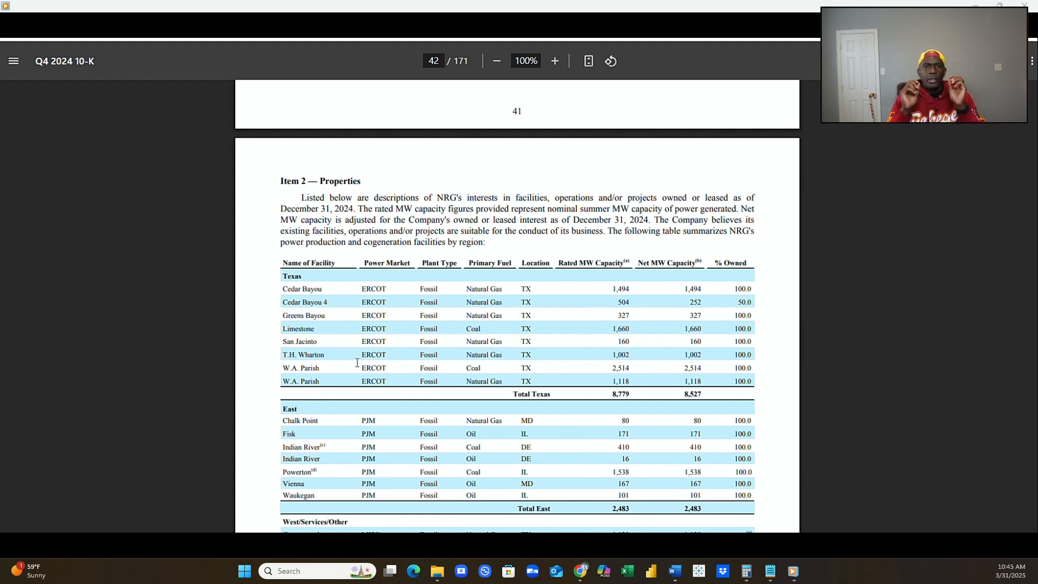
pyautogui.scroll(-1, 357, 373)
pyautogui.scroll(-3, 357, 373)
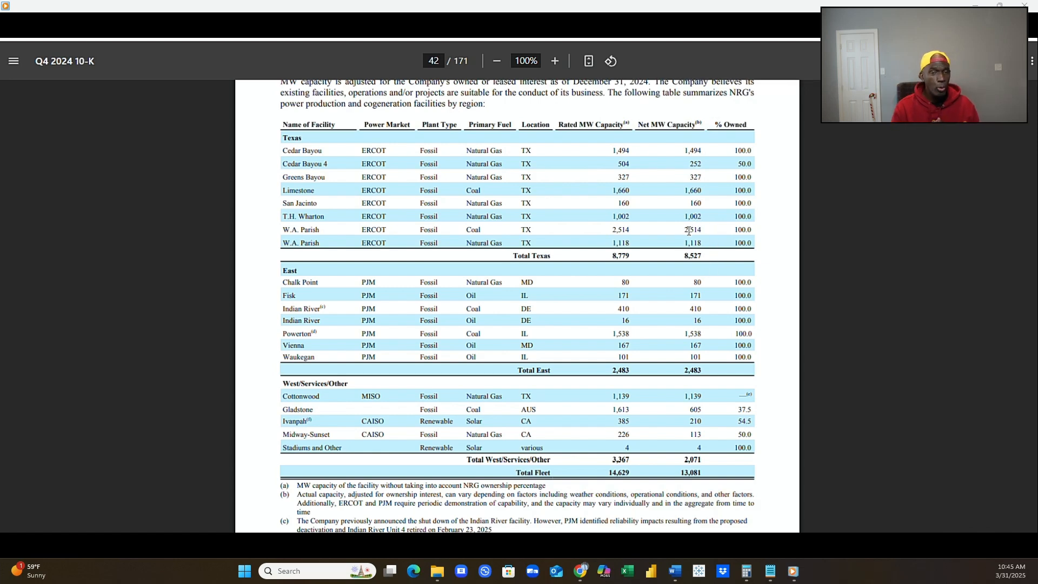
pyautogui.scroll(-1, 676, 238)
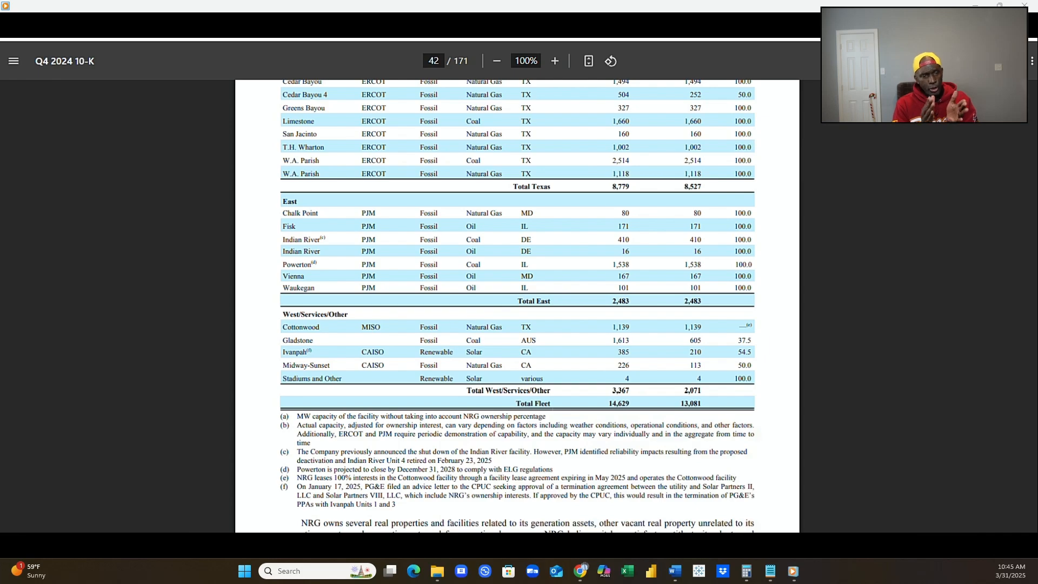
pyautogui.scroll(-10, 530, 320)
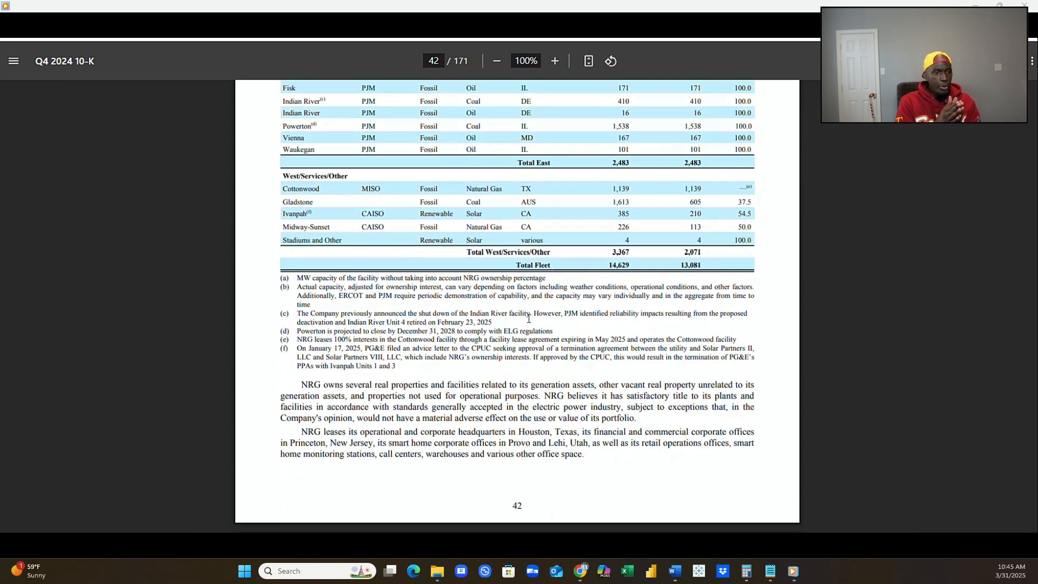
# Review the share repurchase authorization and the table of fourth-quarter 2024 share purchases on page 44.
pyautogui.scroll(-15, 529, 322)
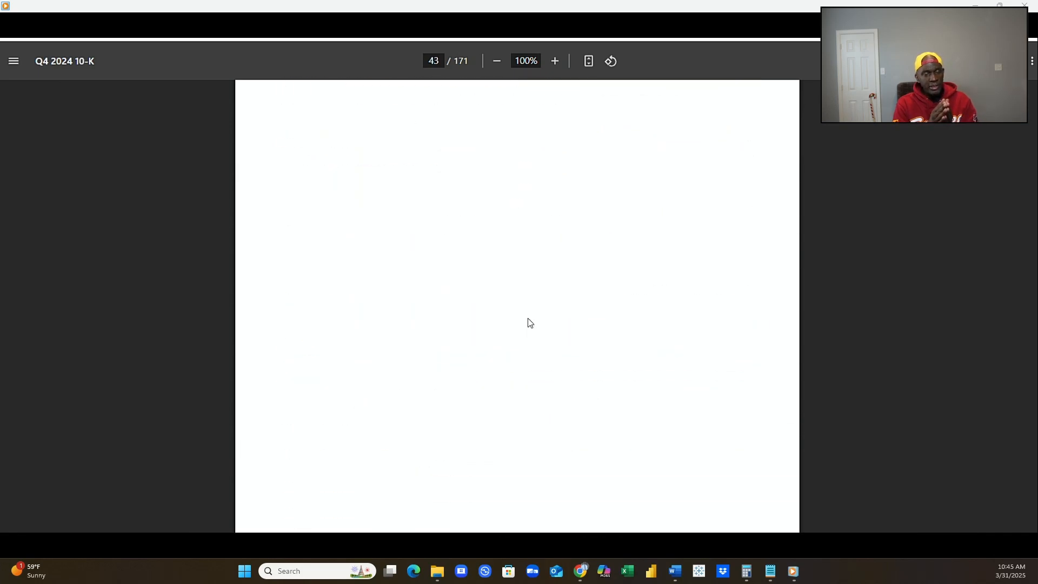
pyautogui.scroll(-5, 527, 319)
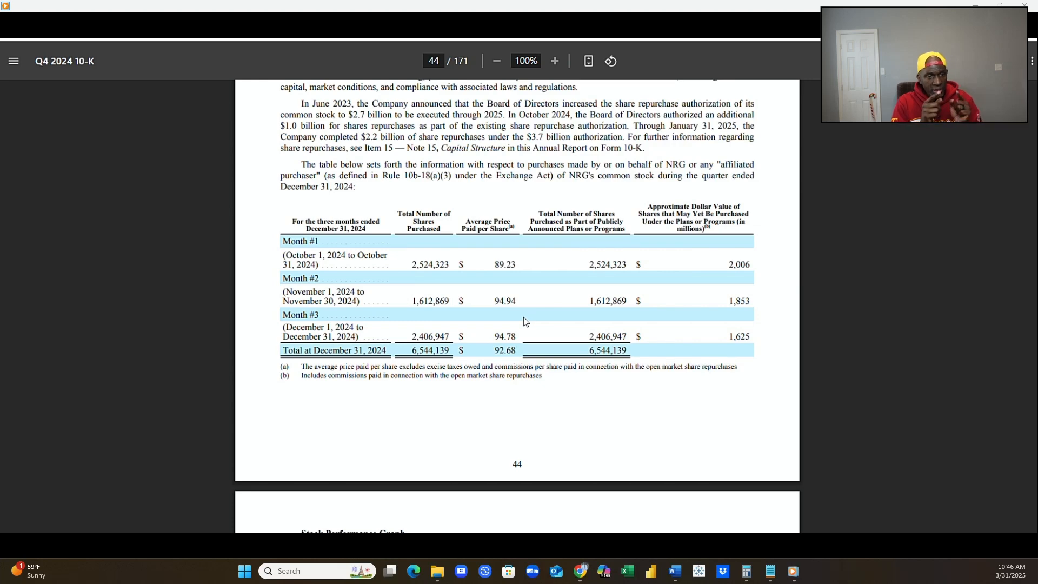
pyautogui.scroll(-3, 523, 317)
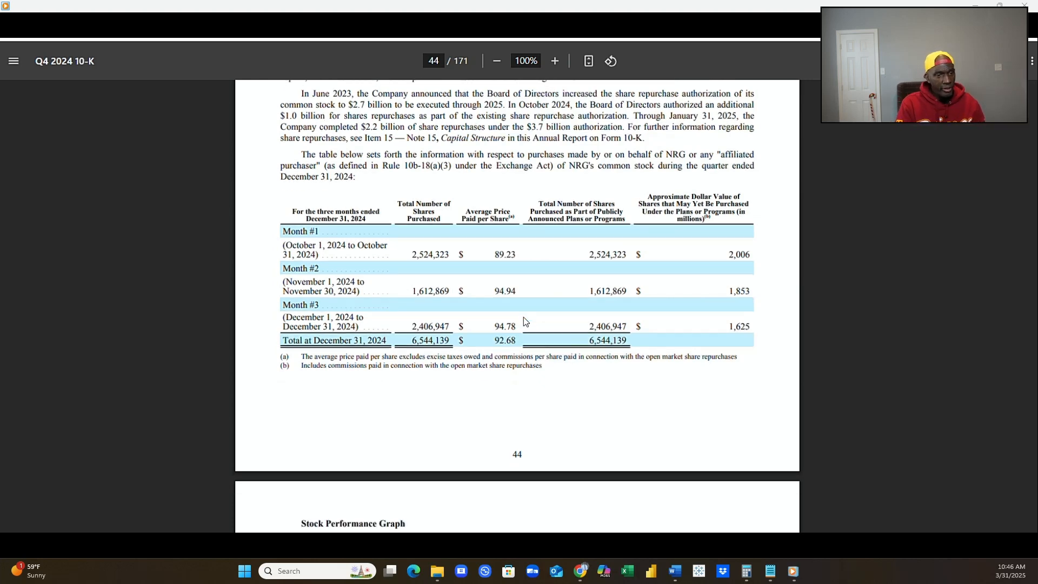
# Compare NRG's cumulative total return with the S&P 500 and UTY in the page 45 stock performance graph and table.
pyautogui.scroll(-3, 524, 317)
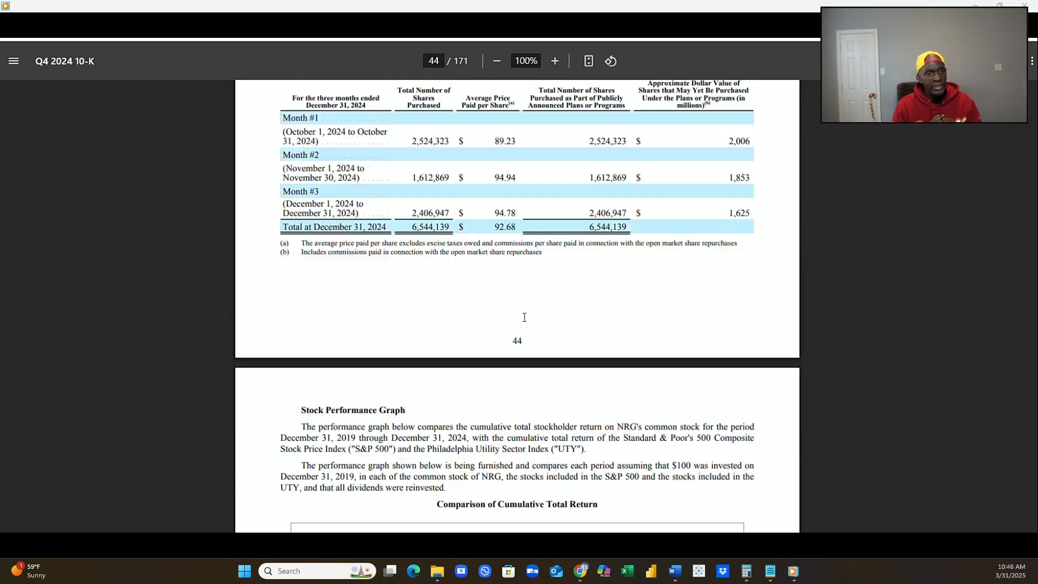
pyautogui.scroll(-12, 524, 317)
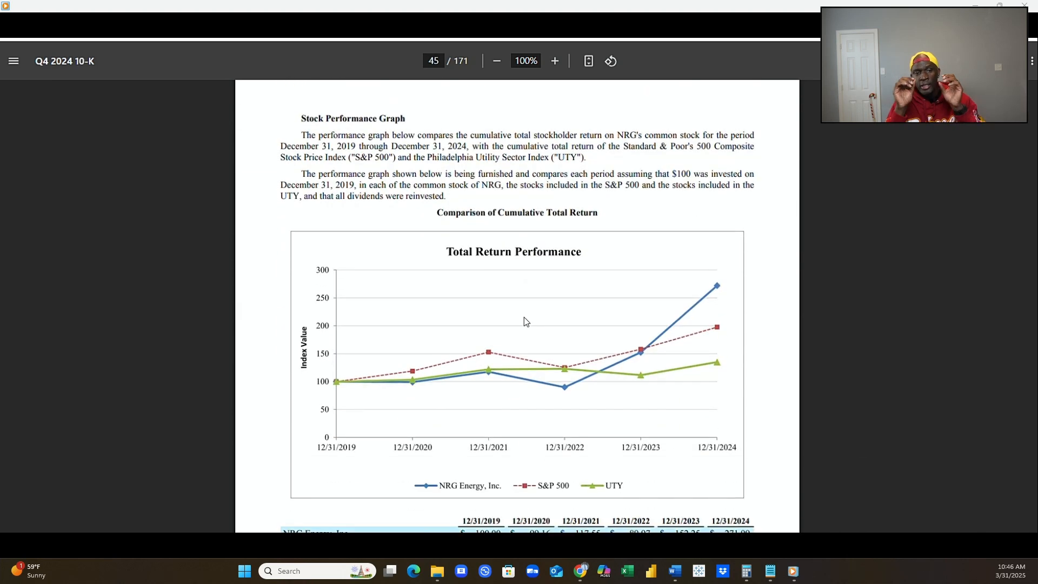
pyautogui.scroll(-3, 523, 322)
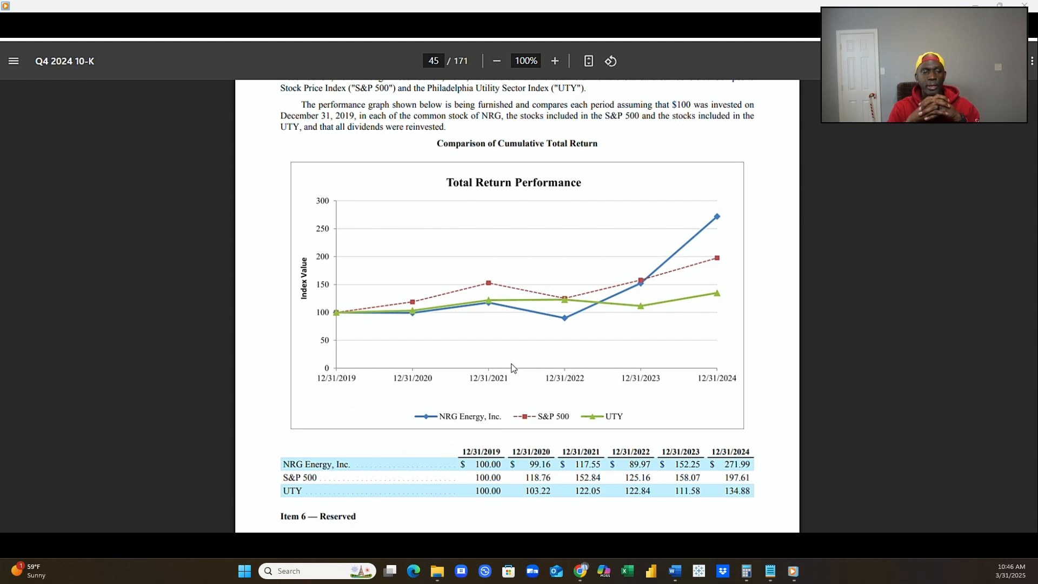
pyautogui.scroll(-4, 513, 370)
pyautogui.scroll(-4, 514, 372)
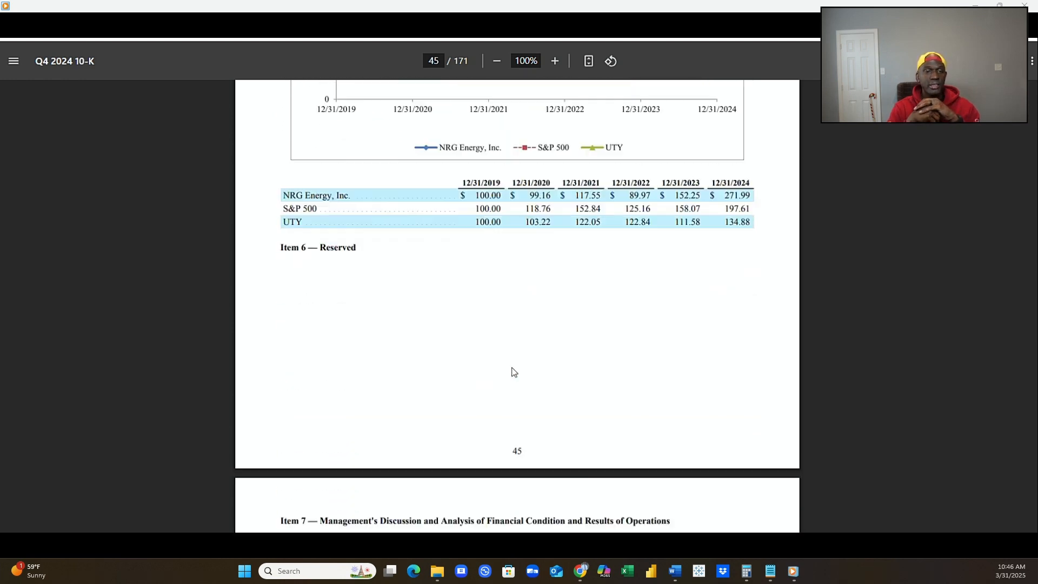
# Read the Item 7 Management's Discussion and Analysis introduction, Executive Summary and Market Dynamics paragraphs on page 46.
pyautogui.scroll(-8, 513, 371)
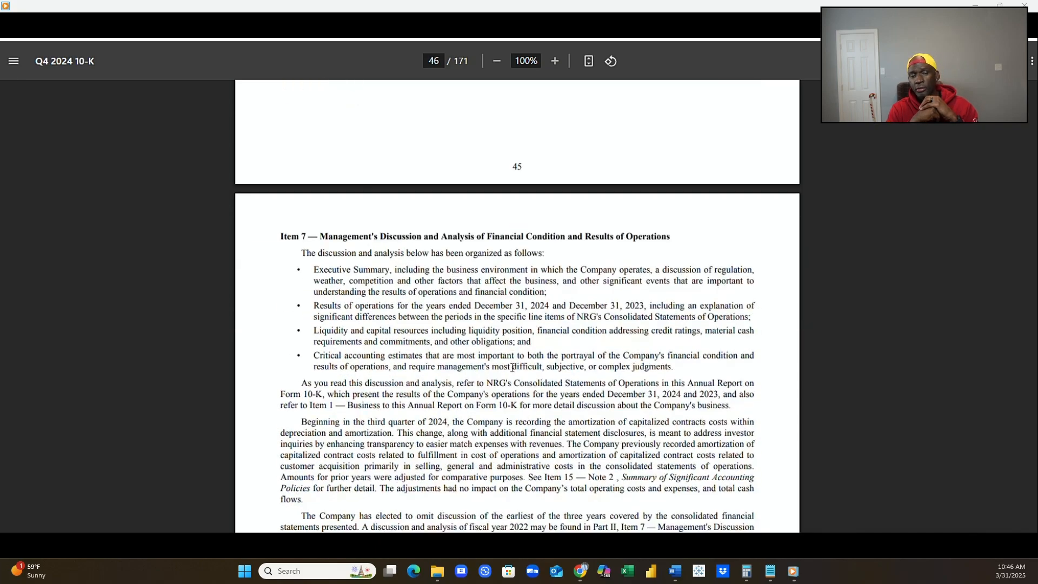
pyautogui.scroll(-2, 513, 368)
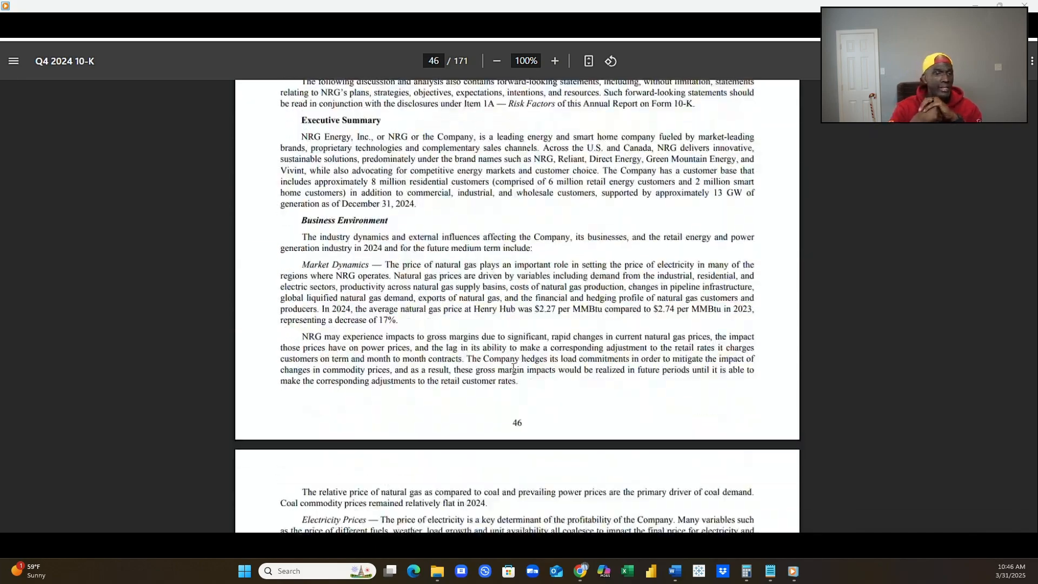
pyautogui.scroll(3, 513, 368)
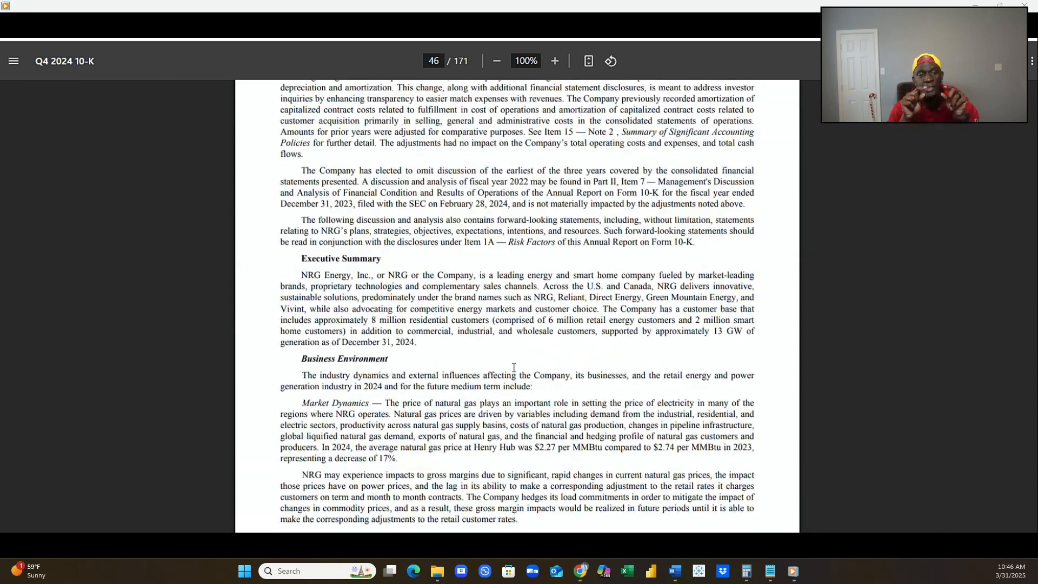
pyautogui.scroll(6, 513, 368)
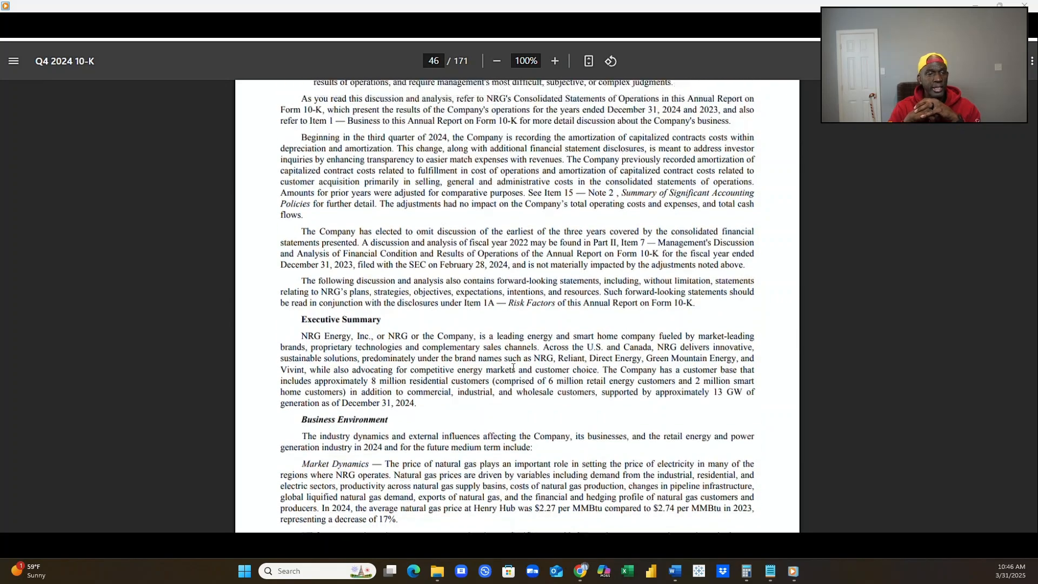
pyautogui.scroll(-7, 513, 367)
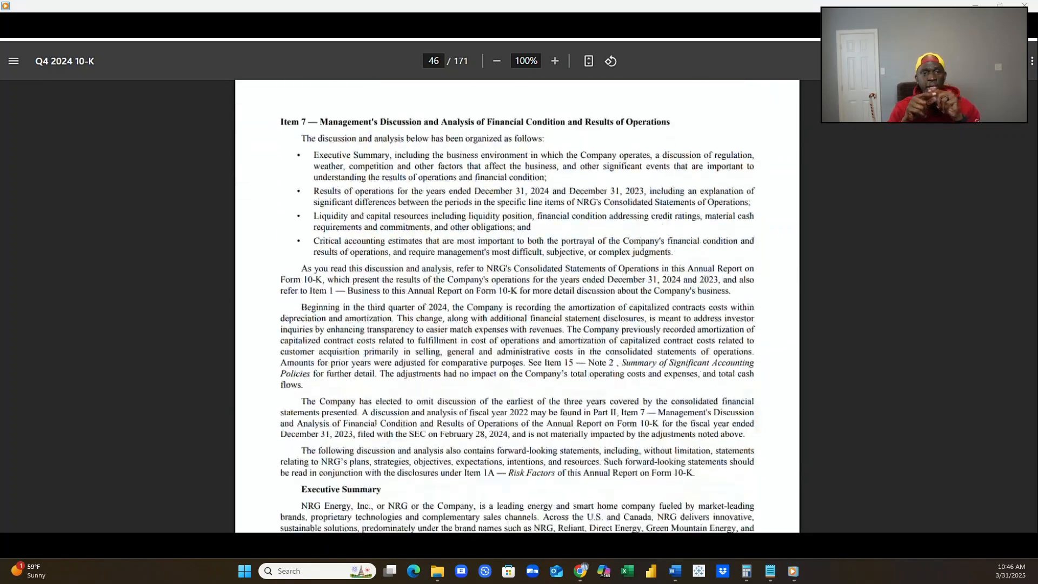
# Review the average on-peak power price table by region and the load growth, climate and lower carbon infrastructure paragraphs on page 47.
pyautogui.scroll(-5, 513, 367)
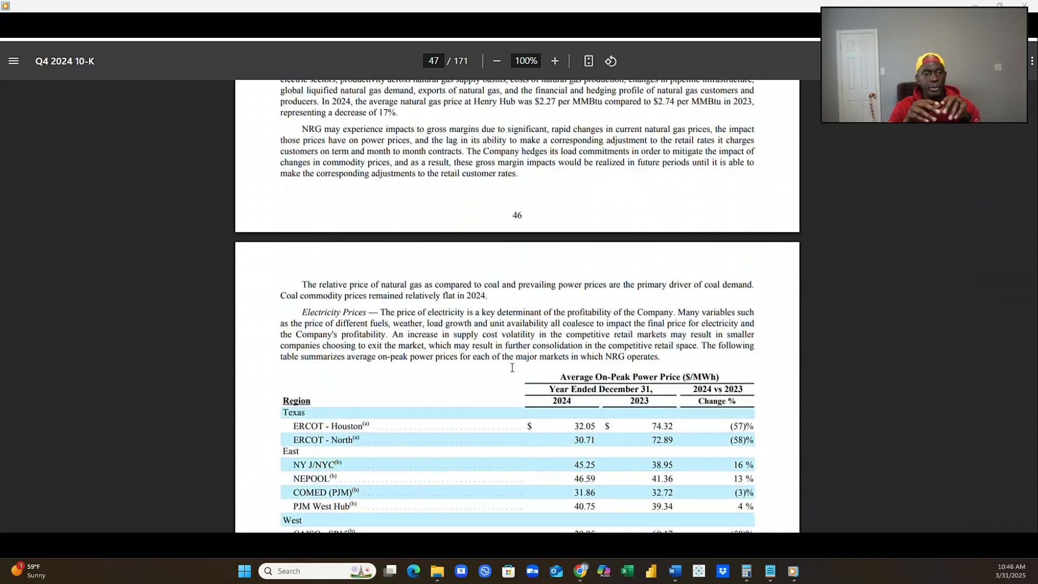
pyautogui.scroll(-1, 512, 368)
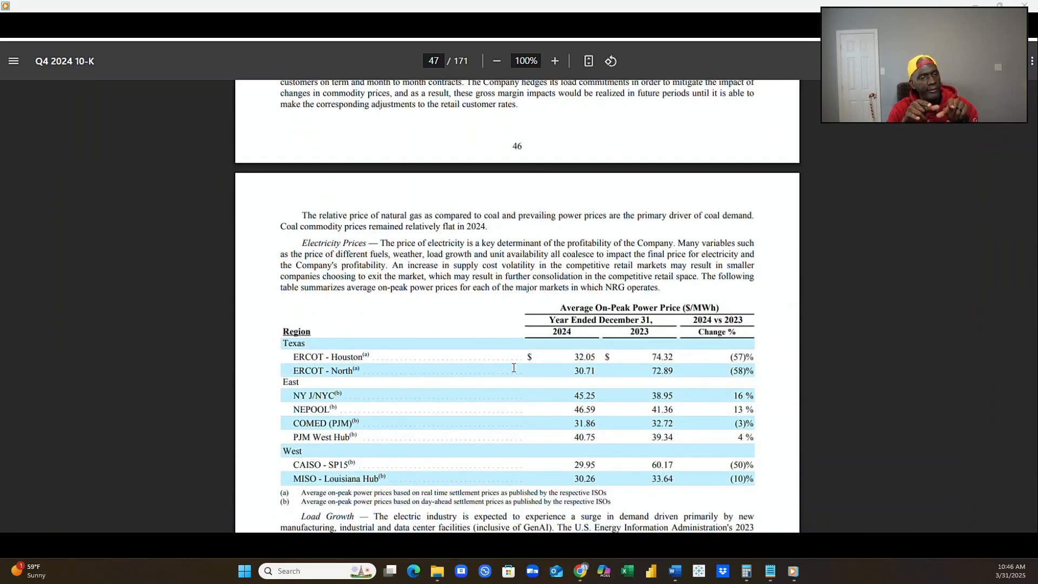
pyautogui.scroll(-2, 513, 367)
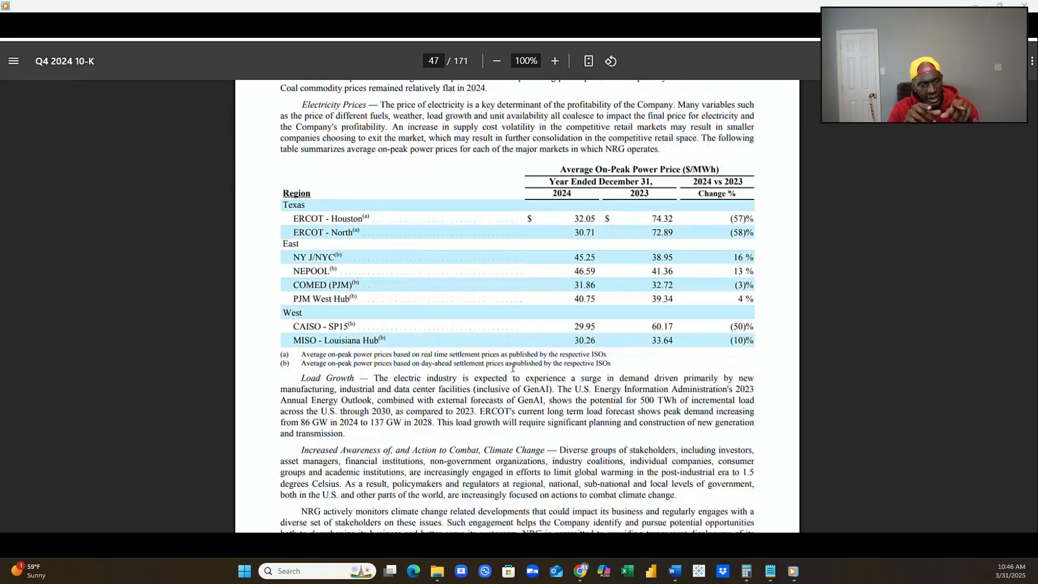
pyautogui.scroll(-1, 514, 369)
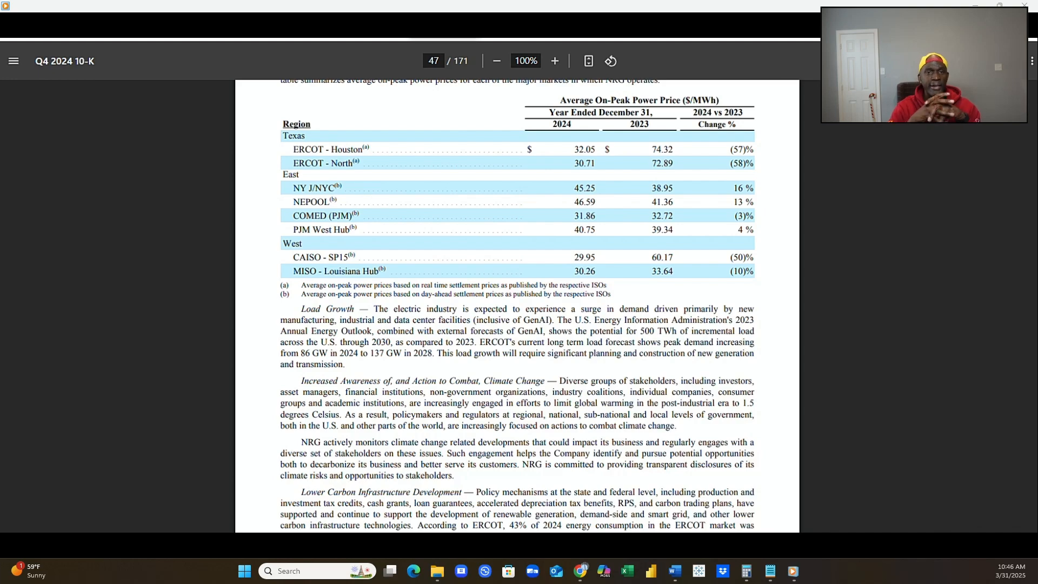
pyautogui.scroll(-8, 495, 235)
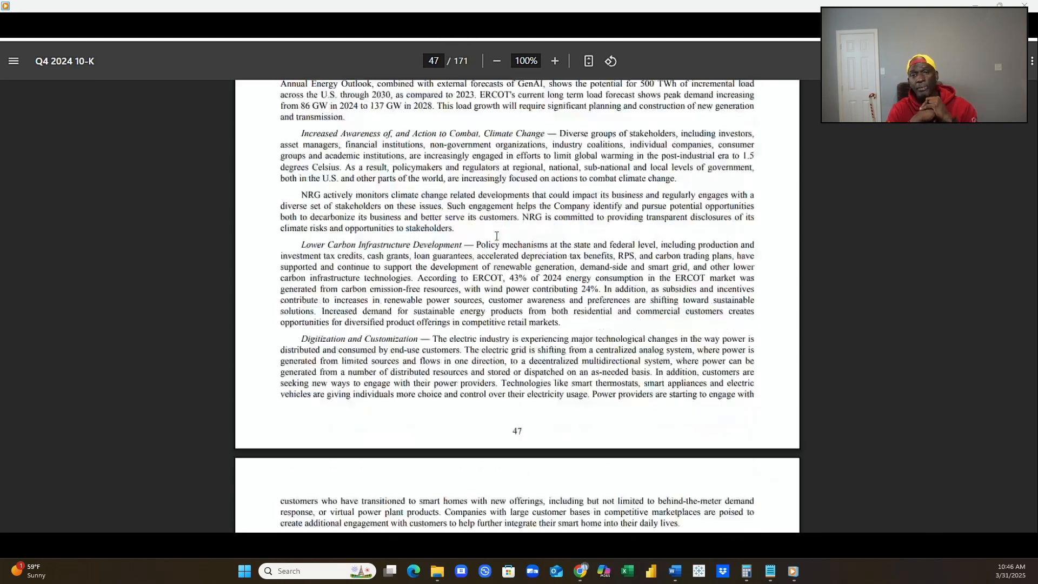
# Read the Significant Events section on page 48, covering dispositions and the capital allocation paragraphs on share repurchases and dividends.
pyautogui.scroll(-10, 497, 236)
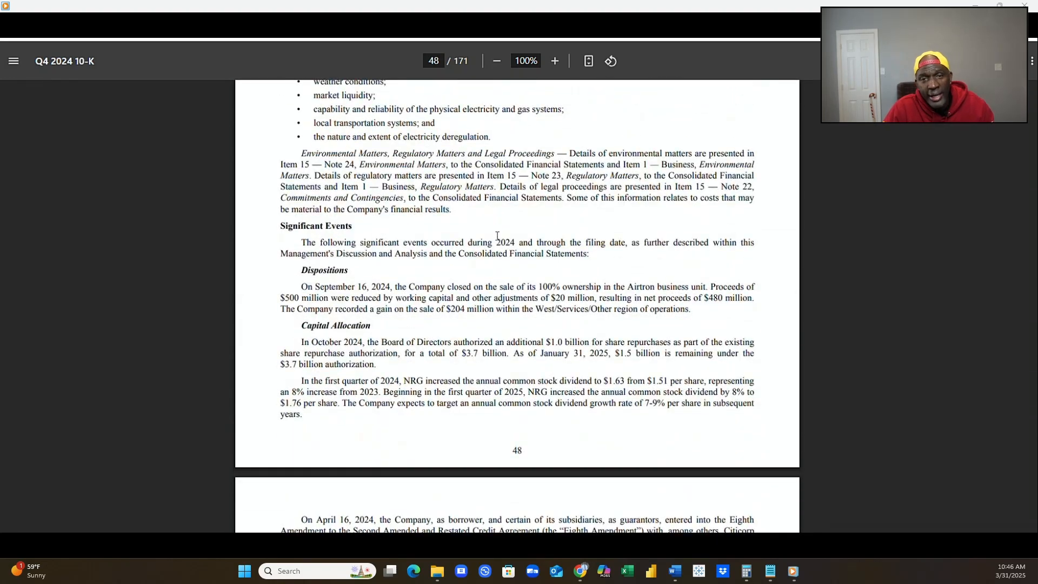
pyautogui.scroll(1, 497, 236)
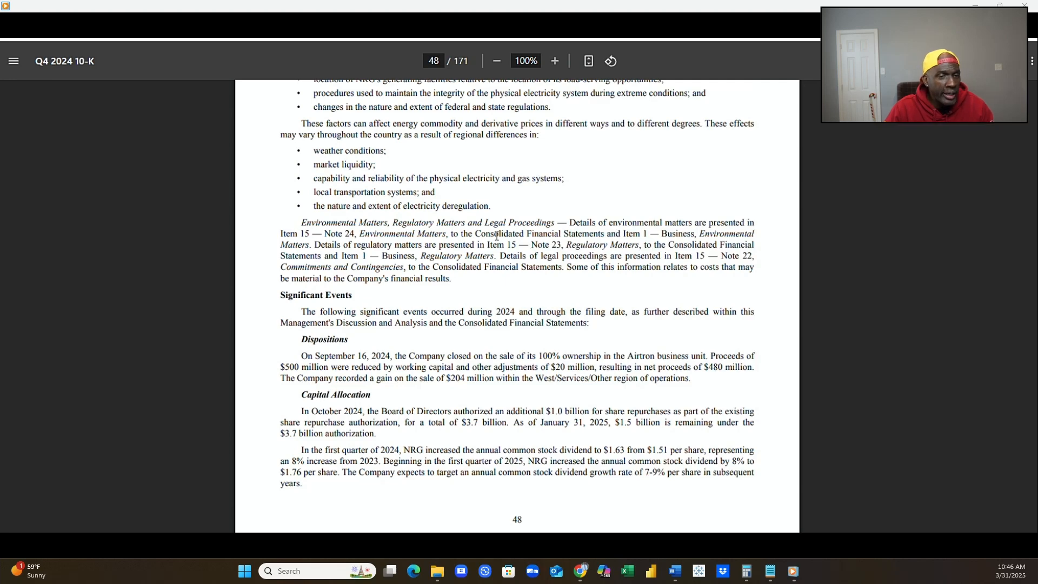
pyautogui.scroll(-1, 497, 236)
pyautogui.scroll(-3, 497, 236)
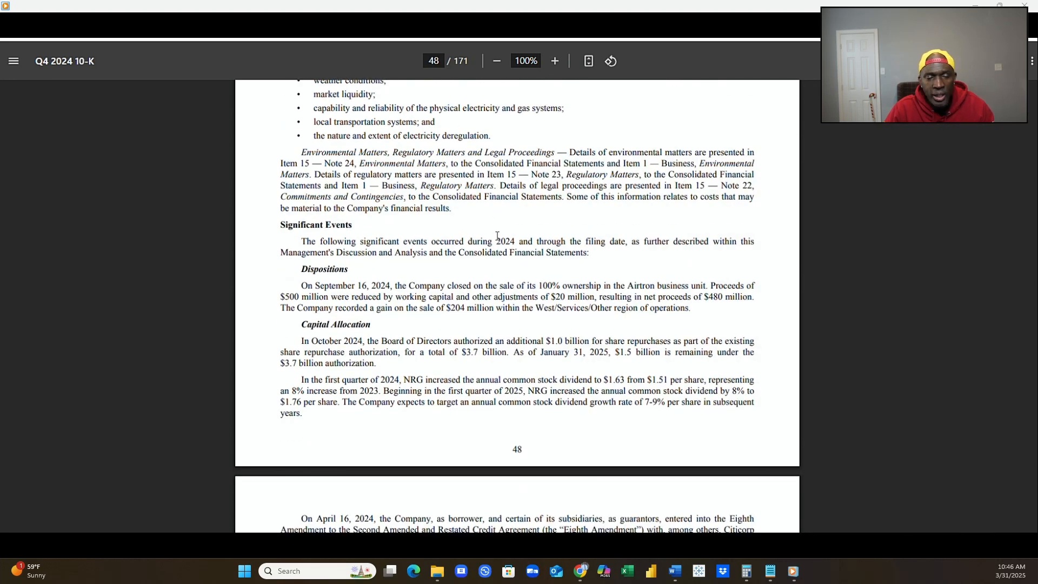
# Examine the 2024 credit agreement amendments and the sources and uses table of debt refinancing transactions on pages 49 and 50.
pyautogui.scroll(-2, 496, 236)
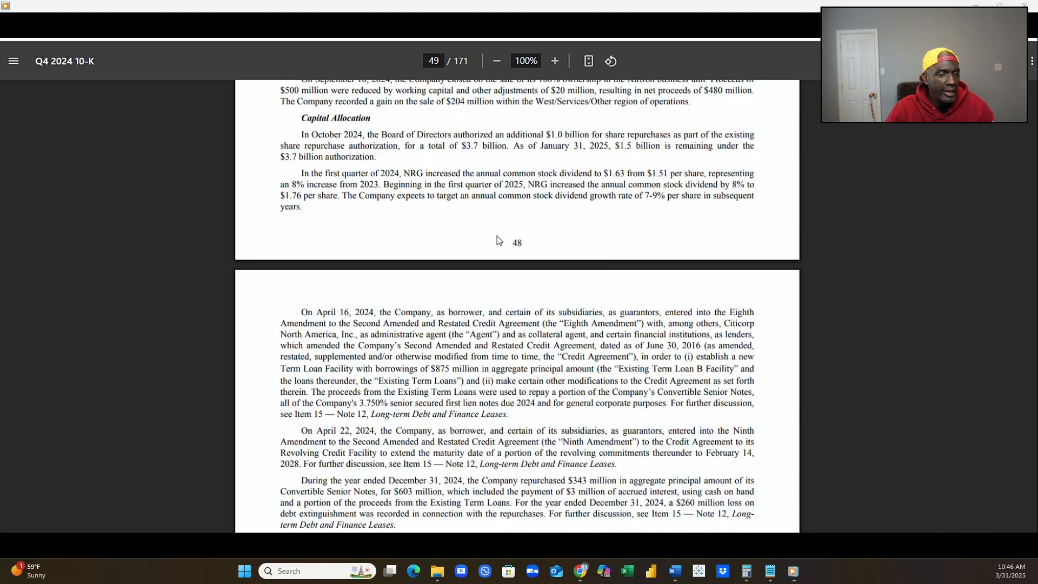
pyautogui.scroll(-1, 496, 236)
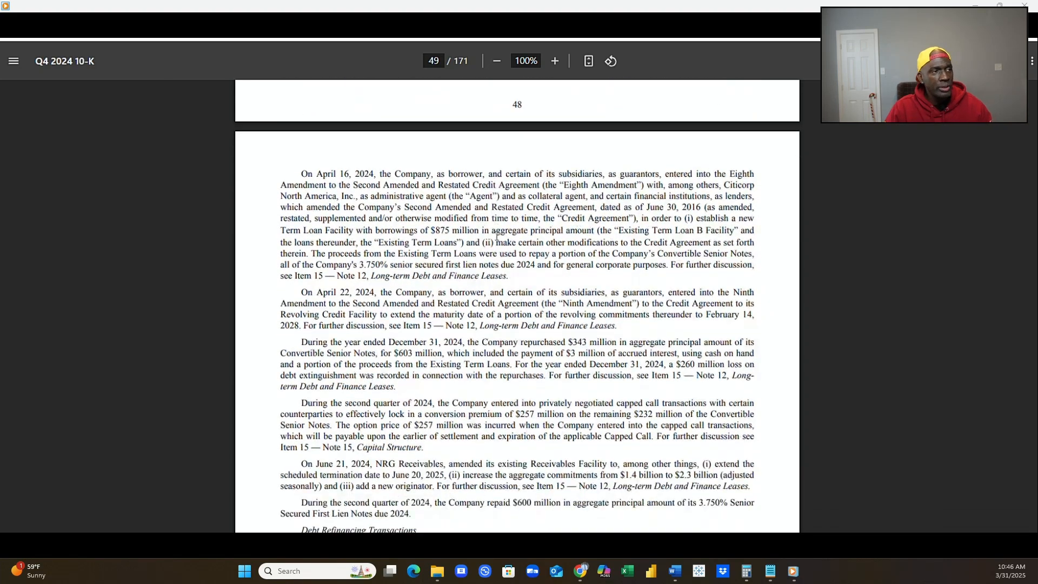
pyautogui.scroll(-6, 496, 236)
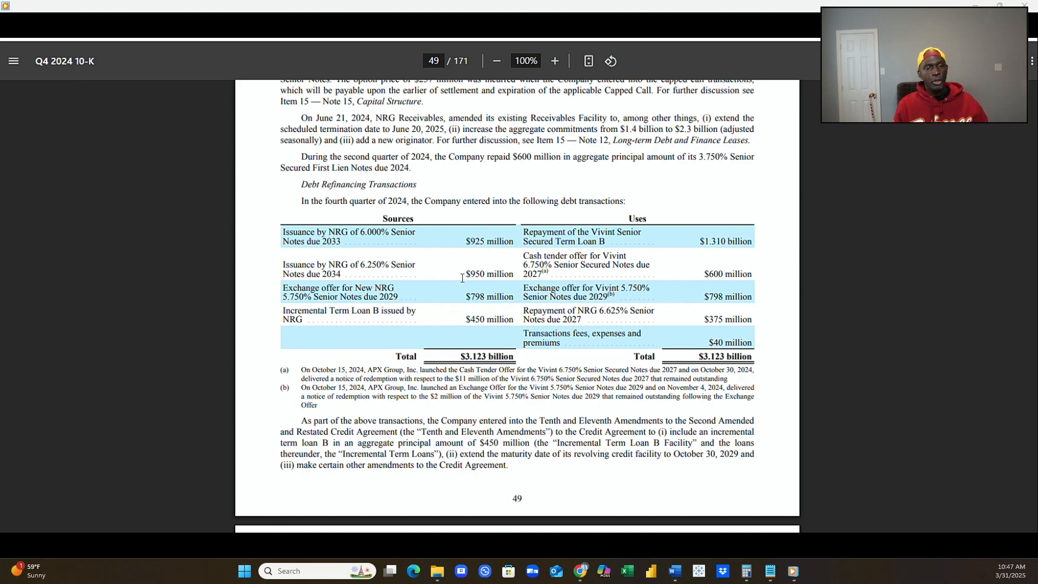
pyautogui.scroll(-4, 412, 310)
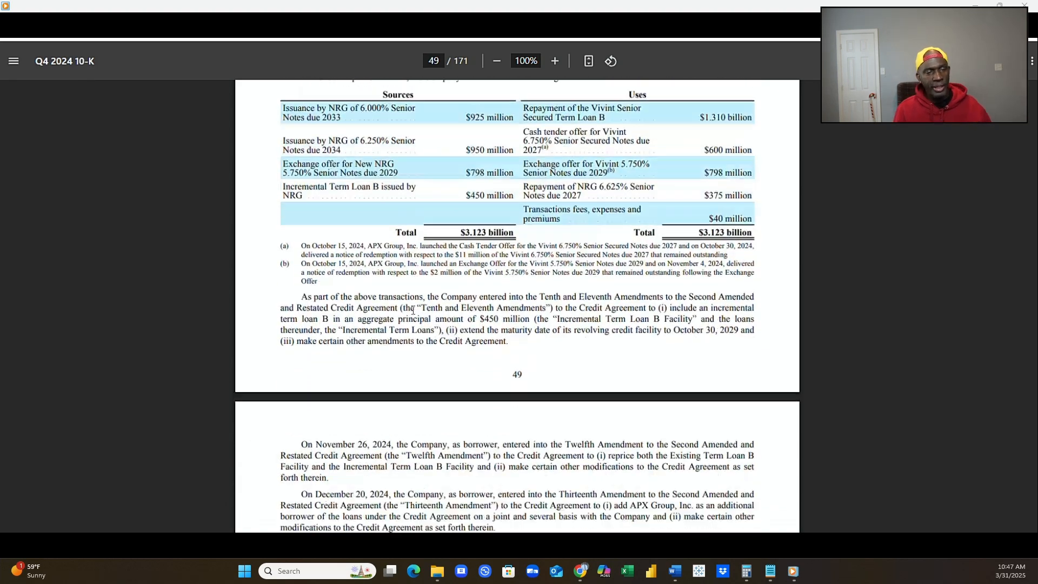
pyautogui.scroll(-3, 412, 310)
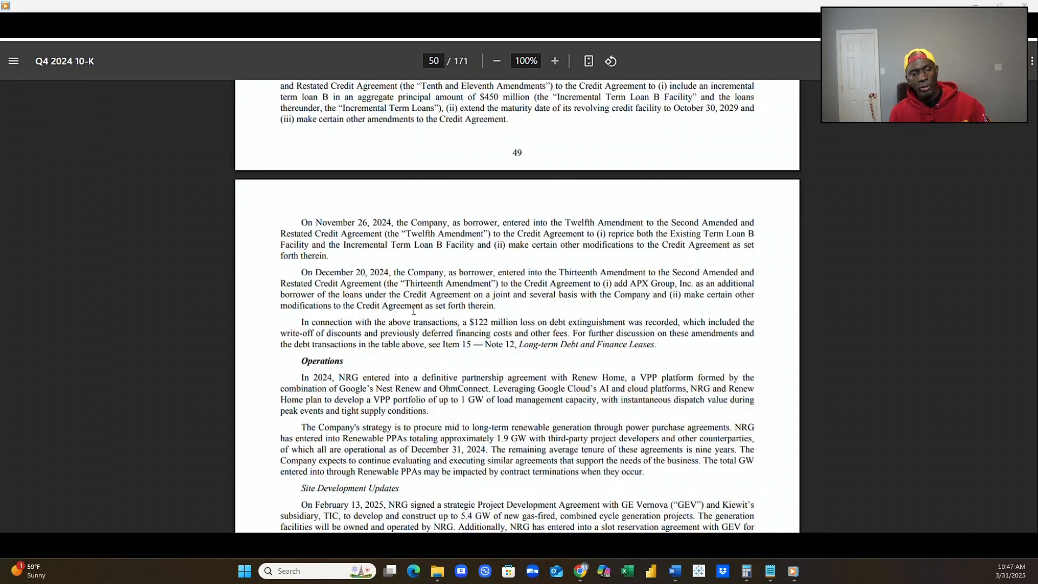
# Examine the Consolidated Results of Operations table on page 51, comparing 2024 and 2023 from revenue through net income.
pyautogui.scroll(-7, 412, 310)
pyautogui.scroll(-7, 411, 310)
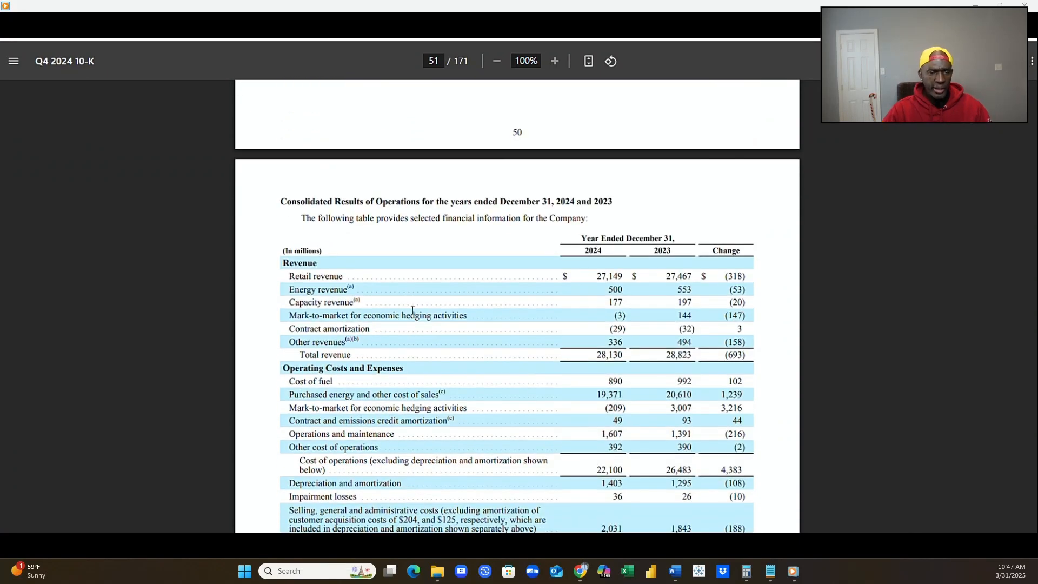
pyautogui.scroll(-8, 412, 310)
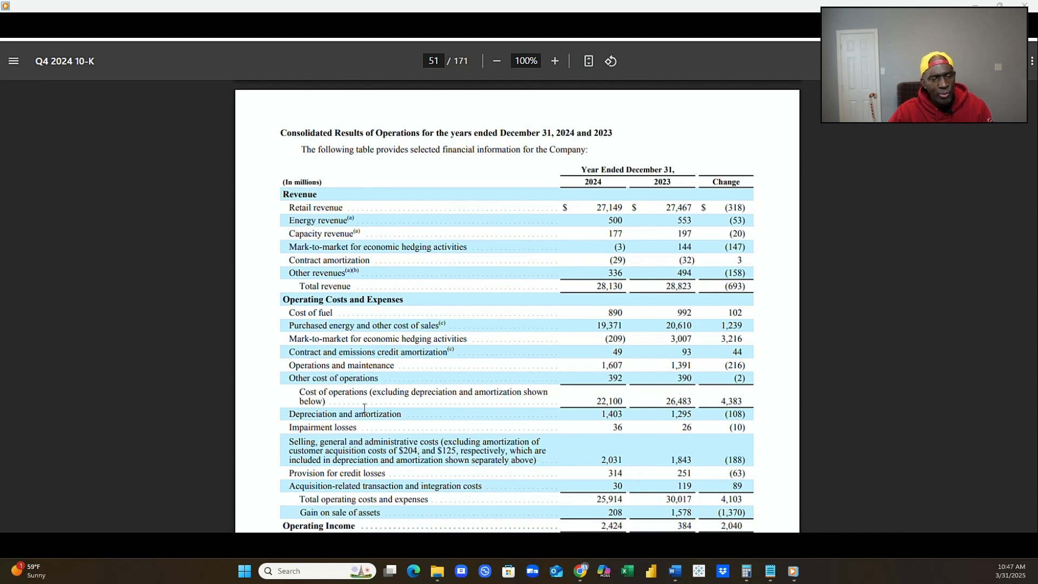
pyautogui.scroll(-4, 490, 406)
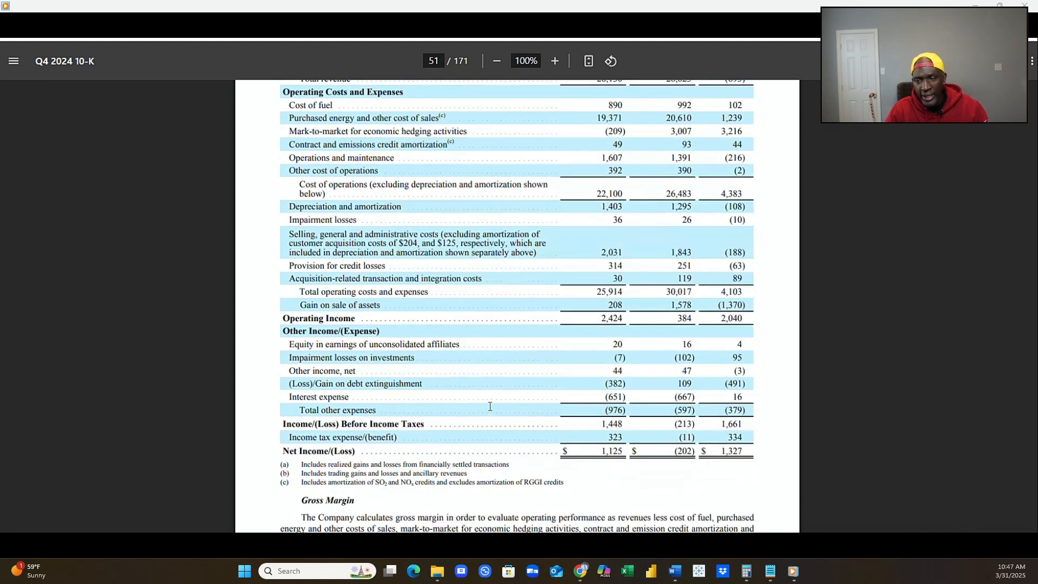
pyautogui.scroll(-1, 489, 406)
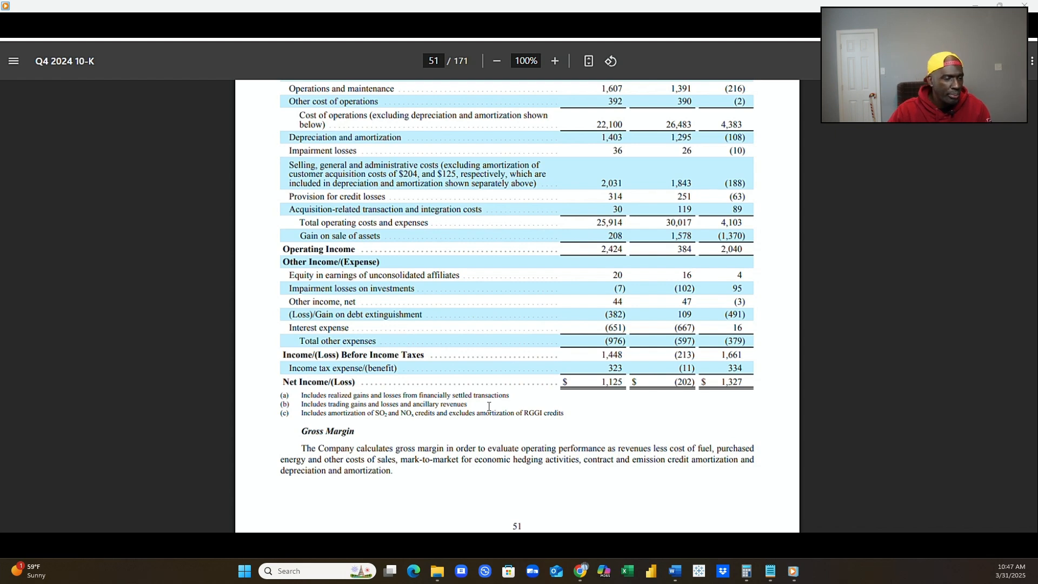
pyautogui.scroll(-3, 489, 406)
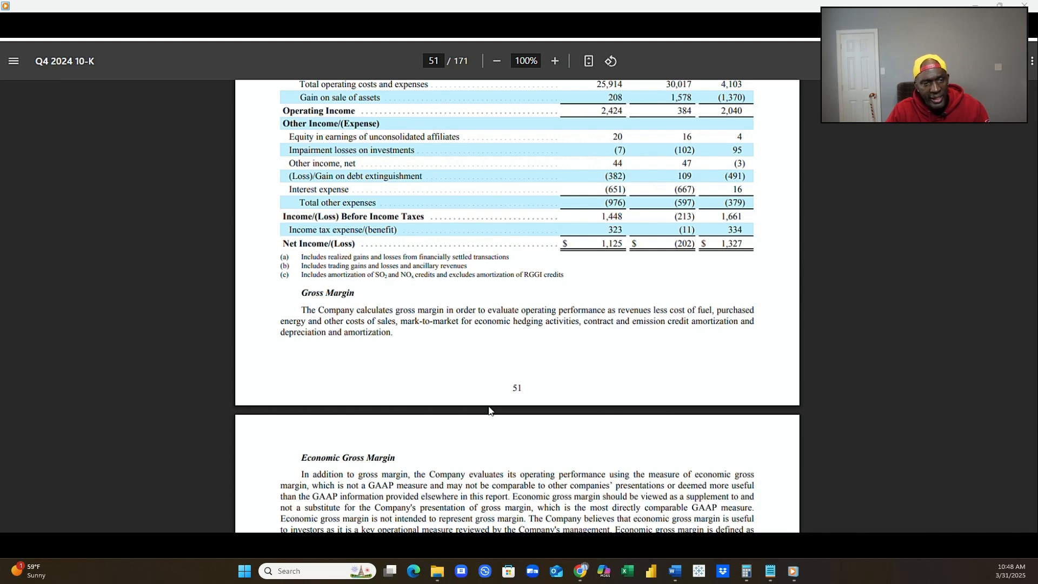
# Review the Economic Gross Margin explanation and the 2024 gross margin reconciliation table by segment on page 52.
pyautogui.scroll(-4, 489, 411)
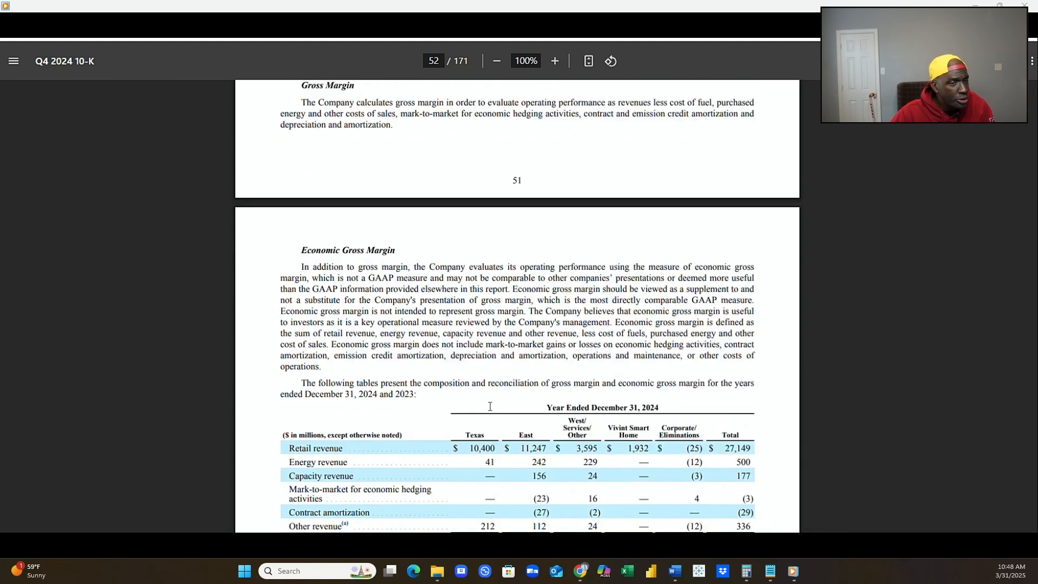
pyautogui.scroll(-3, 489, 408)
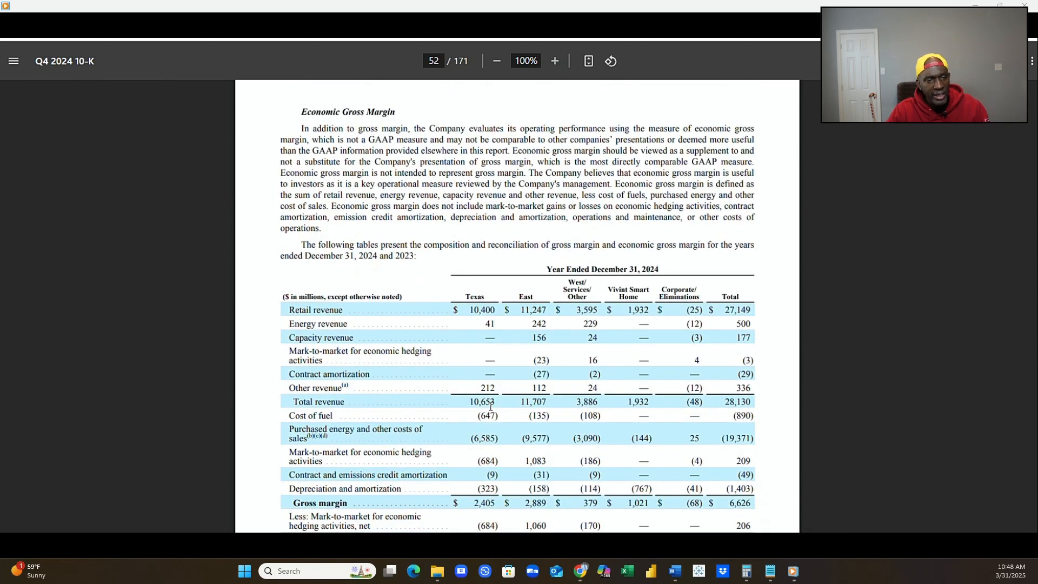
pyautogui.scroll(-1, 489, 406)
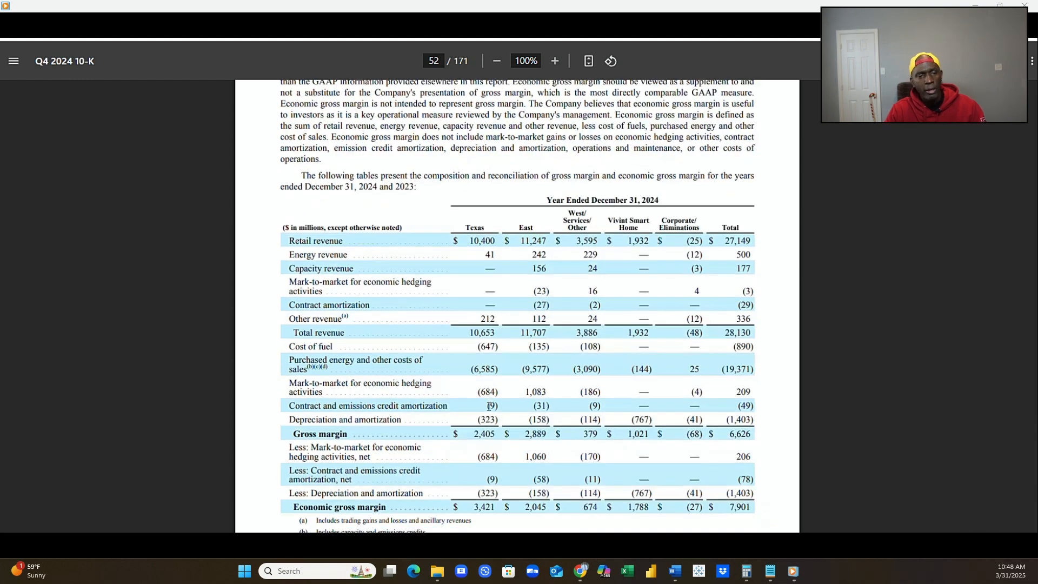
pyautogui.scroll(-3, 489, 408)
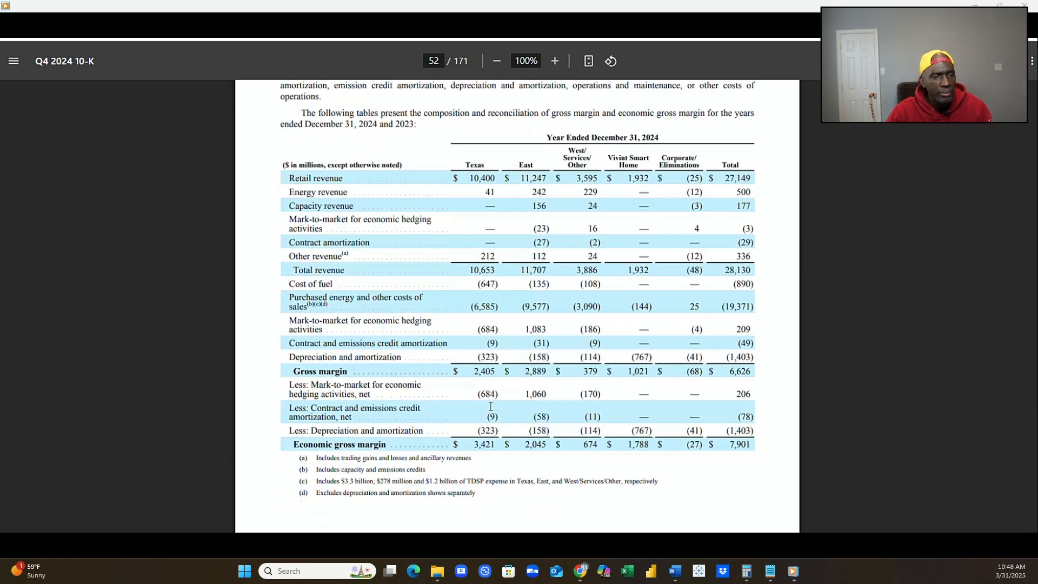
pyautogui.scroll(-4, 487, 411)
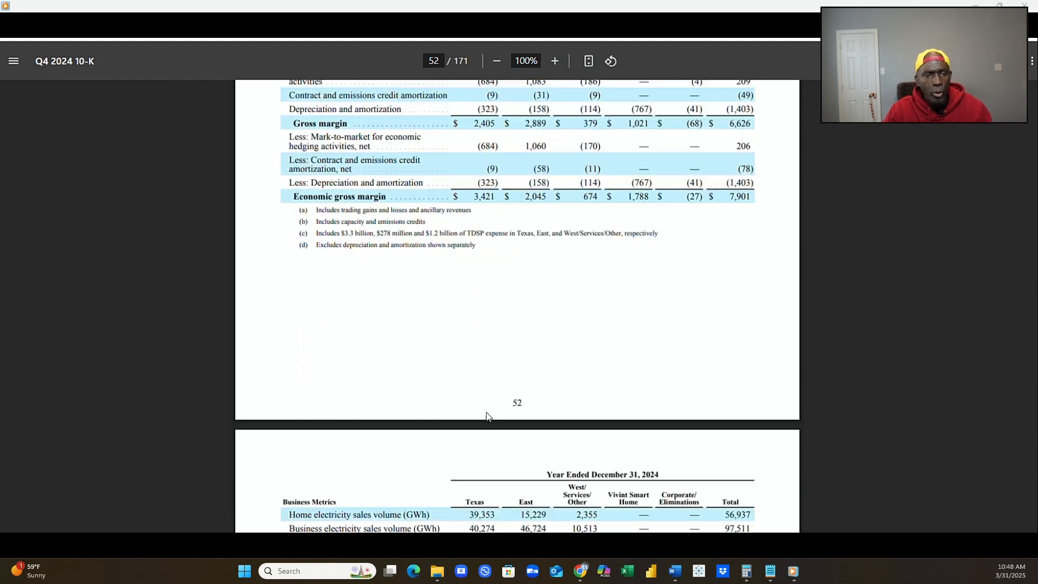
# Look over the 2024 Business Metrics table on page 53, covering sales volumes, customer counts and GWh sold and generated.
pyautogui.scroll(-2, 486, 413)
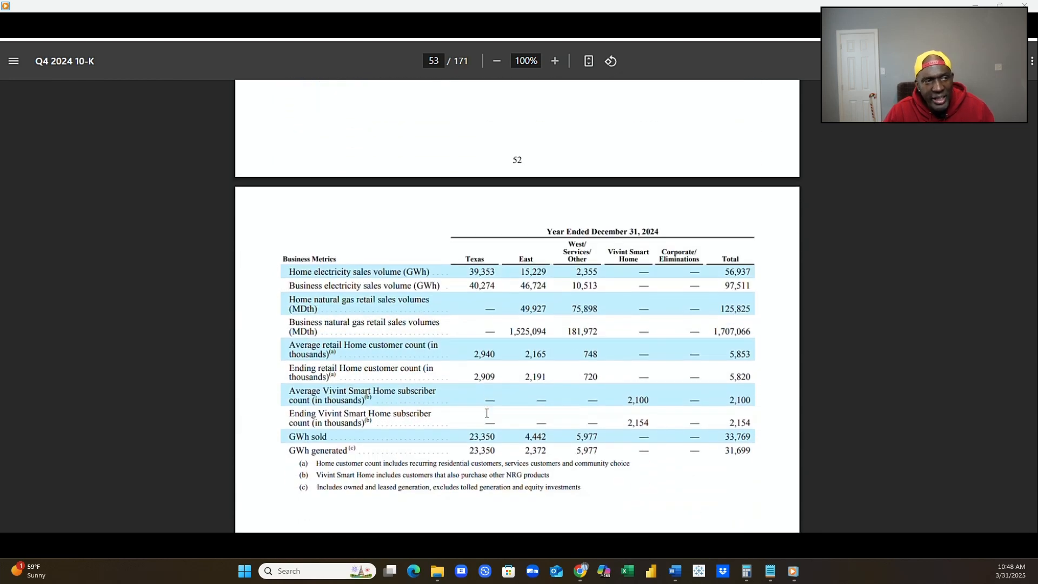
pyautogui.scroll(-5, 487, 414)
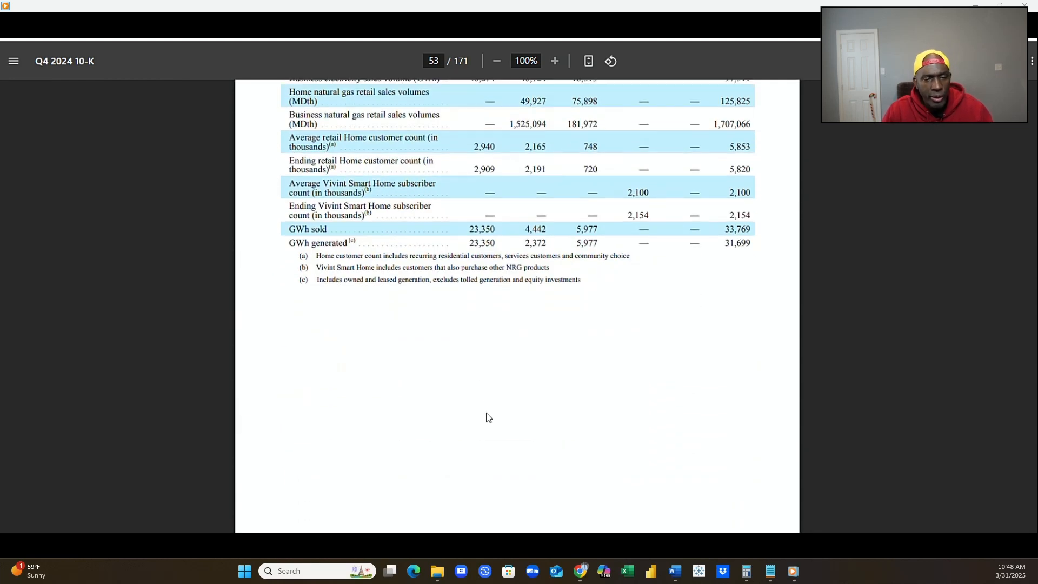
pyautogui.scroll(-4, 487, 414)
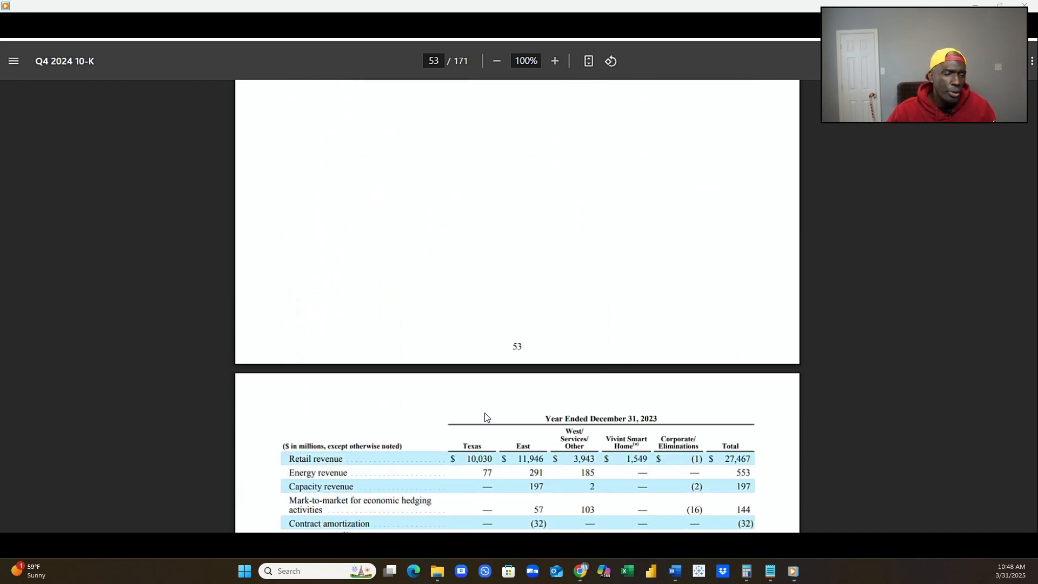
# Review the 2023 economic gross margin reconciliation and Business Metrics tables by segment on page 54.
pyautogui.scroll(-3, 487, 413)
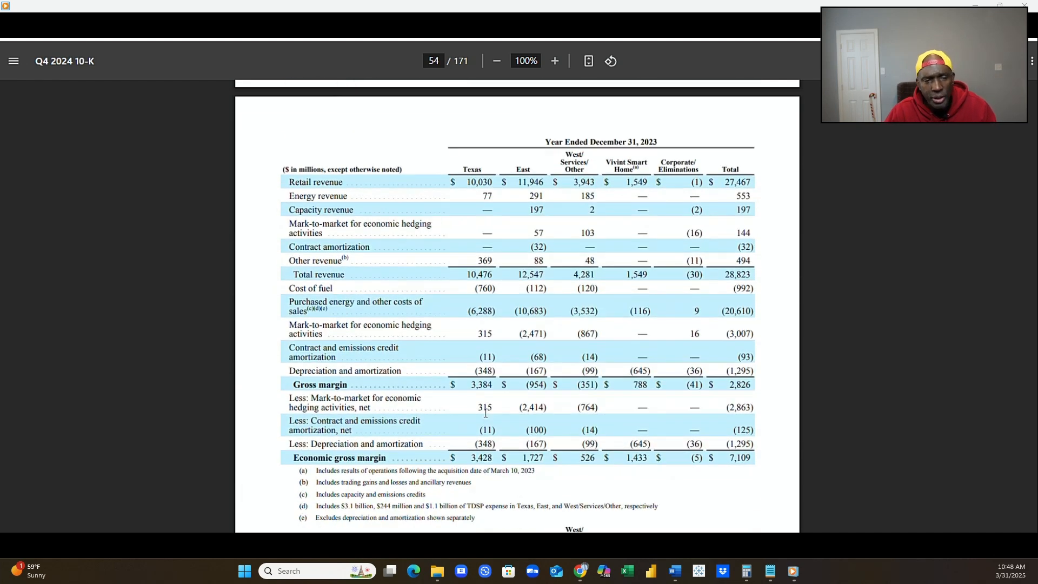
pyautogui.scroll(-2, 486, 413)
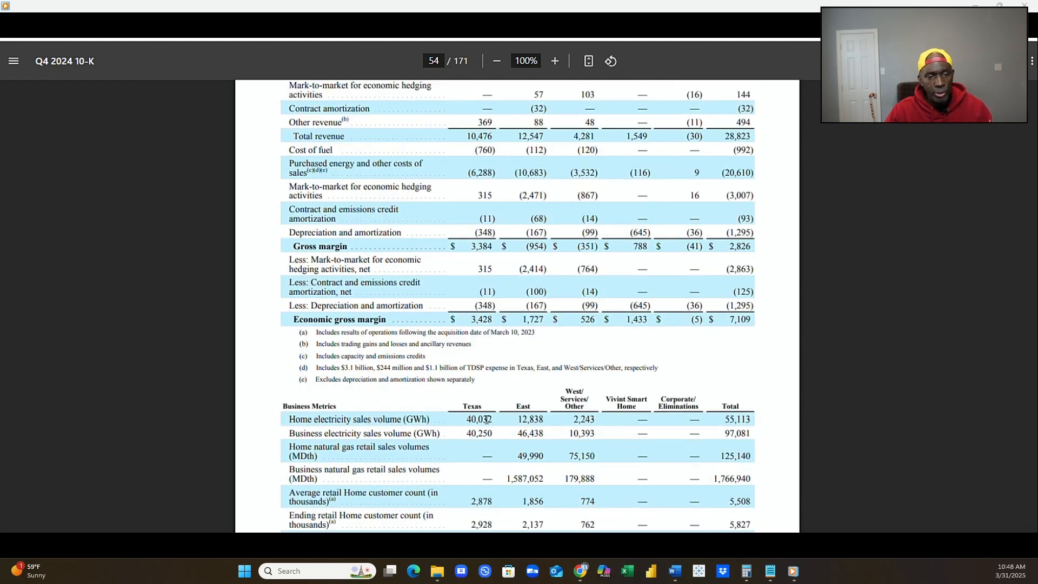
pyautogui.scroll(-1, 487, 419)
pyautogui.scroll(-1, 487, 419)
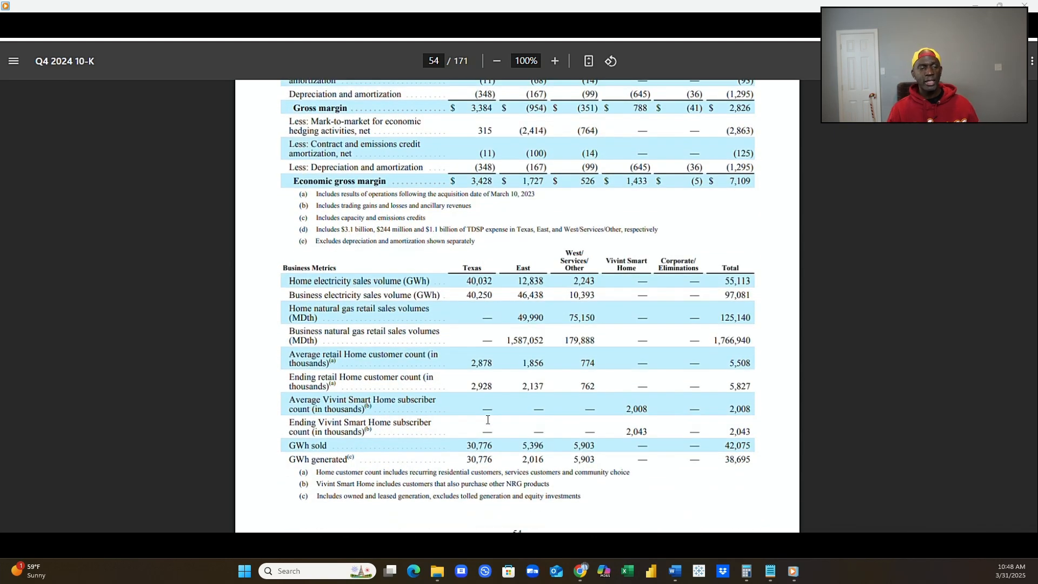
pyautogui.scroll(-2, 487, 419)
pyautogui.scroll(-2, 488, 424)
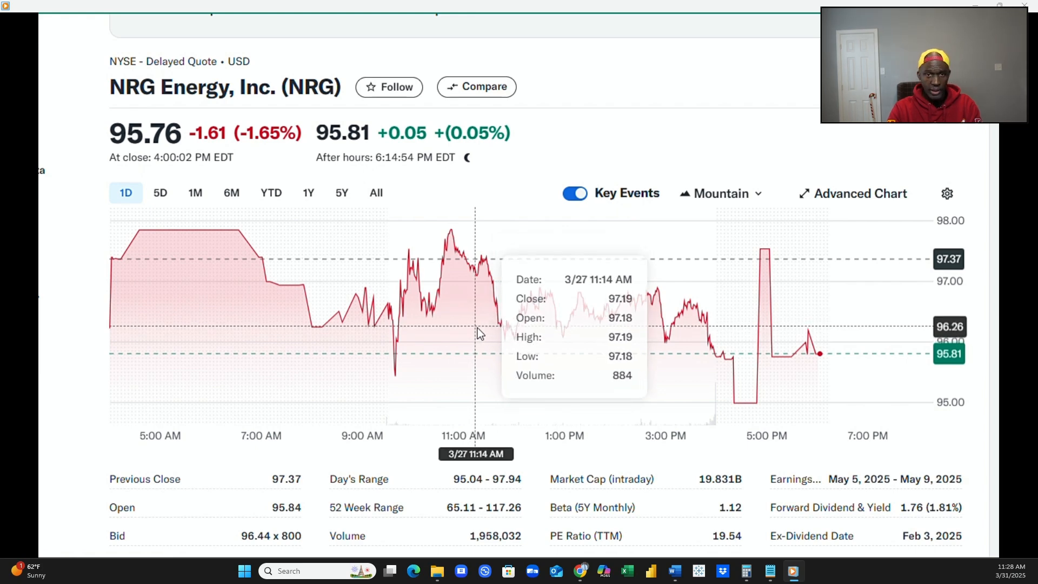
# Look over NRG's quote summary figures and the Recent News headlines on its Yahoo Finance page.
pyautogui.scroll(-4, 476, 328)
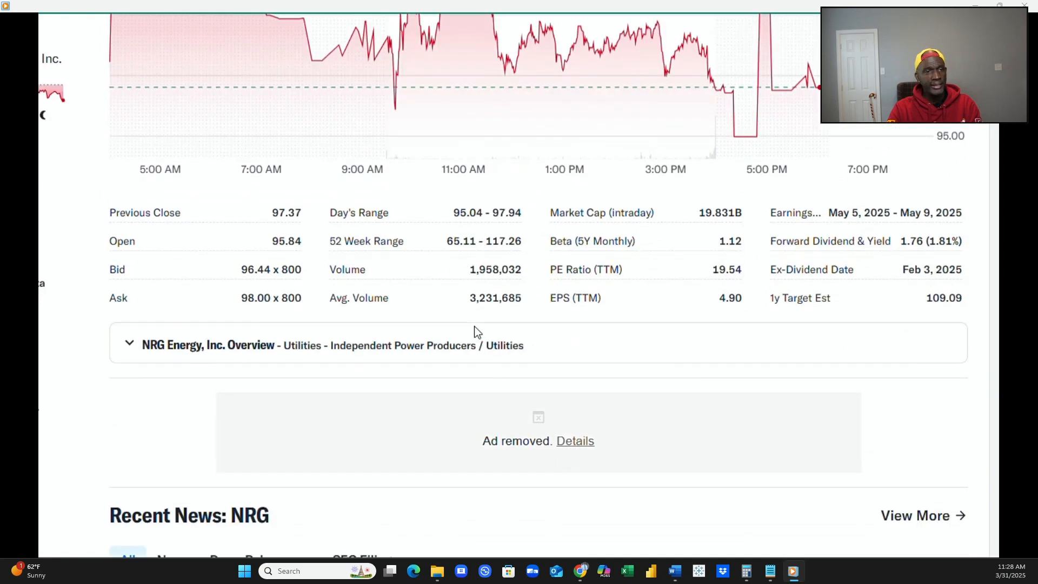
pyautogui.scroll(-3, 475, 330)
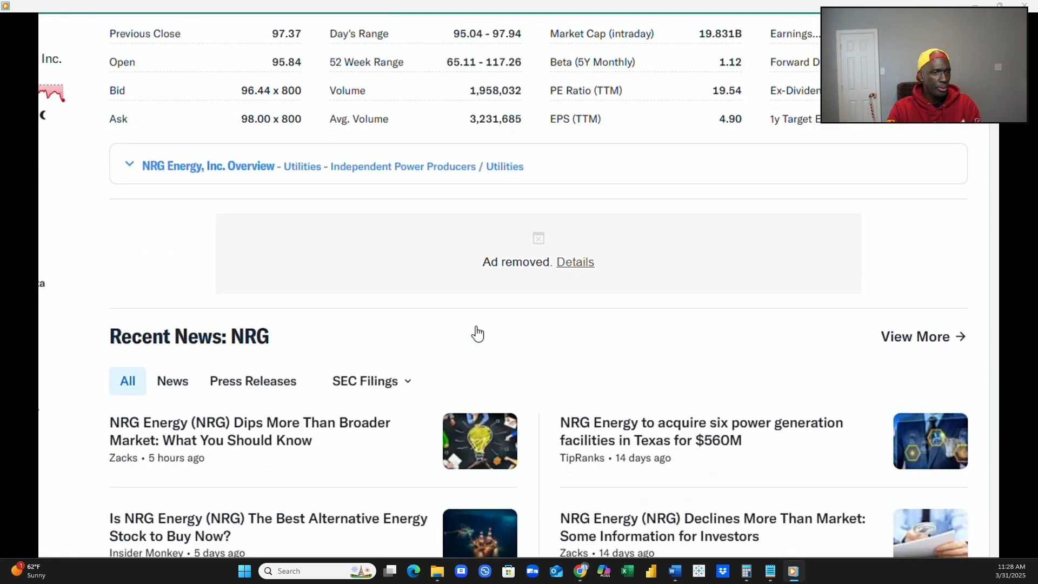
pyautogui.scroll(-2, 476, 332)
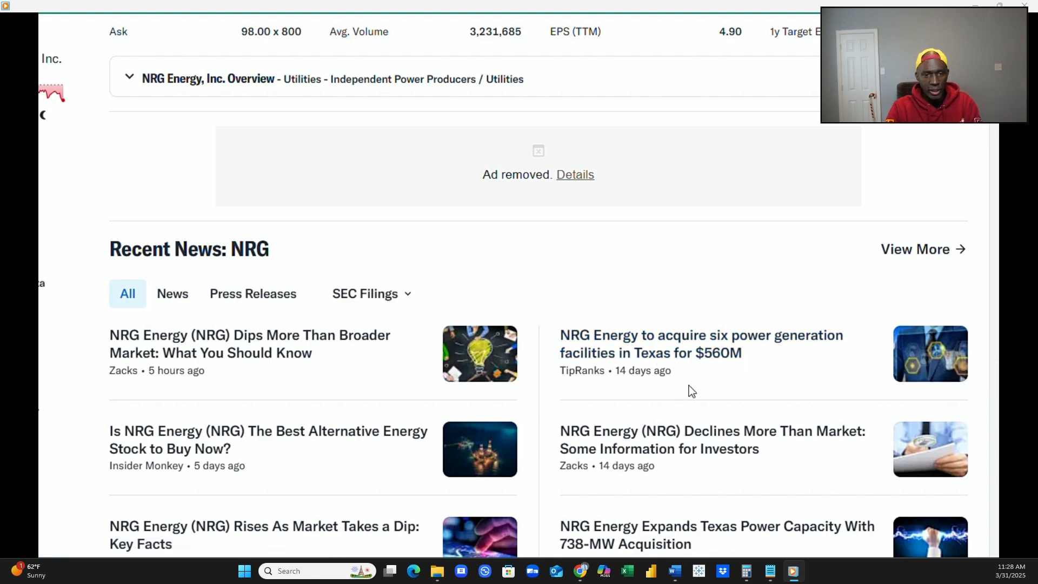
pyautogui.scroll(-2, 686, 386)
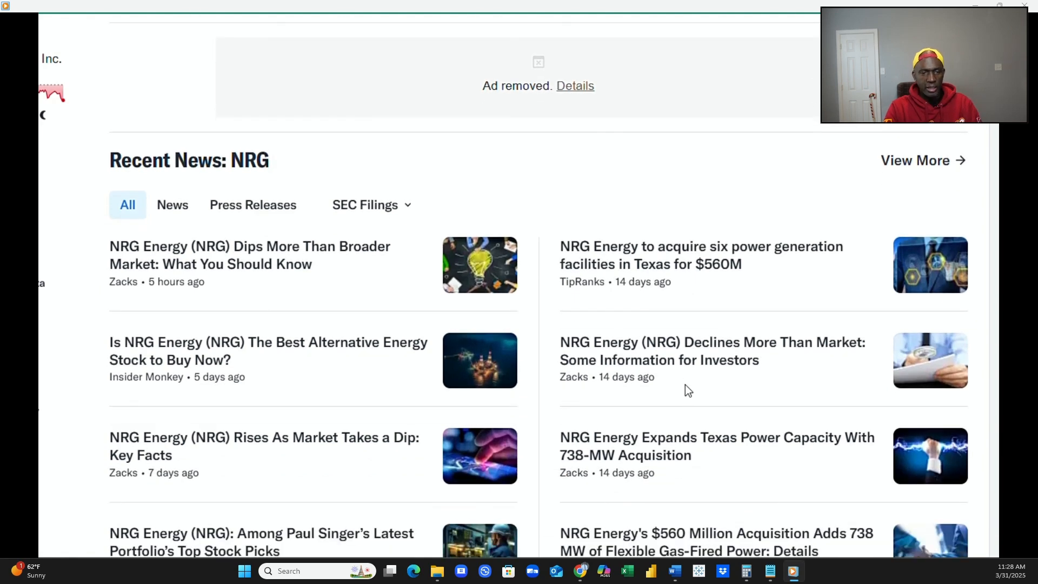
pyautogui.scroll(-2, 687, 390)
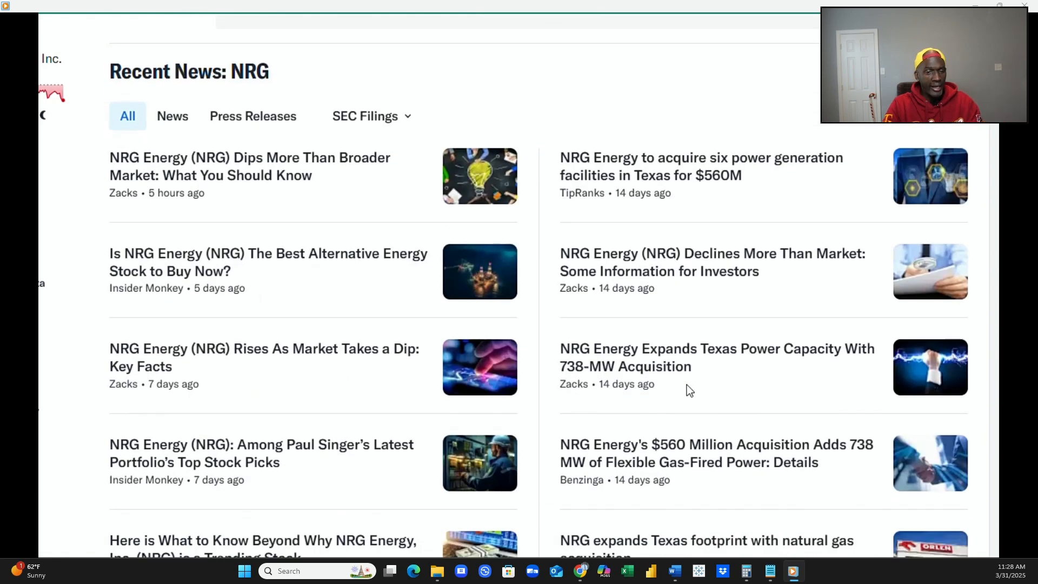
pyautogui.scroll(-2, 687, 389)
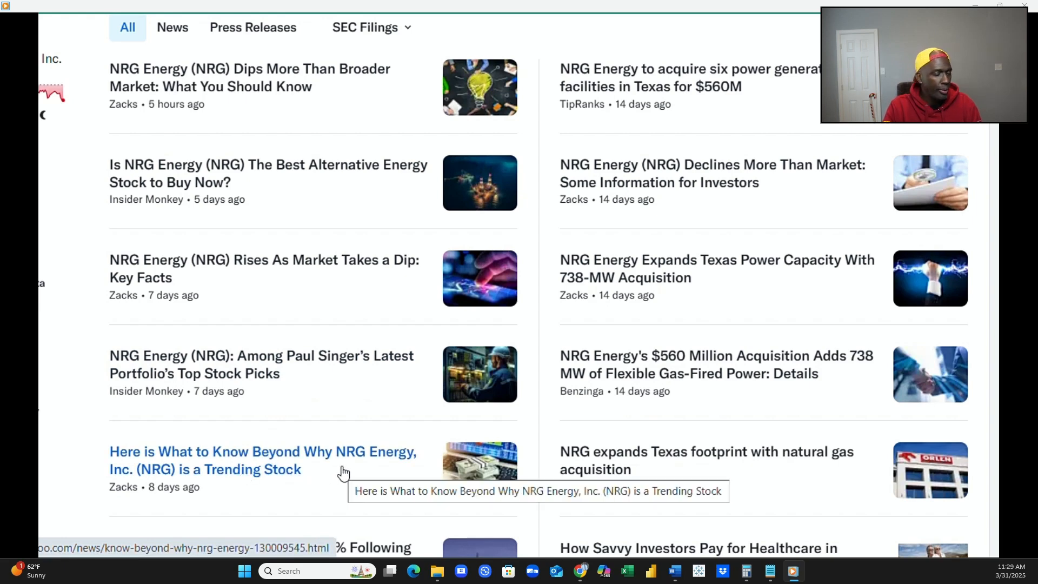
pyautogui.scroll(-2, 342, 473)
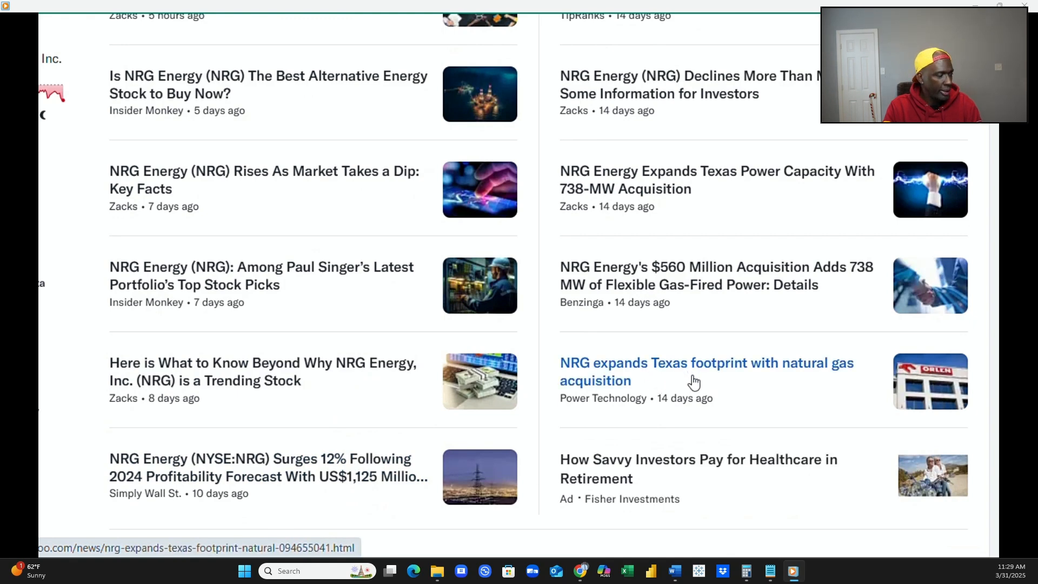
# Review NRG's trailing returns against the S&P 500 and compare it with the listed peer companies.
pyautogui.scroll(-3, 694, 382)
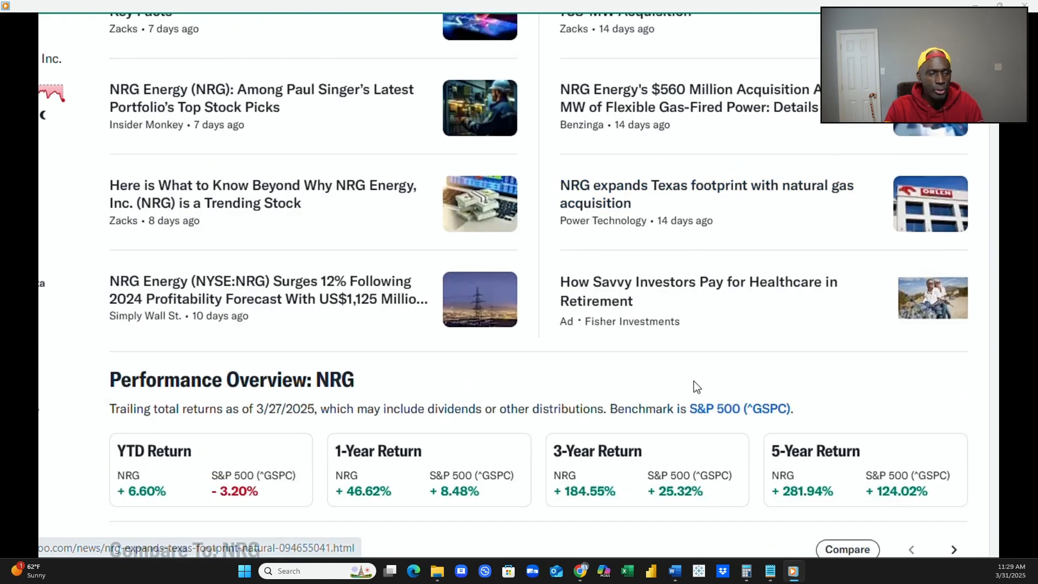
pyautogui.scroll(-2, 694, 382)
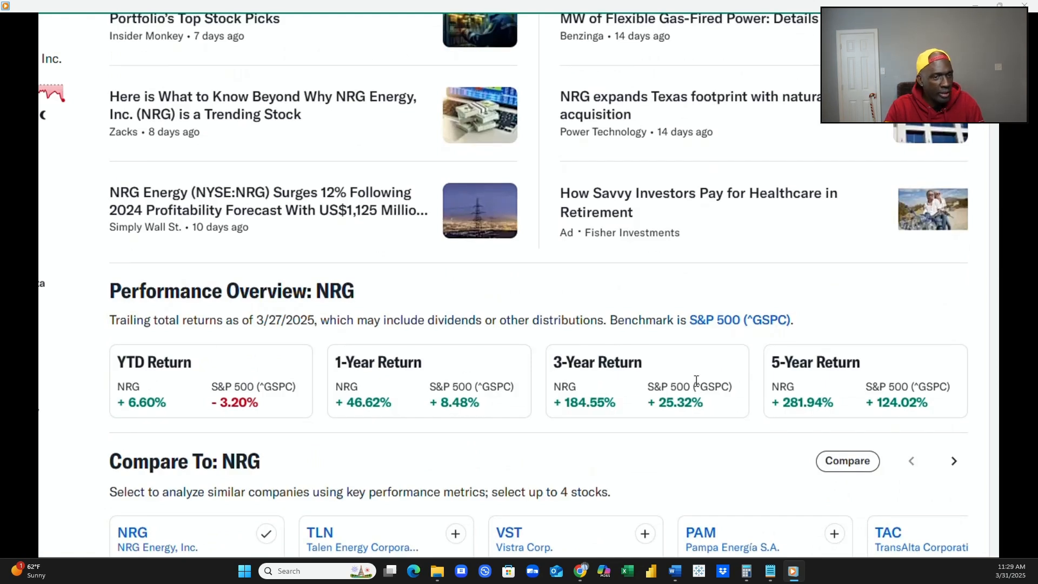
pyautogui.scroll(-2, 695, 390)
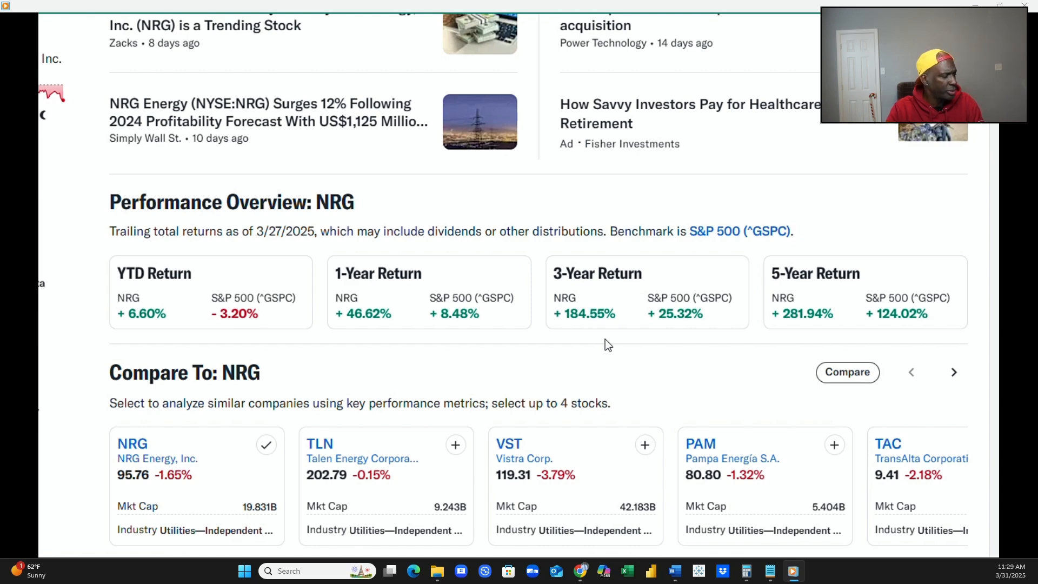
pyautogui.scroll(-2, 571, 323)
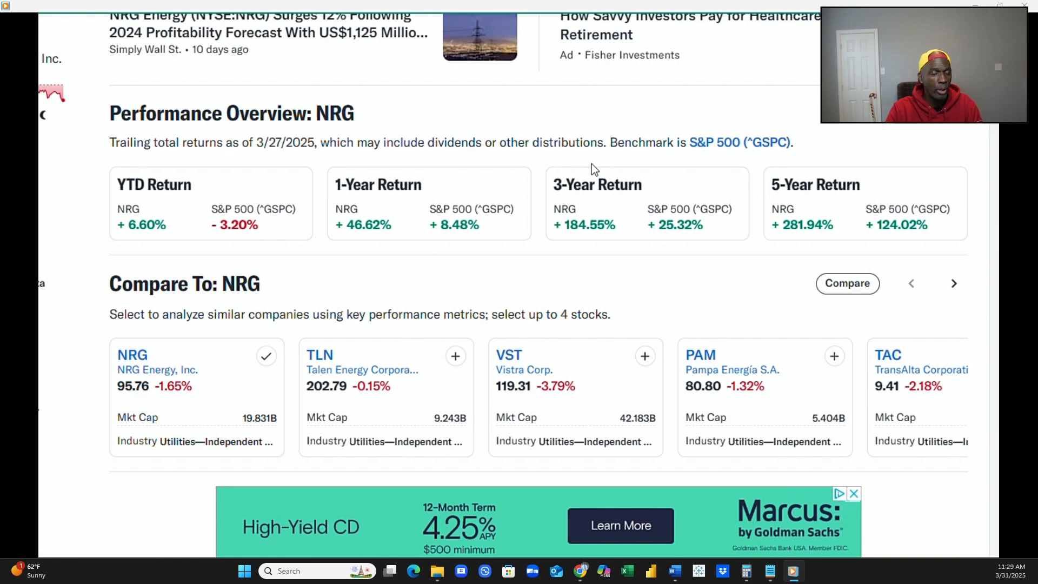
pyautogui.scroll(-2, 589, 166)
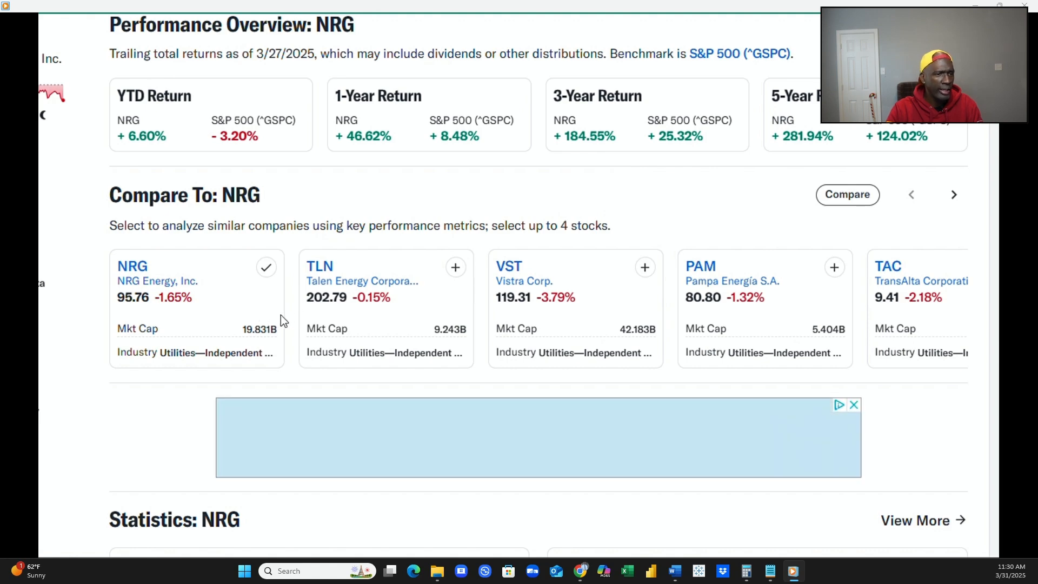
pyautogui.scroll(-2, 361, 288)
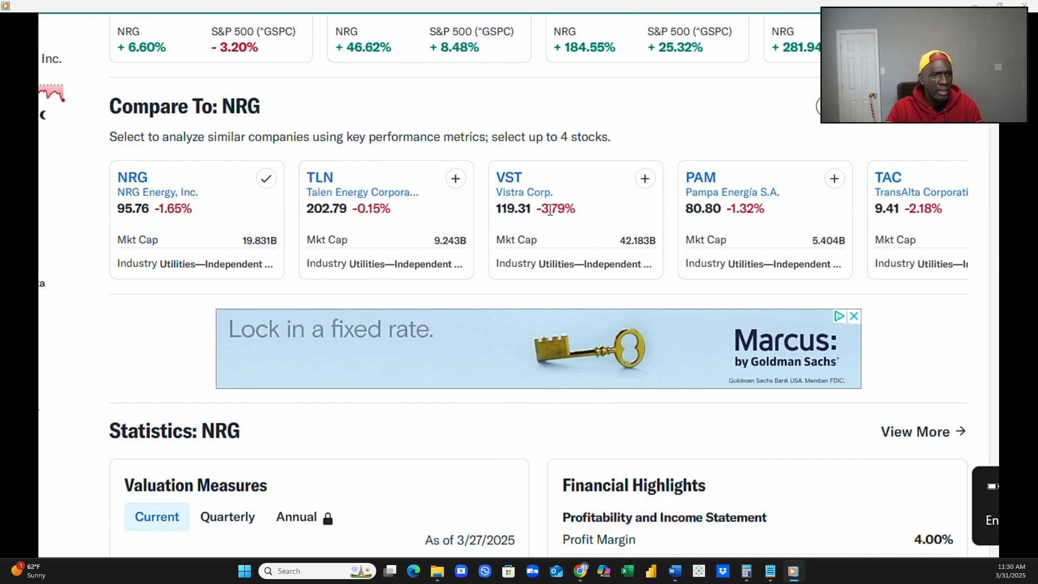
# Examine NRG's Statistics section, covering Valuation Measures, profitability, and balance sheet and cash flow highlights.
pyautogui.scroll(-2, 589, 221)
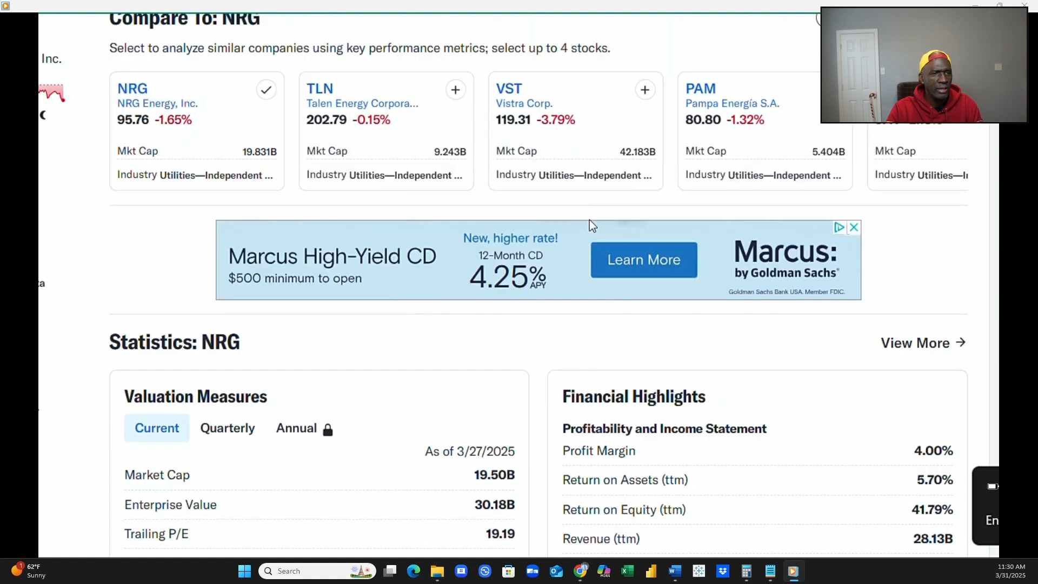
pyautogui.scroll(-1, 589, 219)
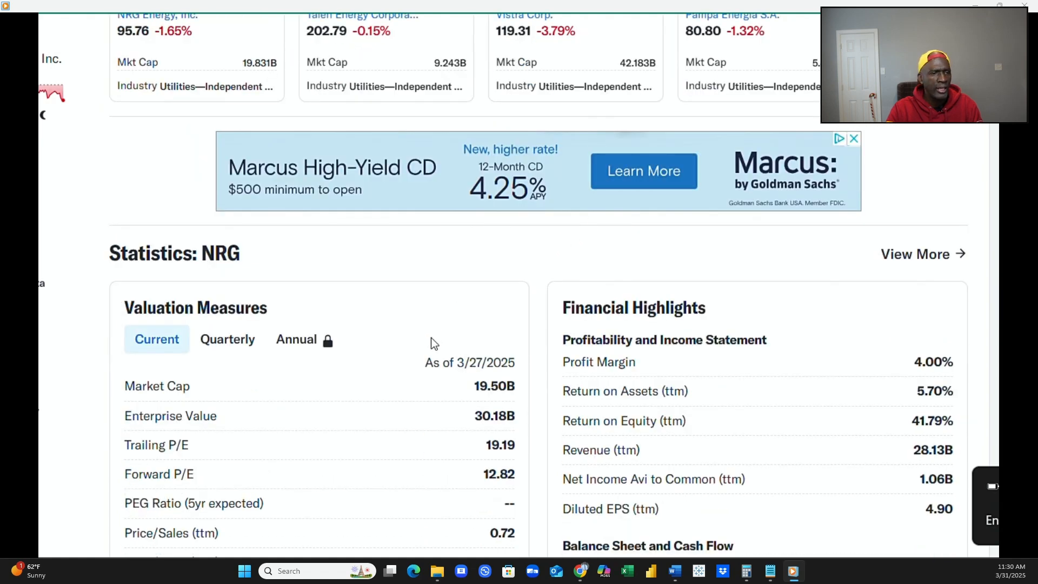
pyautogui.scroll(-2, 439, 328)
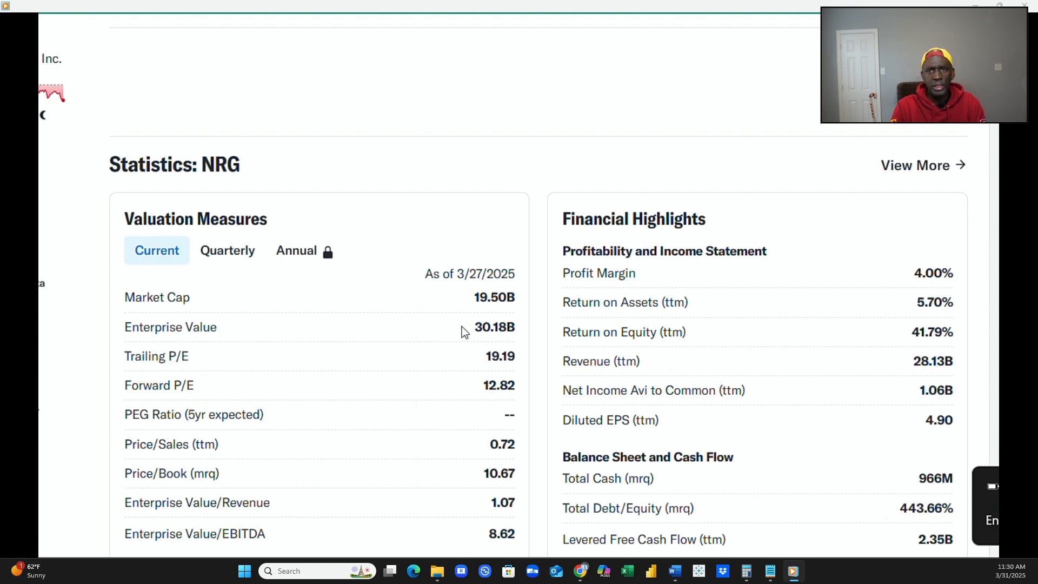
pyautogui.scroll(-2, 464, 329)
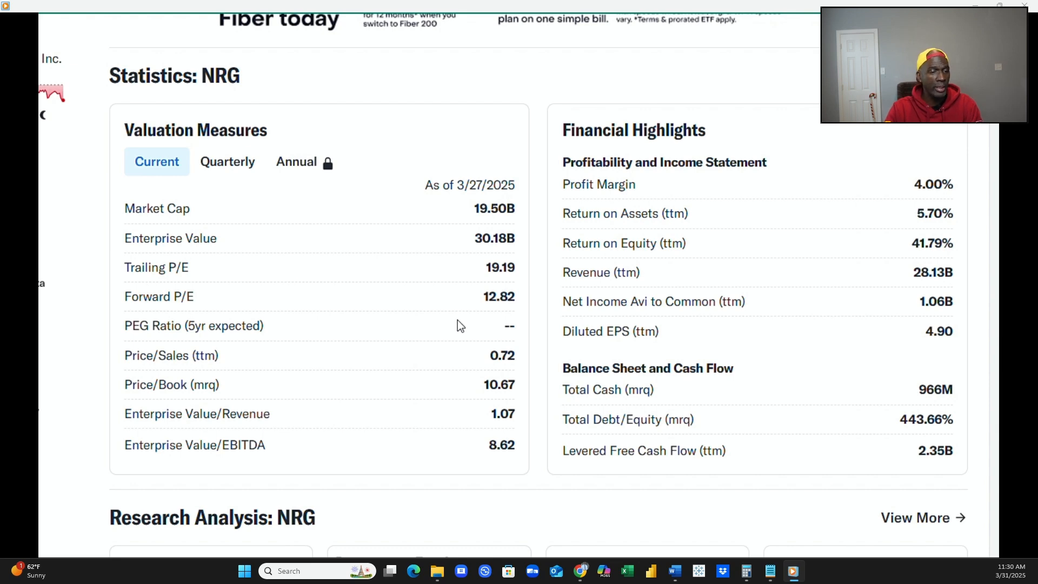
pyautogui.scroll(-4, 457, 320)
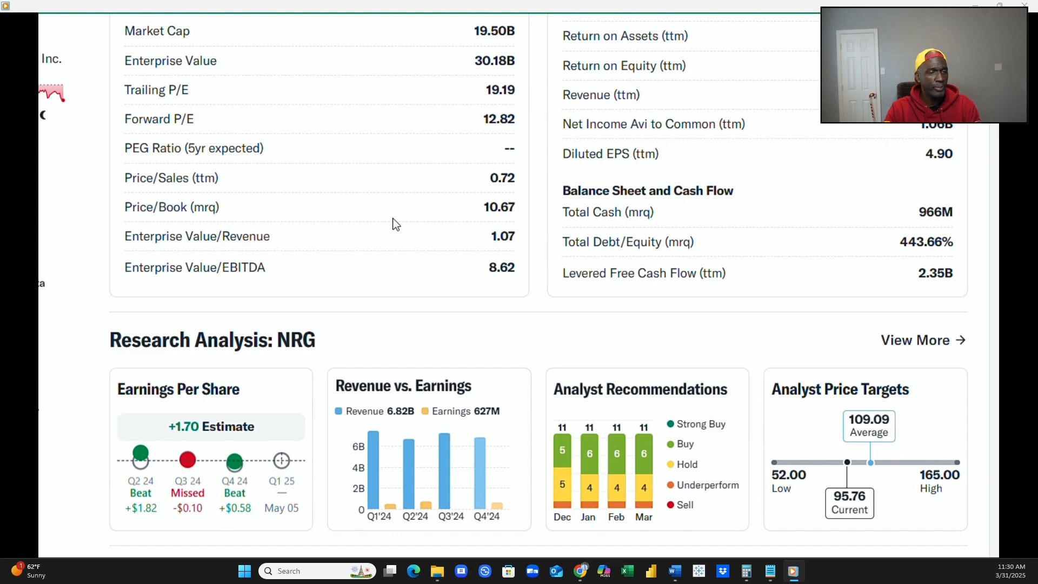
pyautogui.scroll(2, 392, 222)
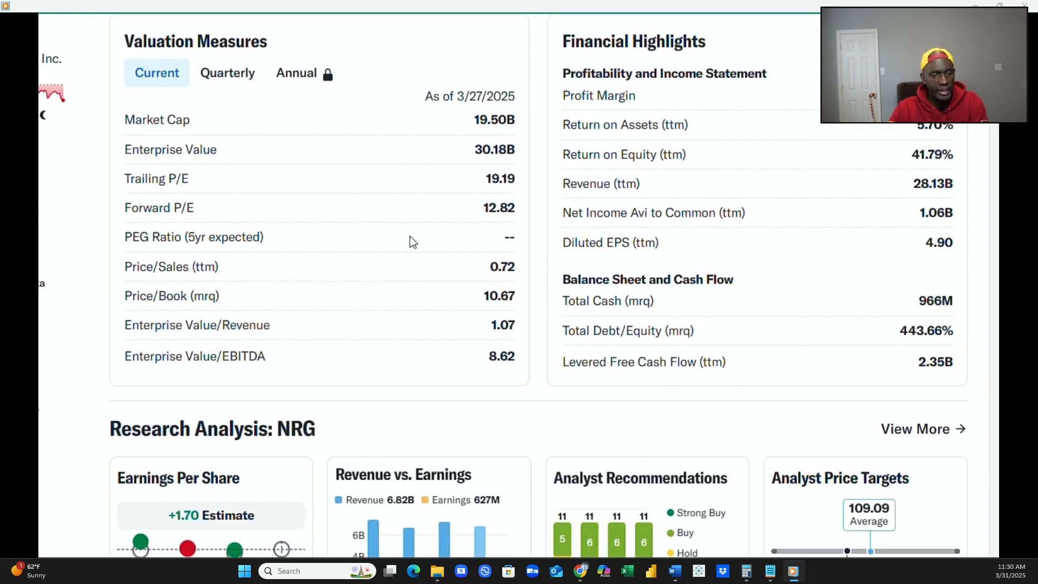
# Review the Research Analysis charts, Company Insights, Research Reports and People Also Watch sections through the end of the page.
pyautogui.scroll(-3, 409, 236)
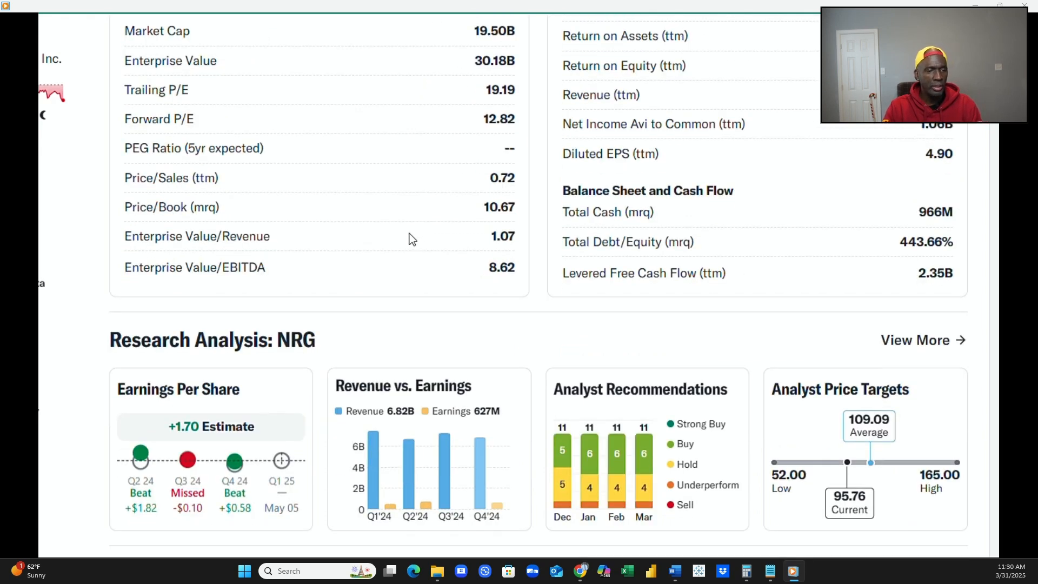
pyautogui.scroll(-2, 407, 235)
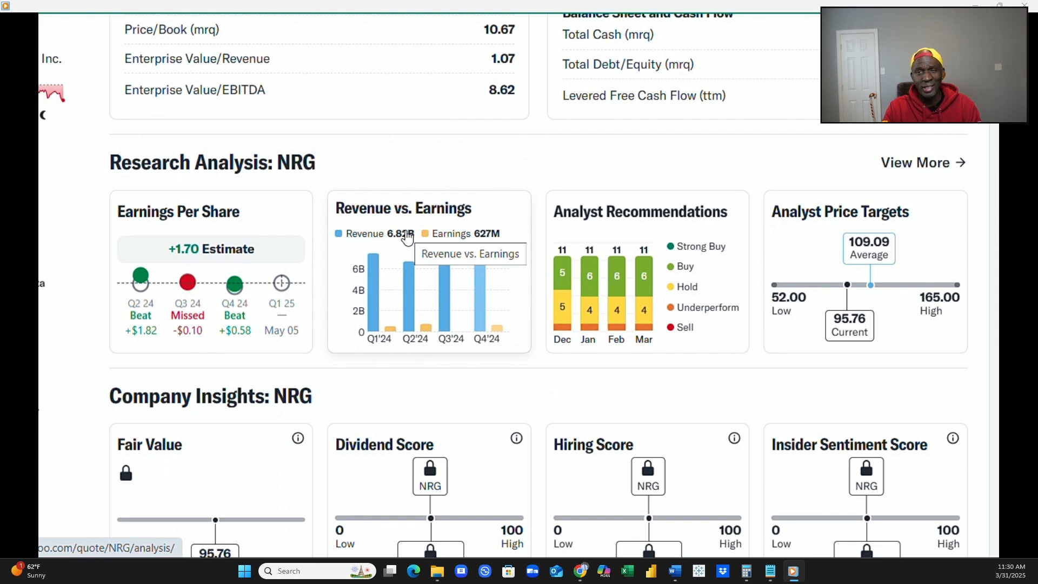
pyautogui.scroll(-2, 407, 237)
pyautogui.scroll(-2, 408, 236)
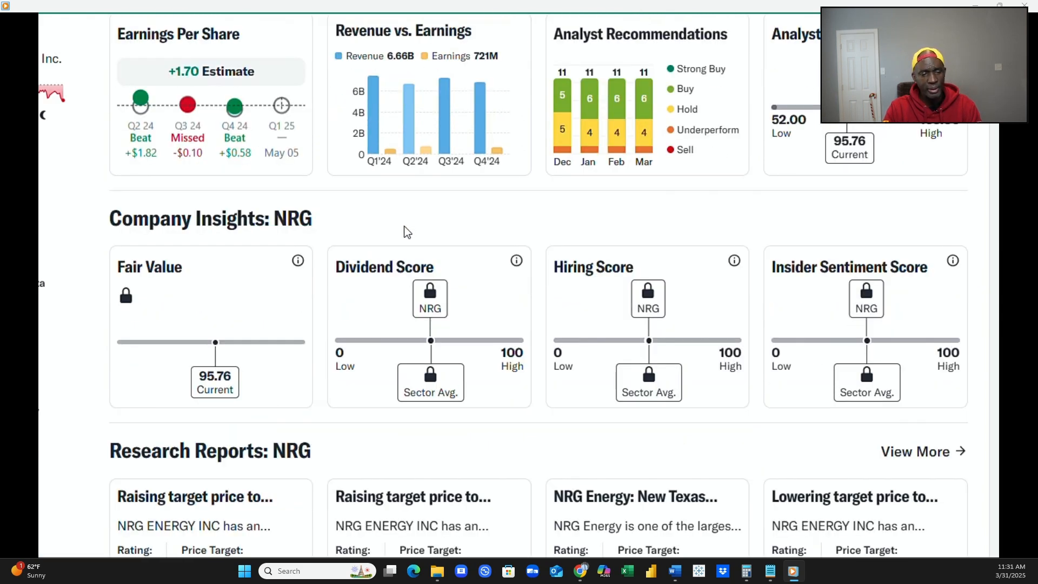
pyautogui.scroll(-2, 405, 226)
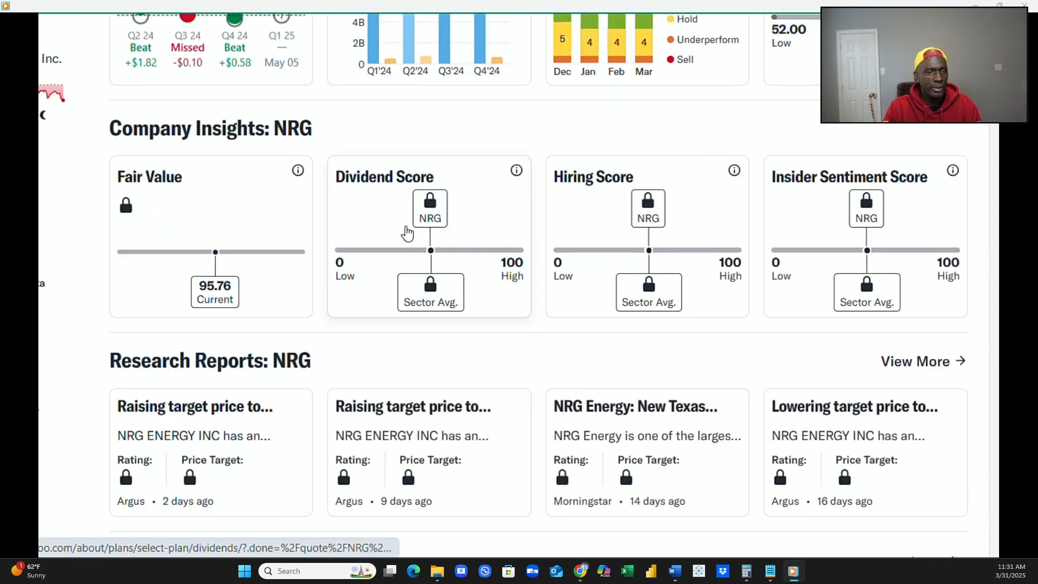
pyautogui.scroll(-4, 404, 227)
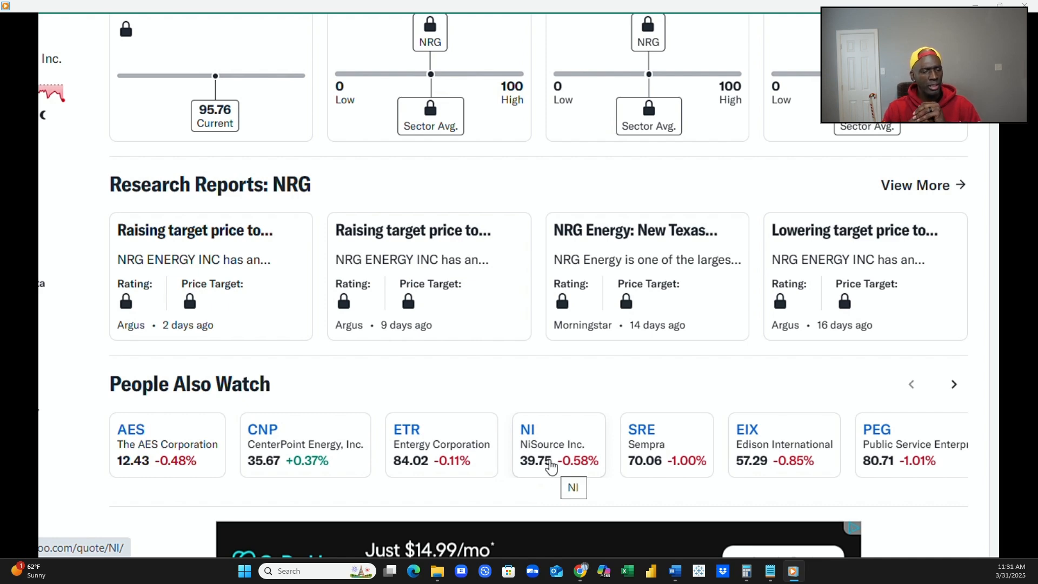
pyautogui.scroll(-2, 316, 316)
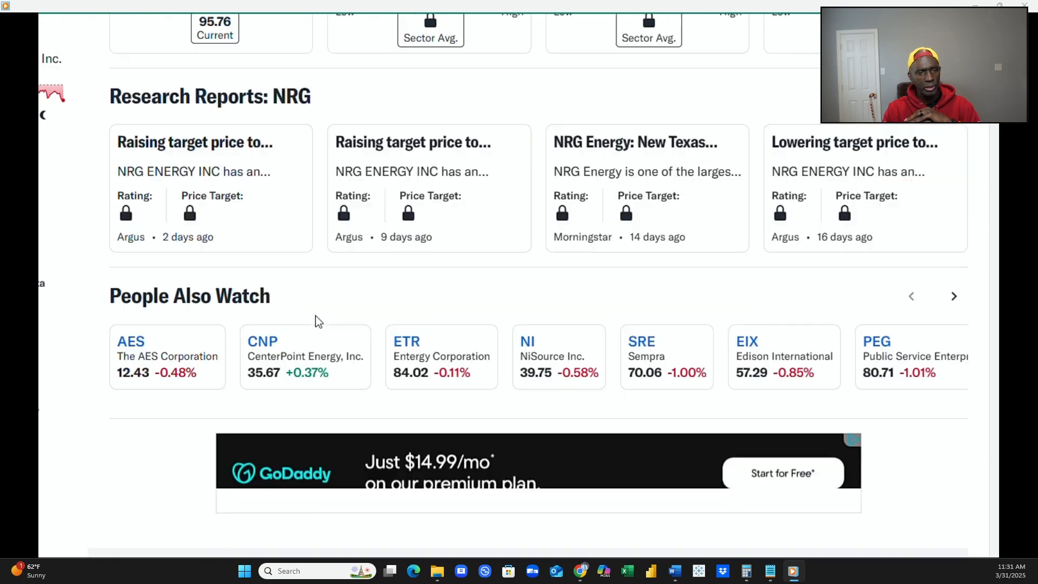
pyautogui.scroll(-5, 316, 316)
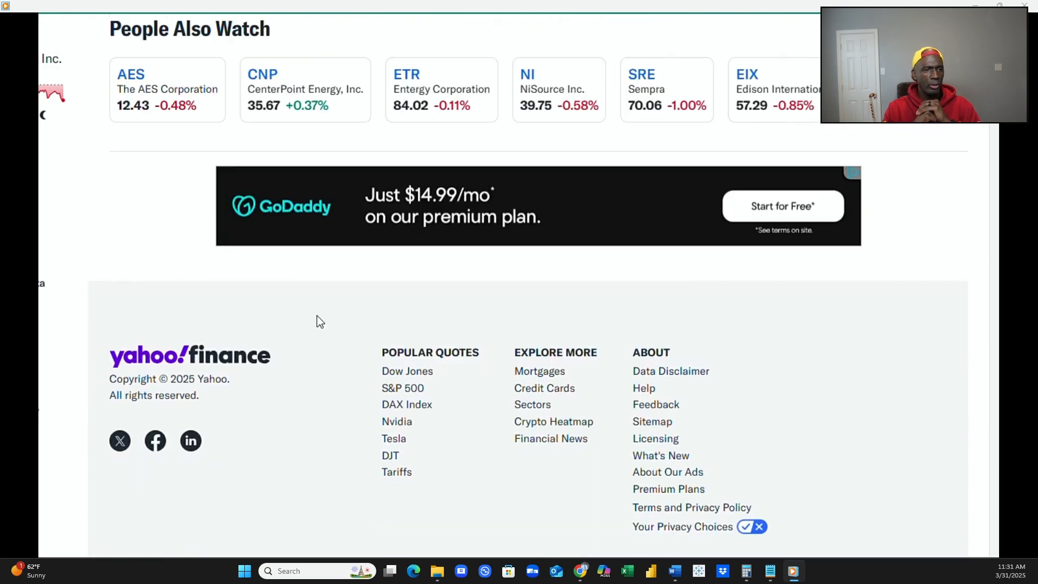
# Go back over NRG's Valuation Measures and Financial Highlights, and the peer comparison cards above them.
pyautogui.scroll(12, 316, 315)
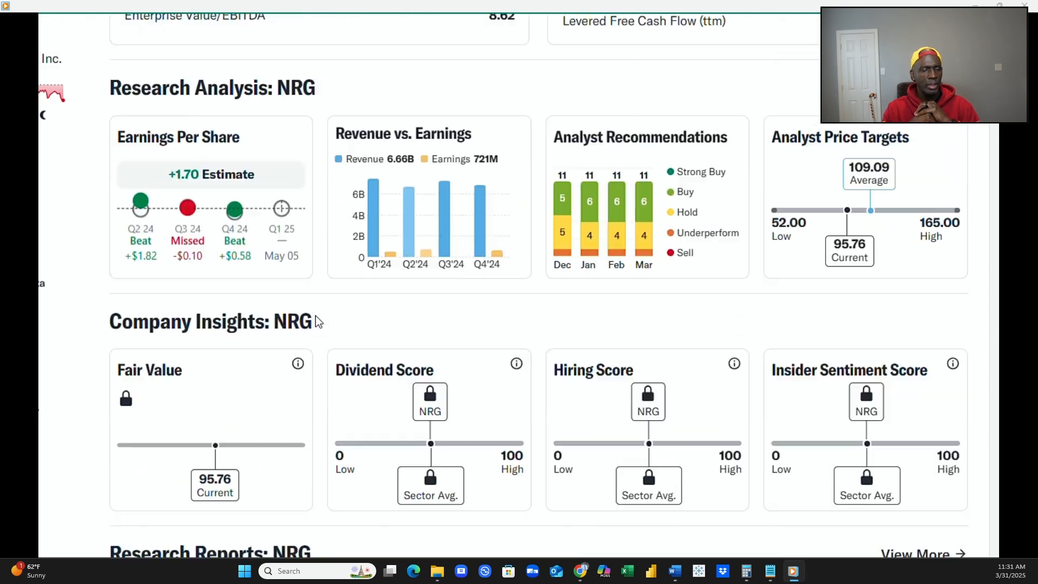
pyautogui.scroll(6, 316, 316)
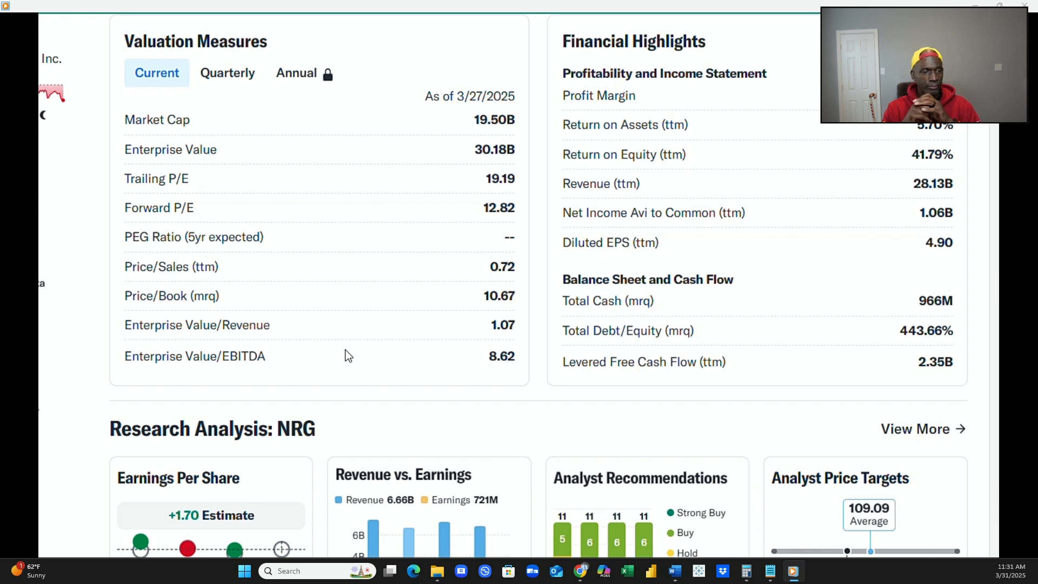
pyautogui.scroll(5, 346, 350)
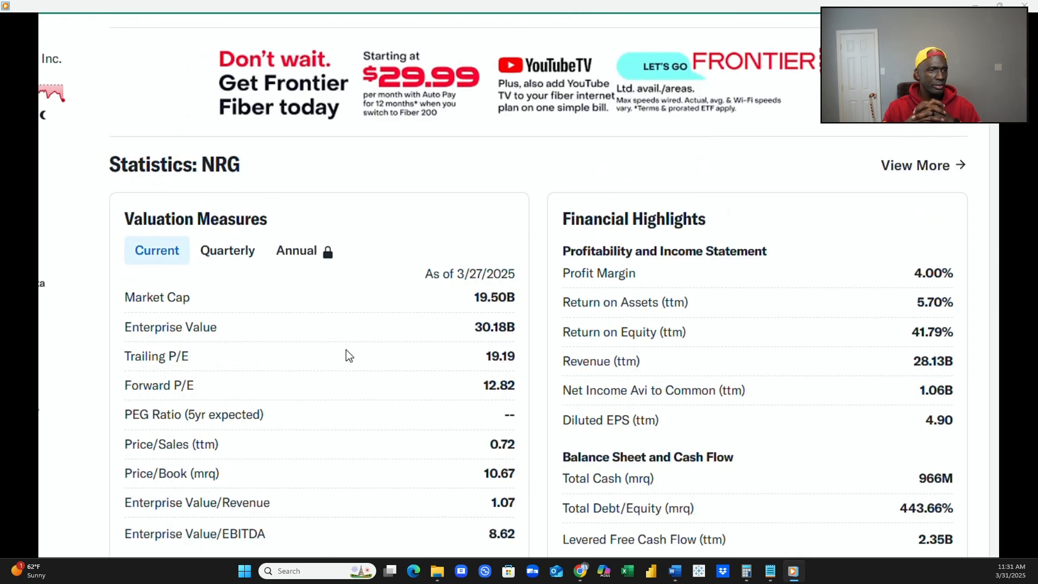
pyautogui.scroll(2, 346, 357)
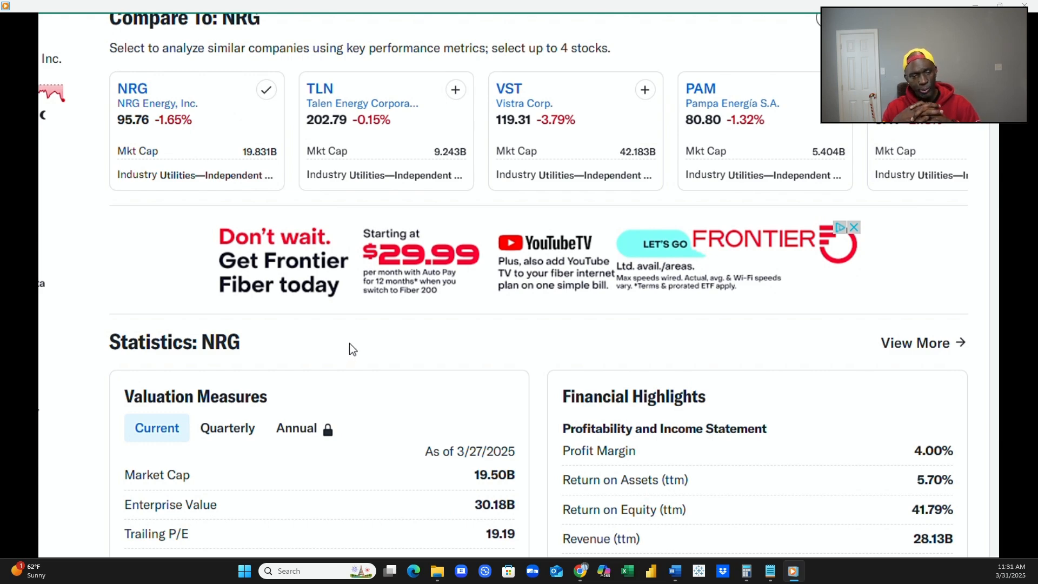
pyautogui.scroll(2, 351, 348)
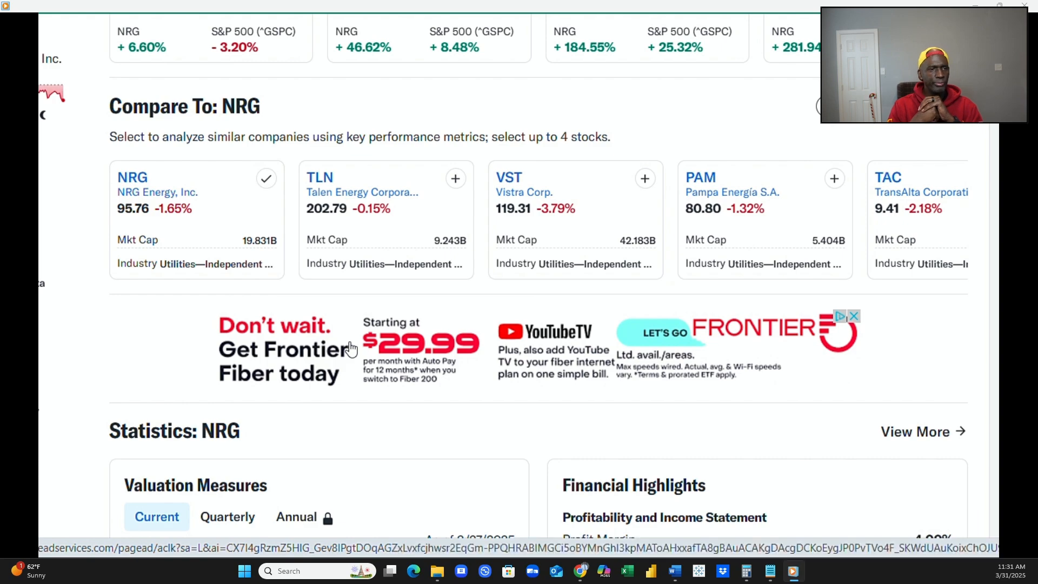
# Revisit NRG's Performance Overview returns and the Recent News headlines about its acquisitions and stock moves.
pyautogui.scroll(4, 352, 349)
pyautogui.scroll(5, 353, 349)
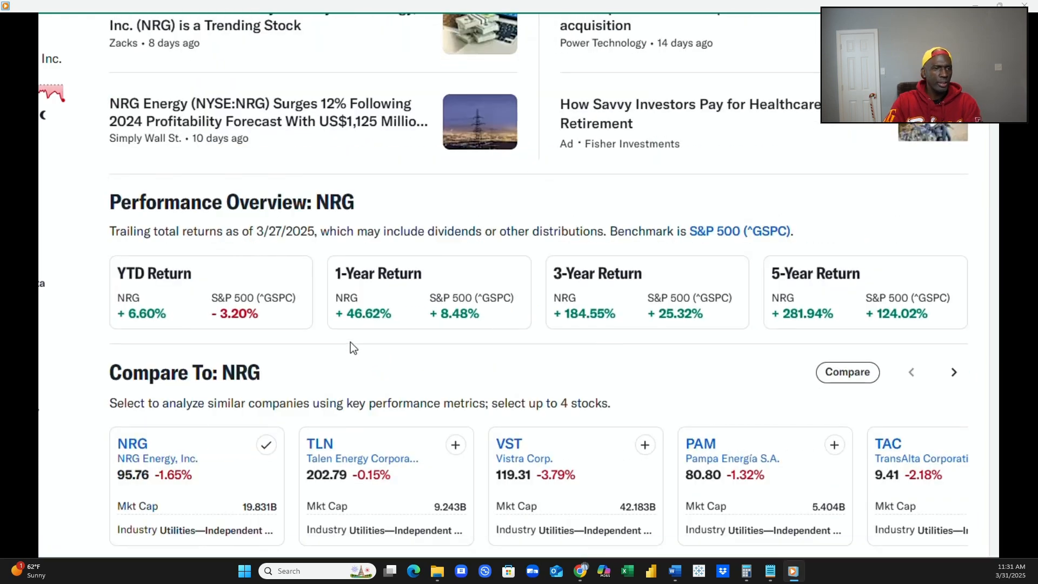
pyautogui.scroll(1, 352, 349)
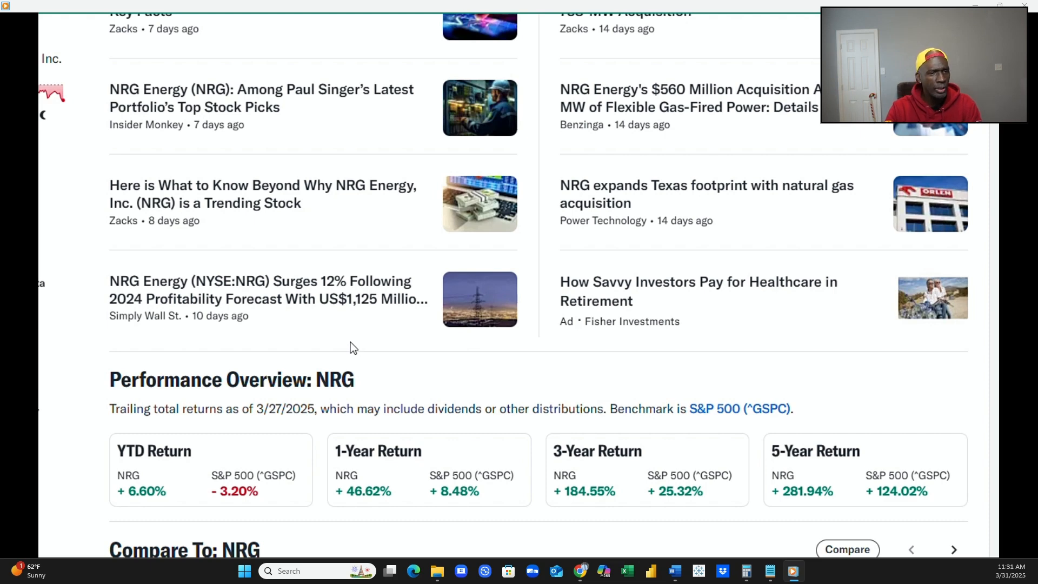
pyautogui.scroll(5, 350, 342)
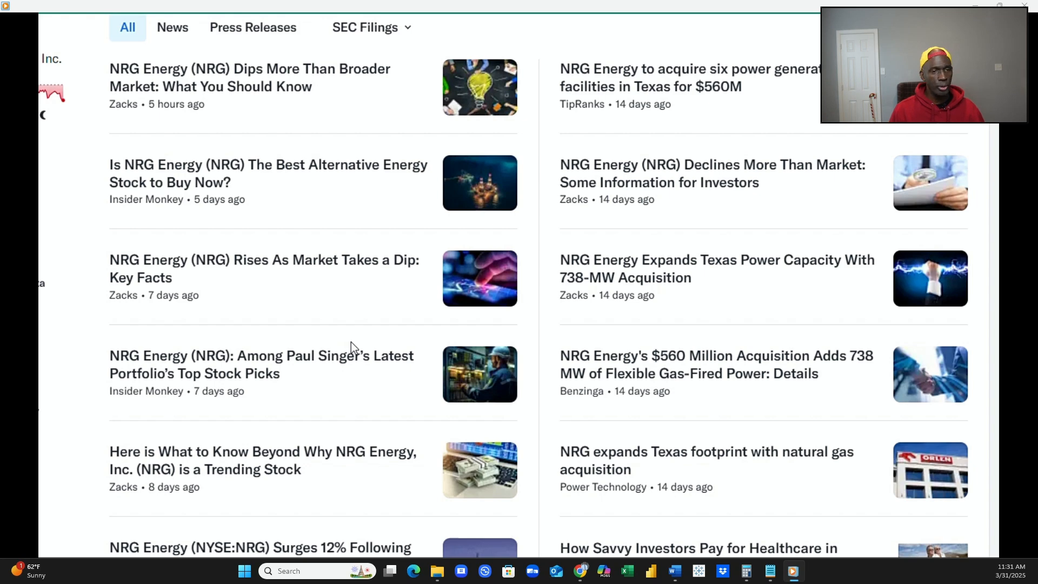
pyautogui.scroll(2, 350, 342)
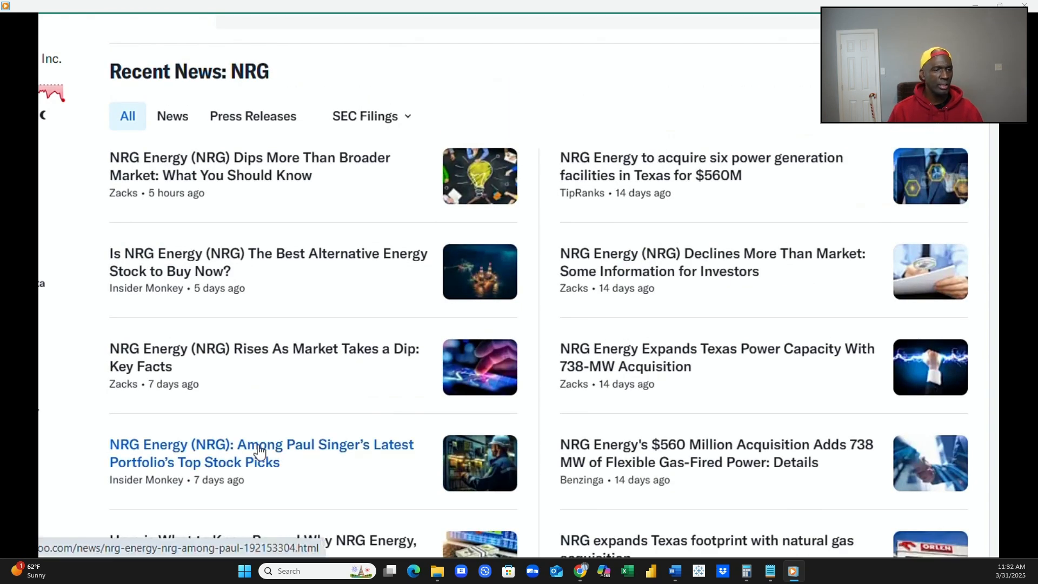
# Read through the rest of NRG's Recent News headlines, down to the end of the list.
pyautogui.scroll(-2, 259, 453)
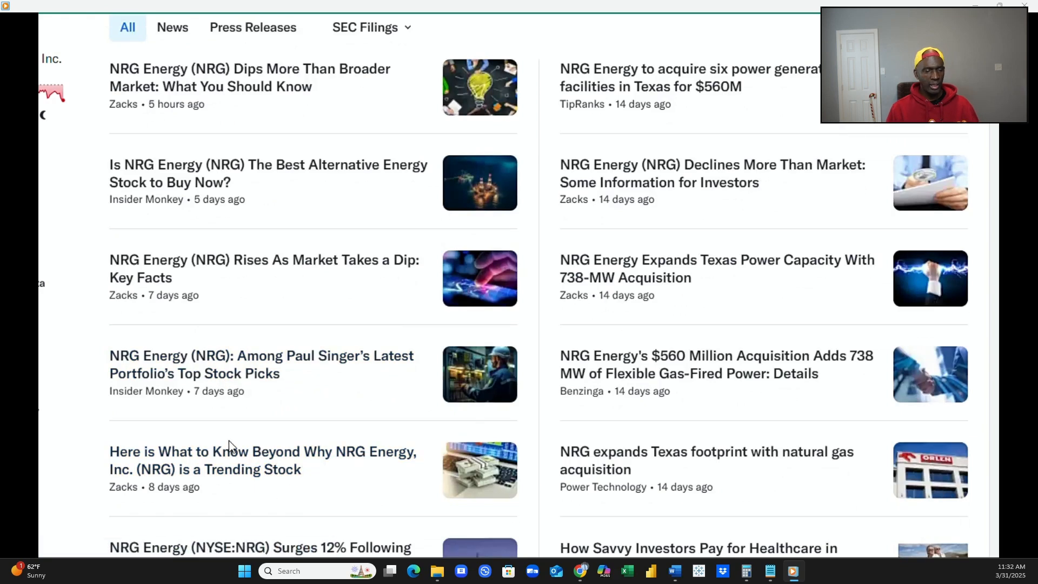
pyautogui.scroll(-2, 240, 457)
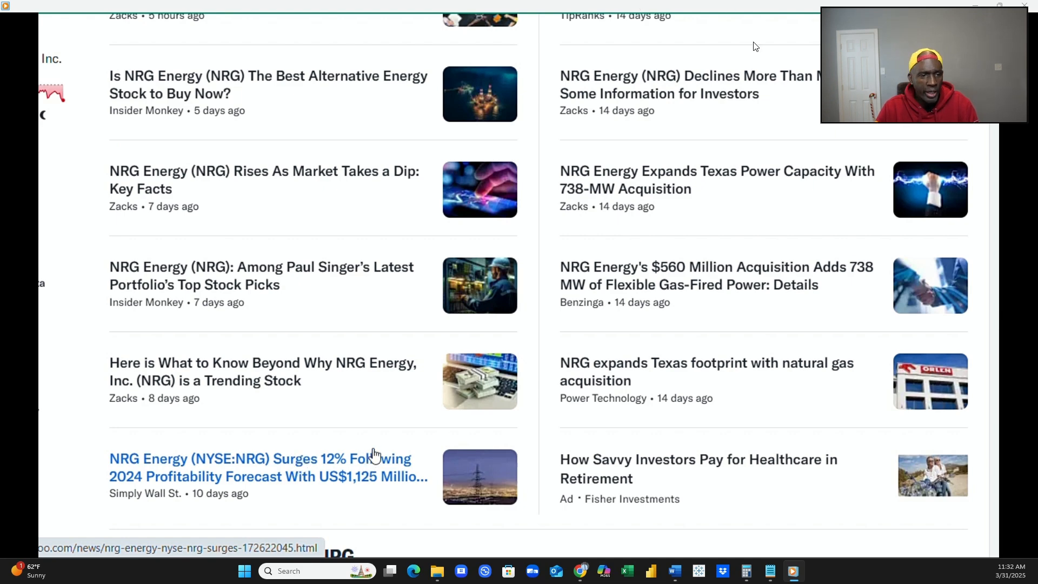
pyautogui.moveTo(742, 52)
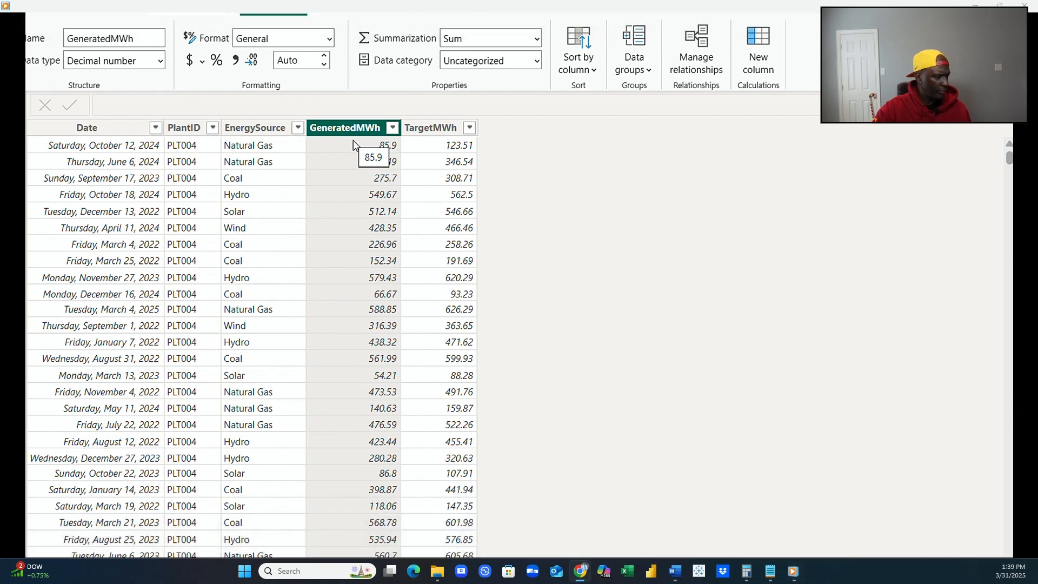
# In Power BI's EnergyGeneration table, check the filter values of the GeneratedMWh column and select the TargetMWh column.
pyautogui.hotkey('alt', 'Tab')
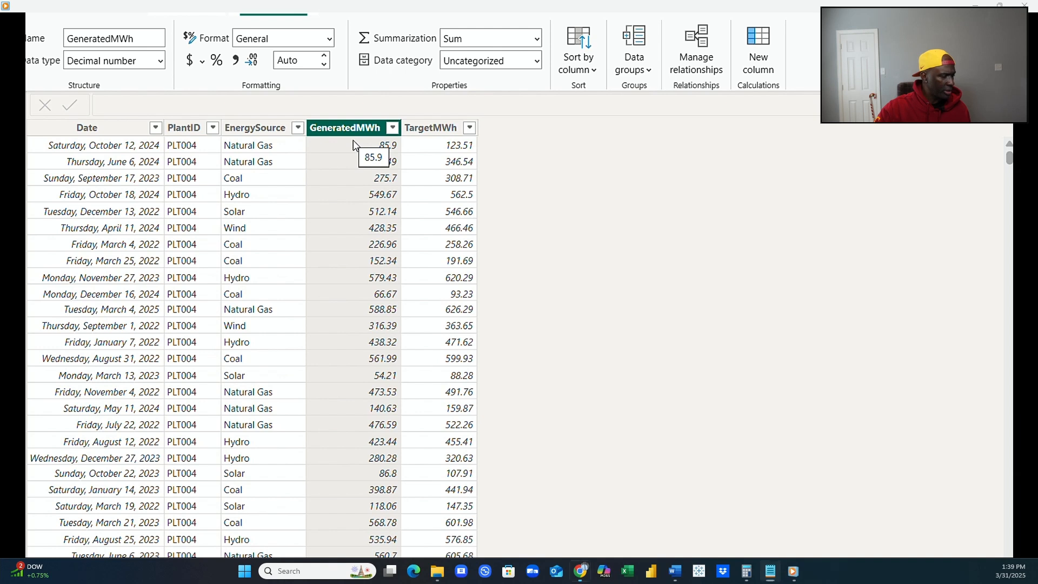
pyautogui.hotkey('alt', 'Tab')
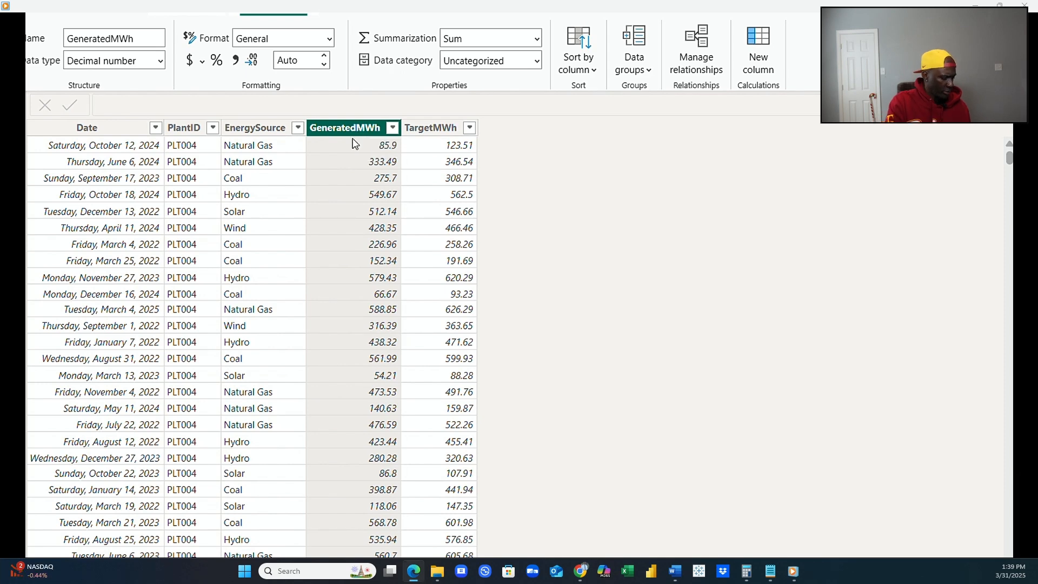
pyautogui.click(393, 128)
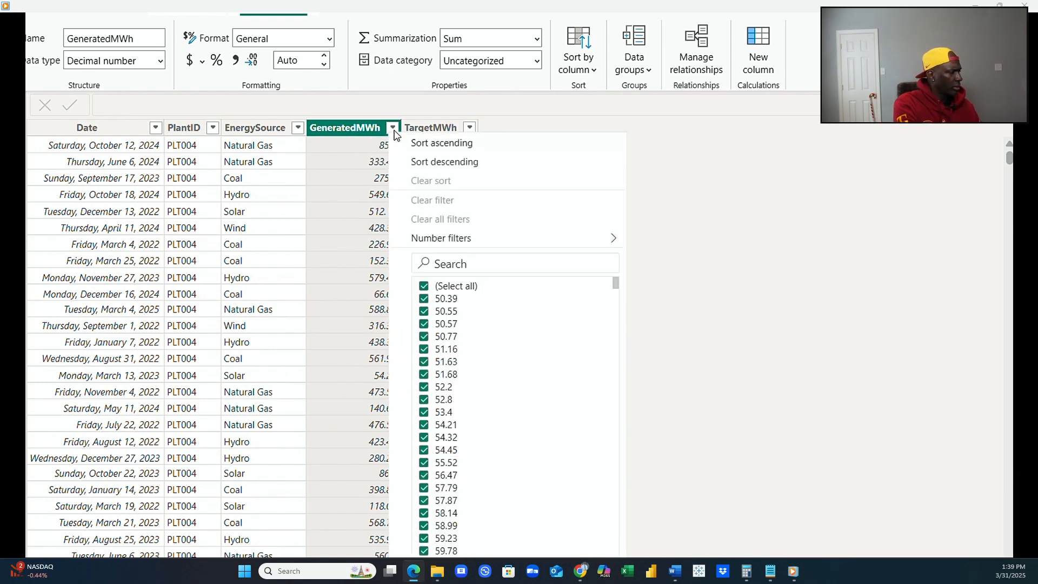
pyautogui.click(393, 128)
pyautogui.click(393, 128)
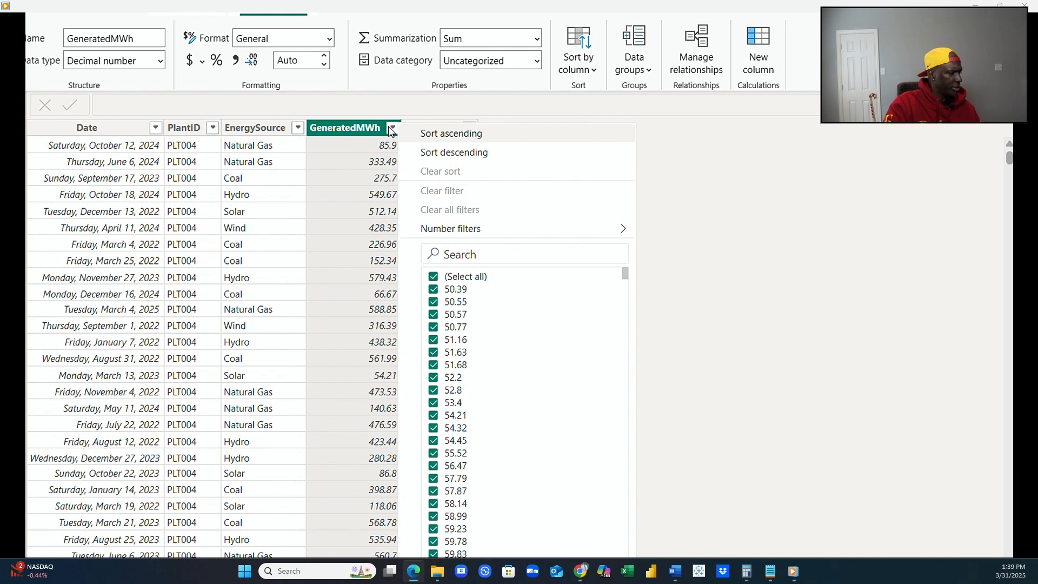
pyautogui.click(488, 113)
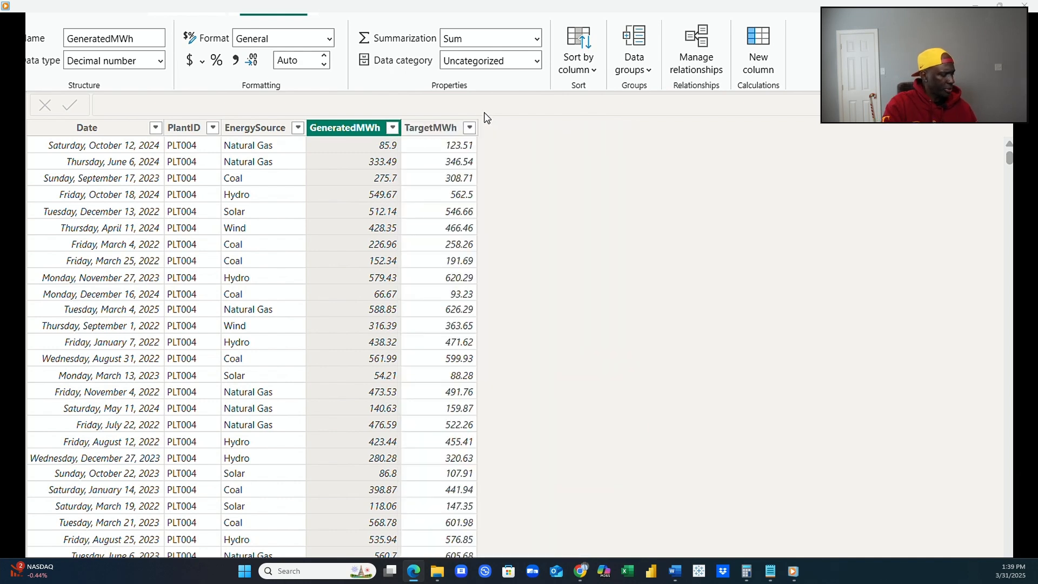
pyautogui.click(444, 135)
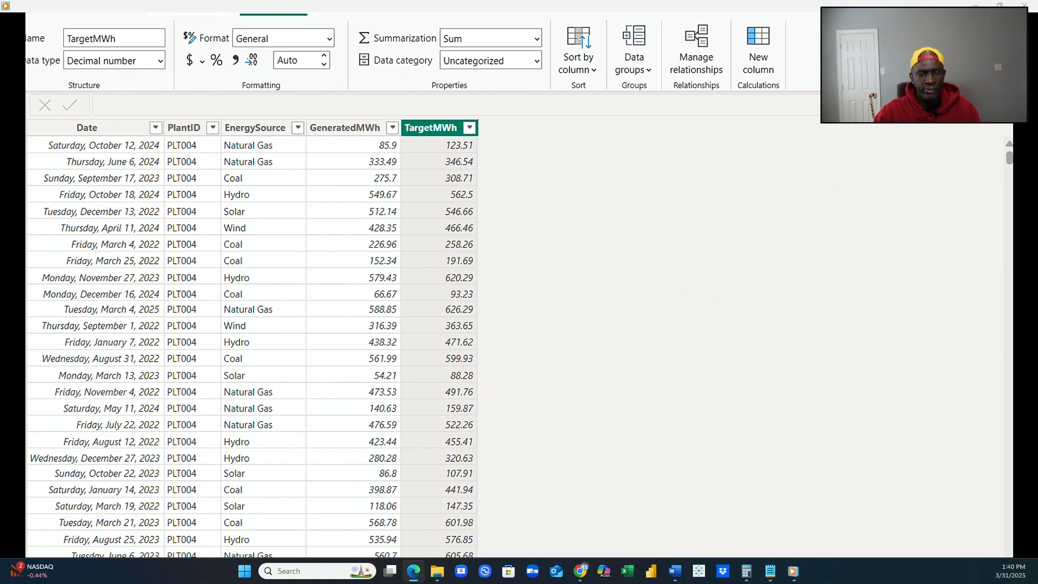
# Open the energy source reference table and examine which values its EnergySource column offers for filtering.
pyautogui.click(1021, 243)
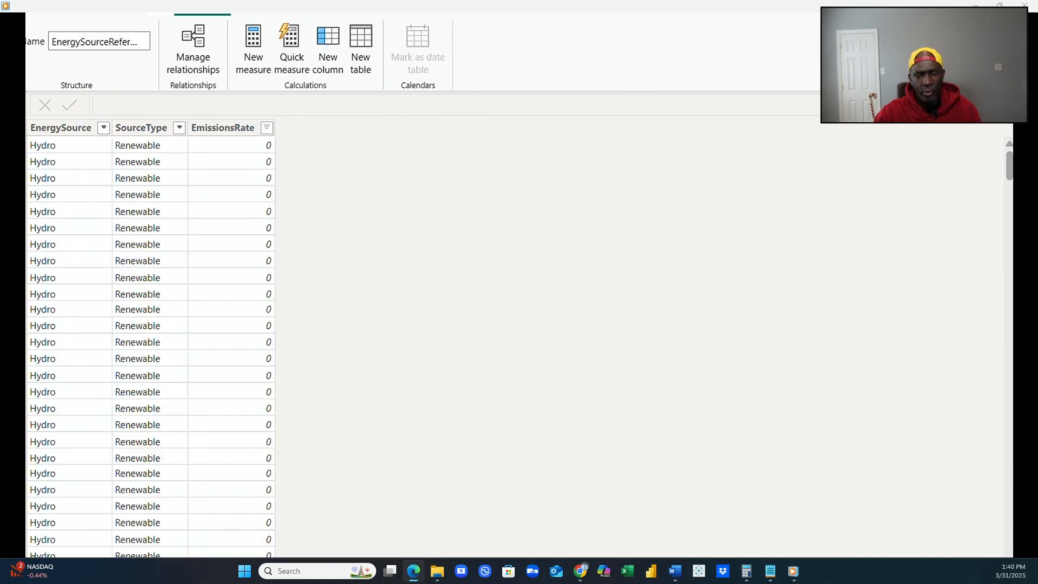
pyautogui.click(81, 135)
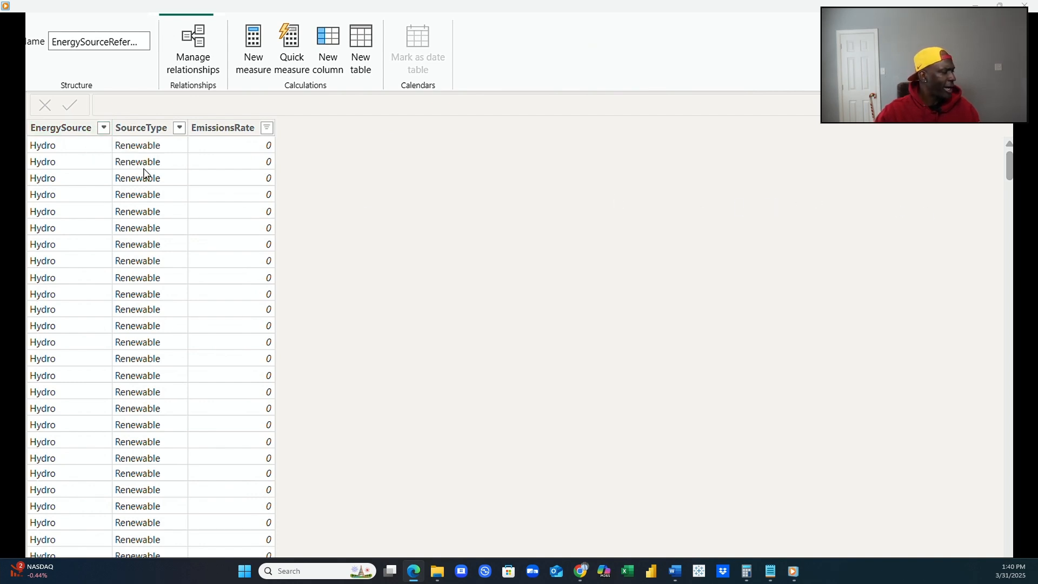
pyautogui.click(103, 128)
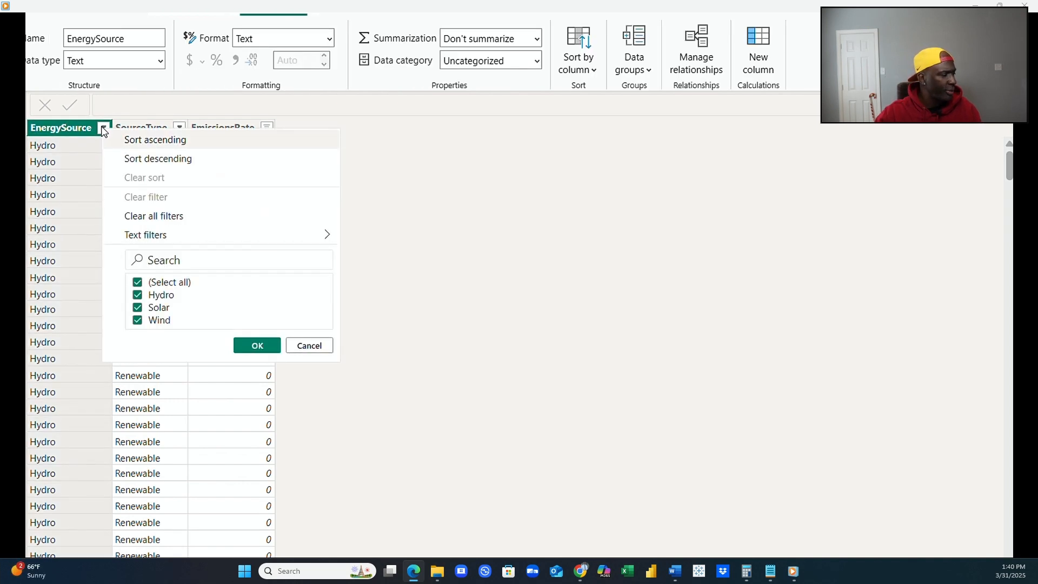
pyautogui.click(613, 215)
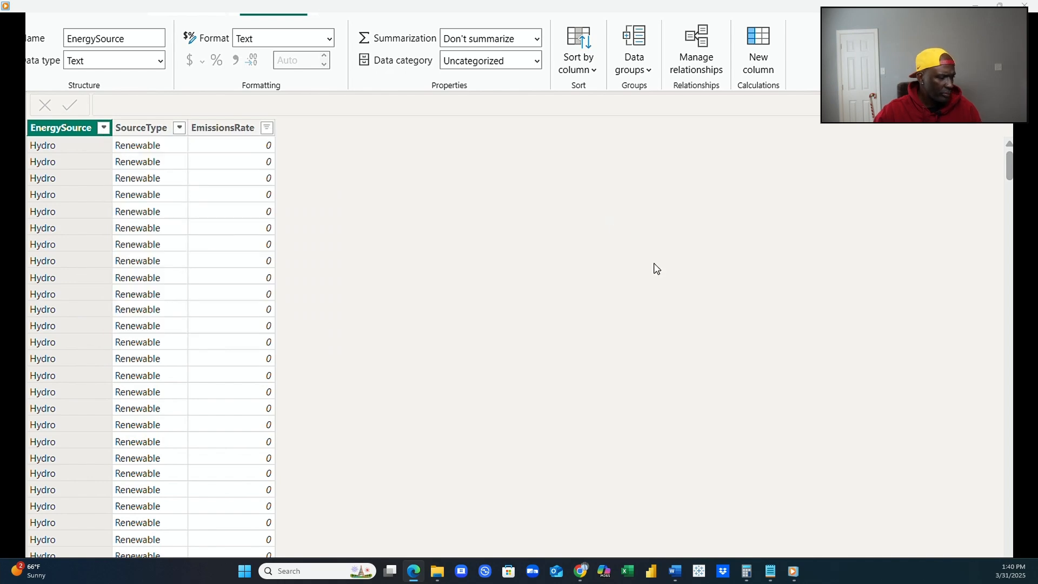
# Compare the EnergySource filter values of the EnergyGeneration table with those of the energy source reference table.
pyautogui.click(1021, 218)
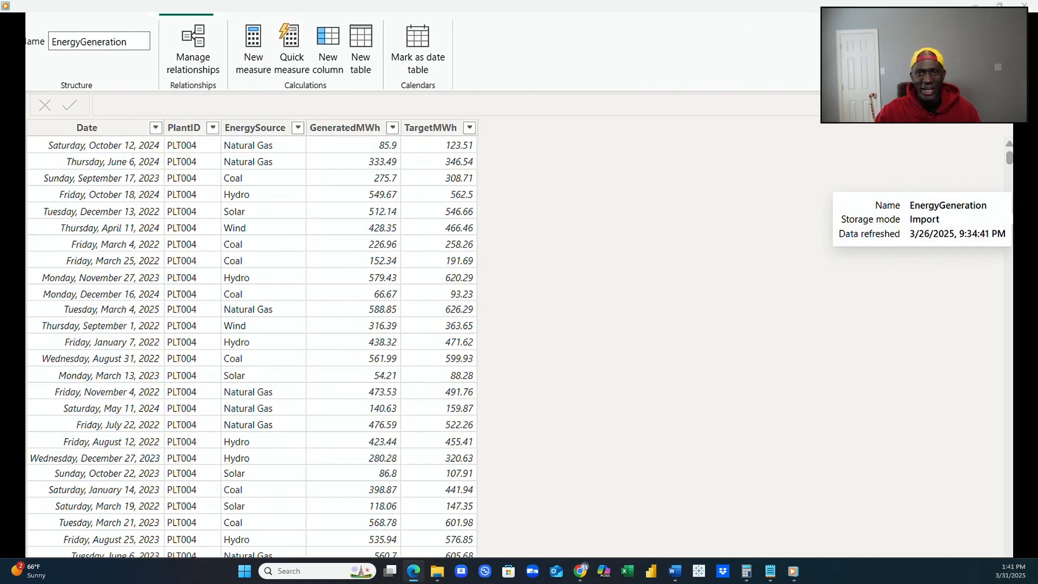
pyautogui.click(299, 128)
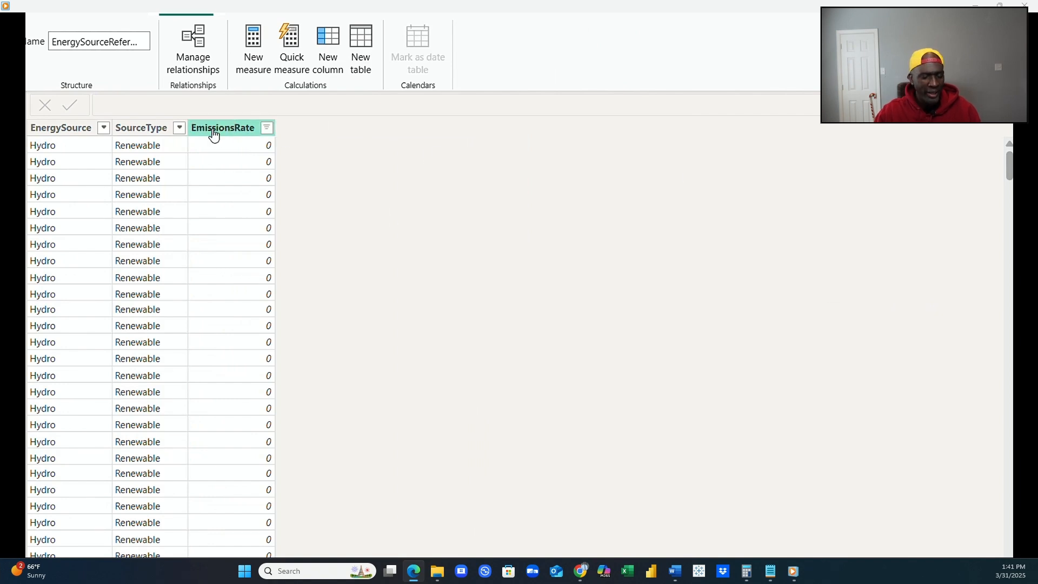
pyautogui.click(103, 128)
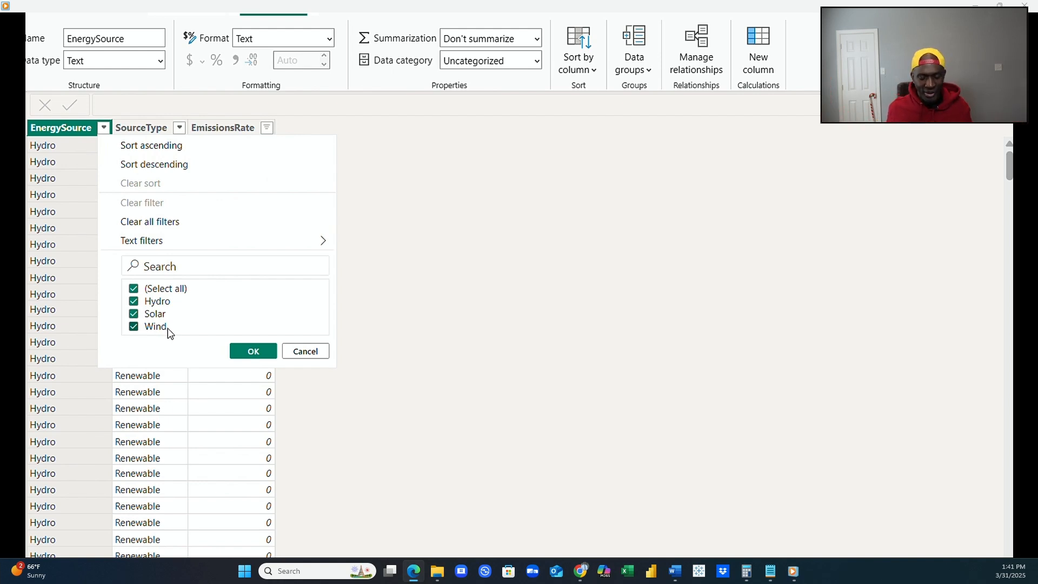
pyautogui.click(309, 352)
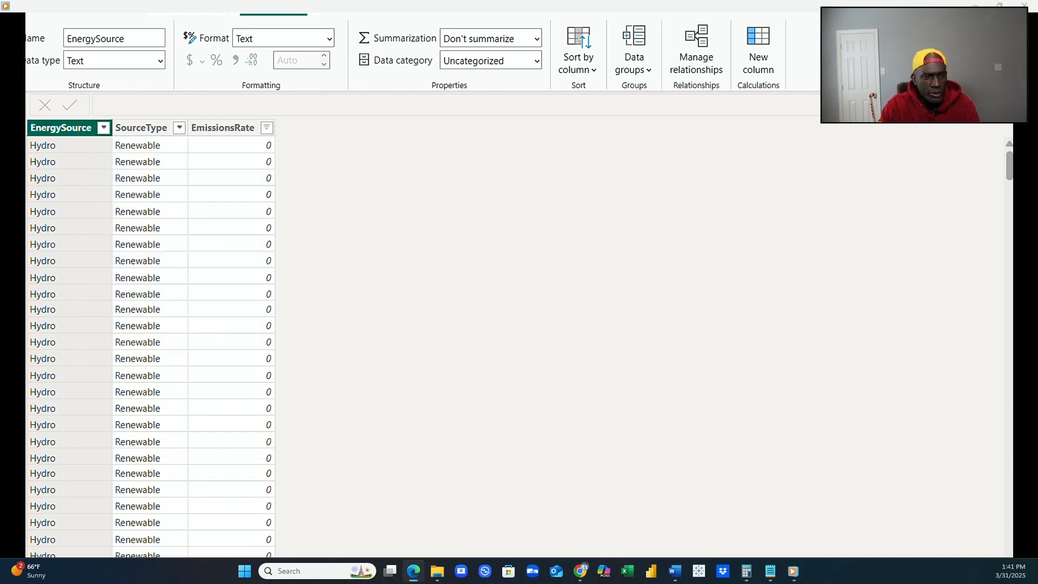
pyautogui.click(1012, 216)
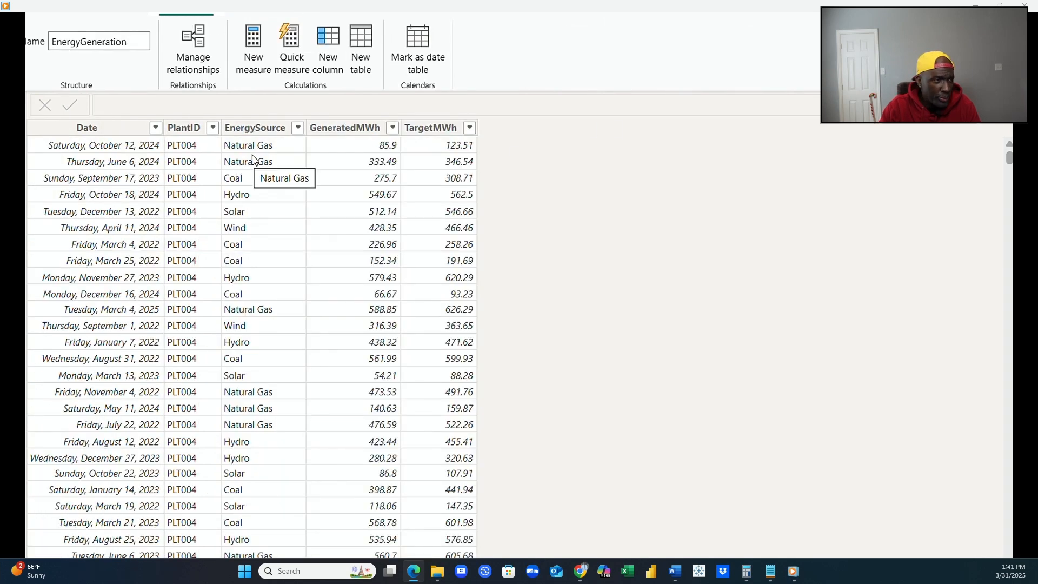
pyautogui.click(299, 128)
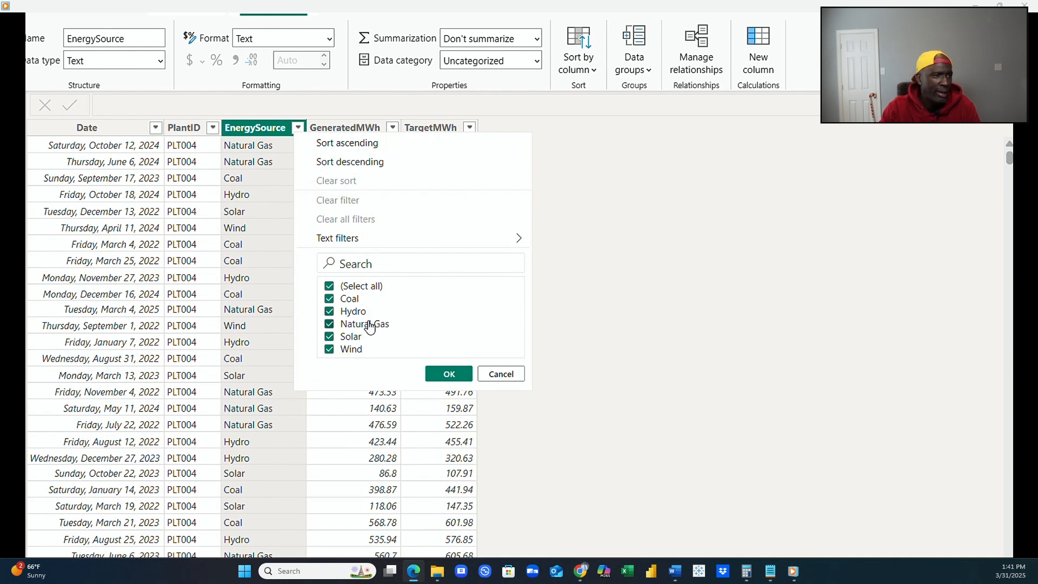
pyautogui.click(450, 374)
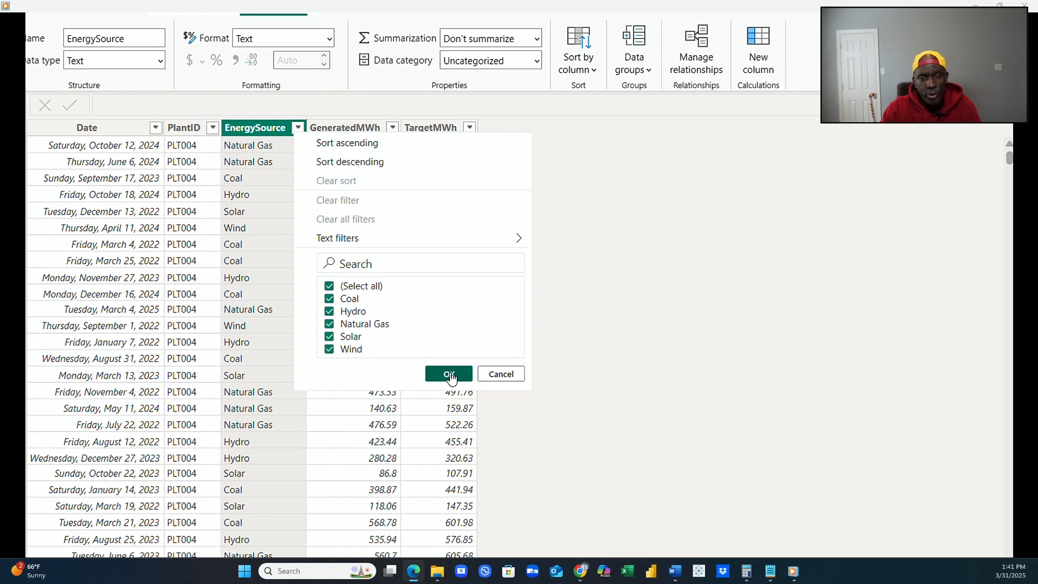
# Include all EmissionsRate values in the energy source reference table's filter and check its full list of EnergySource values.
pyautogui.click(1021, 333)
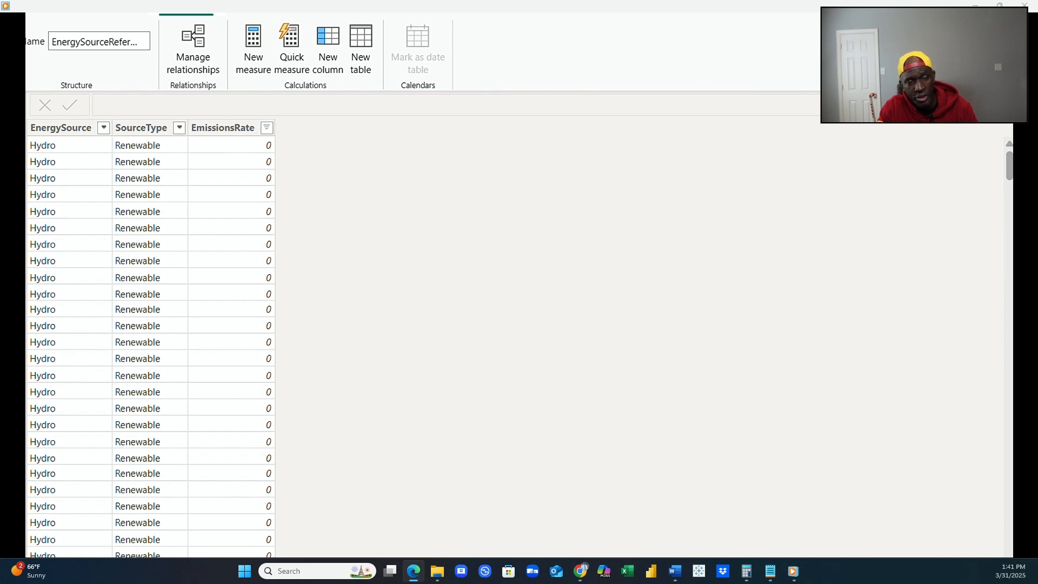
pyautogui.click(227, 128)
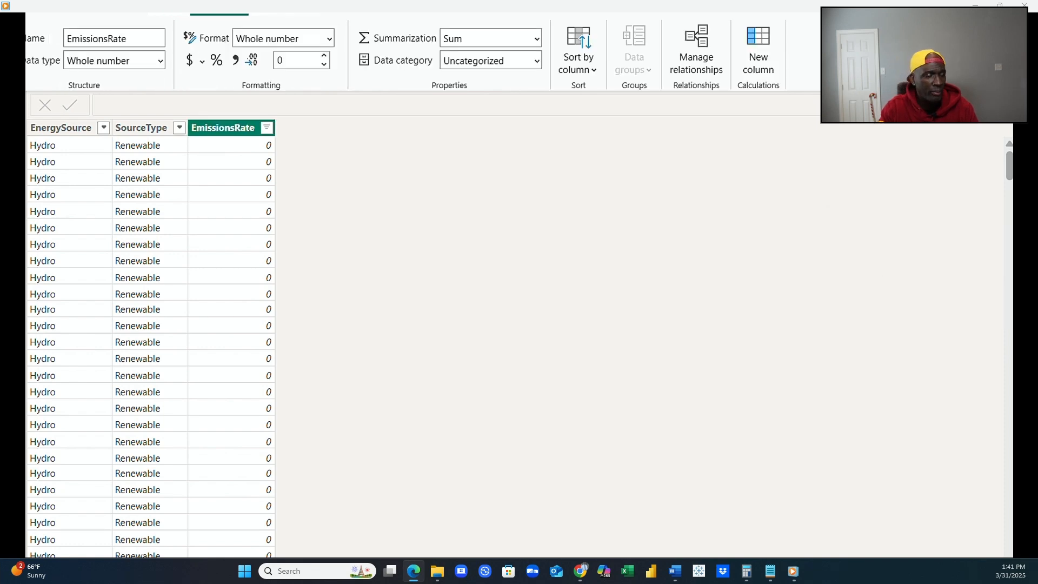
pyautogui.click(267, 129)
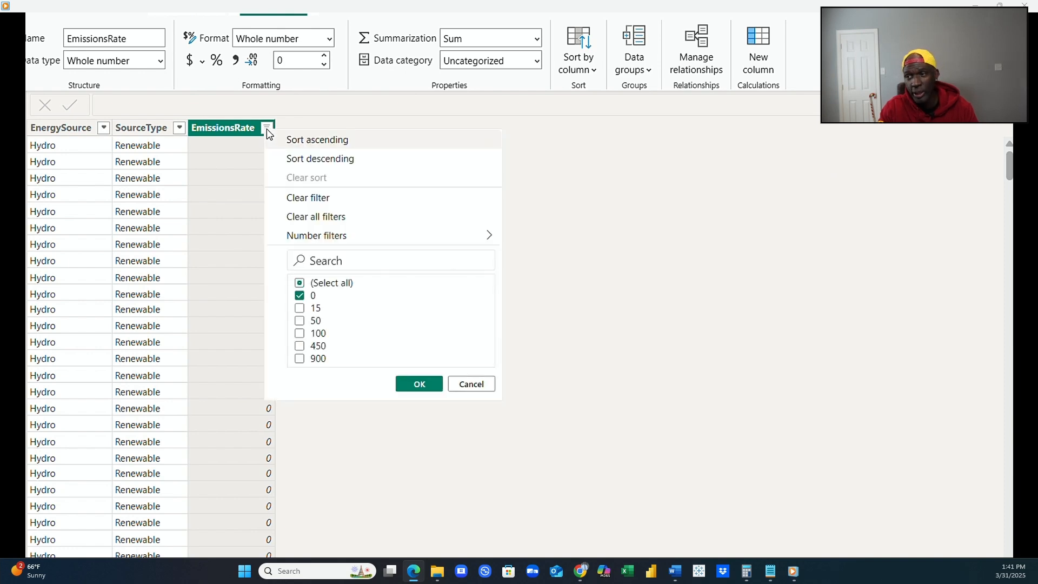
pyautogui.click(300, 283)
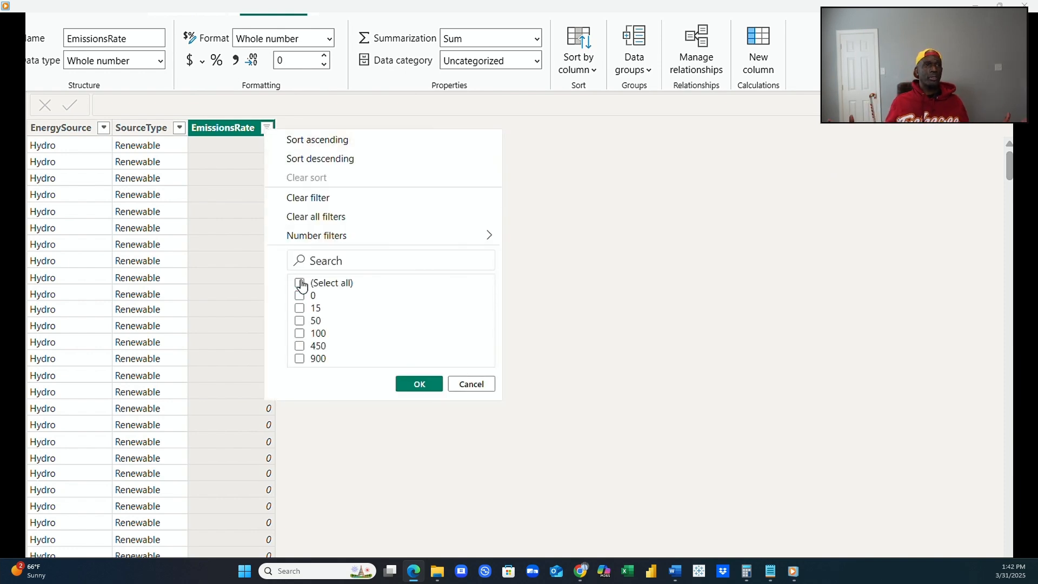
pyautogui.click(300, 283)
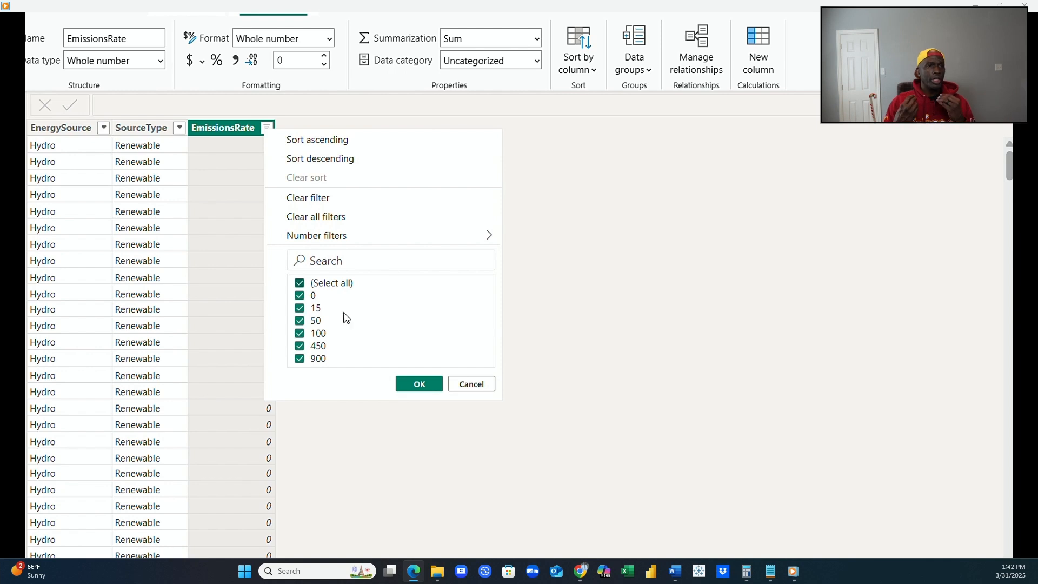
pyautogui.click(419, 384)
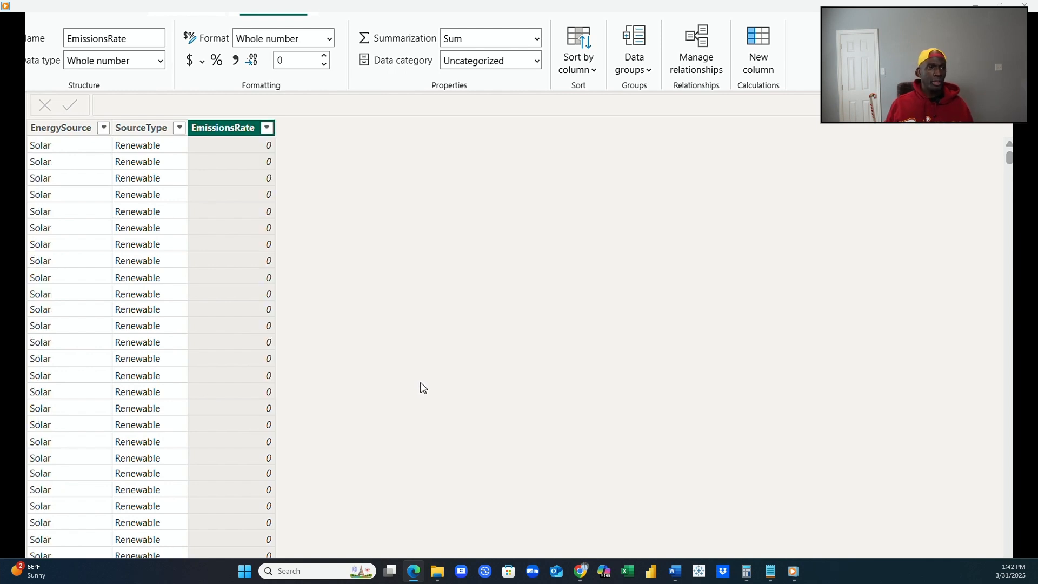
pyautogui.click(103, 130)
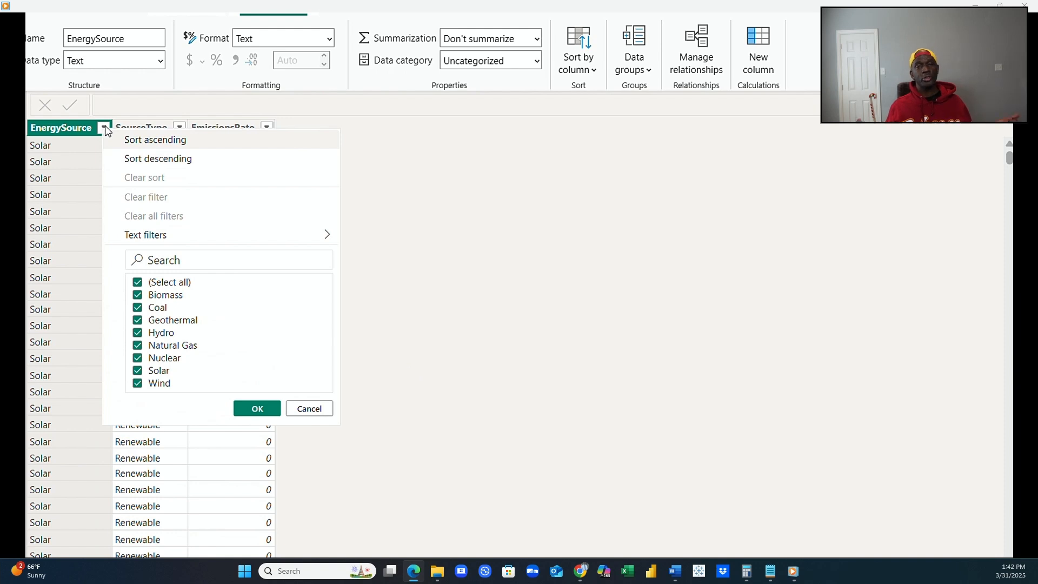
pyautogui.click(257, 411)
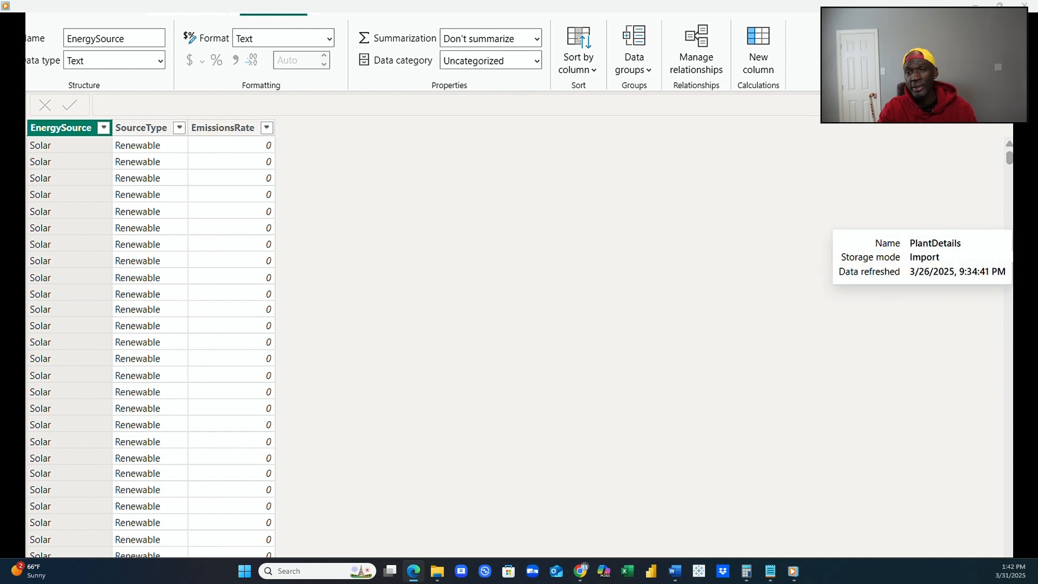
# Examine the columns of the PlantDetails and PlantDowntime tables, comparing their shared PlantID column.
pyautogui.click(1016, 257)
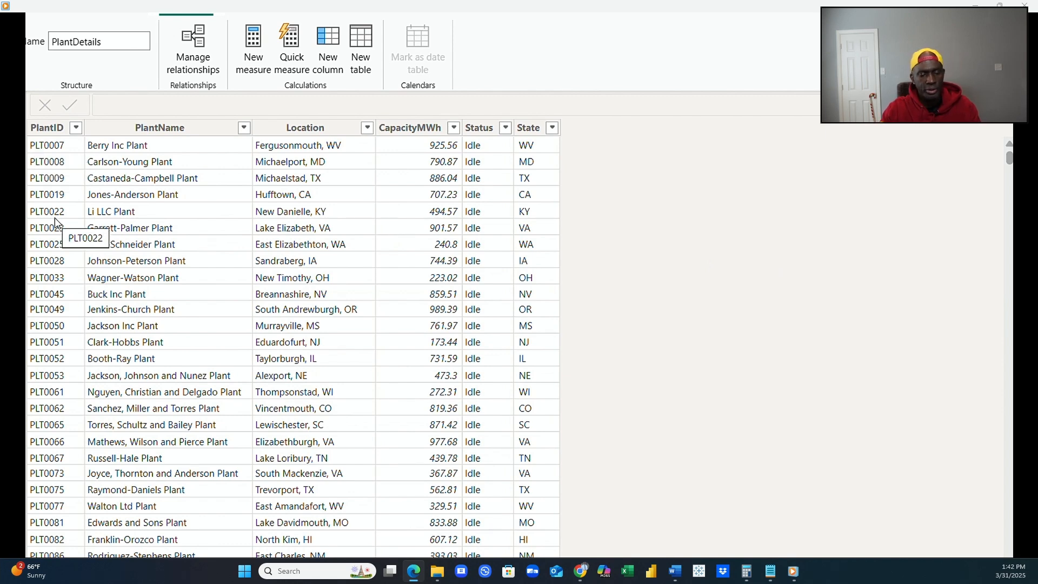
pyautogui.click(139, 133)
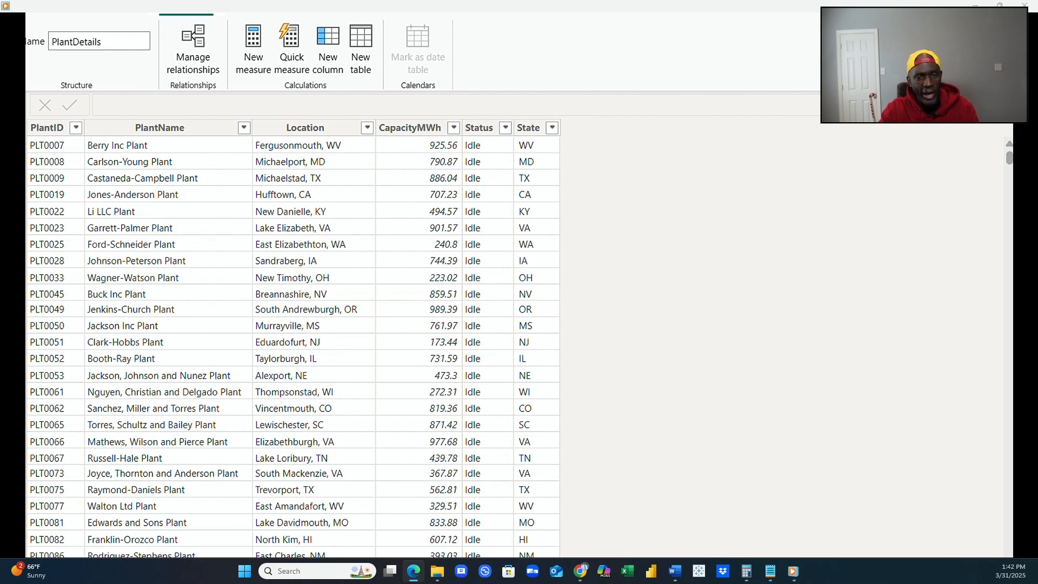
pyautogui.click(1021, 281)
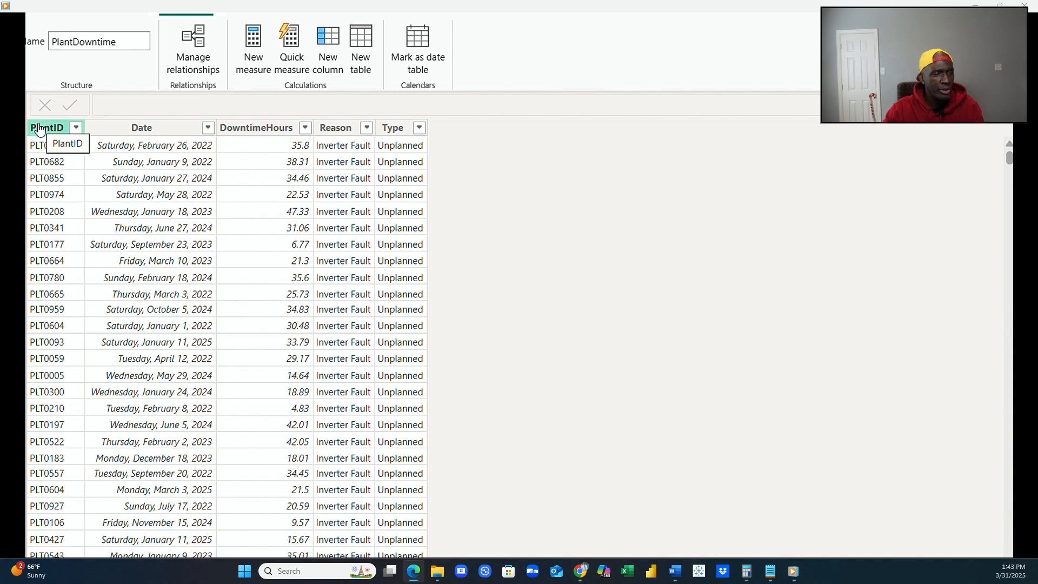
pyautogui.click(1027, 179)
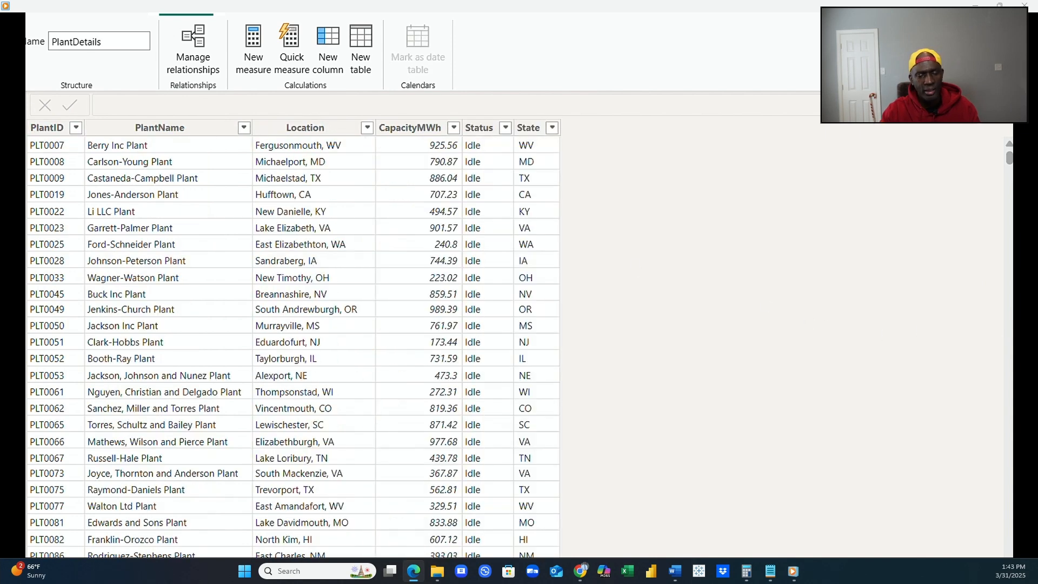
pyautogui.click(33, 129)
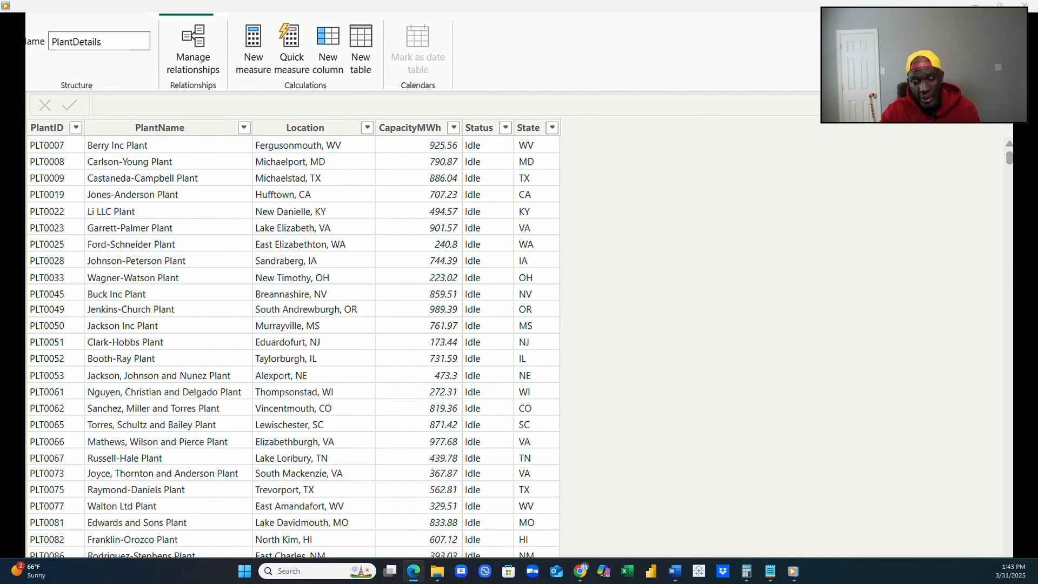
# Open the PlantDowntime table and list the downtime causes in its Reason column.
pyautogui.click(1027, 275)
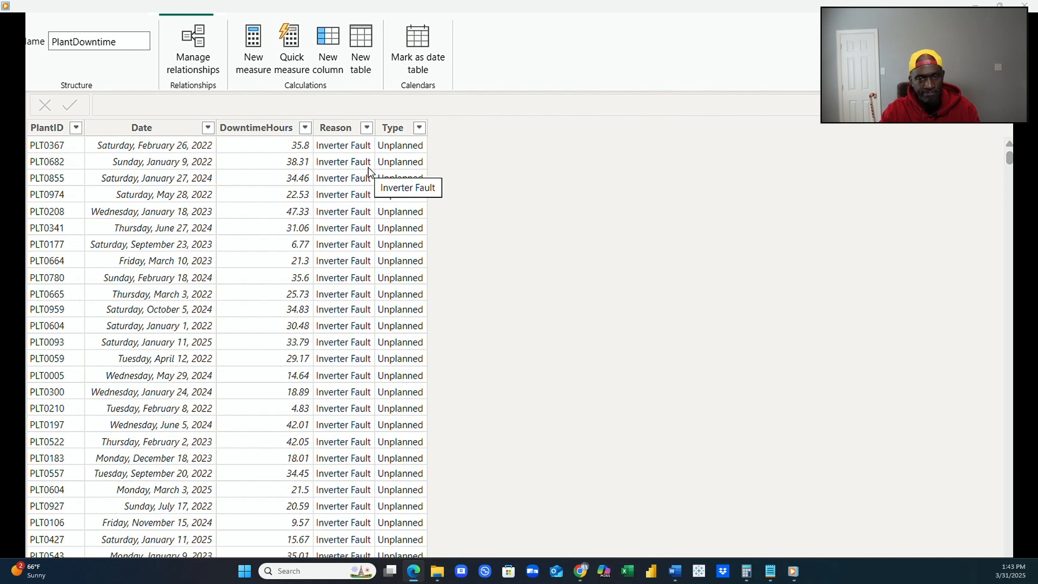
pyautogui.click(366, 130)
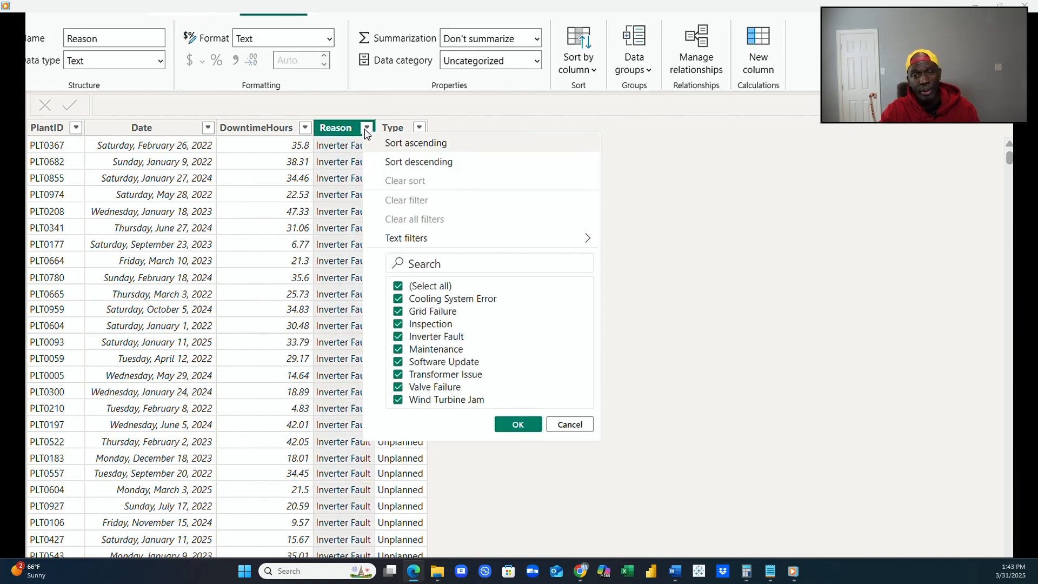
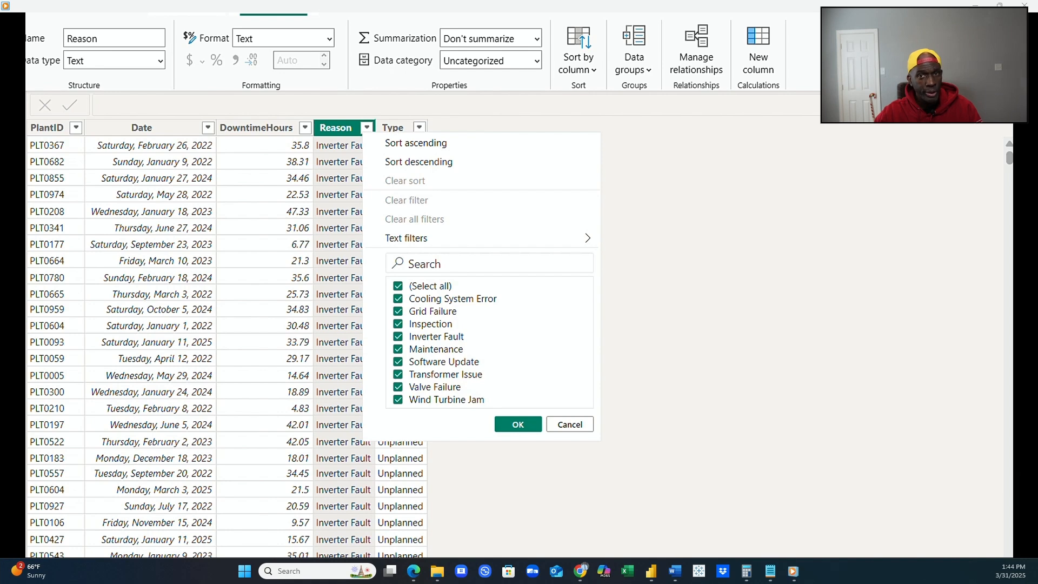
# List the downtime types in the PlantDowntime table's Type column.
pyautogui.click(688, 477)
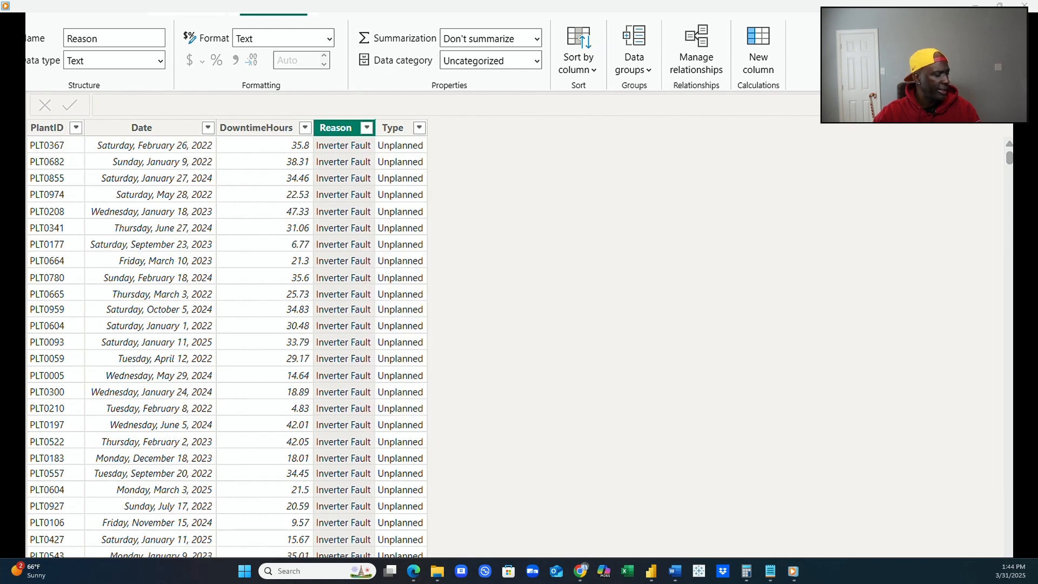
pyautogui.click(1013, 374)
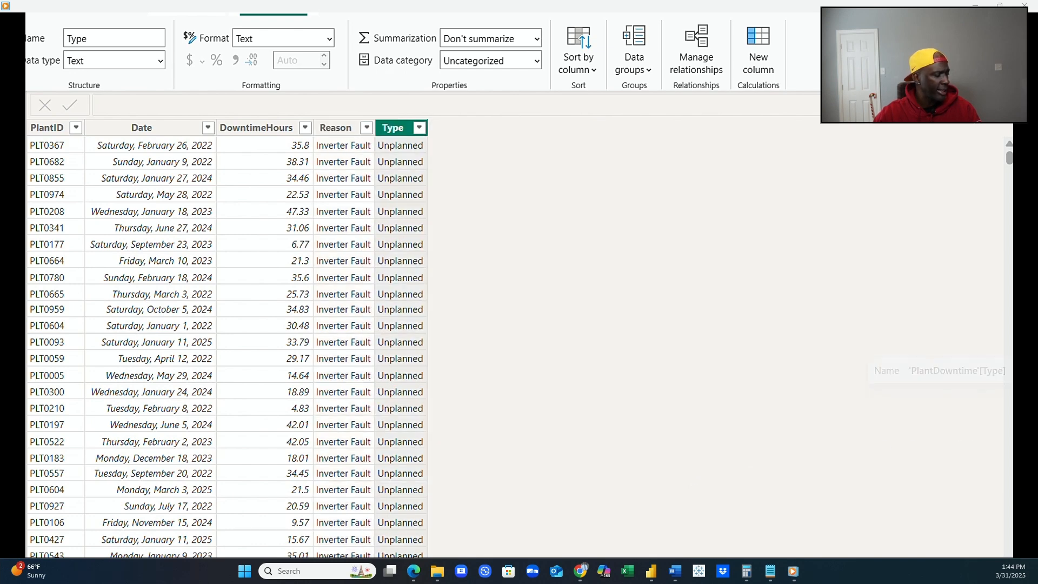
pyautogui.click(420, 129)
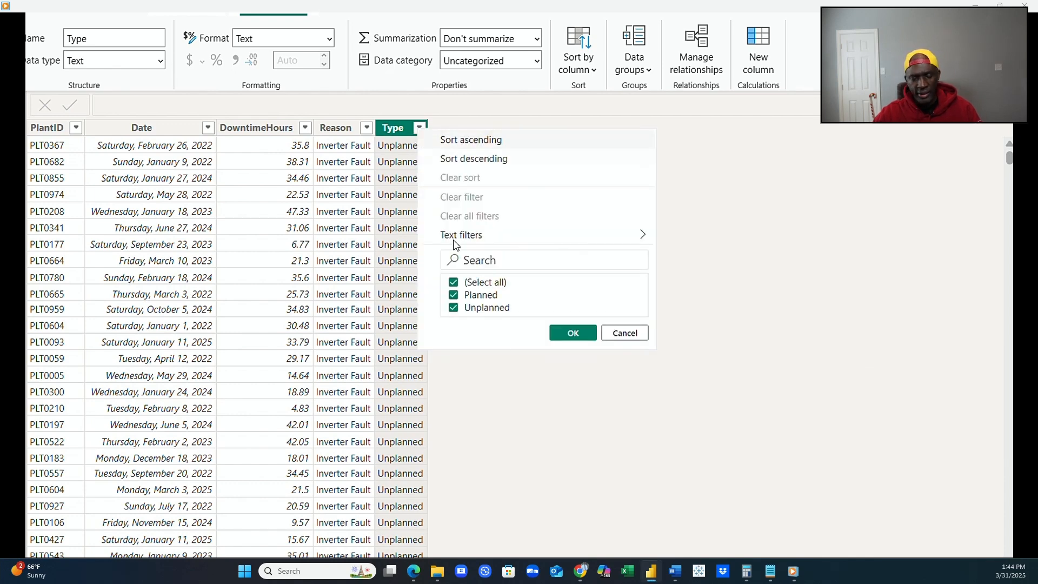
pyautogui.click(573, 333)
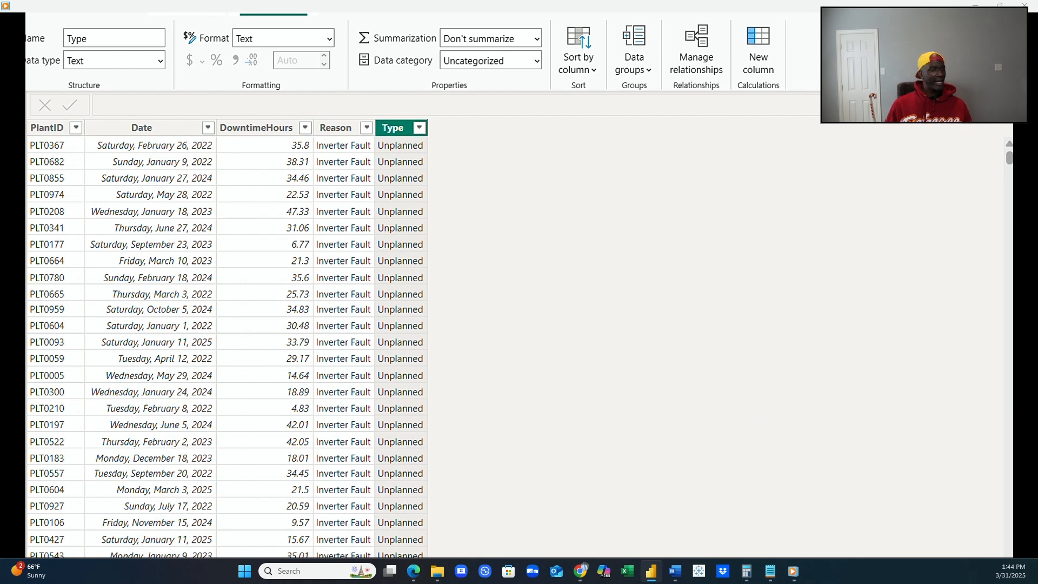
# Examine the RegionOrder and USstates tables, checking the full list of State values and the Region column in USstates.
pyautogui.click(1024, 302)
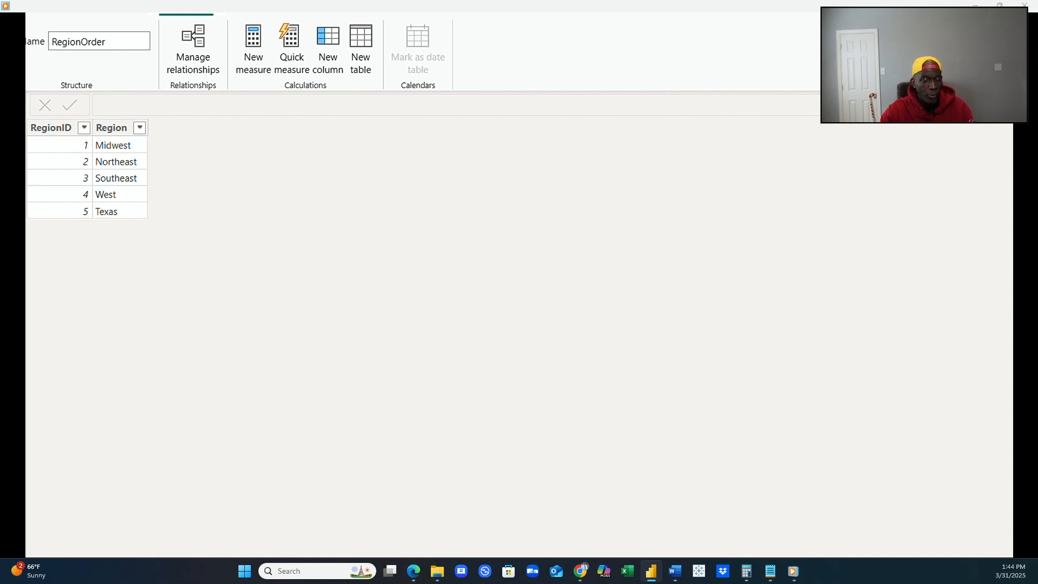
pyautogui.click(1021, 314)
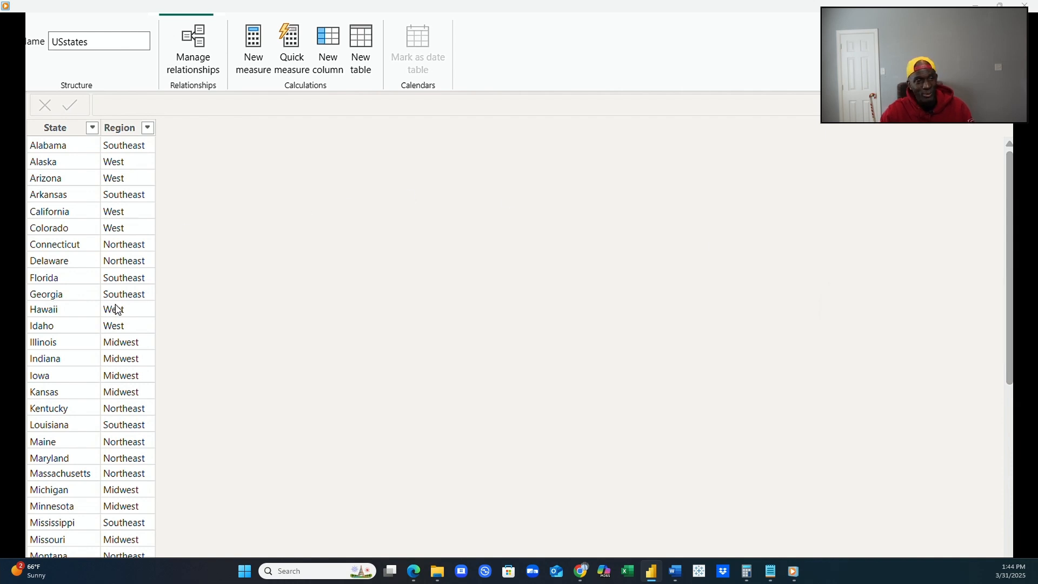
pyautogui.click(93, 128)
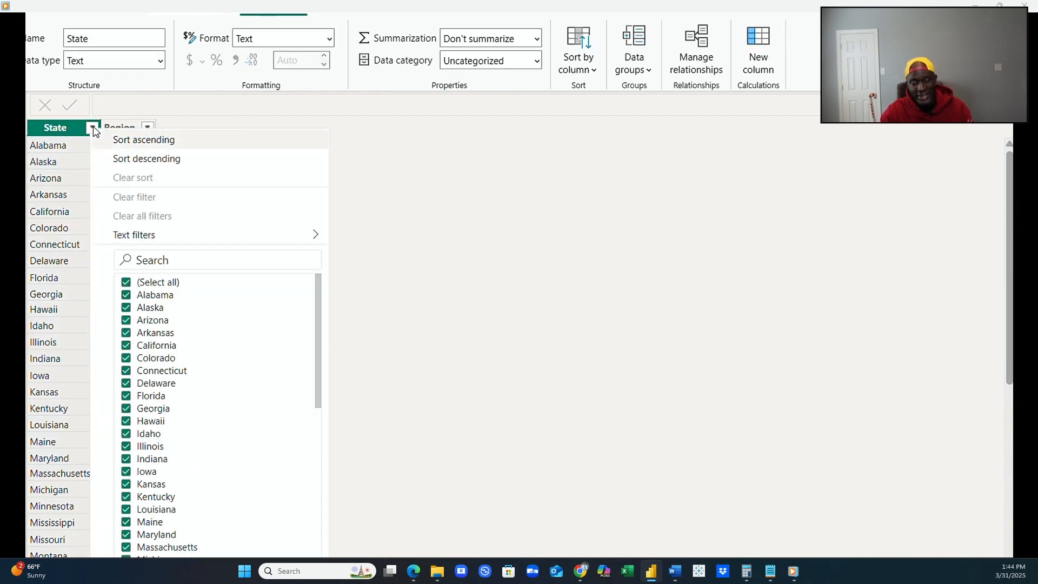
pyautogui.moveTo(319, 350); pyautogui.dragTo(336, 516)
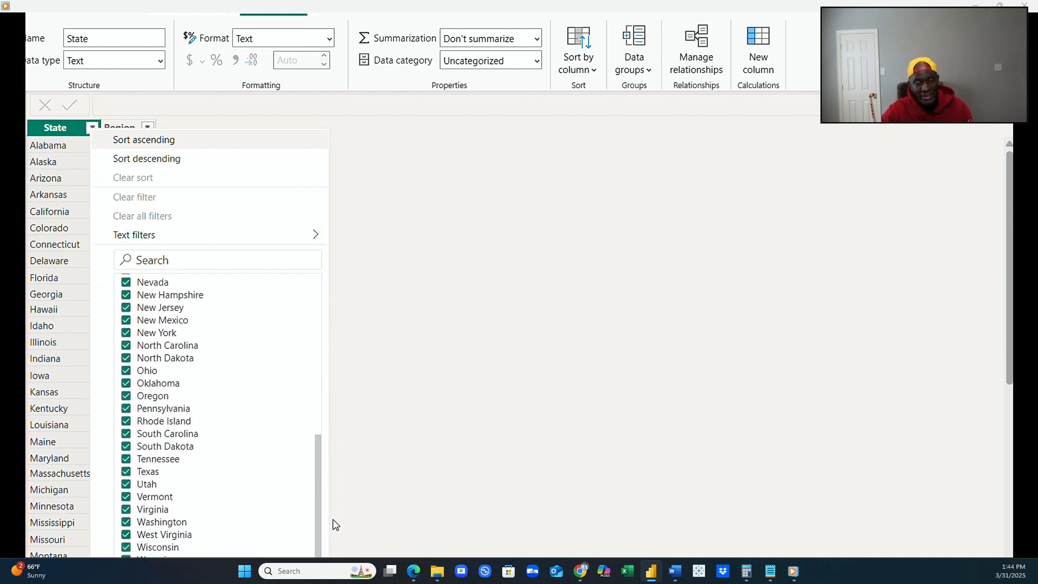
pyautogui.press('Escape')
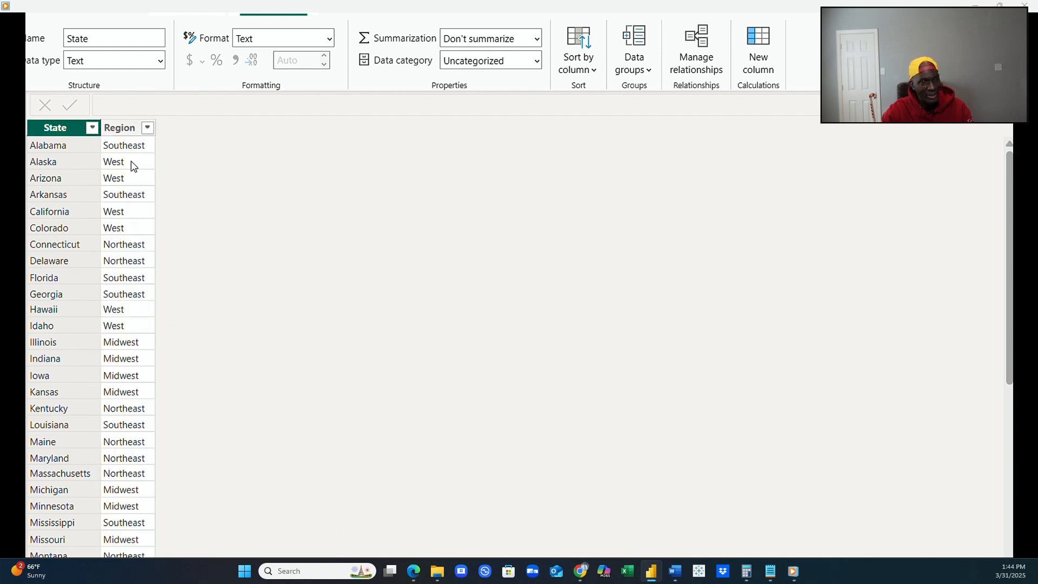
pyautogui.click(124, 131)
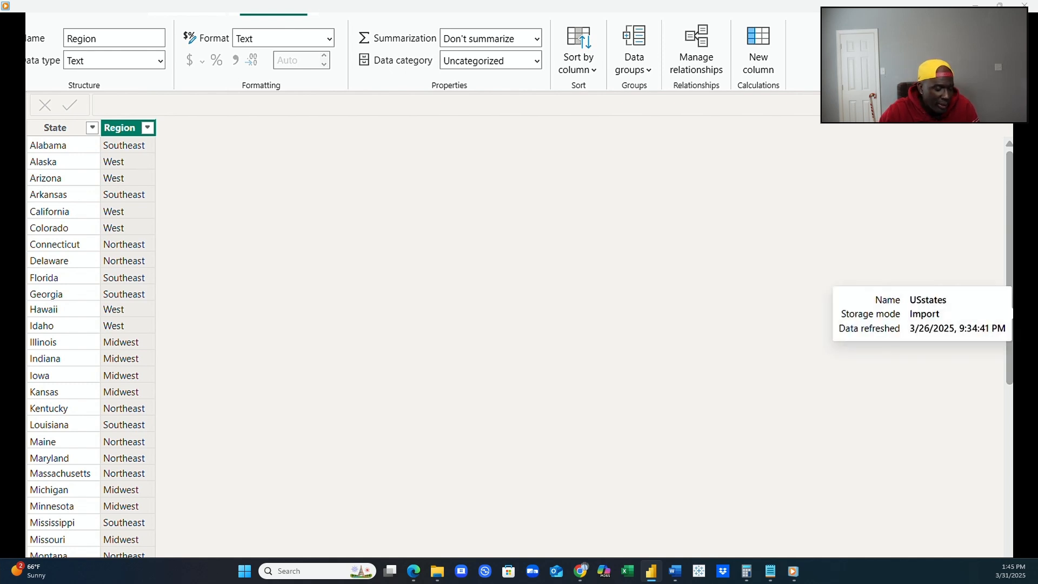
# Compare the columns of the RegionOrder, PlantDowntime, PlantDetails and USstates tables to see which fields they share.
pyautogui.click(1013, 295)
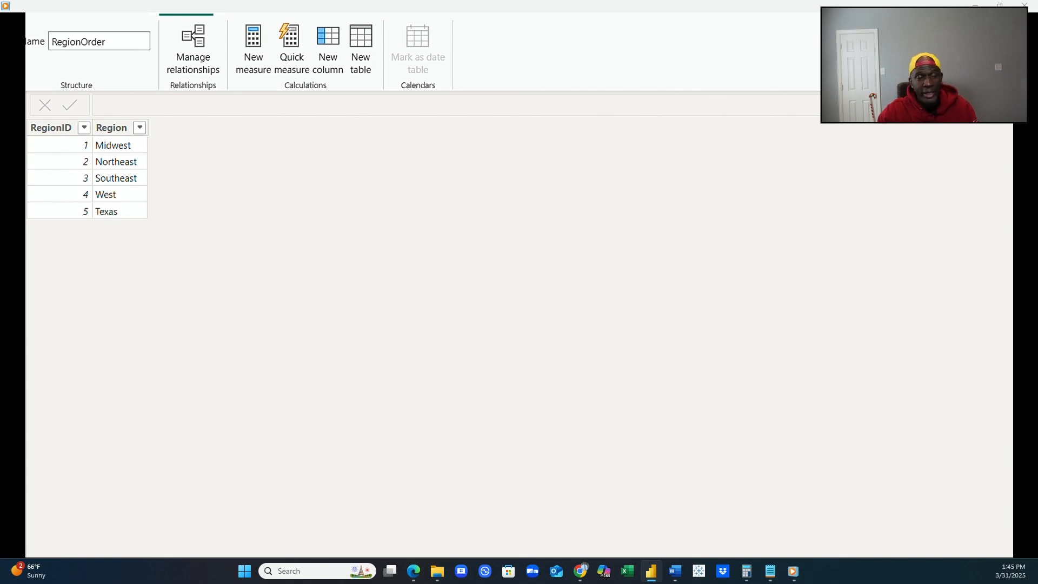
pyautogui.click(1012, 276)
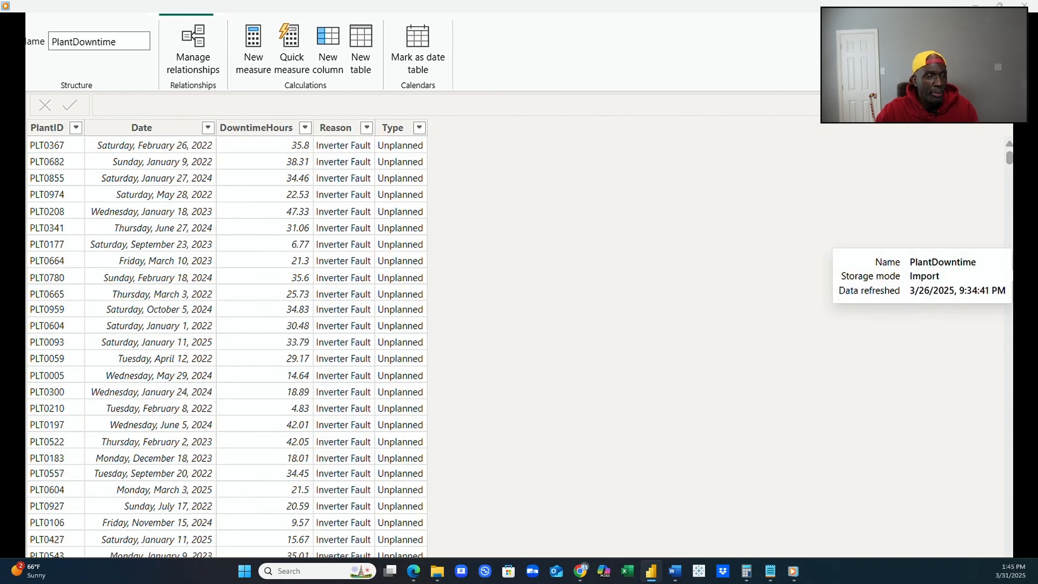
pyautogui.click(1012, 257)
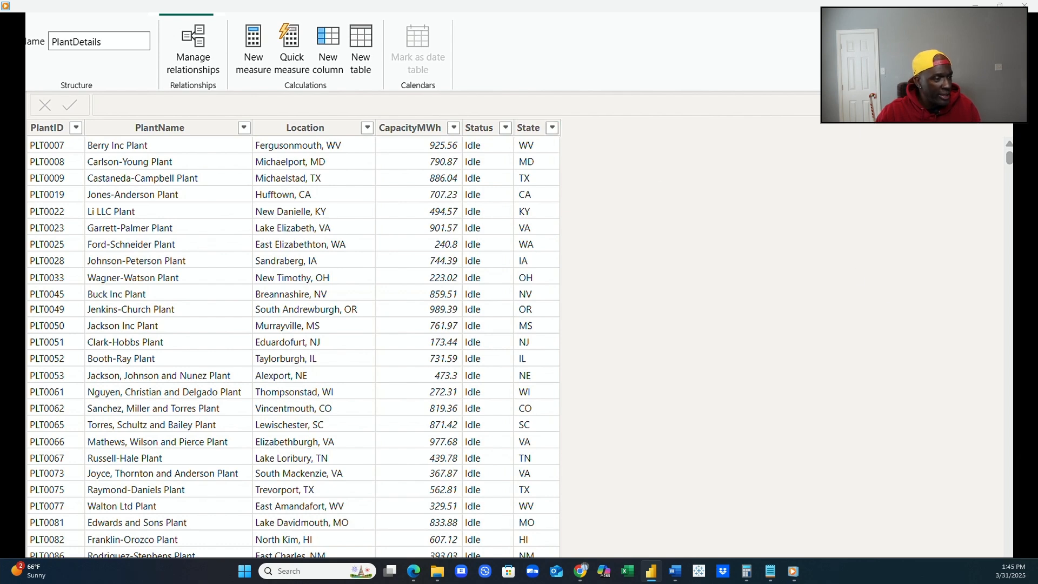
pyautogui.click(1022, 318)
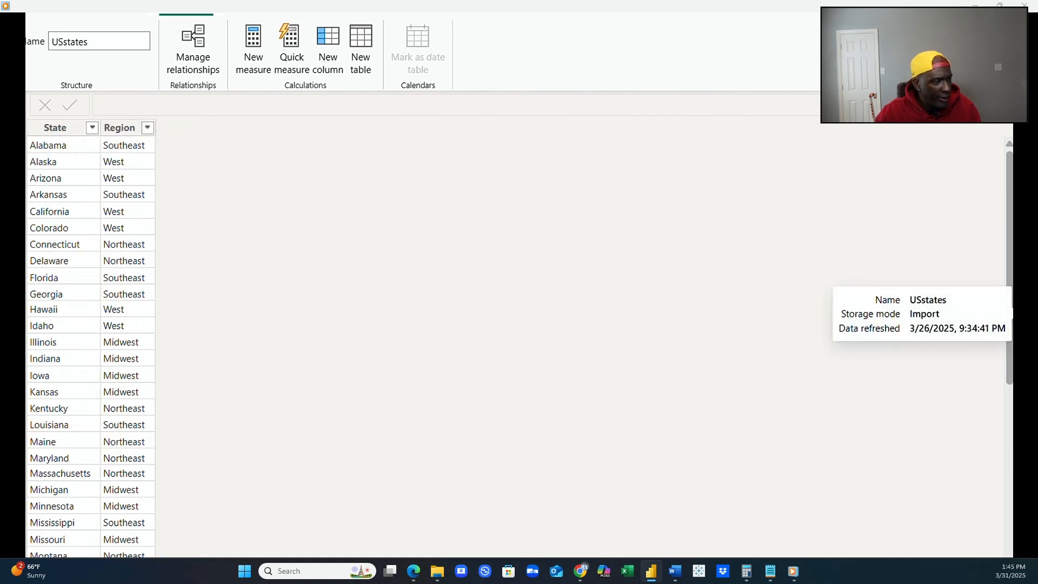
pyautogui.click(1022, 295)
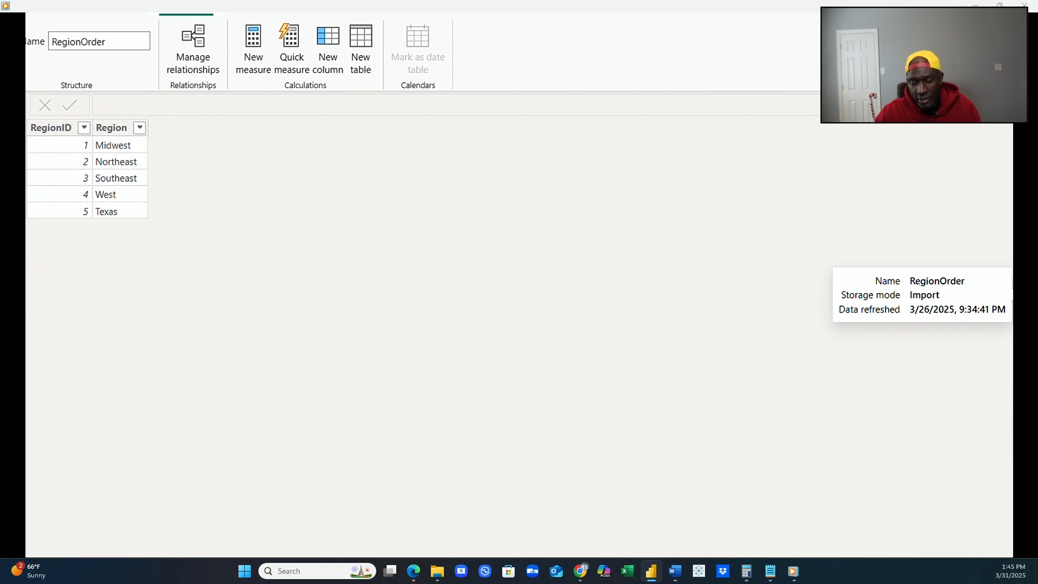
# Review the columns of the PlantDetails, EnergySourceReference, EnergyGeneration and EnergyConsumption tables.
pyautogui.click(1022, 256)
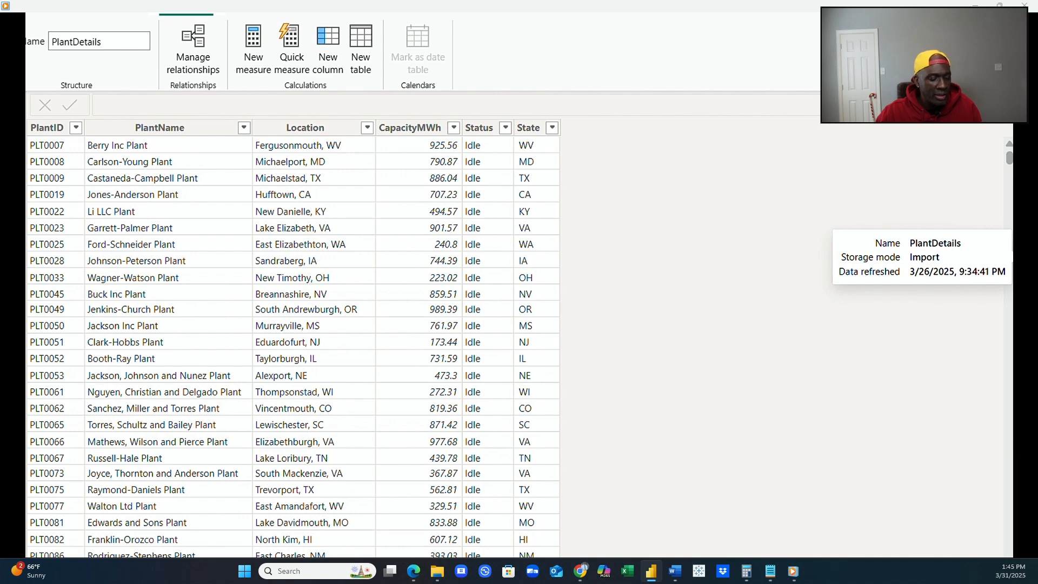
pyautogui.click(1022, 238)
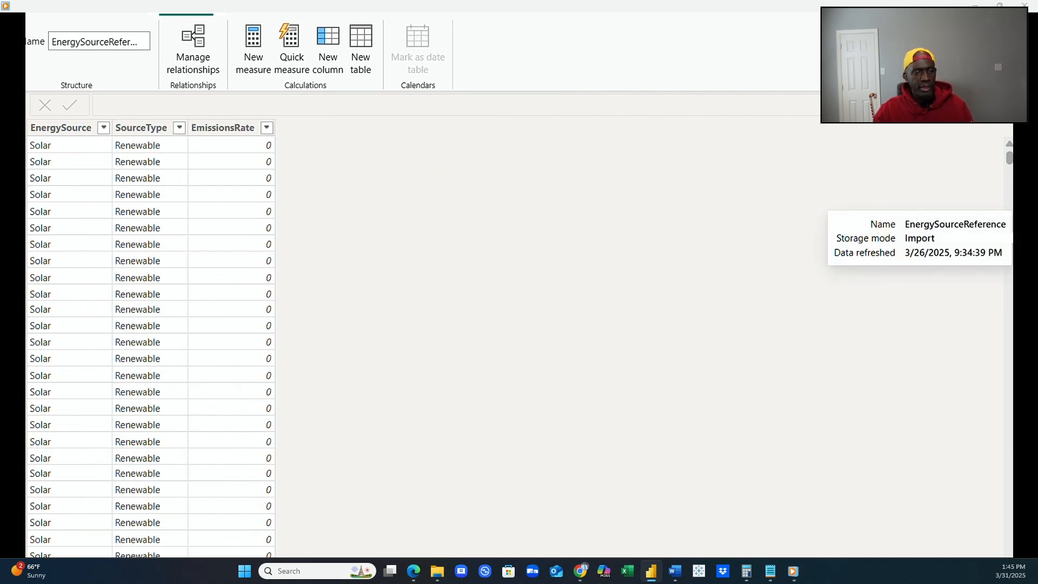
pyautogui.click(1022, 219)
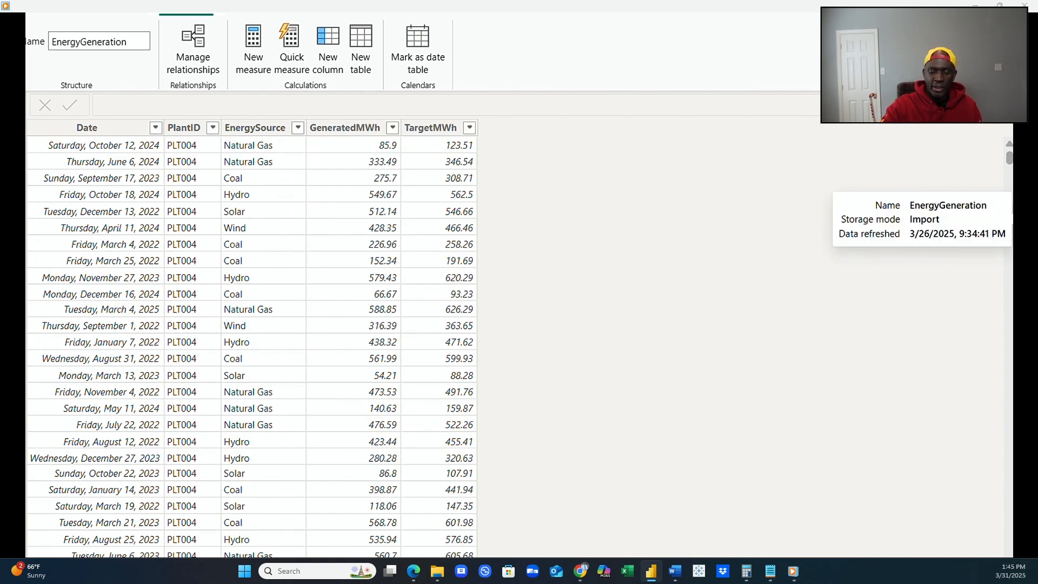
pyautogui.click(1022, 200)
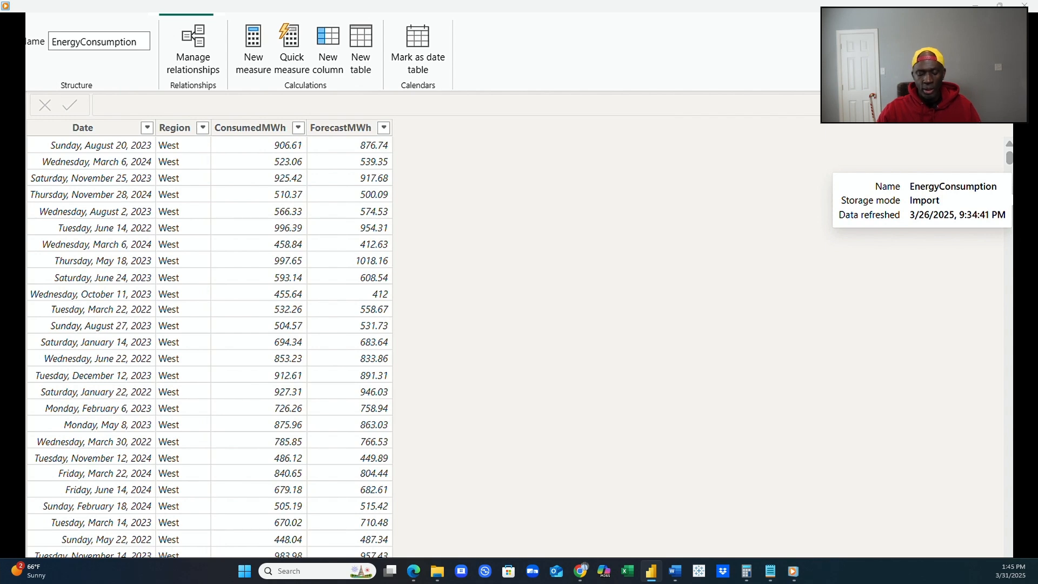
# Inspect the _calendar table's formula and date rows, and return to the USstates table.
pyautogui.click(1021, 181)
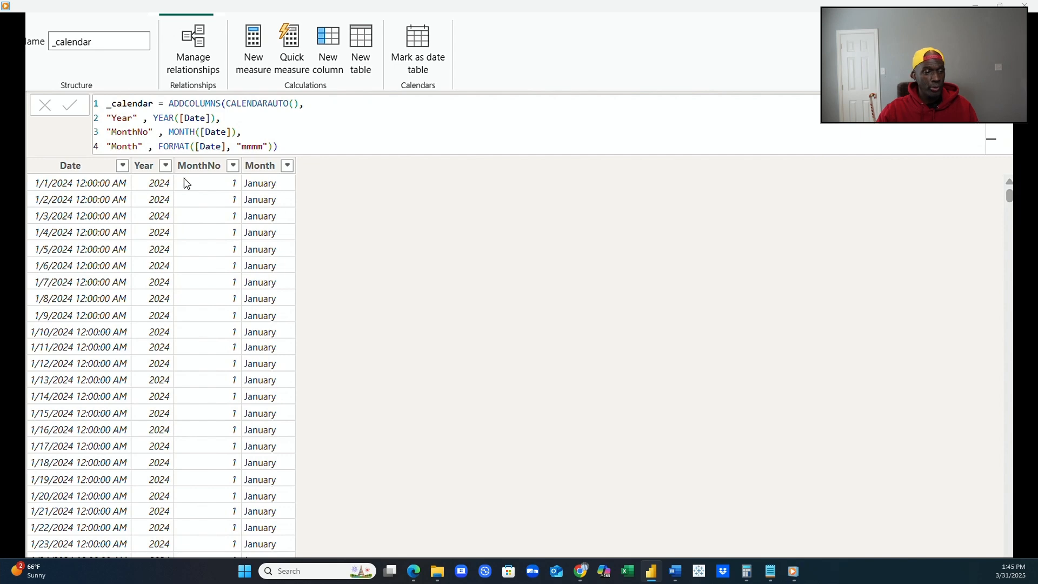
pyautogui.scroll(-4, 243, 354)
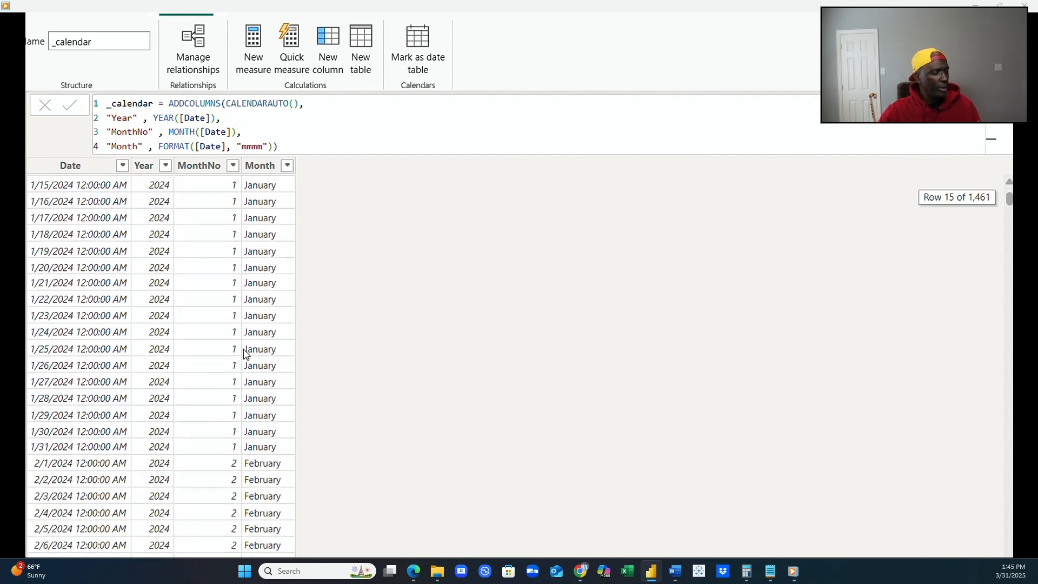
pyautogui.scroll(5, 243, 354)
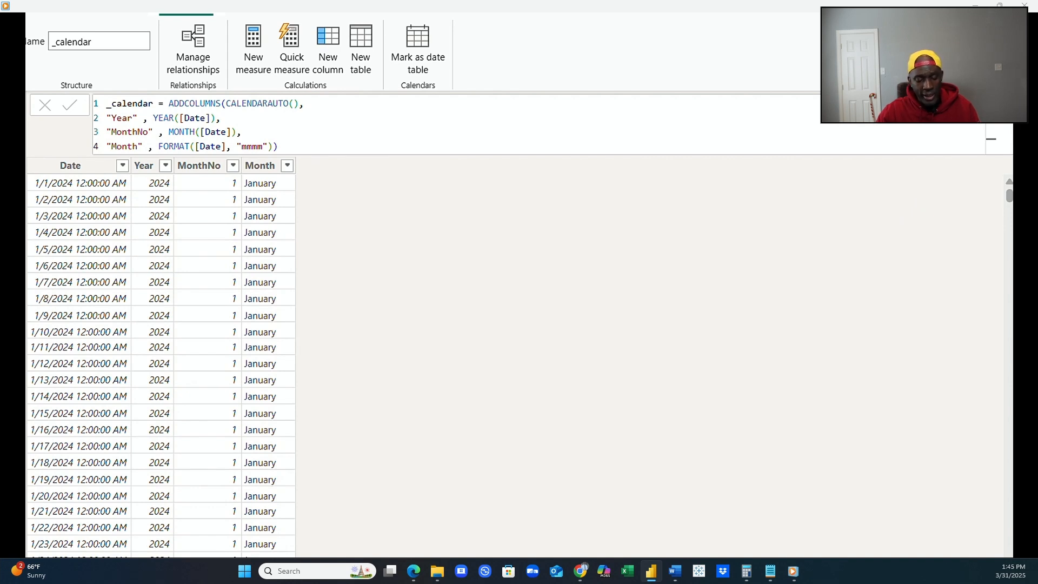
pyautogui.click(1026, 317)
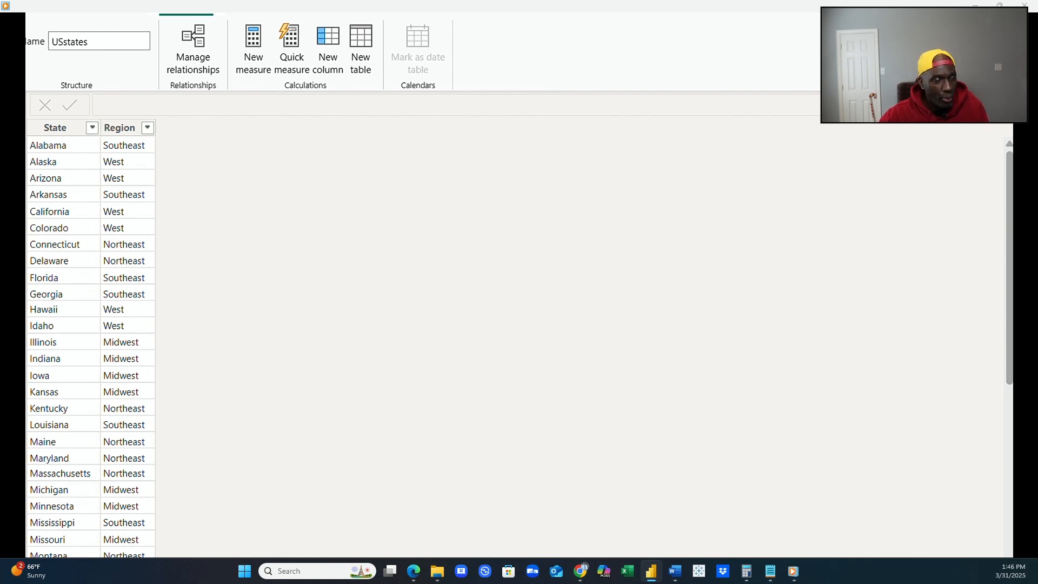
# Show the model diagram and place the PlantDowntime table below EnergySourceReference, level with the PlantDetails table.
pyautogui.click(13, 158)
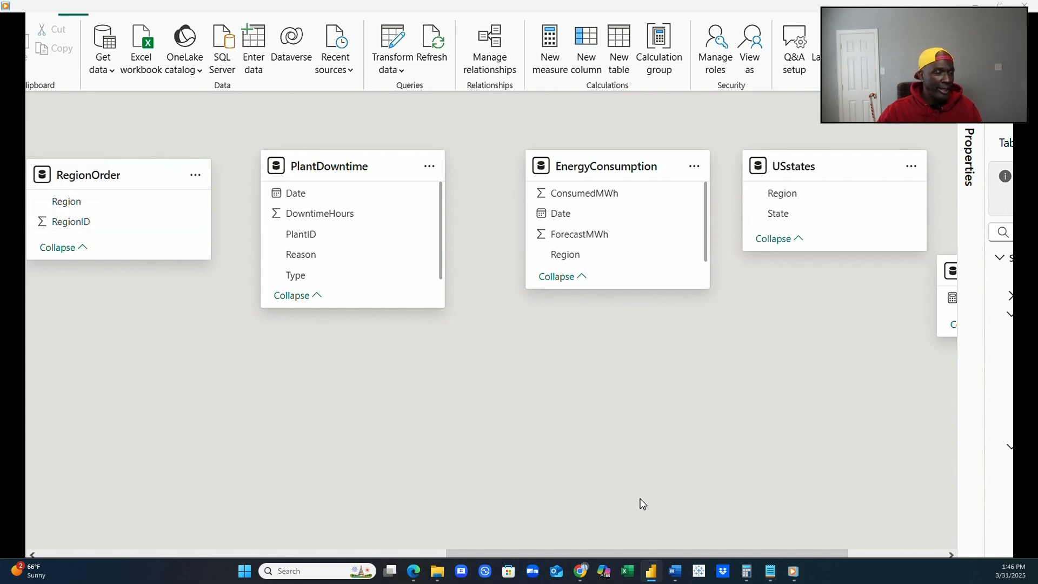
pyautogui.moveTo(669, 552); pyautogui.dragTo(411, 549)
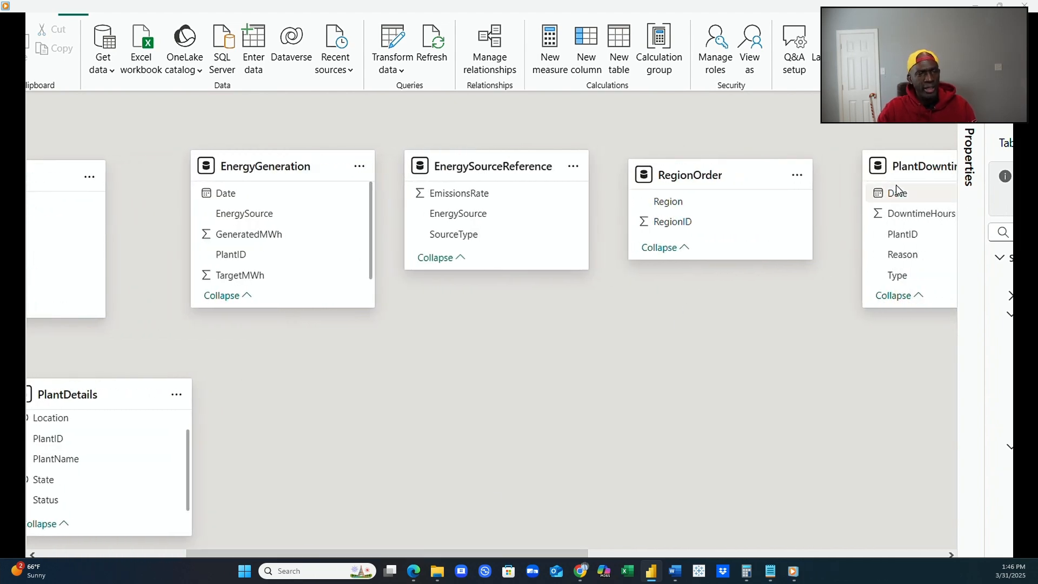
pyautogui.moveTo(909, 171); pyautogui.dragTo(474, 391)
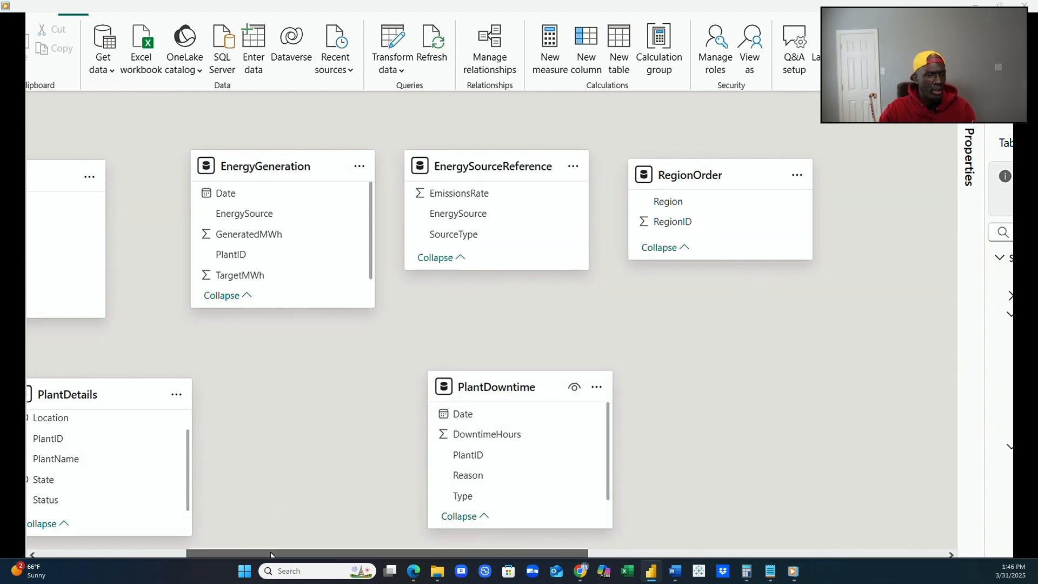
pyautogui.moveTo(270, 554); pyautogui.dragTo(219, 554)
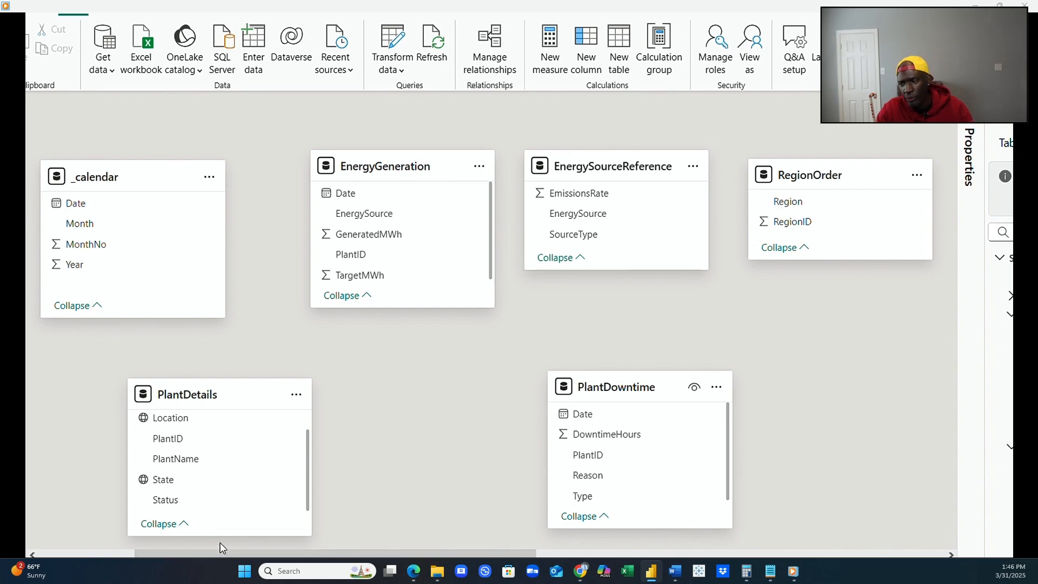
# Create an active one-to-many relationship with single cross-filter direction from PlantID in PlantDetails to PlantID in PlantDowntime.
pyautogui.click(179, 446)
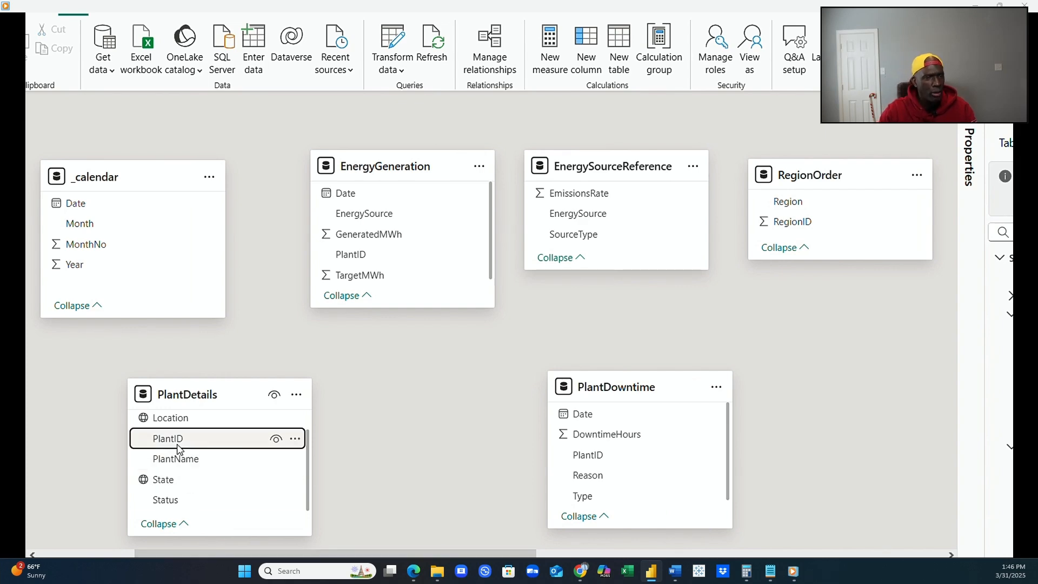
pyautogui.moveTo(178, 448); pyautogui.dragTo(588, 465)
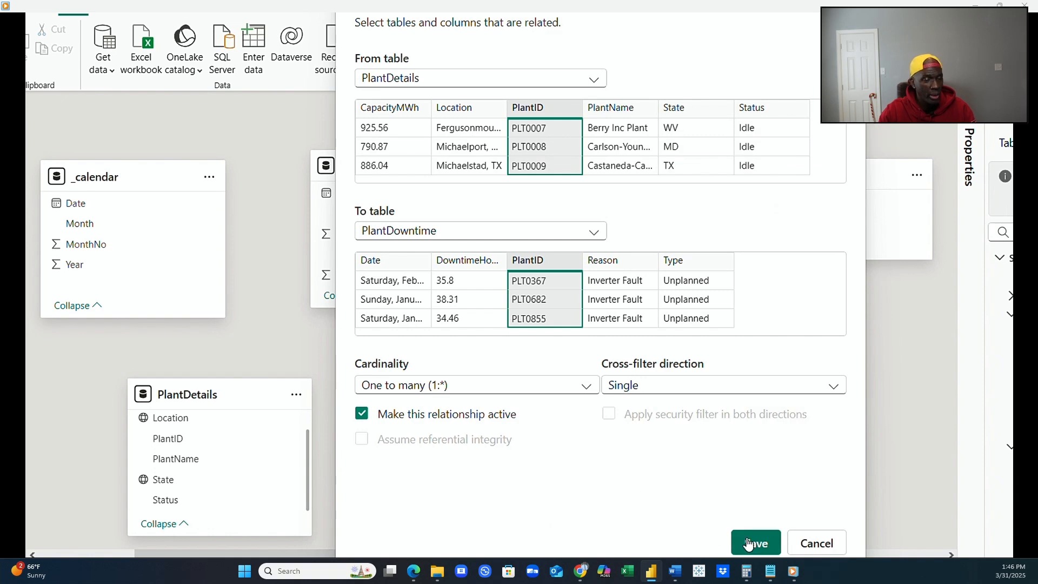
pyautogui.click(754, 541)
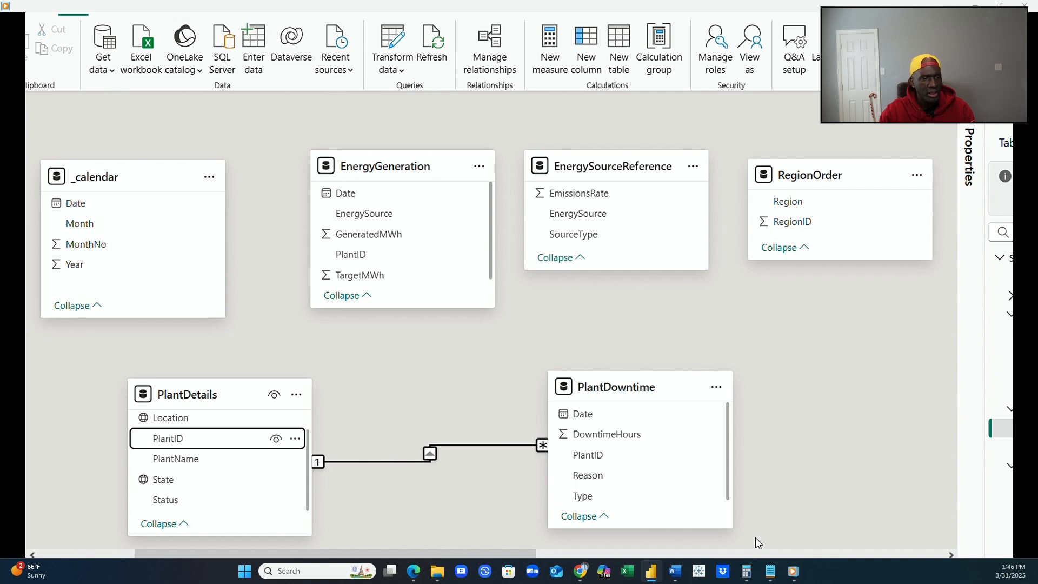
# Create an active one-to-many relationship with single cross-filter direction from PlantID in PlantDetails to PlantID in EnergyGeneration.
pyautogui.moveTo(615, 389)
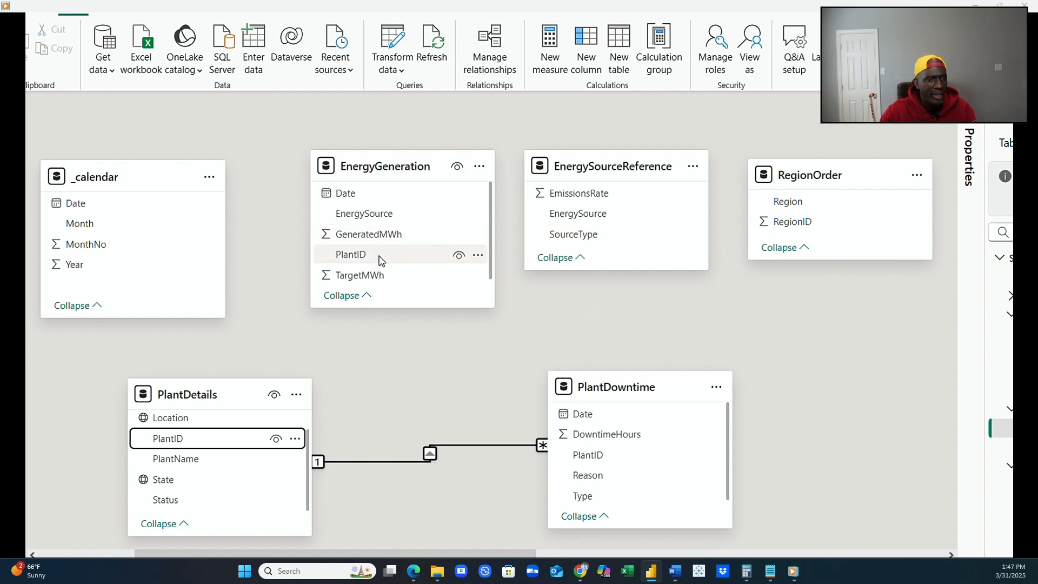
pyautogui.moveTo(380, 260); pyautogui.dragTo(357, 265)
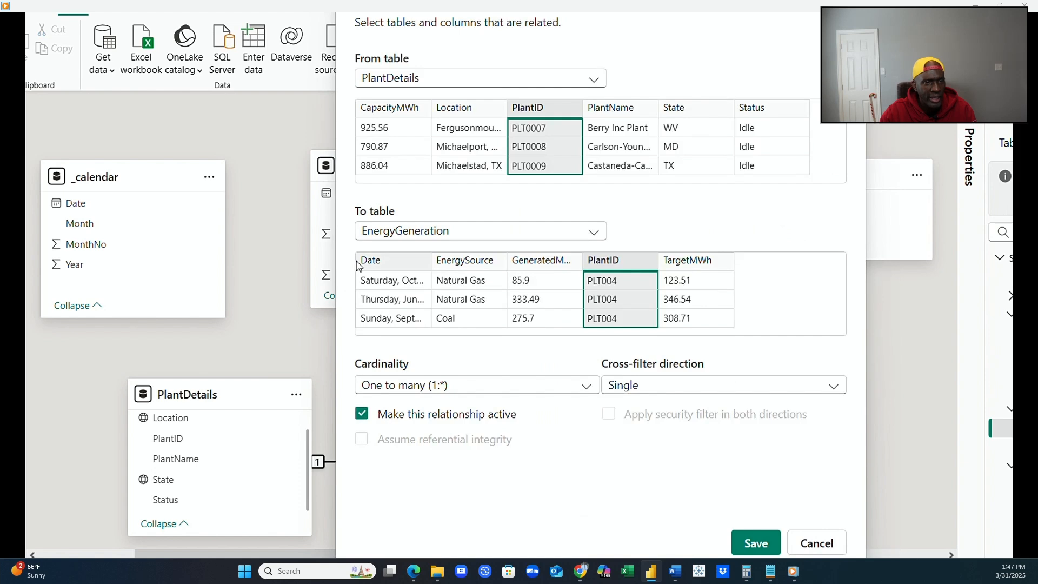
pyautogui.click(756, 542)
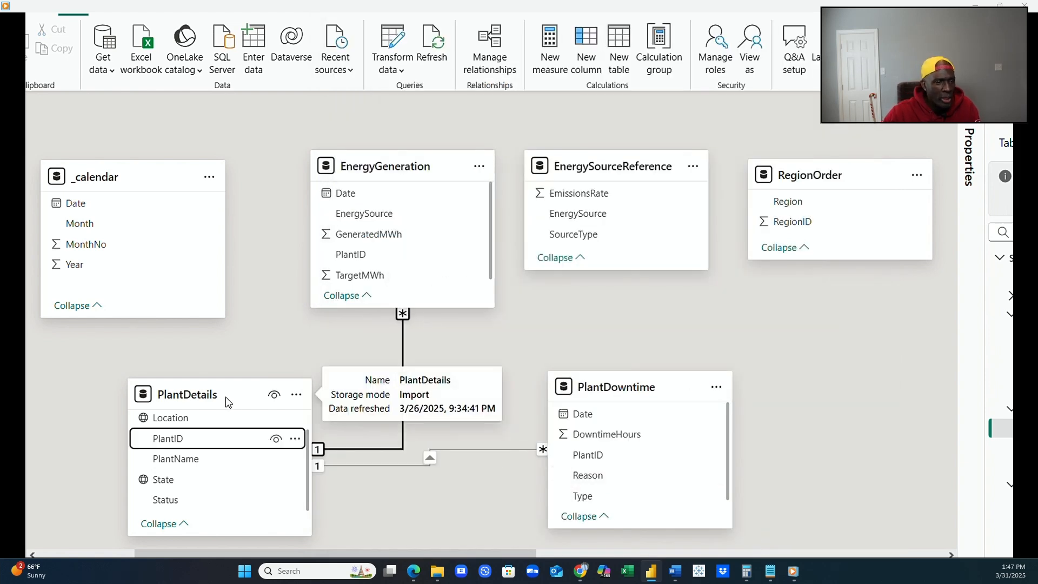
# Rearrange the diagram so PlantDetails sits below and between EnergyGeneration and EnergySourceReference, with PlantDowntime beside it and slightly higher.
pyautogui.moveTo(225, 398); pyautogui.dragTo(432, 393)
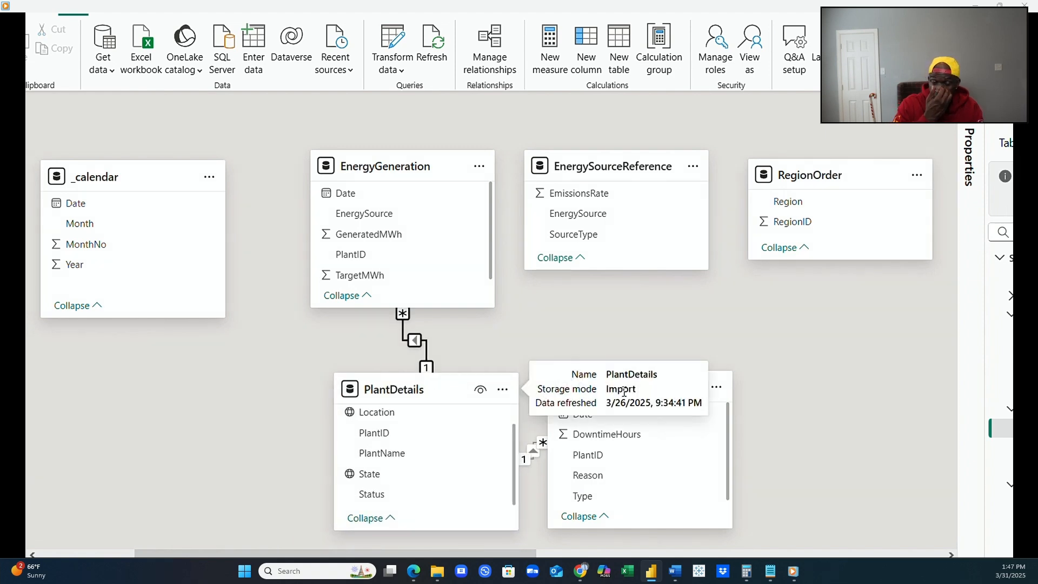
pyautogui.moveTo(641, 389); pyautogui.dragTo(679, 346)
pyautogui.moveTo(426, 391); pyautogui.dragTo(486, 400)
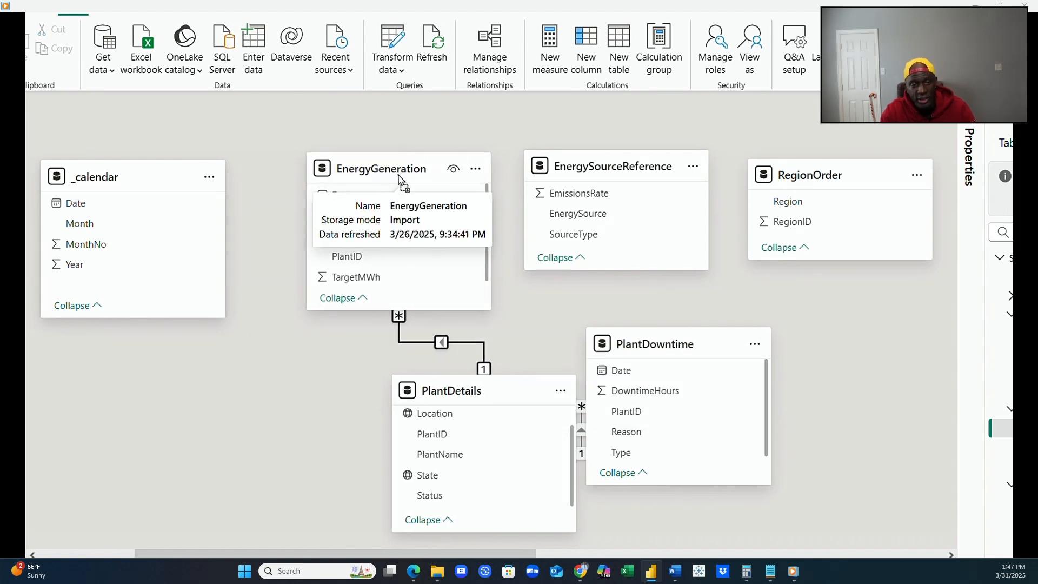
# Rearrange the diagram so EnergyGeneration and PlantDowntime sit below PlantDetails, one on each side of it.
pyautogui.moveTo(401, 172); pyautogui.dragTo(229, 440)
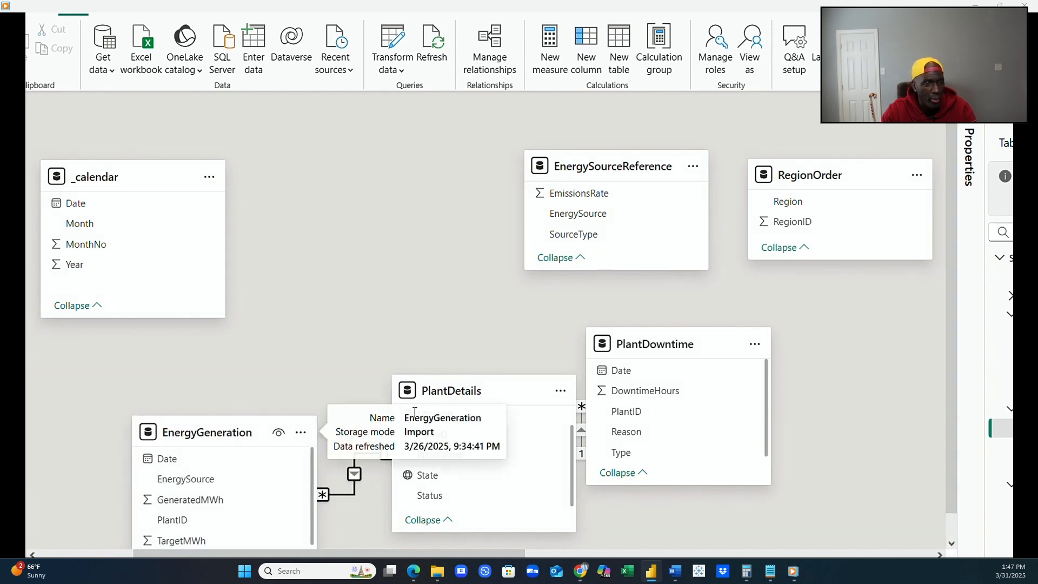
pyautogui.moveTo(454, 384); pyautogui.dragTo(395, 297)
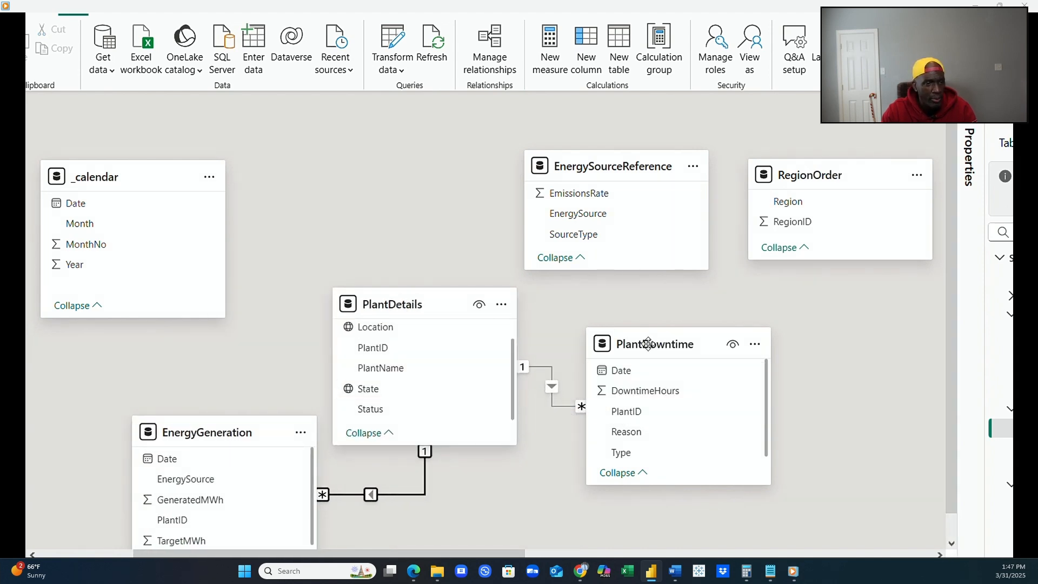
pyautogui.moveTo(673, 360); pyautogui.dragTo(665, 450)
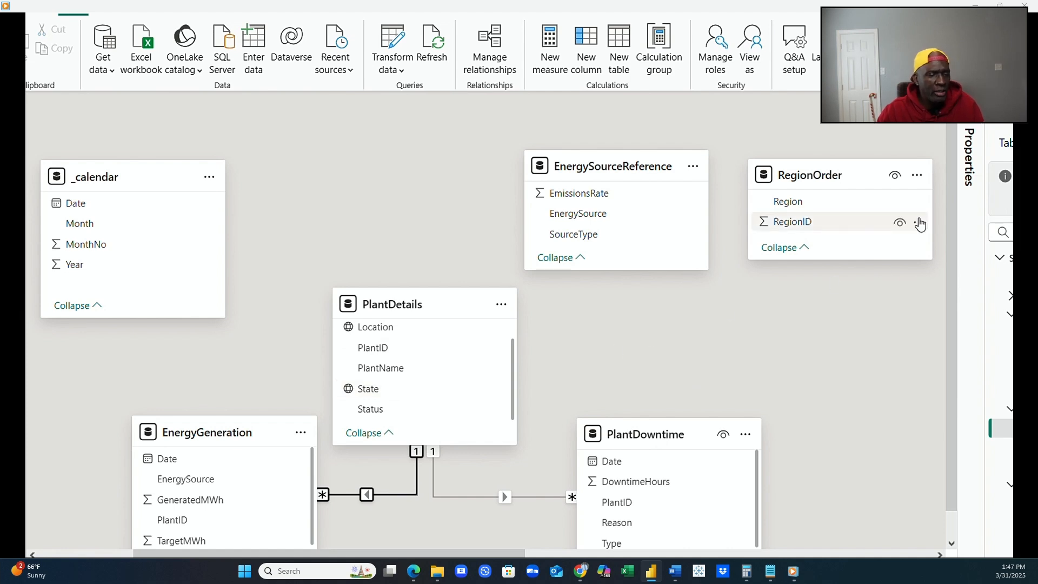
# Place the EnergyConsumption table directly below RegionOrder and the USstates table to its lower right.
pyautogui.scroll(-1, 887, 260)
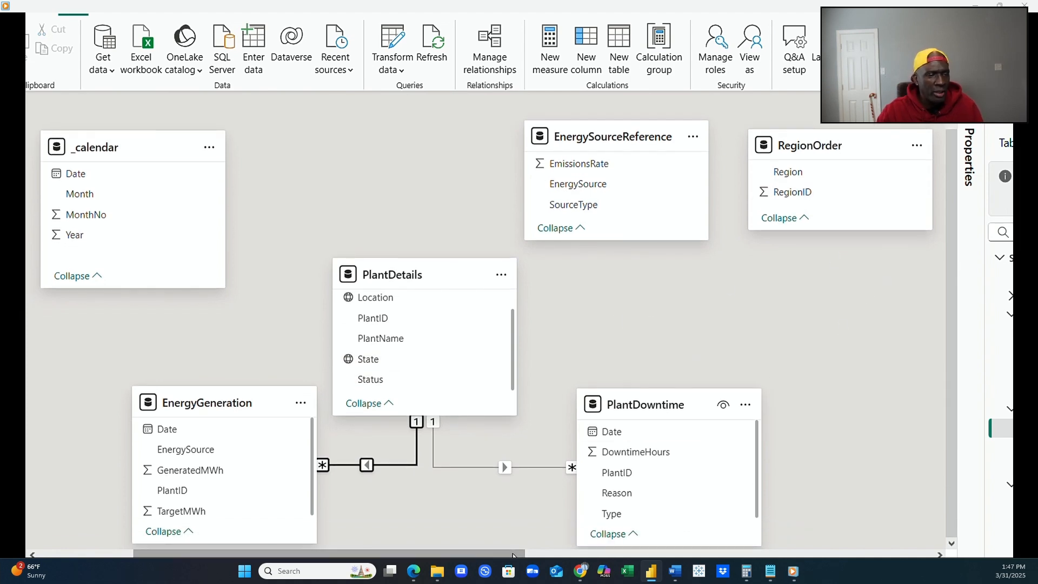
pyautogui.moveTo(522, 552); pyautogui.dragTo(763, 545)
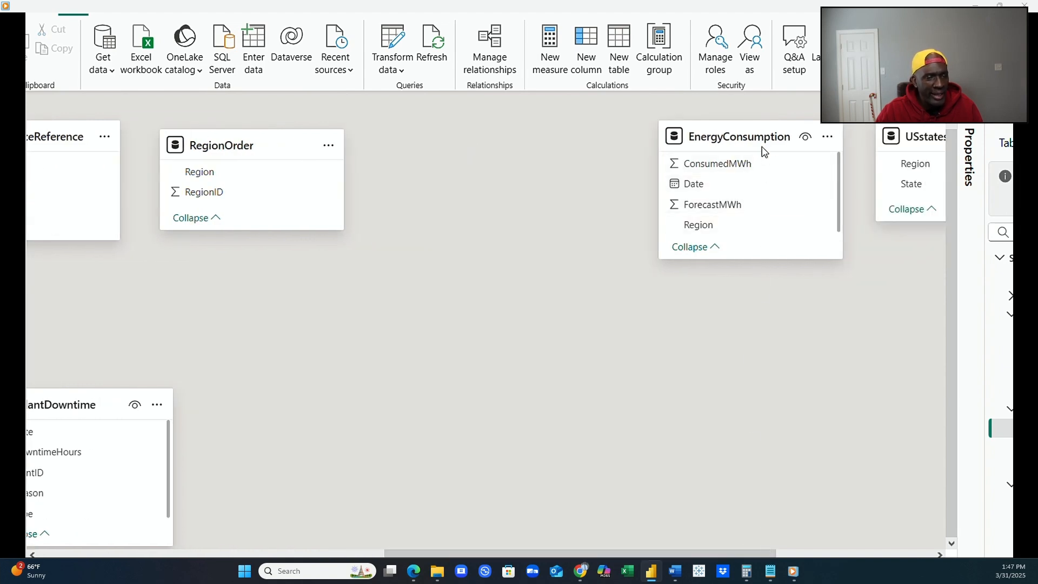
pyautogui.moveTo(758, 142); pyautogui.dragTo(391, 279)
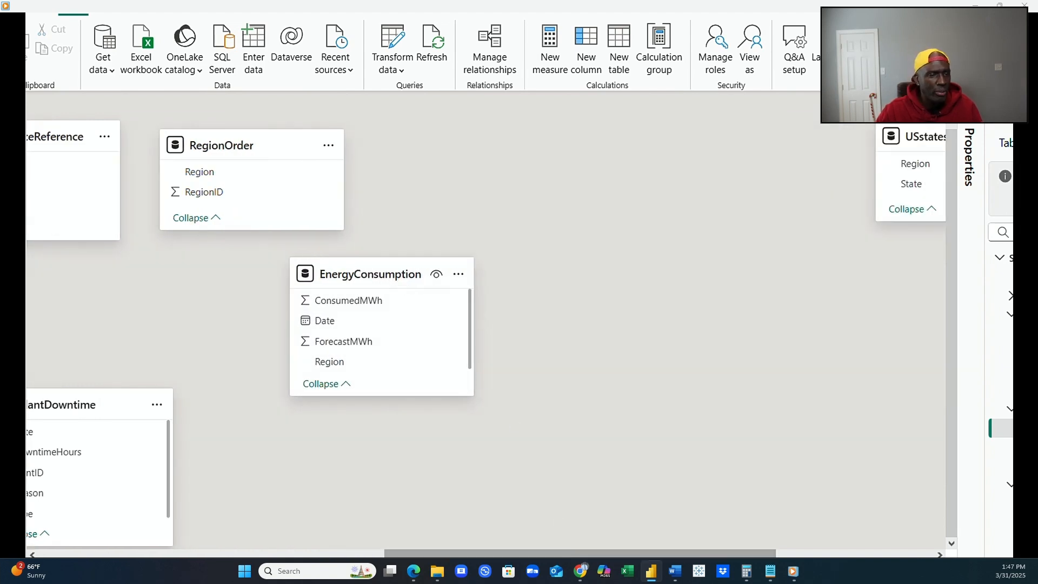
pyautogui.moveTo(557, 553); pyautogui.dragTo(340, 554)
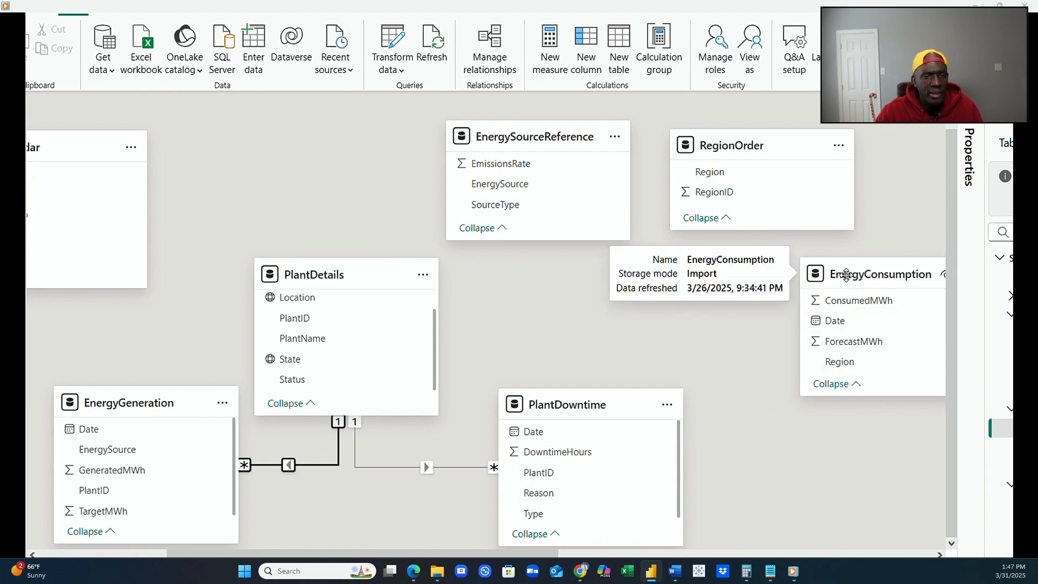
pyautogui.moveTo(838, 281); pyautogui.dragTo(722, 288)
pyautogui.hscroll(10, 705, 433)
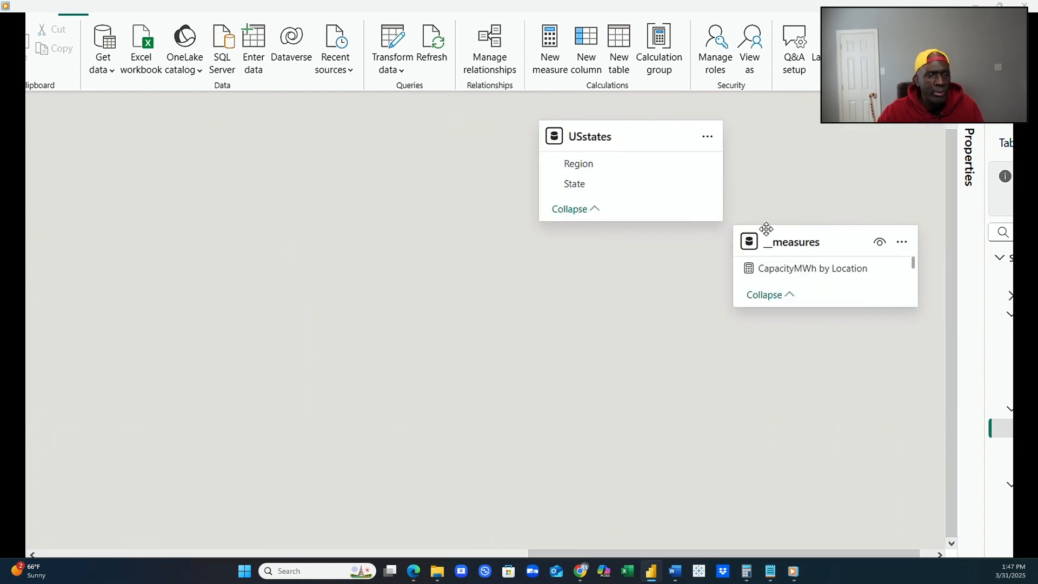
pyautogui.moveTo(649, 156); pyautogui.dragTo(200, 414)
# Create an active one-to-many relationship with single cross-filter direction from Region in RegionOrder to Region in USstates.
pyautogui.moveTo(549, 553); pyautogui.dragTo(329, 553)
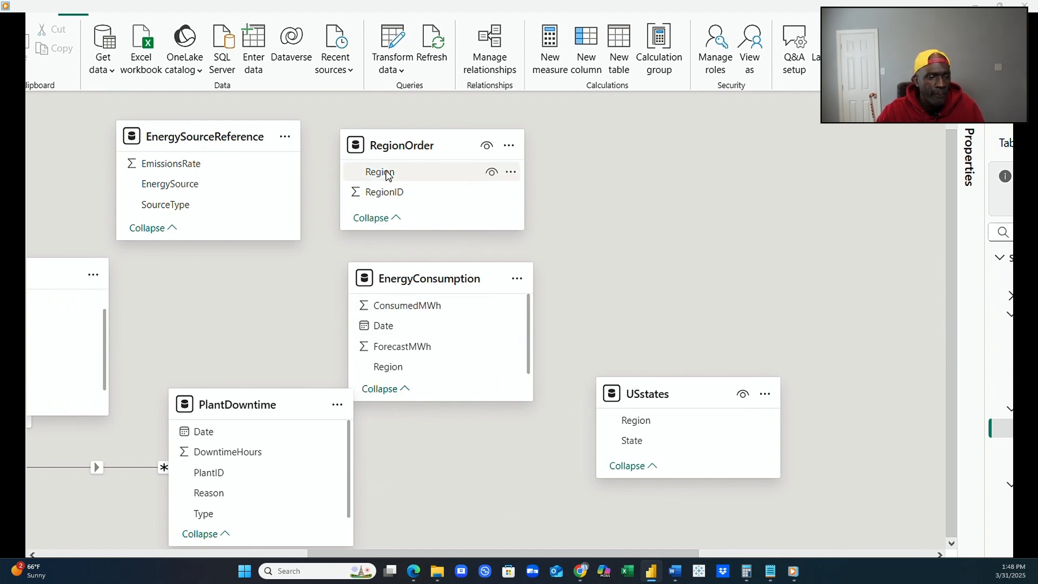
pyautogui.moveTo(380, 171); pyautogui.dragTo(663, 428)
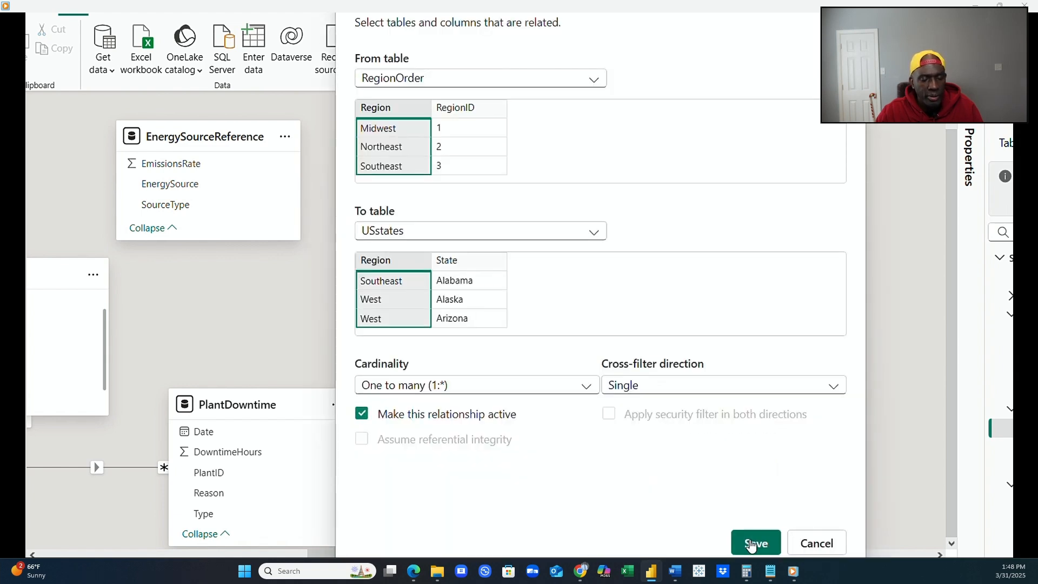
pyautogui.click(753, 543)
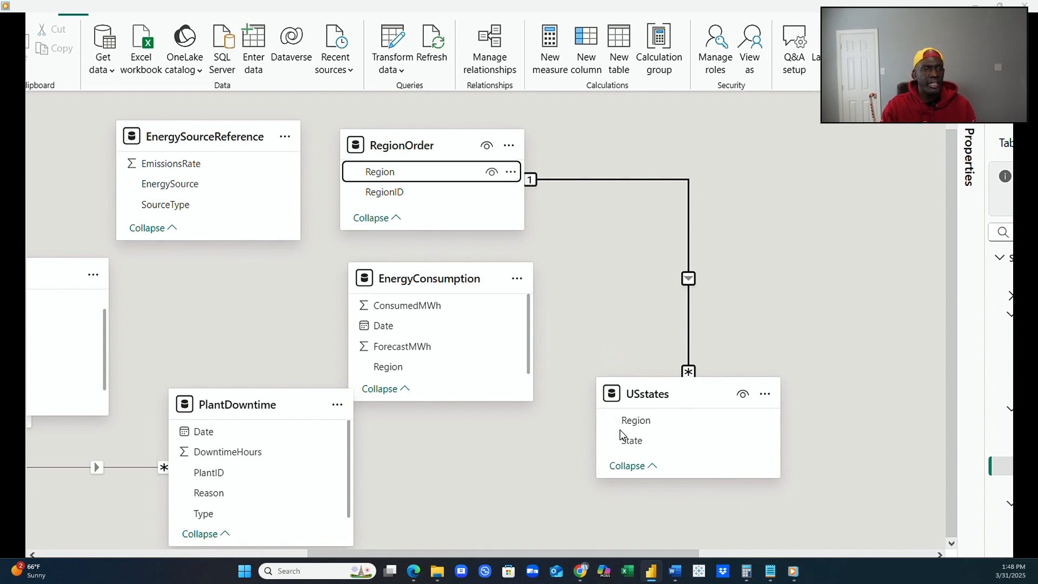
# Check the PlantDetails table's data against the model diagram and return to the diagram.
pyautogui.hscroll(-5, 659, 549)
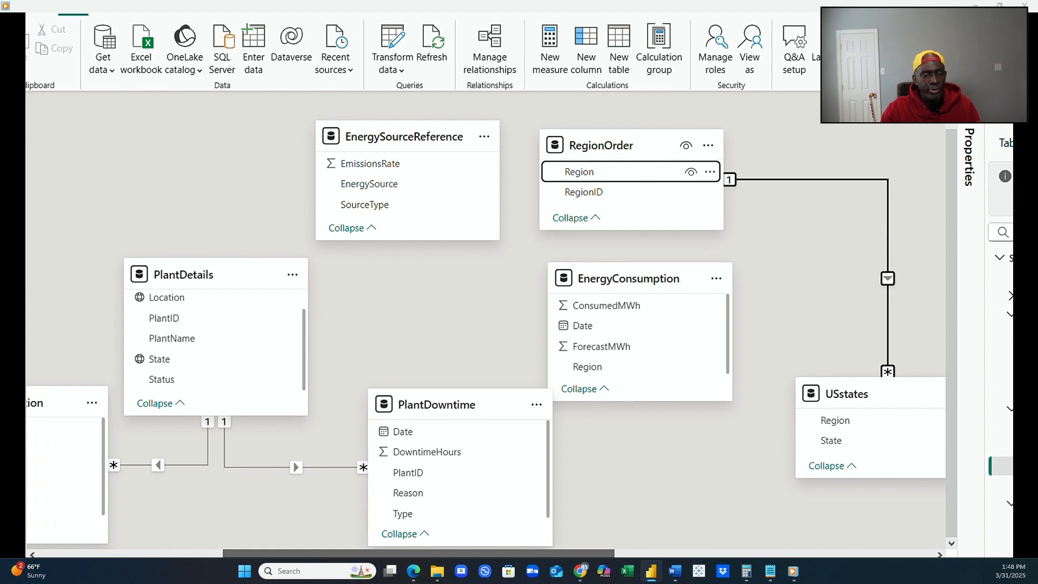
pyautogui.moveTo(576, 553); pyautogui.dragTo(577, 553)
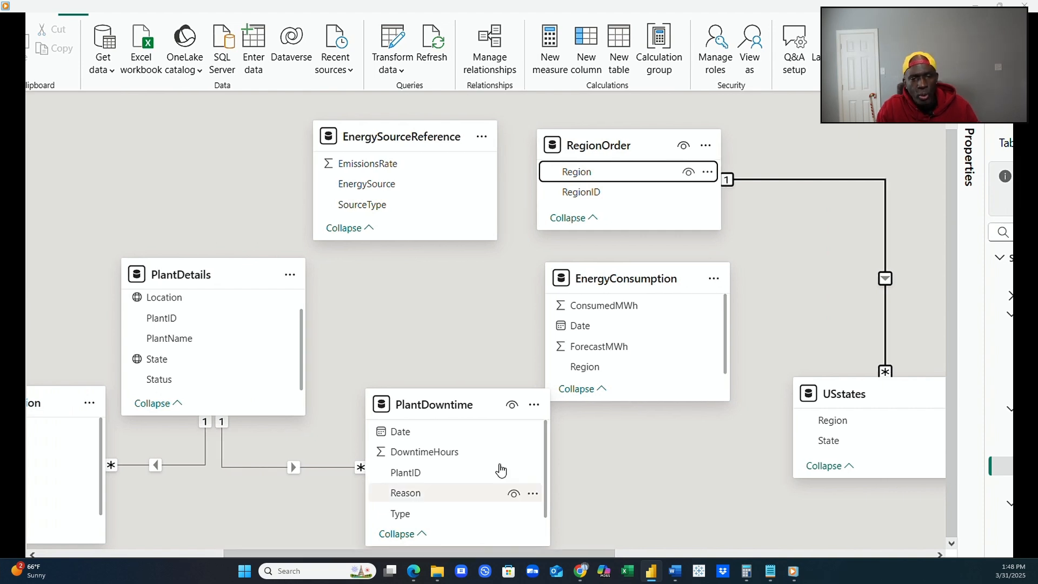
pyautogui.click(13, 138)
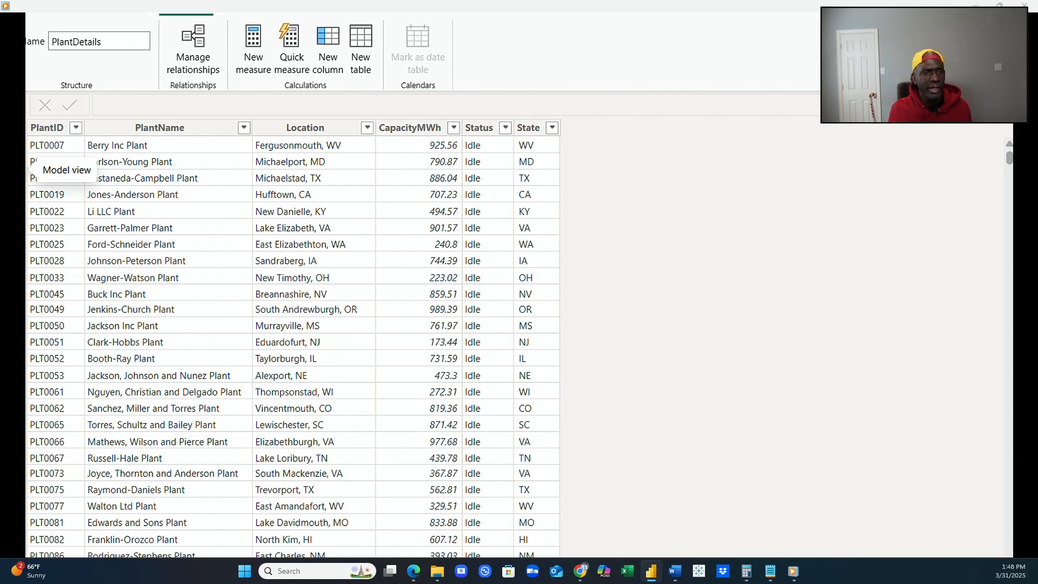
pyautogui.click(32, 170)
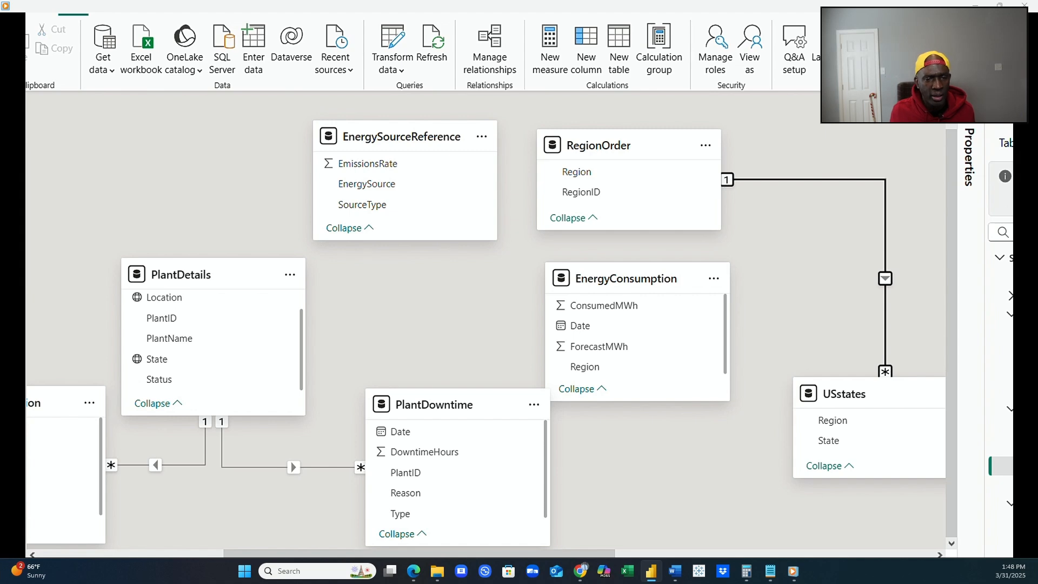
pyautogui.click(27, 144)
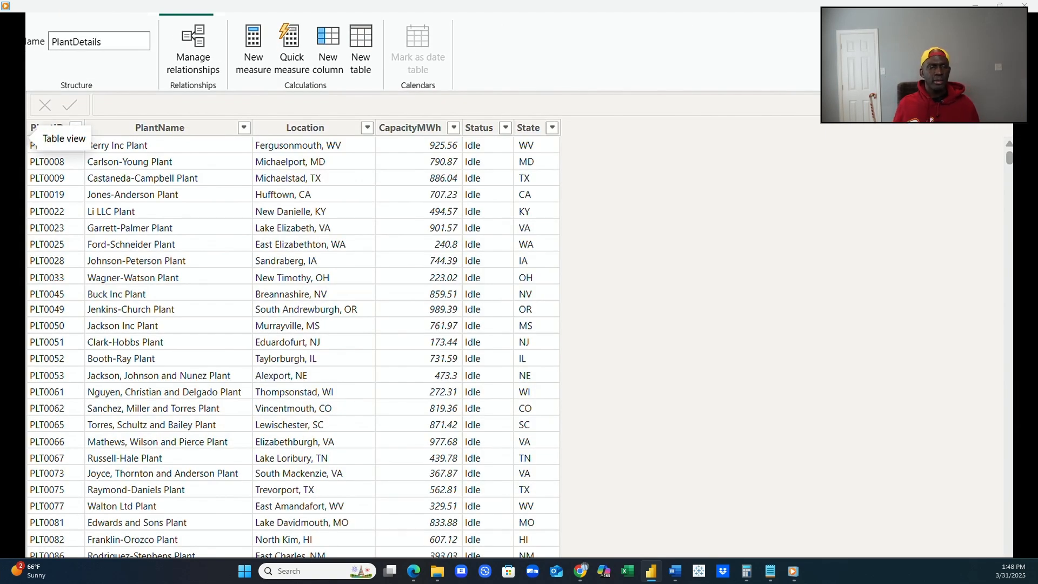
pyautogui.click(30, 168)
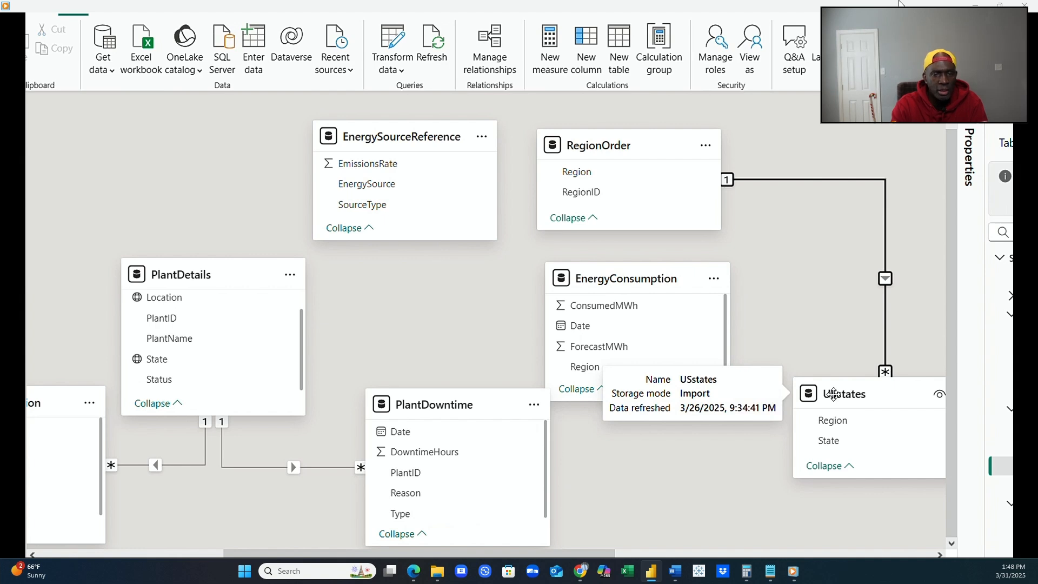
# Move USstates above PlantDetails, place RegionOrder beside it on the same level, and put EnergySourceReference to the lower right of EnergyConsumption.
pyautogui.moveTo(833, 394); pyautogui.dragTo(129, 124)
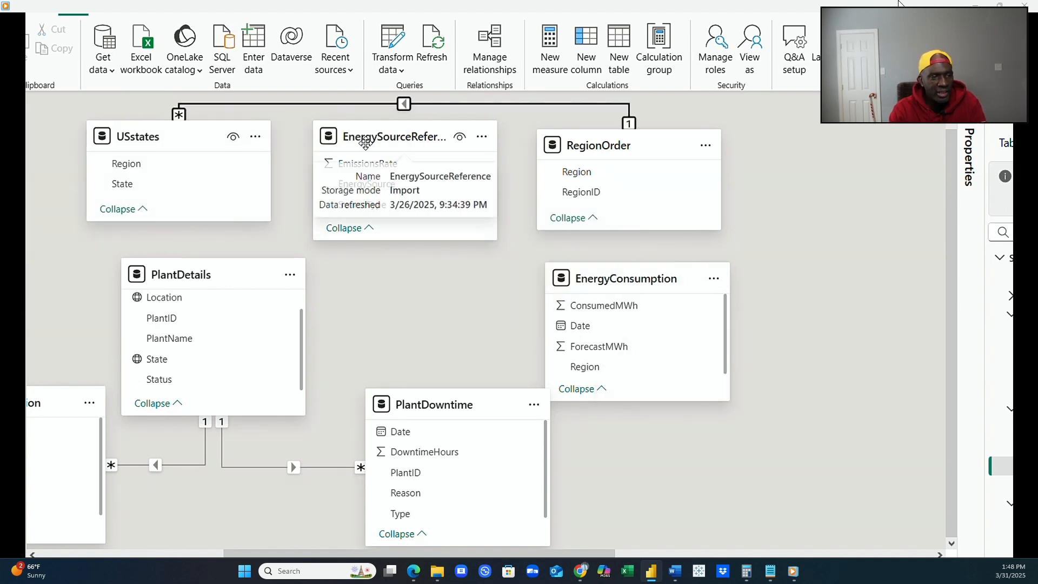
pyautogui.moveTo(366, 142); pyautogui.dragTo(805, 361)
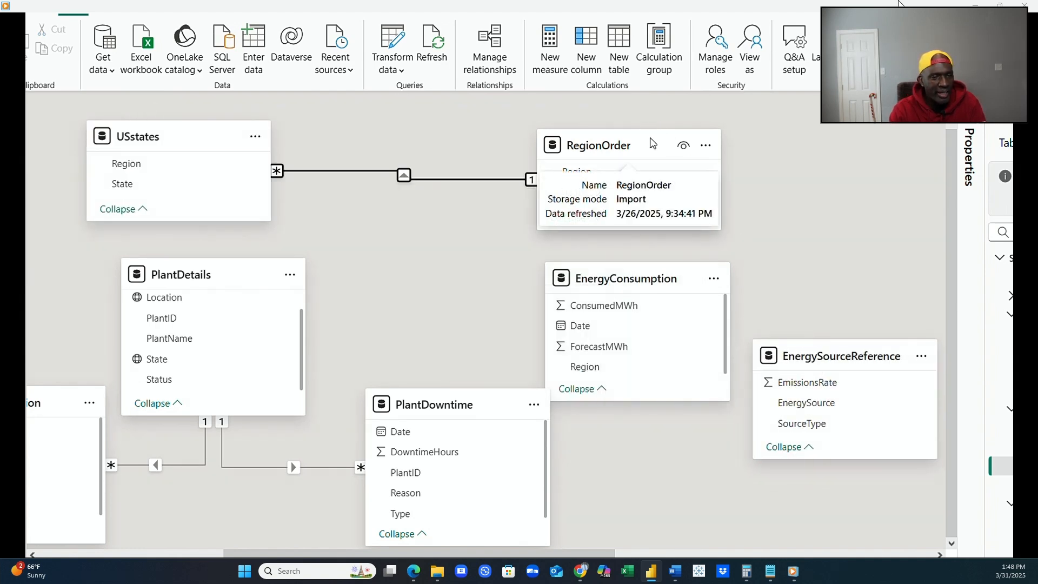
pyautogui.moveTo(652, 143); pyautogui.dragTo(505, 134)
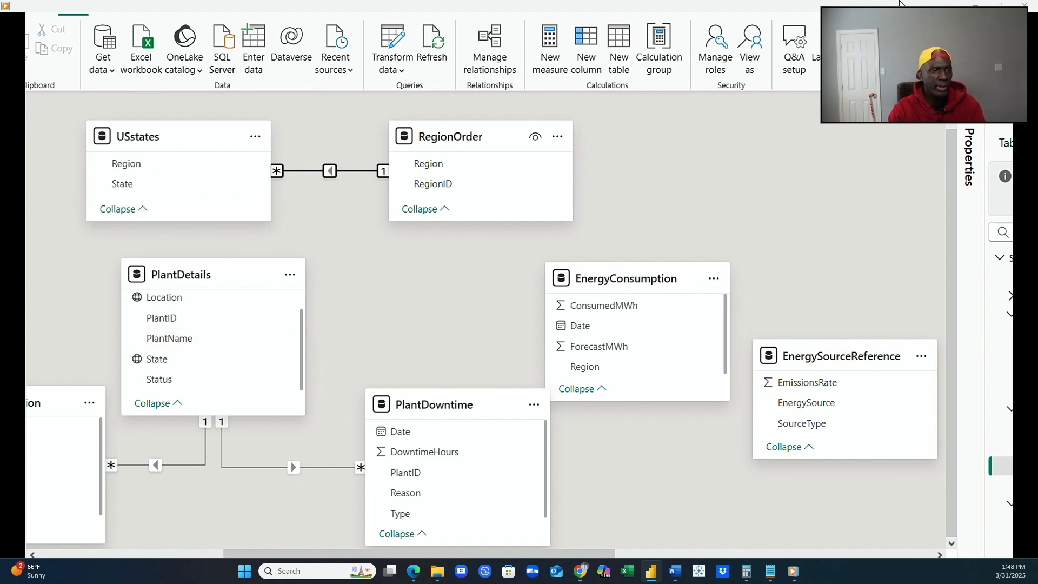
# Examine the states and their assigned regions in the USstates table, comparing them with the model diagram.
pyautogui.click(12, 142)
pyautogui.click(1027, 318)
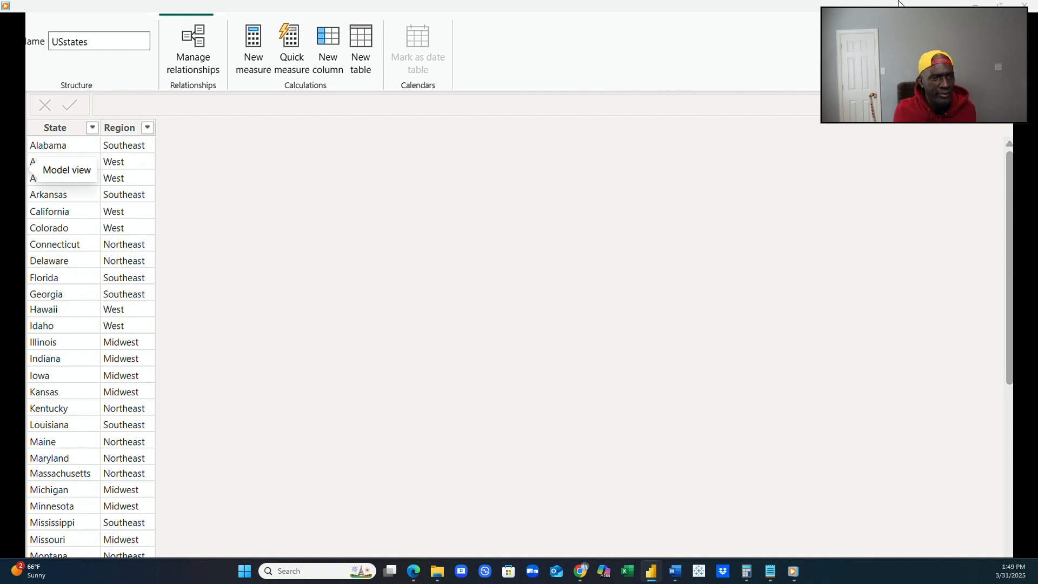
pyautogui.click(13, 163)
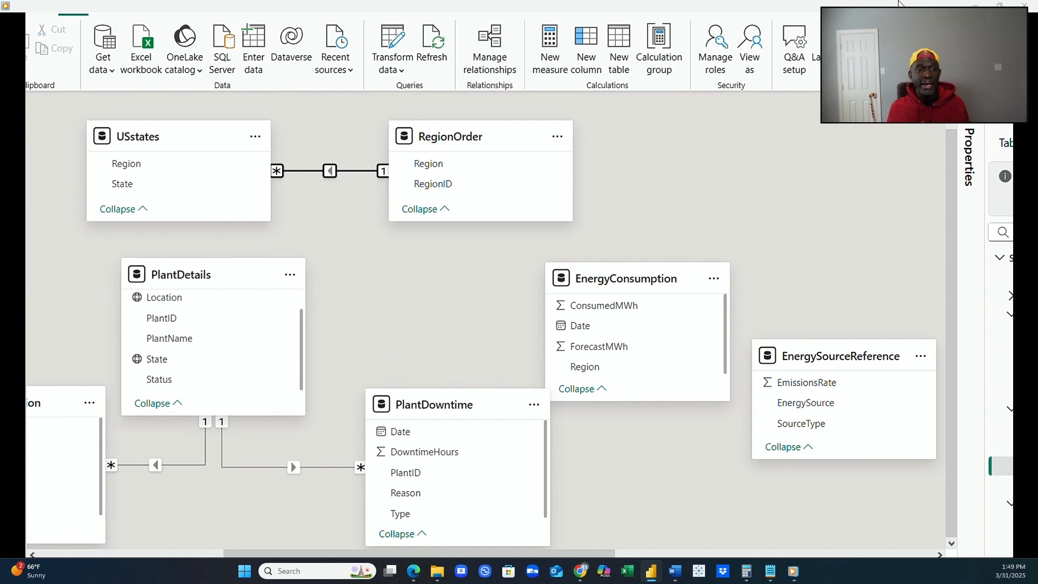
pyautogui.click(14, 133)
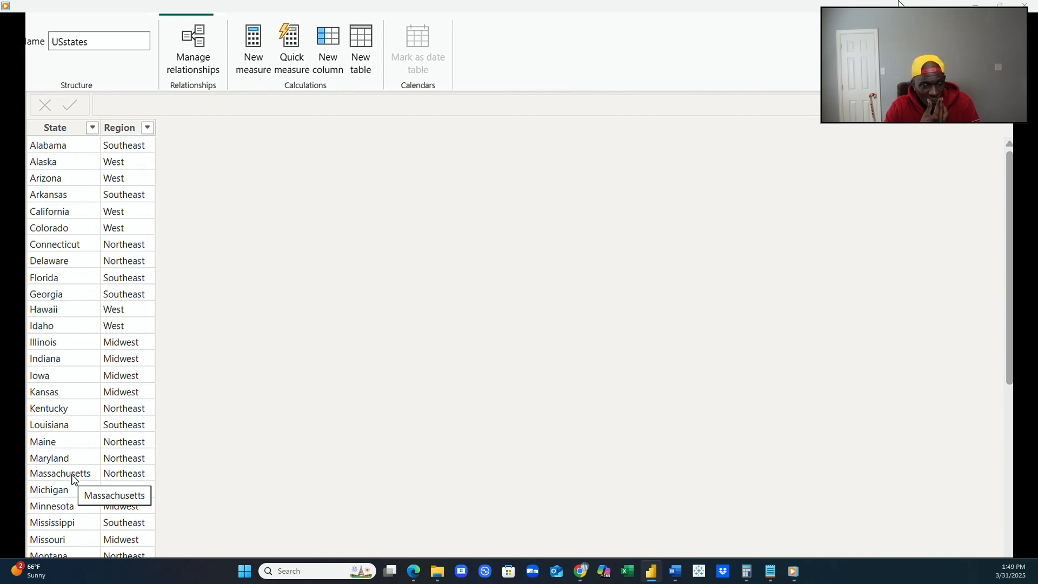
pyautogui.scroll(-7, 75, 503)
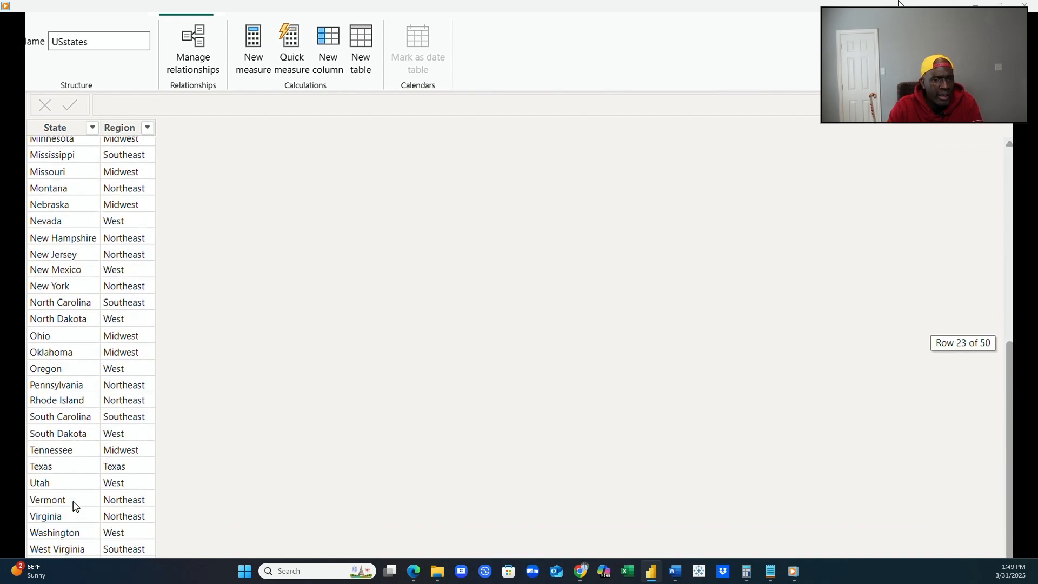
pyautogui.scroll(5, 73, 503)
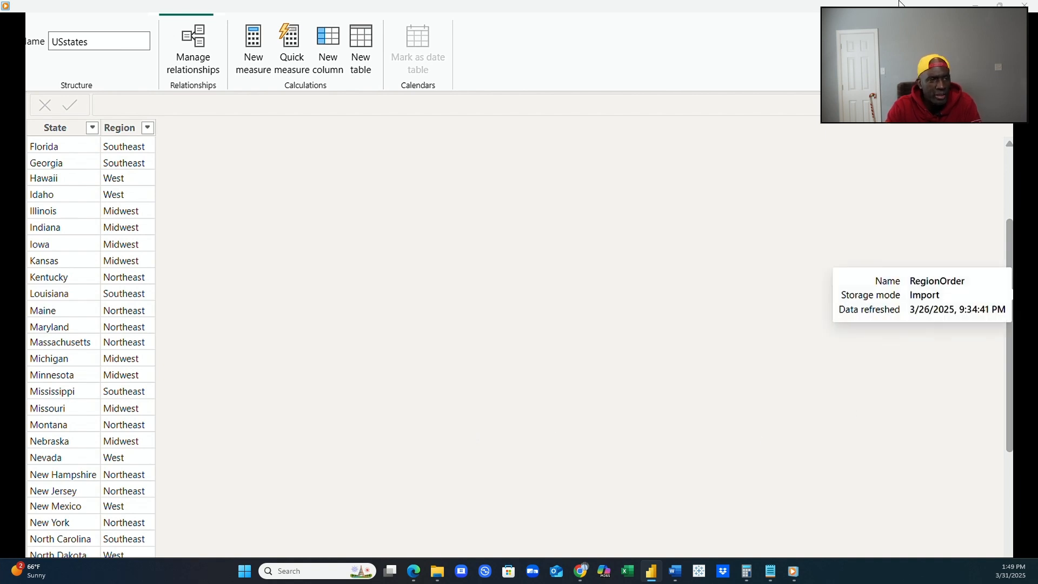
# Review the data in the RegionOrder, PlantDowntime, PlantDetails, EnergySourceReference, EnergyGeneration and EnergyConsumption tables for columns that can be related.
pyautogui.click(1021, 295)
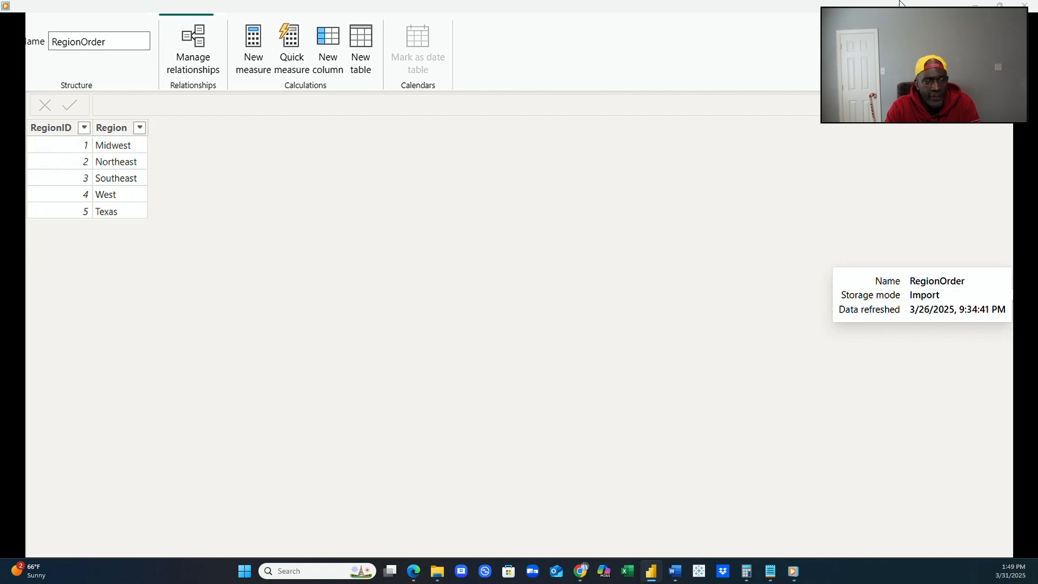
pyautogui.click(1020, 275)
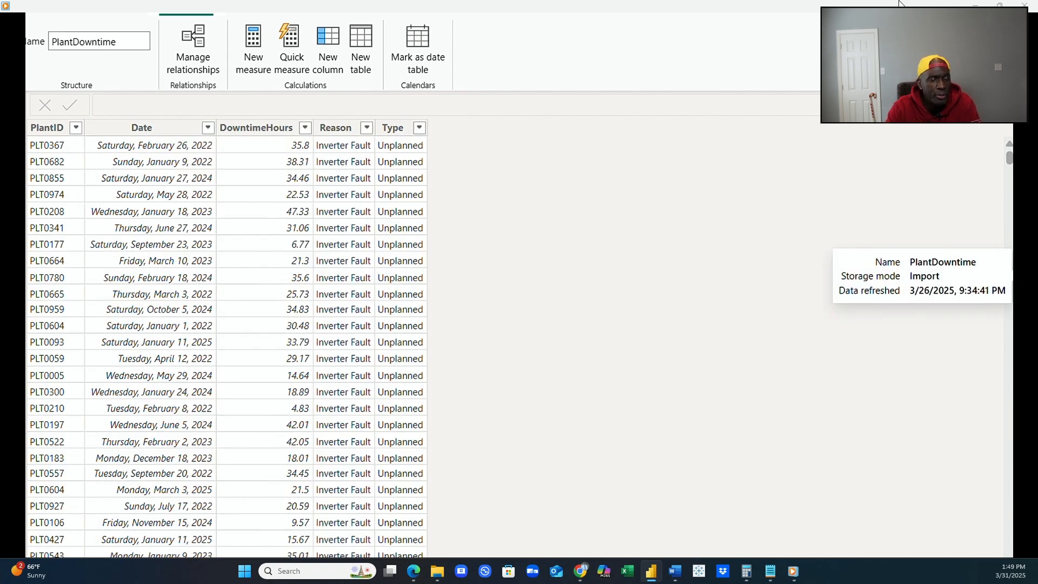
pyautogui.click(1021, 257)
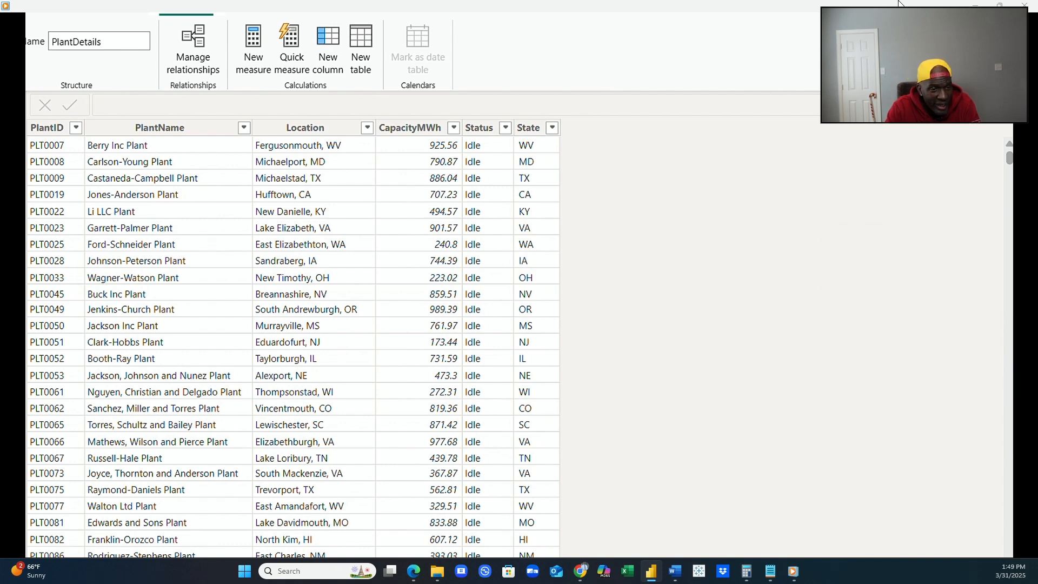
pyautogui.click(1021, 238)
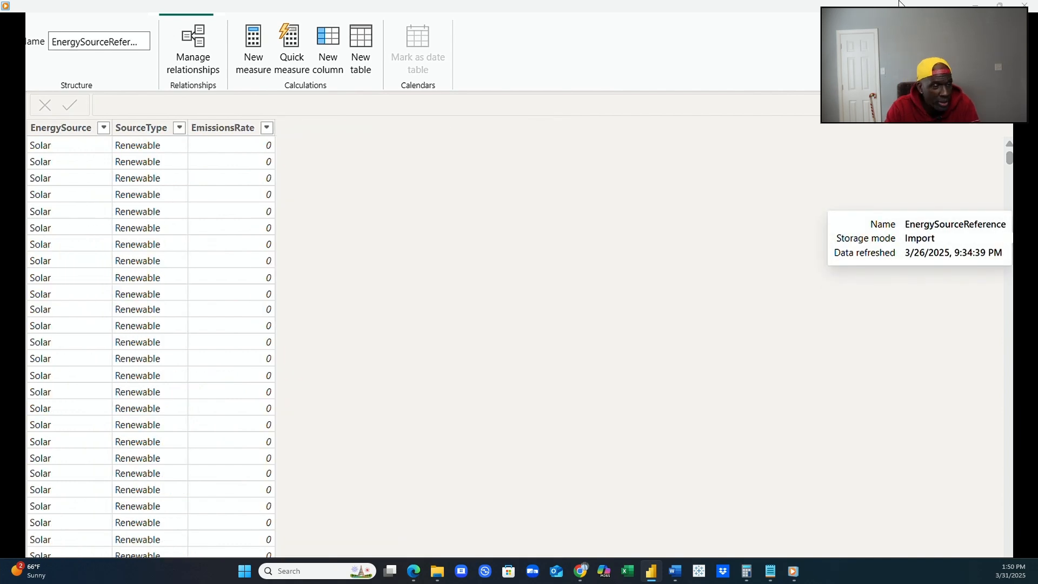
pyautogui.click(1020, 219)
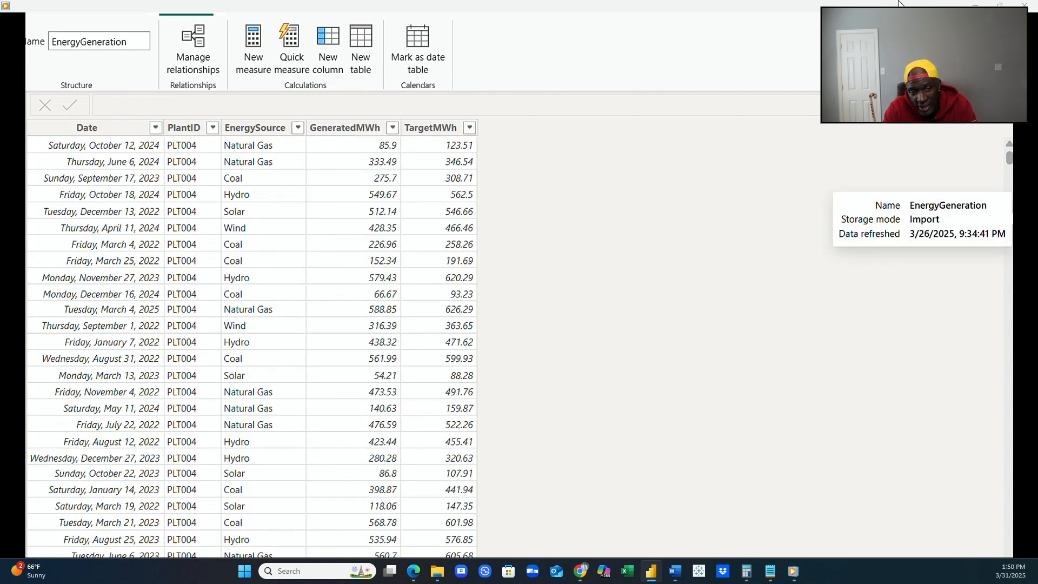
pyautogui.click(1021, 200)
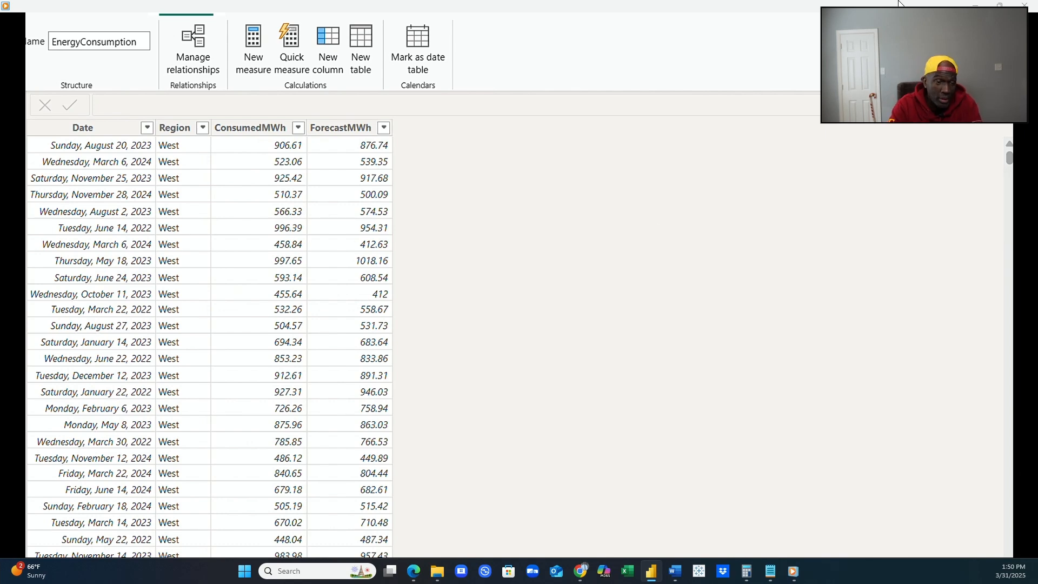
# Compare the EnergyConsumption data with the model diagram and bring USstates, RegionOrder and EnergyConsumption into view in the diagram.
pyautogui.click(13, 163)
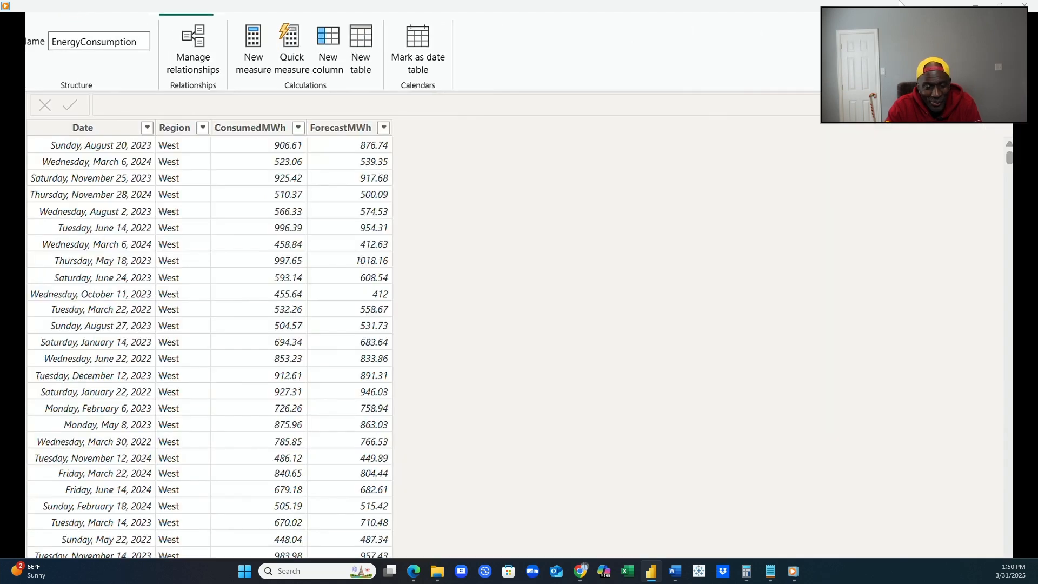
pyautogui.click(13, 142)
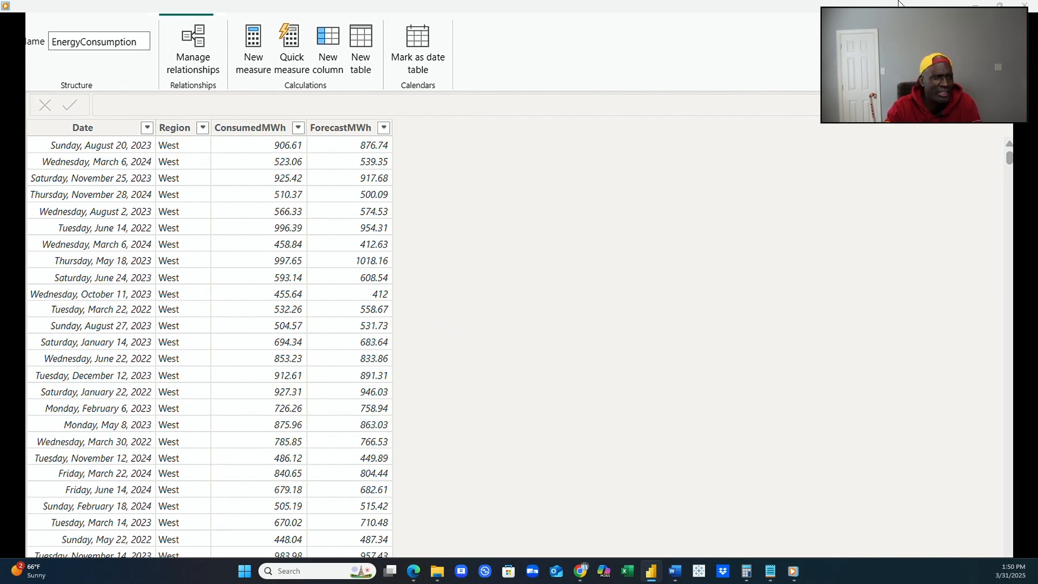
pyautogui.click(13, 168)
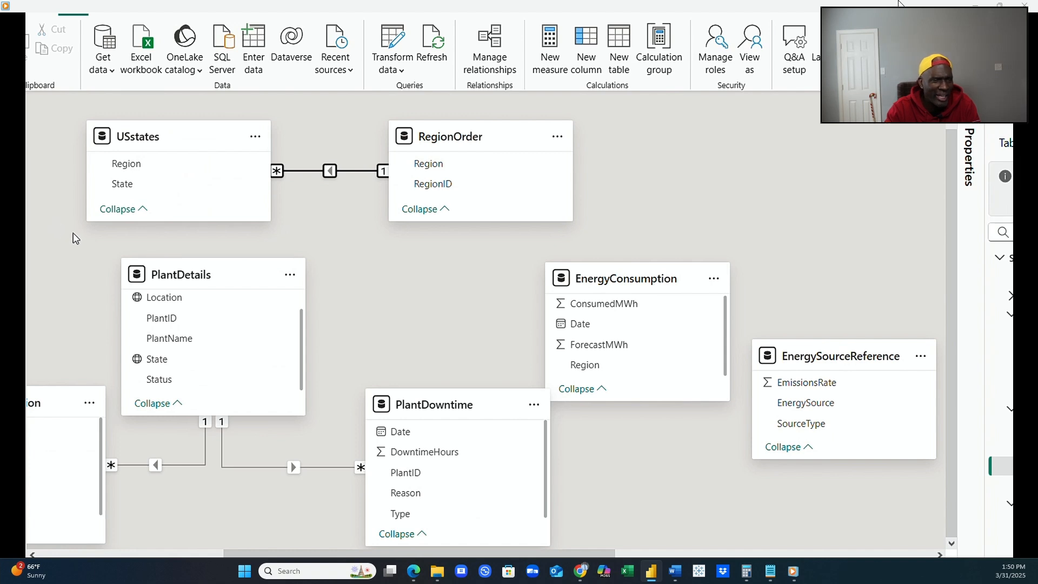
pyautogui.moveTo(296, 554); pyautogui.dragTo(239, 546)
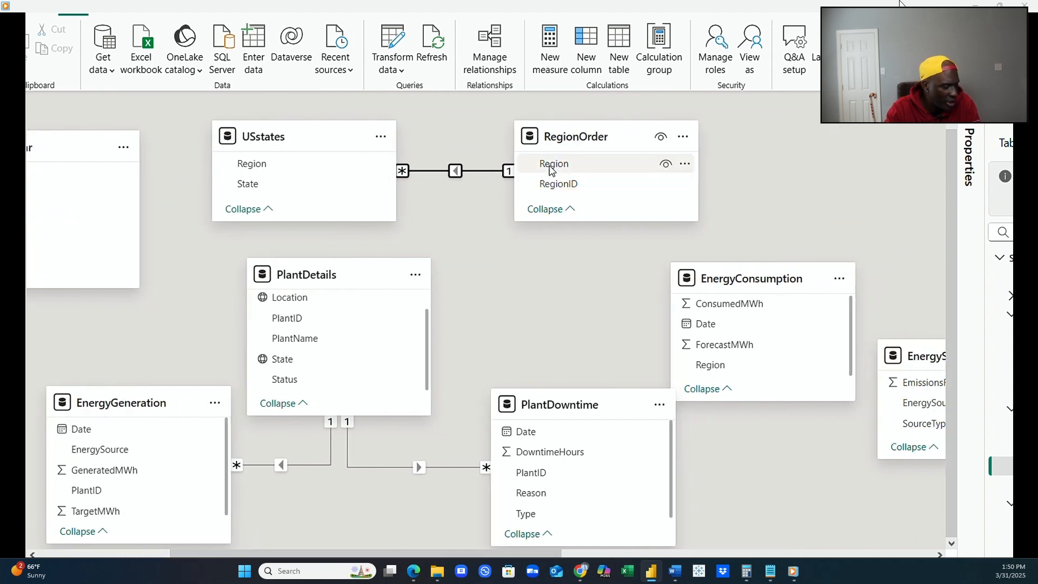
# Create an active one-to-many relationship from RegionOrder's Region to EnergyConsumption's Region with single cross-filter direction.
pyautogui.moveTo(551, 169); pyautogui.dragTo(702, 366)
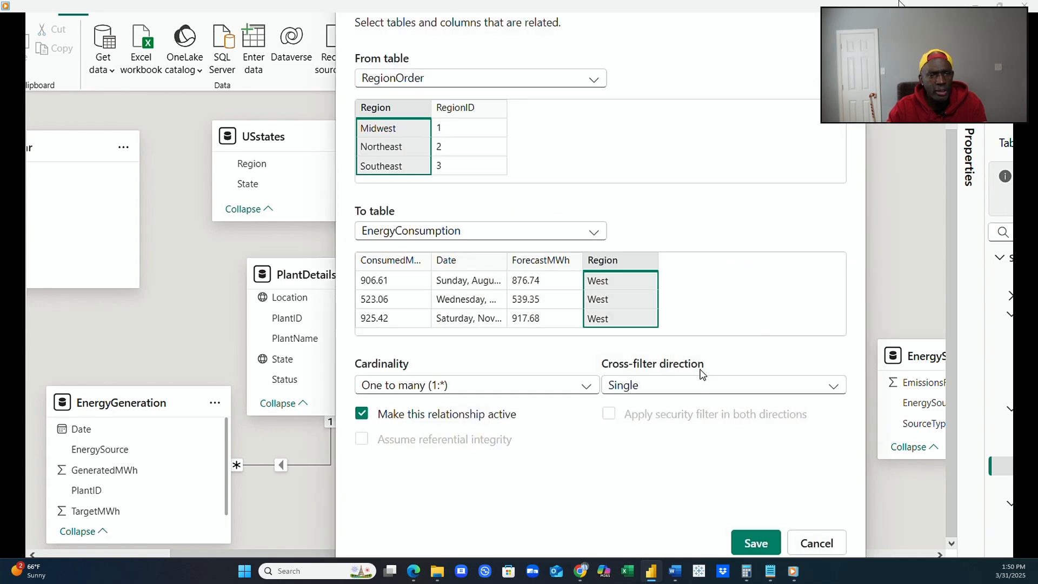
pyautogui.click(757, 543)
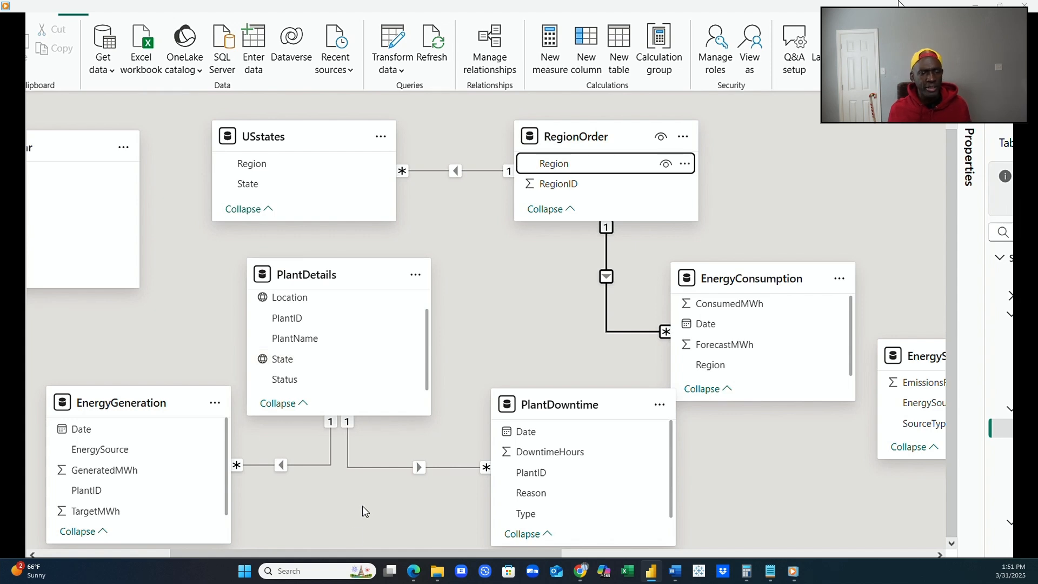
# Move _calendar below EnergyConsumption and place EnergySourceReference beside USstates, above EnergyGeneration.
pyautogui.moveTo(334, 554); pyautogui.dragTo(522, 551)
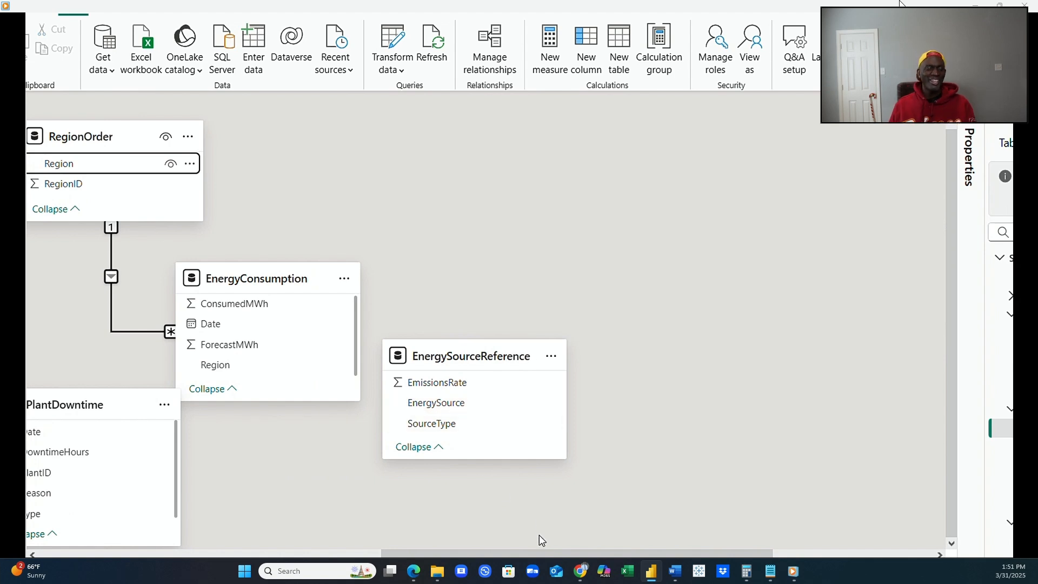
pyautogui.moveTo(540, 552); pyautogui.dragTo(486, 557)
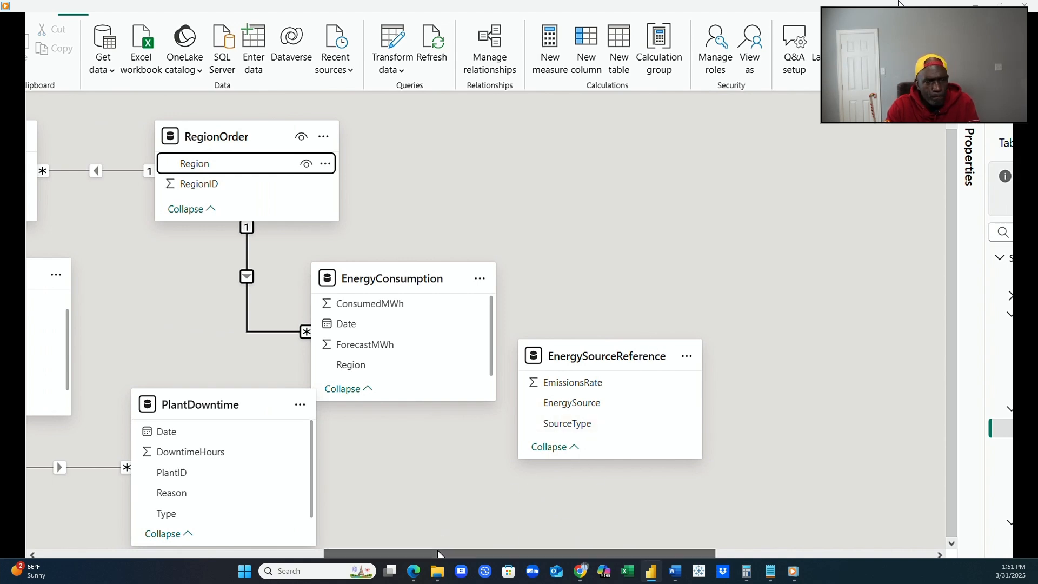
pyautogui.moveTo(437, 554); pyautogui.dragTo(377, 556)
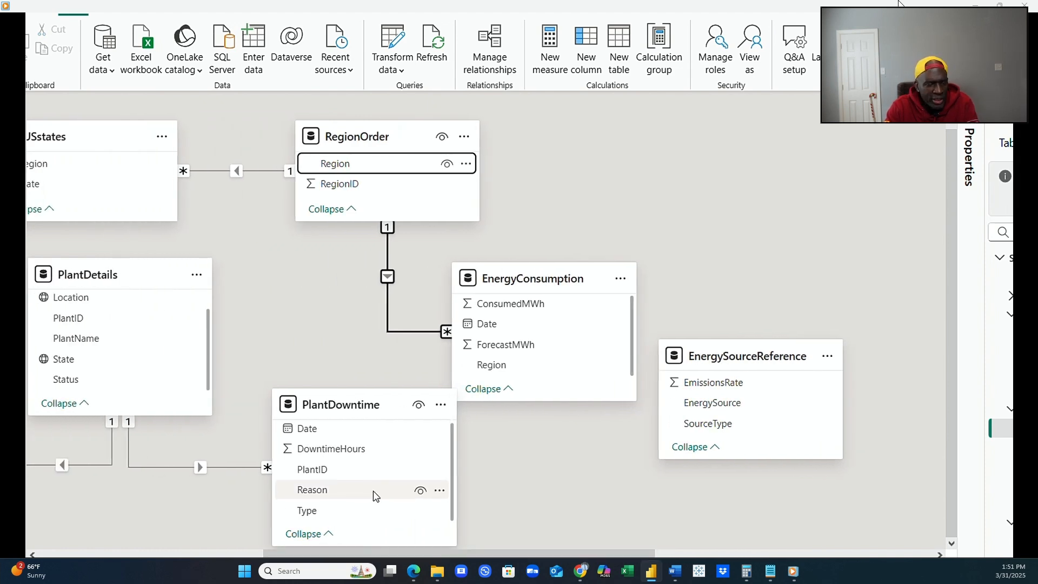
pyautogui.scroll(1, 507, 394)
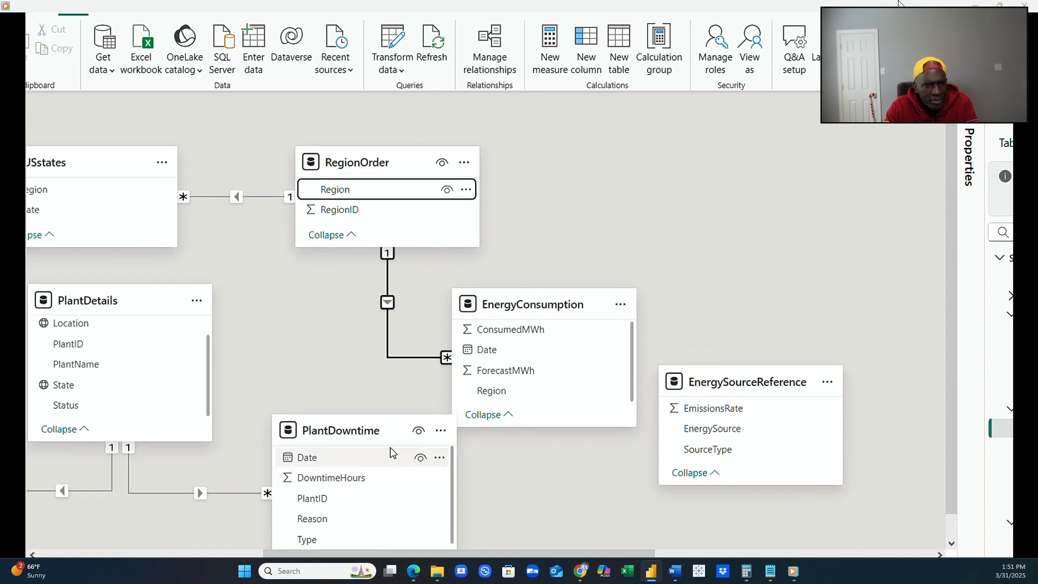
pyautogui.scroll(-1, 540, 387)
pyautogui.scroll(1, 398, 433)
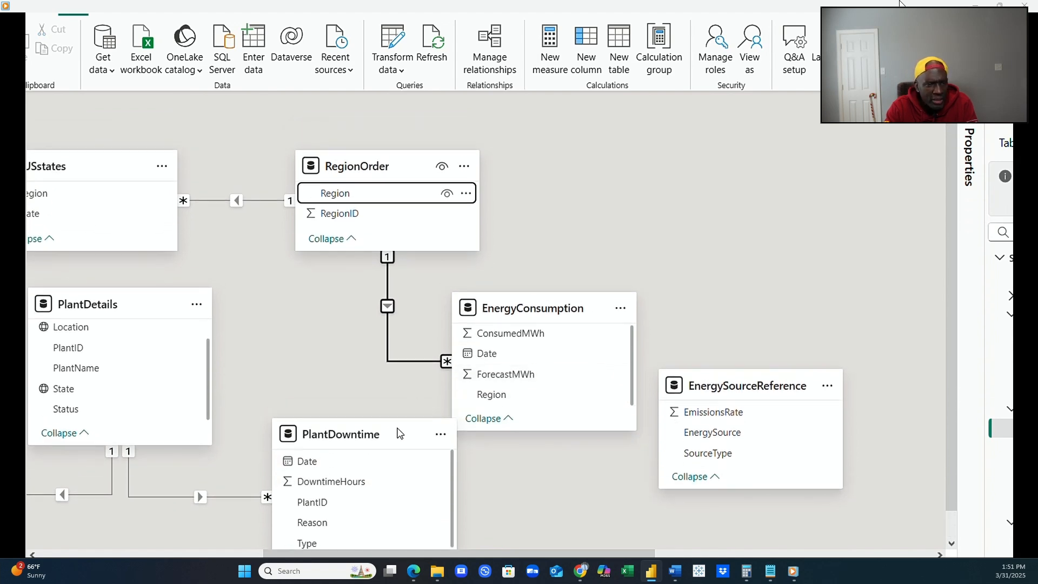
pyautogui.moveTo(394, 556); pyautogui.dragTo(278, 555)
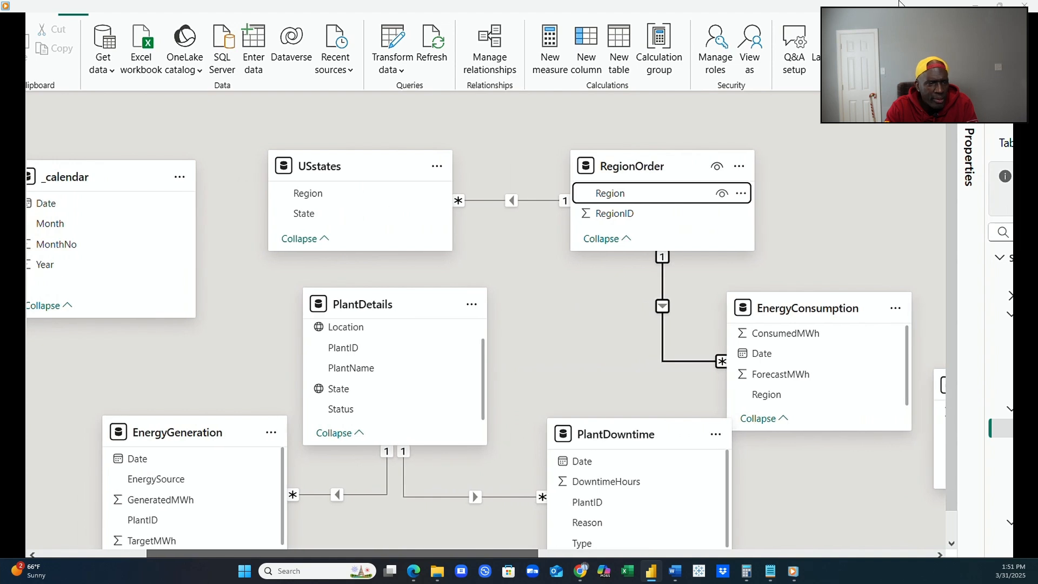
pyautogui.moveTo(279, 555); pyautogui.dragTo(383, 555)
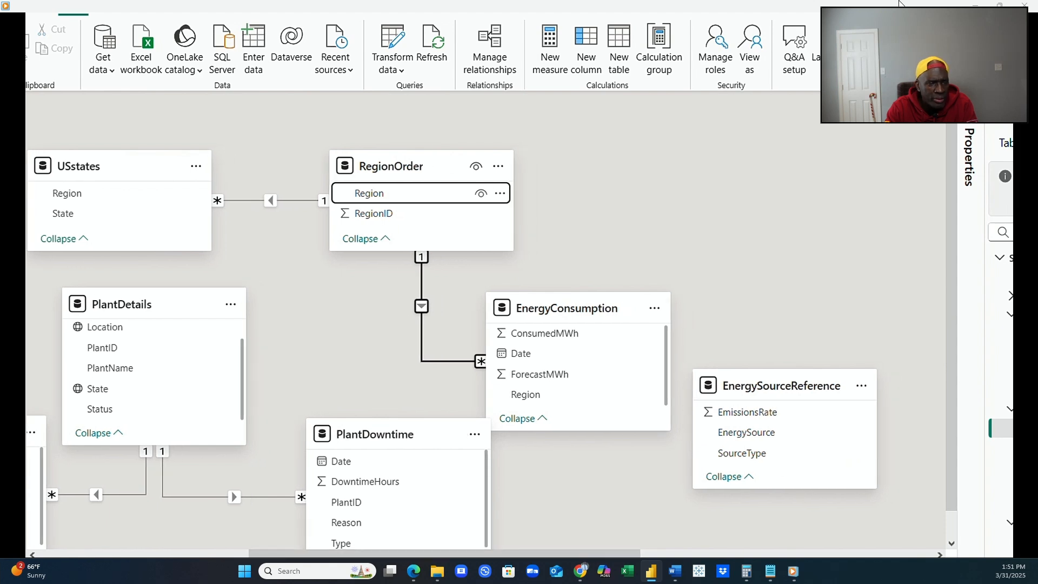
pyautogui.moveTo(762, 387); pyautogui.dragTo(148, 468)
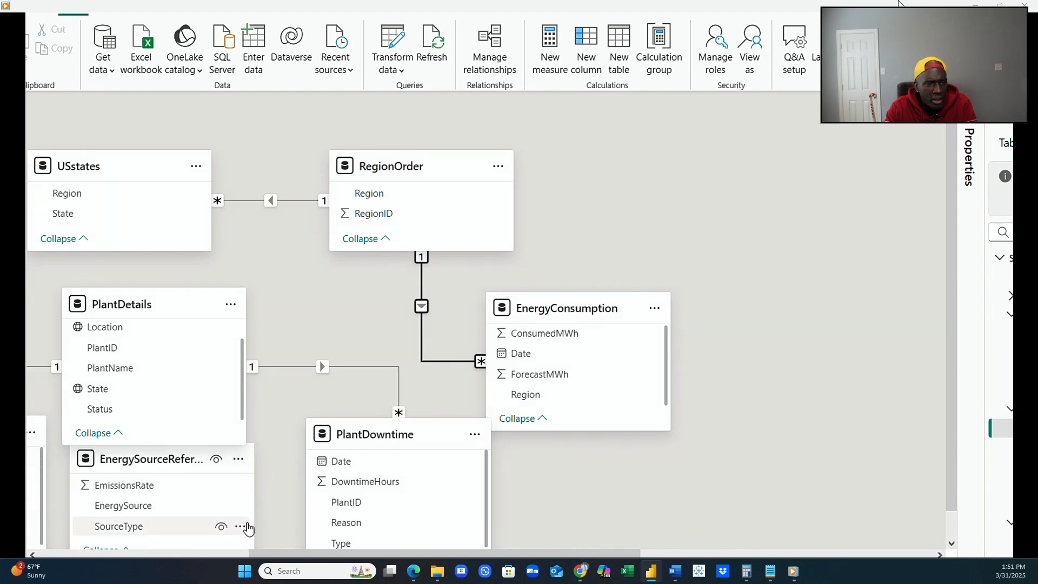
pyautogui.moveTo(274, 555); pyautogui.dragTo(153, 555)
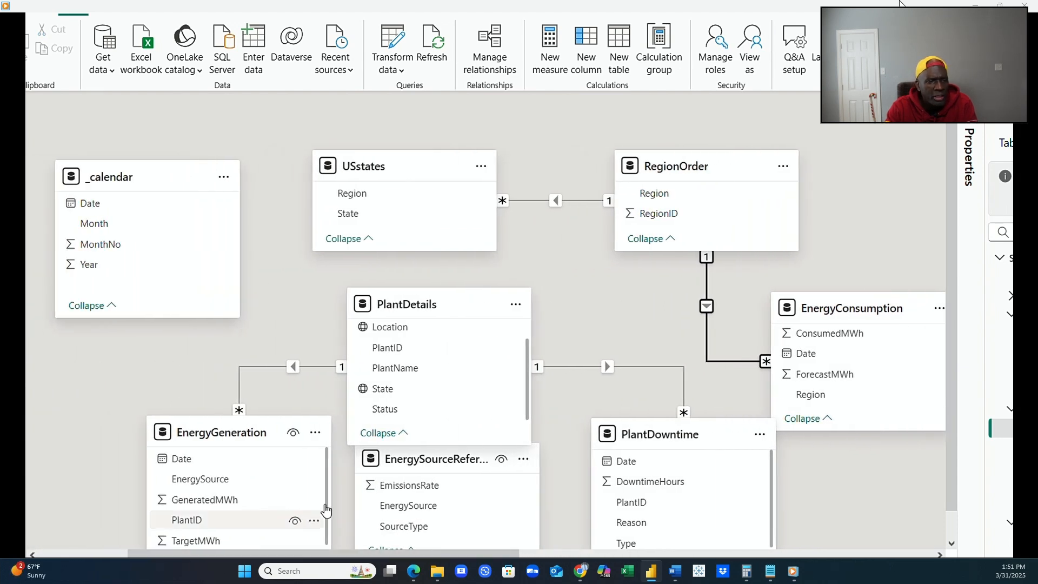
pyautogui.moveTo(156, 187); pyautogui.dragTo(897, 469)
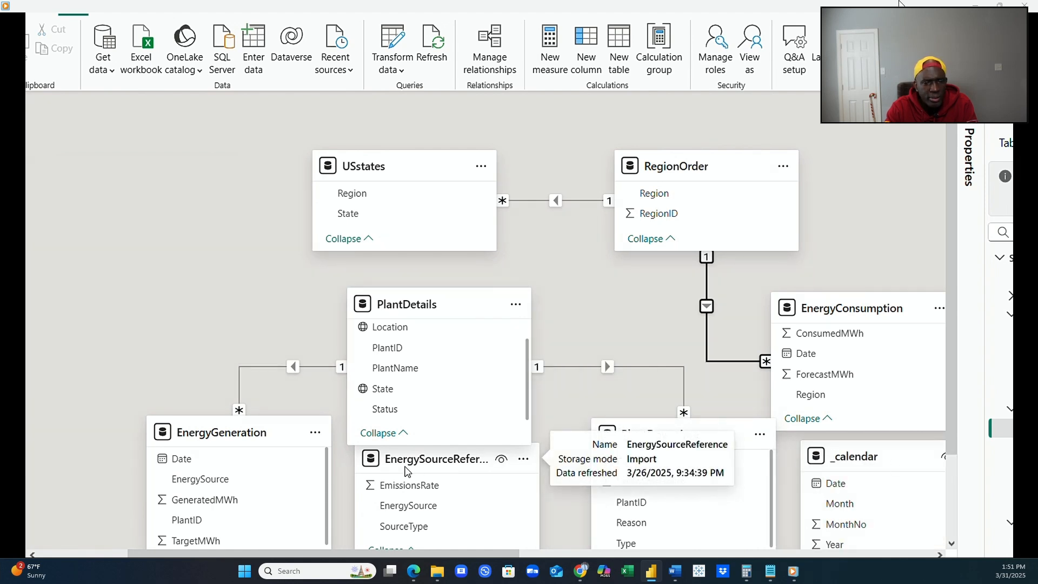
pyautogui.moveTo(407, 463); pyautogui.dragTo(153, 205)
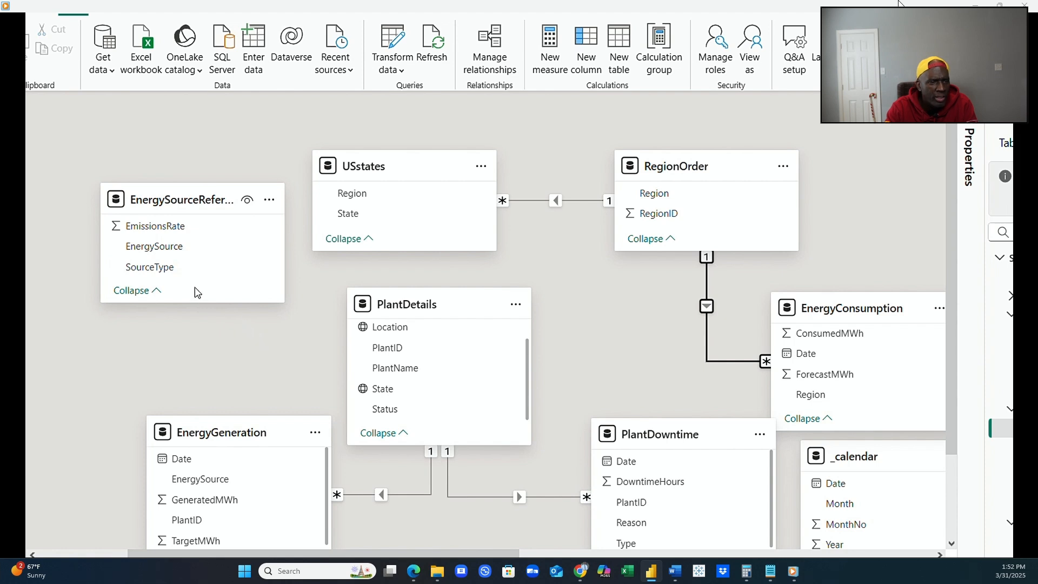
pyautogui.click(181, 249)
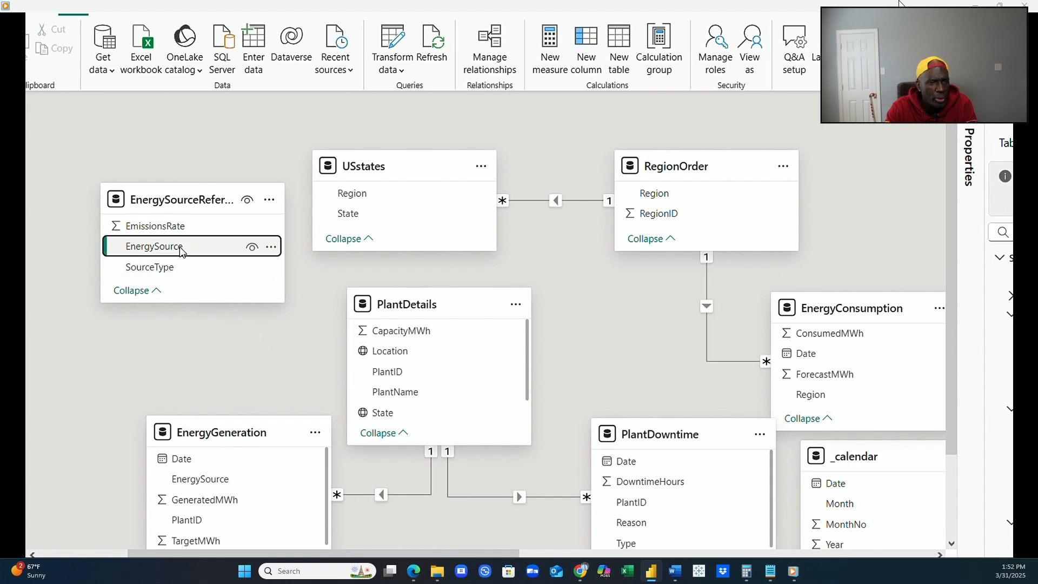
pyautogui.moveTo(181, 251); pyautogui.dragTo(215, 480)
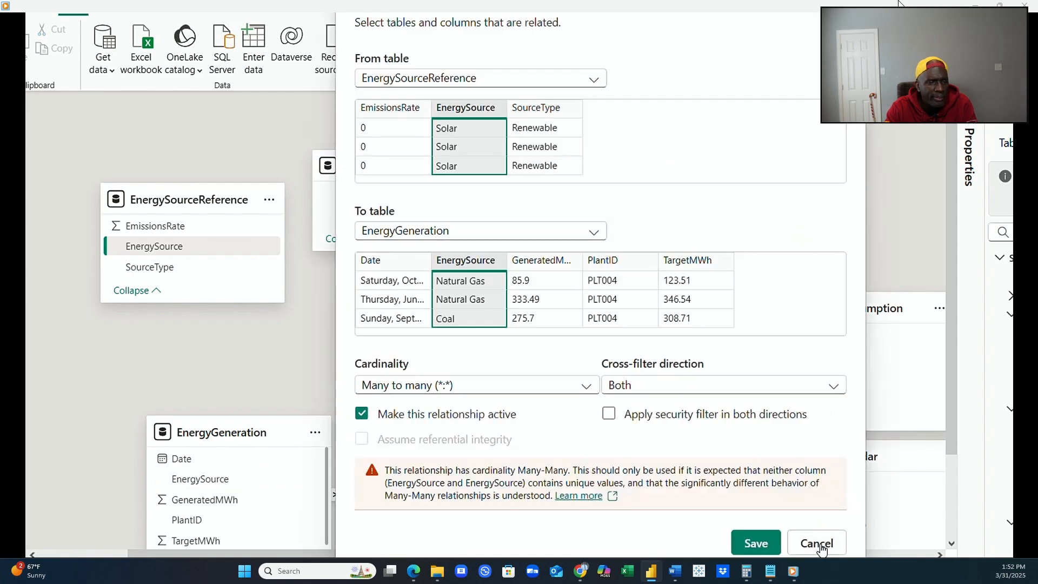
pyautogui.click(818, 545)
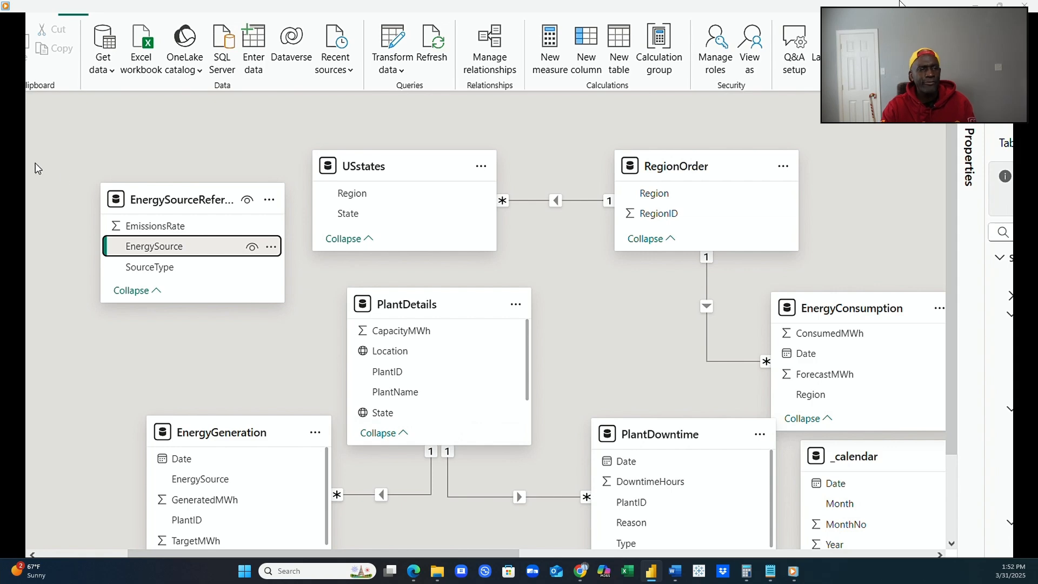
# Create an active one-to-many relationship from USstates' ShortState to PlantDetails' State with single cross-filter direction.
pyautogui.click(13, 141)
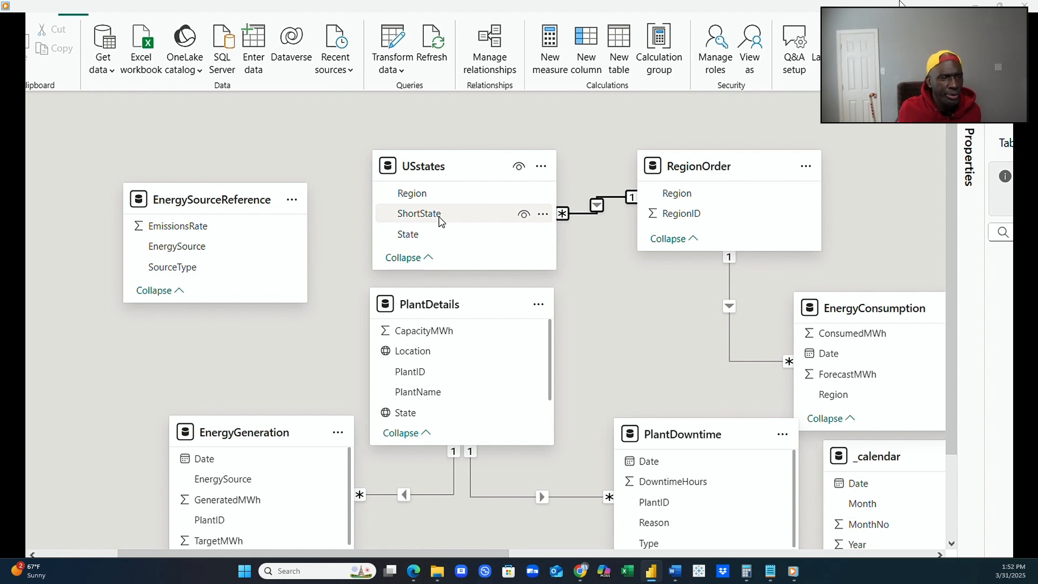
pyautogui.moveTo(441, 219); pyautogui.dragTo(444, 402)
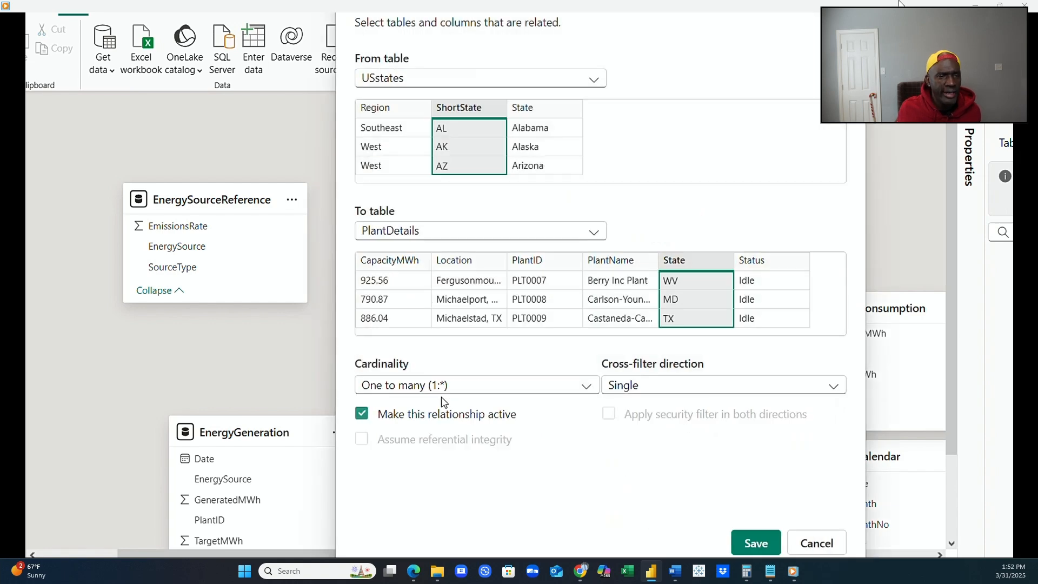
pyautogui.click(755, 543)
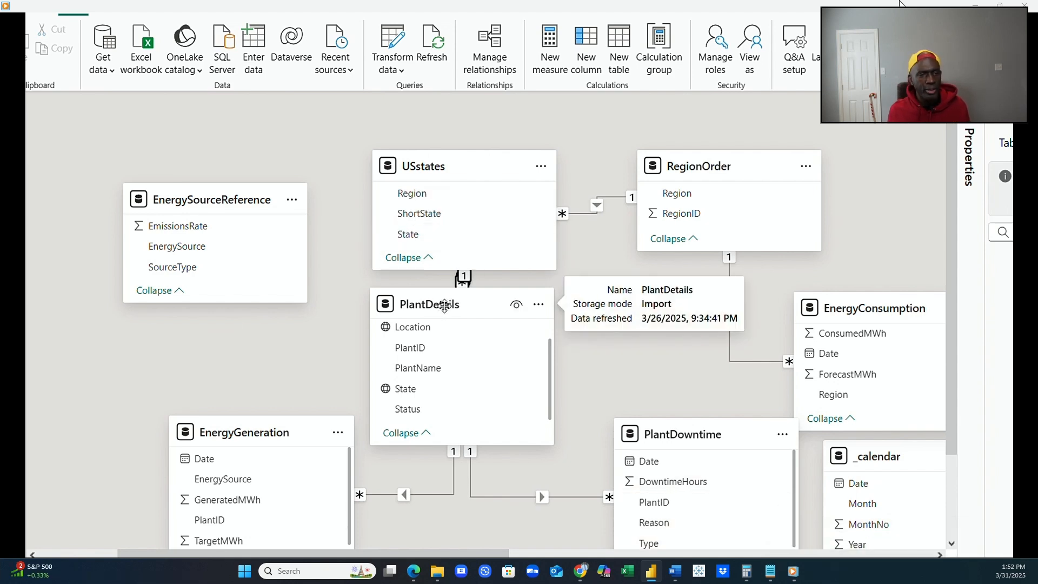
# Move PlantDetails further below USstates and shift EnergyConsumption slightly up, away from _calendar.
pyautogui.moveTo(446, 305); pyautogui.dragTo(472, 372)
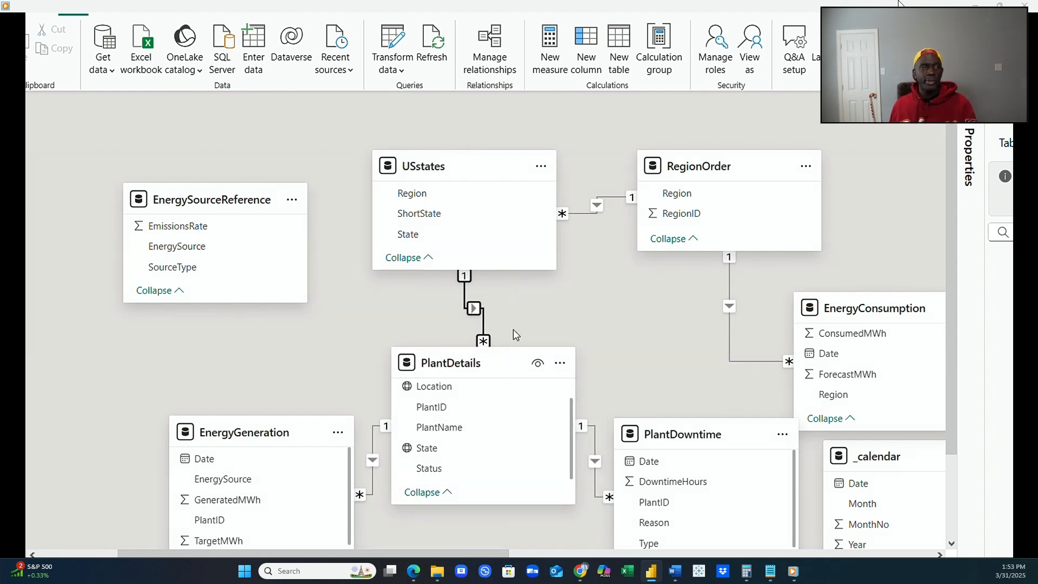
pyautogui.scroll(-2, 574, 315)
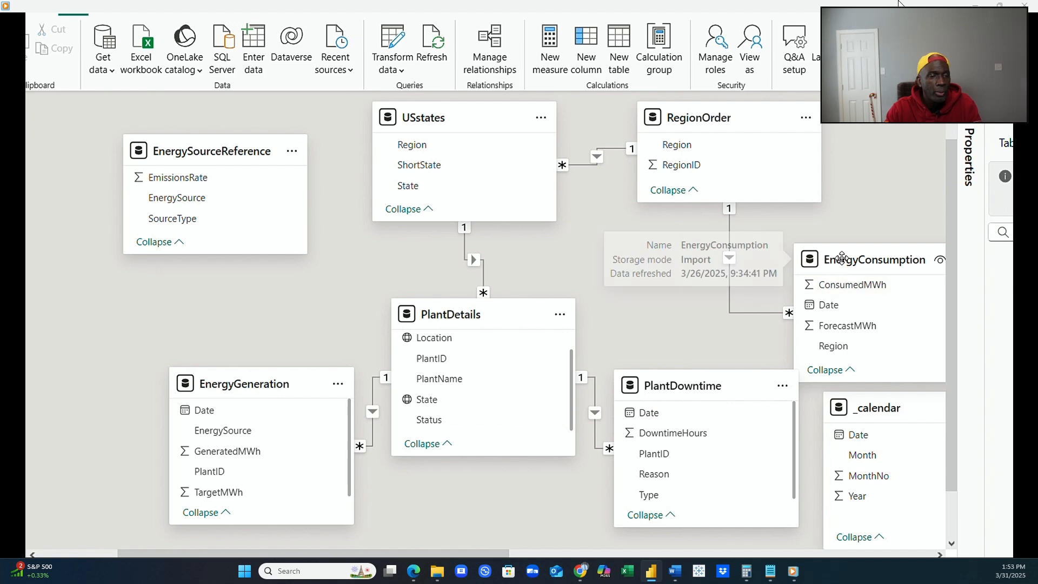
pyautogui.moveTo(844, 263); pyautogui.dragTo(853, 249)
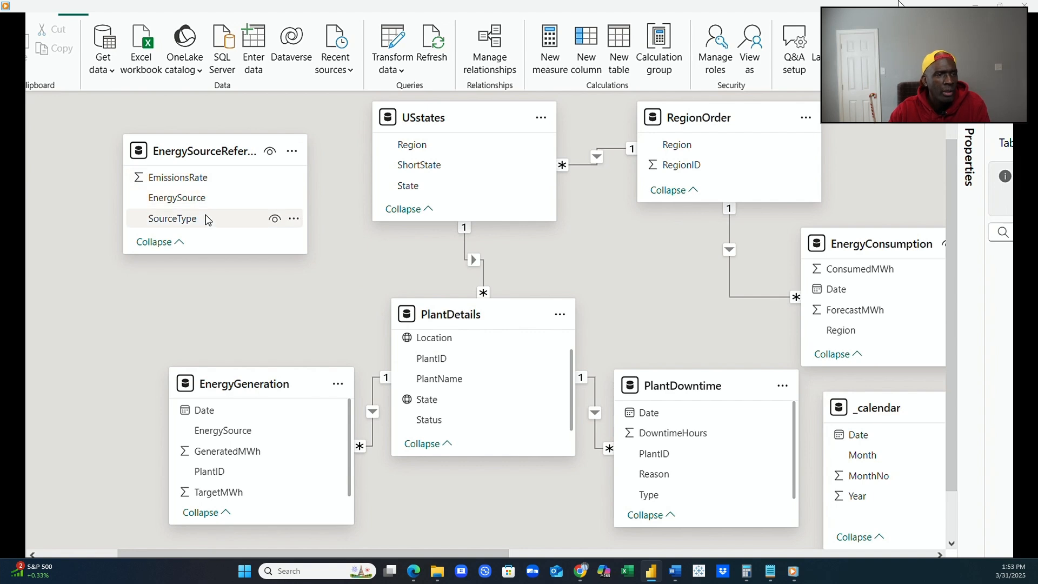
# Bring the distant SourceTypeRef table to just below EnergySourceReference and move EnergyGeneration down to make room for it.
pyautogui.moveTo(291, 397)
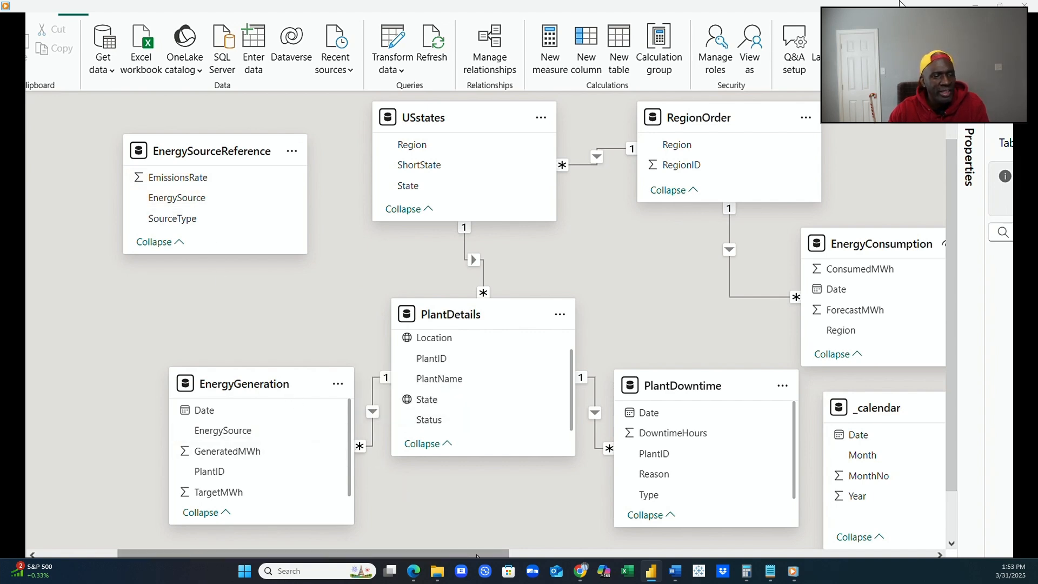
pyautogui.moveTo(479, 555); pyautogui.dragTo(878, 555)
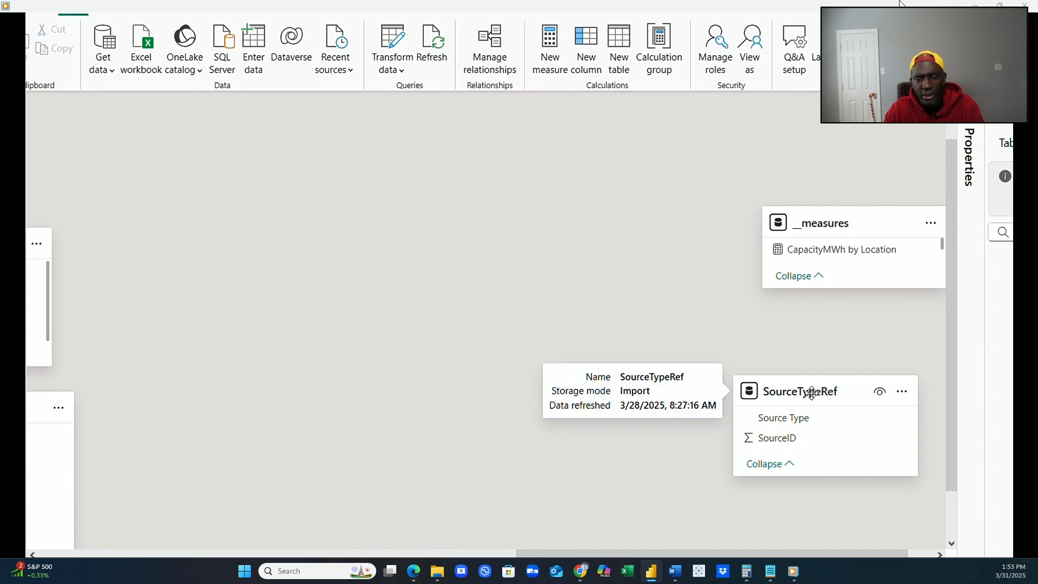
pyautogui.moveTo(825, 391); pyautogui.dragTo(252, 390)
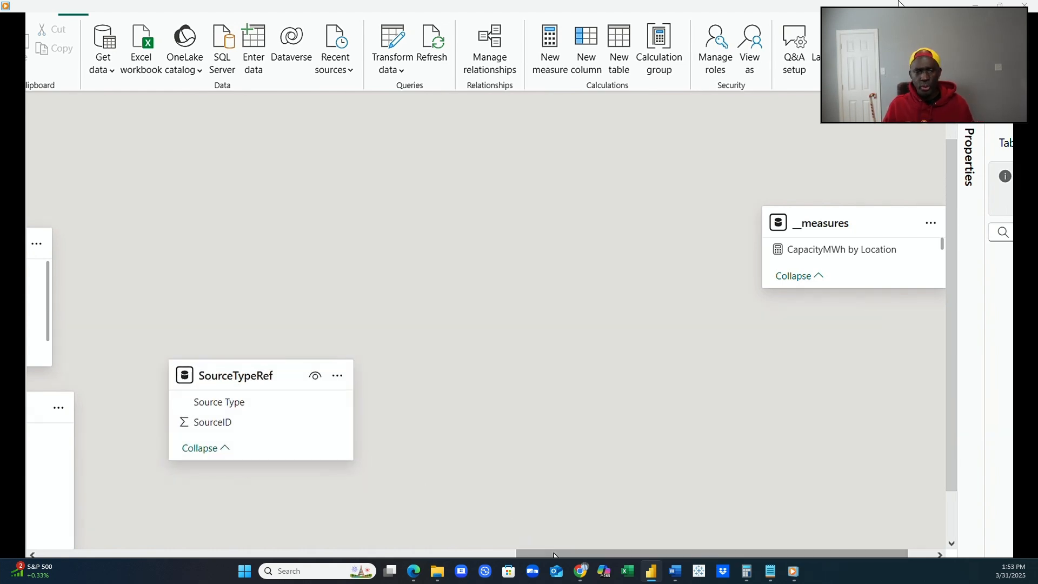
pyautogui.moveTo(527, 554); pyautogui.dragTo(267, 554)
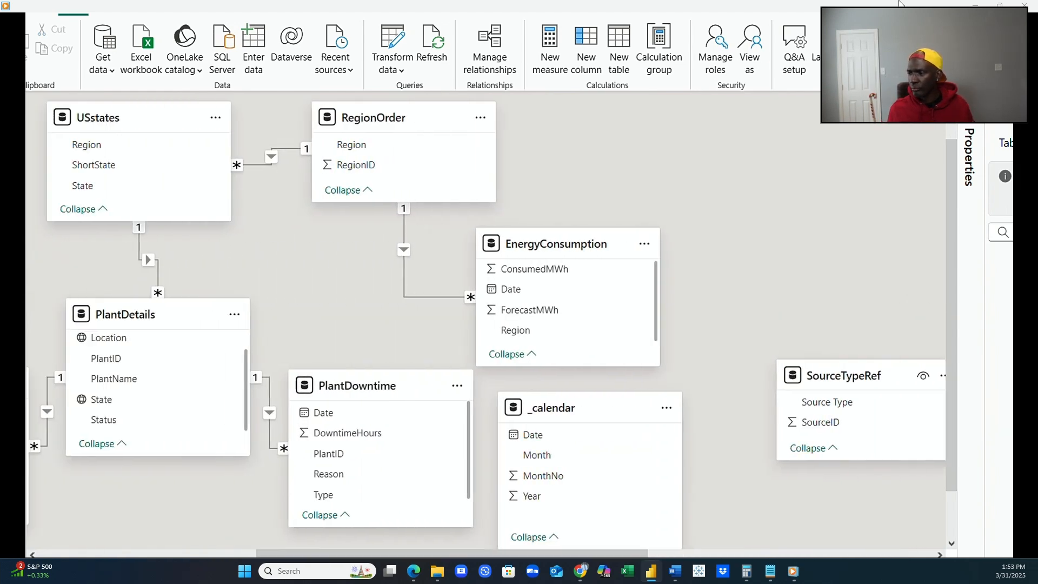
pyautogui.moveTo(808, 374); pyautogui.dragTo(126, 496)
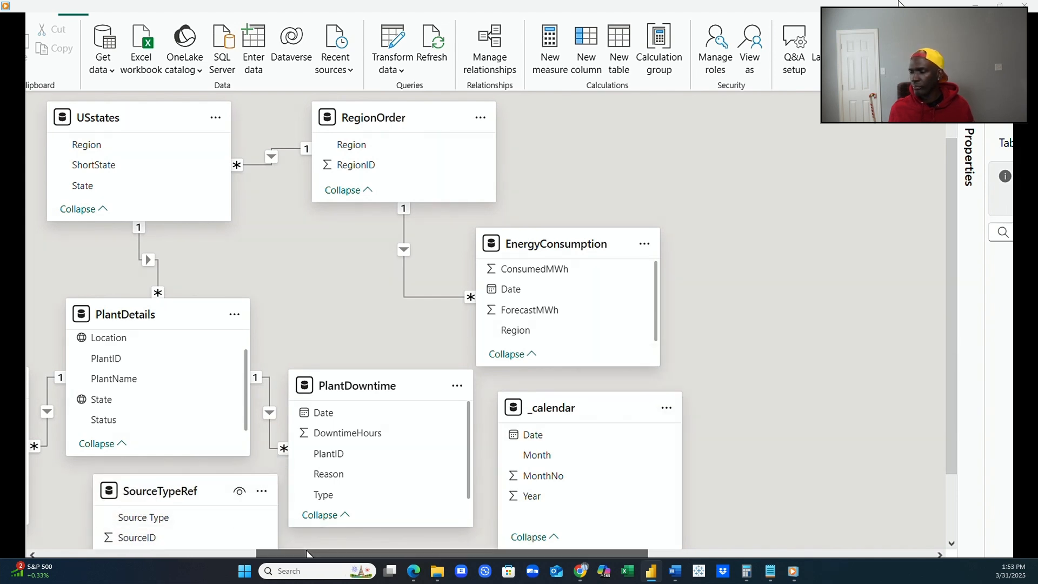
pyautogui.moveTo(254, 553); pyautogui.dragTo(115, 553)
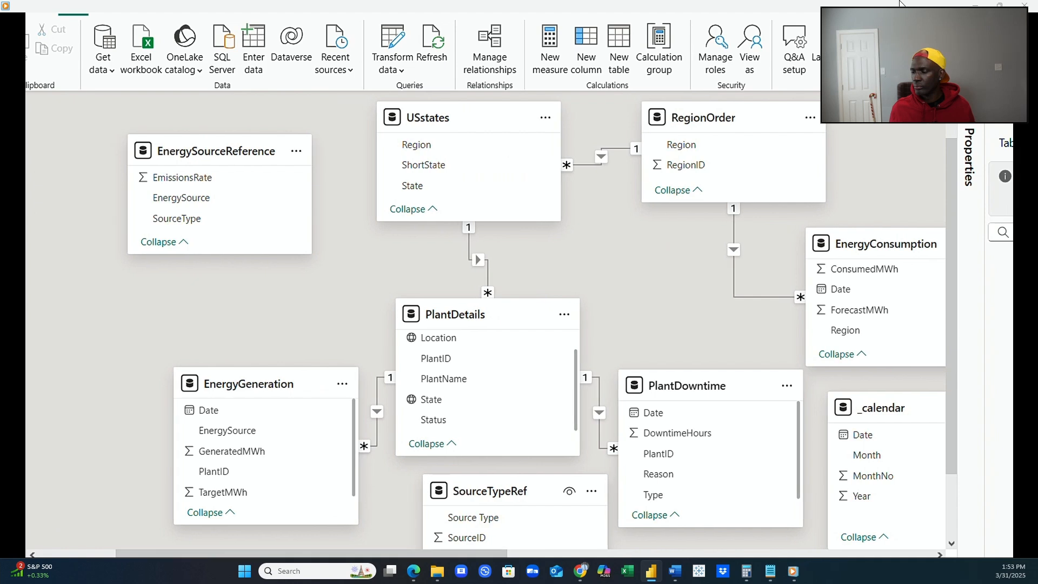
pyautogui.moveTo(466, 499); pyautogui.dragTo(65, 290)
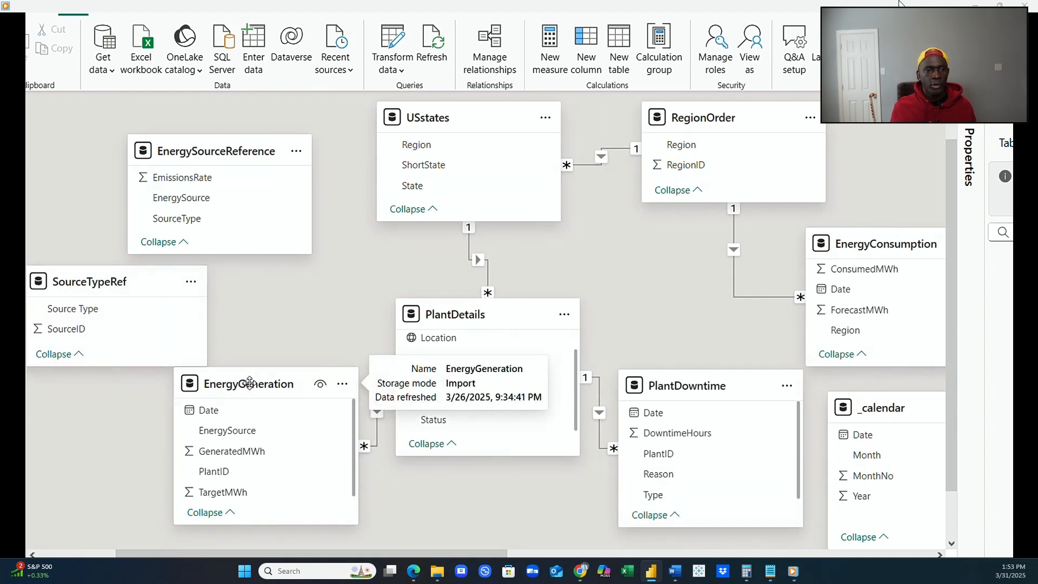
pyautogui.moveTo(252, 388); pyautogui.dragTo(266, 430)
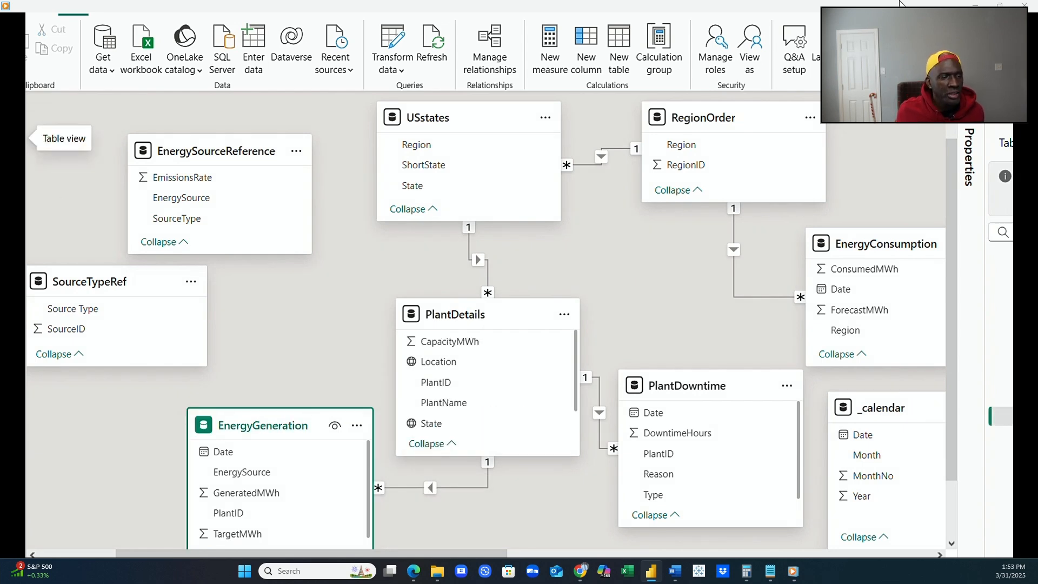
# Examine the EnergySourceReference table's data, focusing on the SourceType column.
pyautogui.click(13, 135)
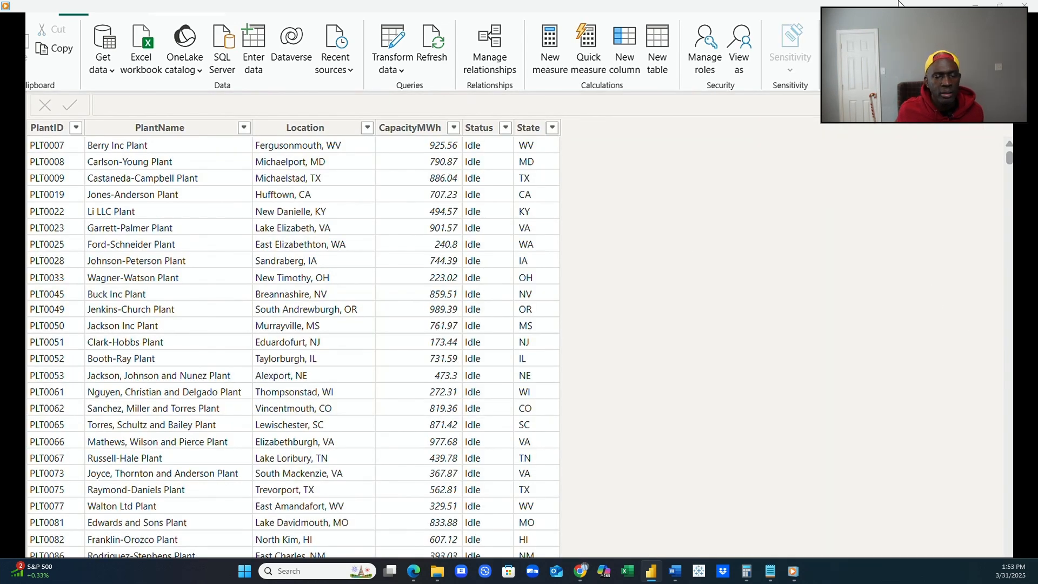
pyautogui.click(1020, 238)
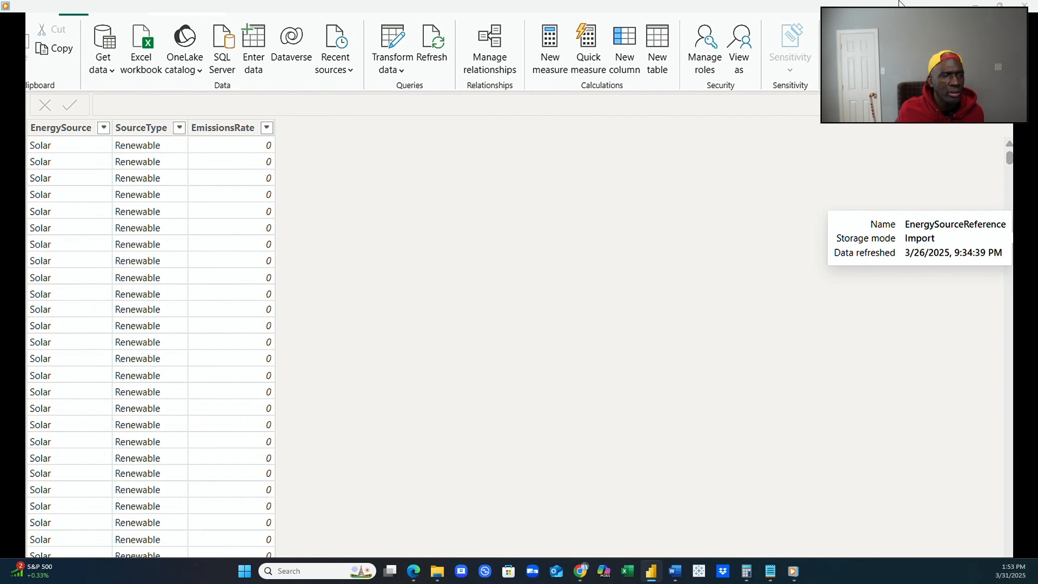
pyautogui.click(1020, 270)
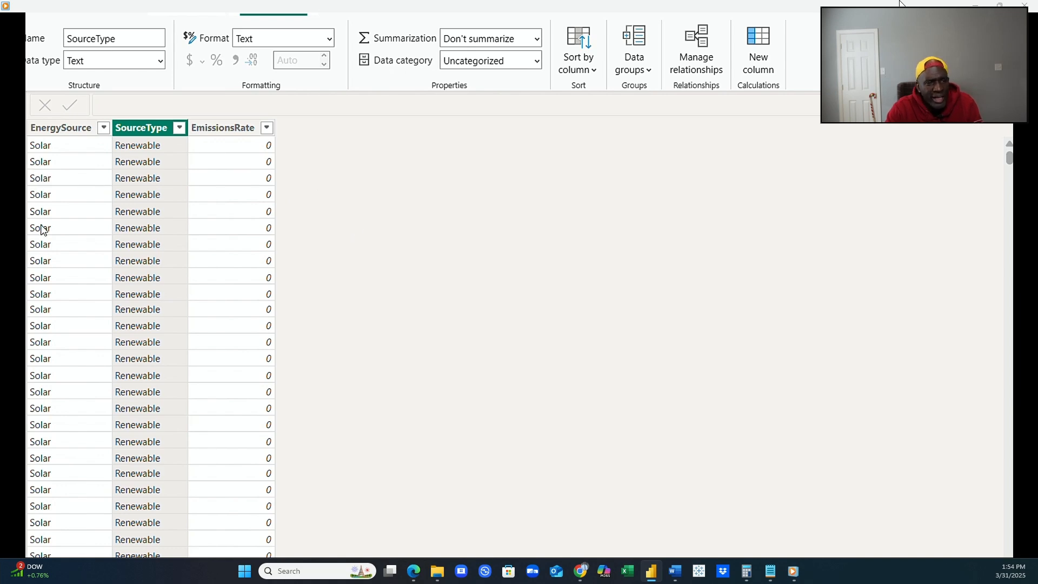
# Return to the model diagram and place EnergySourceReference between SourceTypeRef and PlantDetails, above EnergyGeneration.
pyautogui.click(21, 159)
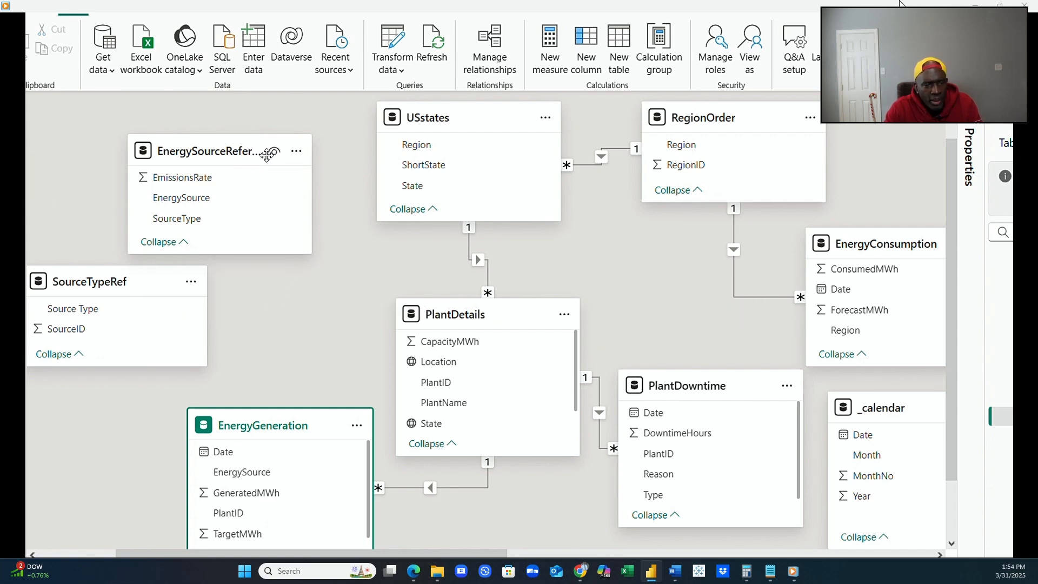
pyautogui.moveTo(234, 149); pyautogui.dragTo(307, 255)
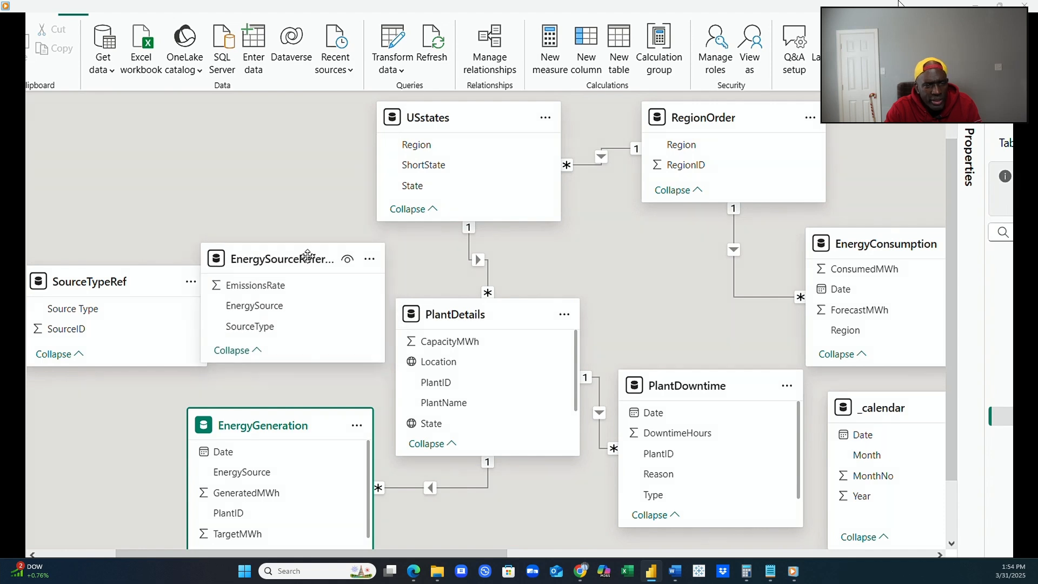
# Place SourceTypeRef above EnergySourceReference and relate its Source Type column to SourceType as an active one-to-many relationship with single cross-filter direction.
pyautogui.moveTo(97, 285); pyautogui.dragTo(136, 131)
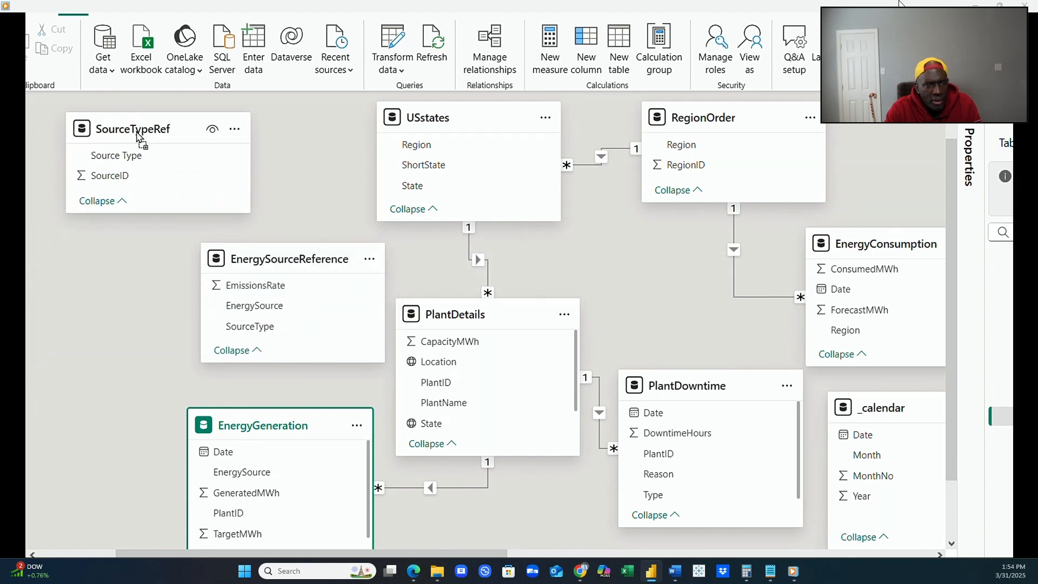
pyautogui.moveTo(250, 261); pyautogui.dragTo(204, 267)
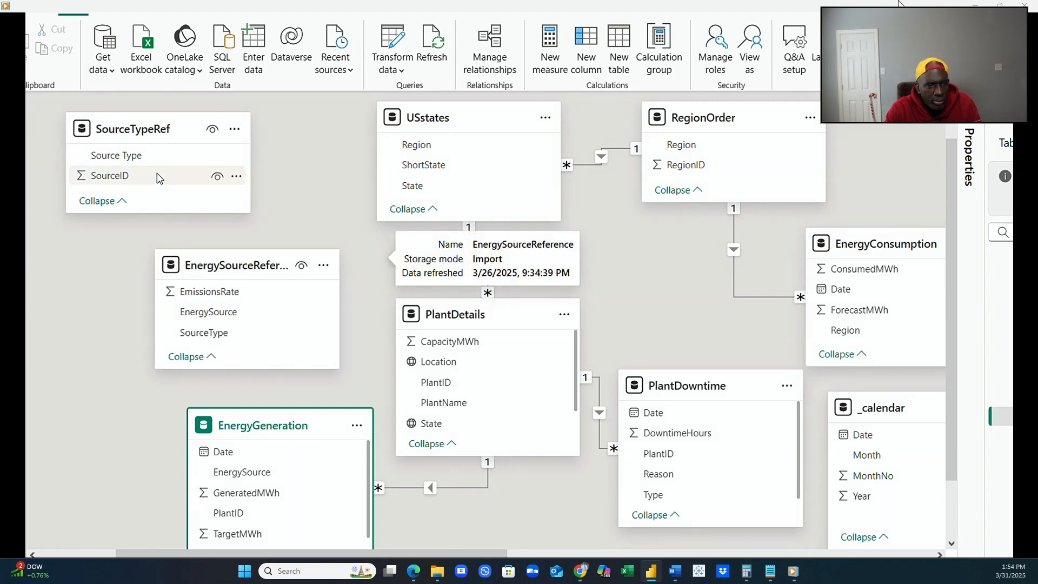
pyautogui.click(135, 157)
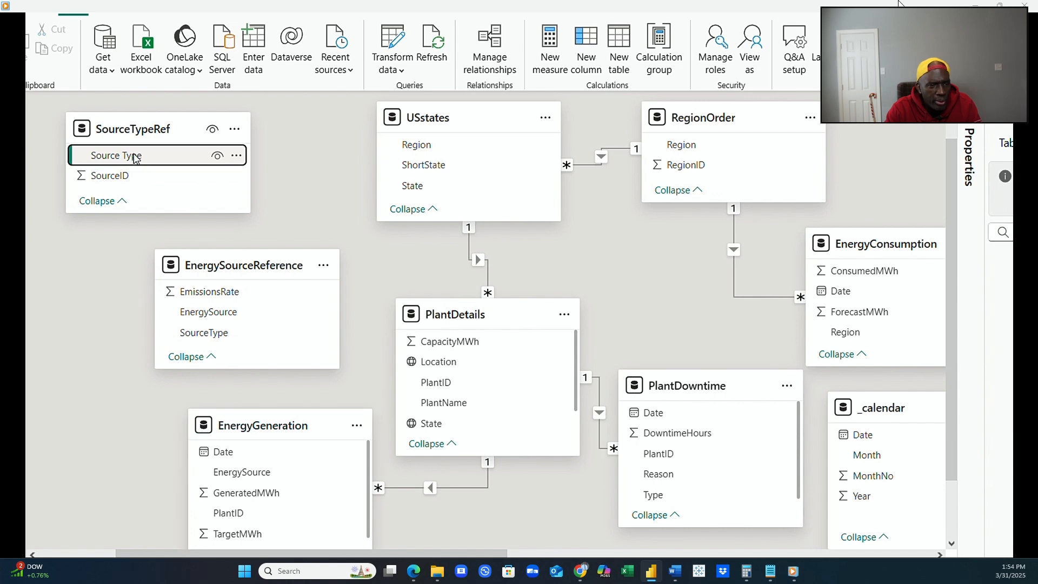
pyautogui.moveTo(135, 157); pyautogui.dragTo(226, 335)
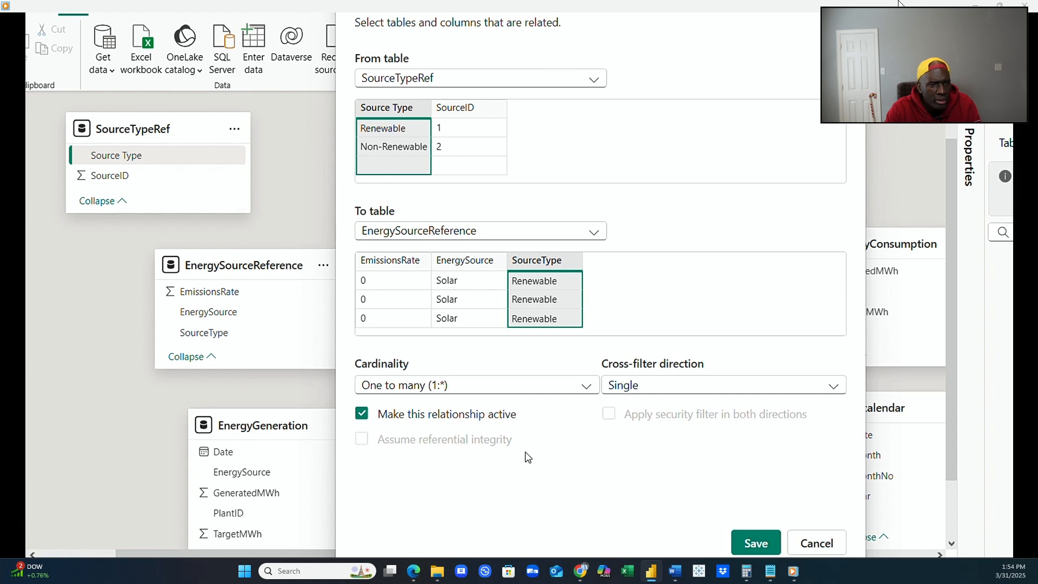
pyautogui.click(757, 546)
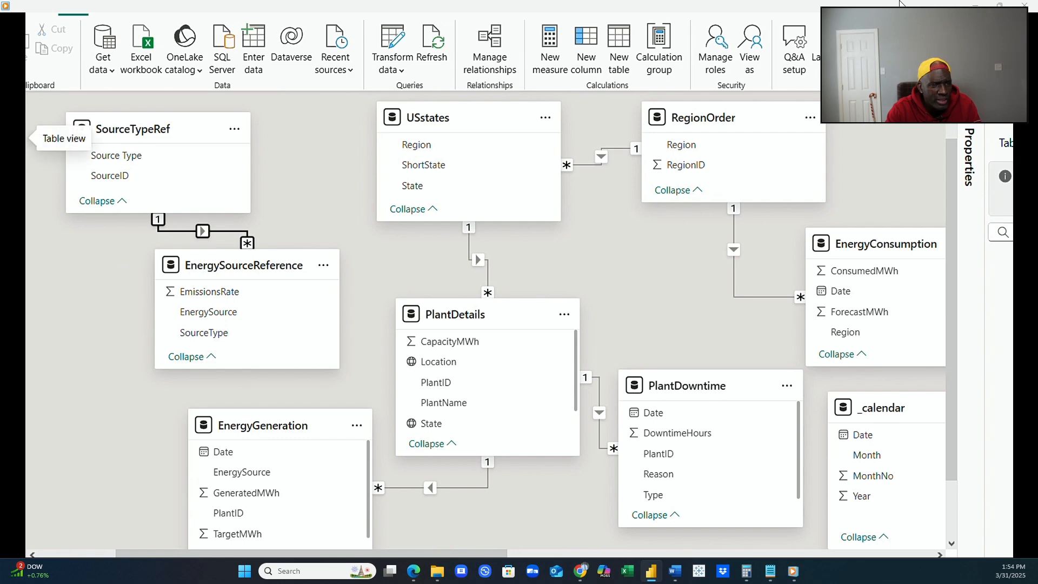
# Examine the EnergyGeneration table's data and the distinct values of its EnergySource column.
pyautogui.click(19, 129)
pyautogui.click(1025, 219)
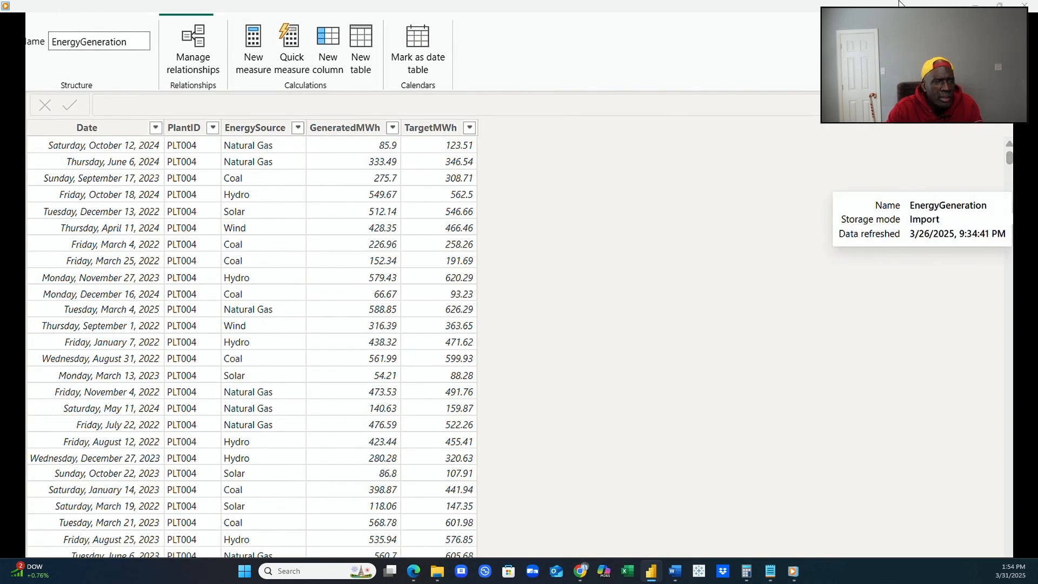
pyautogui.click(297, 129)
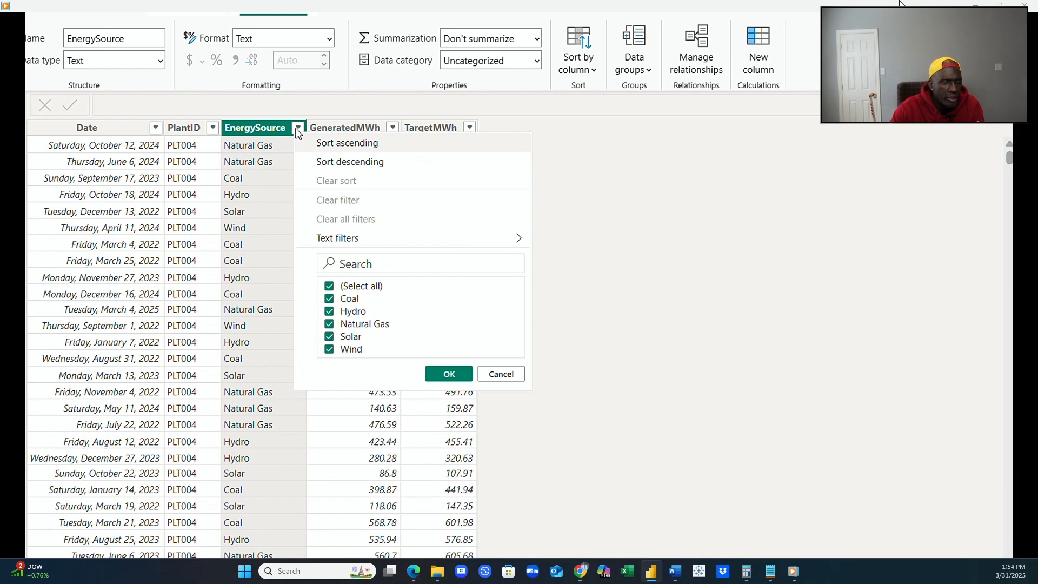
pyautogui.press('Escape')
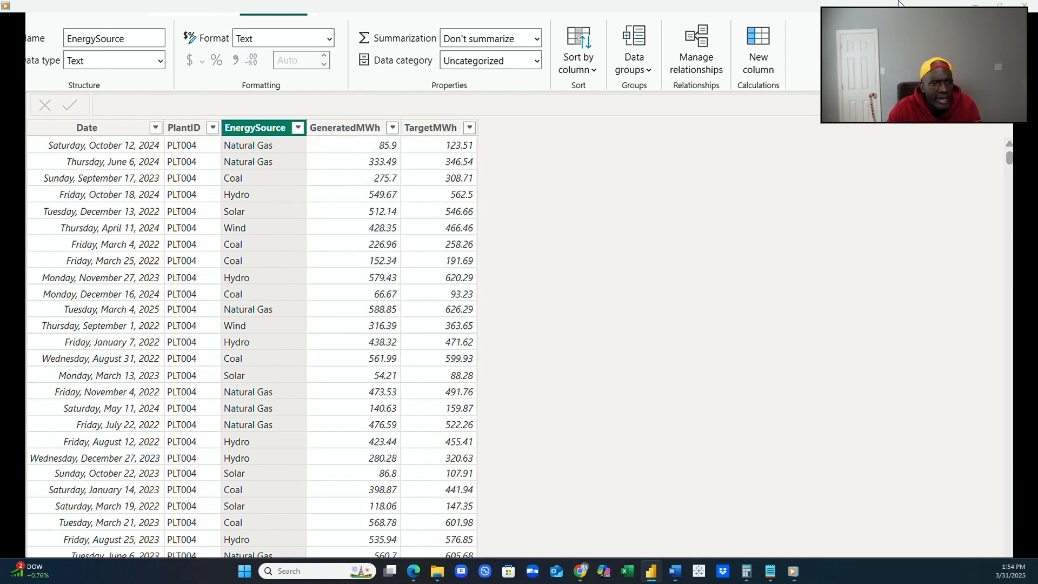
# Look through the data of the EnergyConsumption, PlantDetails, PlantDowntime, RegionOrder and SourceTypeRef tables.
pyautogui.click(1019, 200)
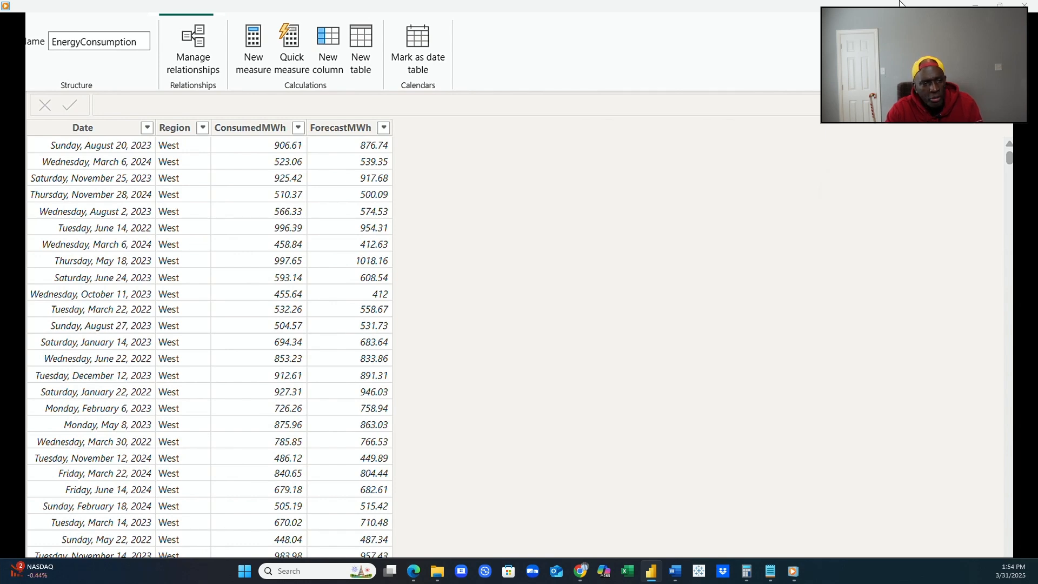
pyautogui.click(1018, 257)
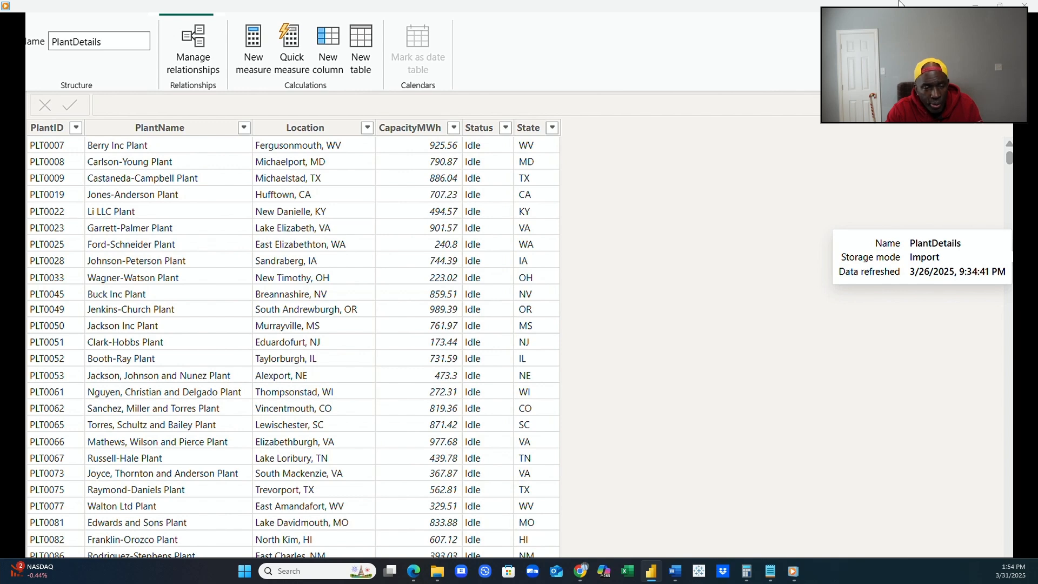
pyautogui.click(1019, 276)
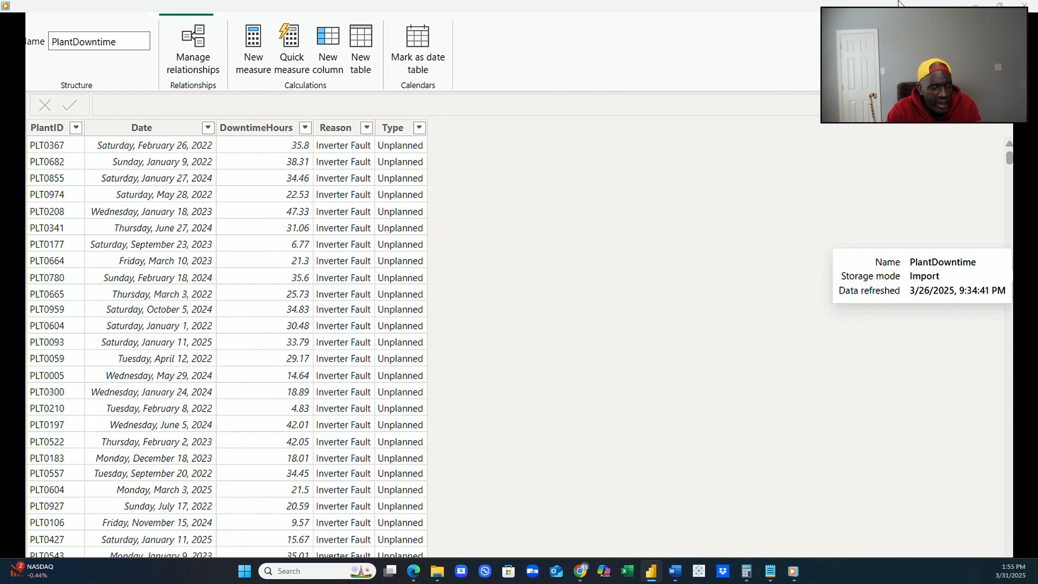
pyautogui.click(1019, 295)
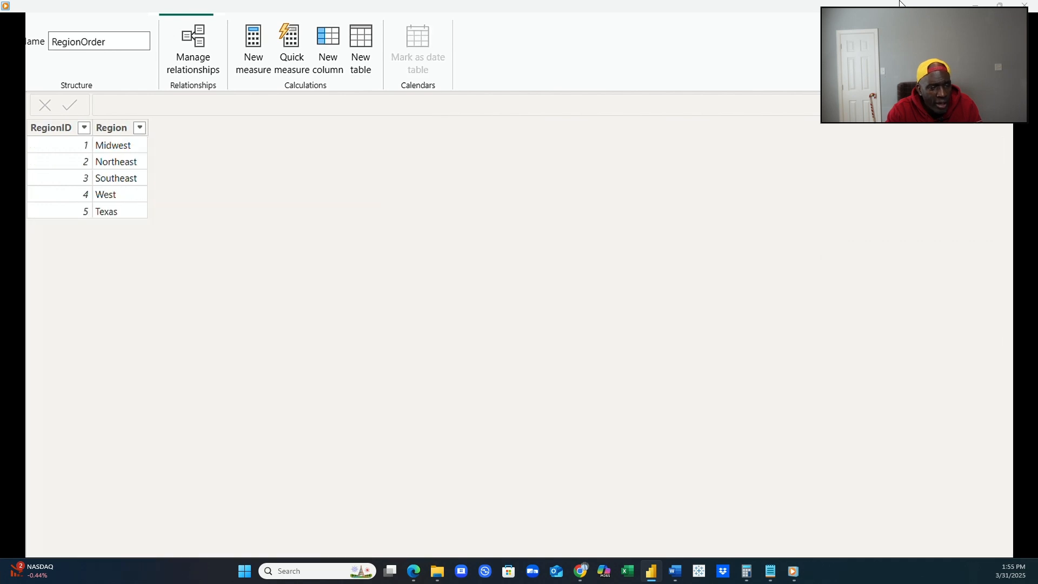
pyautogui.click(1018, 313)
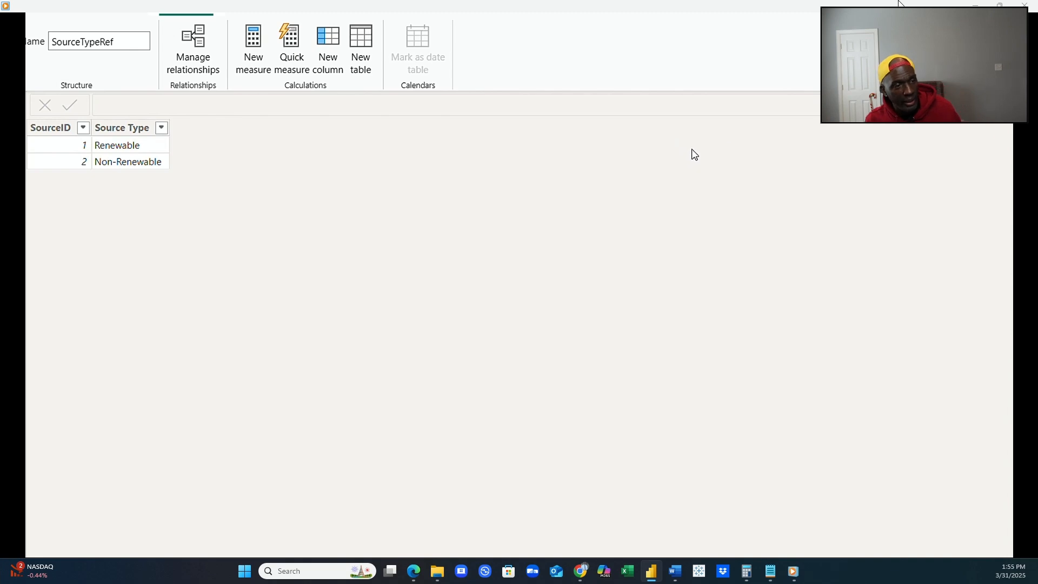
# Review the link between SourceTypeRef and EnergySourceReference in the model diagram, then inspect the EnergySourceReference table's data.
pyautogui.click(14, 111)
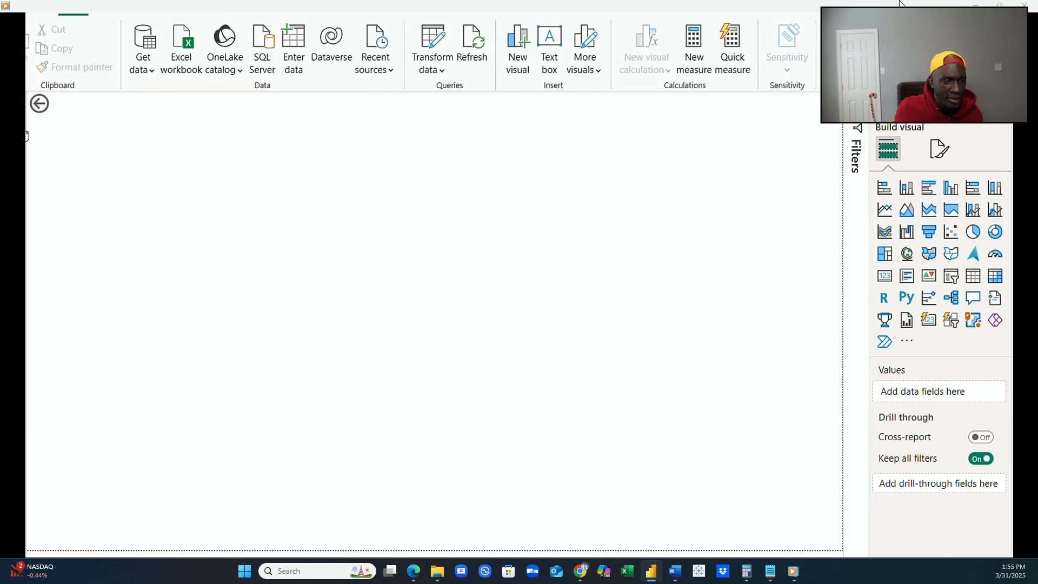
pyautogui.click(14, 156)
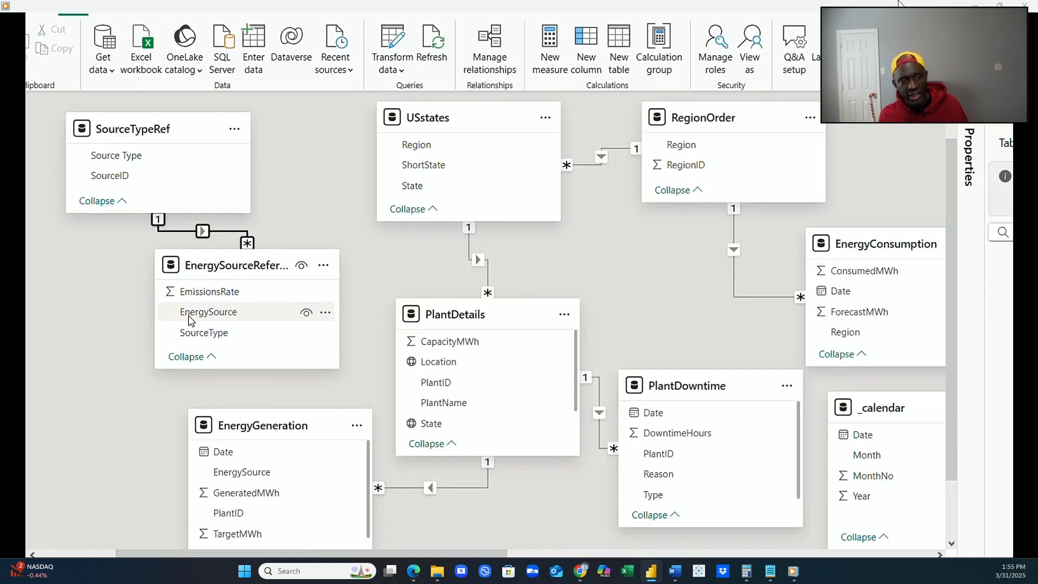
pyautogui.scroll(-3, 280, 378)
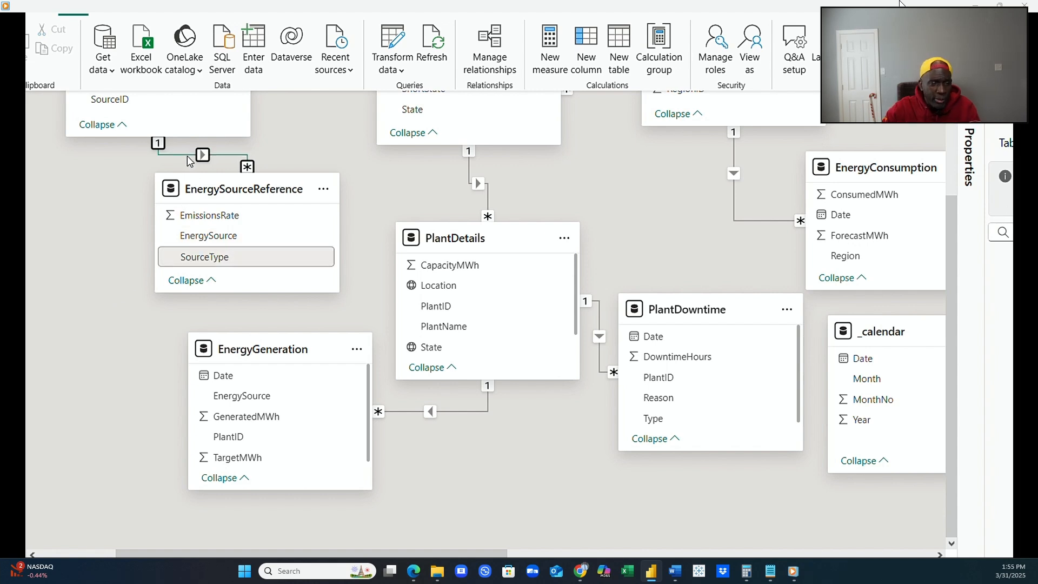
pyautogui.click(13, 138)
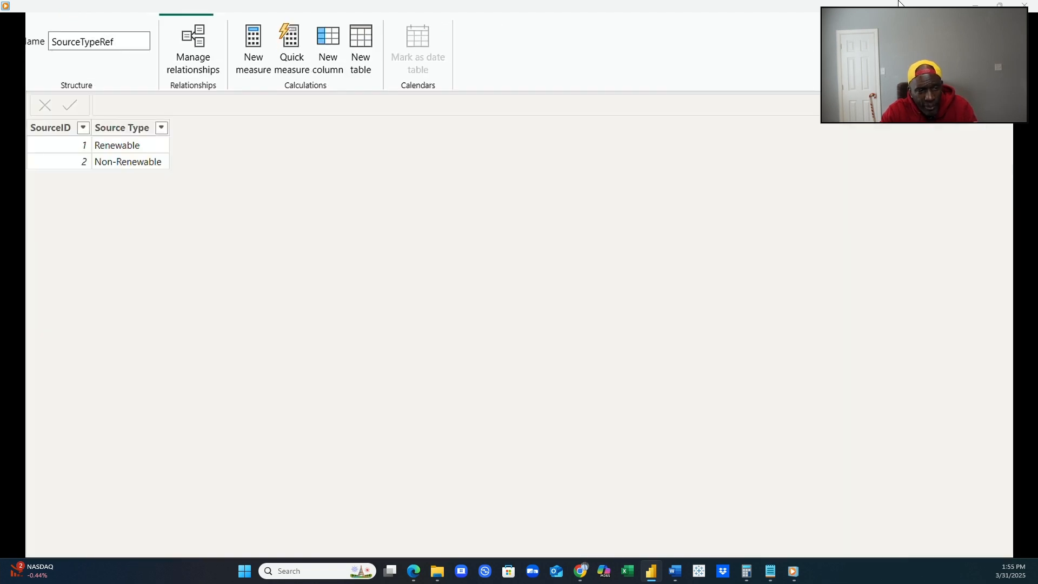
pyautogui.click(1025, 244)
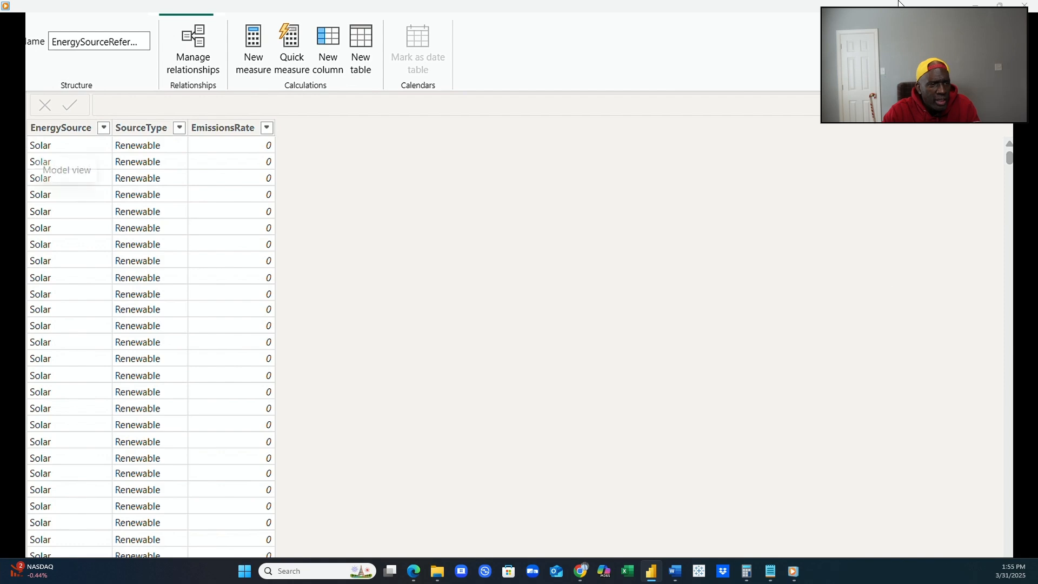
# Return to the model diagram and review the relationships connecting the energy source, generation, plant and region tables.
pyautogui.click(13, 162)
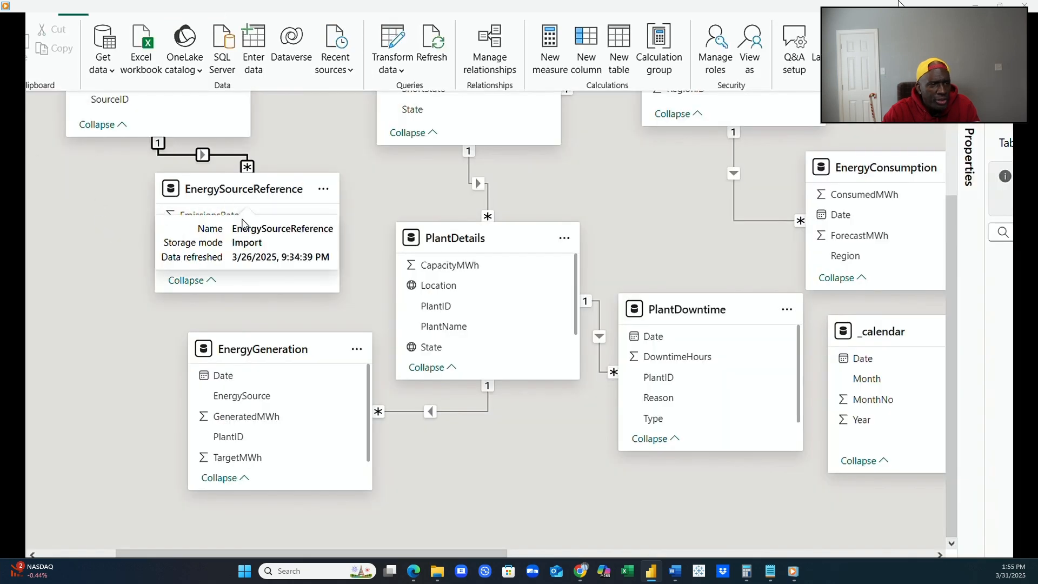
pyautogui.scroll(3, 93, 318)
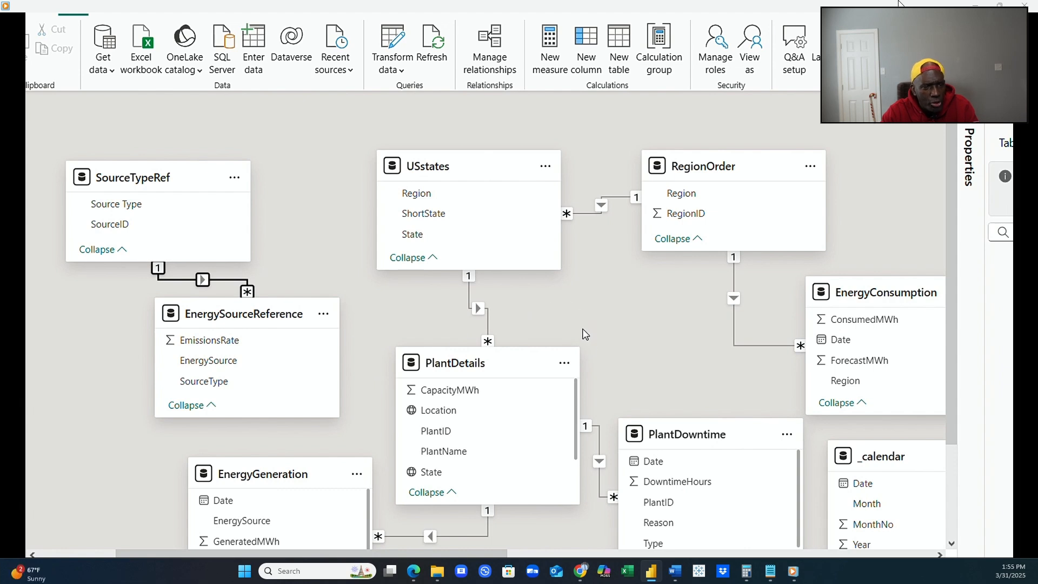
pyautogui.scroll(-3, 587, 340)
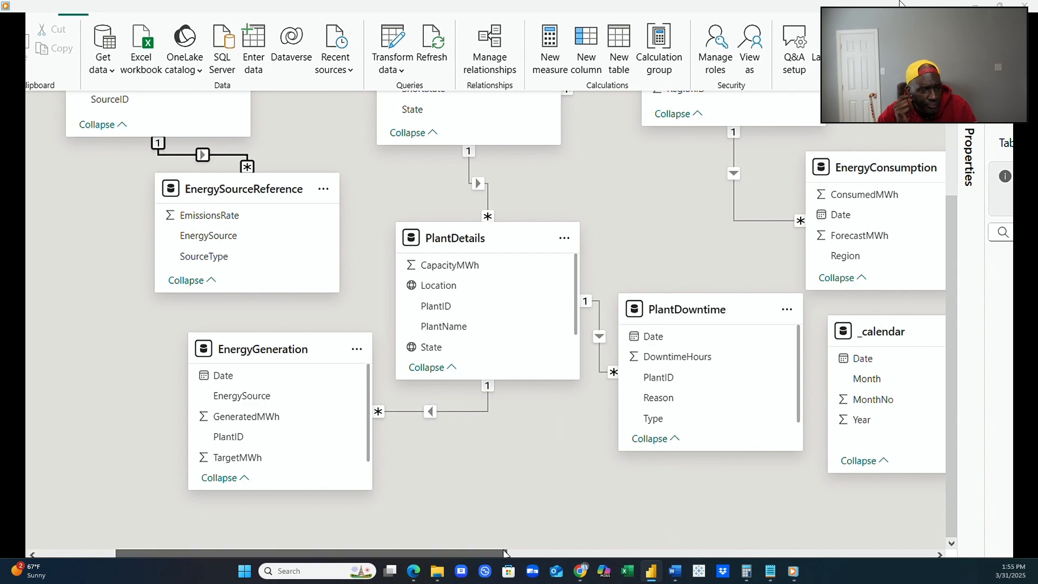
pyautogui.moveTo(502, 552)
pyautogui.mouseDown()
pyautogui.moveTo(657, 553)
pyautogui.moveTo(494, 549)
pyautogui.mouseUp()
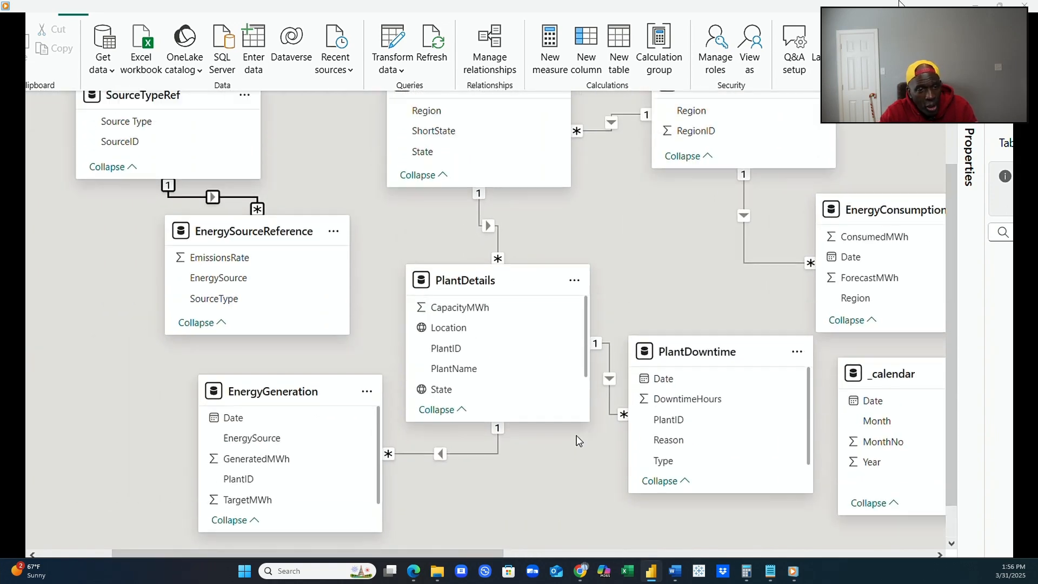
pyautogui.scroll(2, 577, 441)
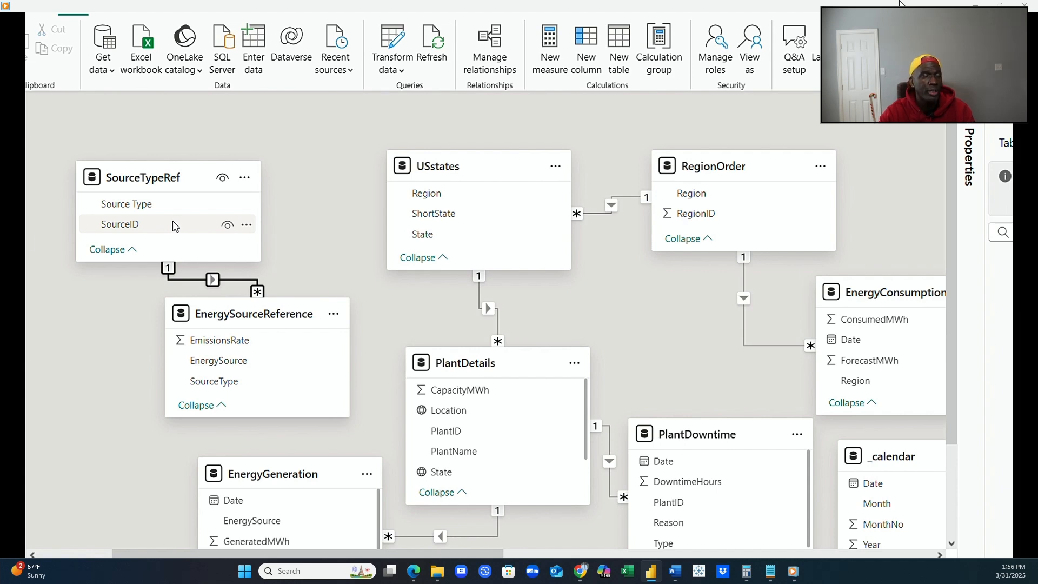
# Compare the SourceTypeRef table's data with the distinct SourceType values in EnergySourceReference.
pyautogui.click(13, 137)
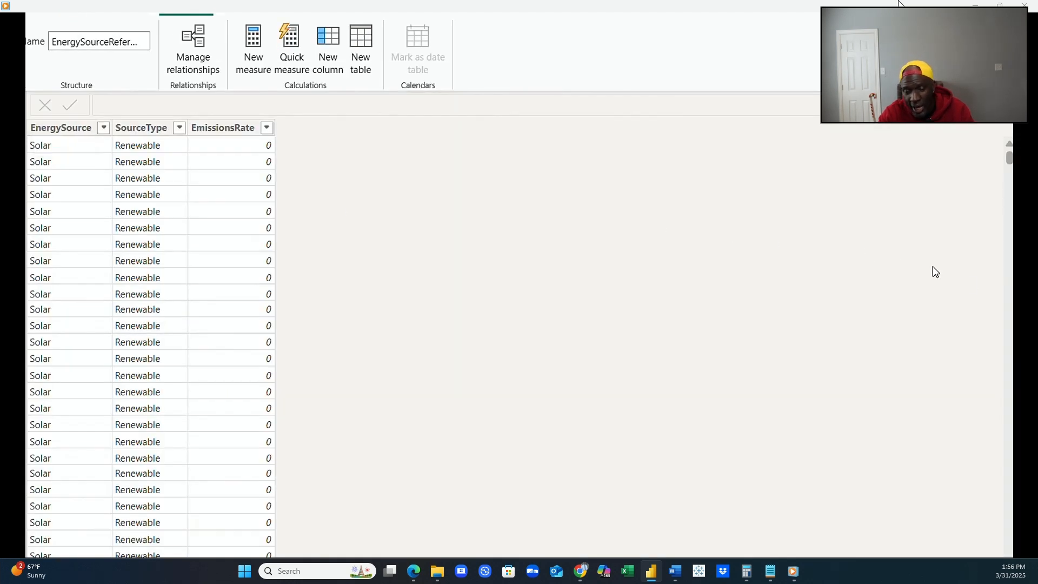
pyautogui.click(1025, 314)
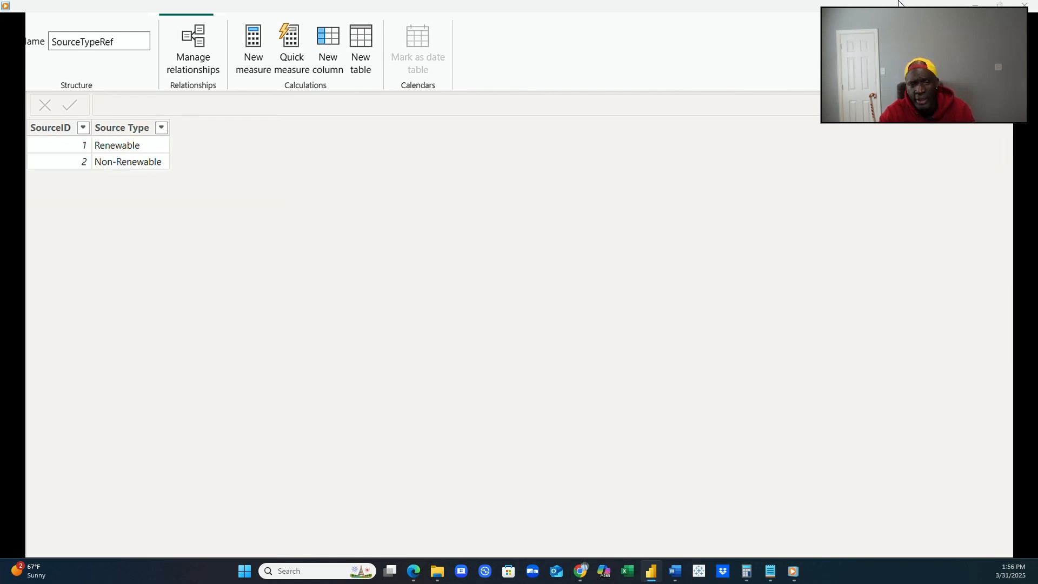
pyautogui.click(1025, 243)
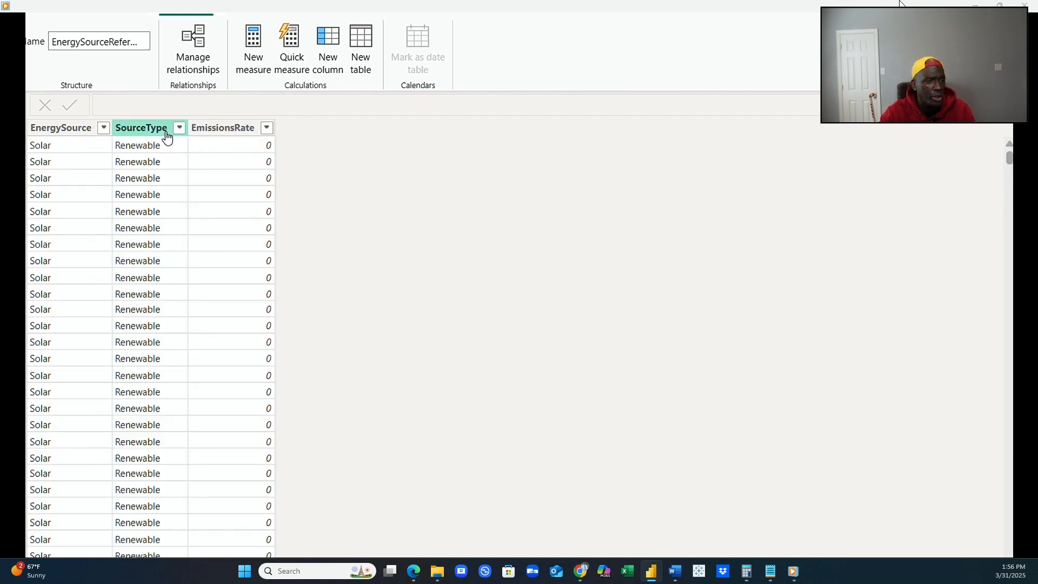
pyautogui.click(180, 129)
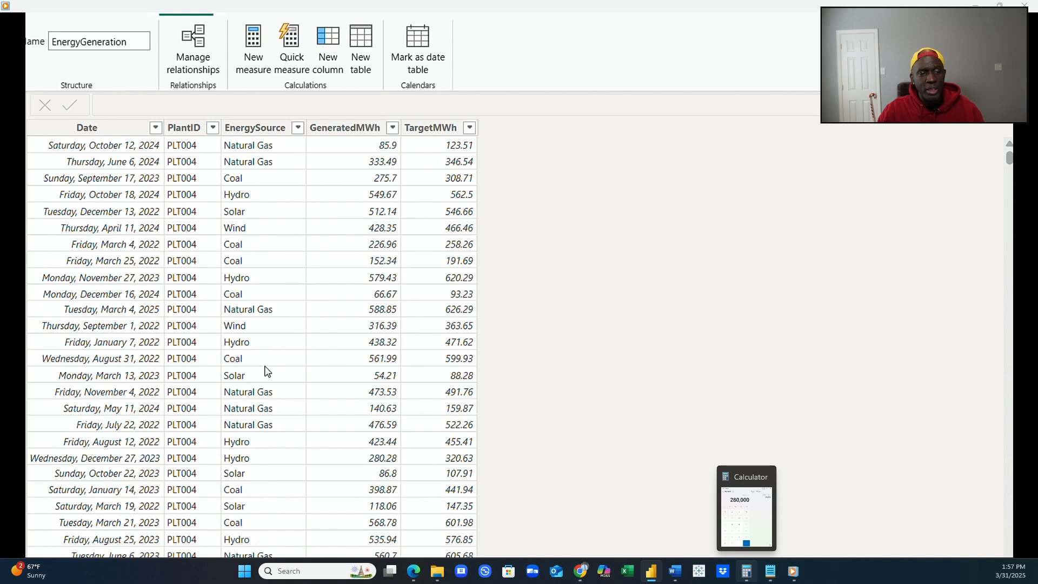
# Examine the EnergySource entries across the rows of the EnergyGeneration table.
pyautogui.scroll(-5, 267, 372)
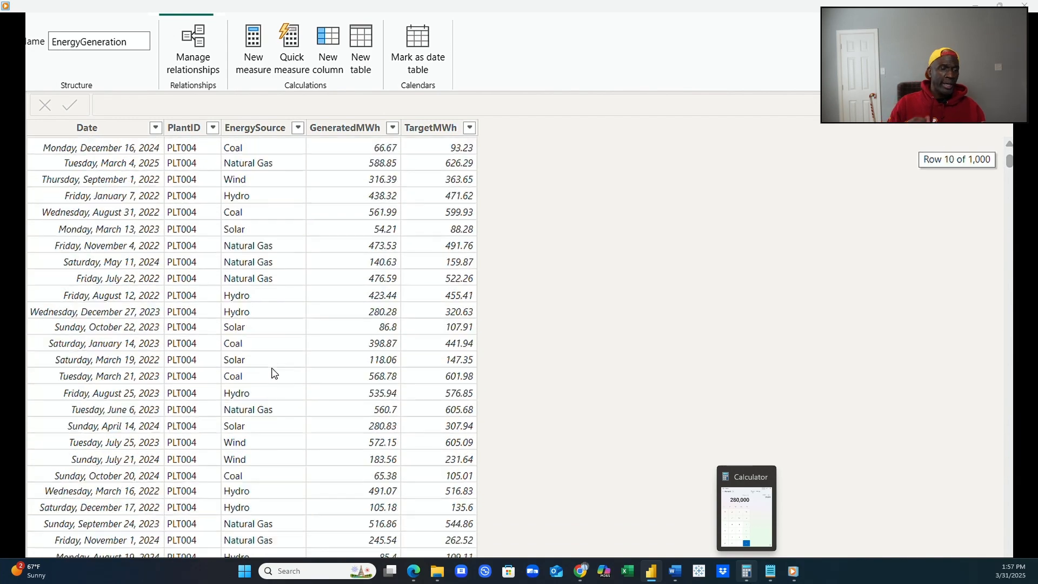
pyautogui.scroll(-2, 274, 373)
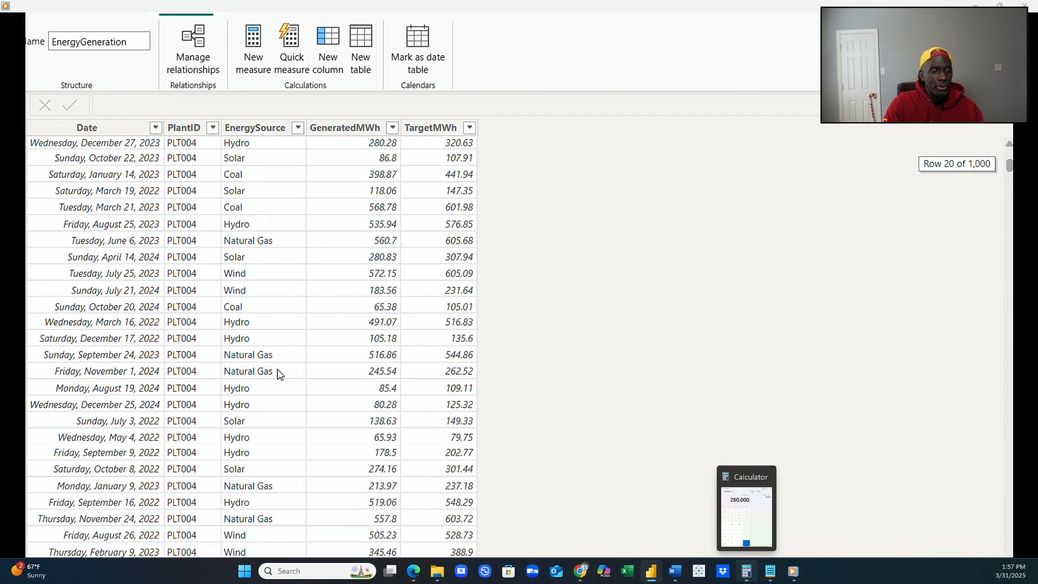
pyautogui.scroll(6, 281, 372)
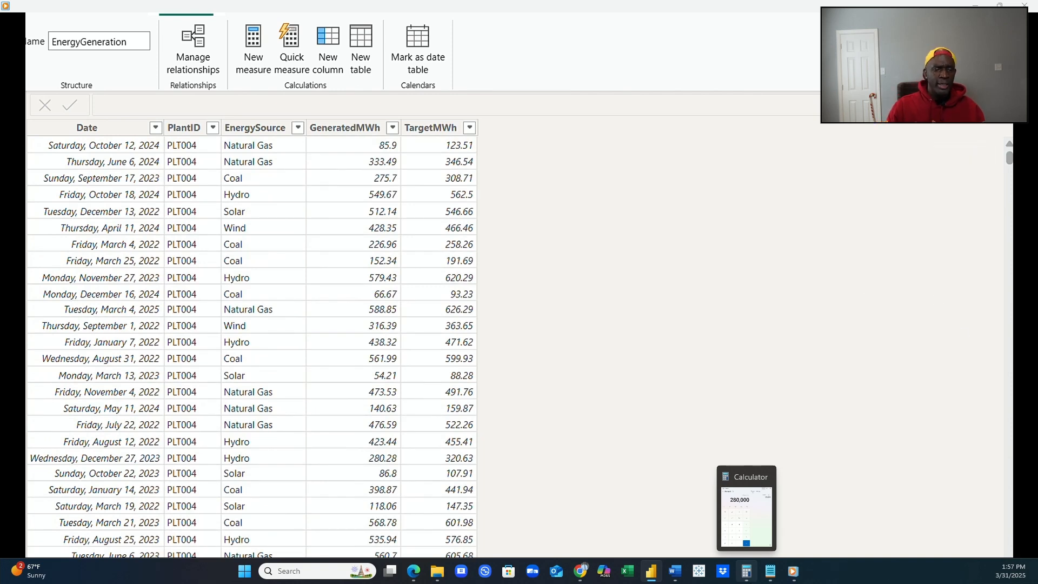
# View SourceTypeRef again, then check the distinct SourceType and EnergySource values in EnergySourceReference without applying a filter.
pyautogui.click(1025, 371)
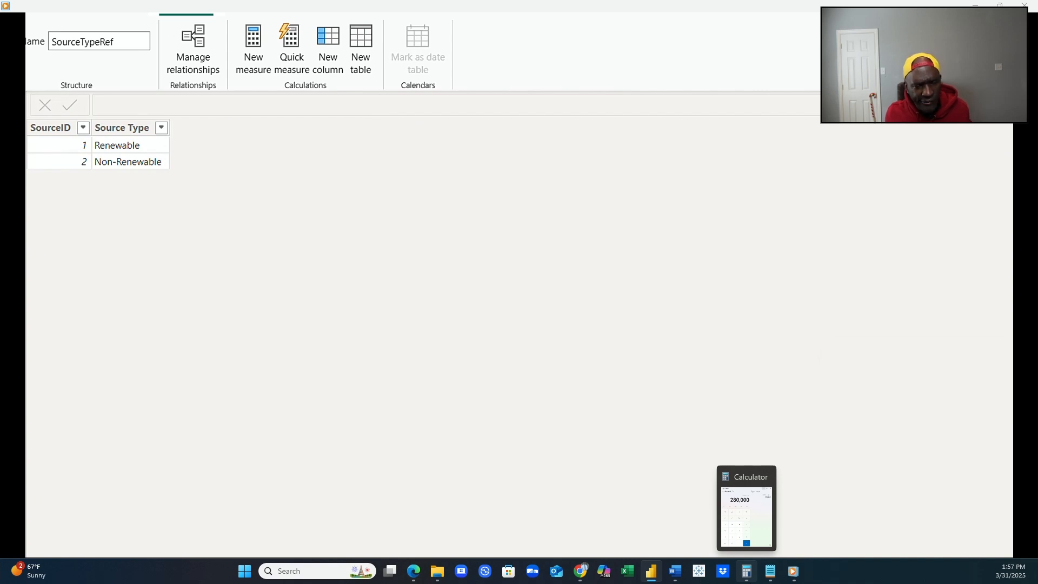
pyautogui.click(1025, 350)
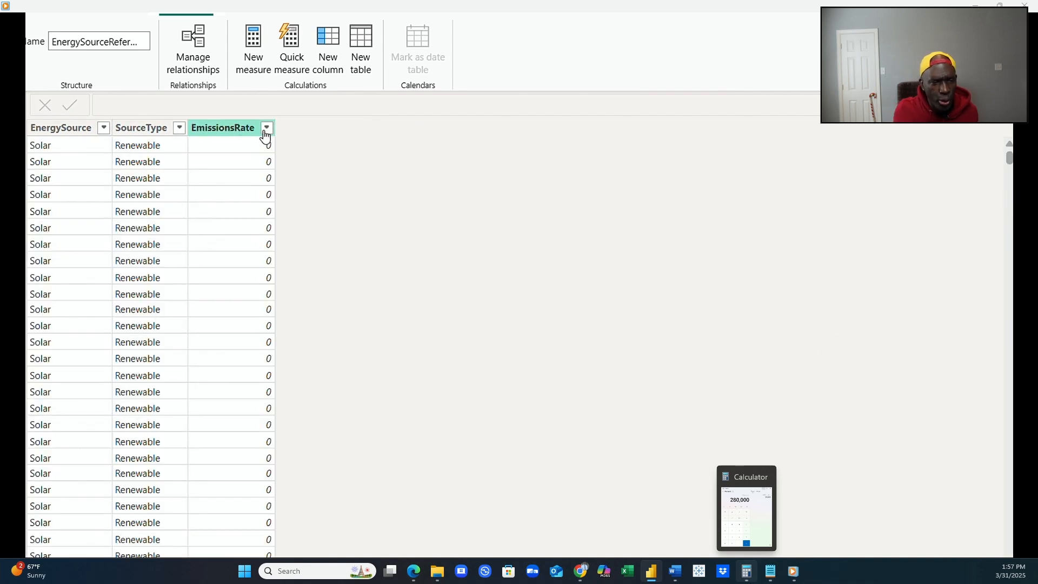
pyautogui.click(179, 128)
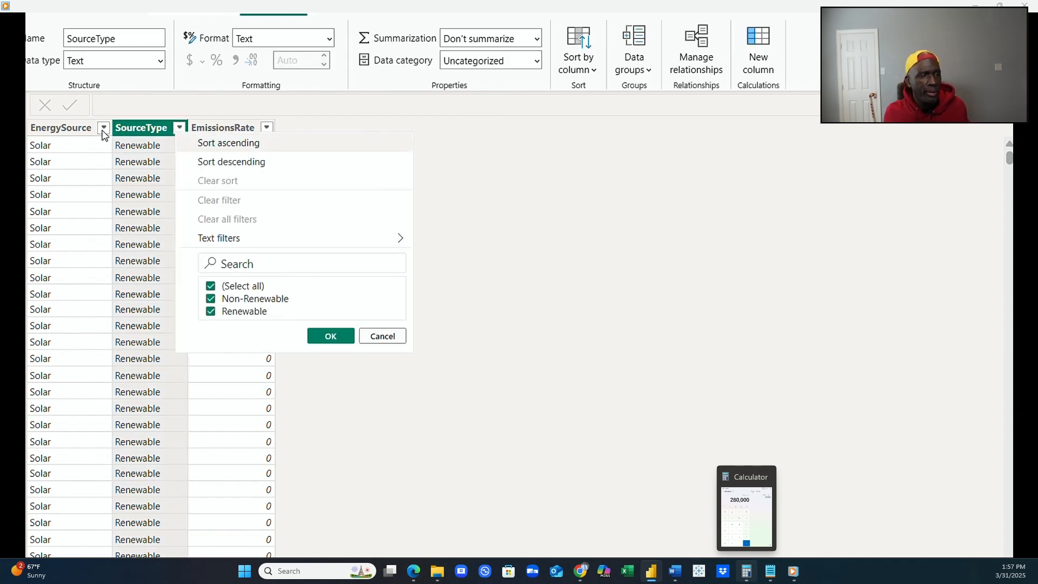
pyautogui.click(103, 129)
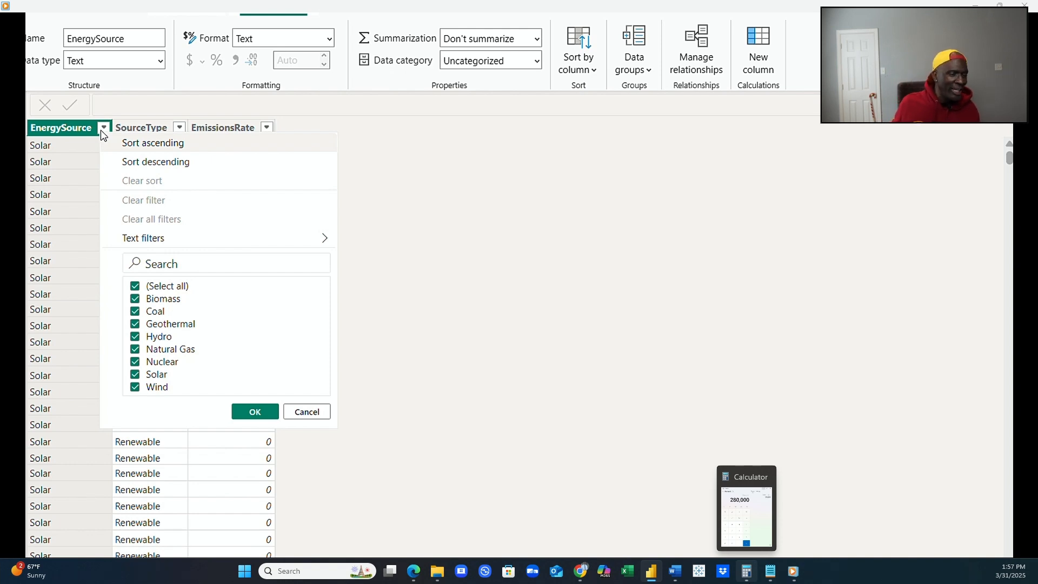
pyautogui.click(441, 376)
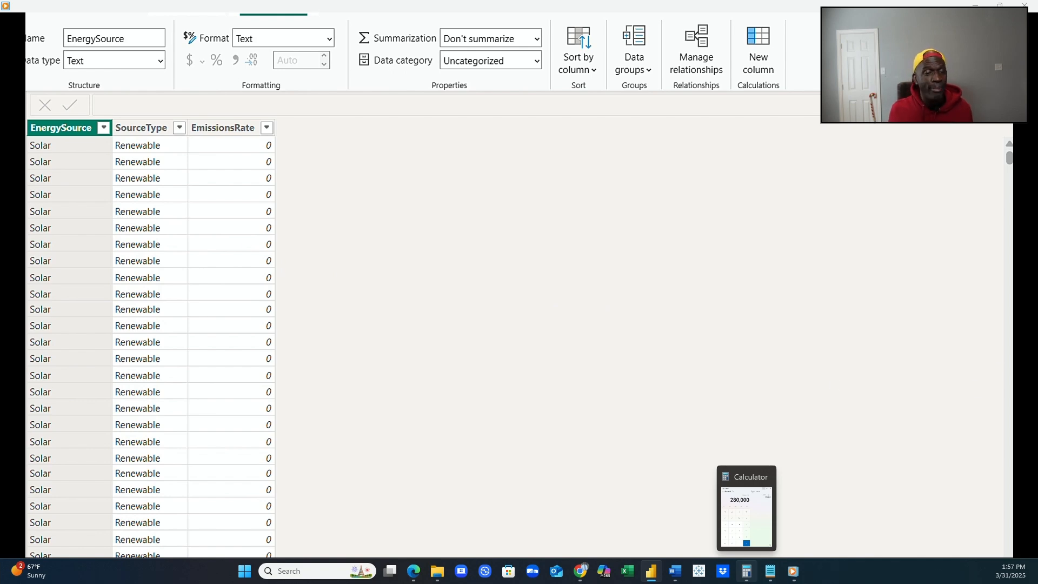
# View the PlantDetails and EnergyConsumption tables, then check the distinct EnergySource values in EnergyGeneration without applying a filter.
pyautogui.click(1024, 314)
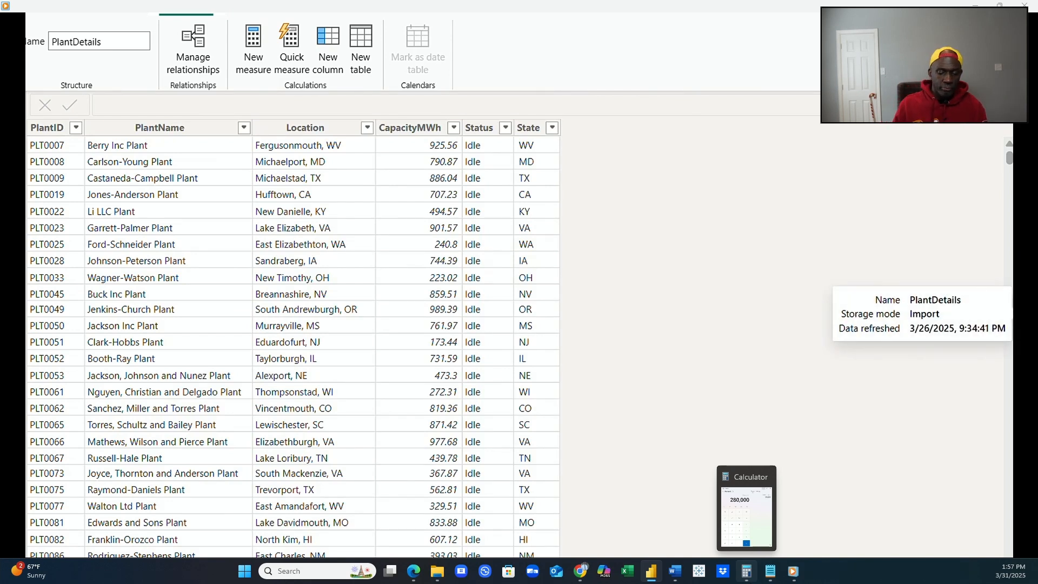
pyautogui.click(1025, 200)
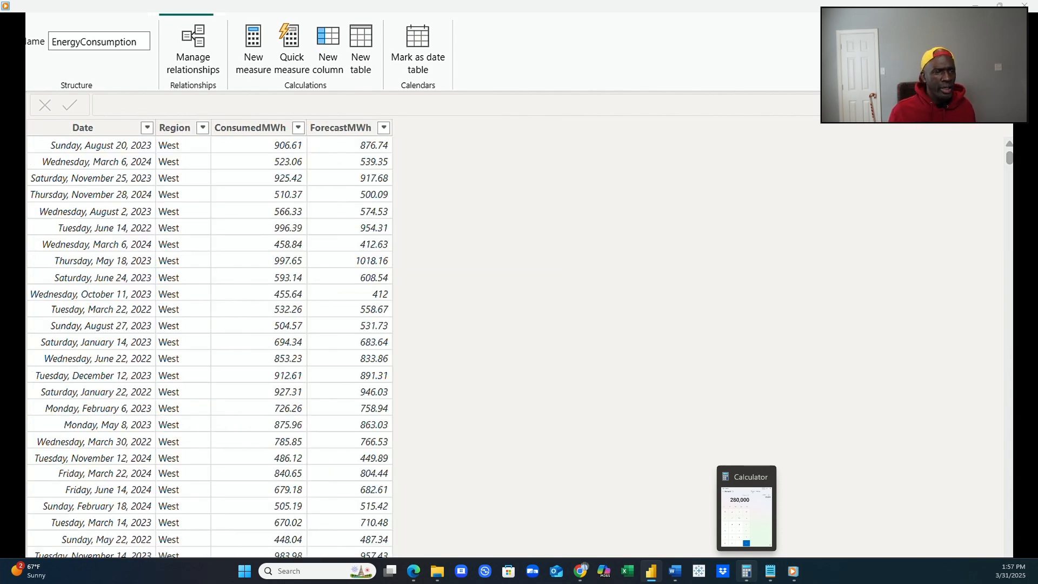
pyautogui.click(1025, 218)
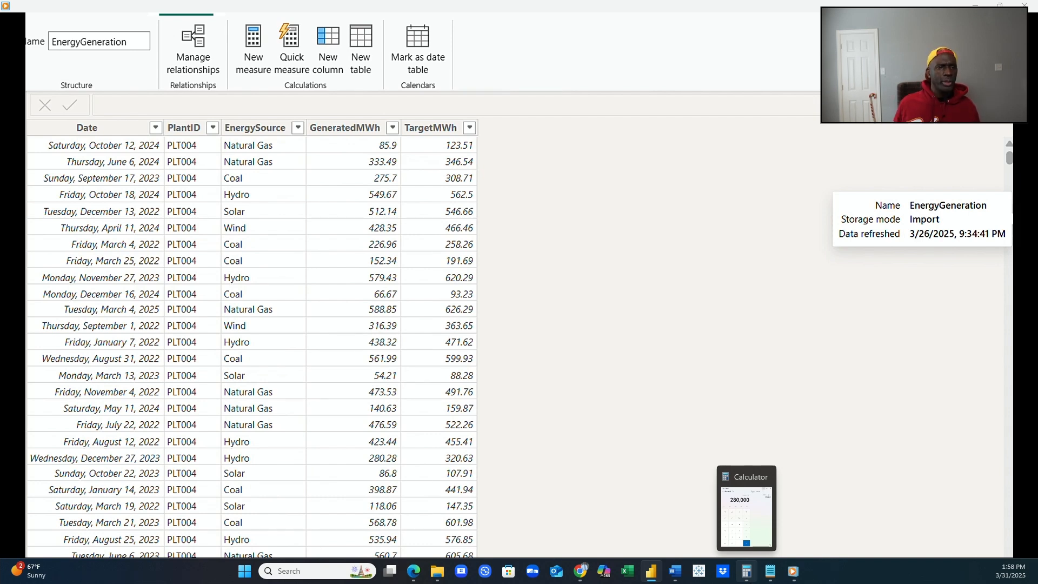
pyautogui.click(298, 130)
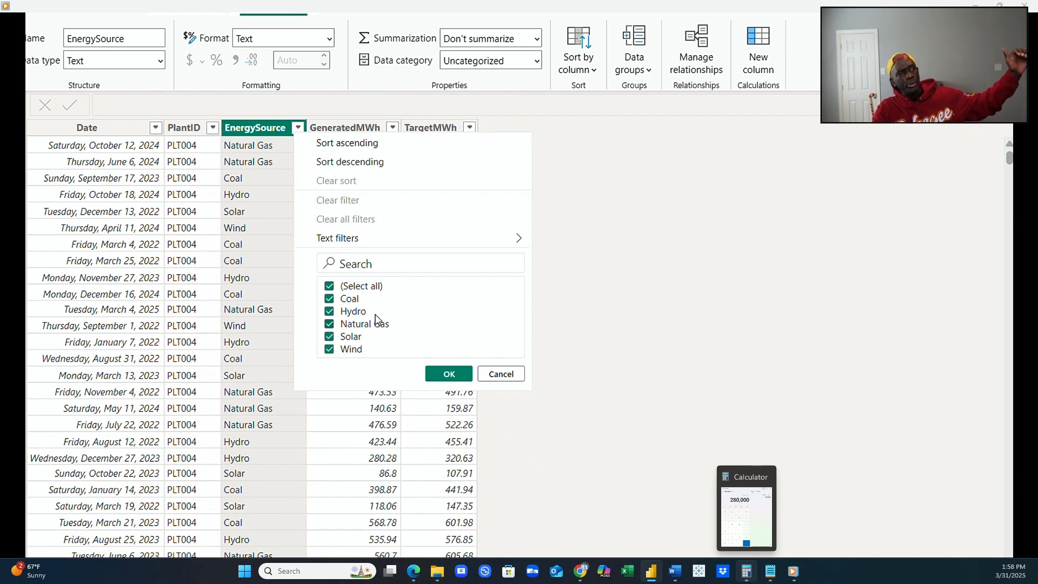
pyautogui.click(446, 376)
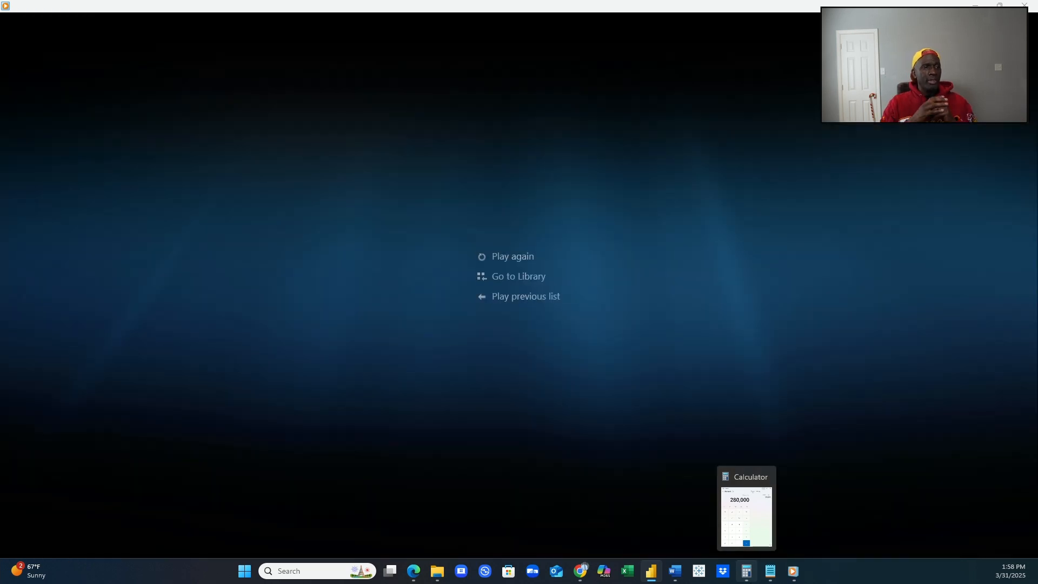
pyautogui.moveTo(530, 556)
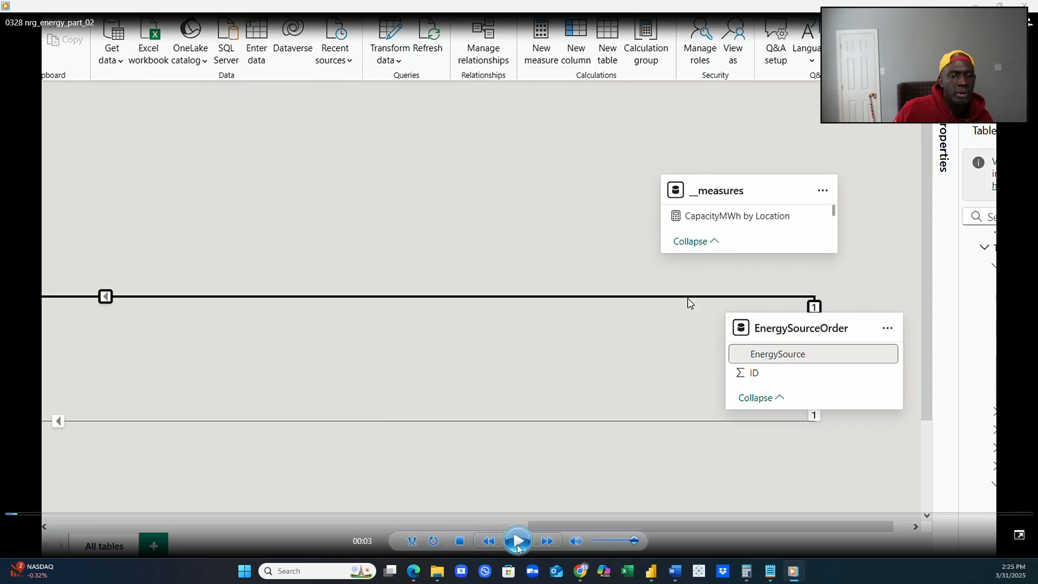
pyautogui.click(518, 547)
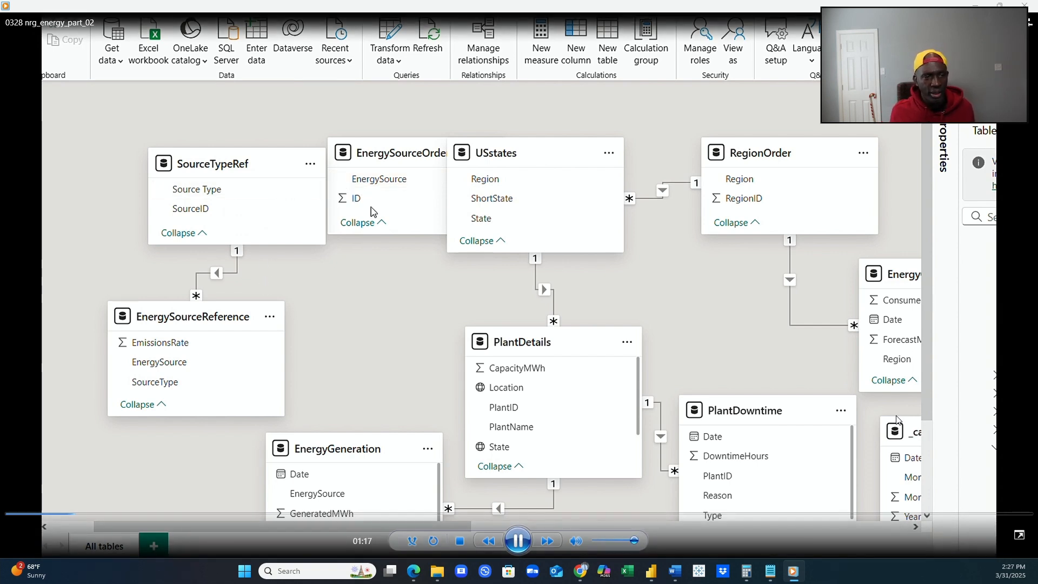
# Create an active one-to-many relationship with single cross-filter direction from EnergySourceOrder's EnergySource to EnergySourceReference's EnergySource.
pyautogui.moveTo(385, 186); pyautogui.dragTo(190, 366)
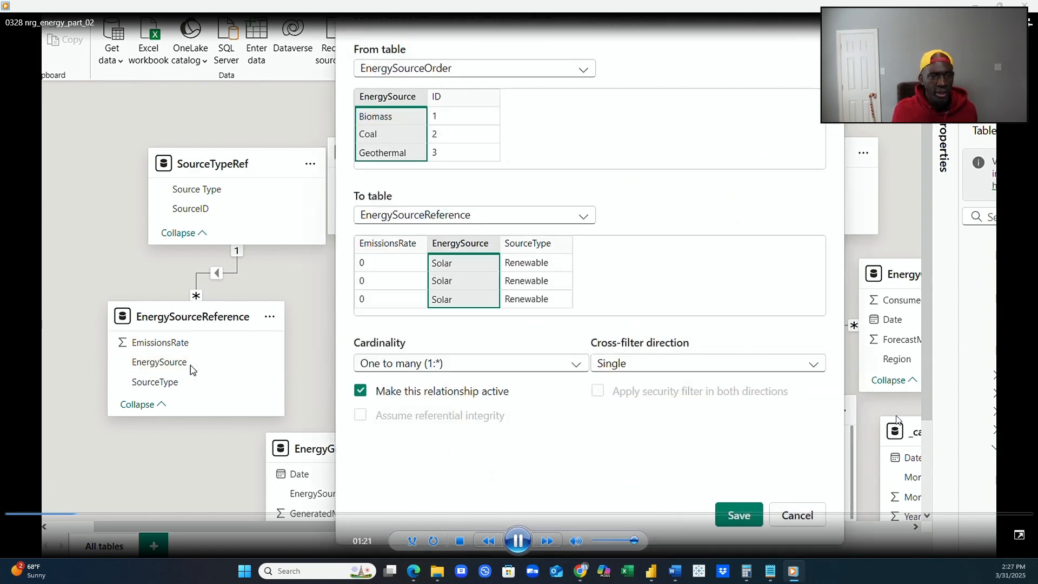
pyautogui.click(740, 514)
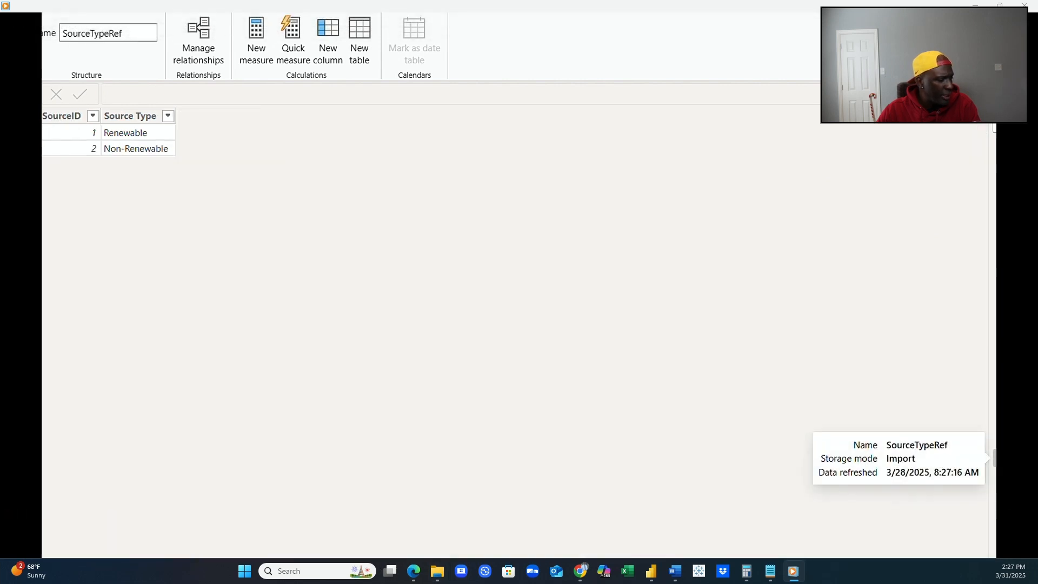
# View the EnergySourceOrder data, and reposition EnergySourceReference in the model diagram between and below SourceTypeRef and EnergySourceOrder.
pyautogui.click(651, 570)
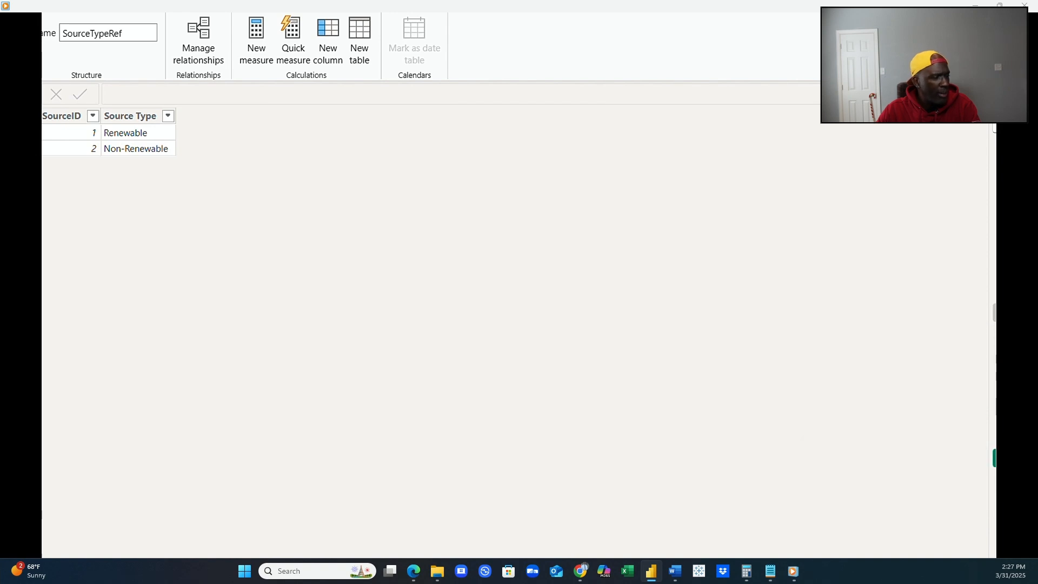
pyautogui.click(993, 313)
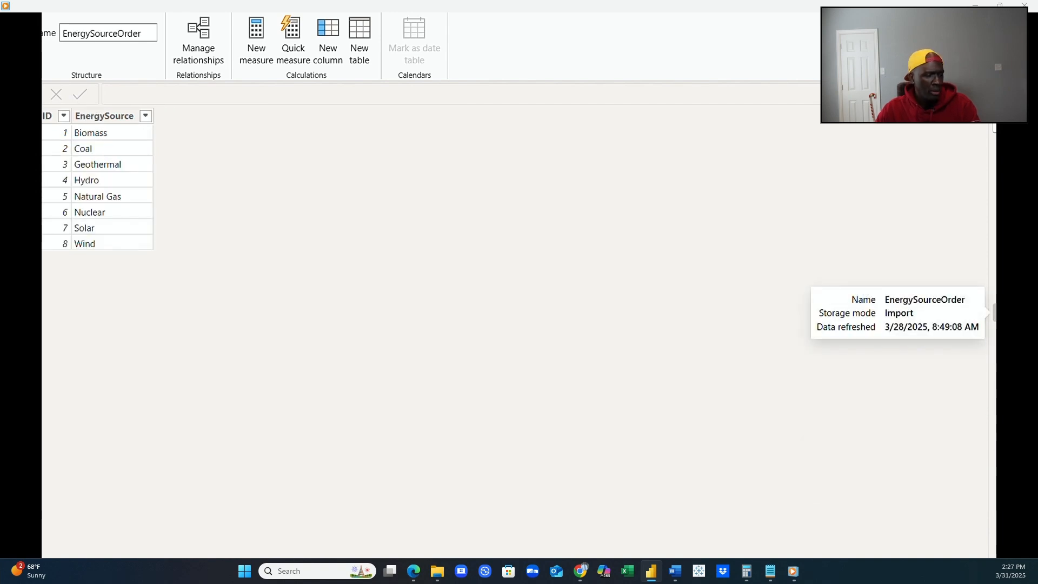
pyautogui.click(20, 156)
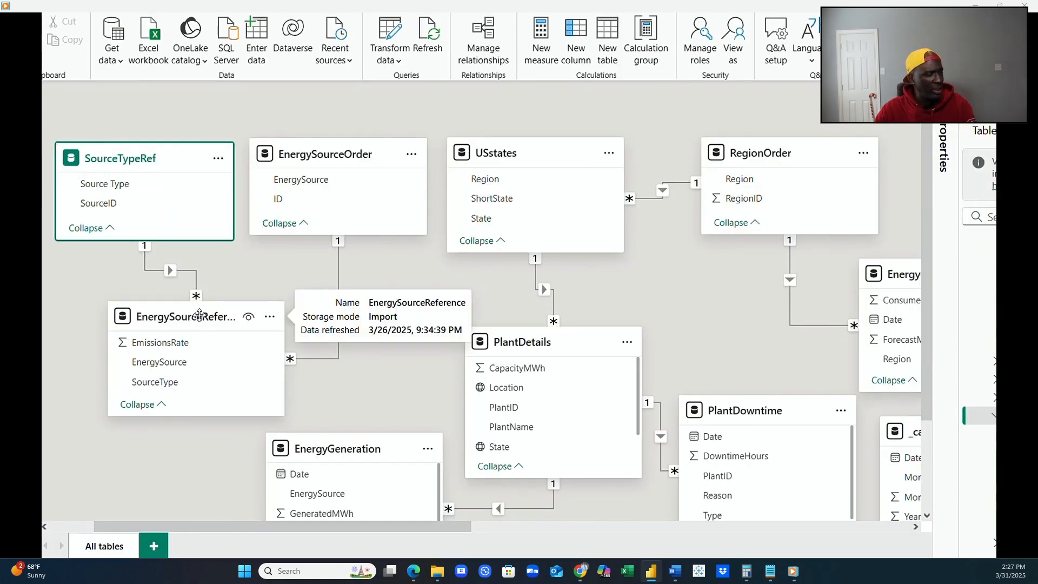
pyautogui.moveTo(196, 317); pyautogui.dragTo(262, 312)
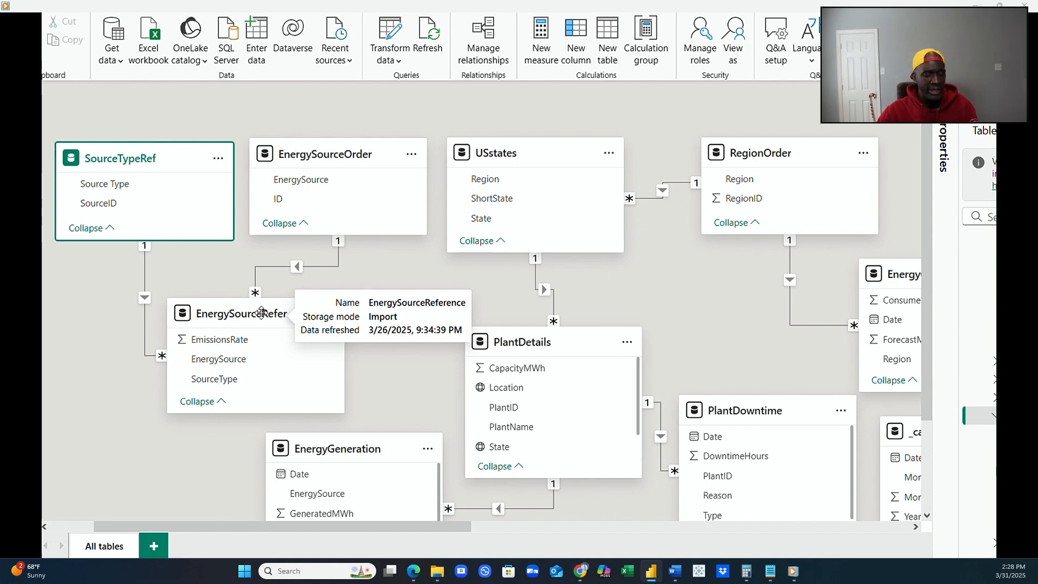
# Look through the data of the EnergyConsumption, PlantDetails and EnergySourceReference tables and open the options available for EnergySourceReference.
pyautogui.click(30, 140)
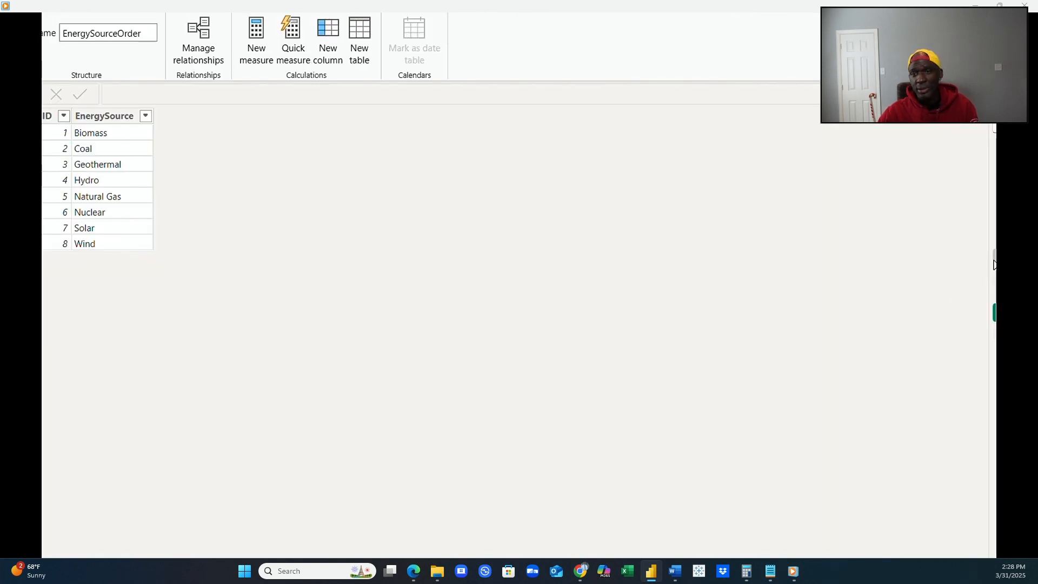
pyautogui.click(995, 222)
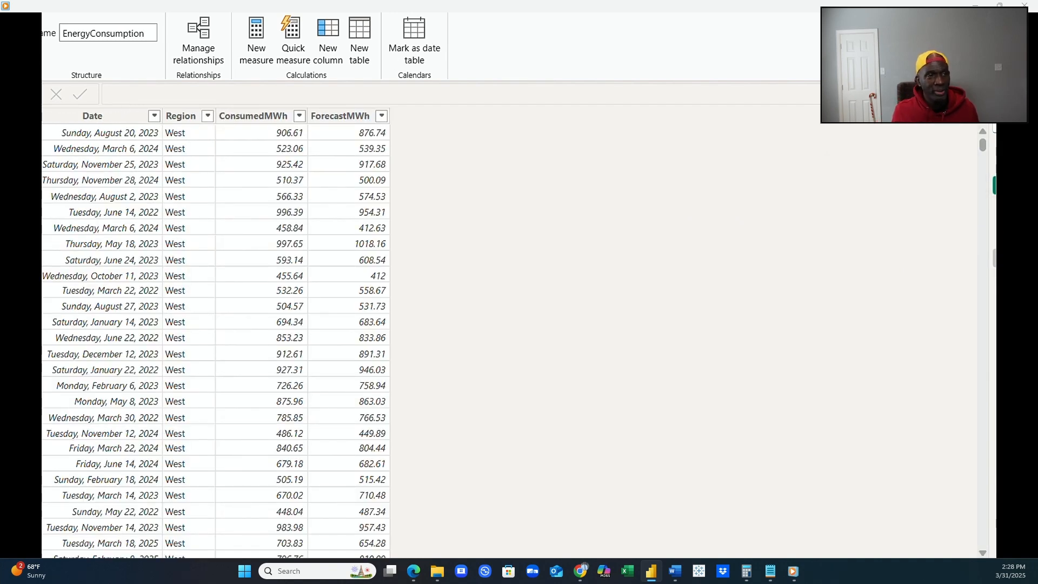
pyautogui.click(995, 241)
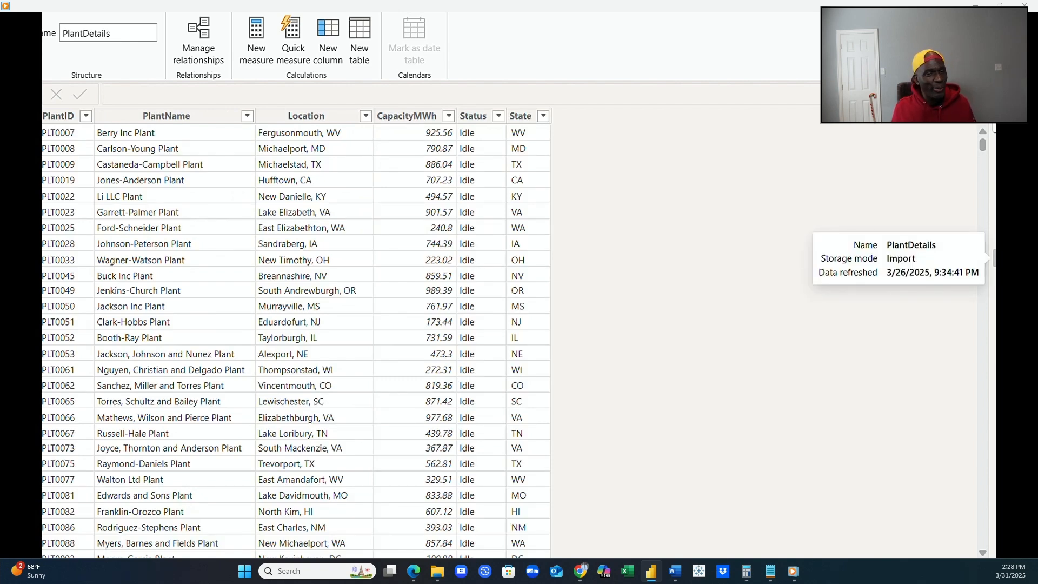
pyautogui.click(996, 240)
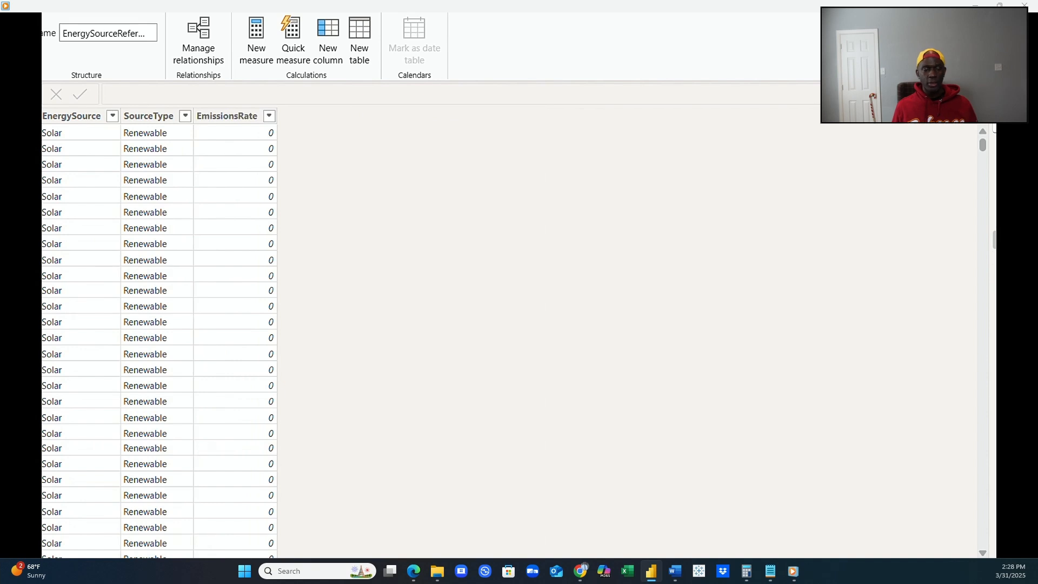
pyautogui.rightClick(995, 240)
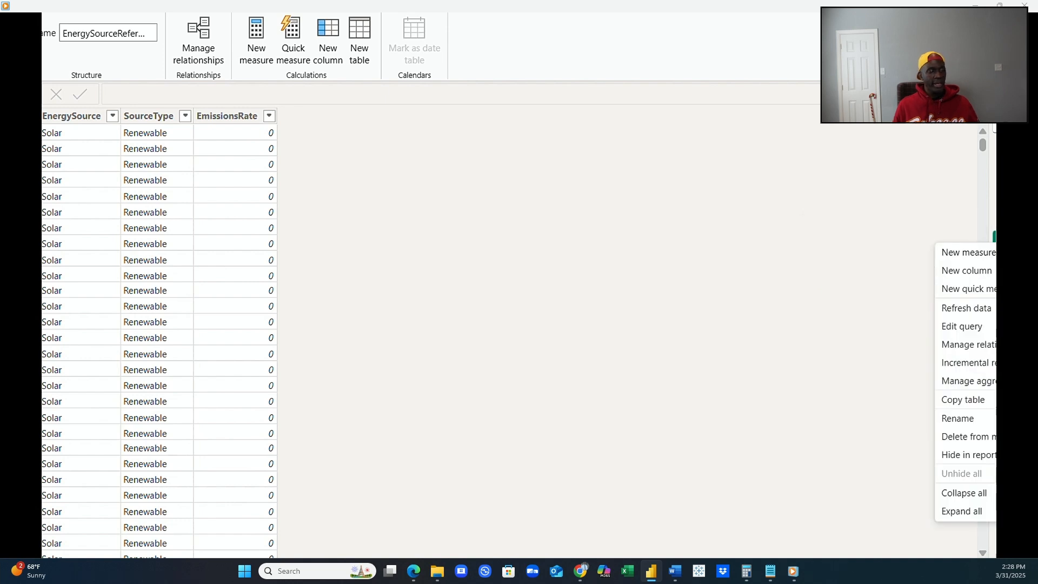
# Review the rows of the lookup tables EnergySourceOrder, SourceTypeRef and USstates.
pyautogui.click(995, 222)
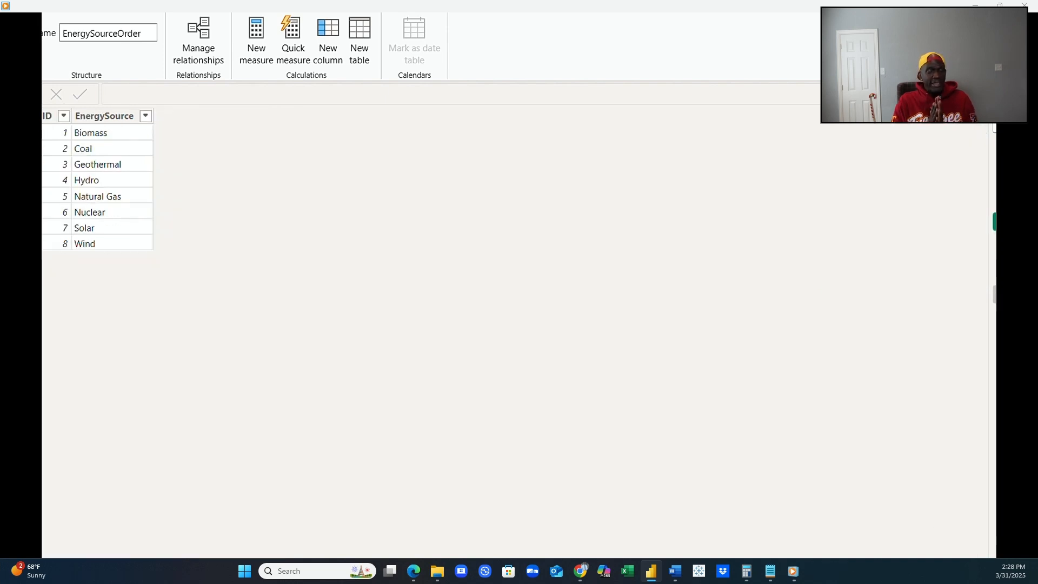
pyautogui.click(995, 295)
pyautogui.click(995, 312)
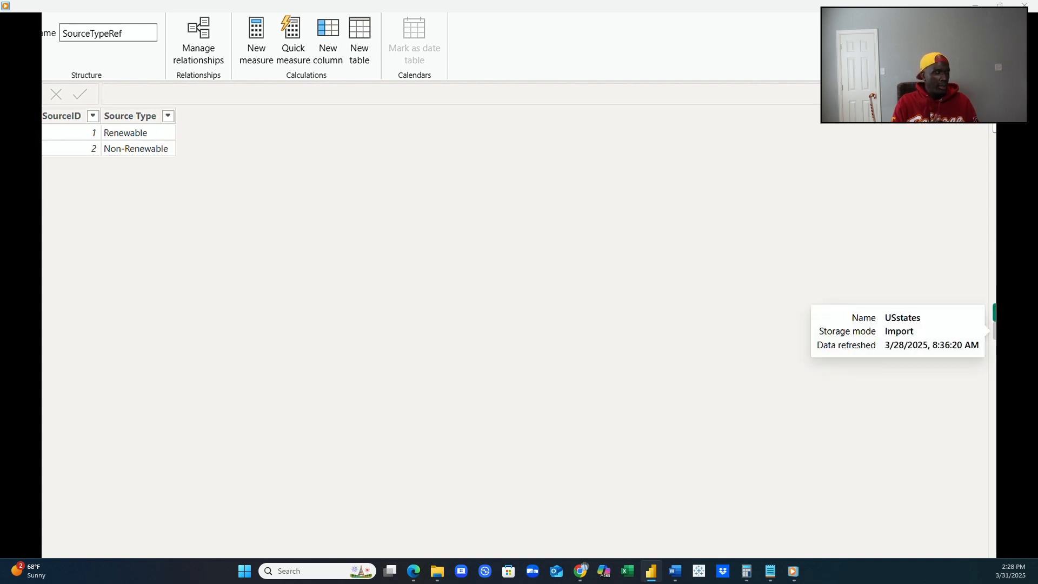
pyautogui.click(994, 331)
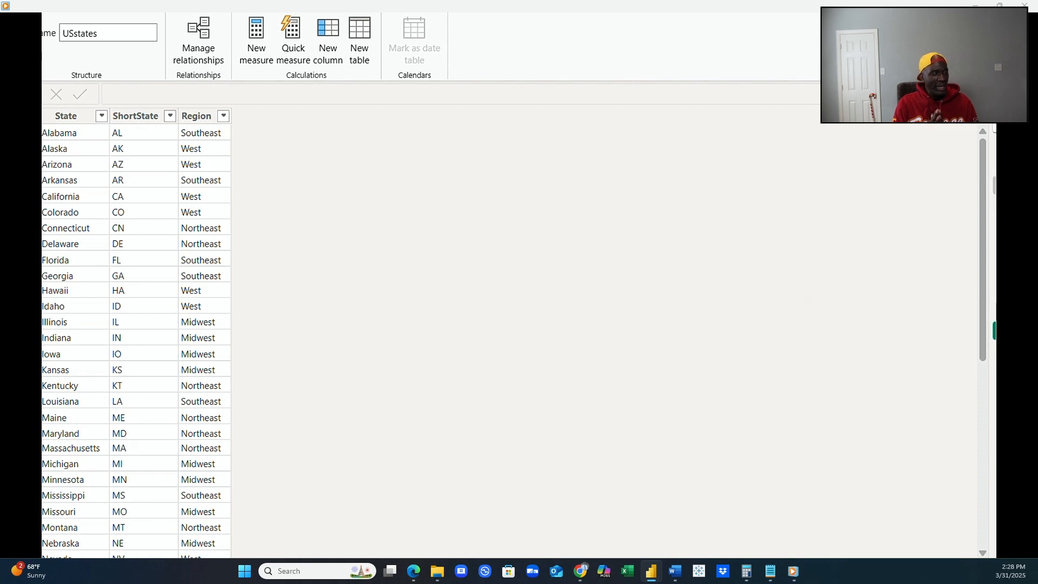
# Compare the columns of the EnergyConsumption and EnergyGeneration tables with the SourceTypeRef and EnergySourceOrder lookup tables.
pyautogui.click(994, 185)
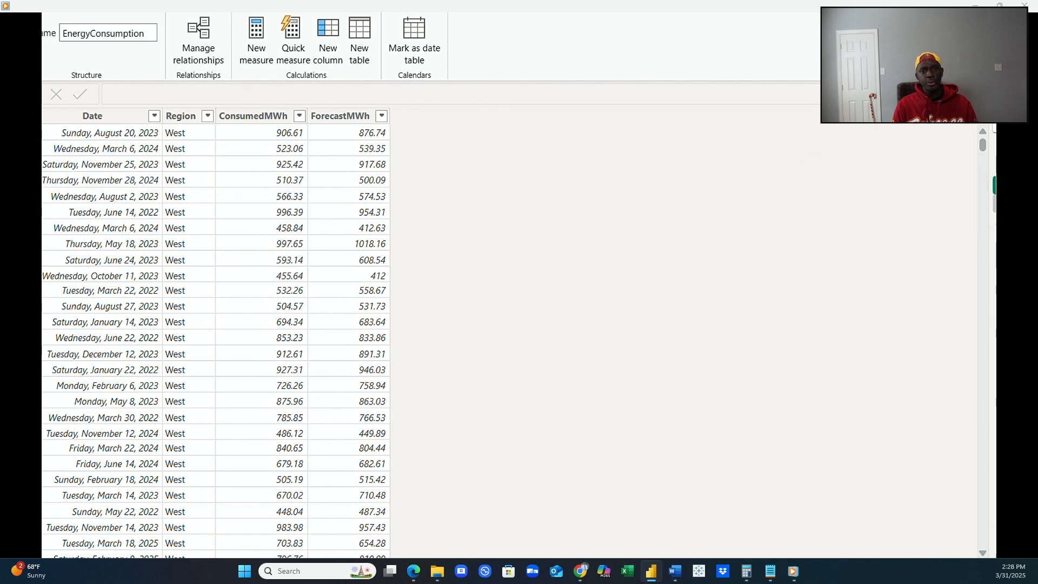
pyautogui.click(995, 203)
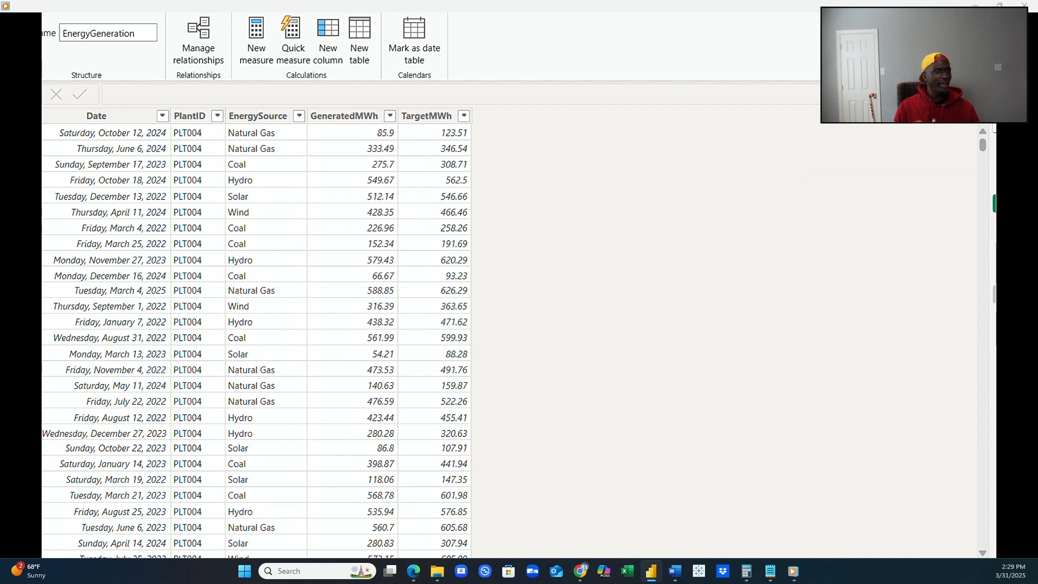
pyautogui.click(994, 312)
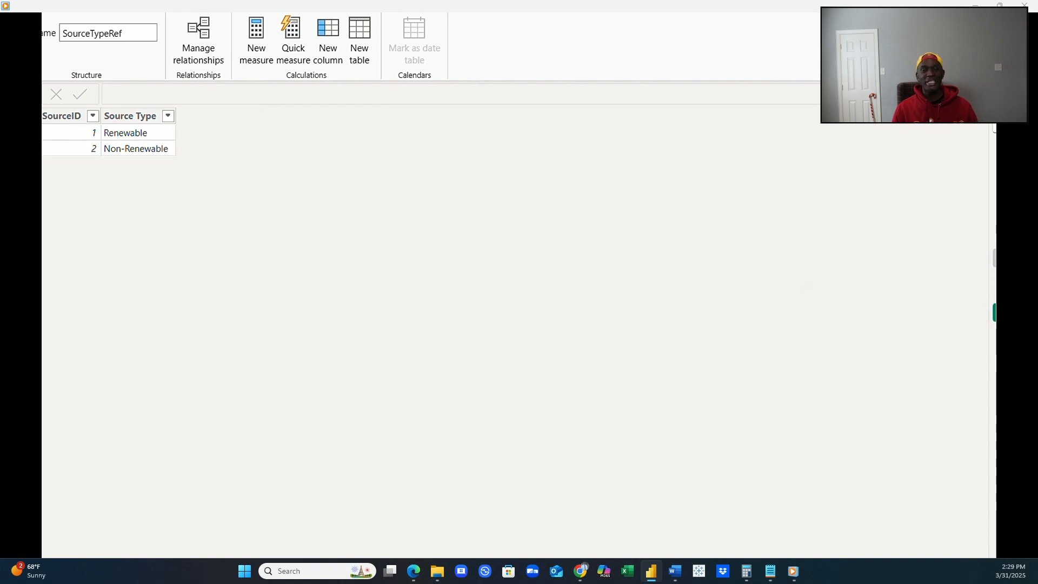
pyautogui.click(994, 222)
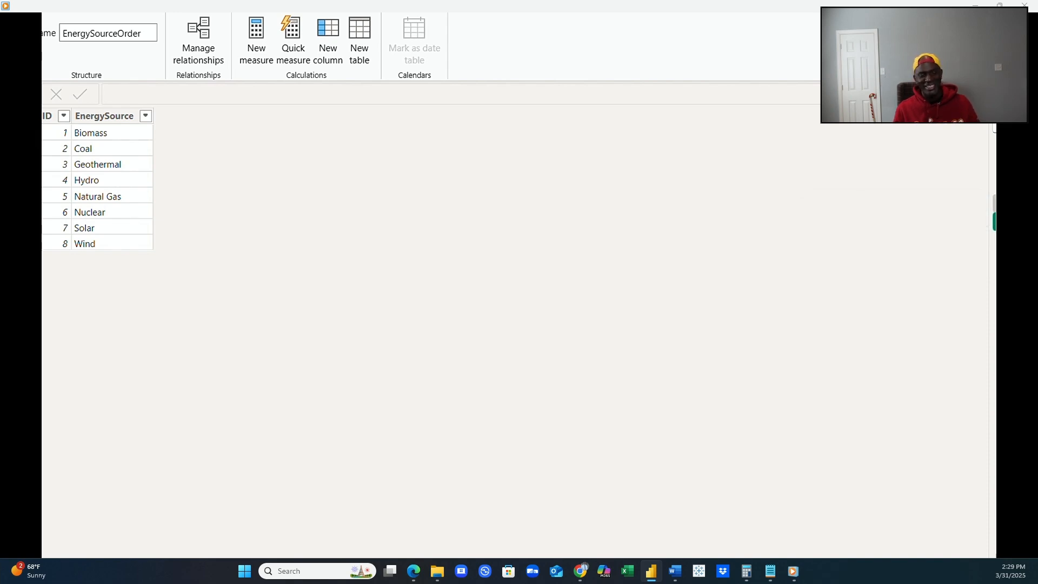
# Compare EnergyGeneration with the EnergySourceOrder list, checking EnergyGeneration's distinct EnergySource values without applying a filter.
pyautogui.click(995, 203)
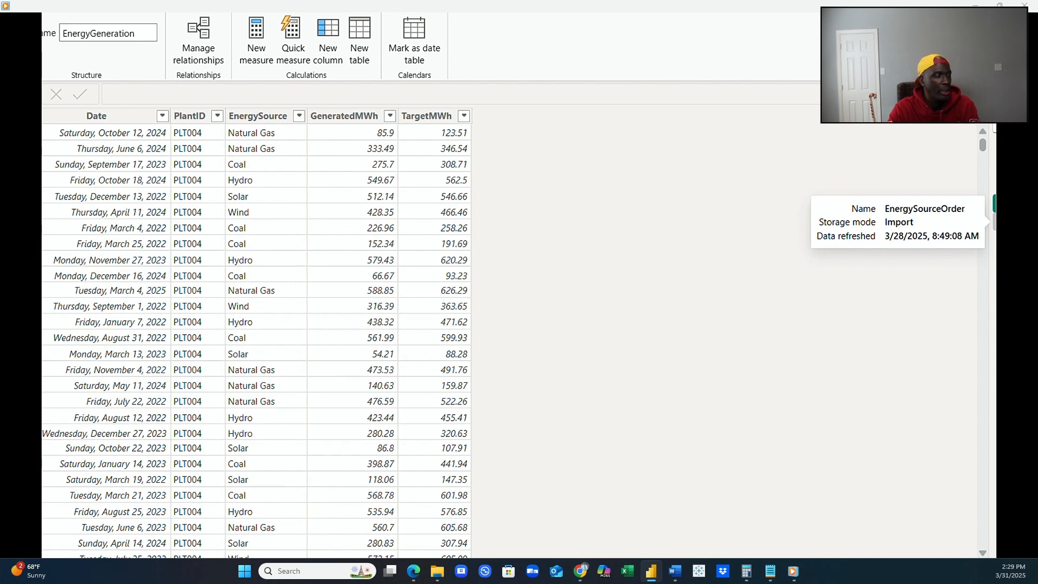
pyautogui.click(993, 222)
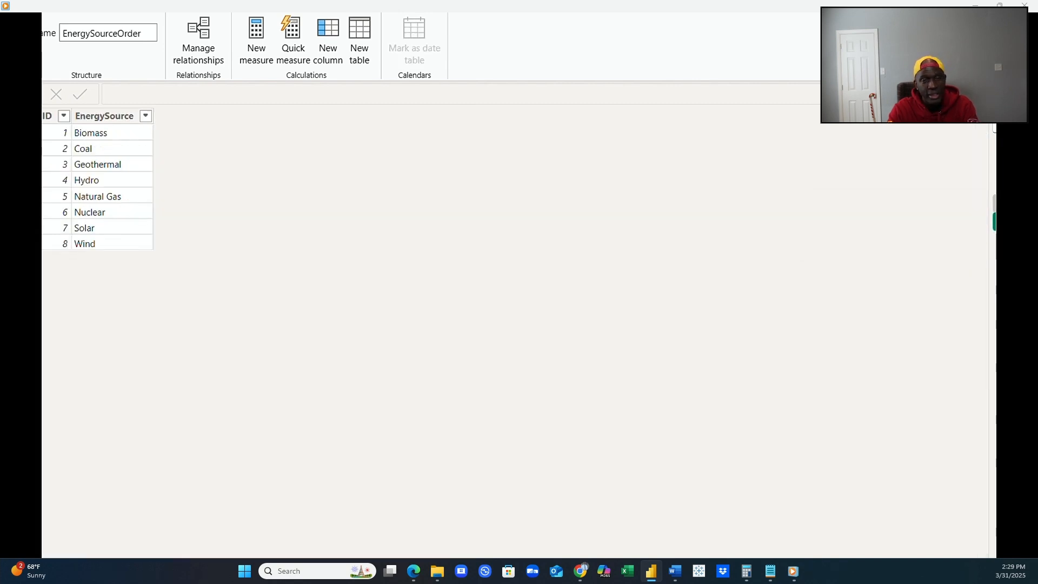
pyautogui.click(994, 203)
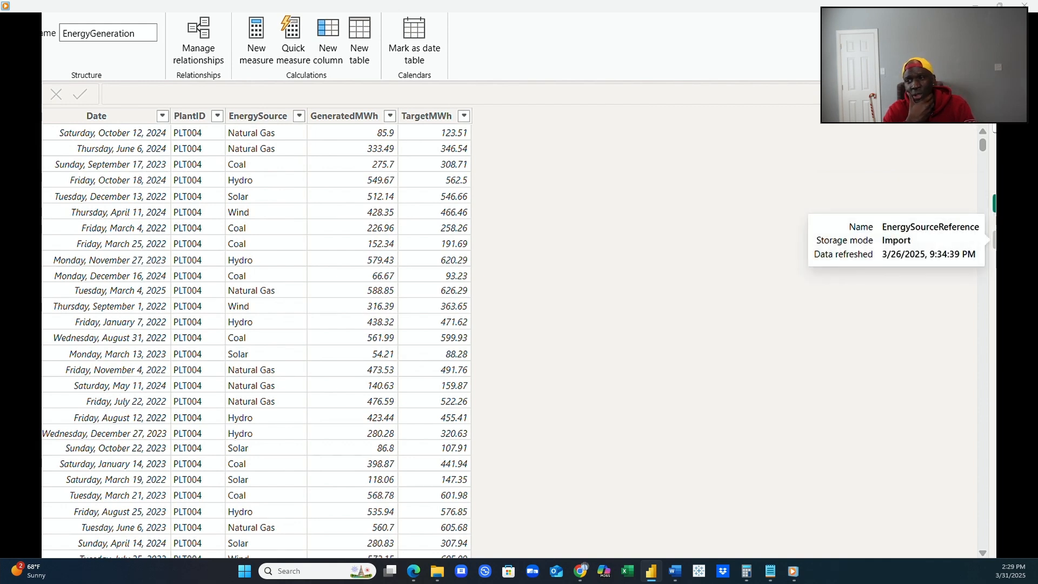
pyautogui.click(994, 221)
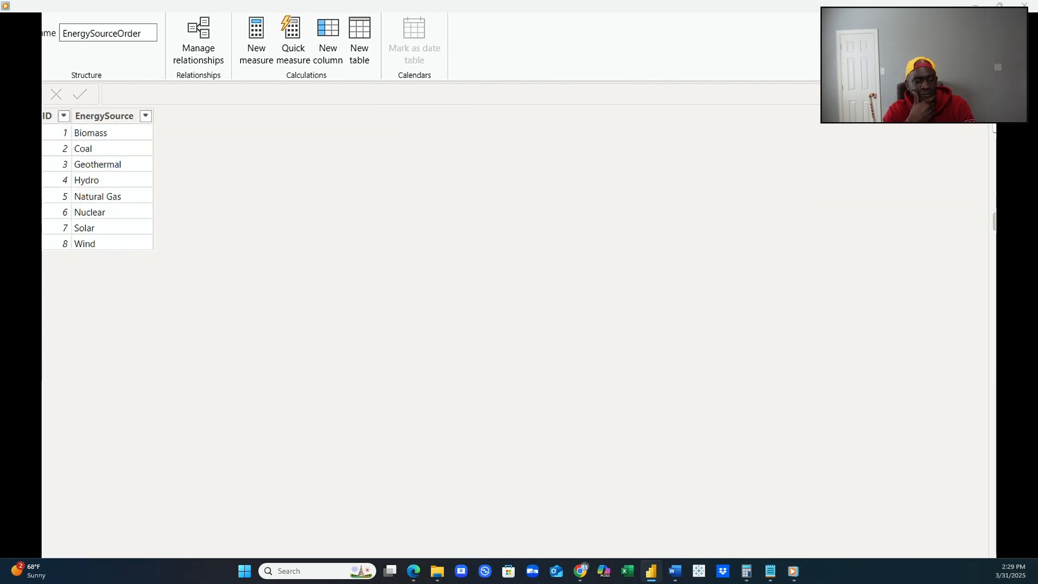
pyautogui.click(994, 204)
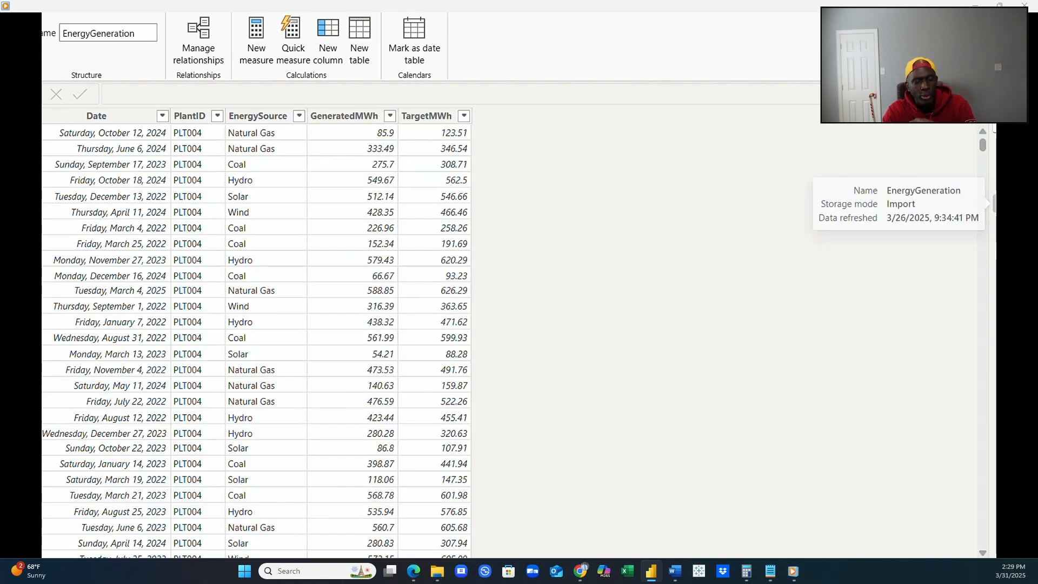
pyautogui.click(299, 116)
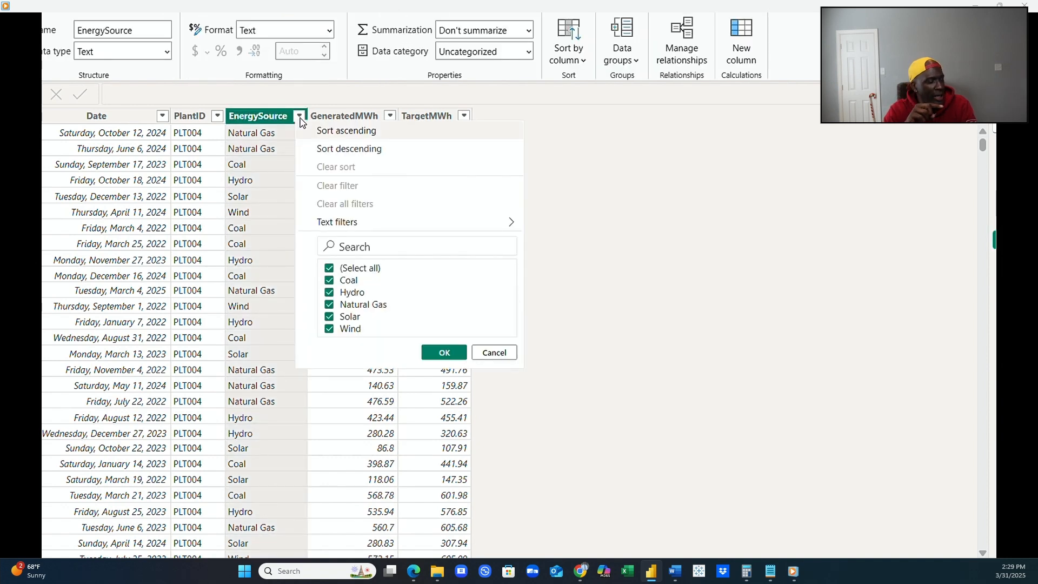
pyautogui.click(575, 199)
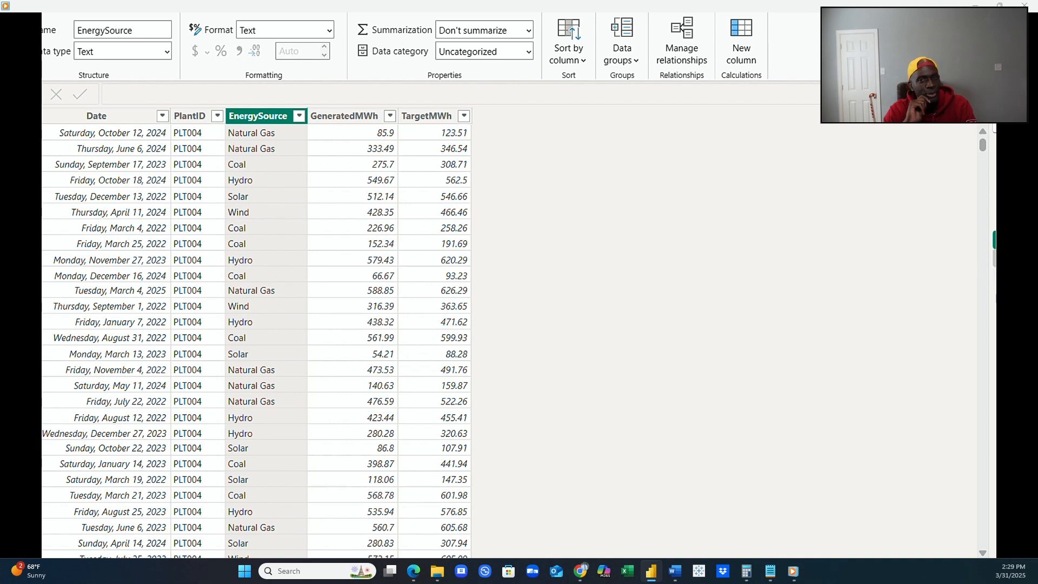
# View the EnergySourceOrder entries again and recheck the distinct EnergySource values used in EnergyGeneration.
pyautogui.click(994, 312)
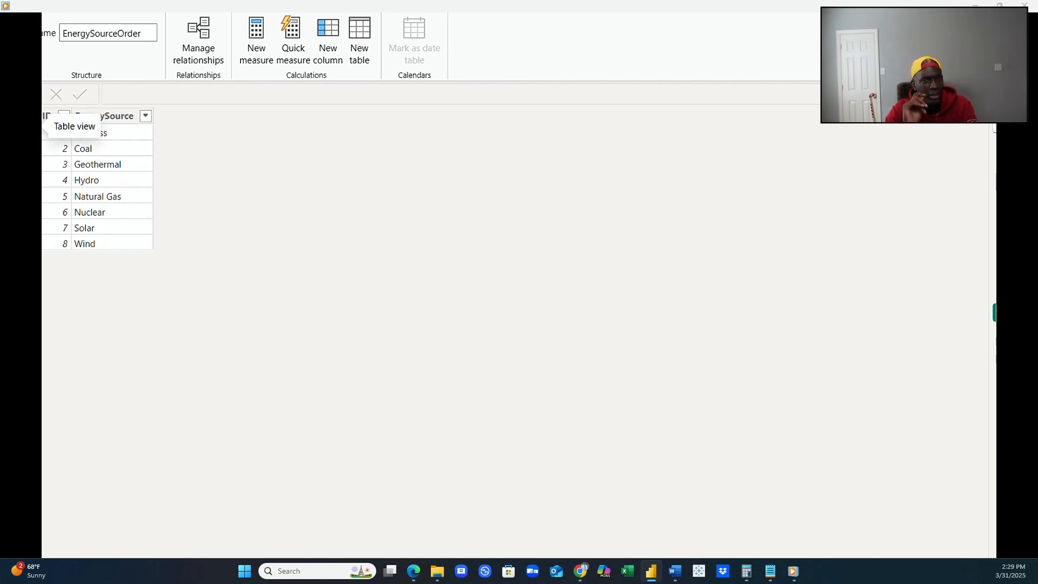
pyautogui.click(1011, 203)
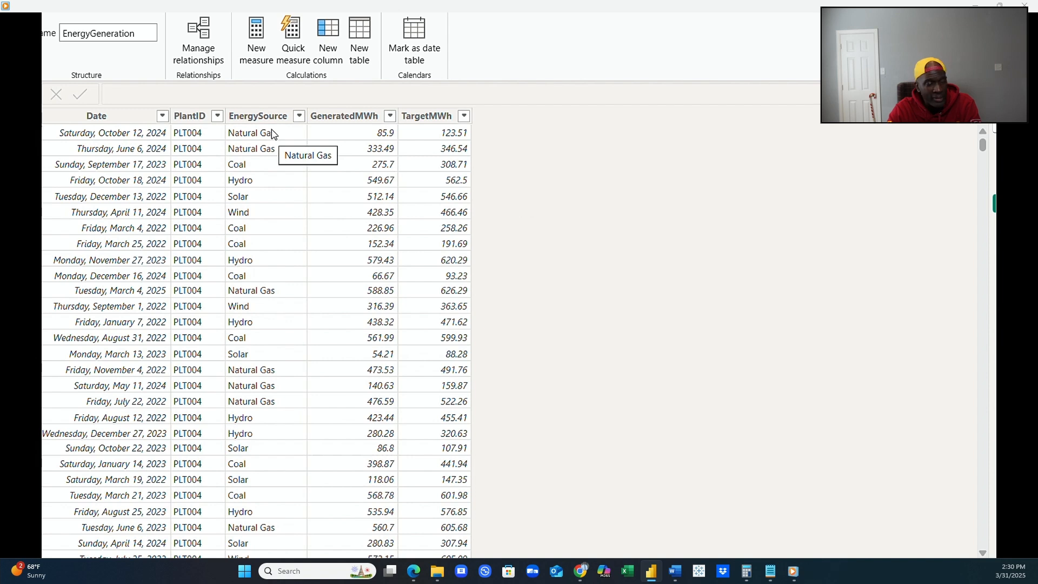
pyautogui.click(290, 116)
pyautogui.click(299, 117)
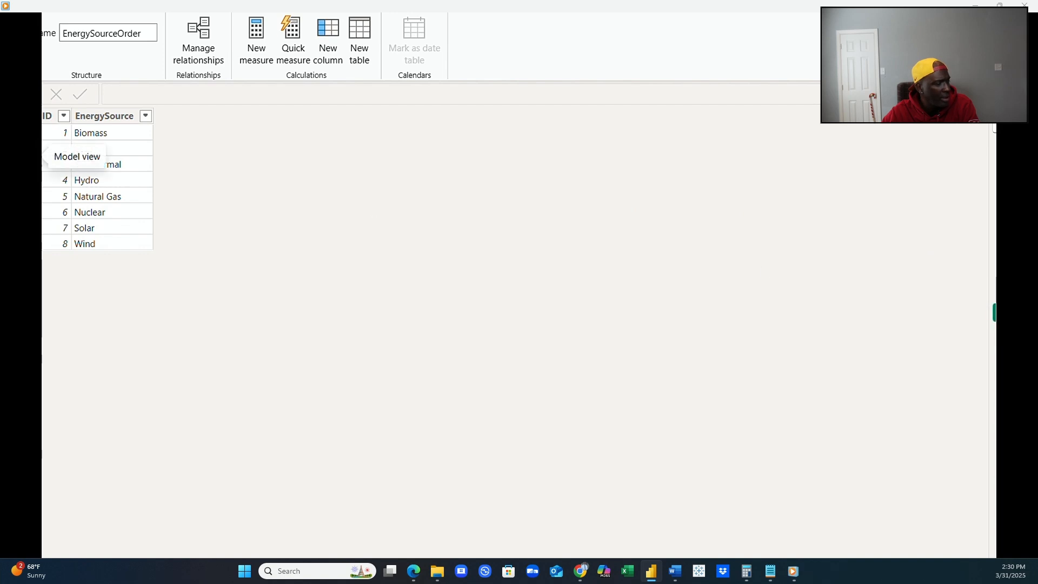
# Shift EnergySourceReference aside in the model diagram and relate EnergySourceOrder to EnergyGeneration on EnergySource as an active one-to-many, single-direction relationship.
pyautogui.click(48, 144)
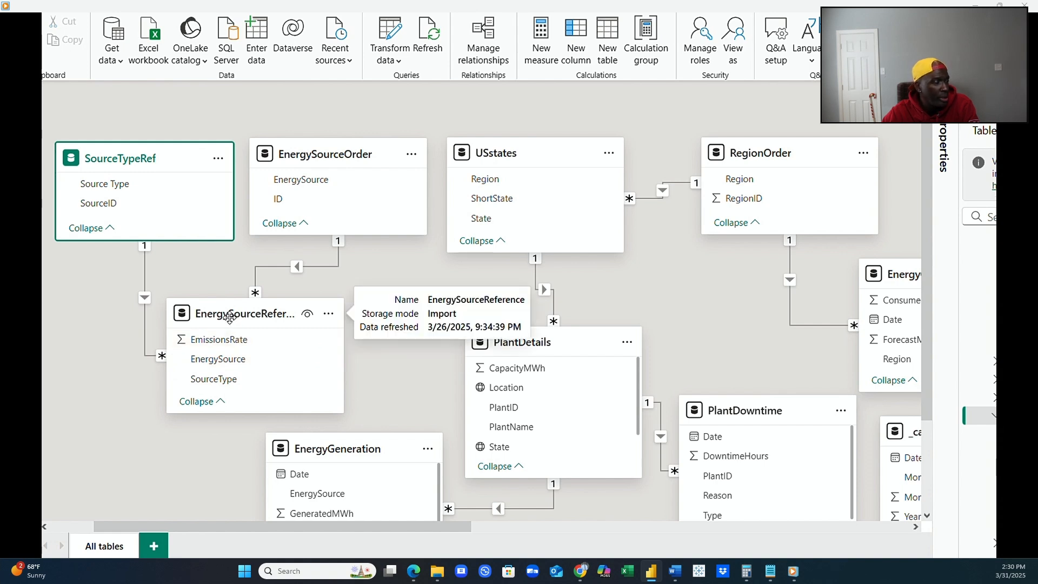
pyautogui.moveTo(230, 318); pyautogui.dragTo(176, 329)
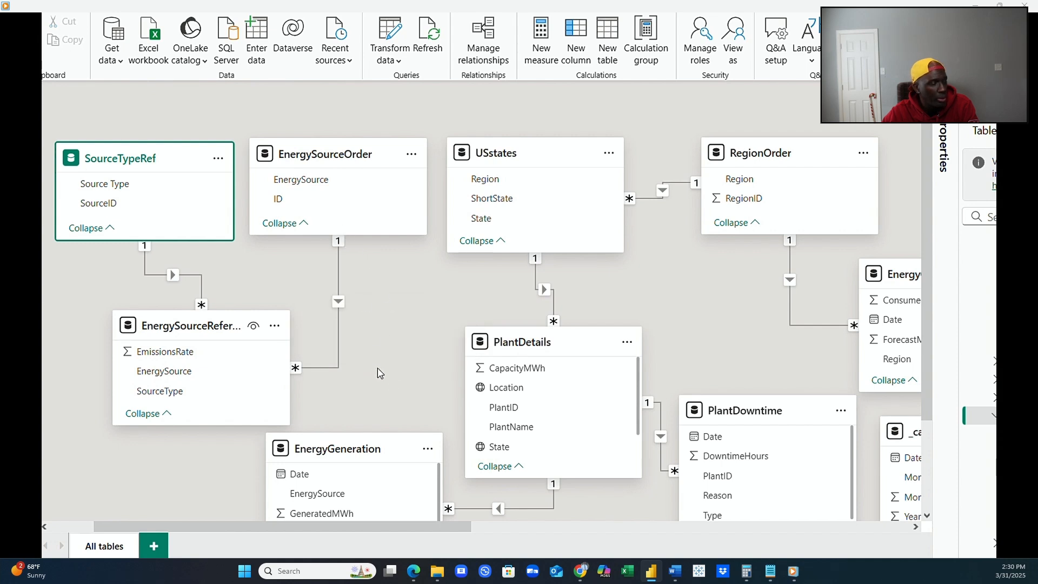
pyautogui.click(328, 184)
pyautogui.moveTo(327, 184); pyautogui.dragTo(349, 498)
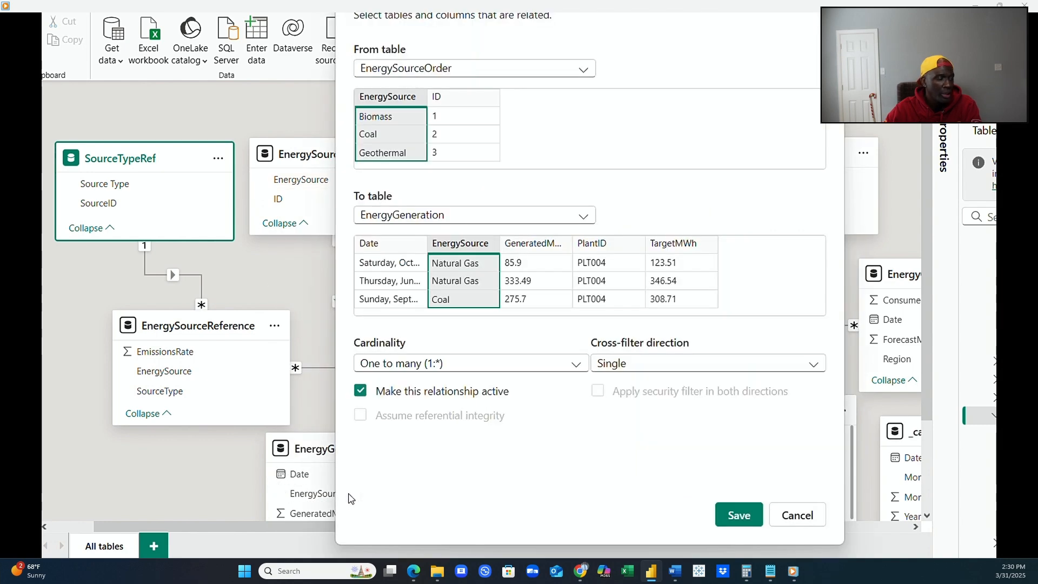
pyautogui.click(738, 515)
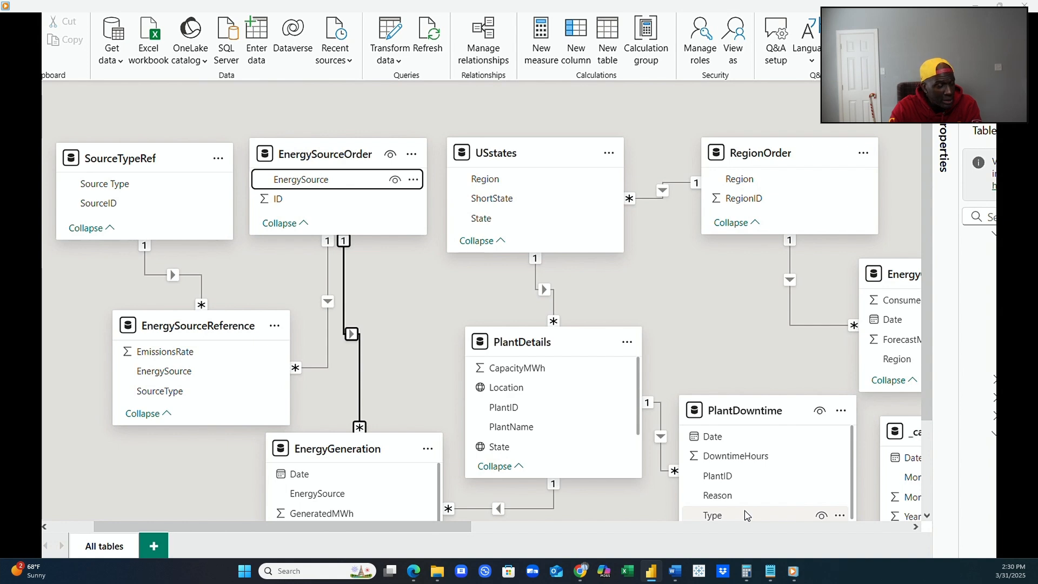
pyautogui.click(413, 297)
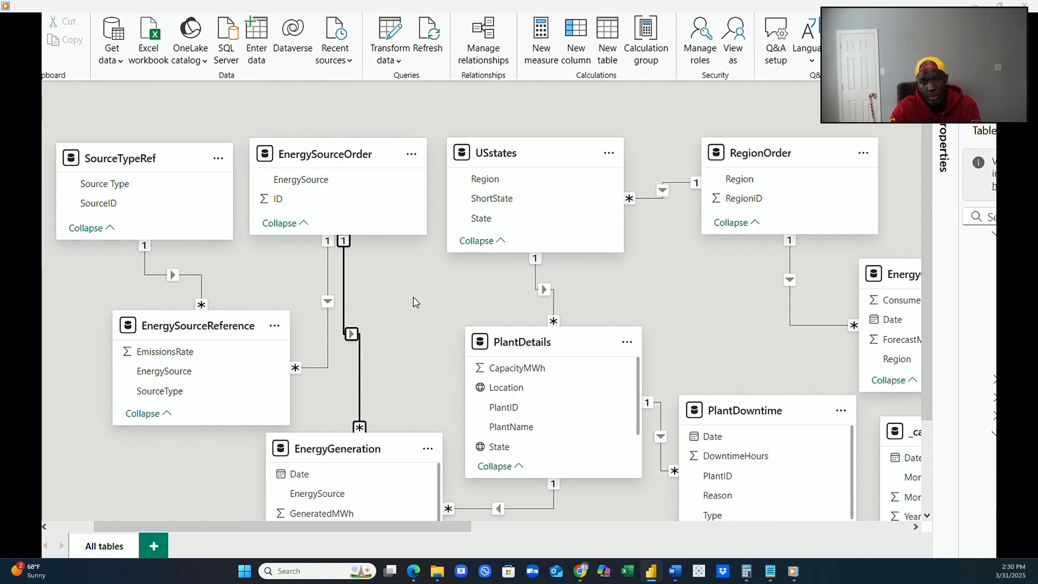
# Relate the _calendar table's Date column to Date in both PlantDowntime and EnergyConsumption as active one-to-many, single-direction relationships.
pyautogui.scroll(-1, 415, 299)
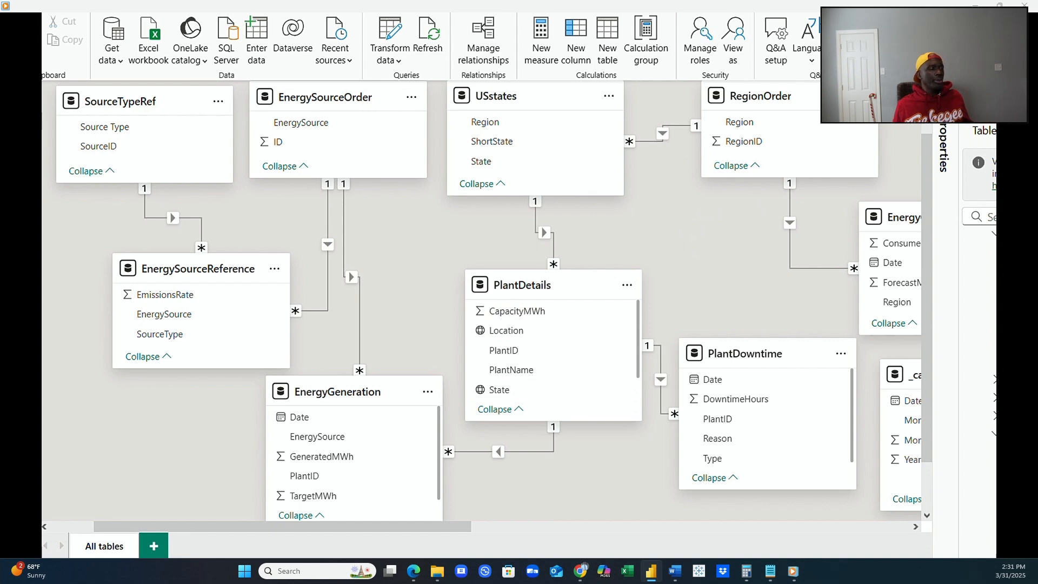
pyautogui.click(989, 99)
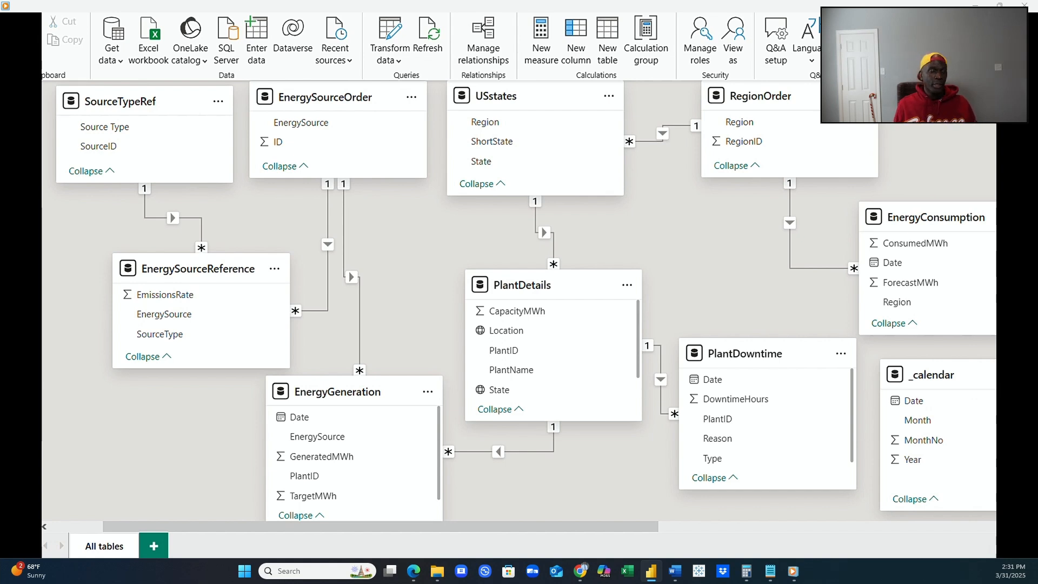
pyautogui.click(922, 406)
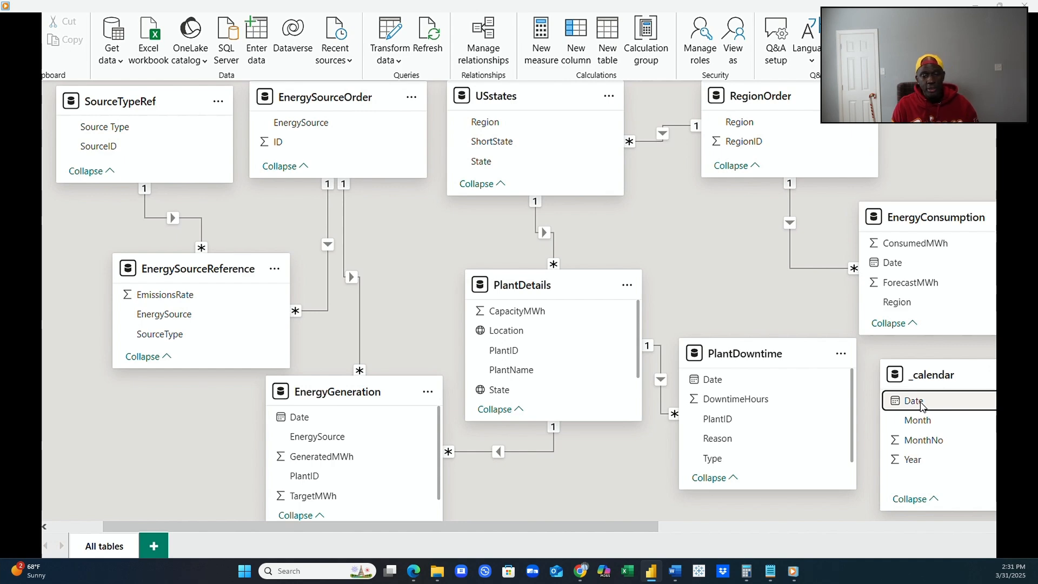
pyautogui.moveTo(922, 406); pyautogui.dragTo(783, 390)
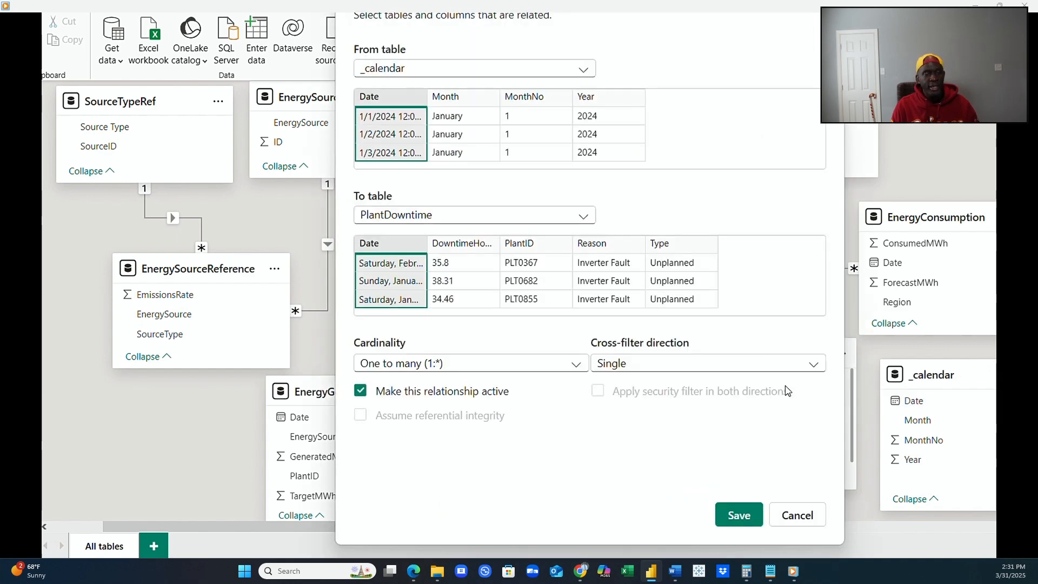
pyautogui.click(738, 514)
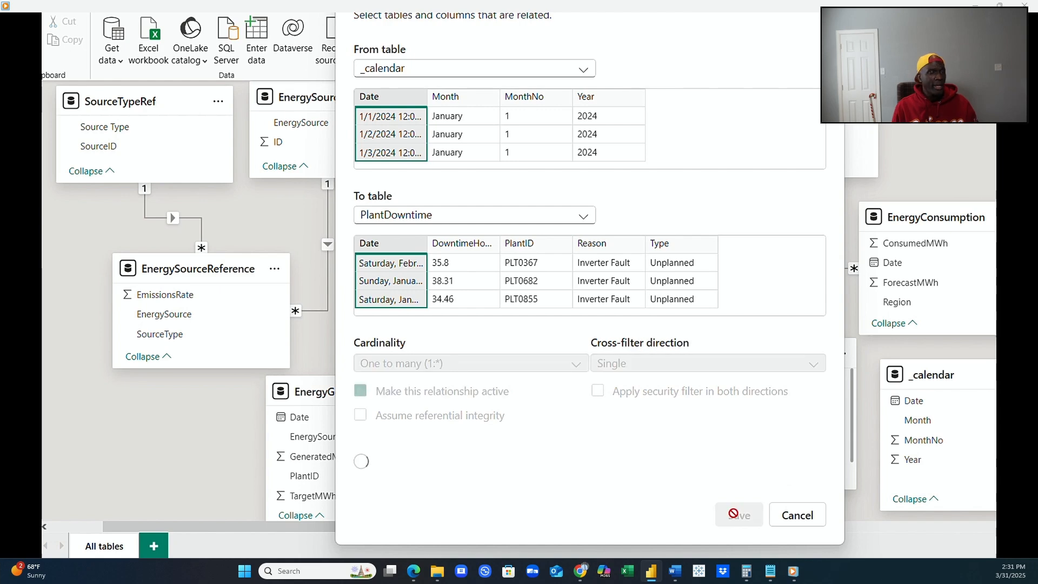
pyautogui.moveTo(902, 403); pyautogui.dragTo(900, 275)
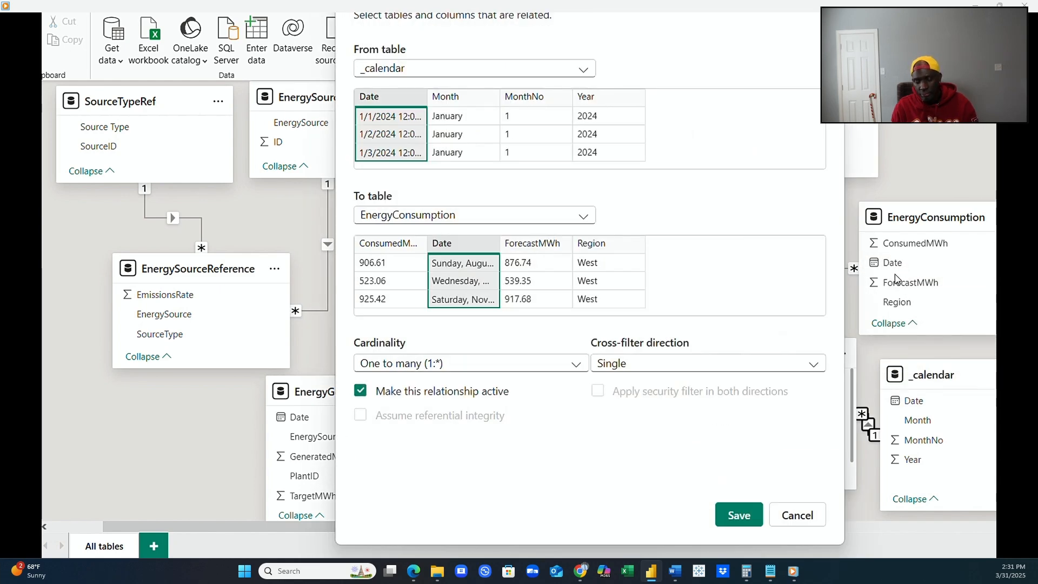
pyautogui.click(738, 515)
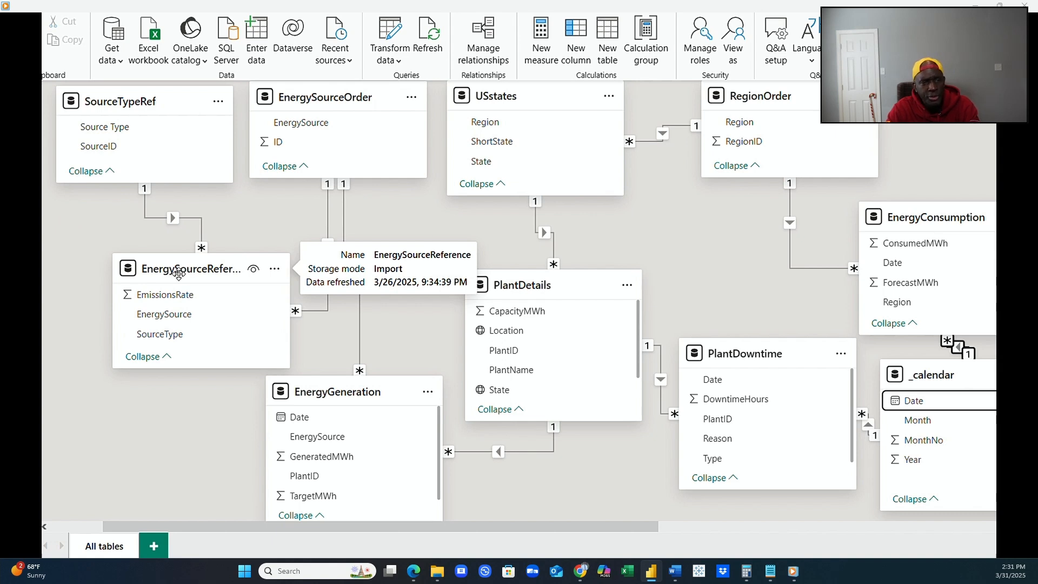
# Rearrange the diagram, spreading EnergySourceReference, EnergyGeneration and PlantDetails apart and placing _calendar between PlantDetails and EnergyConsumption, with PlantDowntime below it.
pyautogui.moveTo(179, 273); pyautogui.dragTo(137, 295)
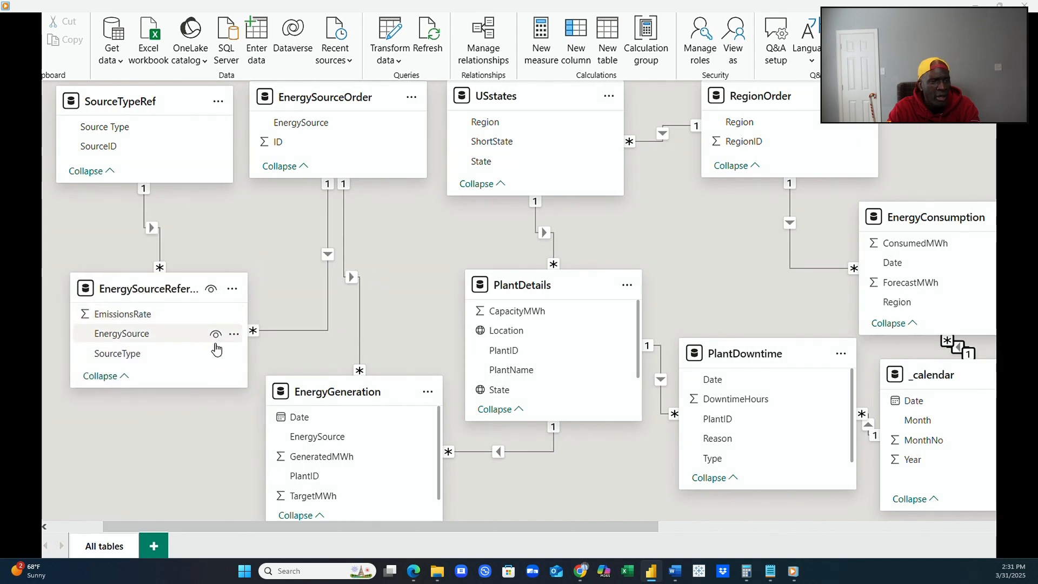
pyautogui.moveTo(315, 391); pyautogui.dragTo(265, 421)
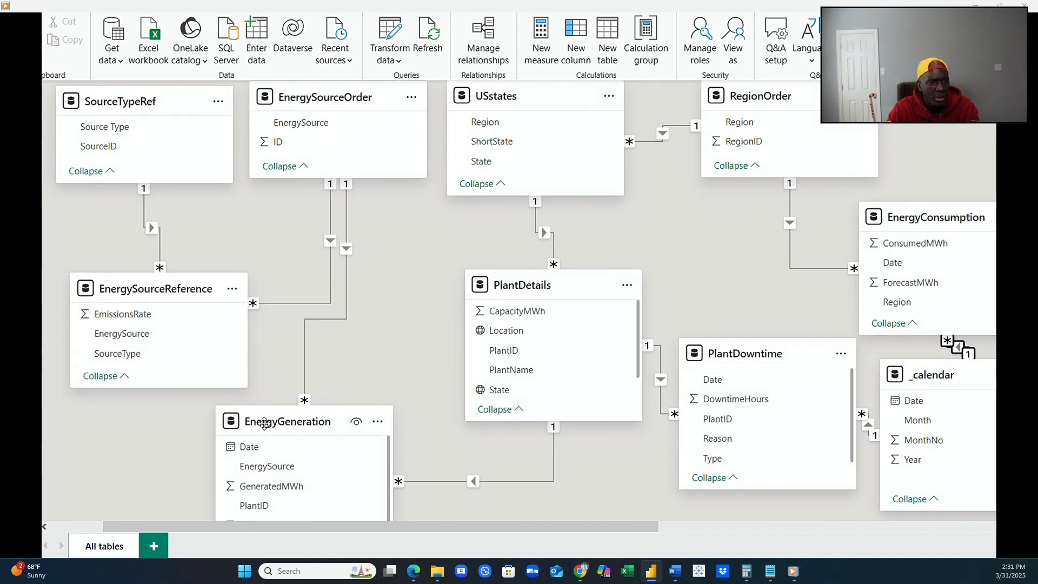
pyautogui.moveTo(502, 287); pyautogui.dragTo(410, 254)
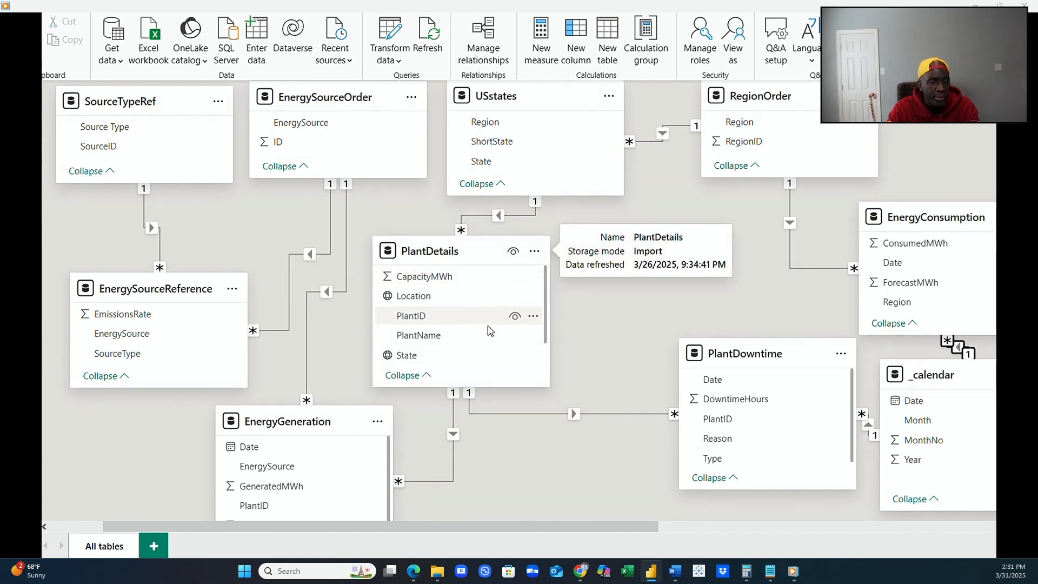
pyautogui.moveTo(746, 369); pyautogui.dragTo(618, 437)
pyautogui.moveTo(904, 380); pyautogui.dragTo(625, 265)
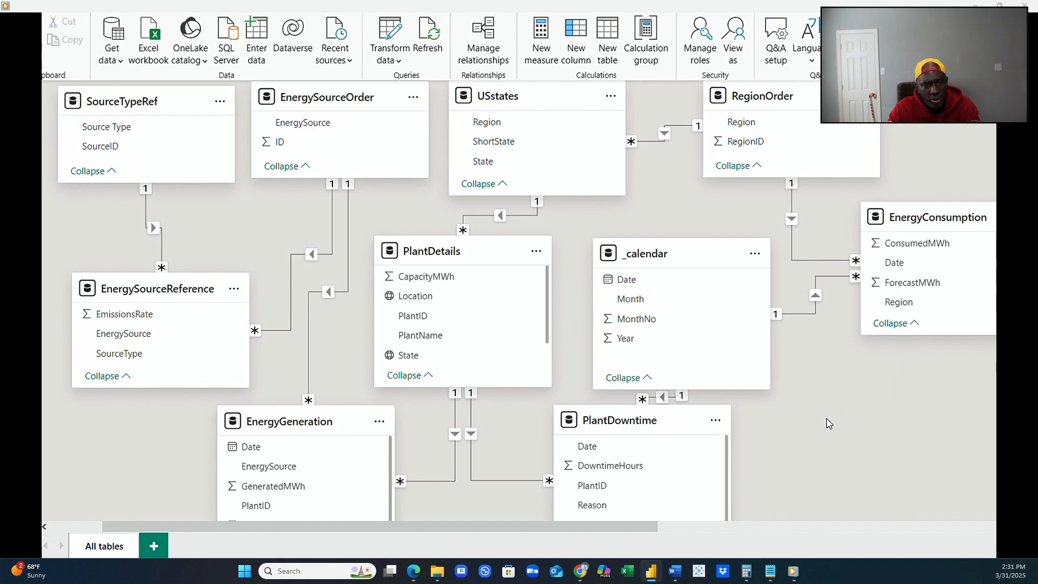
pyautogui.moveTo(666, 420); pyautogui.dragTo(666, 433)
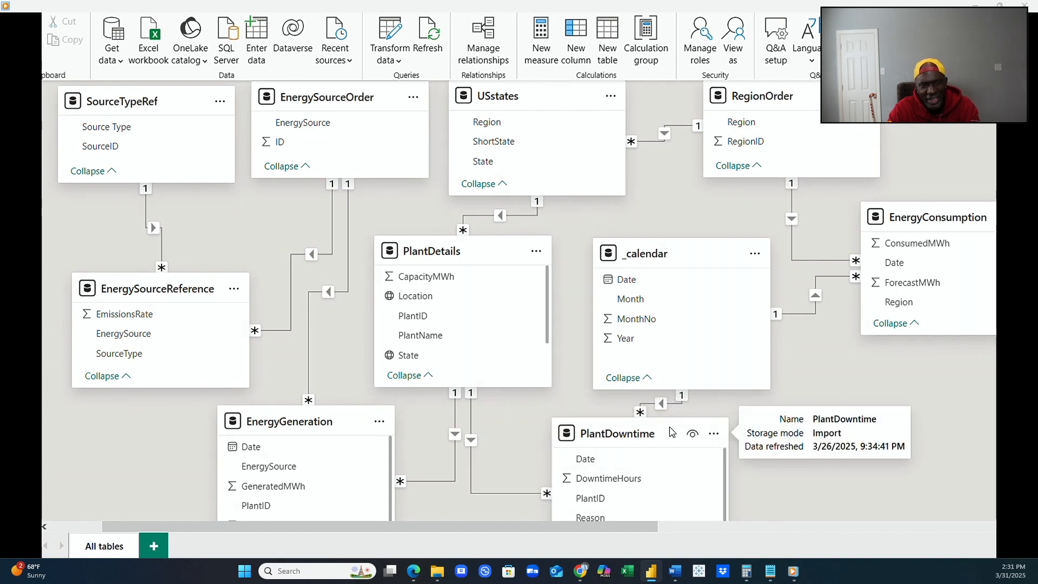
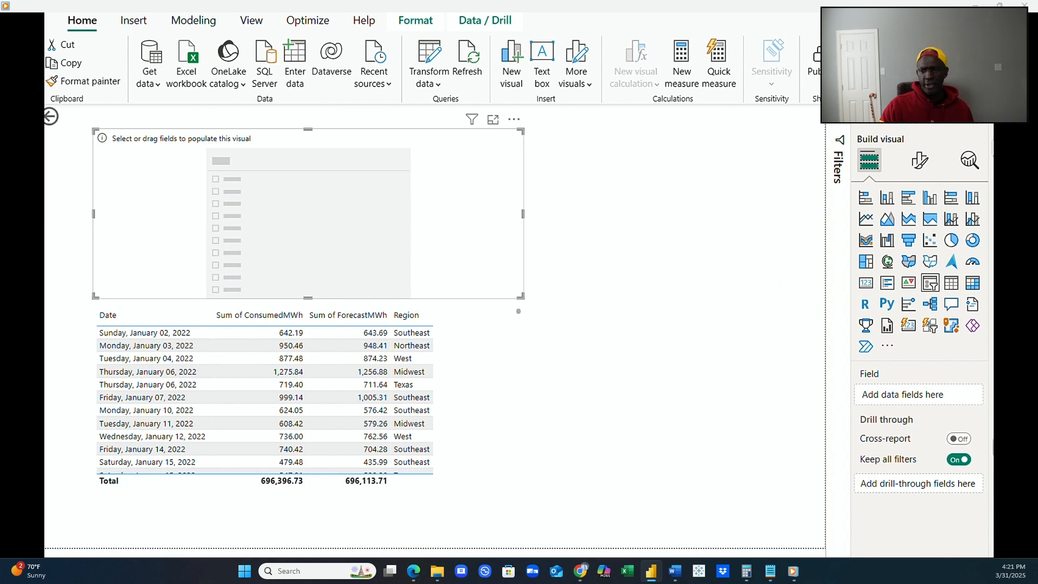
# Try slicing the consumption table with Region from USstates, selecting Texas and Midwest.
pyautogui.moveTo(954, 419); pyautogui.dragTo(943, 397)
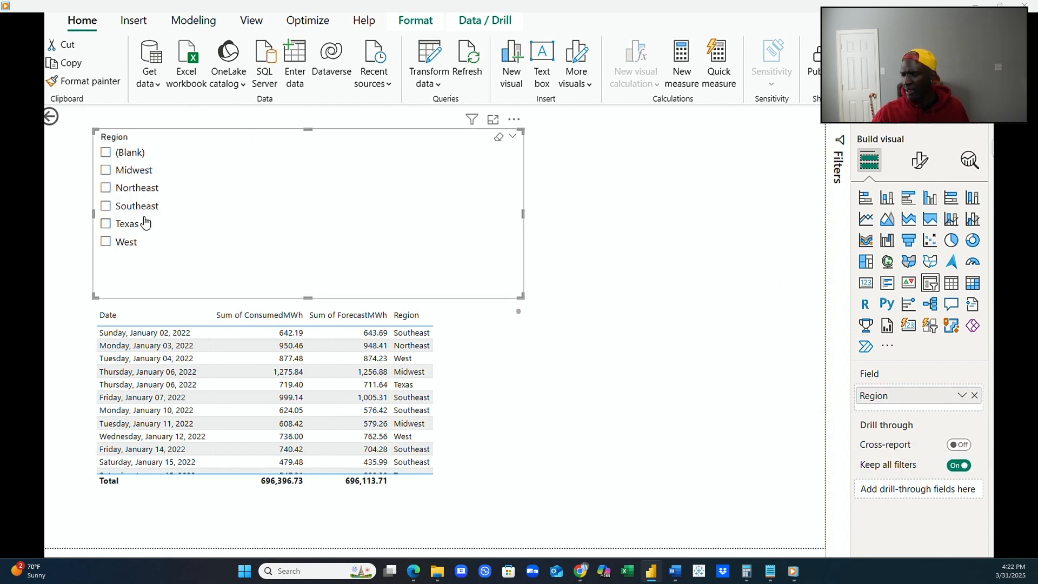
pyautogui.click(108, 225)
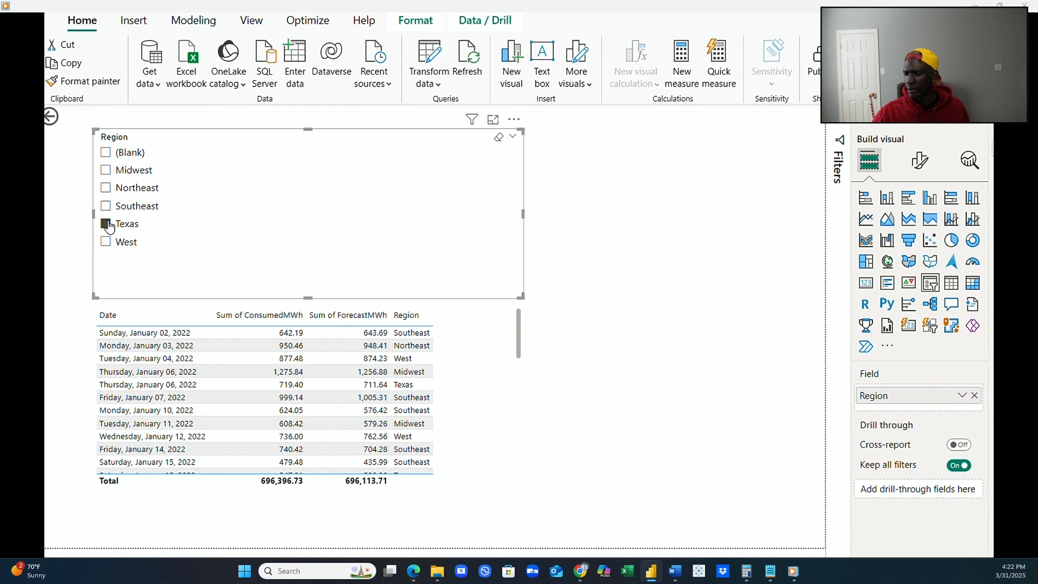
pyautogui.click(107, 172)
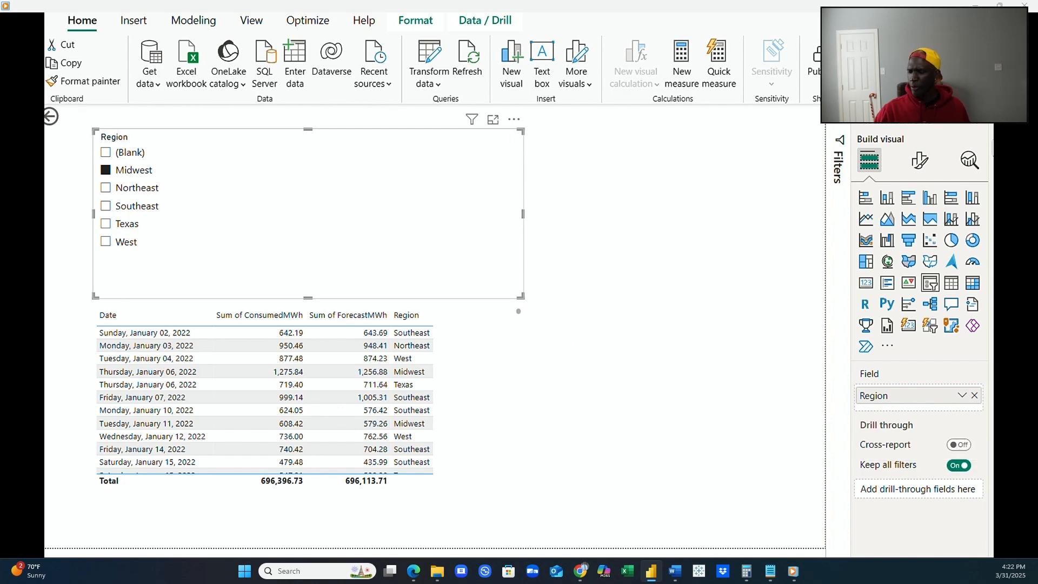
# Examine the relationships in the model diagram, checking how USstates and RegionOrder connect to EnergyConsumption.
pyautogui.click(21, 178)
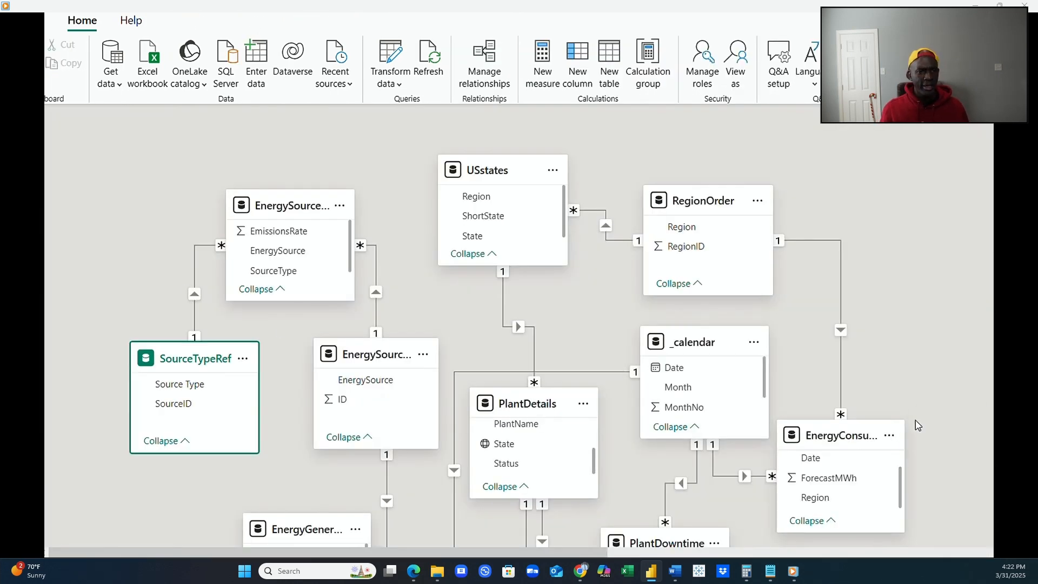
pyautogui.scroll(-1, 920, 417)
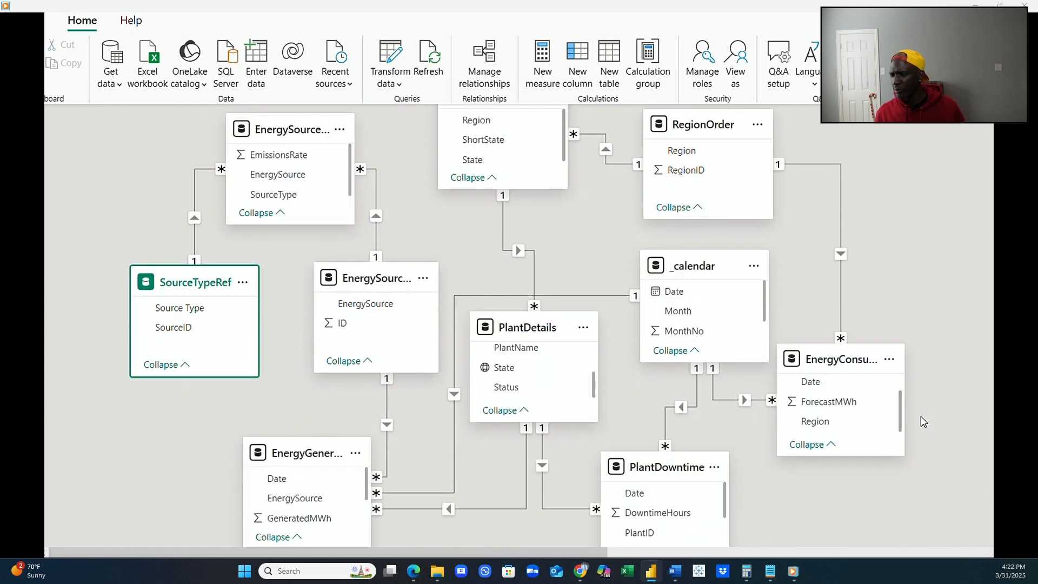
pyautogui.scroll(-1, 925, 421)
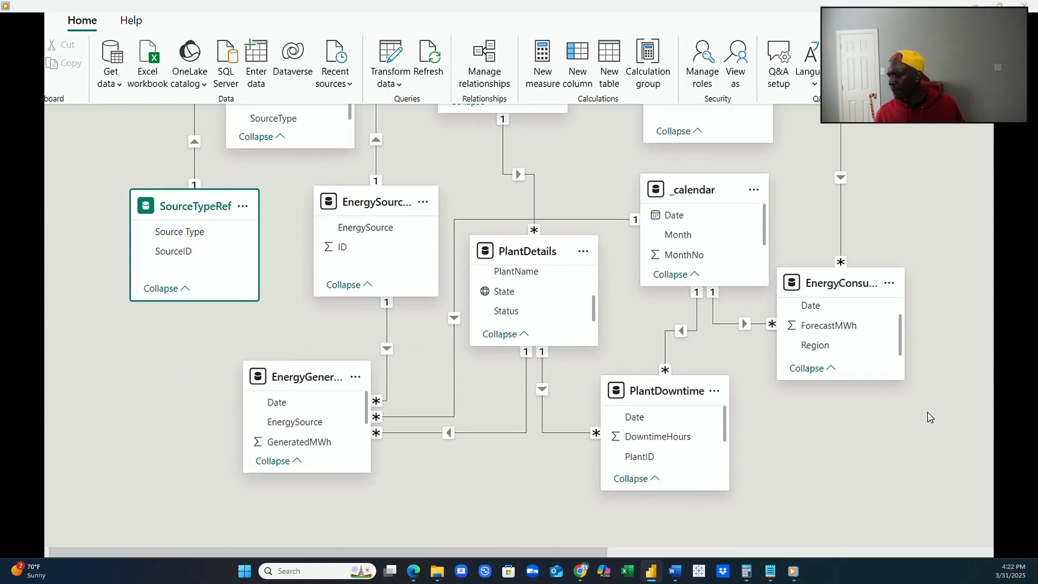
pyautogui.scroll(2, 930, 417)
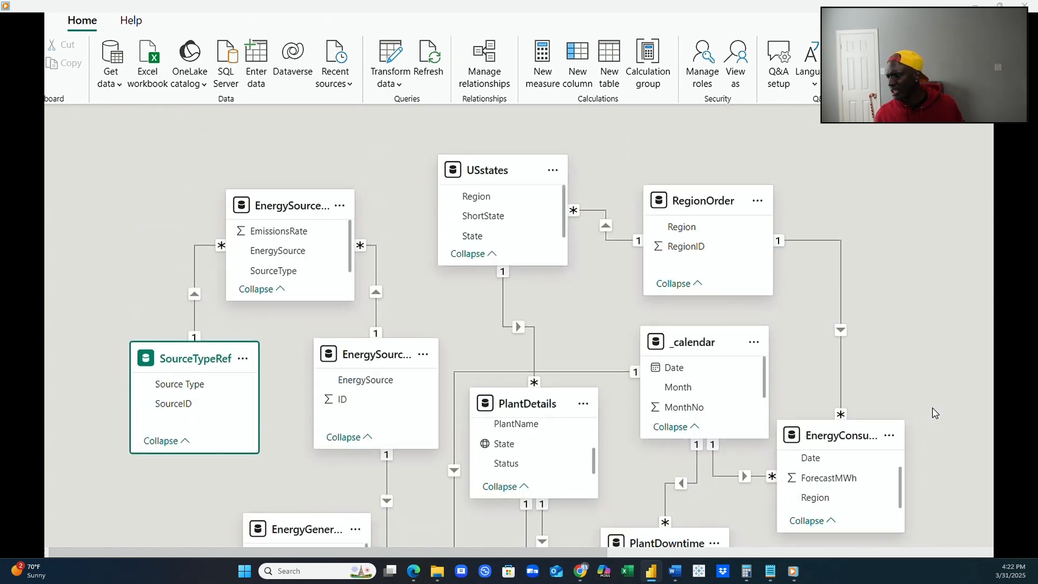
pyautogui.scroll(-1, 935, 413)
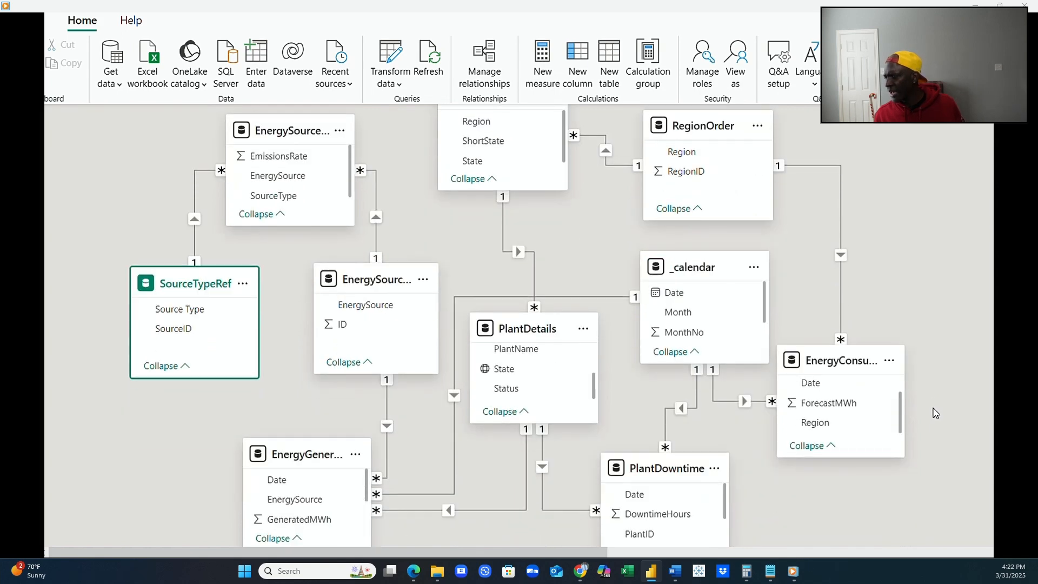
pyautogui.scroll(1, 934, 413)
pyautogui.click(663, 552)
pyautogui.click(663, 552)
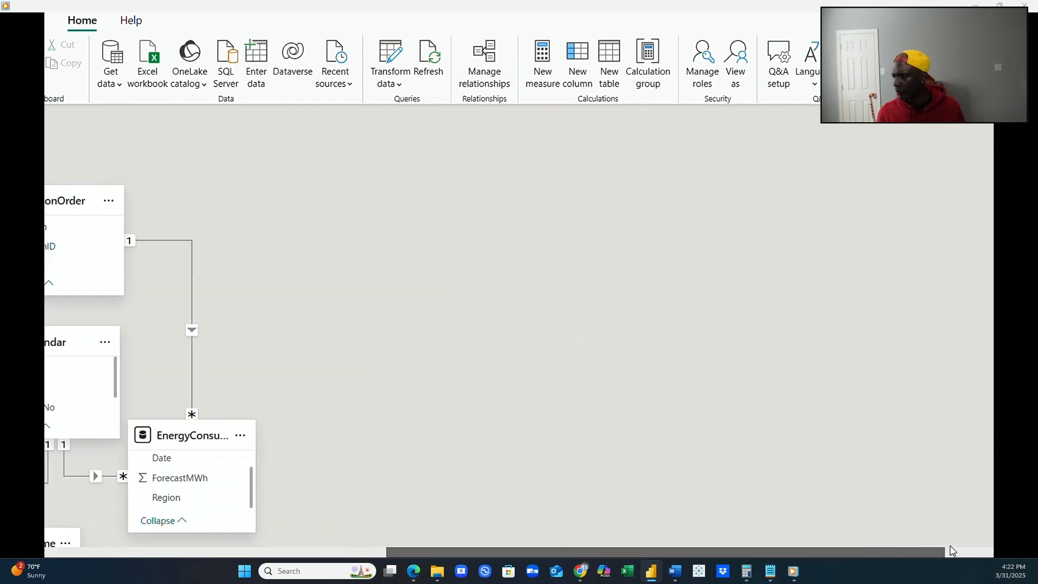
pyautogui.scroll(-1, 939, 165)
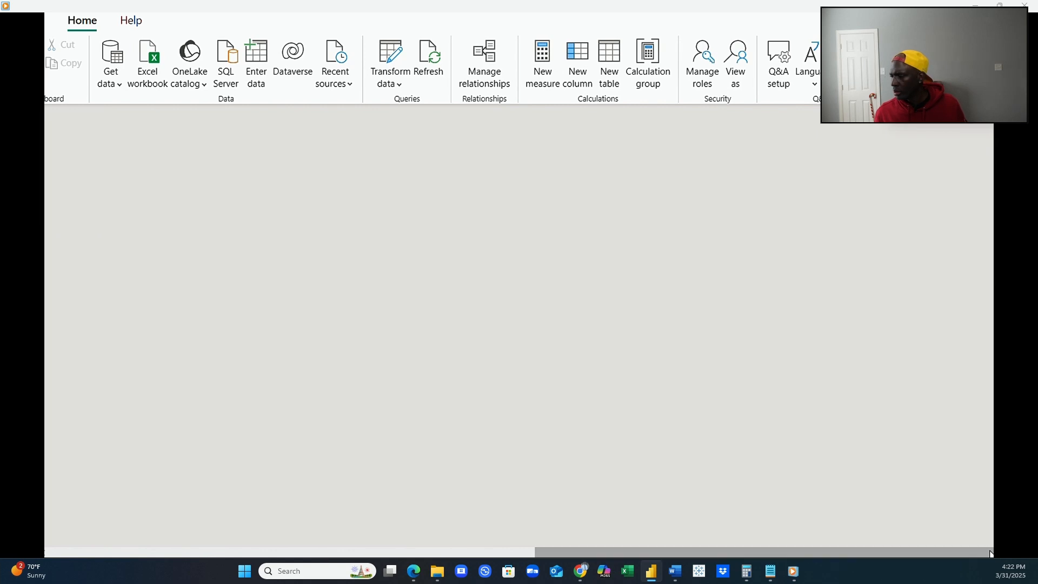
pyautogui.moveTo(969, 553); pyautogui.dragTo(548, 553)
pyautogui.scroll(3, 494, 519)
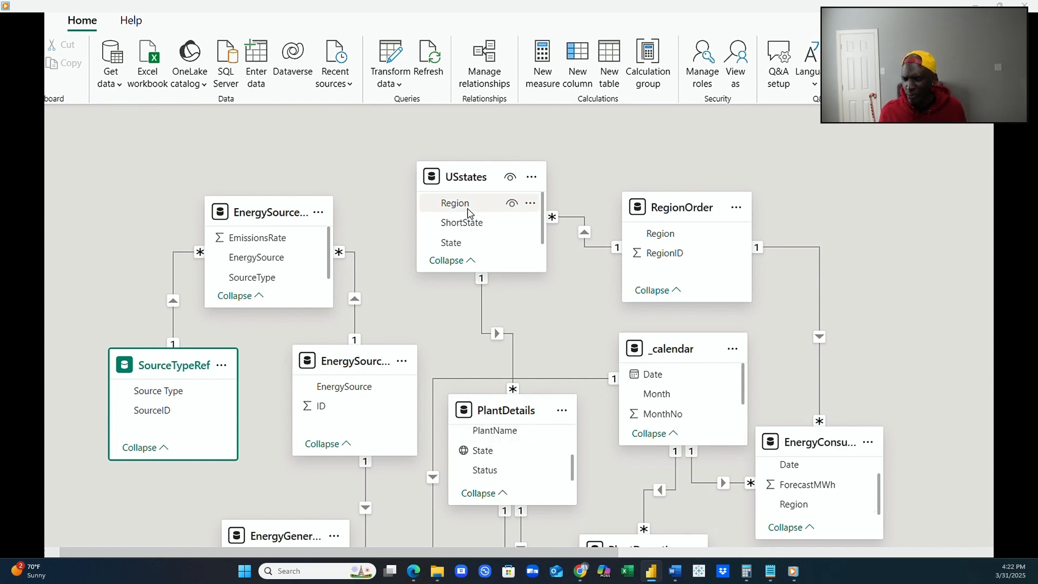
# Try to relate Region in USstates to Region in EnergyConsumption, and retest the report slicer with Northeast.
pyautogui.moveTo(463, 209); pyautogui.dragTo(792, 515)
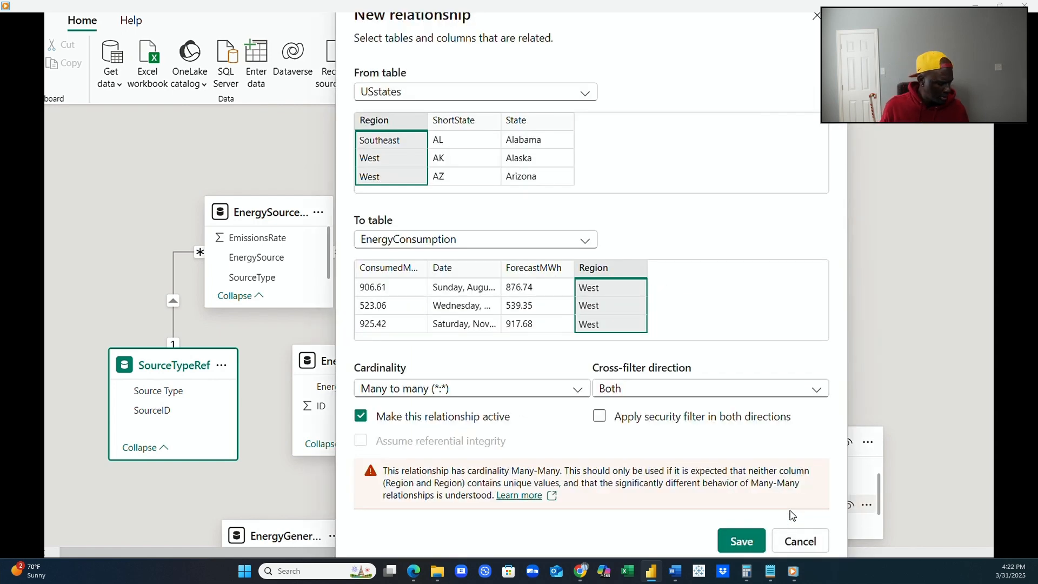
pyautogui.click(799, 541)
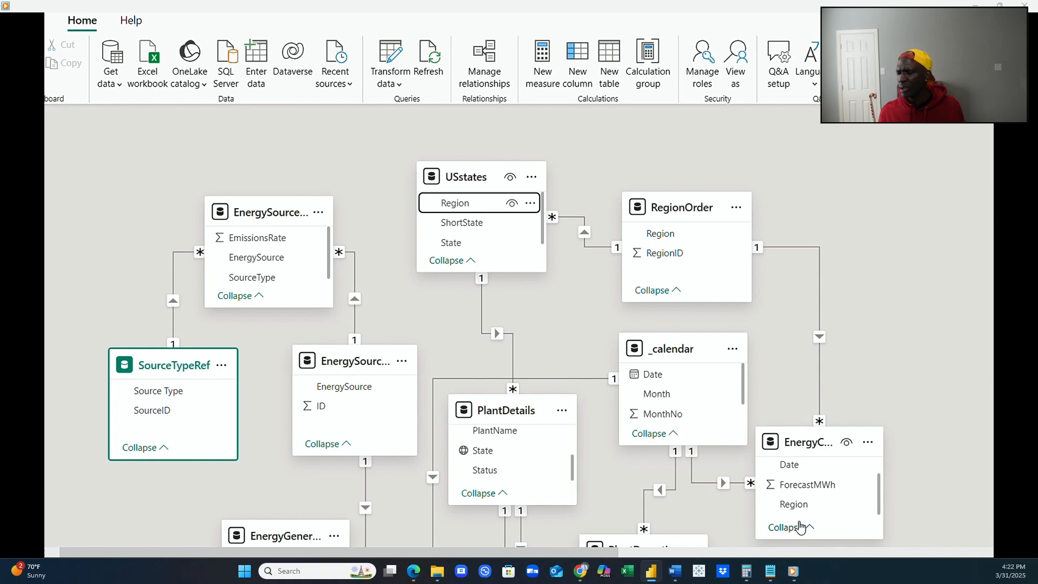
pyautogui.click(43, 121)
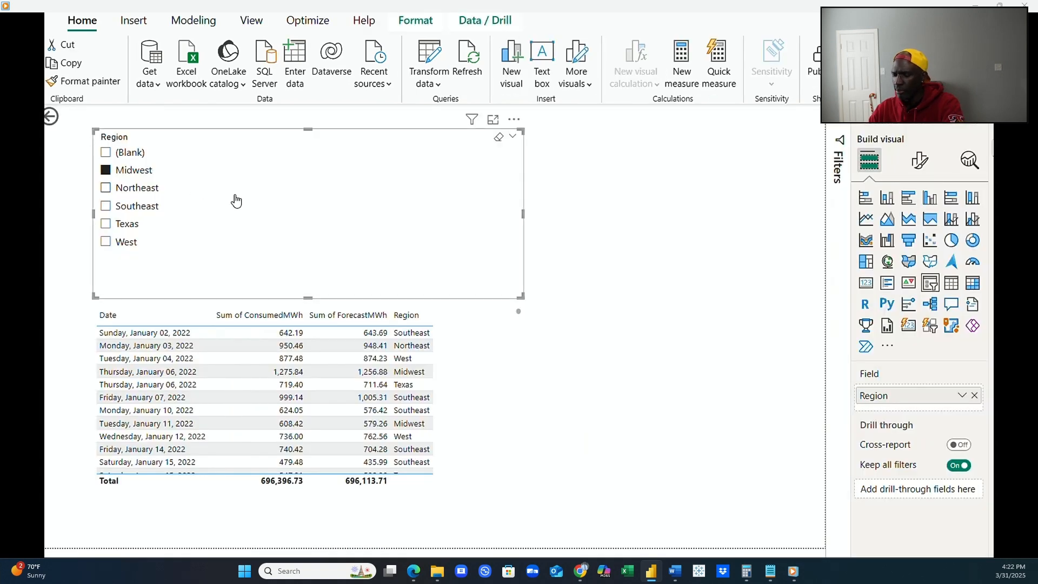
pyautogui.click(230, 192)
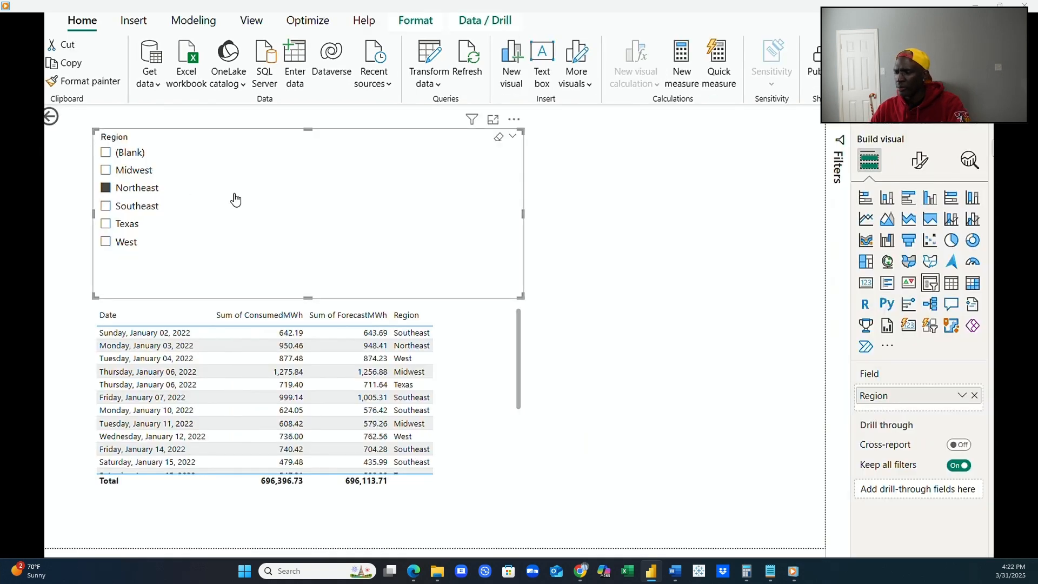
# Replace the slicer's field with Region from RegionOrder and filter the report to Southeast.
pyautogui.click(974, 395)
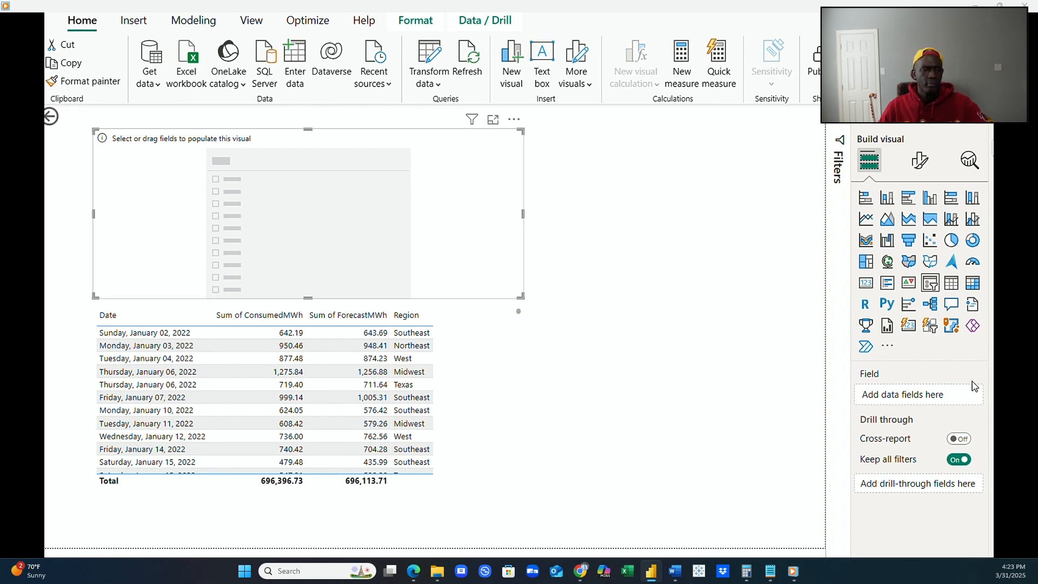
pyautogui.click(1000, 392)
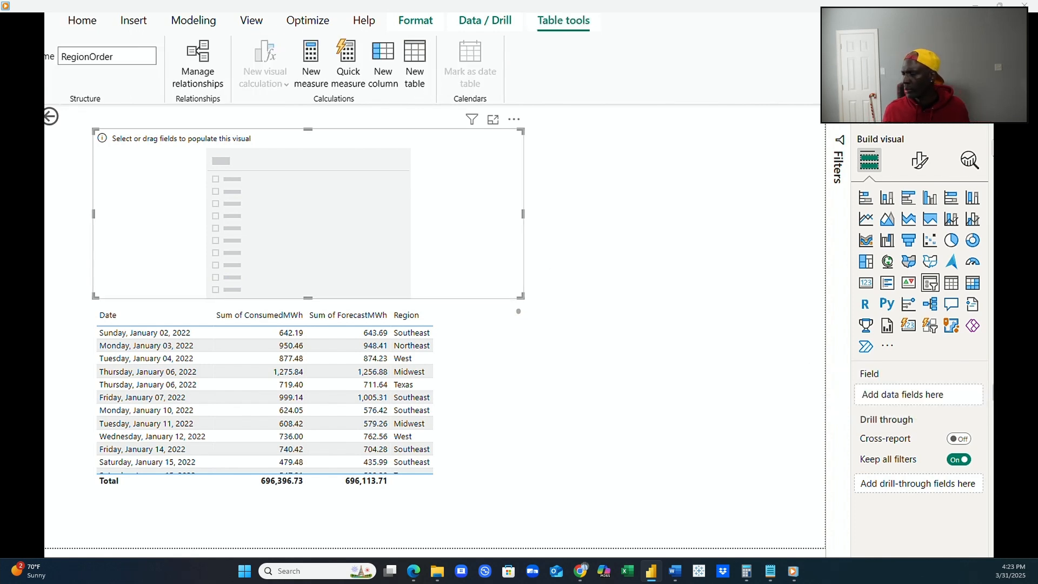
pyautogui.moveTo(1021, 407); pyautogui.dragTo(956, 402)
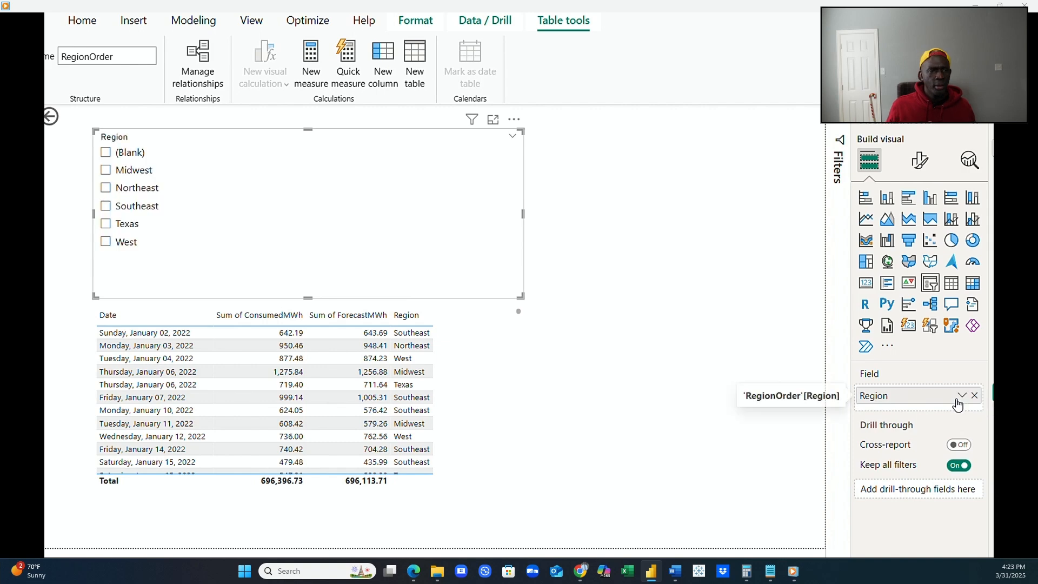
pyautogui.click(105, 206)
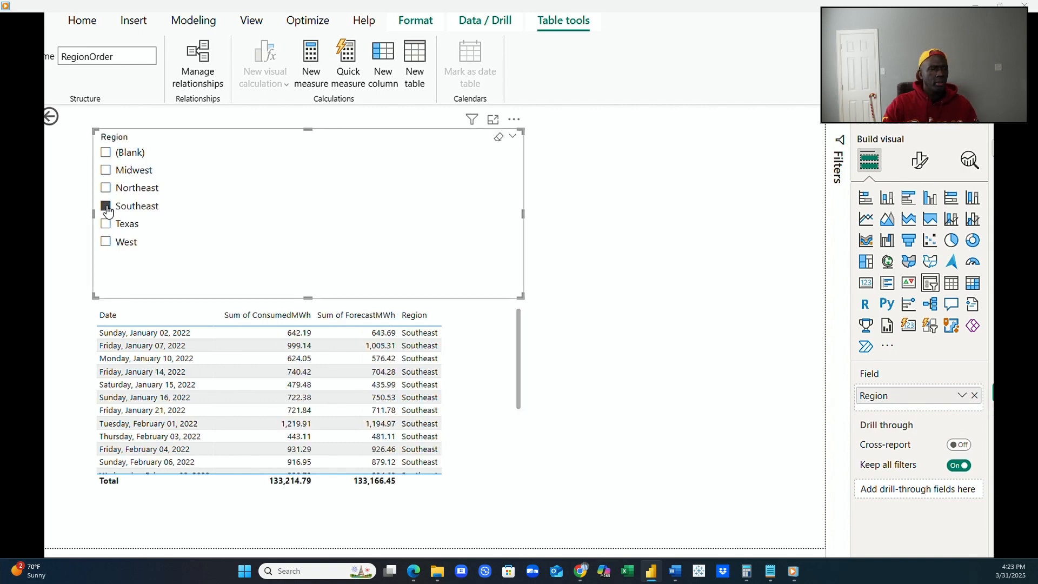
# Add GeneratedMWh to the table of Date and EnergySource, and remove that table from the report page.
pyautogui.moveTo(30, 571)
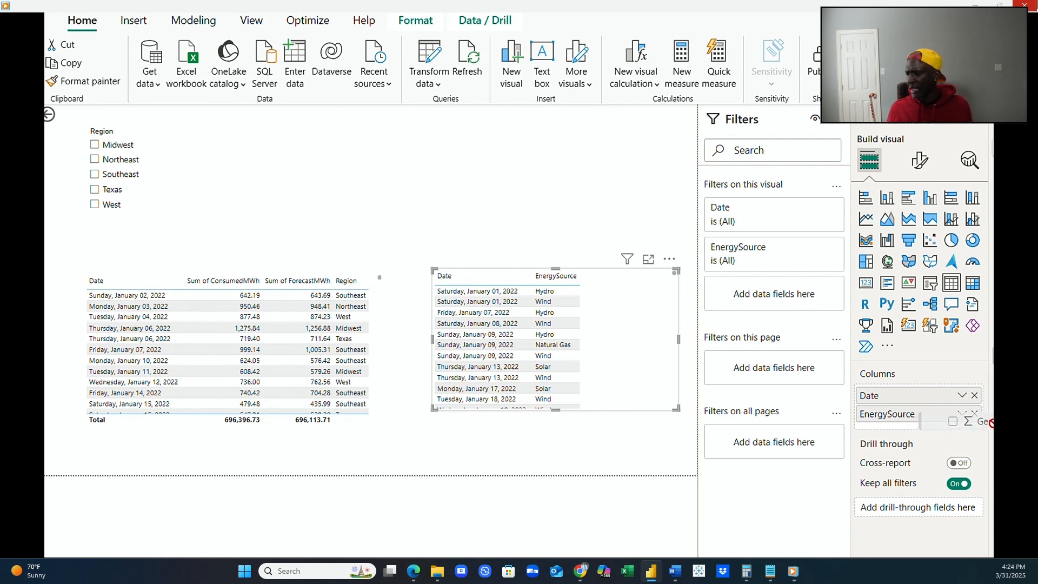
pyautogui.moveTo(993, 423); pyautogui.dragTo(953, 427)
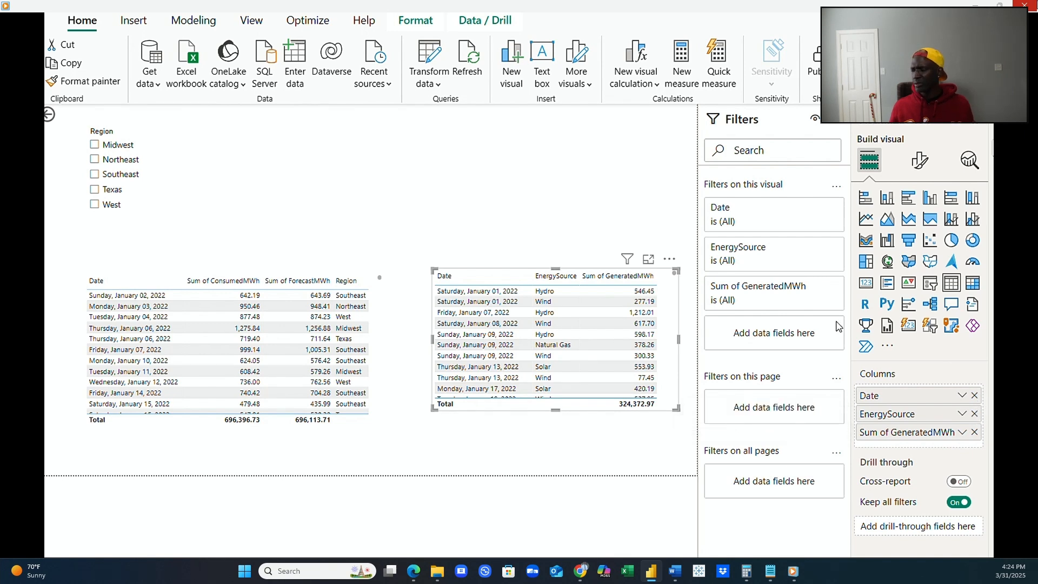
pyautogui.click(670, 260)
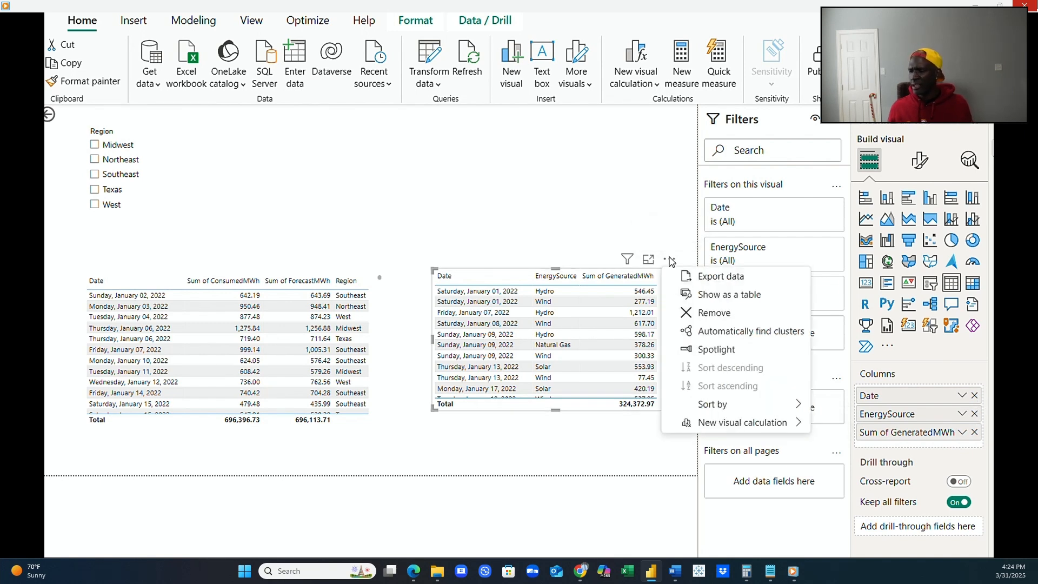
pyautogui.click(731, 321)
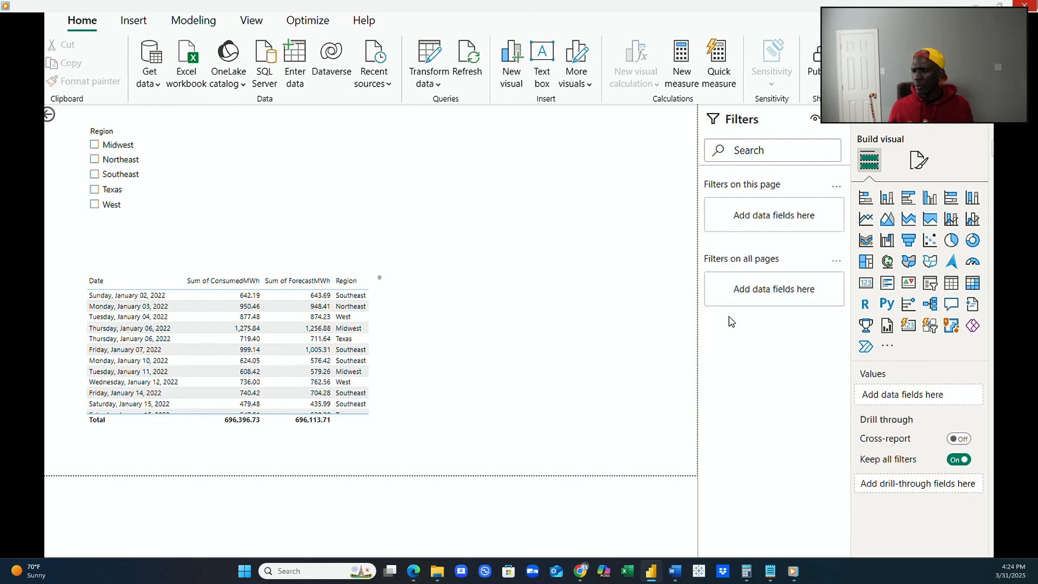
# Insert a table visual beside the consumption table, showing Location and Sum of CapacityMWh from PlantDetails.
pyautogui.click(950, 283)
pyautogui.moveTo(594, 186); pyautogui.dragTo(589, 291)
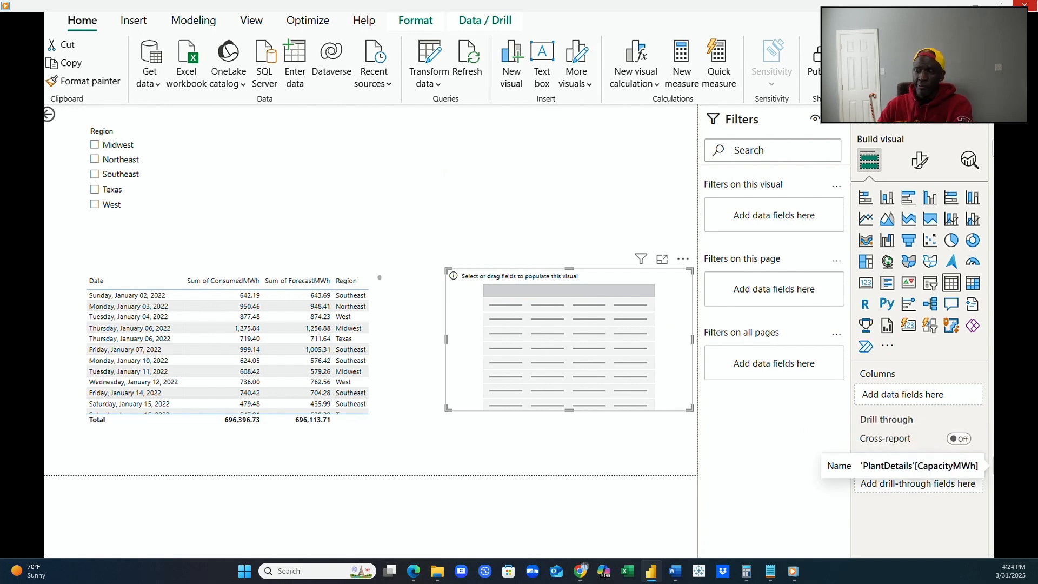
pyautogui.moveTo(1007, 465); pyautogui.dragTo(953, 402)
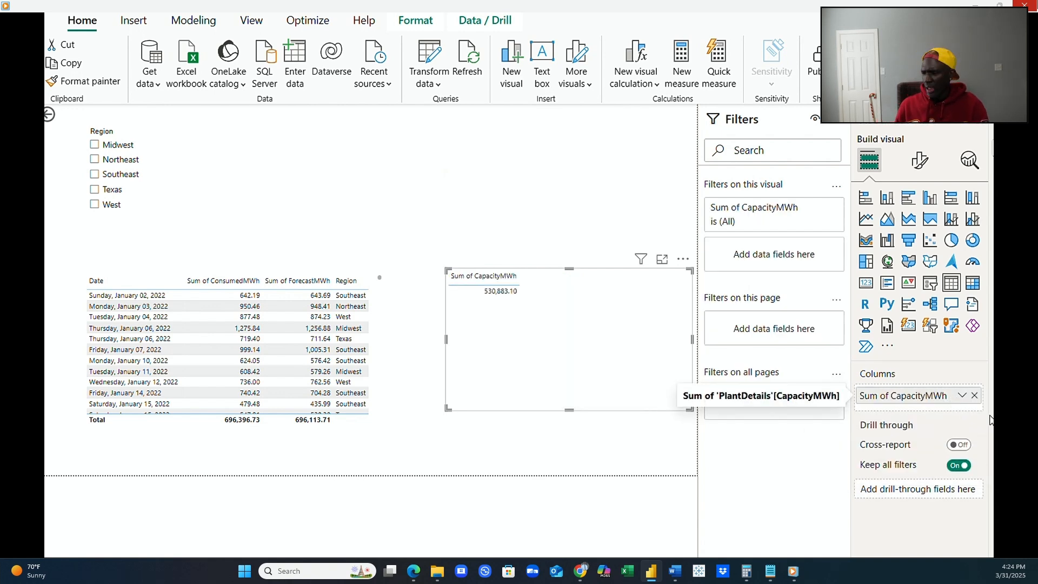
pyautogui.moveTo(1007, 433); pyautogui.dragTo(939, 393)
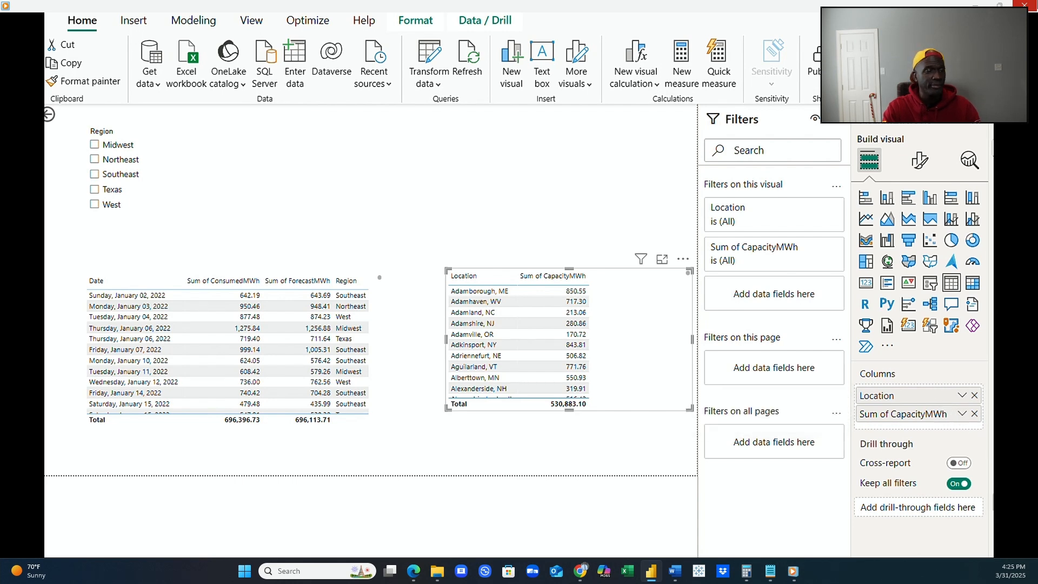
# Add PlantID and PlantName ahead of Location in the plant table, and State and Status after Sum of CapacityMWh.
pyautogui.moveTo(1005, 502); pyautogui.dragTo(959, 394)
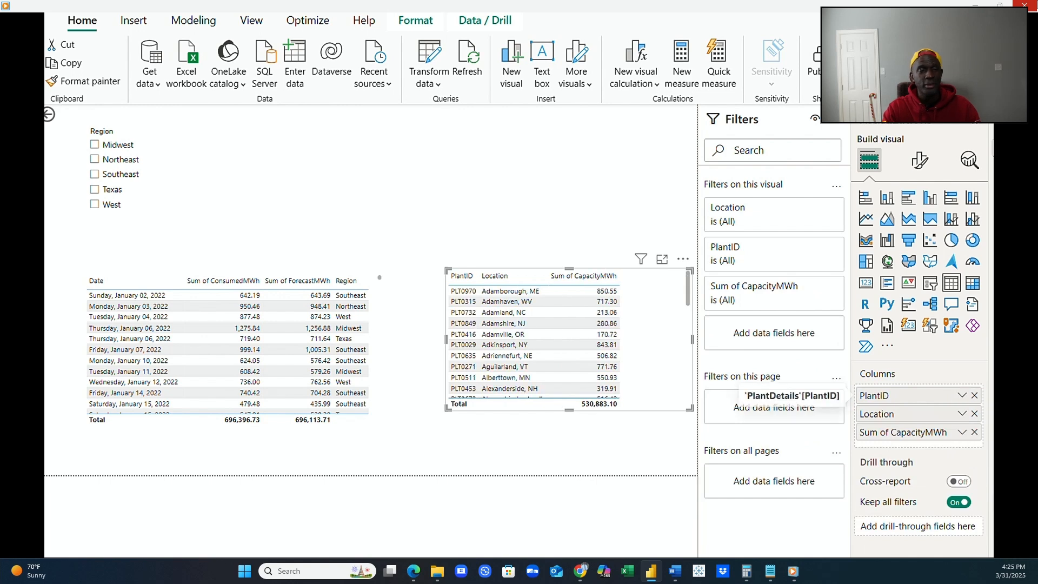
pyautogui.moveTo(1029, 519); pyautogui.dragTo(961, 408)
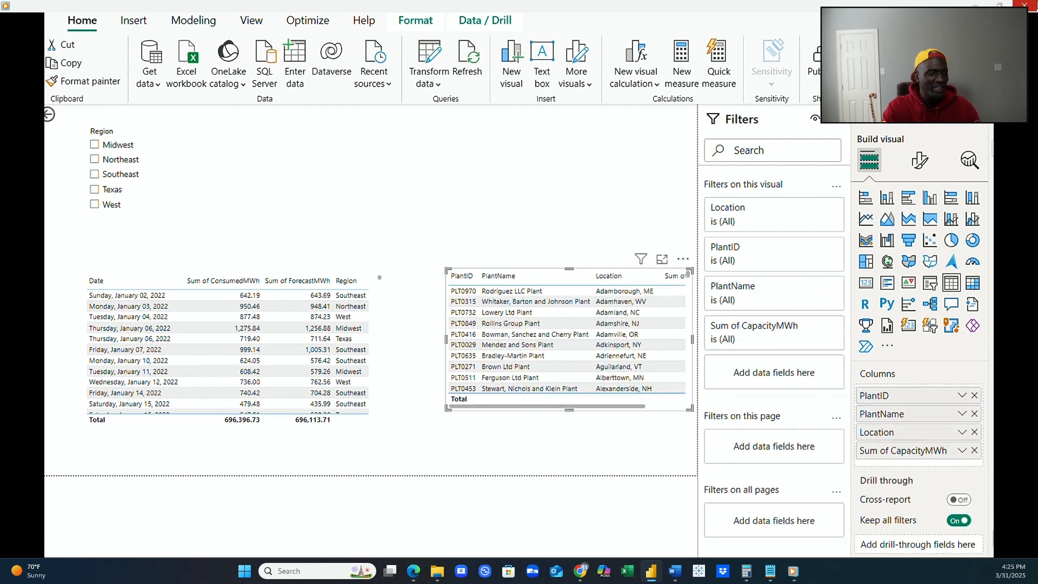
pyautogui.moveTo(1016, 500); pyautogui.dragTo(957, 466)
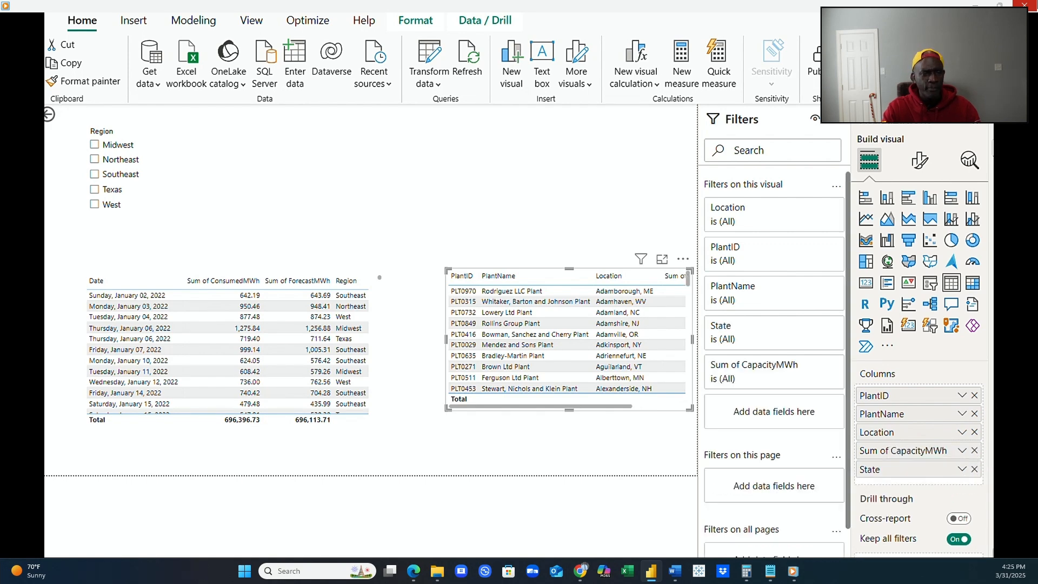
pyautogui.moveTo(1019, 535); pyautogui.dragTo(941, 481)
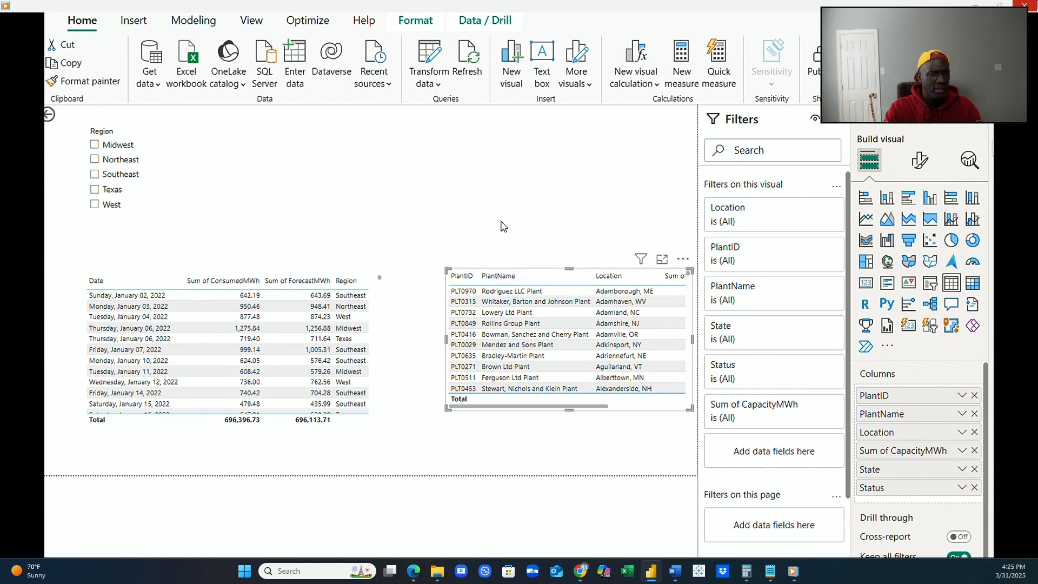
# Narrow the plant table's PlantID column, move the table up beside the slicer area and widen it to the page edge.
pyautogui.moveTo(480, 274); pyautogui.dragTo(476, 274)
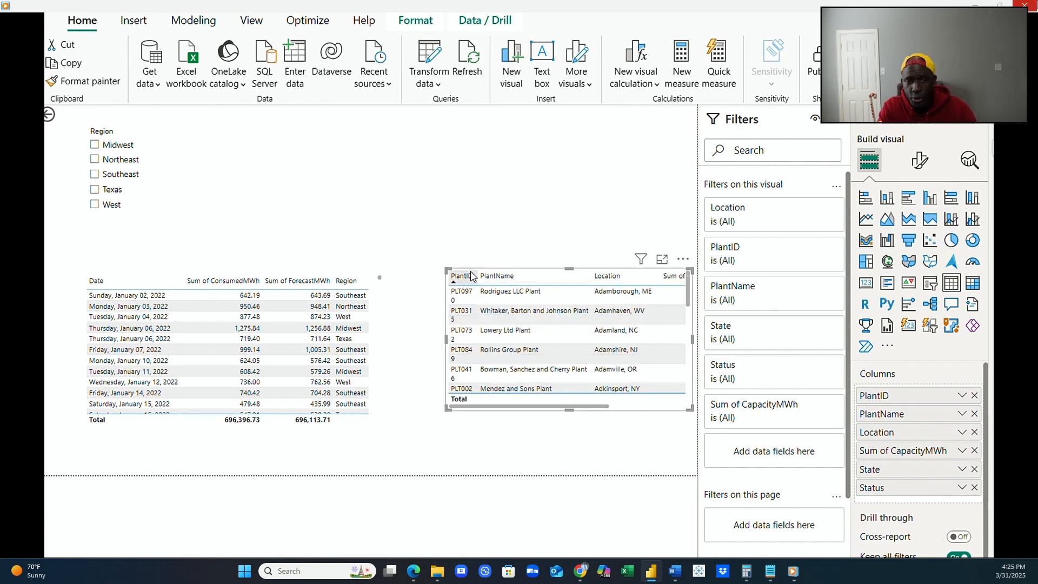
pyautogui.click(483, 431)
pyautogui.click(483, 412)
pyautogui.moveTo(482, 413); pyautogui.dragTo(430, 347)
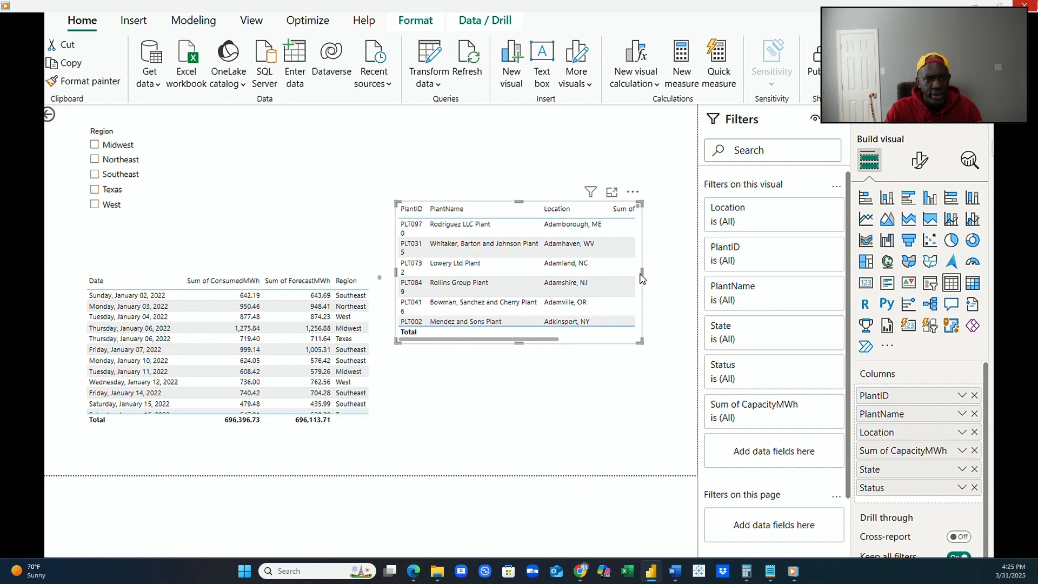
pyautogui.moveTo(648, 275); pyautogui.dragTo(697, 275)
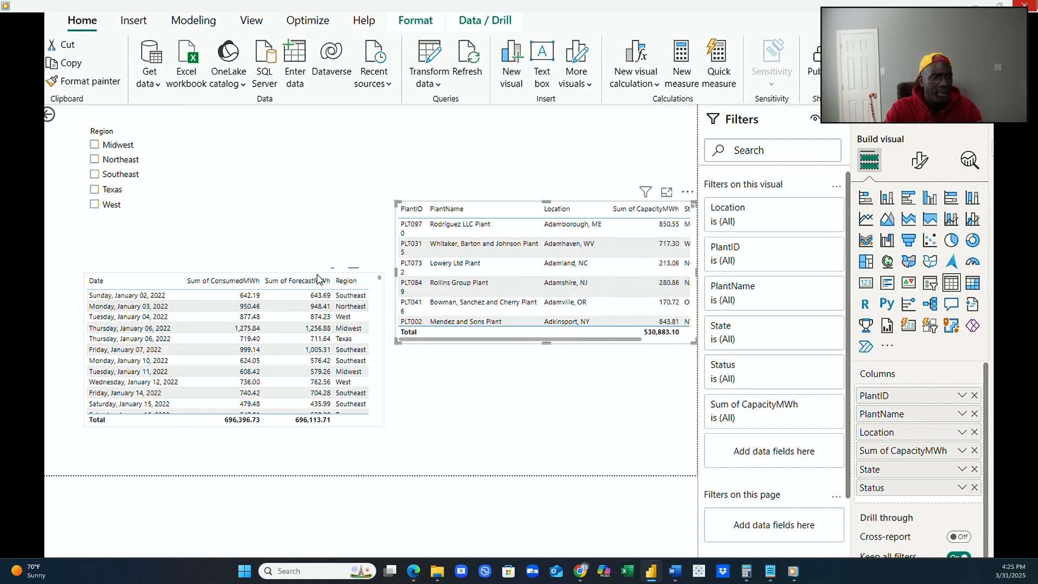
# Lower the consumption table to the page's bottom edge and raise the plant table, sorting it ascending by PlantName.
pyautogui.moveTo(369, 431); pyautogui.dragTo(371, 468)
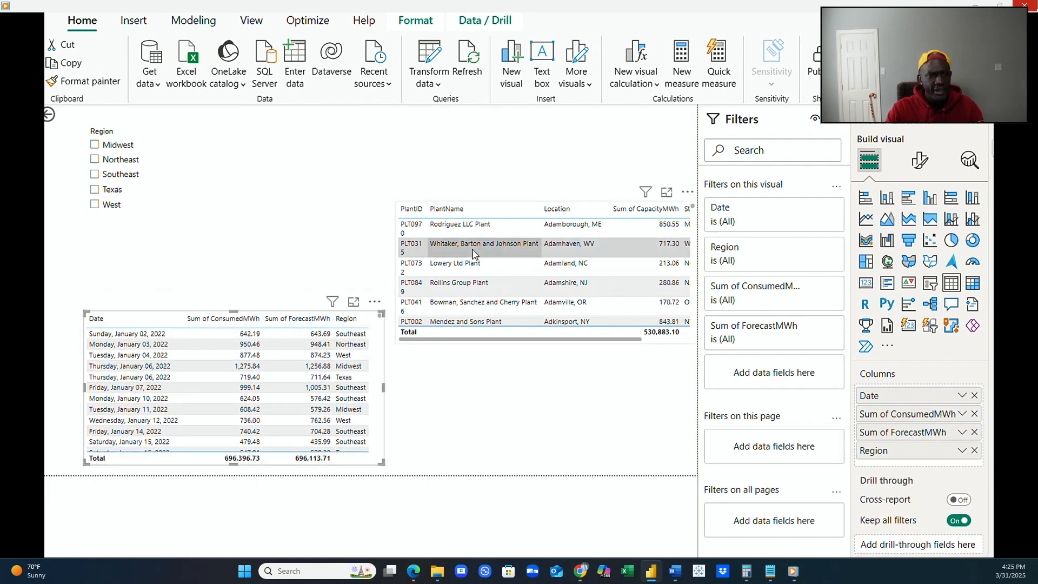
pyautogui.click(513, 205)
pyautogui.moveTo(514, 200); pyautogui.dragTo(503, 155)
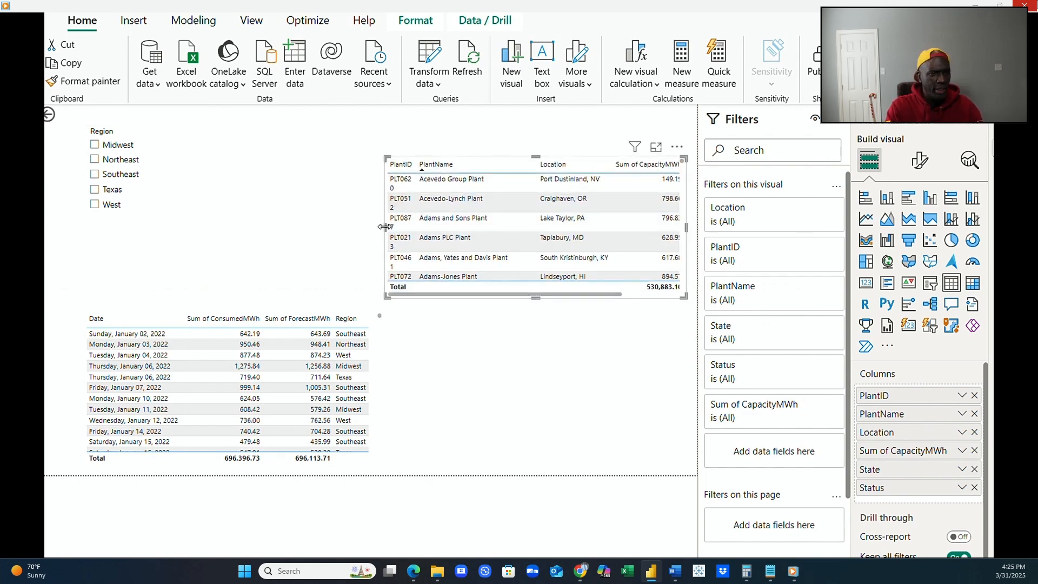
# Extend the plant table toward the Region slicer, widen PlantID to fit on one line, and trim the table's empty space after Status.
pyautogui.moveTo(385, 226); pyautogui.dragTo(189, 255)
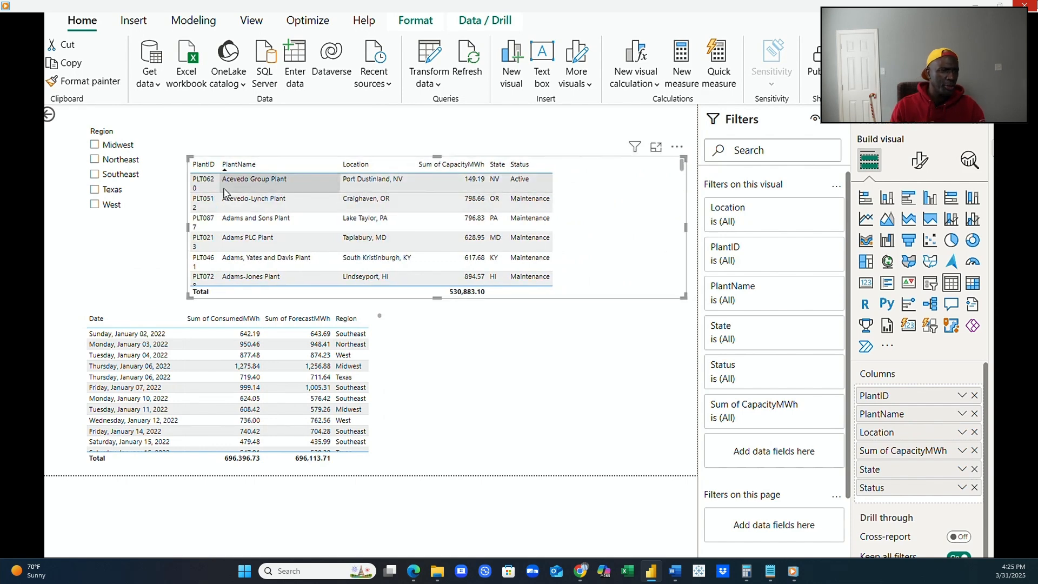
pyautogui.moveTo(218, 168); pyautogui.dragTo(233, 168)
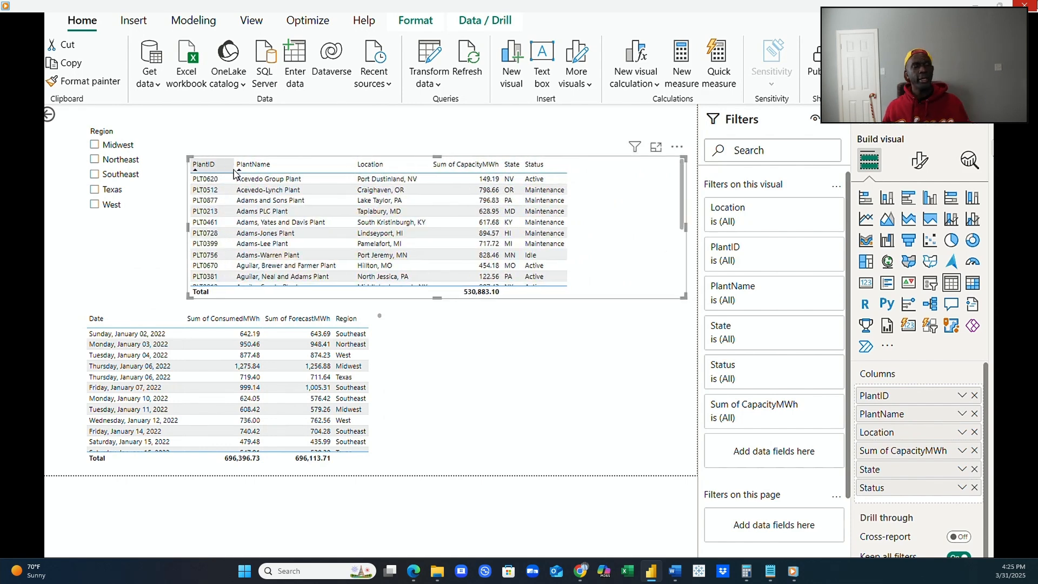
pyautogui.moveTo(684, 227); pyautogui.dragTo(597, 241)
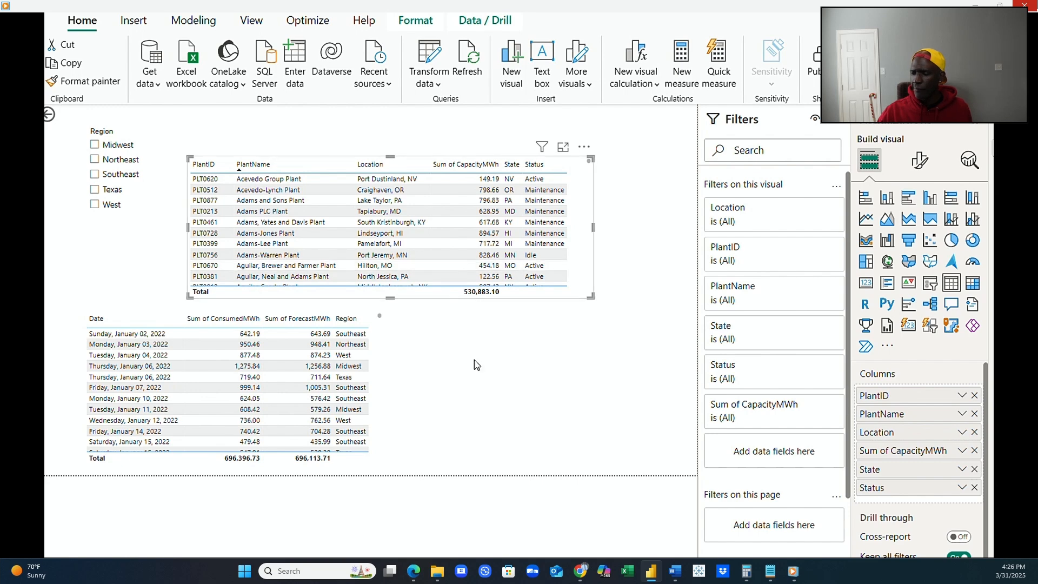
# Review the EnergyConsumption table's rows and columns in Table view and return to the report page.
pyautogui.click(385, 432)
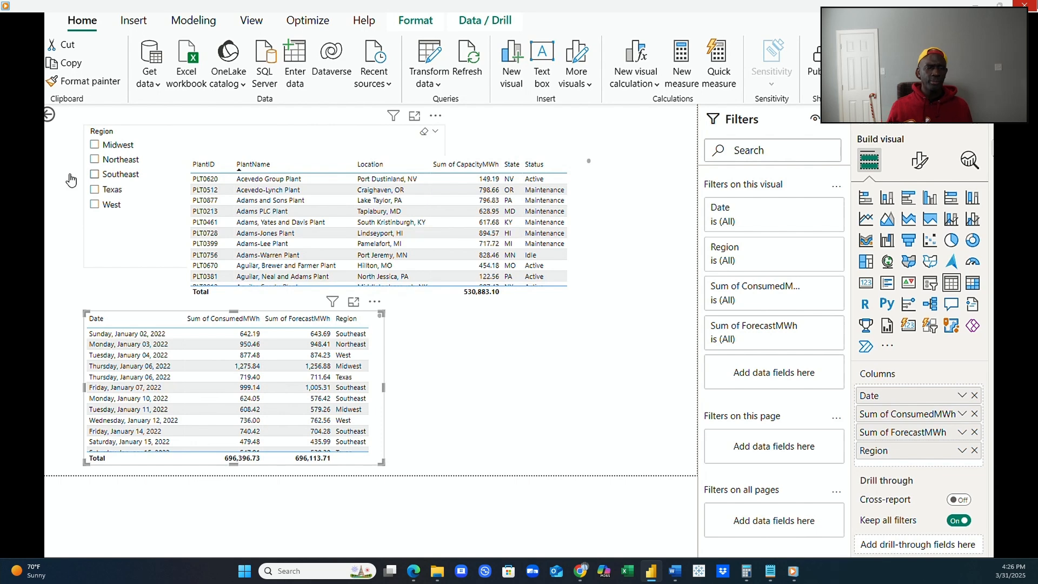
pyautogui.click(26, 150)
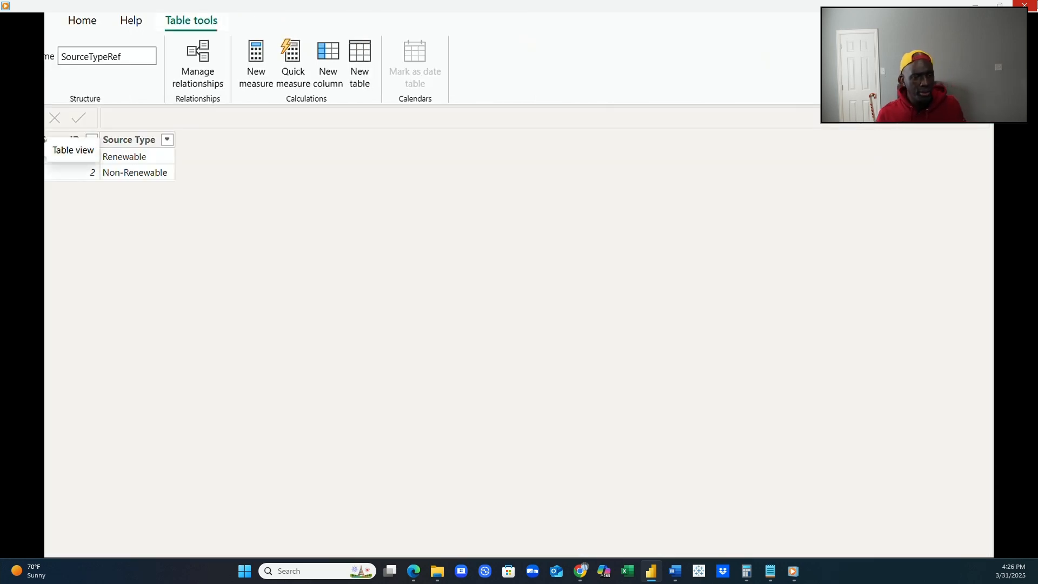
pyautogui.click(1016, 190)
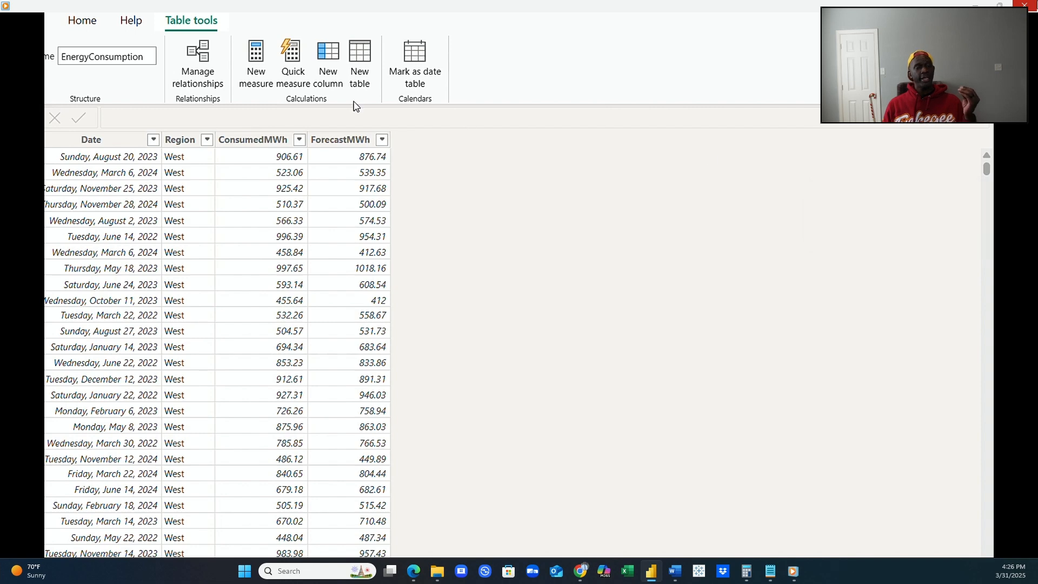
pyautogui.click(17, 119)
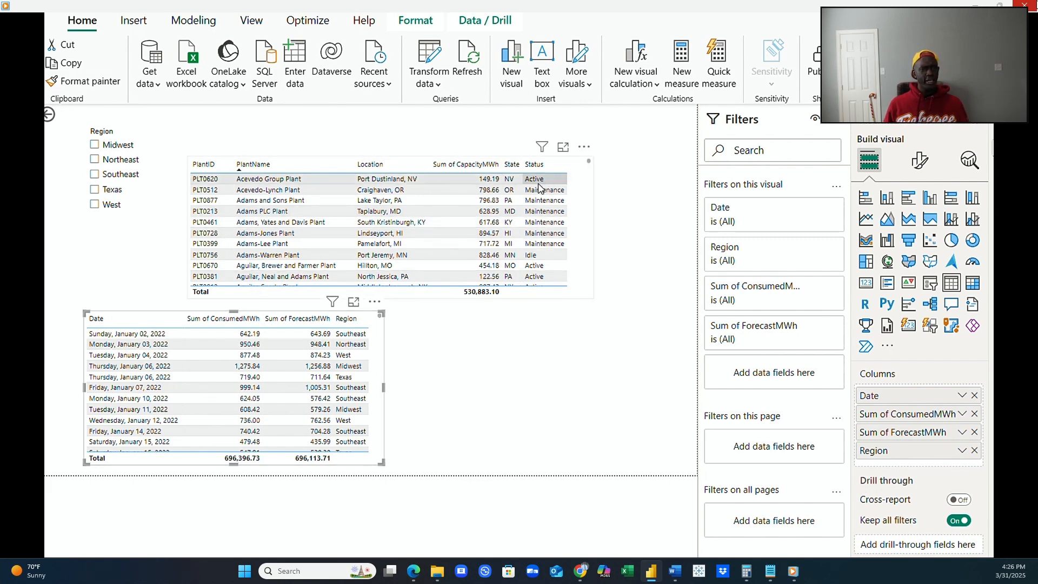
# Remove the consumption table visual from the report page.
pyautogui.click(584, 147)
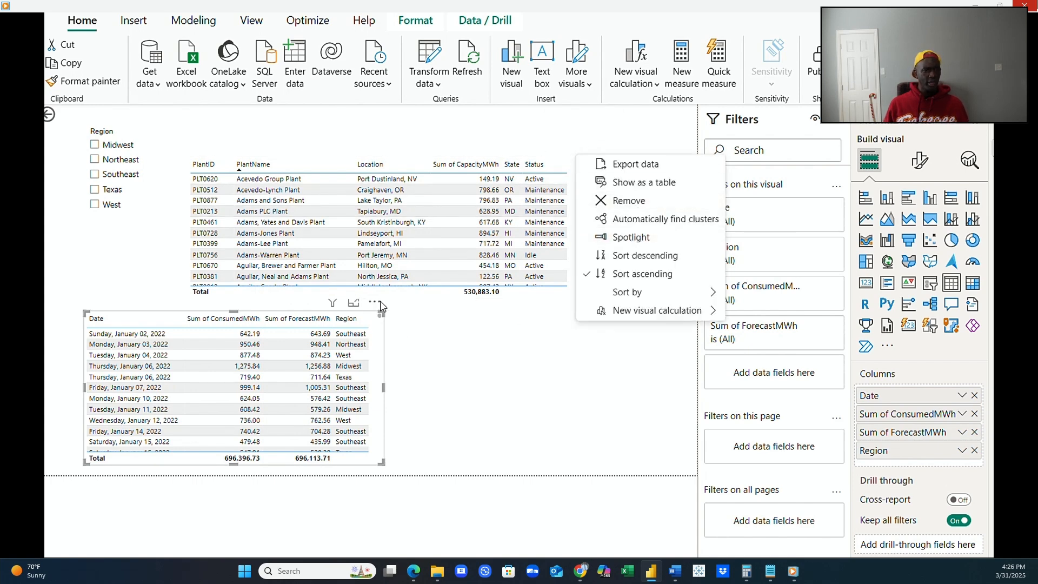
pyautogui.click(376, 304)
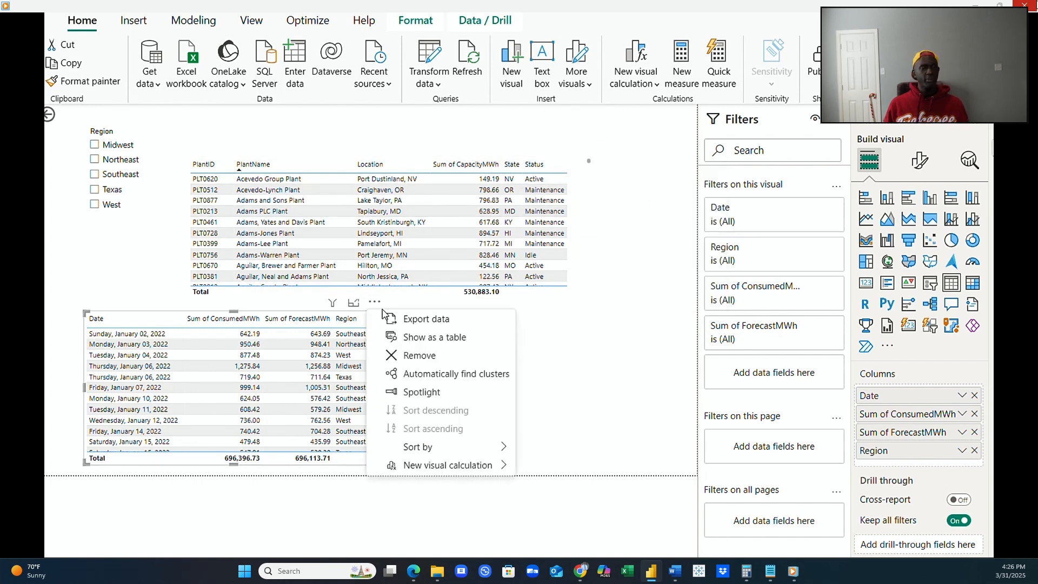
pyautogui.click(419, 357)
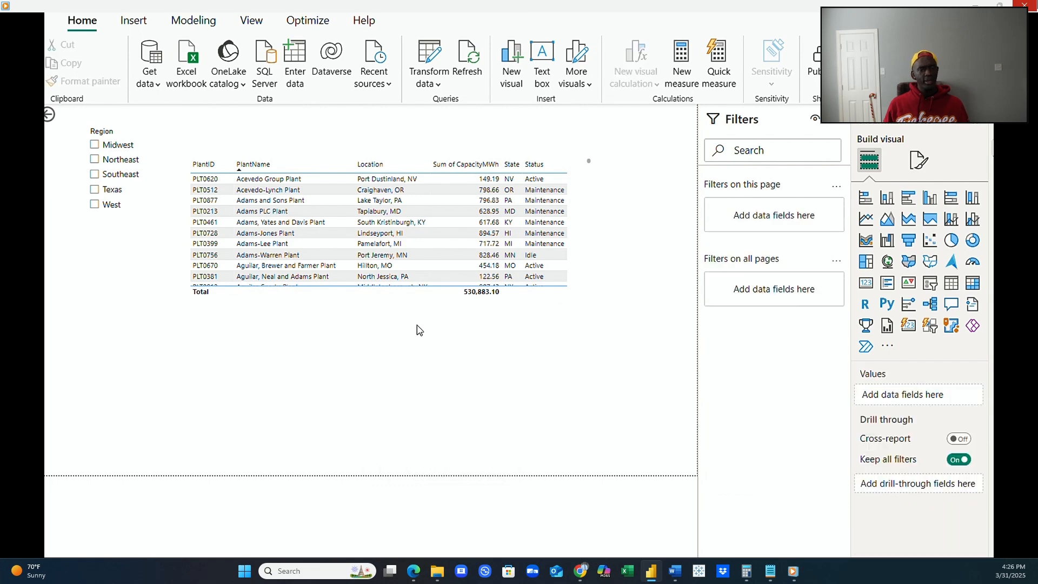
# Move the plant table down to the page's lower edge and narrow the Region slicer to fit its labels.
pyautogui.click(575, 299)
pyautogui.moveTo(574, 299); pyautogui.dragTo(523, 474)
pyautogui.click(467, 258)
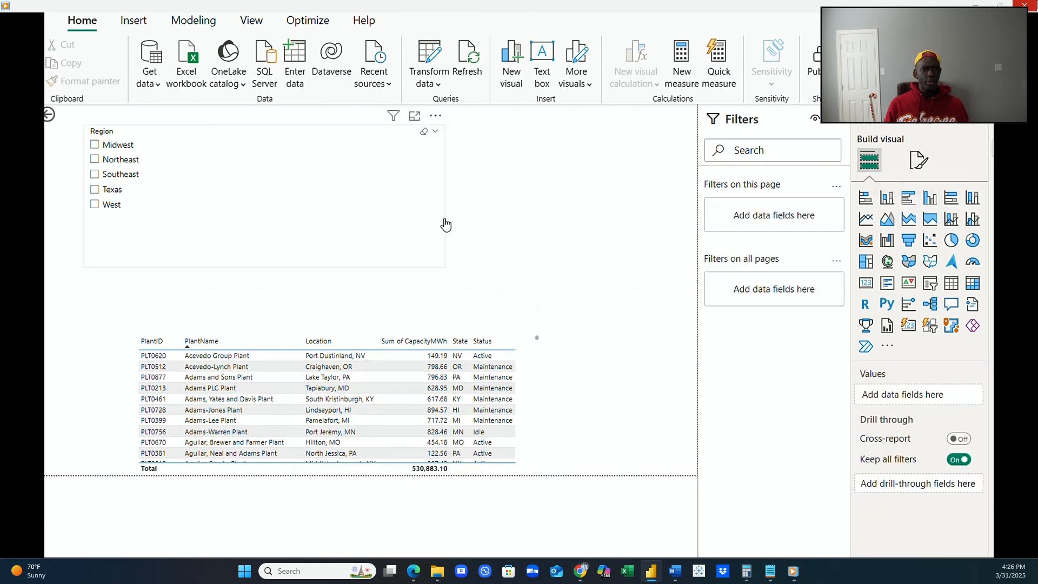
pyautogui.click(444, 225)
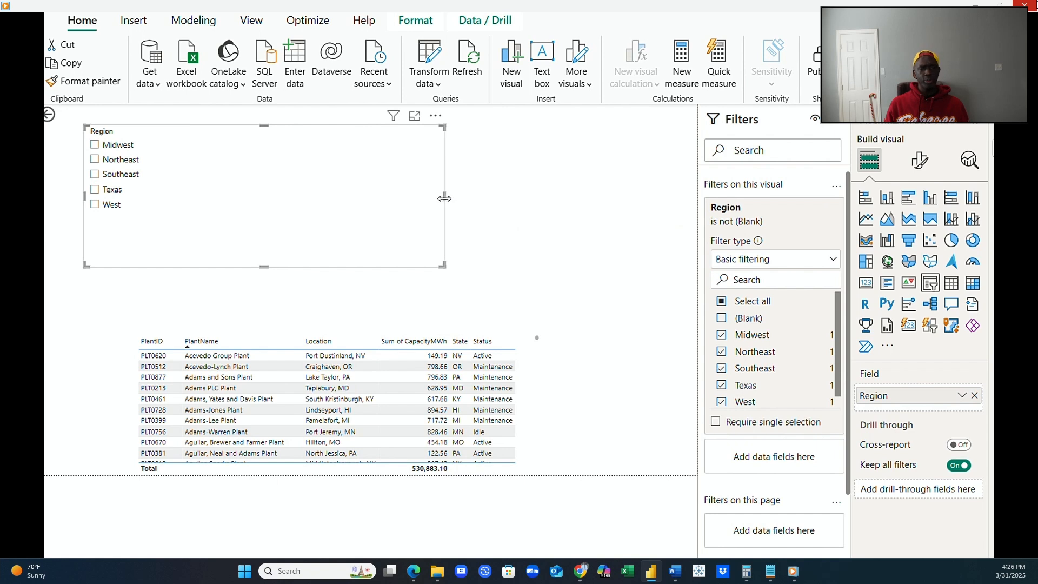
pyautogui.moveTo(444, 199); pyautogui.dragTo(150, 196)
pyautogui.click(274, 222)
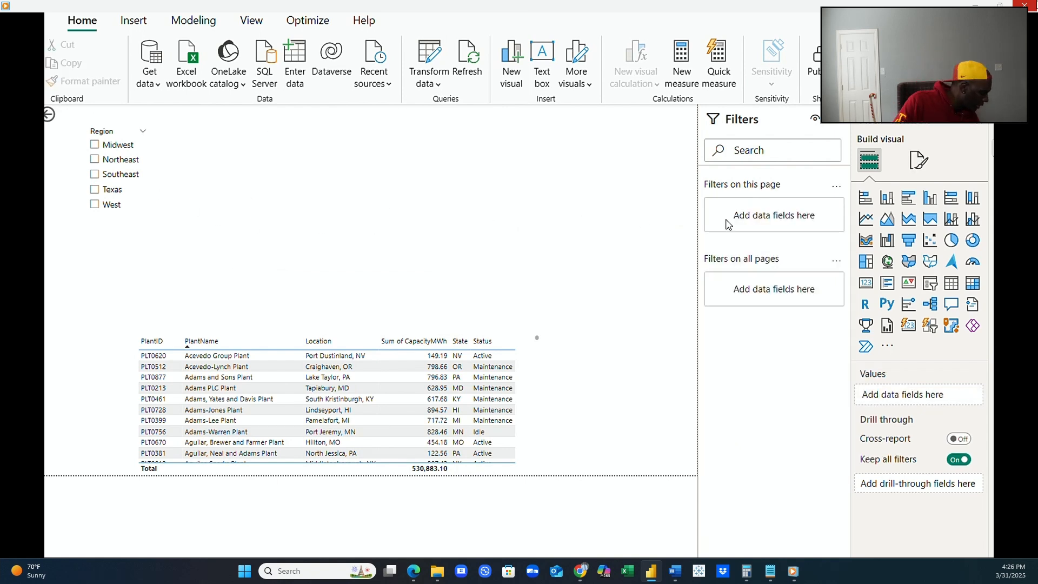
# Insert a wide clustered bar chart above the plant table, with Date on the Y-axis and Sum of ConsumedMWh on the X-axis.
pyautogui.click(910, 204)
pyautogui.moveTo(120, 327); pyautogui.dragTo(306, 154)
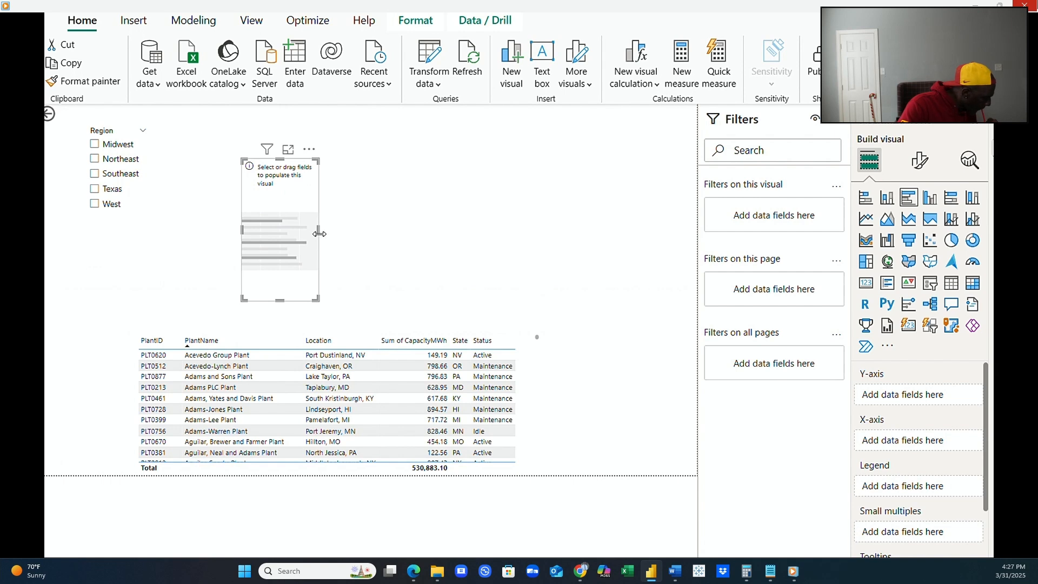
pyautogui.moveTo(319, 234); pyautogui.dragTo(612, 240)
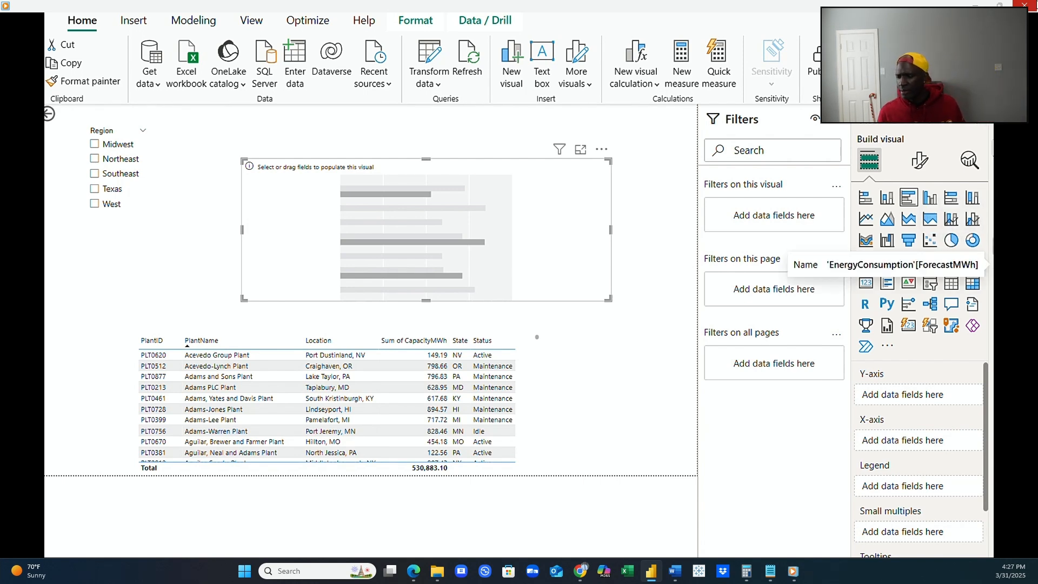
pyautogui.moveTo(987, 244); pyautogui.dragTo(941, 398)
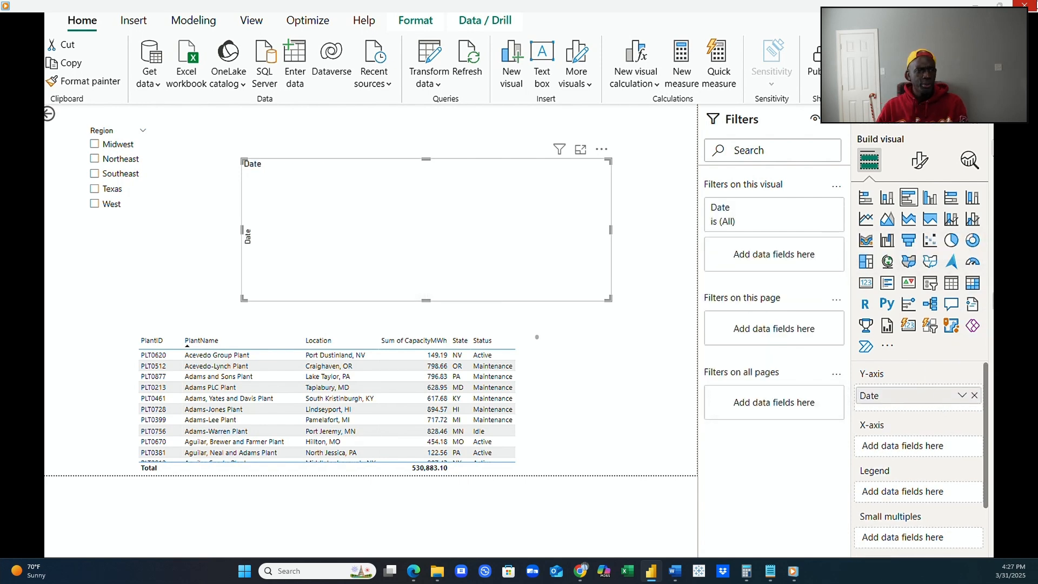
pyautogui.moveTo(988, 229); pyautogui.dragTo(968, 444)
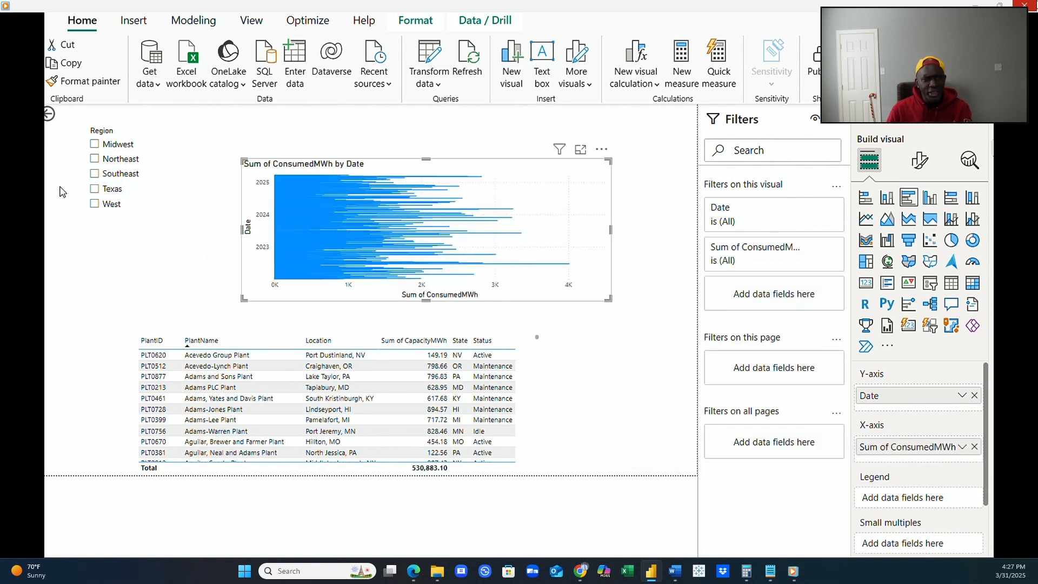
# Test the Region slicer with Southeast, clear the selection, and inspect the bar chart's date axis.
pyautogui.click(94, 174)
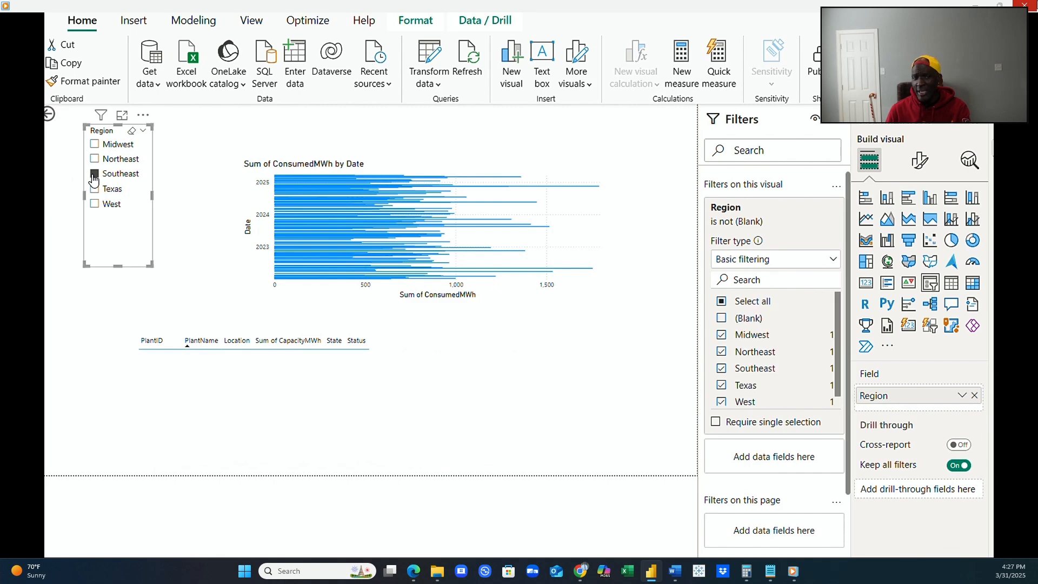
pyautogui.click(94, 176)
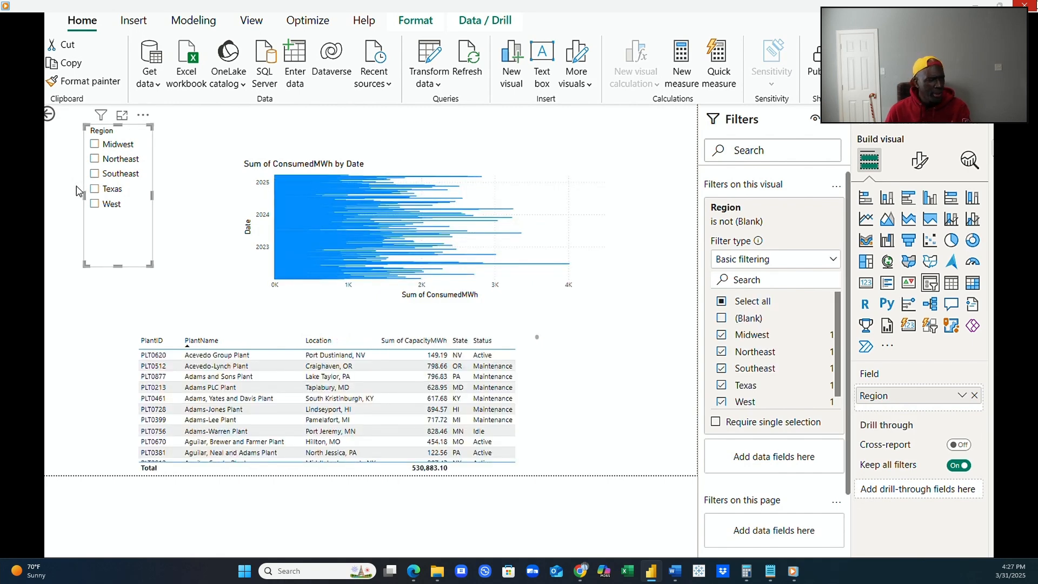
pyautogui.click(604, 297)
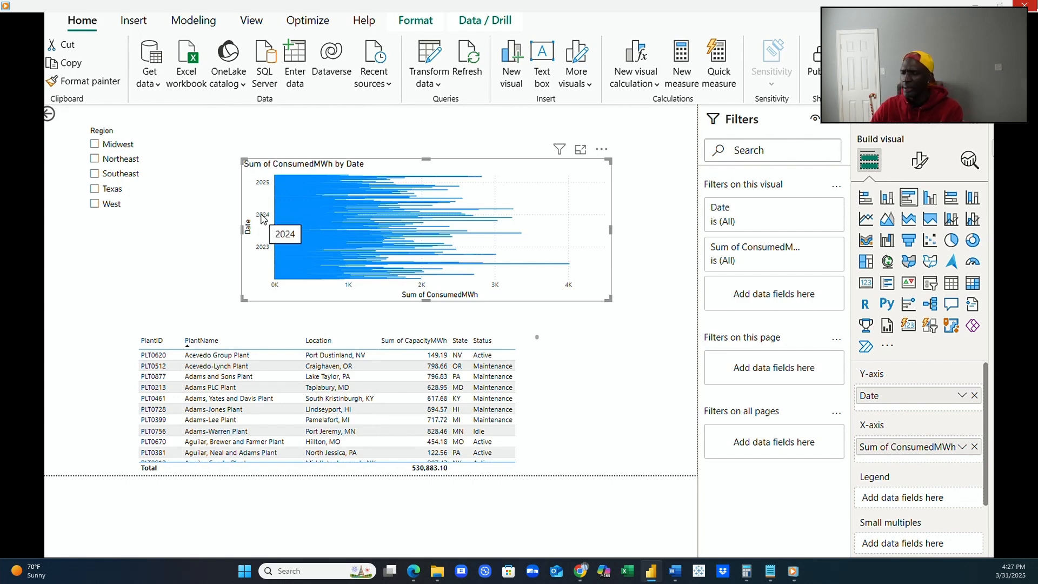
pyautogui.moveTo(300, 277)
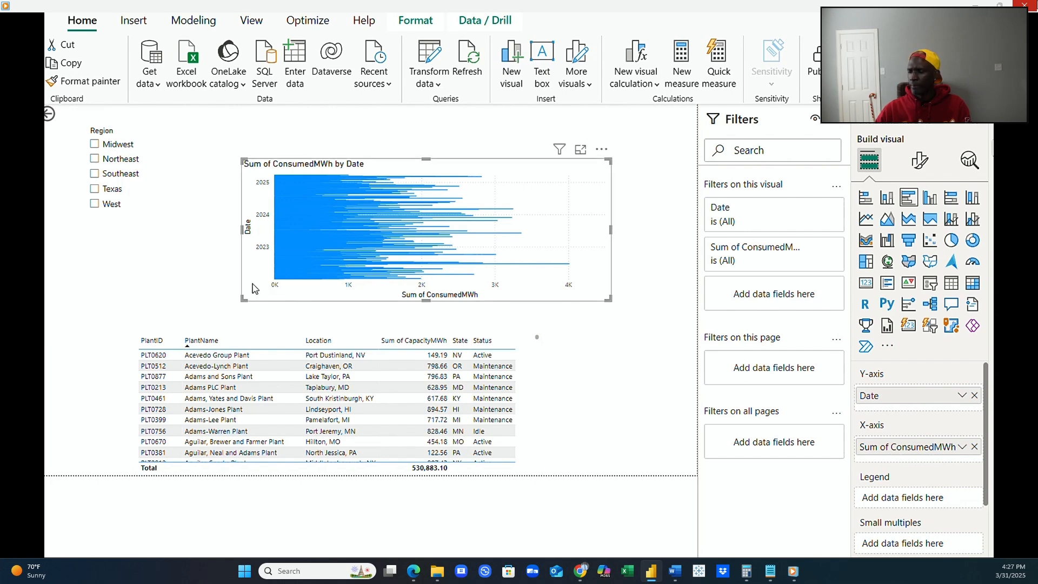
# Add a slicer for EnergyConsumption's Date field below the Region slicer.
pyautogui.click(622, 341)
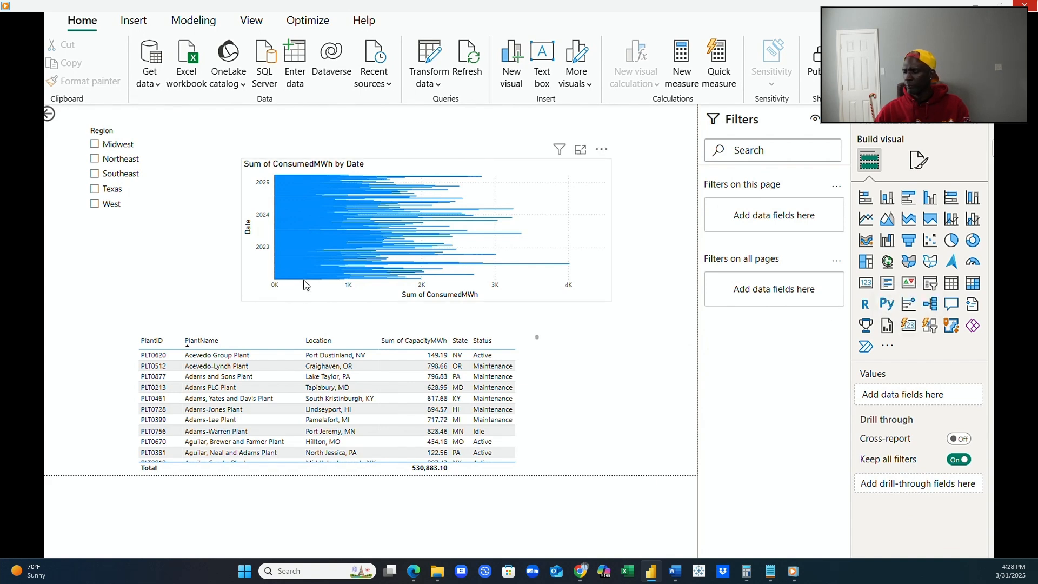
pyautogui.click(930, 284)
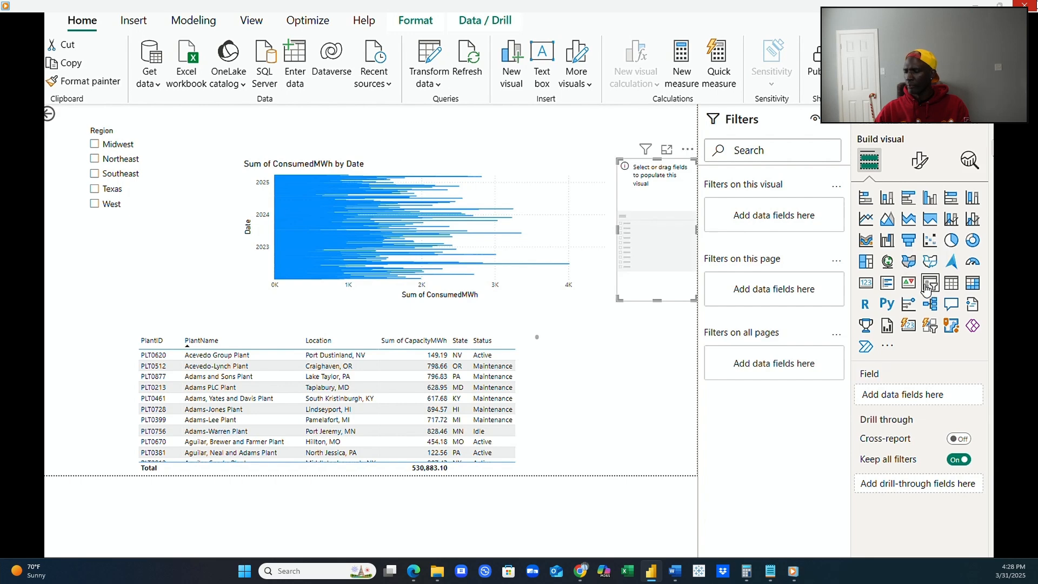
pyautogui.moveTo(656, 193); pyautogui.dragTo(96, 265)
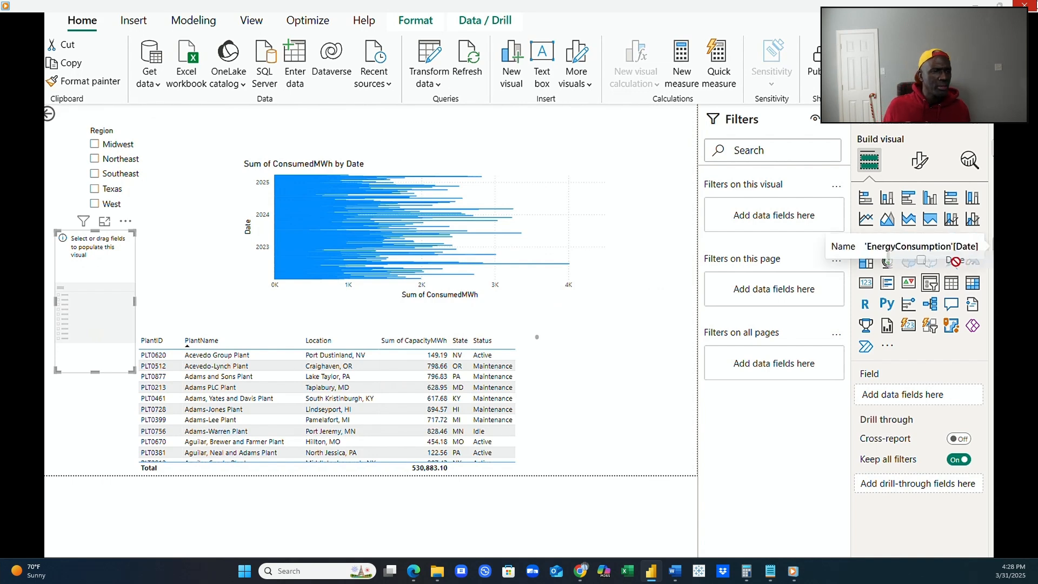
pyautogui.moveTo(1033, 248); pyautogui.dragTo(105, 316)
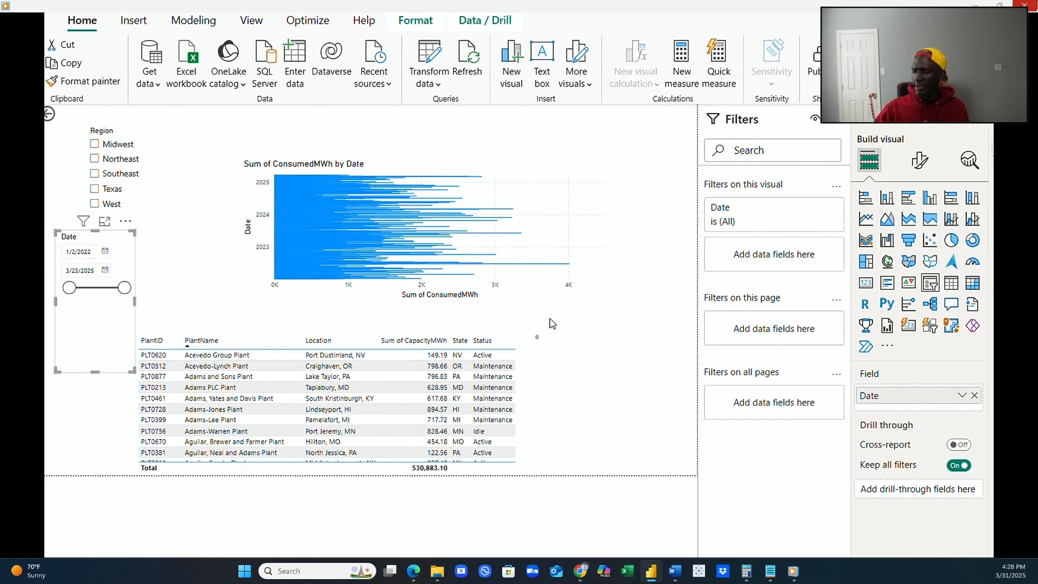
# Change the Date slicer's style to Dropdown.
pyautogui.click(918, 162)
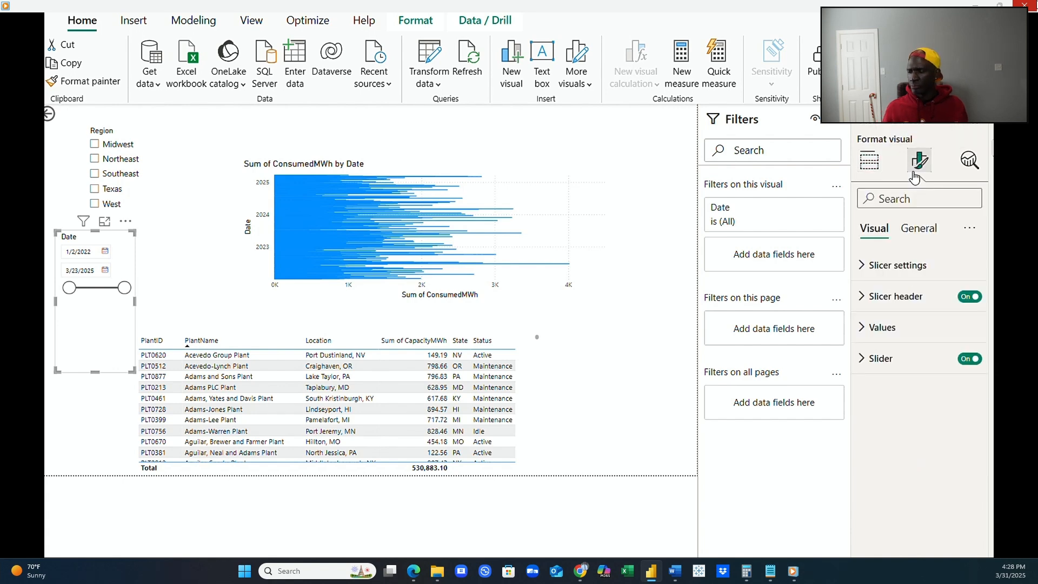
pyautogui.click(894, 265)
pyautogui.click(967, 343)
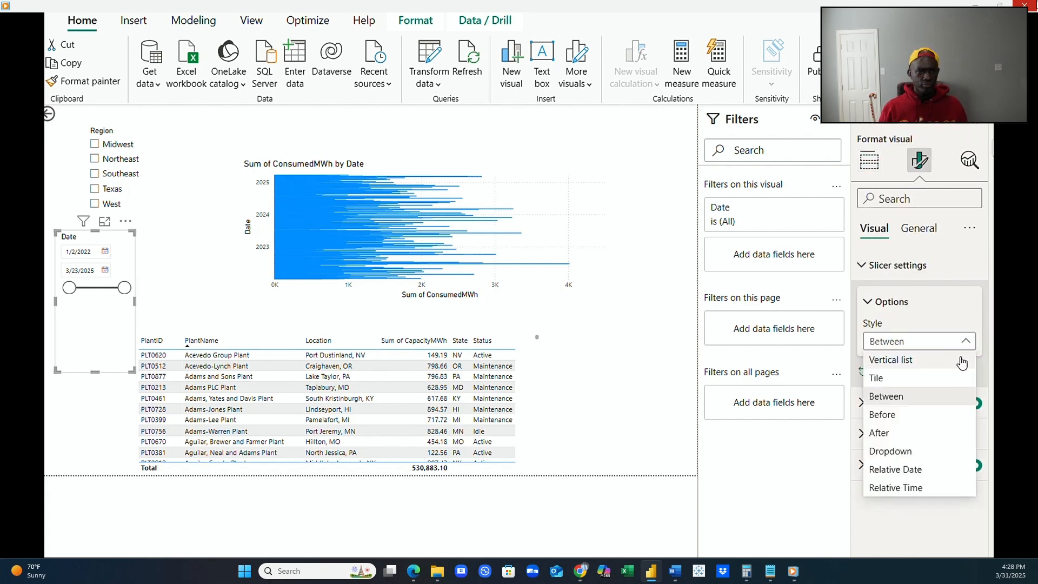
pyautogui.click(934, 453)
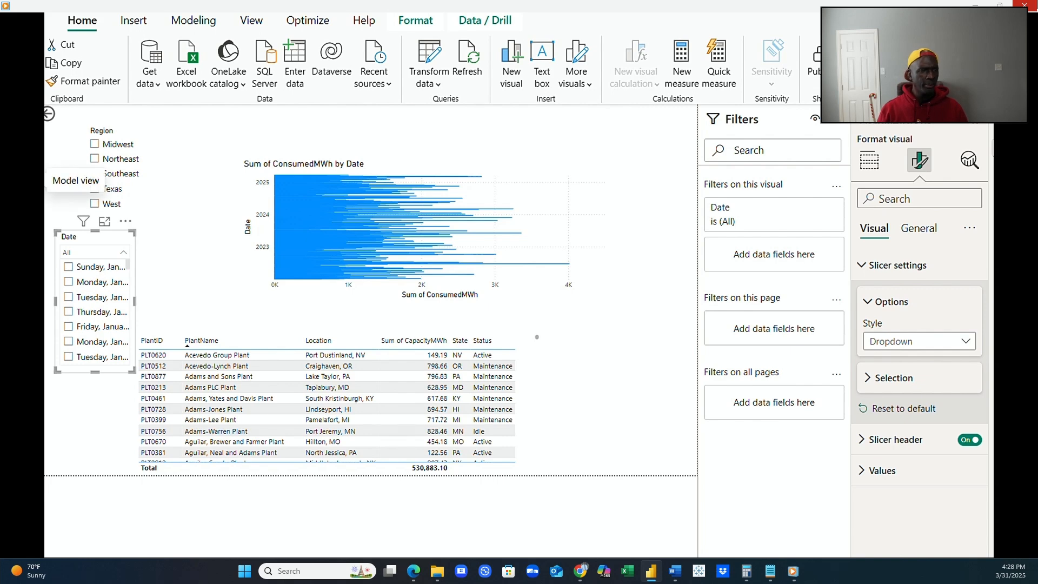
pyautogui.click(33, 147)
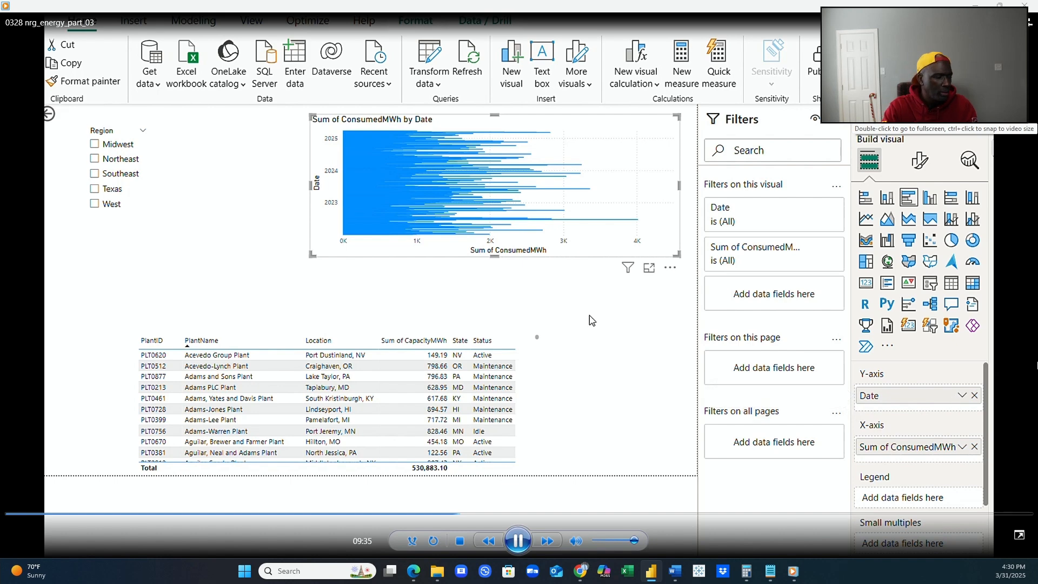
pyautogui.click(321, 259)
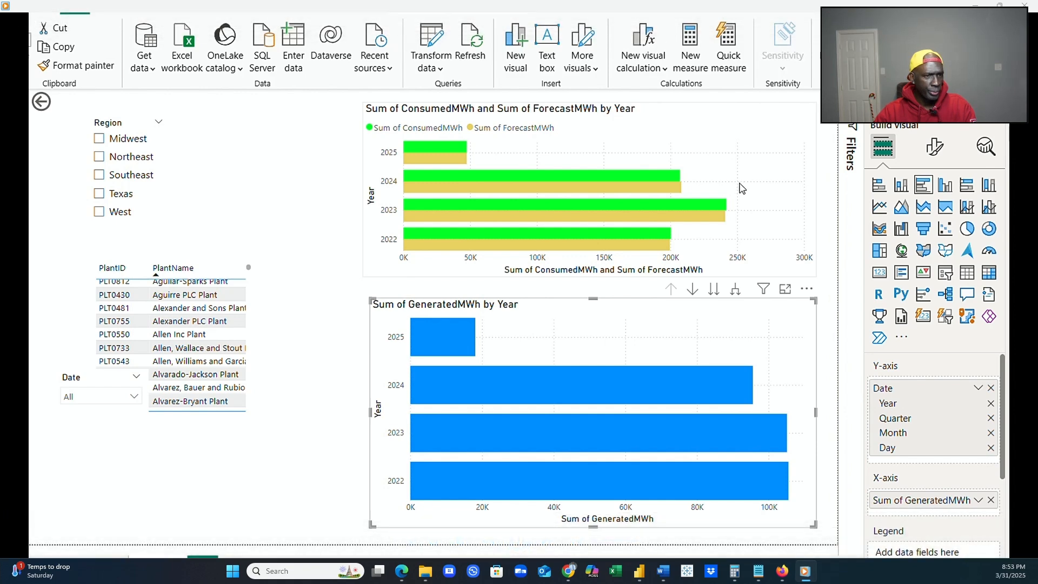
pyautogui.moveTo(743, 188)
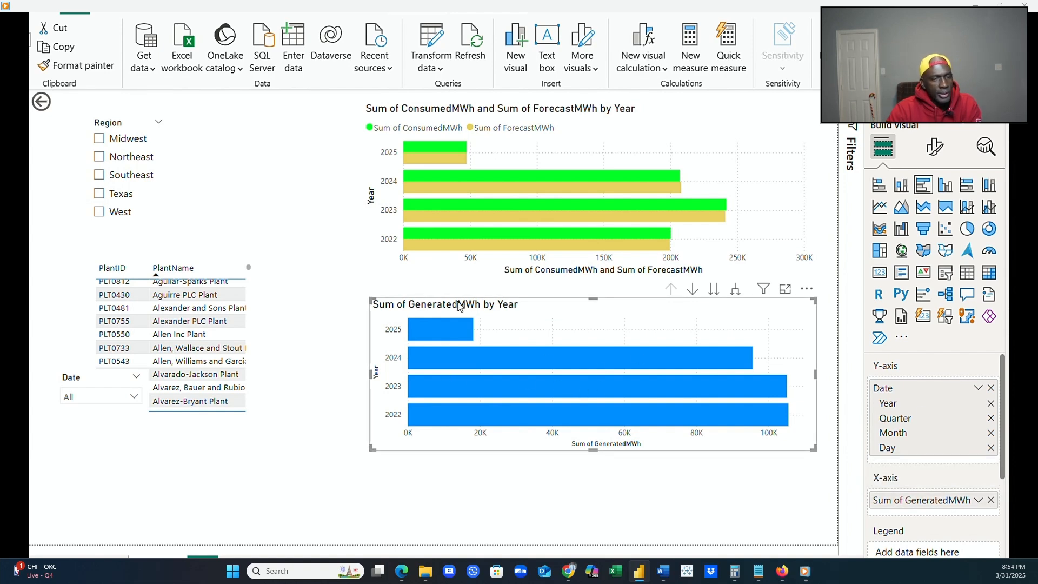
# Remove the plant table visual from the report page and check a yearly bar's value in the GeneratedMWh chart.
pyautogui.click(255, 297)
pyautogui.scroll(-3, 251, 301)
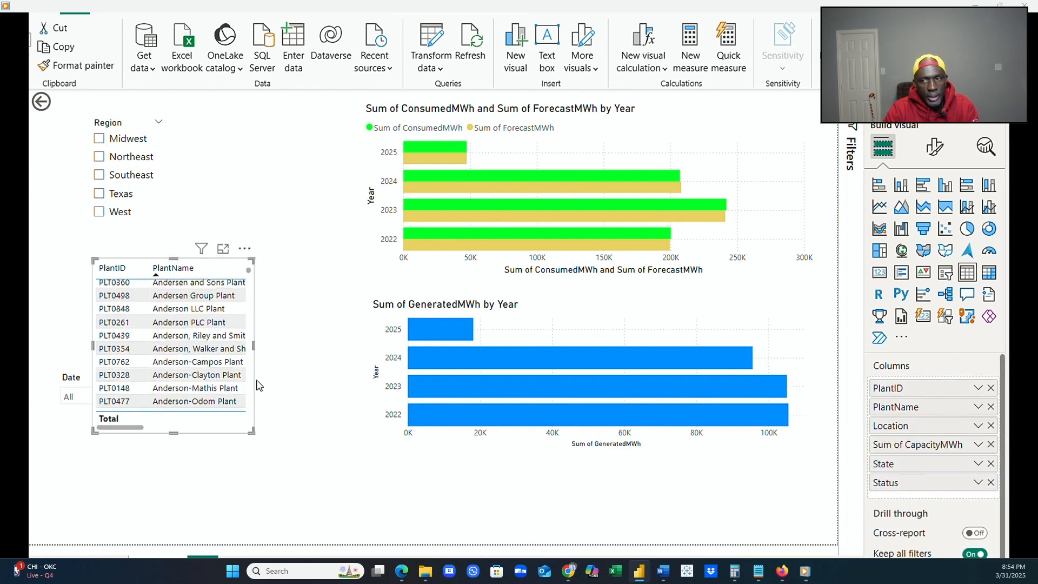
pyautogui.click(248, 253)
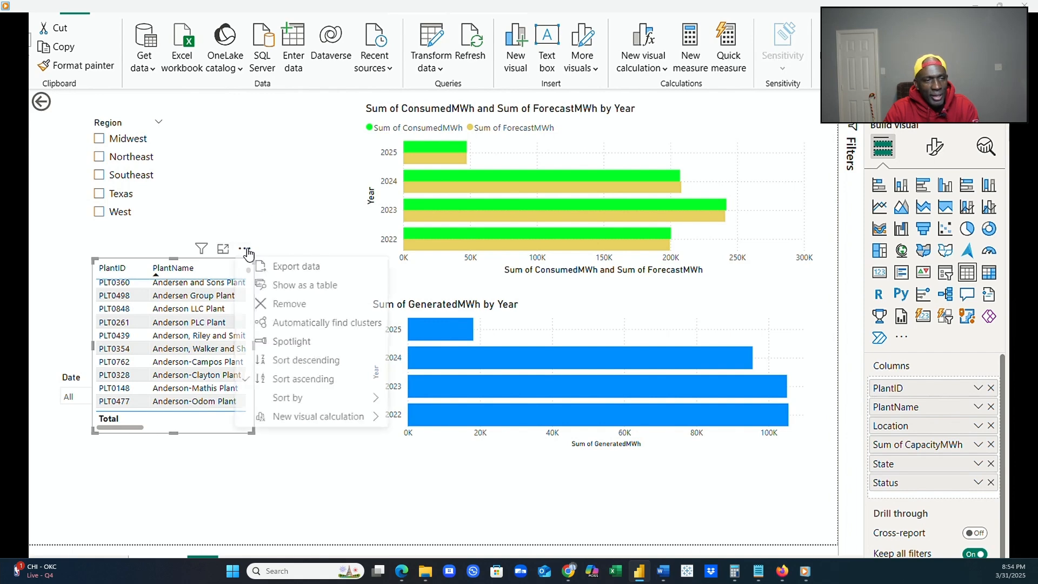
pyautogui.click(288, 303)
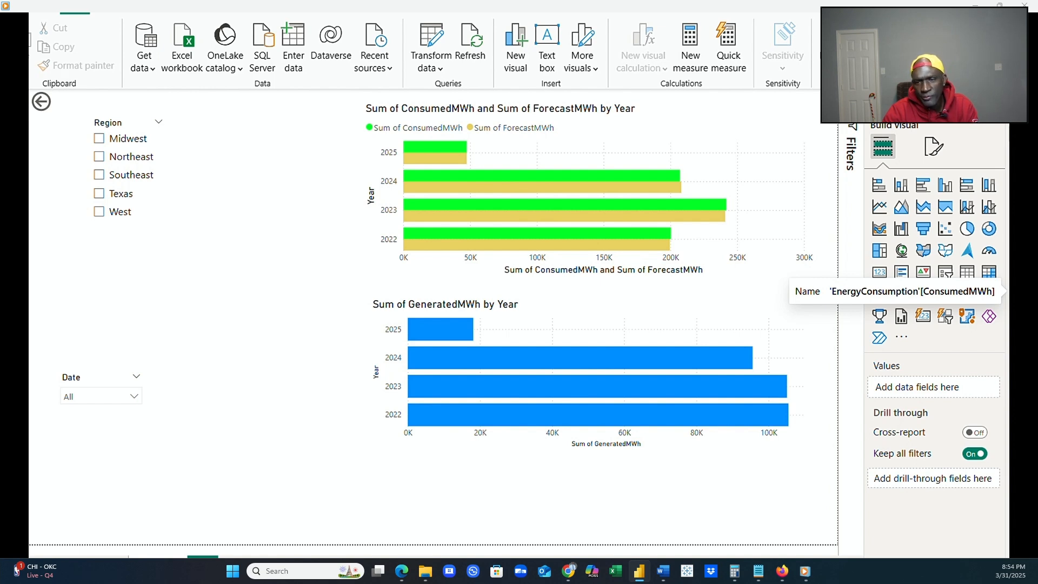
pyautogui.moveTo(541, 365)
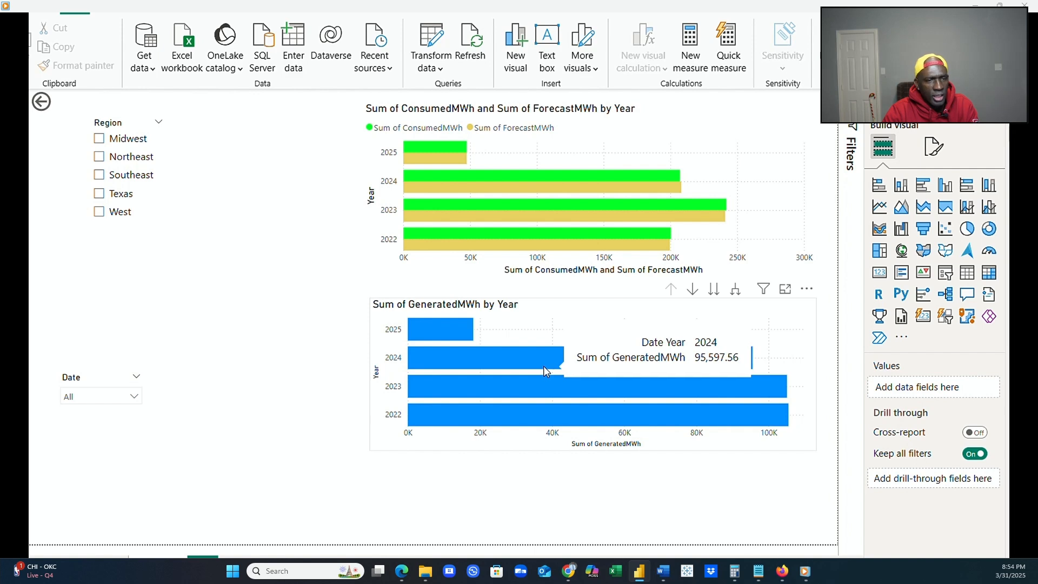
# Add EnergyGeneration's TargetMWh to the GeneratedMWh chart's X-axis as a second value.
pyautogui.click(750, 444)
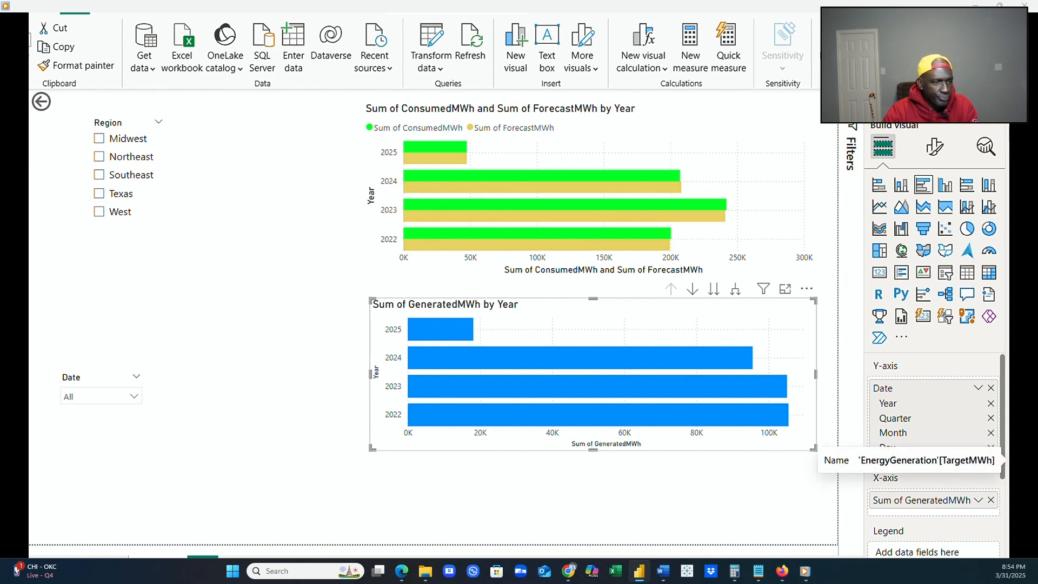
pyautogui.moveTo(1003, 460); pyautogui.dragTo(983, 509)
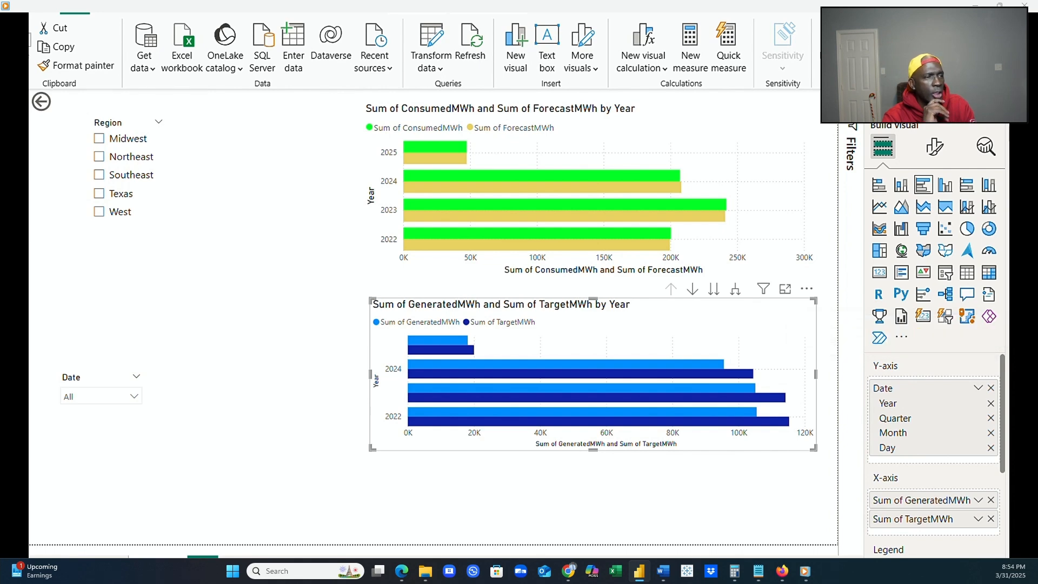
# Compare the axis fields of the consumed/forecast chart with those of the generated/target chart.
pyautogui.click(813, 248)
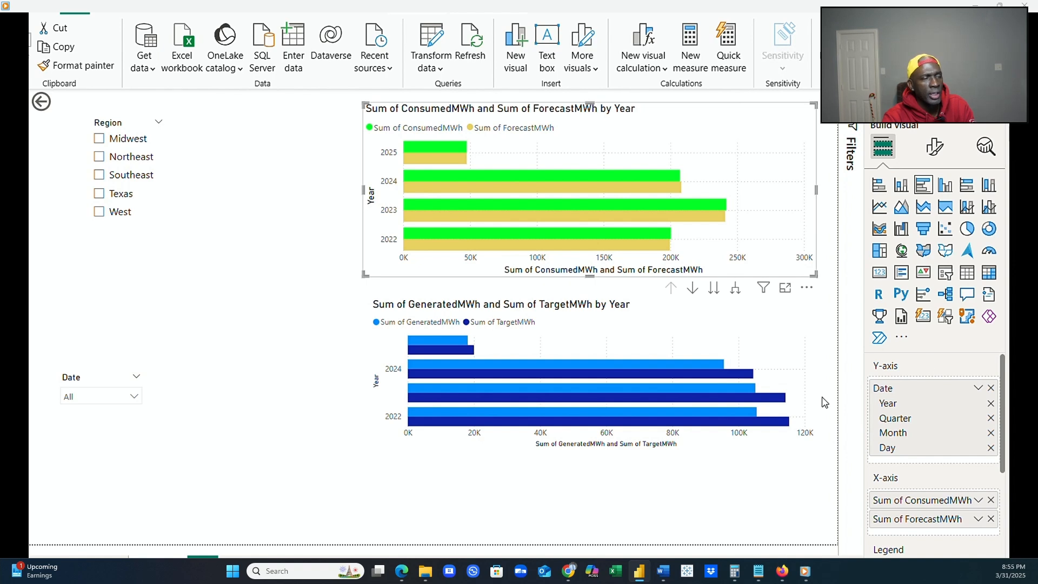
pyautogui.click(805, 387)
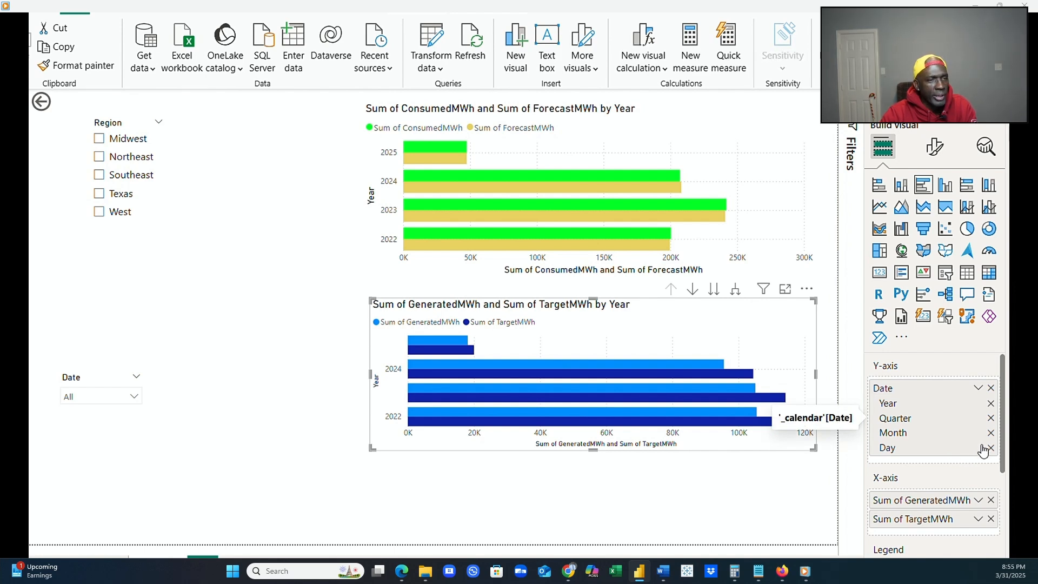
pyautogui.click(803, 276)
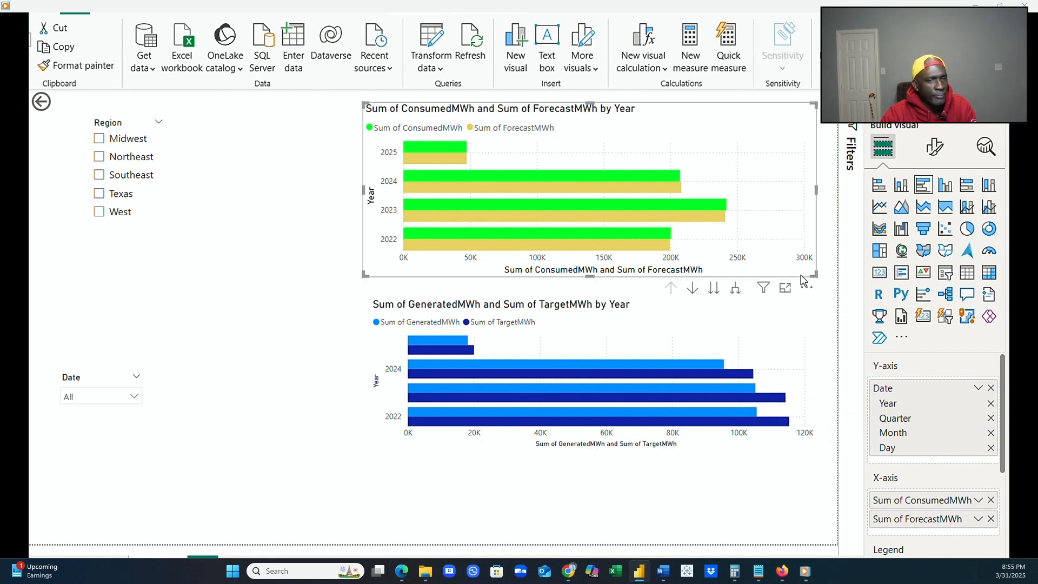
pyautogui.click(817, 341)
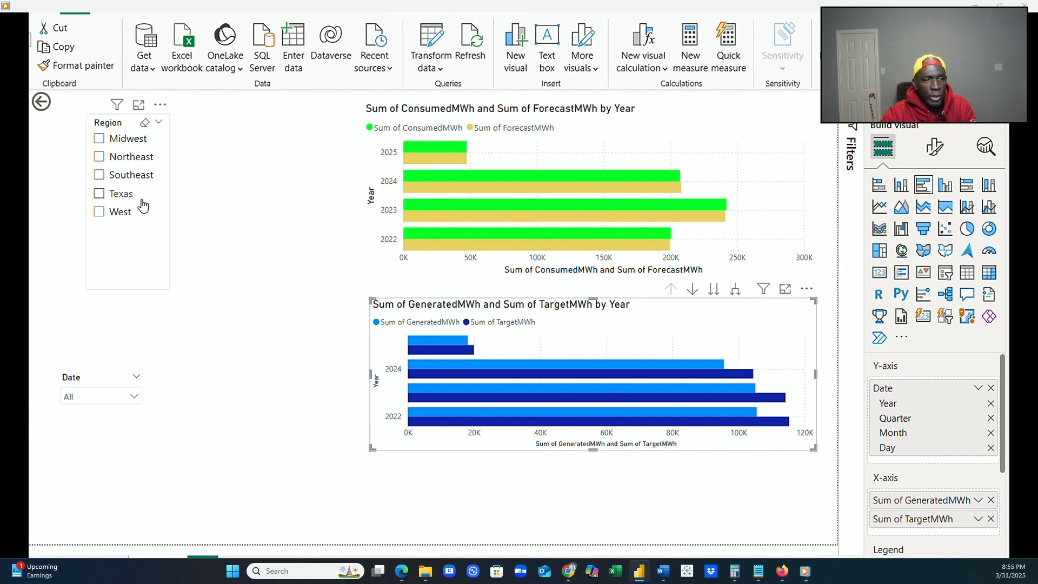
# Add a State slicer beside the Region slicer and stretch it down the page to list more states.
pyautogui.click(231, 248)
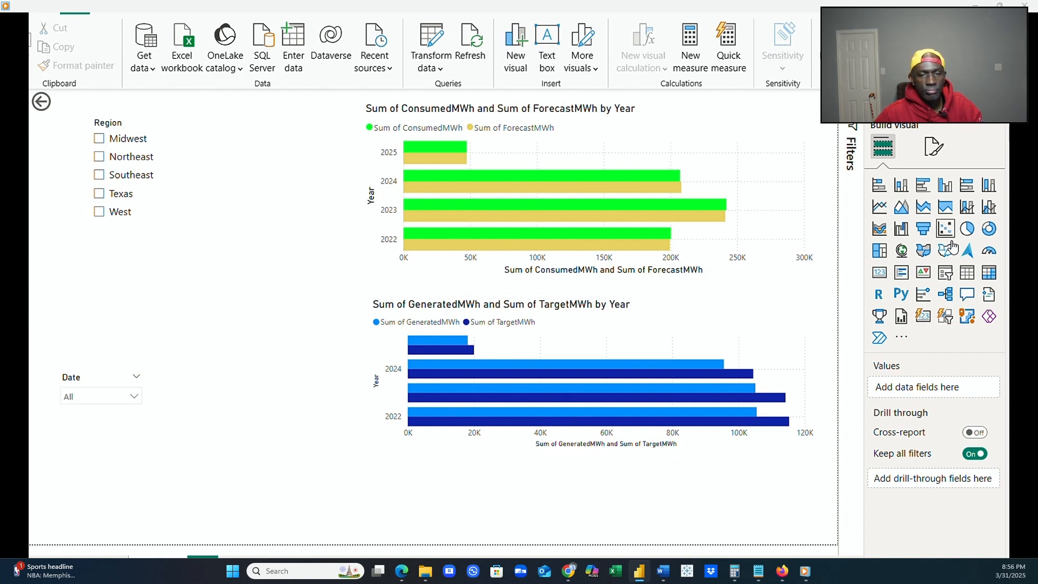
pyautogui.click(945, 272)
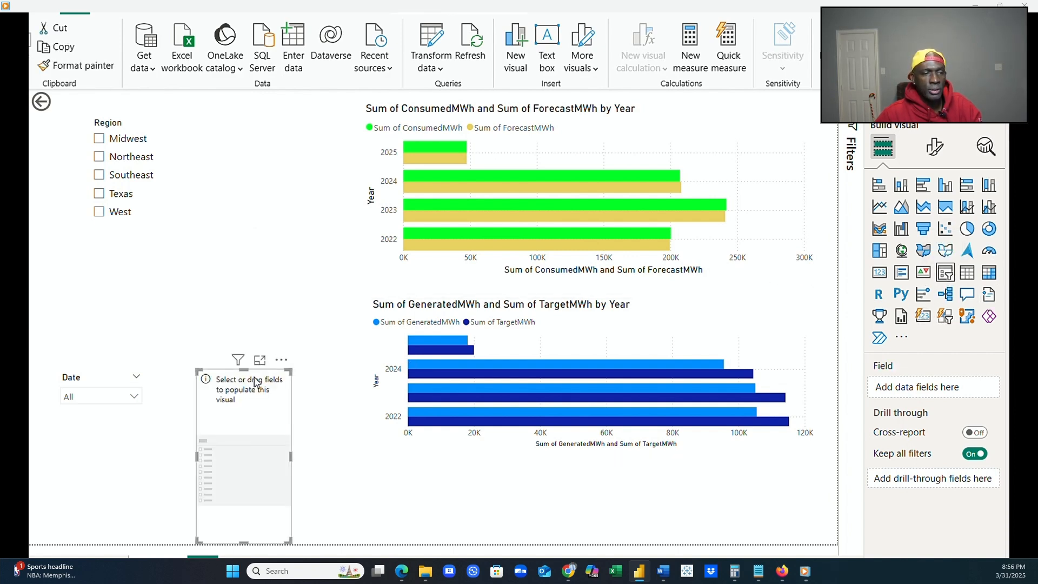
pyautogui.moveTo(256, 382); pyautogui.dragTo(246, 131)
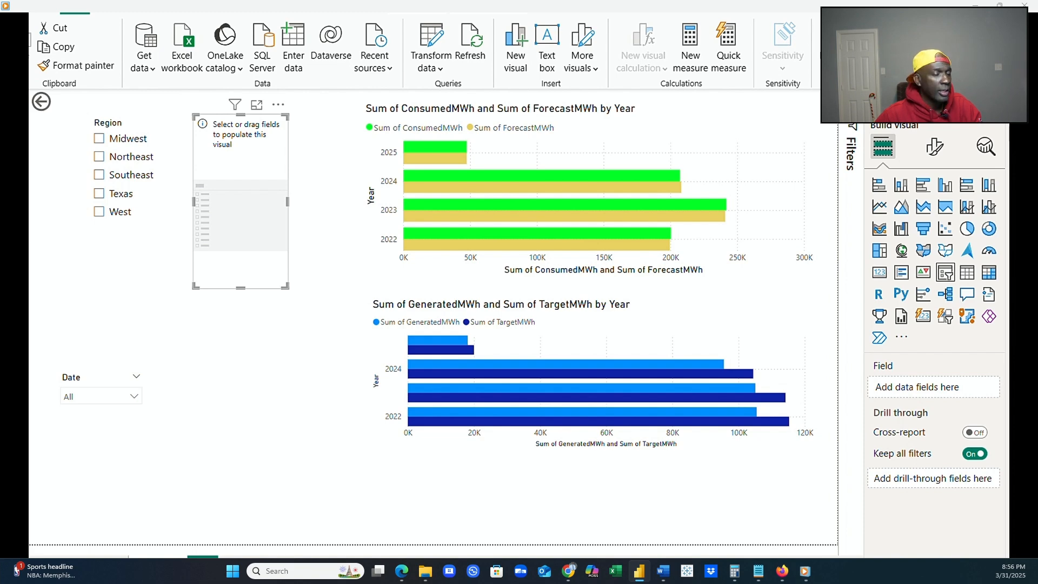
pyautogui.moveTo(1027, 453); pyautogui.dragTo(258, 200)
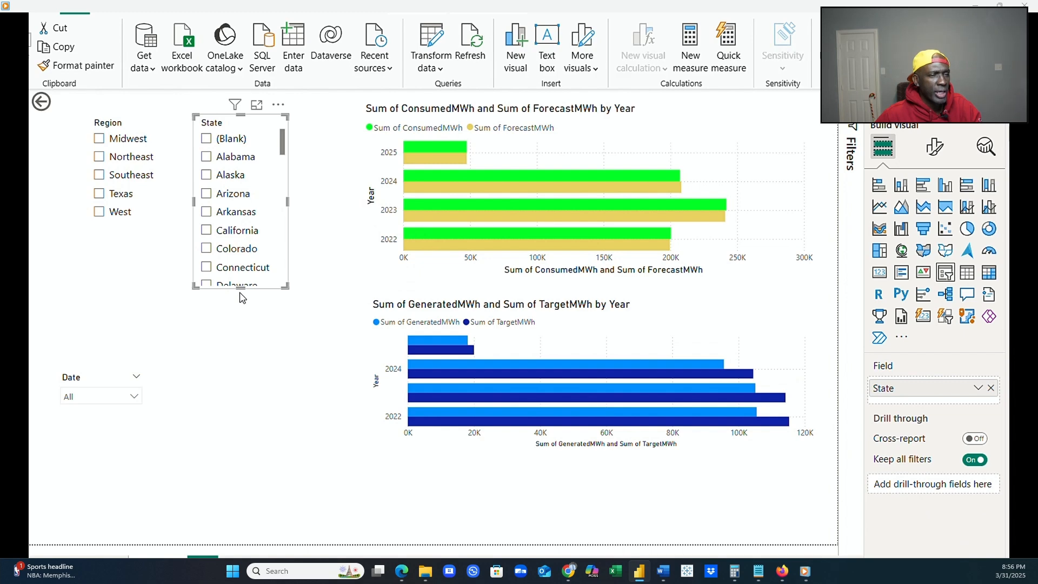
pyautogui.moveTo(241, 287); pyautogui.dragTo(247, 510)
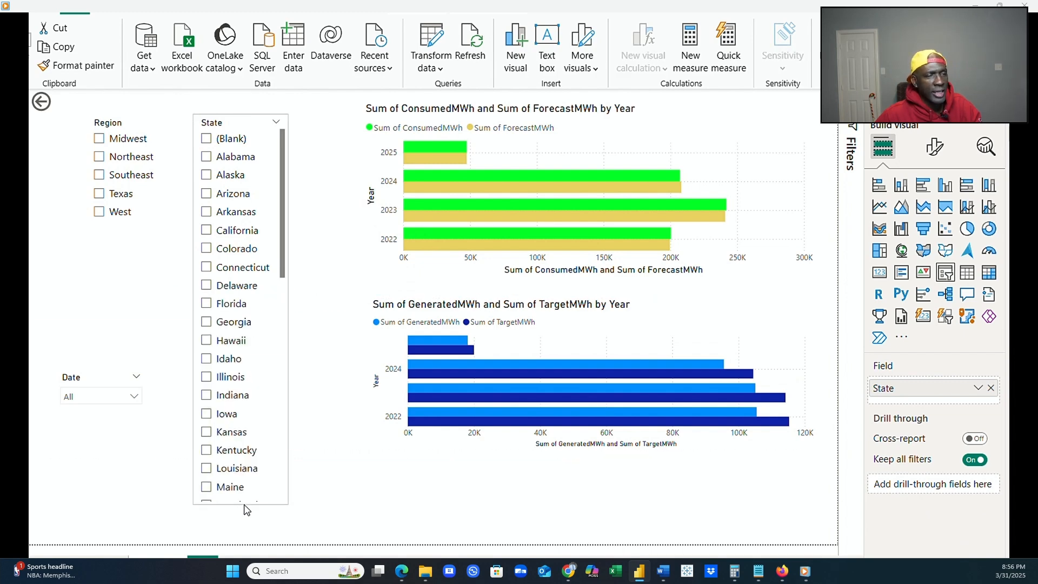
# Move the Date slicer to the top of the page, between the State slicer and the consumed/forecast chart.
pyautogui.click(99, 376)
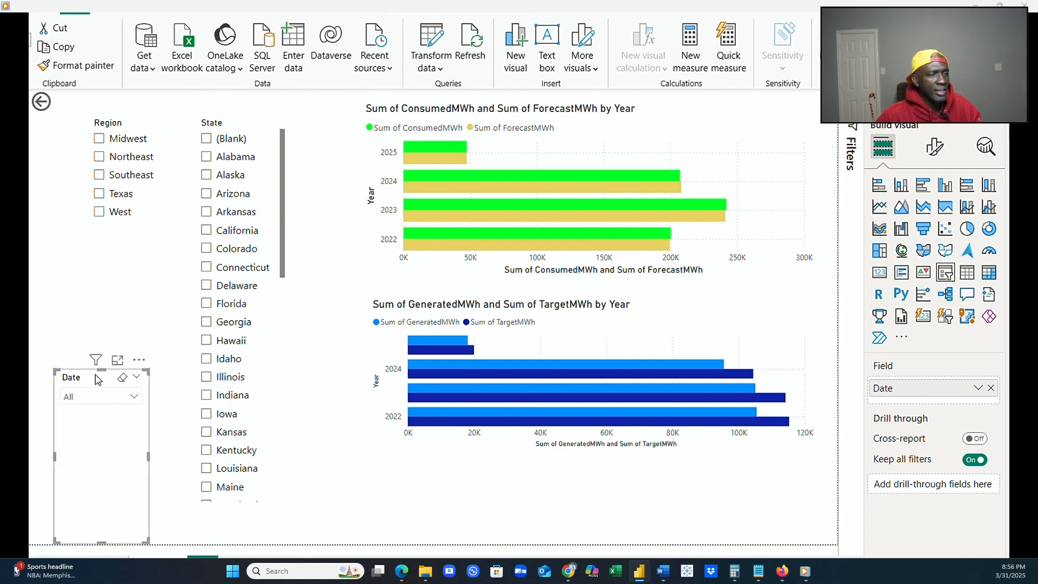
pyautogui.moveTo(95, 380); pyautogui.dragTo(317, 113)
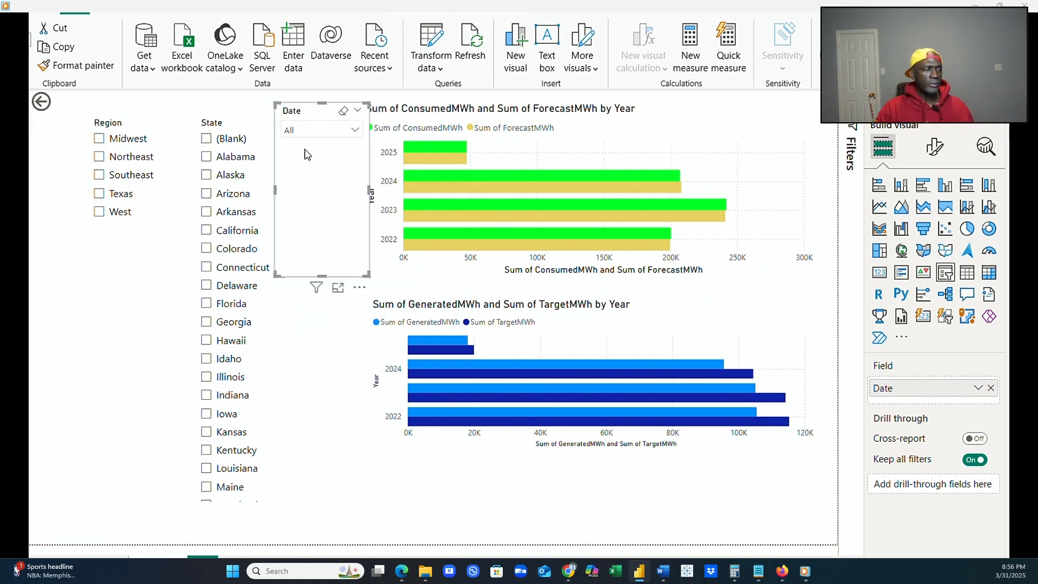
# Extend the State slicer farther down the page and test it with Indiana and Connecticut.
pyautogui.click(269, 491)
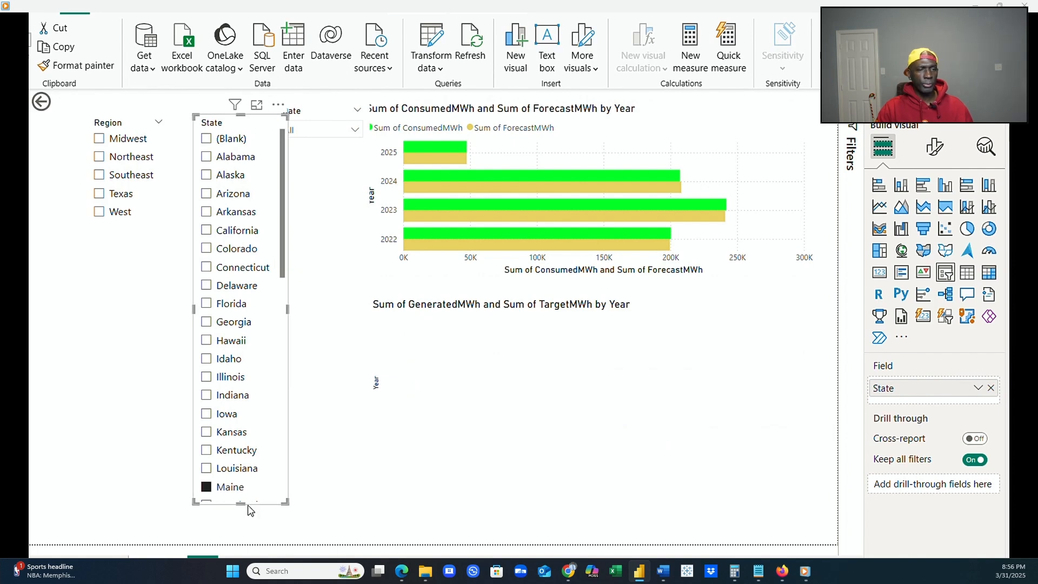
pyautogui.moveTo(239, 504); pyautogui.dragTo(235, 536)
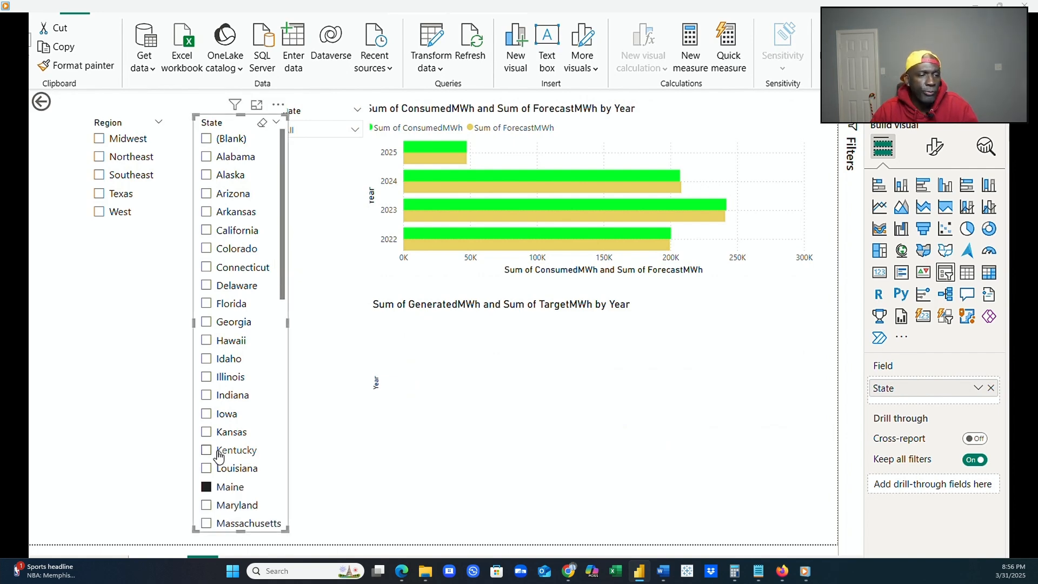
pyautogui.click(206, 396)
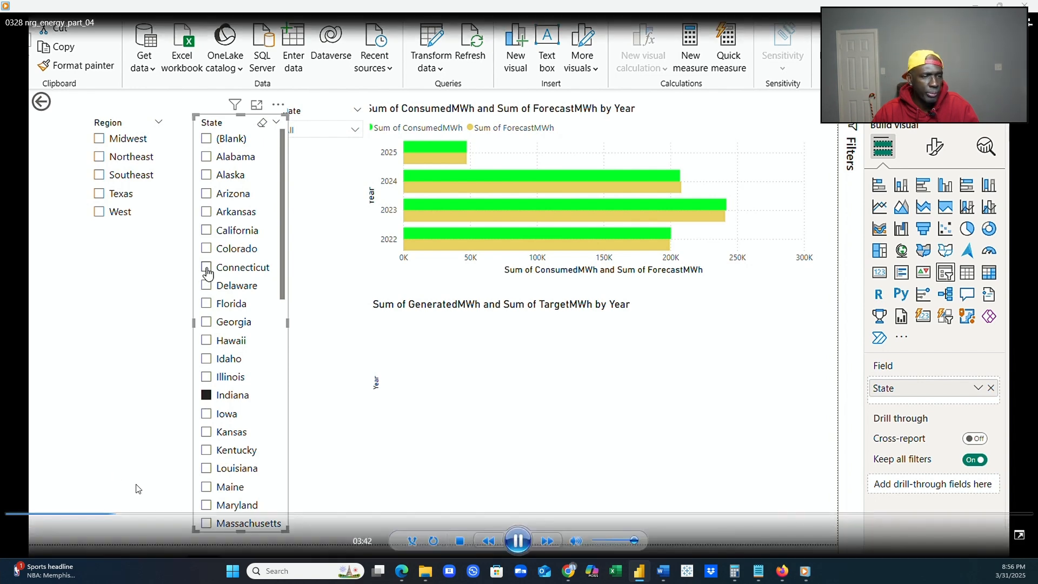
pyautogui.click(206, 268)
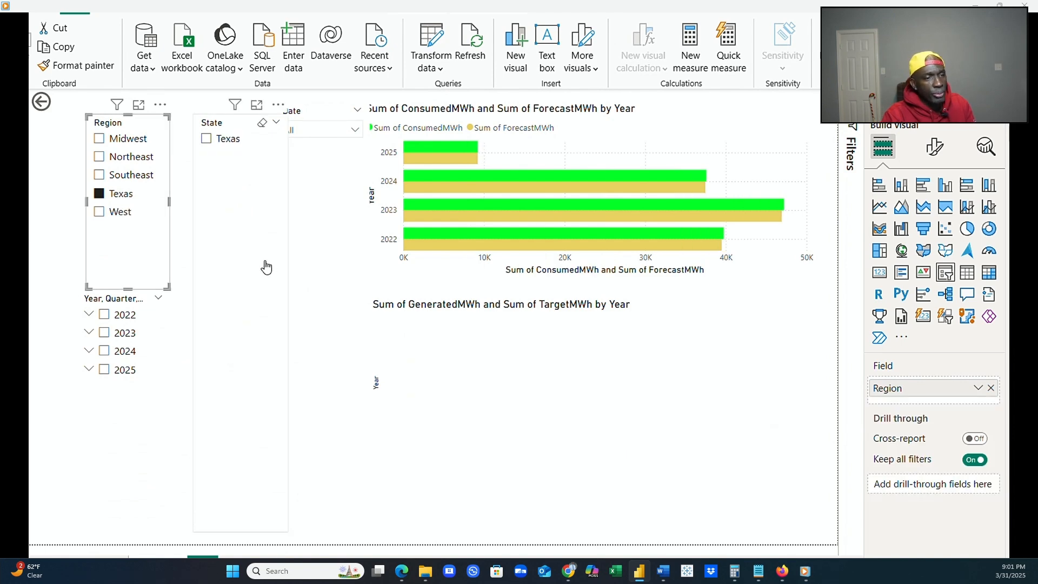
# Clear the Texas selection and remove the Region field from its slicer.
pyautogui.click(98, 194)
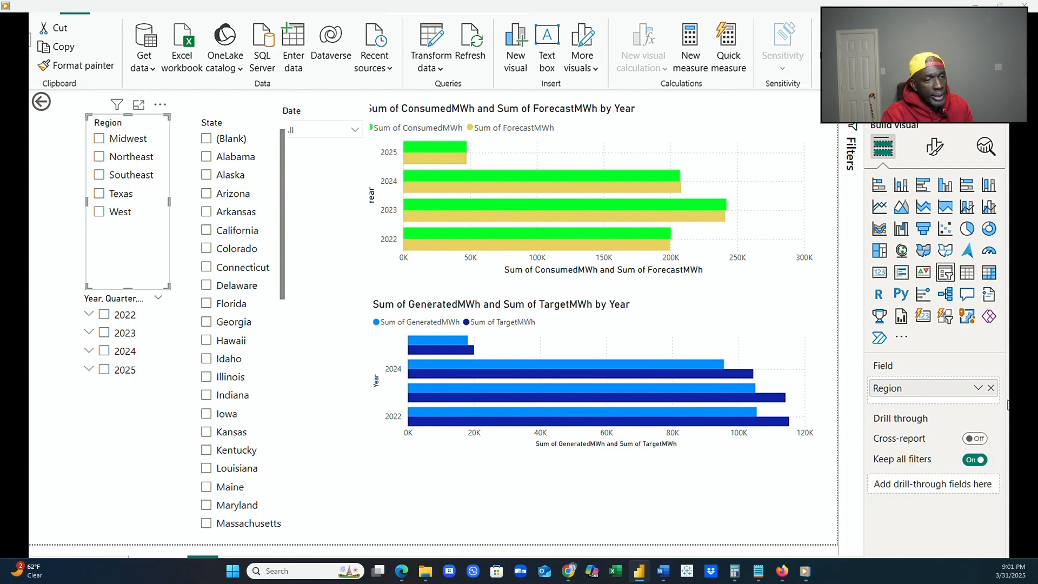
pyautogui.click(990, 389)
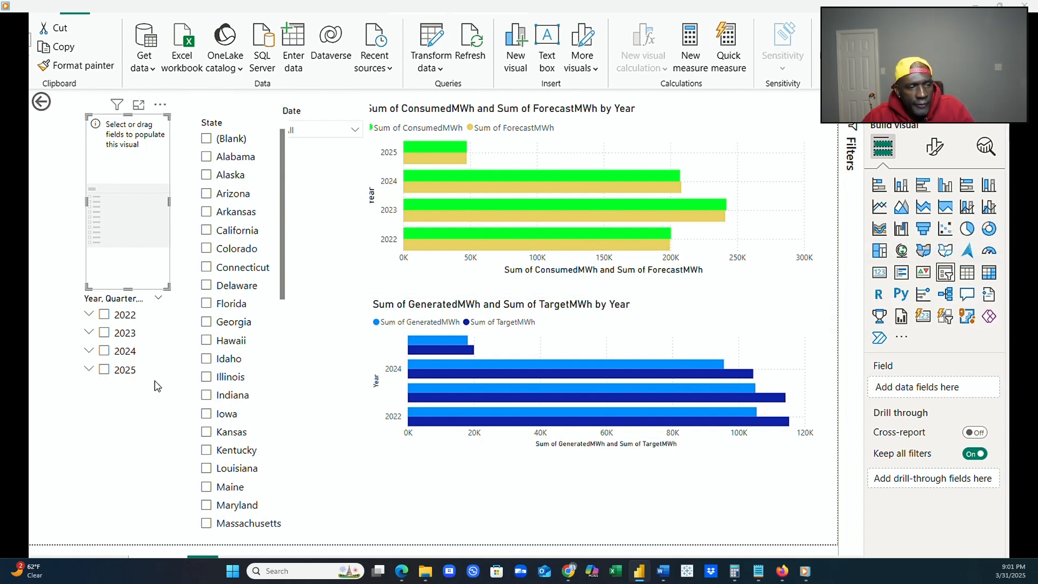
# Test the year hierarchy slicer with 2025, 2023, 2022 and 2024, then clear the selection.
pyautogui.click(104, 369)
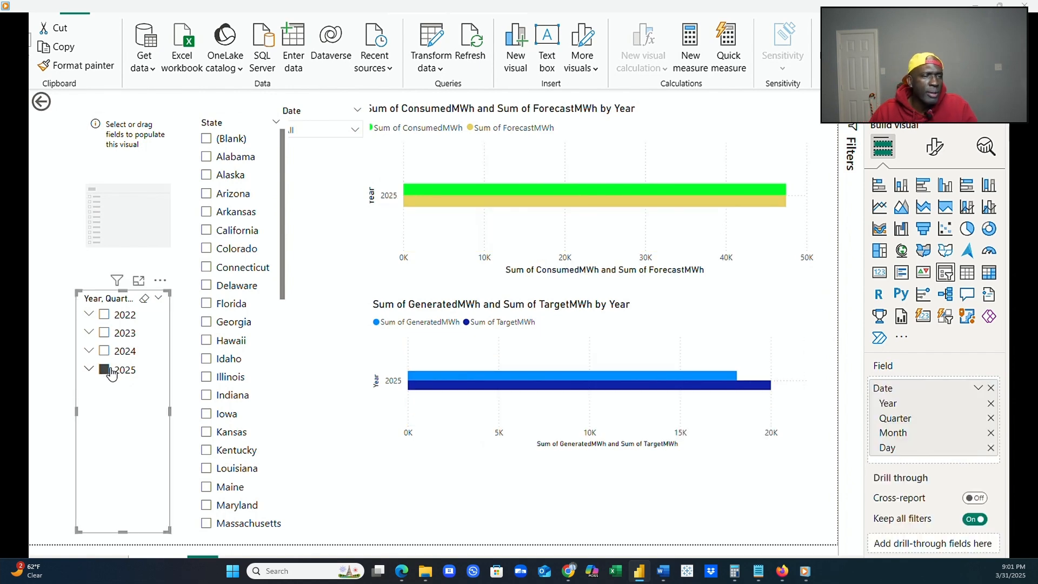
pyautogui.click(104, 333)
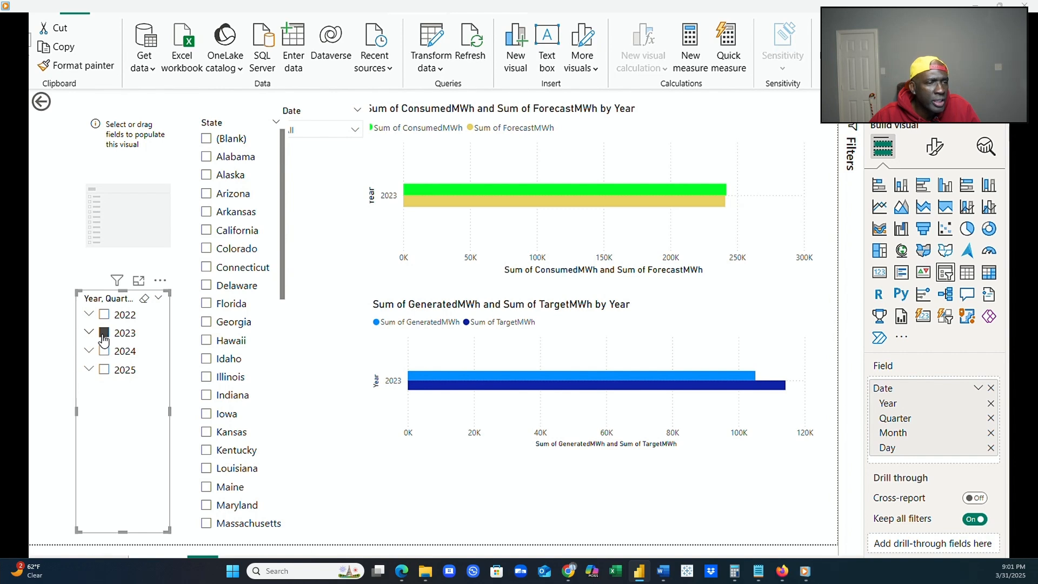
pyautogui.click(104, 316)
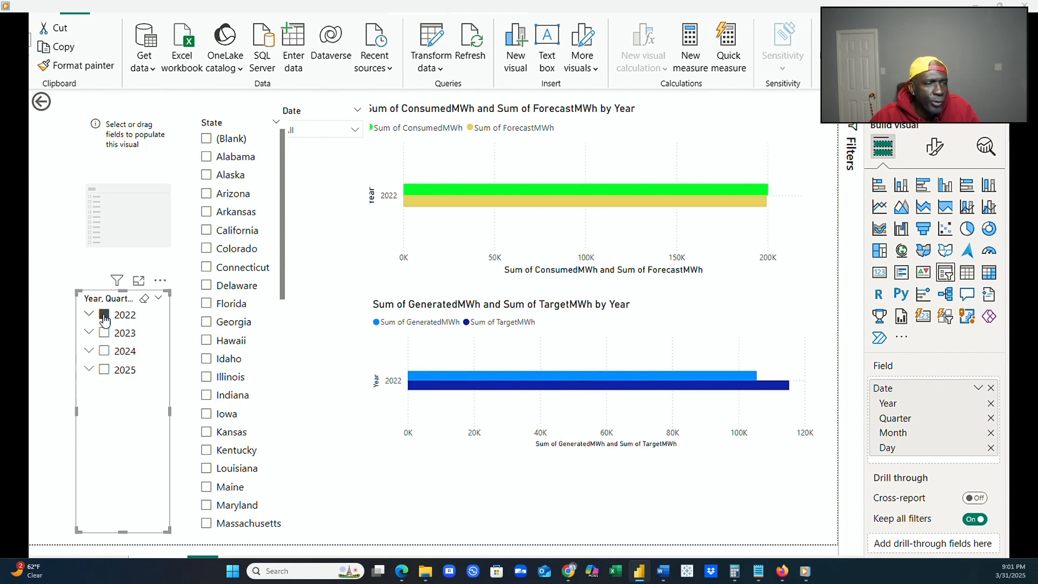
pyautogui.rightClick(123, 347)
pyautogui.moveTo(123, 345)
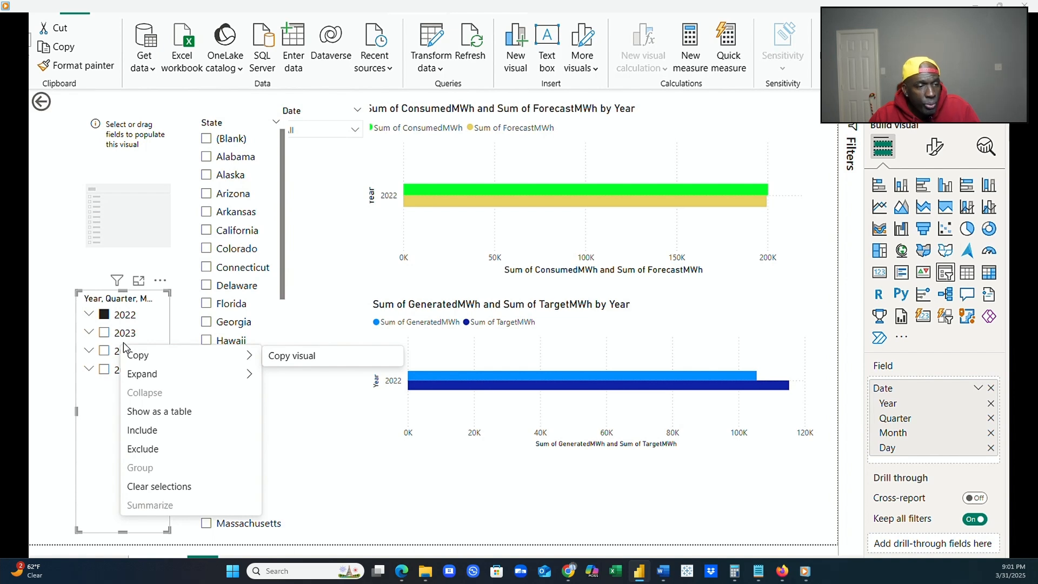
pyautogui.click(106, 313)
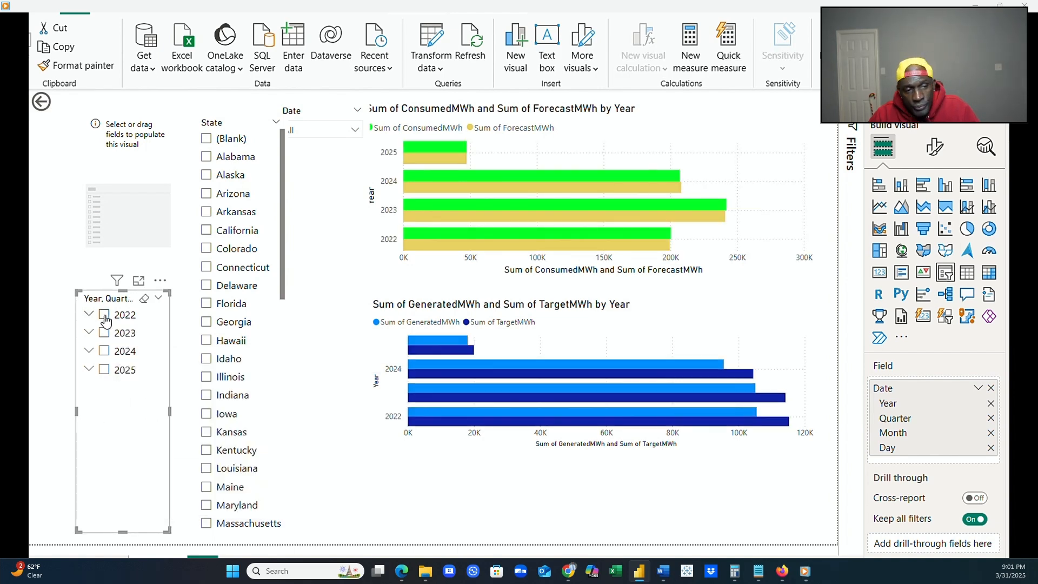
pyautogui.click(105, 316)
pyautogui.click(106, 352)
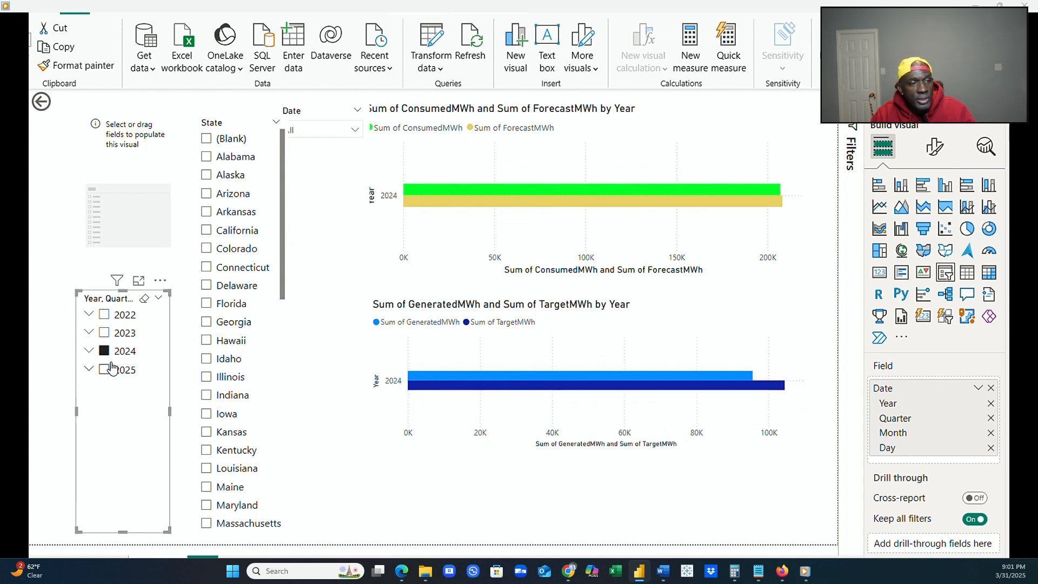
pyautogui.click(105, 352)
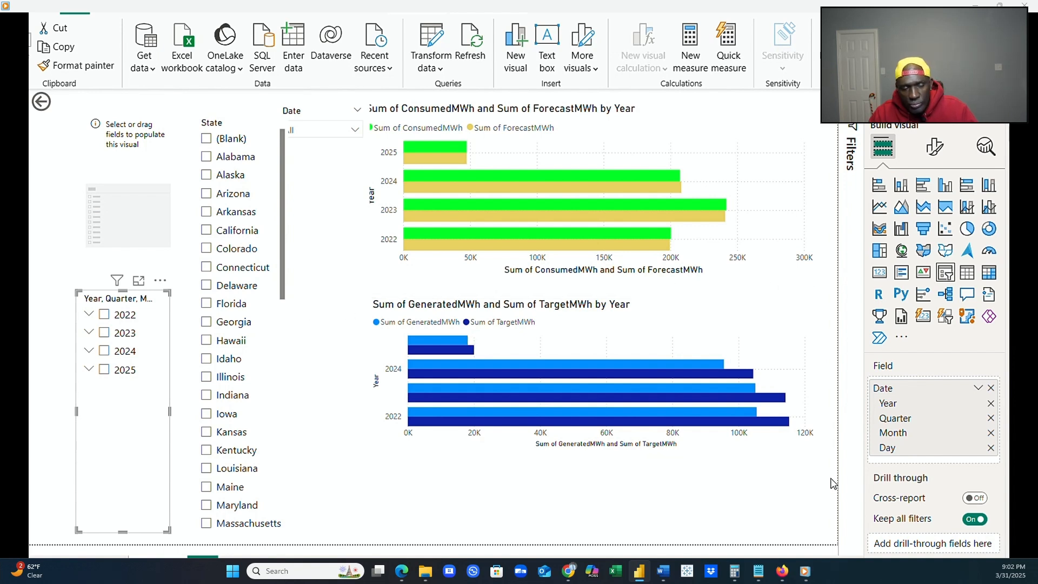
# Remove the State slicer from the report page.
pyautogui.click(276, 435)
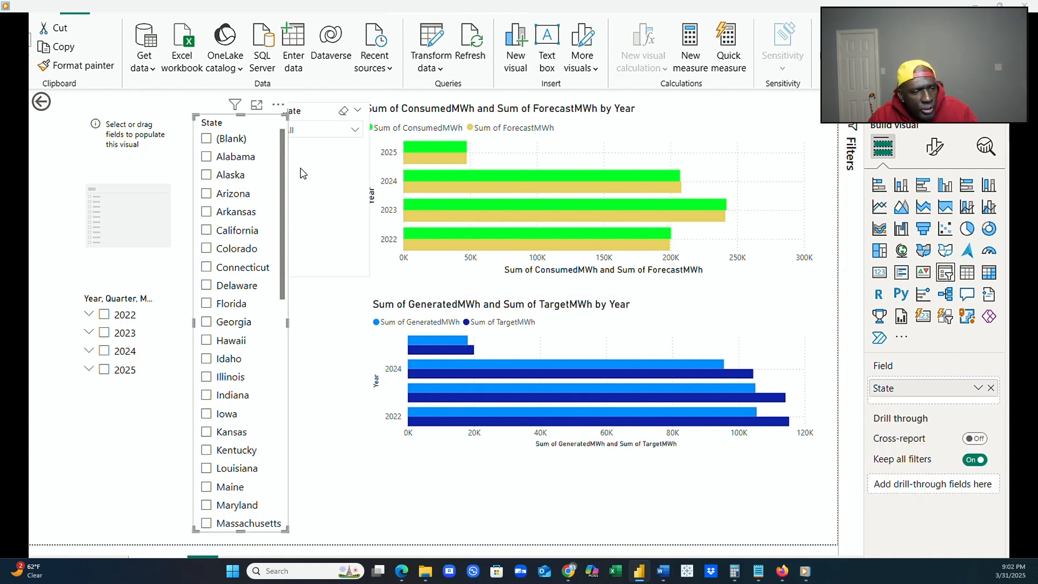
pyautogui.click(279, 107)
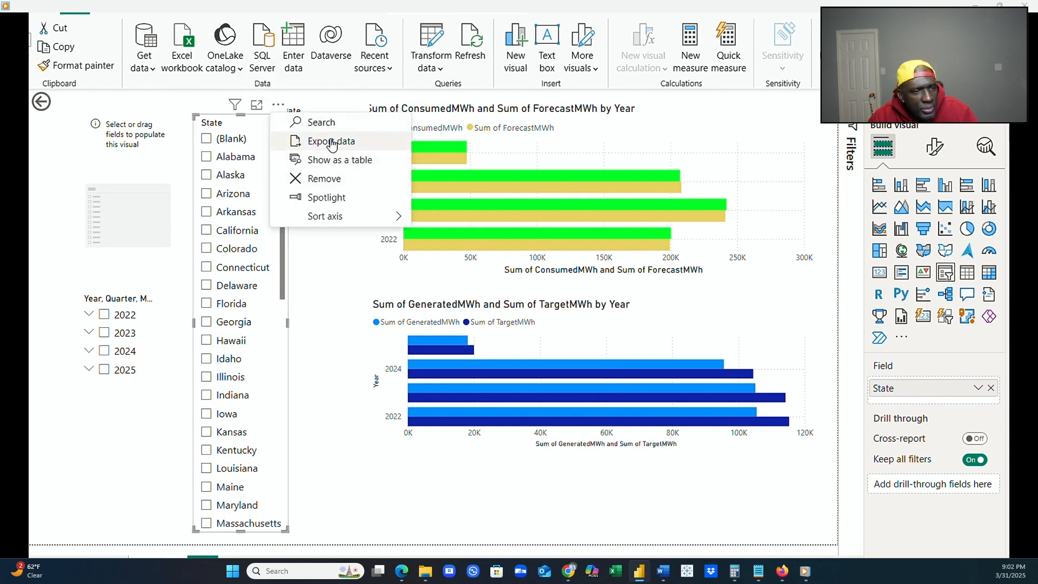
pyautogui.click(327, 179)
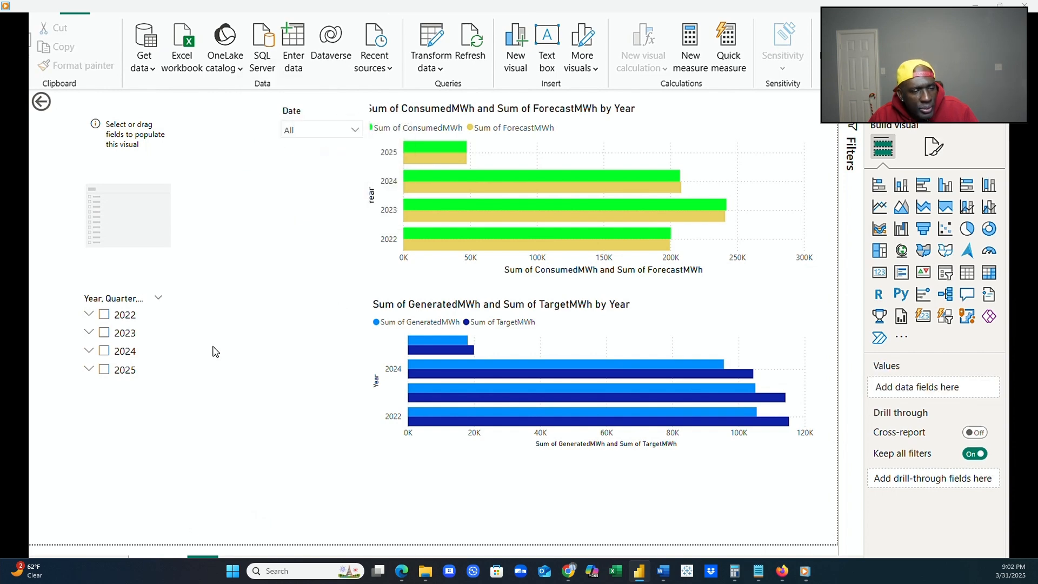
# Shrink the year hierarchy slicer to fit its four years and move it just below the Date slicer.
pyautogui.click(158, 352)
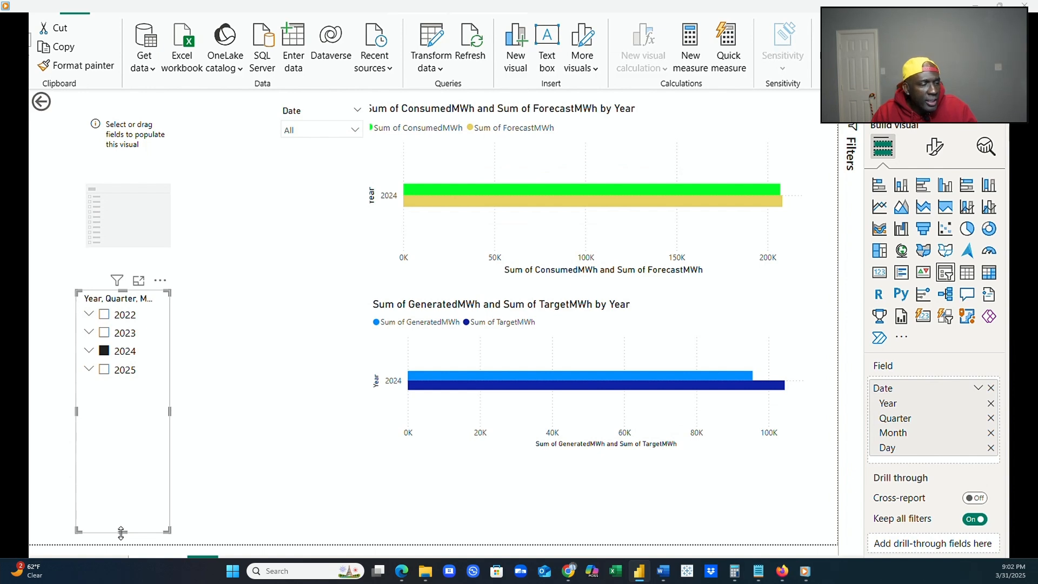
pyautogui.moveTo(125, 529); pyautogui.dragTo(211, 308)
pyautogui.click(106, 351)
pyautogui.click(138, 375)
pyautogui.moveTo(140, 381); pyautogui.dragTo(282, 239)
# Remove the empty slicer from the page and clear the 2025 selection in the year hierarchy slicer.
pyautogui.click(168, 253)
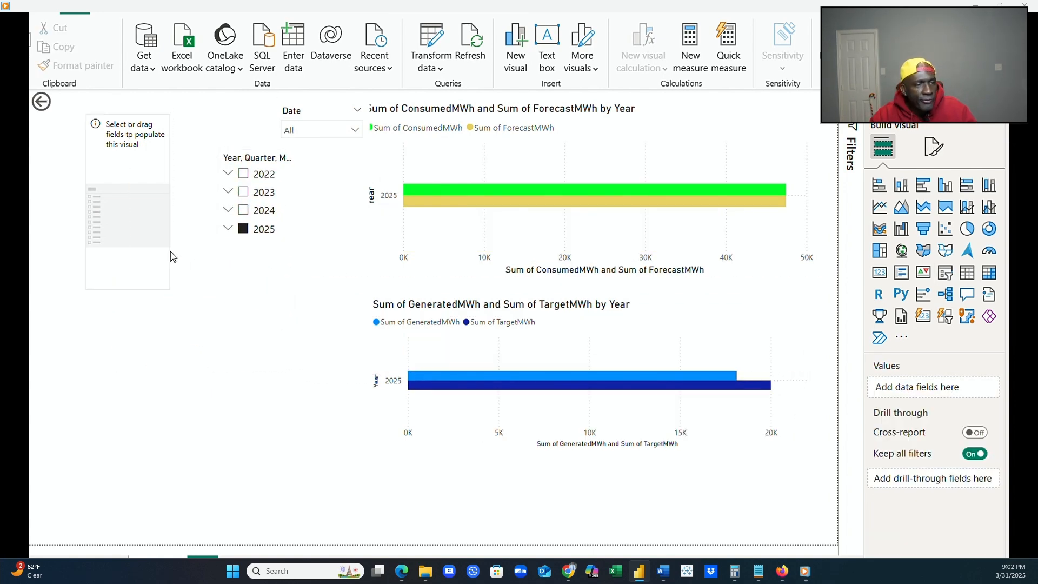
pyautogui.click(160, 104)
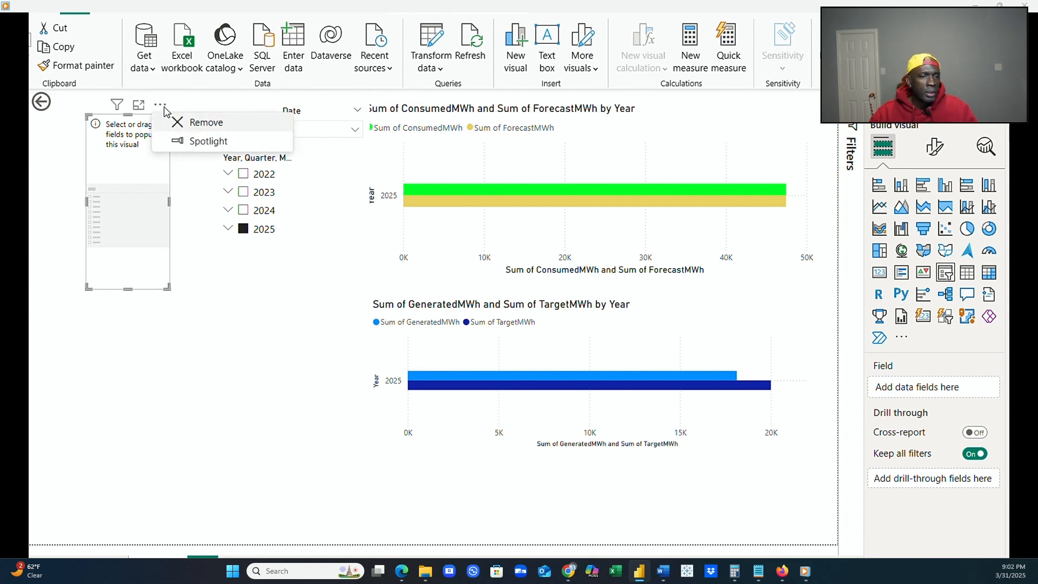
pyautogui.click(174, 123)
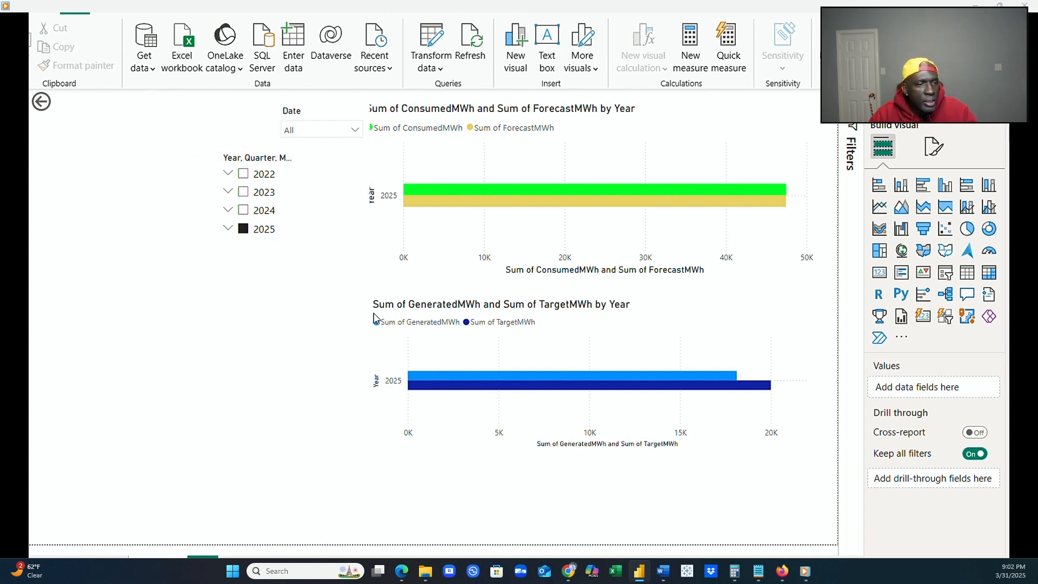
pyautogui.click(243, 229)
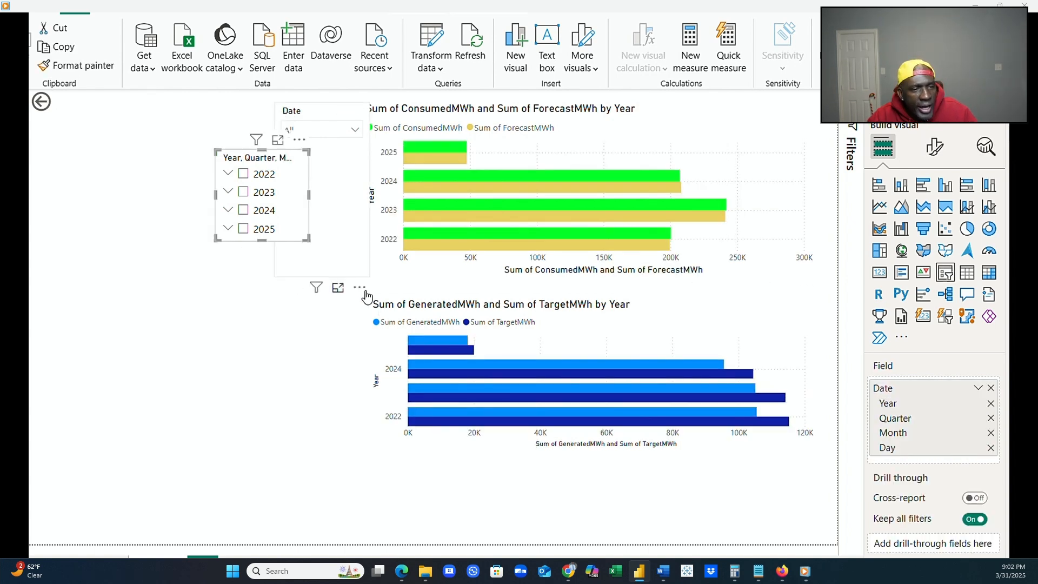
# Move the generated/target chart to the page's left side and the year hierarchy slicer to the upper-left corner above it.
pyautogui.click(430, 305)
pyautogui.moveTo(429, 305); pyautogui.dragTo(128, 264)
pyautogui.click(246, 156)
pyautogui.moveTo(247, 157); pyautogui.dragTo(106, 104)
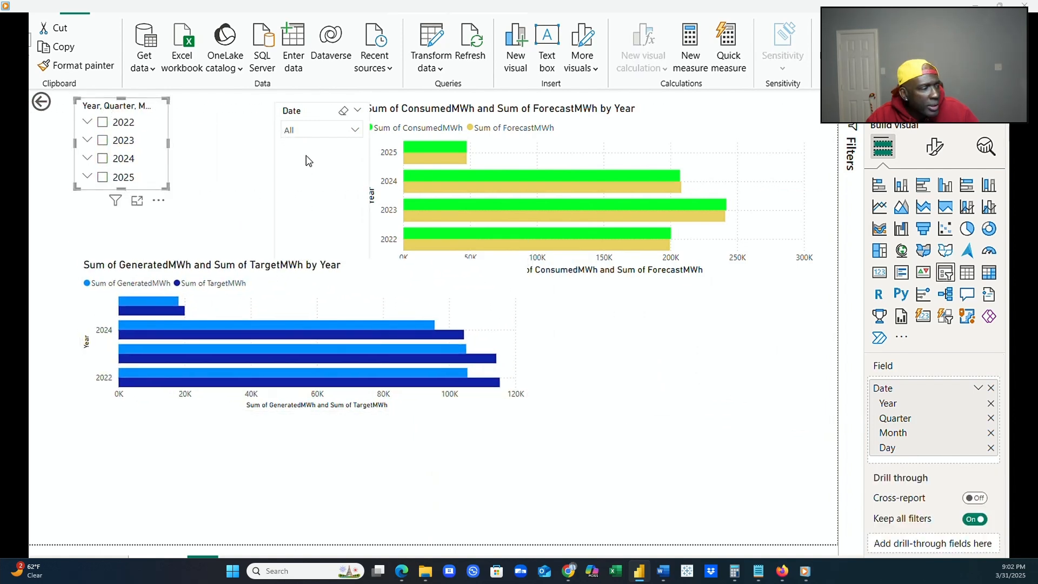
# Check the dates offered by the Date dropdown slicer and remove that slicer from the report page.
pyautogui.click(311, 114)
pyautogui.click(359, 134)
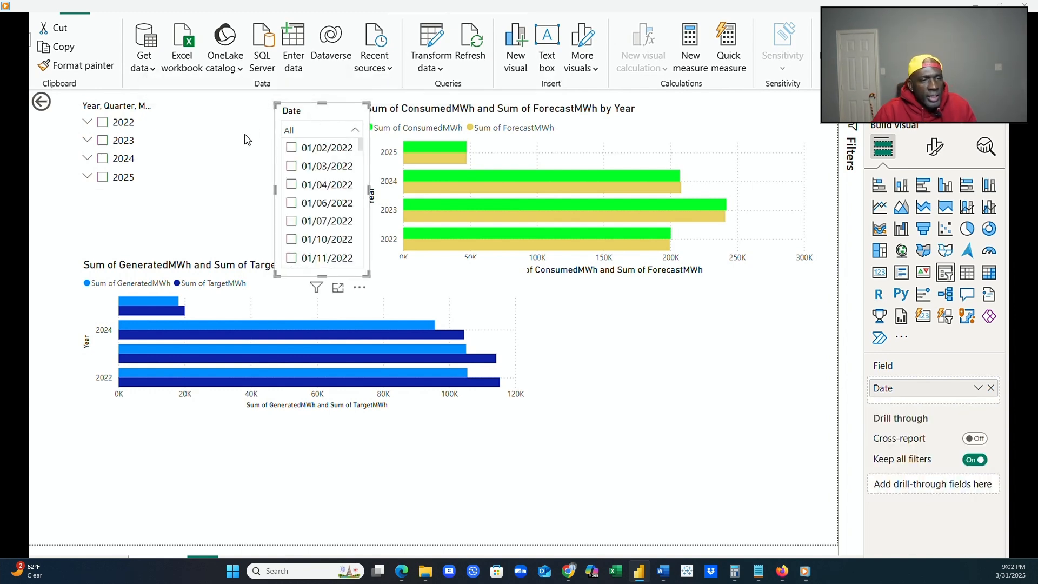
pyautogui.click(251, 139)
pyautogui.moveTo(334, 109); pyautogui.dragTo(551, 245)
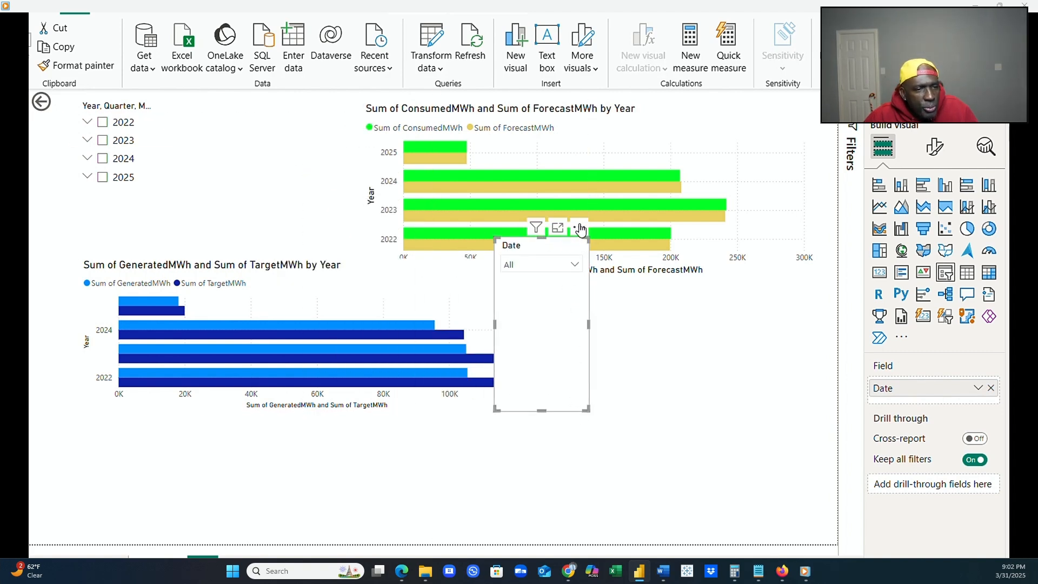
pyautogui.click(580, 229)
pyautogui.click(619, 283)
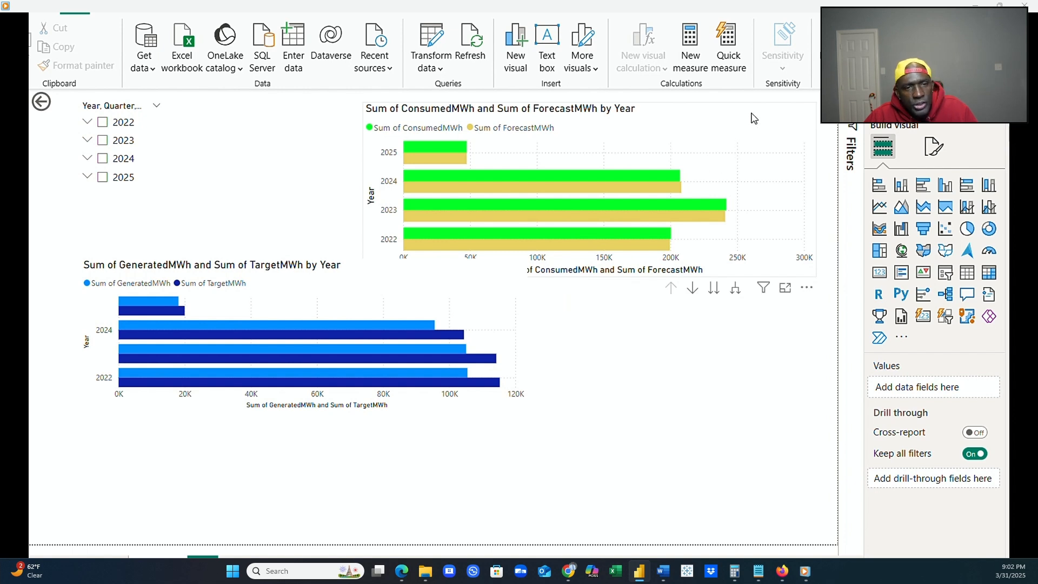
# Narrow the consumed/forecast and generated/target charts and place them side by side across the middle of the page.
pyautogui.click(752, 123)
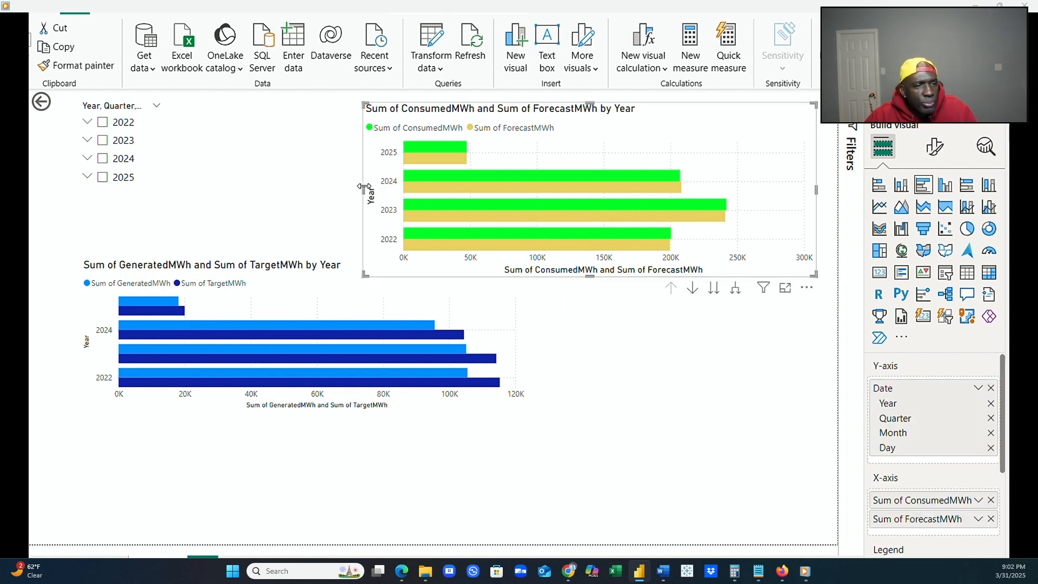
pyautogui.moveTo(363, 187); pyautogui.dragTo(535, 186)
pyautogui.click(513, 309)
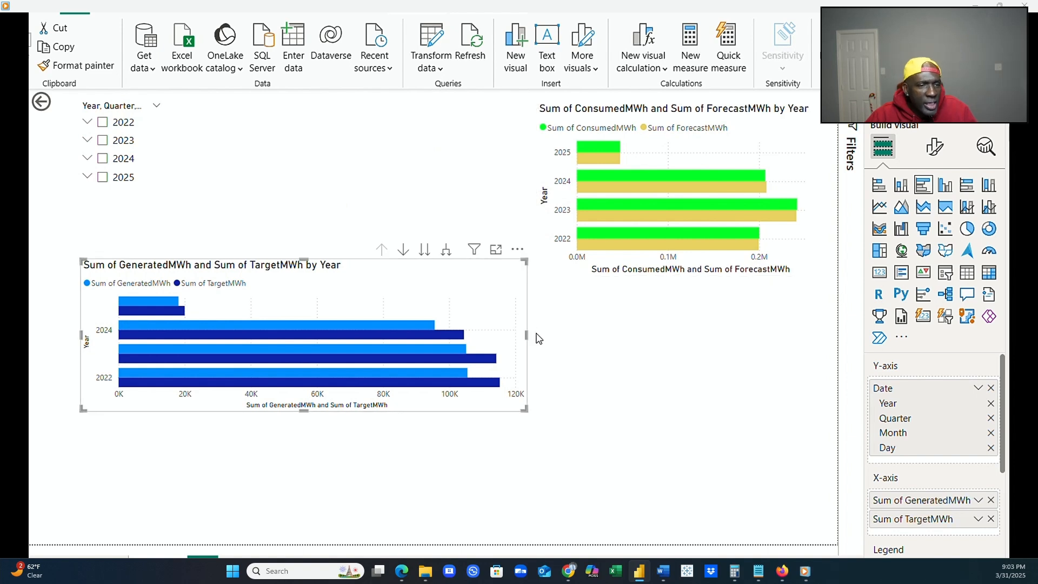
pyautogui.moveTo(527, 338); pyautogui.dragTo(404, 204)
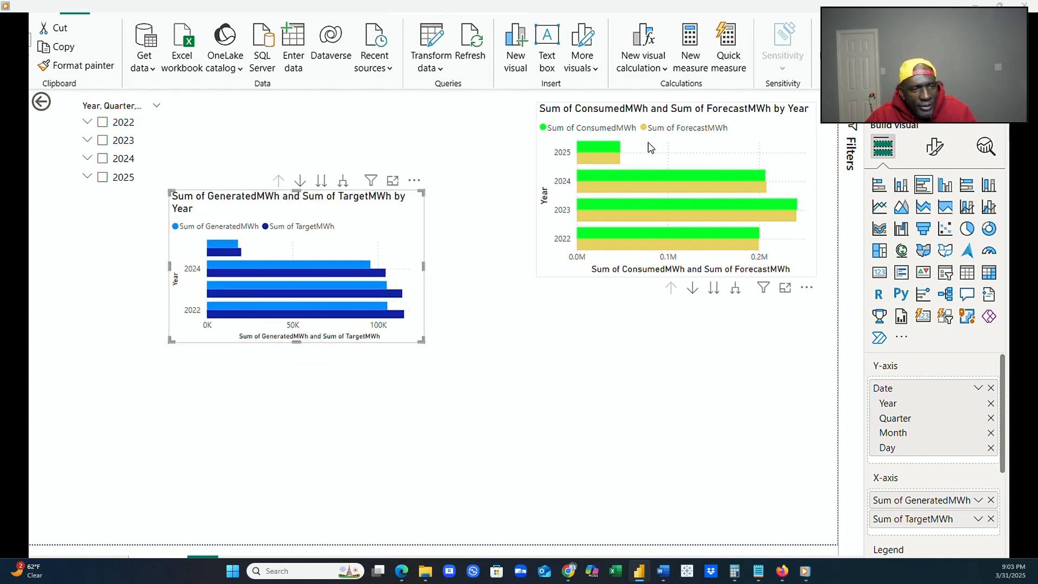
pyautogui.moveTo(680, 157); pyautogui.dragTo(638, 209)
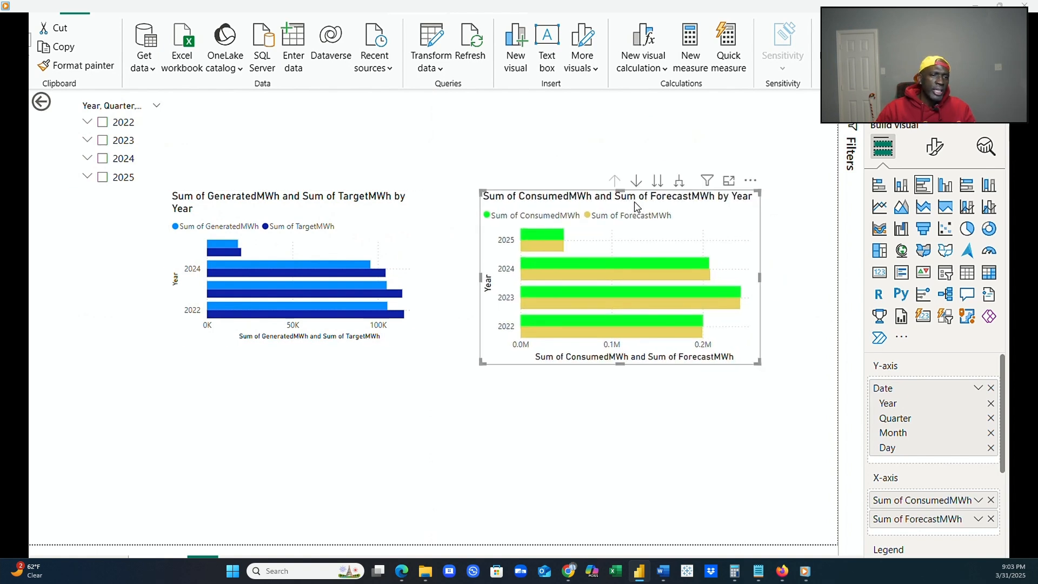
pyautogui.click(474, 443)
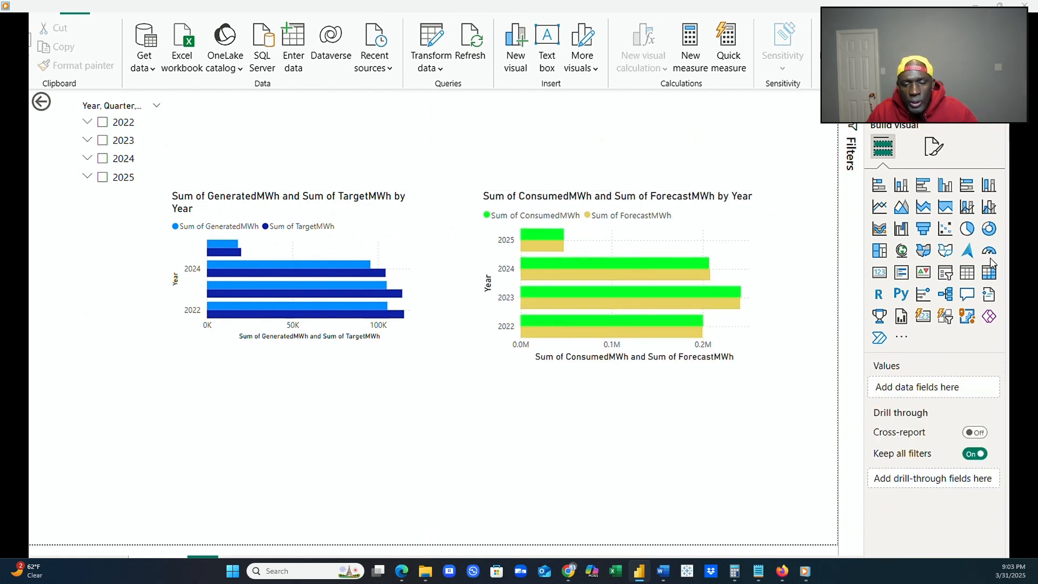
# Add an empty clustered column chart below the two bar charts and enlarge it to span most of their combined width.
pyautogui.click(946, 186)
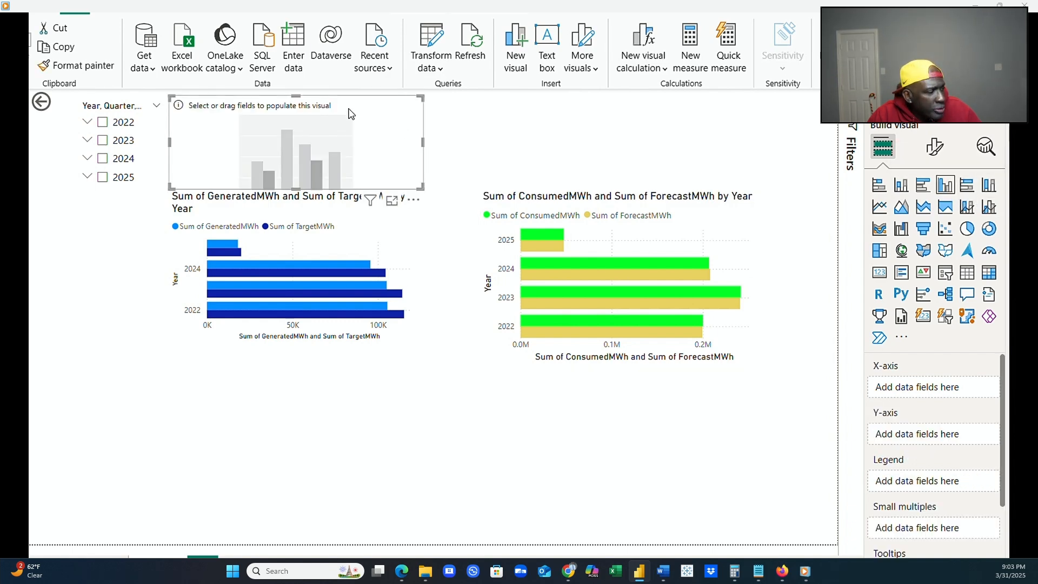
pyautogui.moveTo(352, 113); pyautogui.dragTo(349, 422)
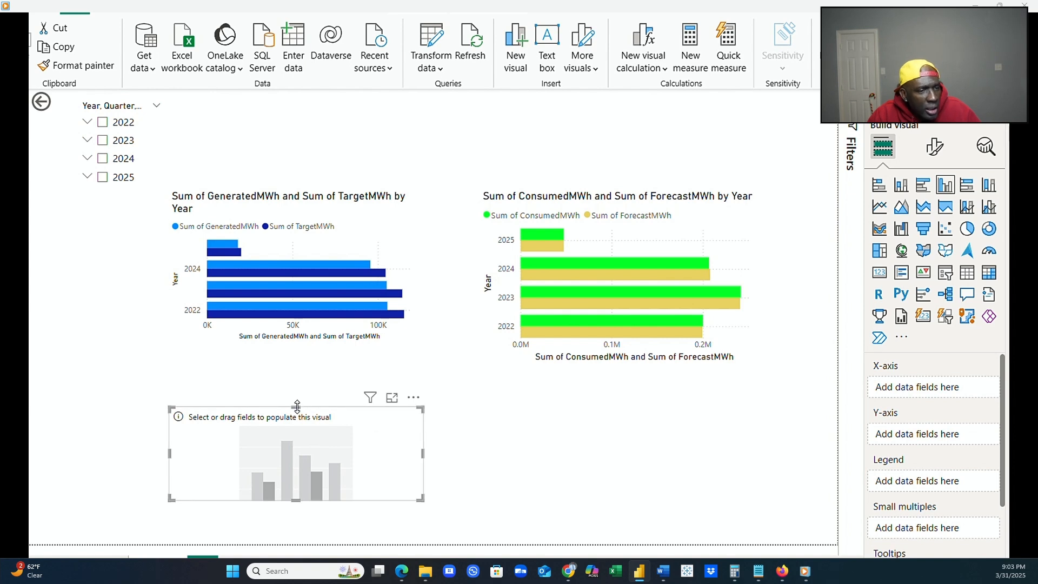
pyautogui.moveTo(295, 404); pyautogui.dragTo(296, 366)
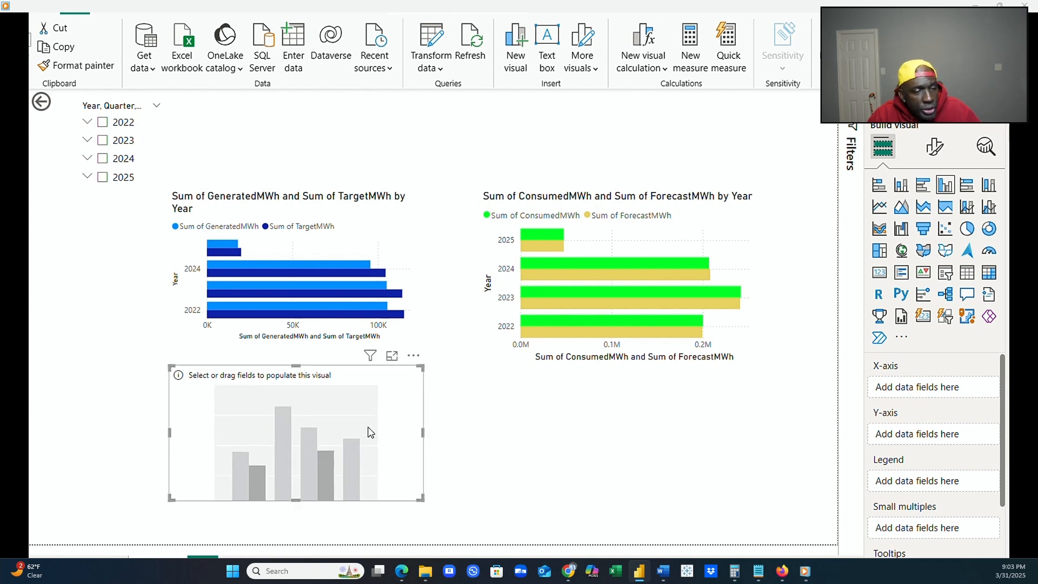
pyautogui.moveTo(427, 431); pyautogui.dragTo(690, 434)
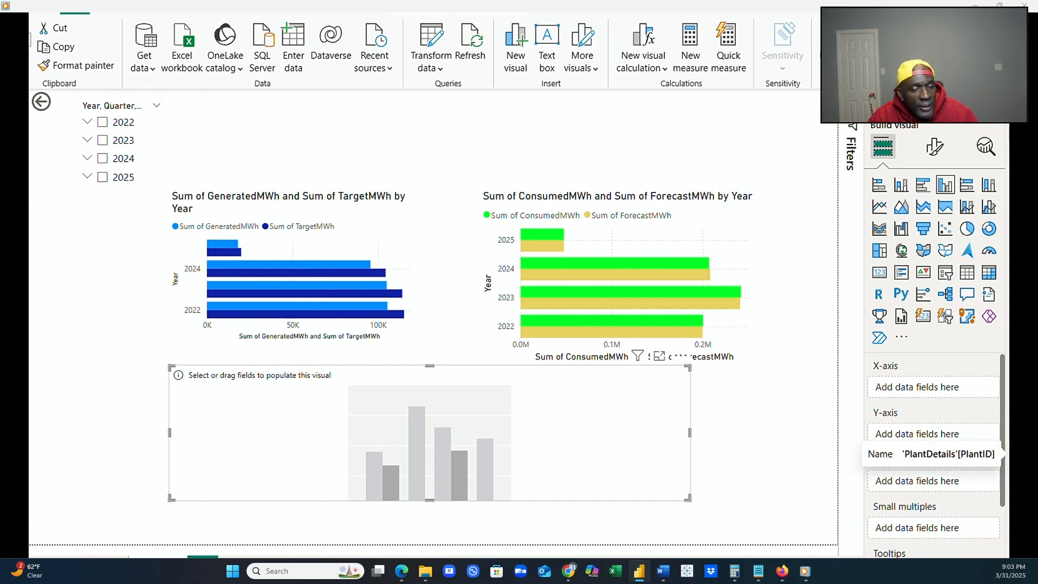
# Plot CapacityMWh by PlantID in the new column chart and widen it to nearly the full page width.
pyautogui.moveTo(978, 455); pyautogui.dragTo(960, 393)
pyautogui.moveTo(1007, 426); pyautogui.dragTo(945, 448)
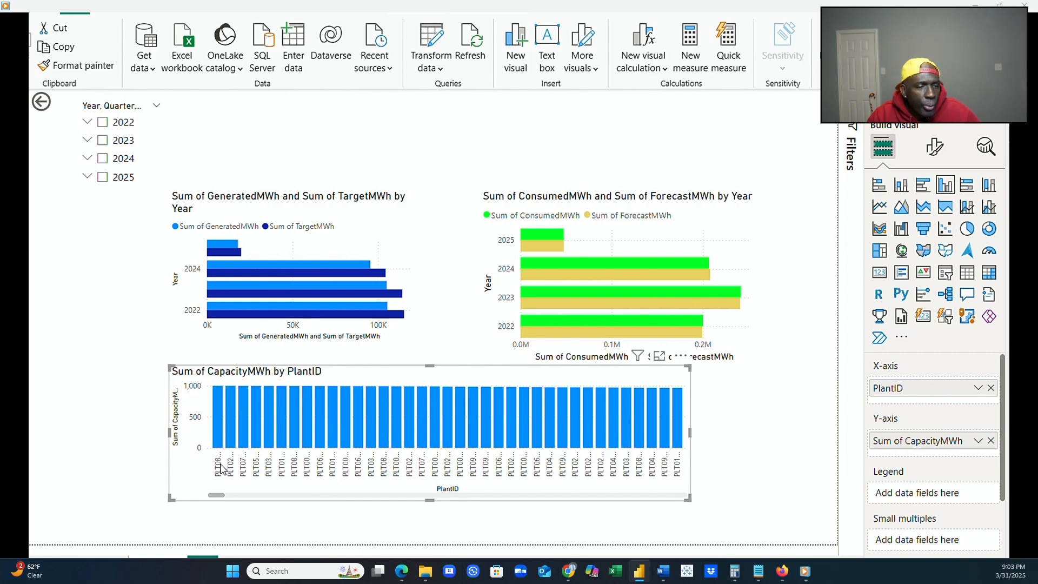
pyautogui.moveTo(690, 433); pyautogui.dragTo(826, 433)
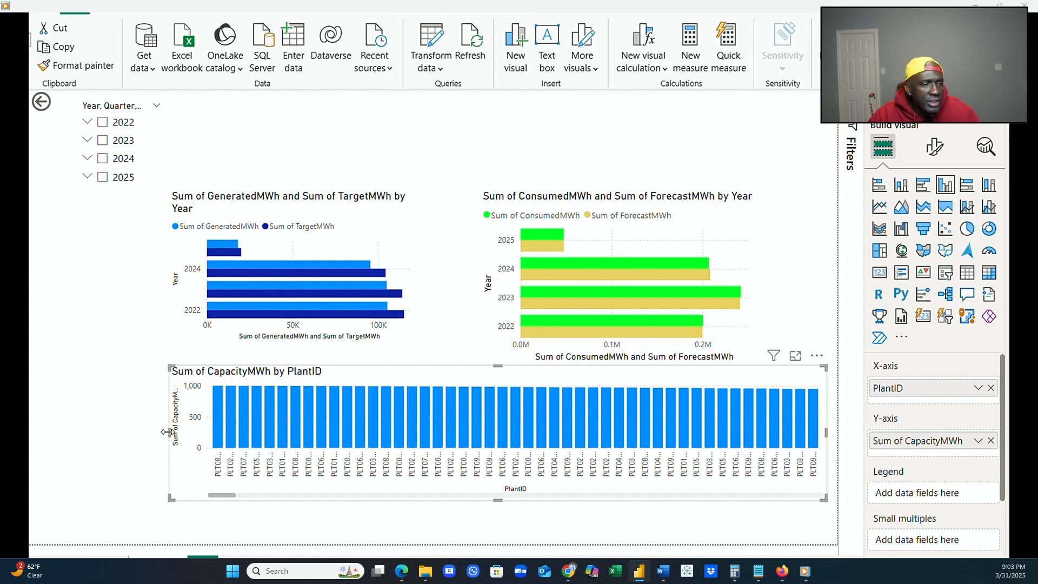
pyautogui.moveTo(160, 434); pyautogui.dragTo(33, 427)
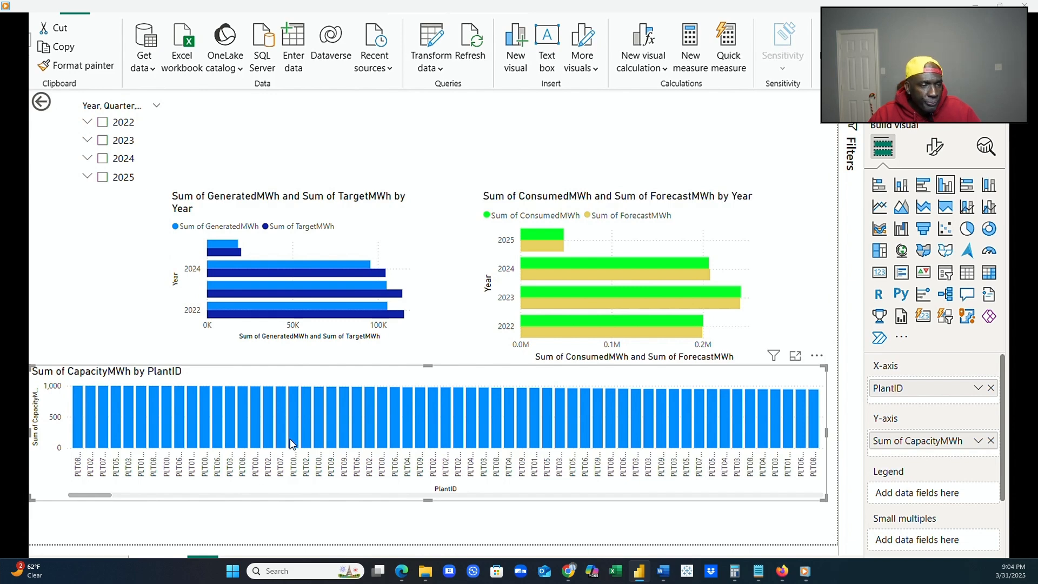
# Filter the report to 2024 with the year slicer and highlight single plant bars in the capacity chart to test cross-filtering.
pyautogui.click(102, 163)
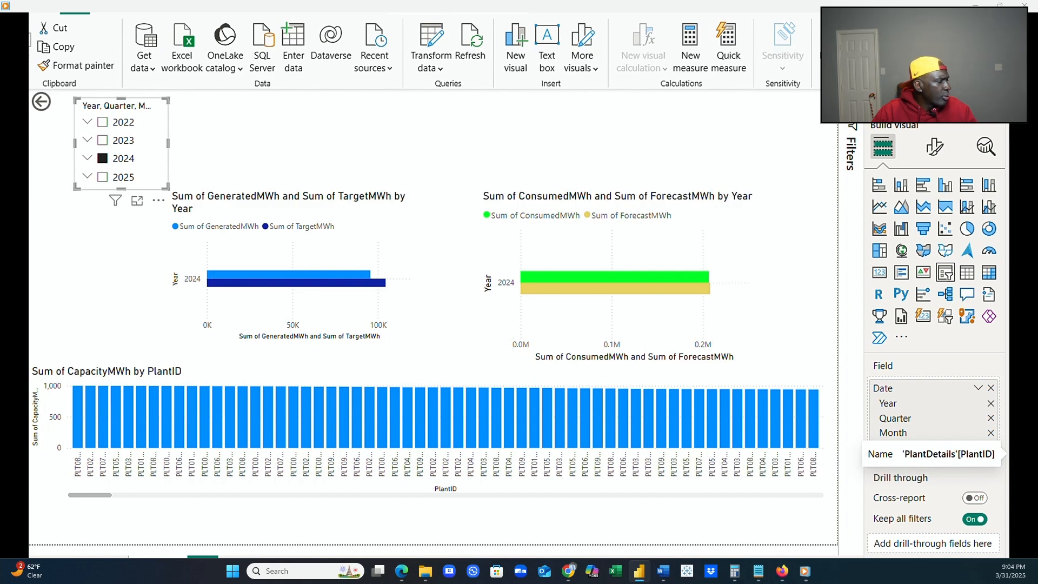
pyautogui.click(749, 438)
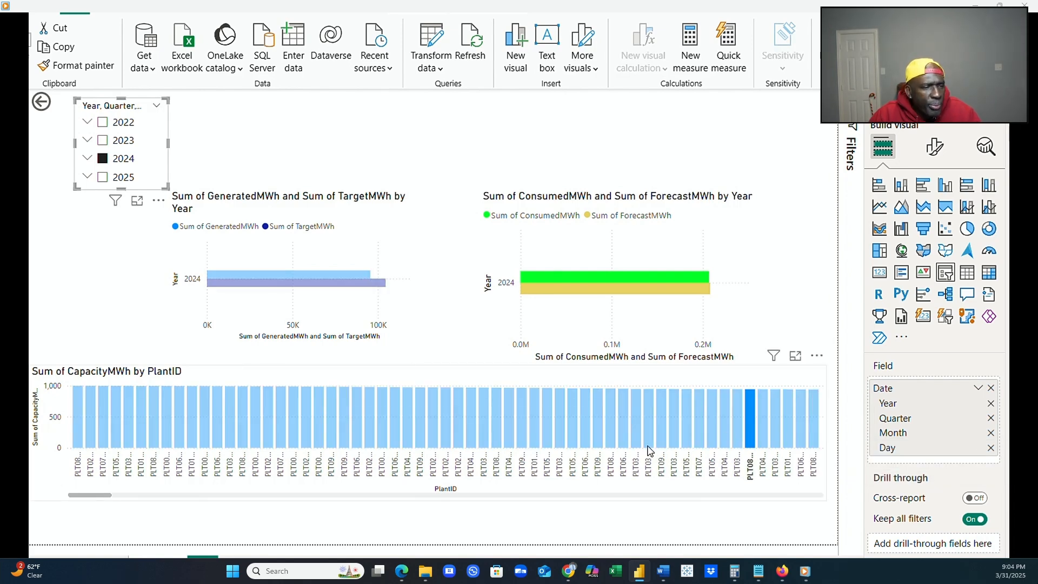
pyautogui.click(549, 435)
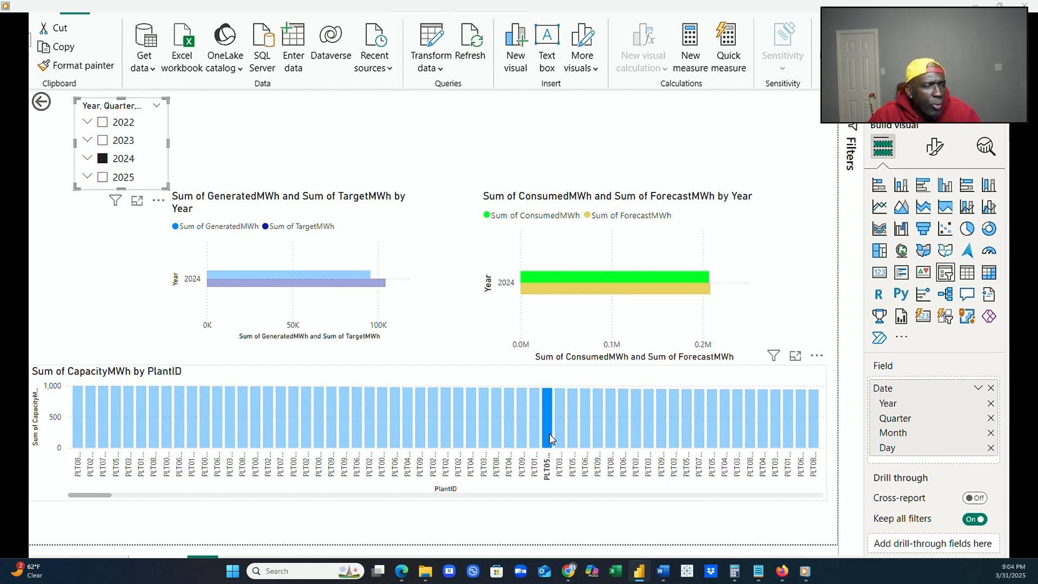
pyautogui.click(639, 500)
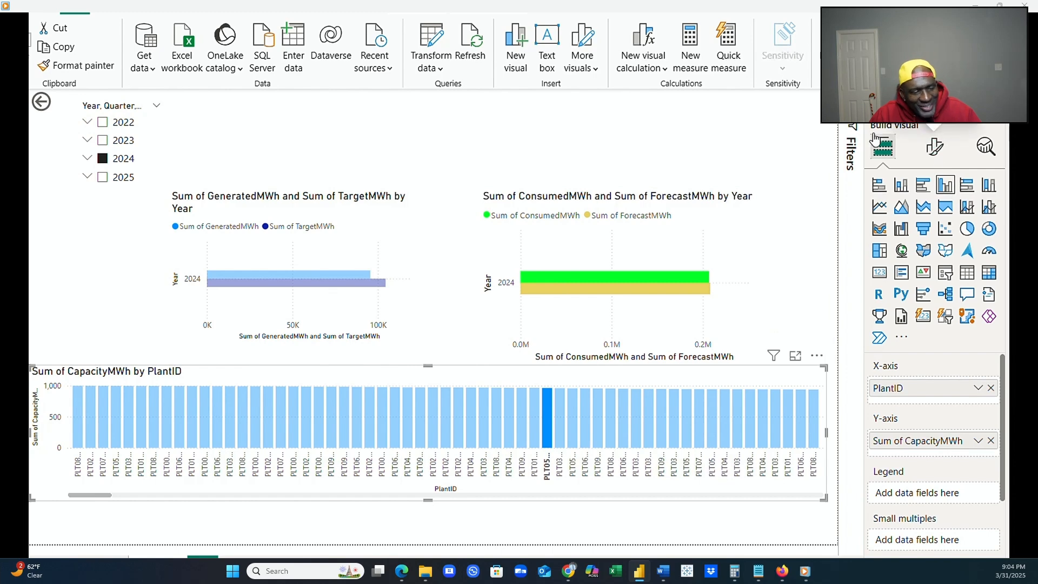
# Examine the filter conditions available for Sum of CapacityMWh on the capacity chart.
pyautogui.click(852, 127)
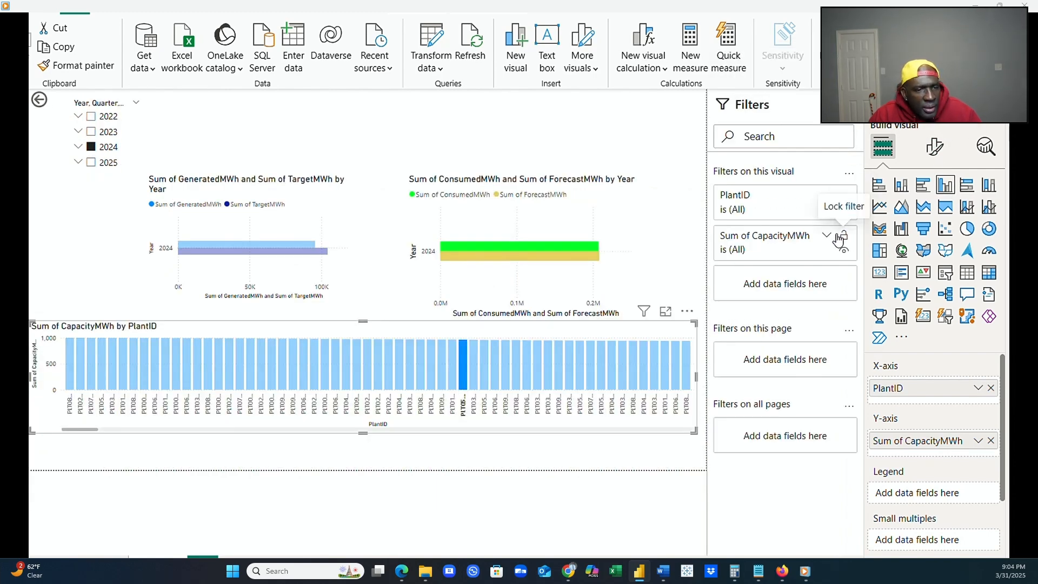
pyautogui.click(827, 238)
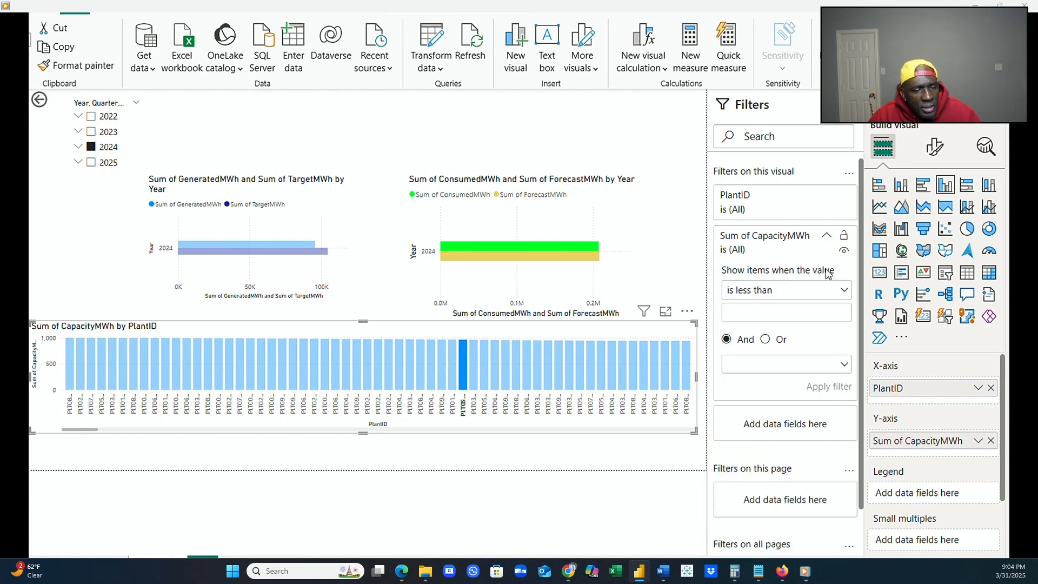
pyautogui.click(847, 292)
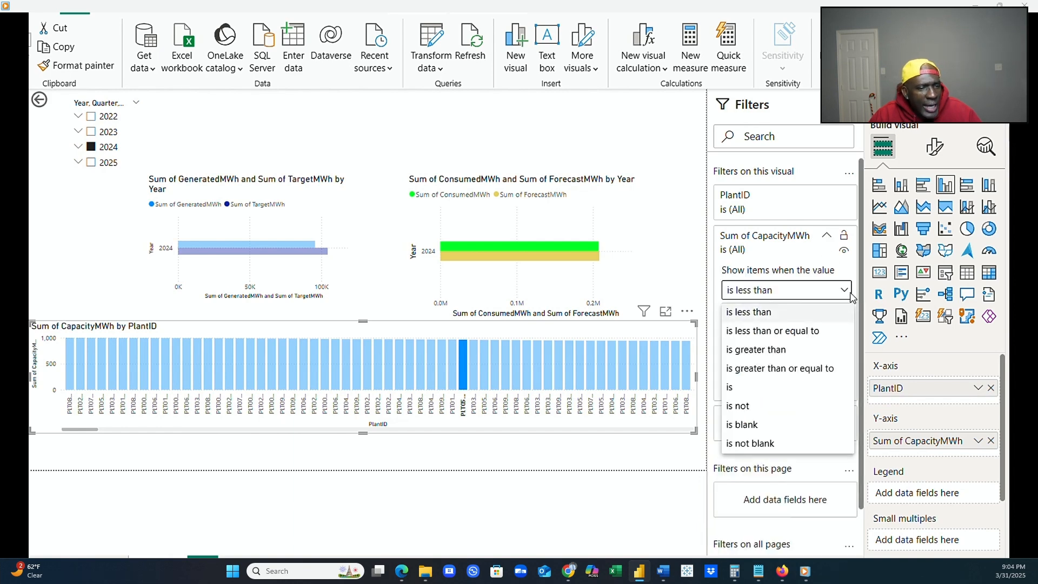
pyautogui.click(820, 263)
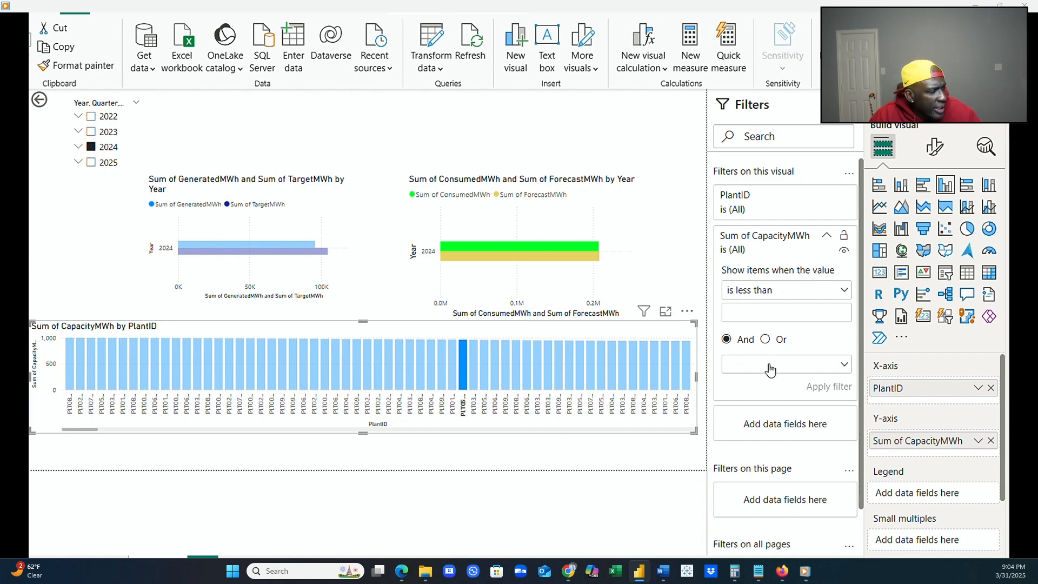
pyautogui.click(841, 128)
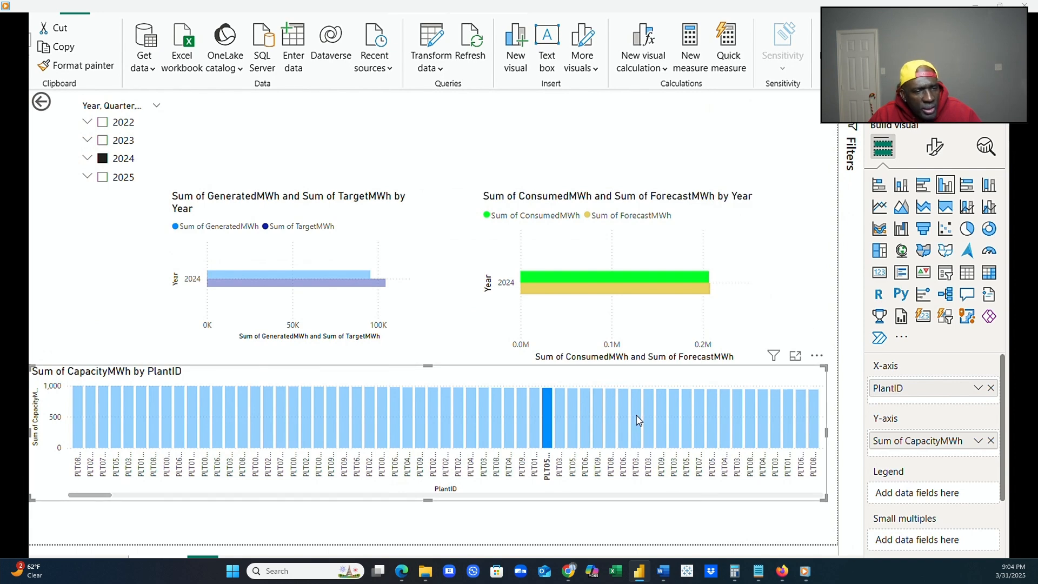
# Clear the highlighted plant bar in the capacity chart.
pyautogui.click(551, 441)
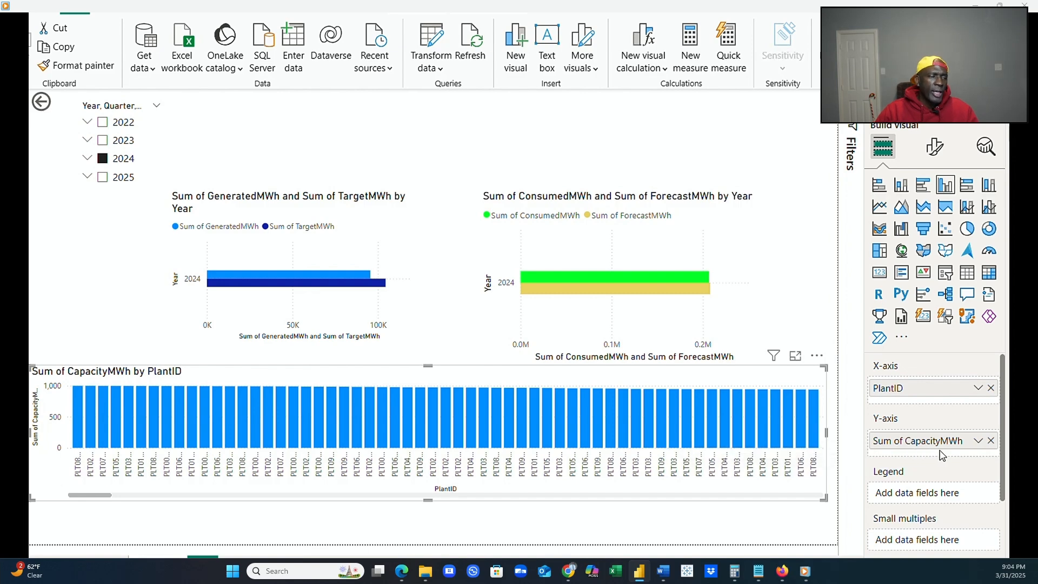
pyautogui.moveTo(687, 406)
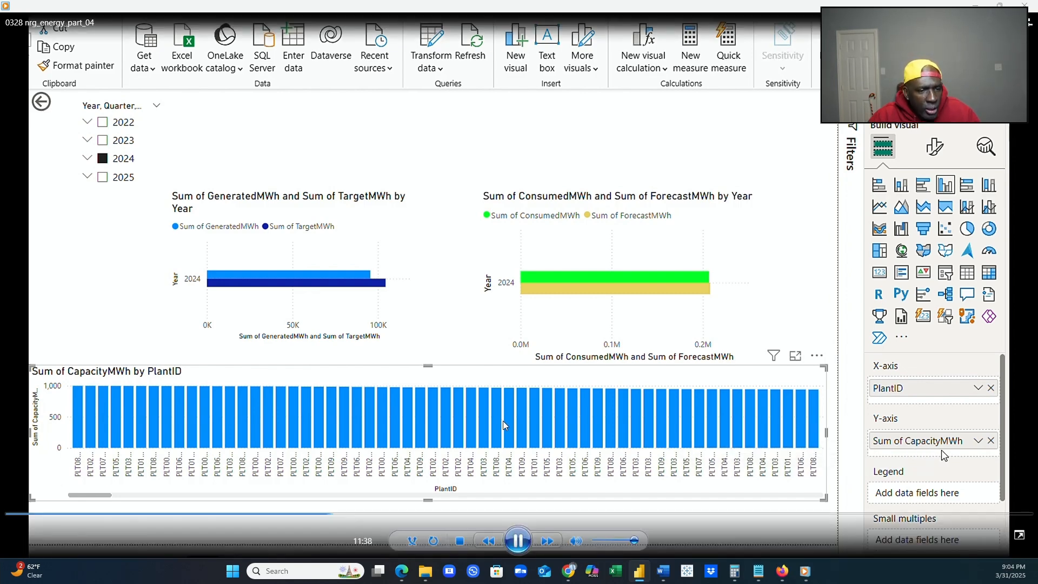
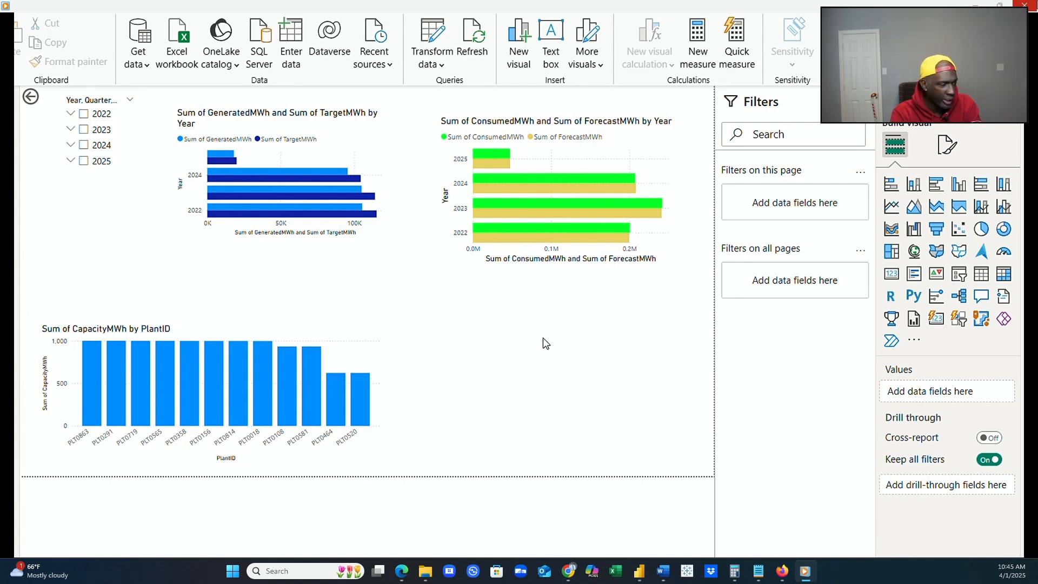
# Add a shape map below the consumed/forecast chart and enlarge it to fill the space beside the capacity chart.
pyautogui.click(958, 251)
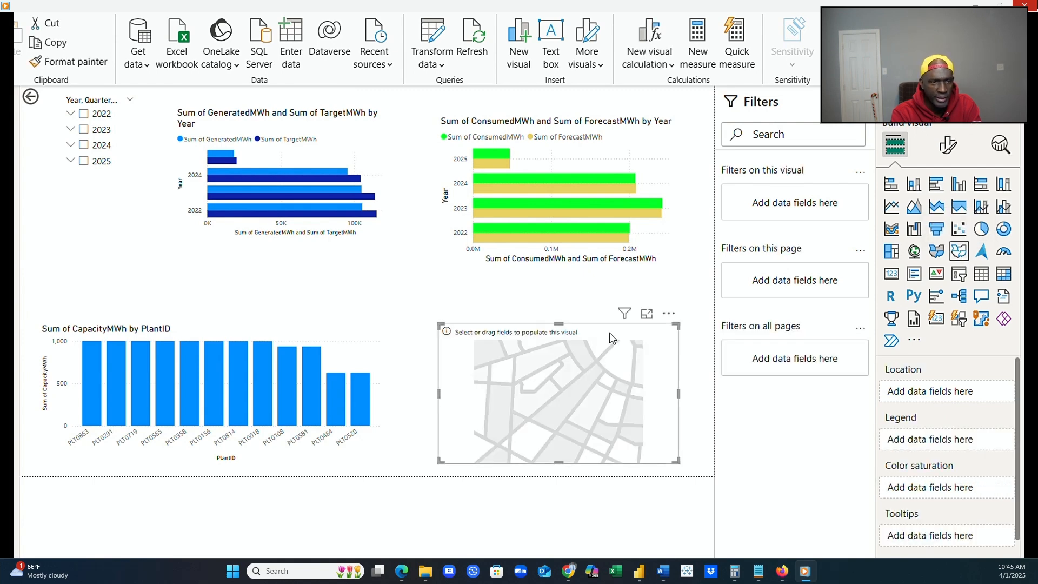
pyautogui.moveTo(576, 342); pyautogui.dragTo(574, 315)
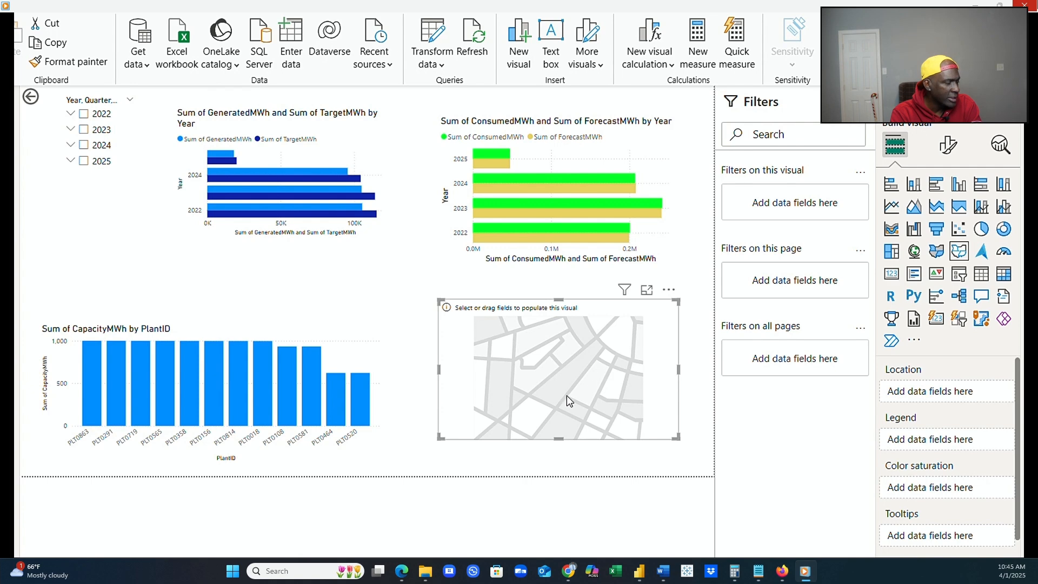
pyautogui.moveTo(440, 371); pyautogui.dragTo(395, 382)
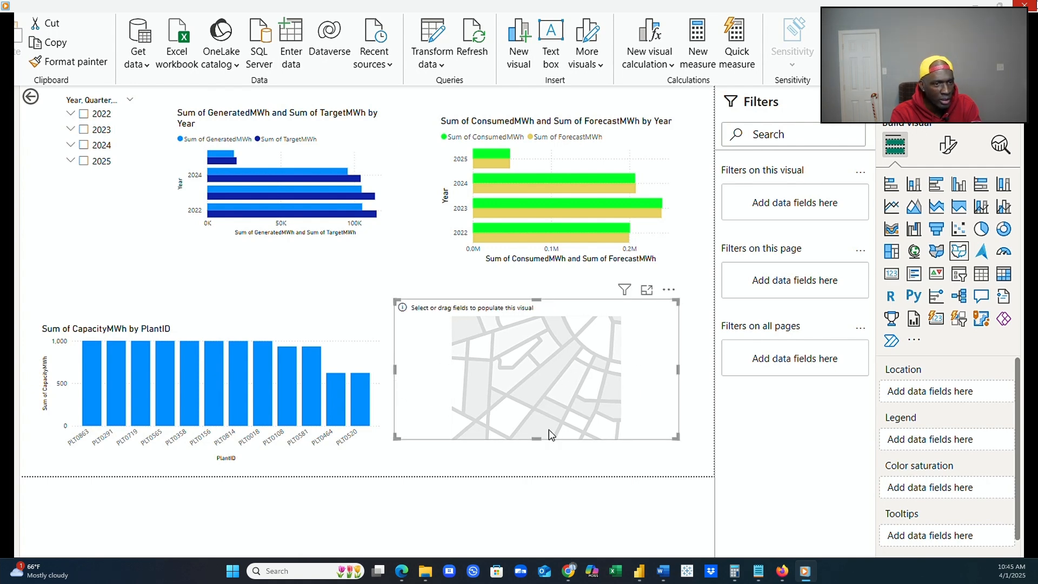
pyautogui.moveTo(536, 440); pyautogui.dragTo(536, 465)
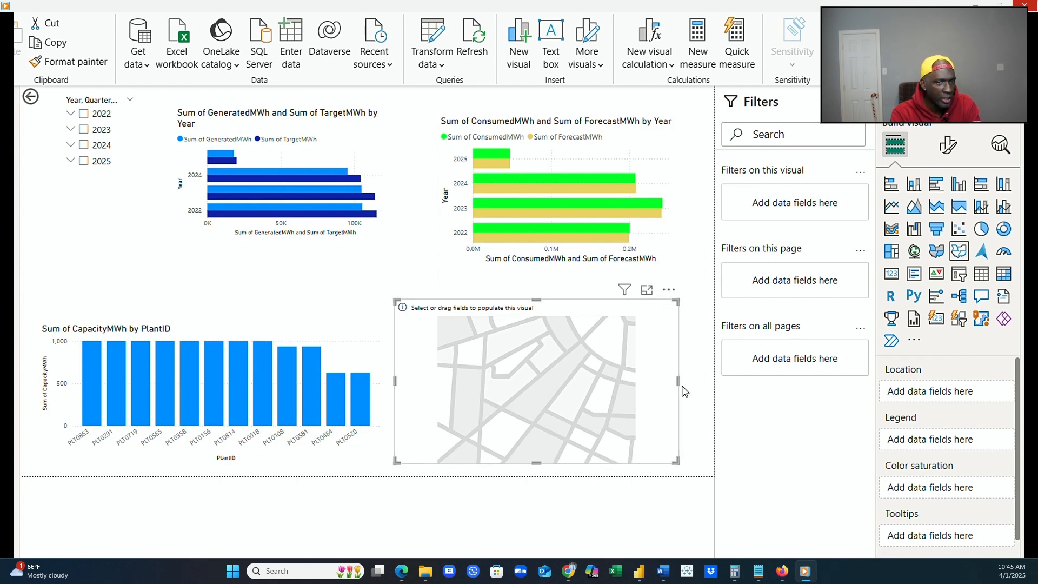
pyautogui.moveTo(677, 381); pyautogui.dragTo(698, 378)
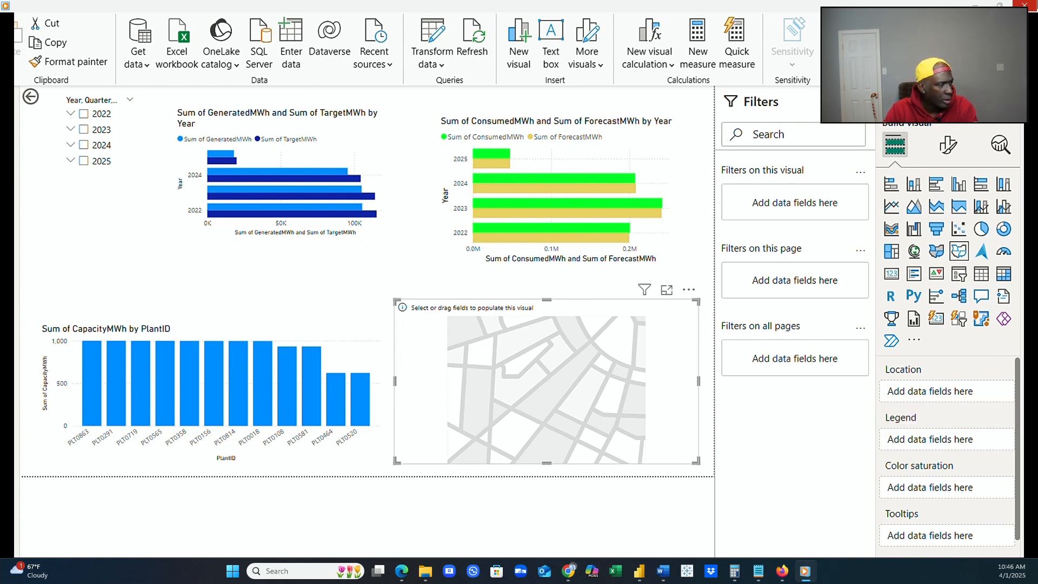
# Try PlantDetails State and then Location as the map's location field, with CapacityMWh as color saturation.
pyautogui.moveTo(1020, 463); pyautogui.dragTo(957, 391)
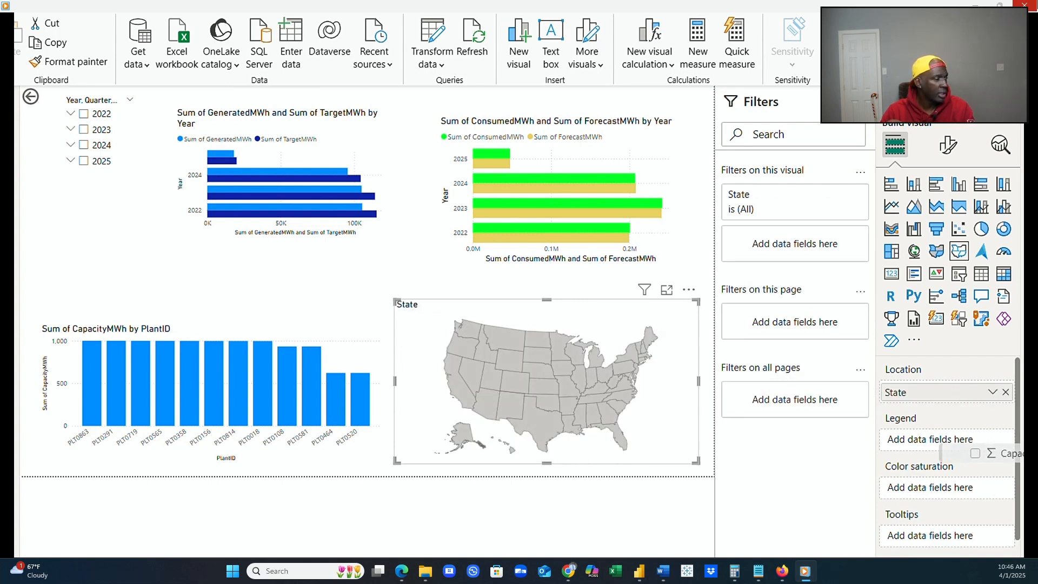
pyautogui.moveTo(1027, 453); pyautogui.dragTo(970, 495)
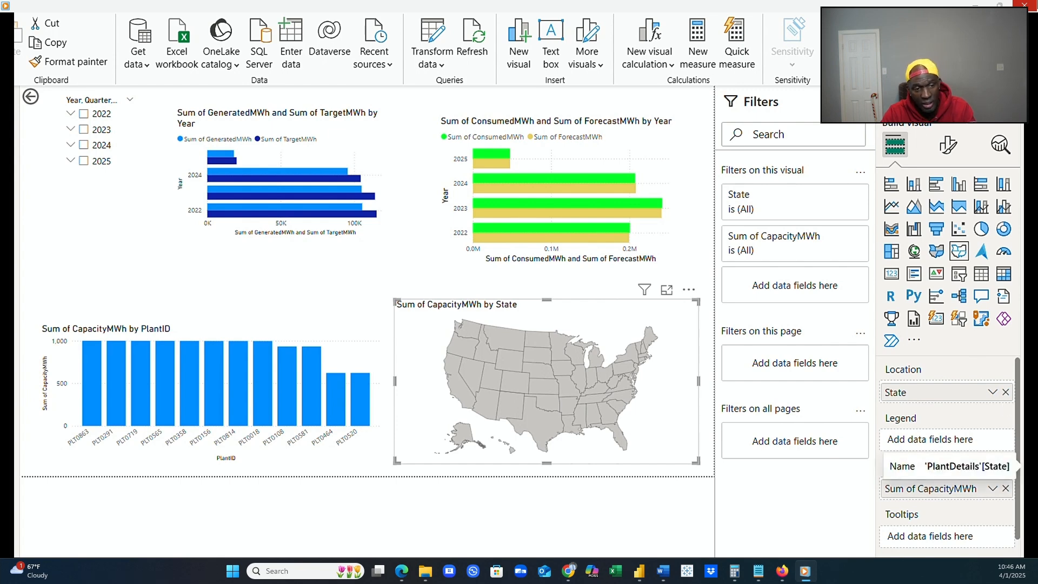
pyautogui.click(1005, 392)
pyautogui.moveTo(1022, 410); pyautogui.dragTo(973, 393)
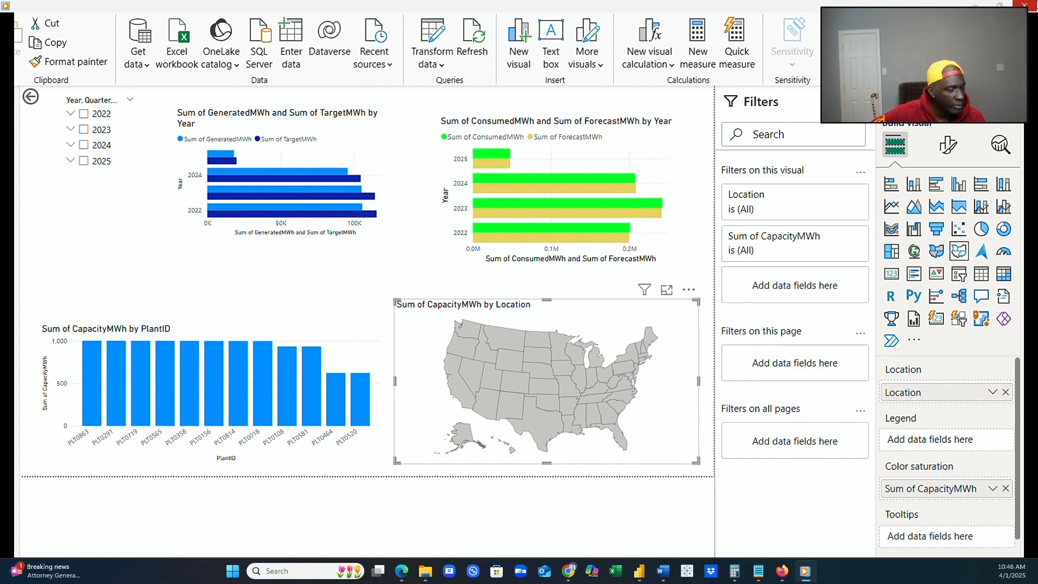
pyautogui.click(1005, 392)
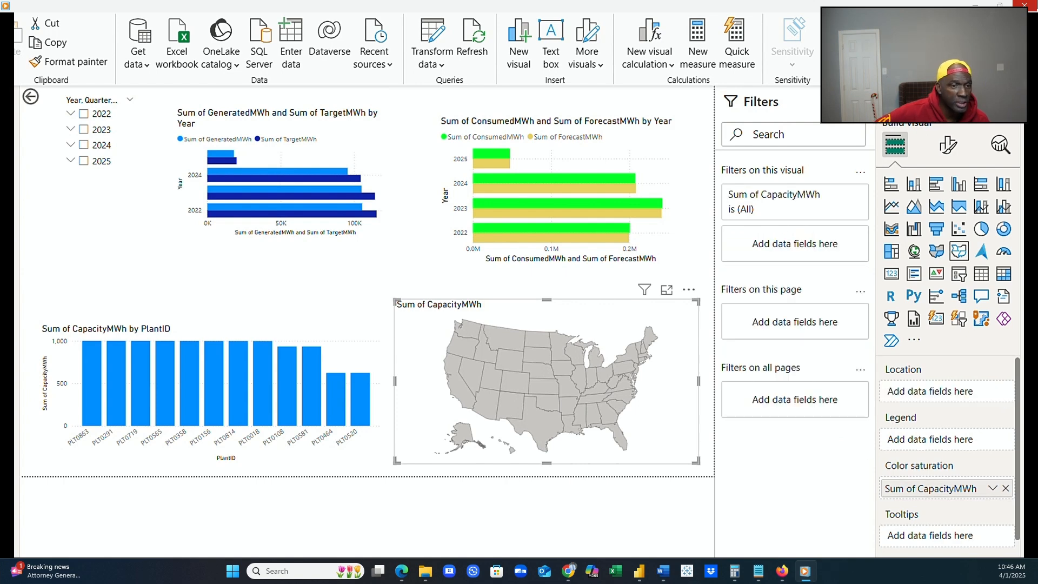
# Set the map's location to State and its color saturation to ConsumedMWh_SelectedState, clearing the highlighted state.
pyautogui.moveTo(1008, 547); pyautogui.dragTo(951, 392)
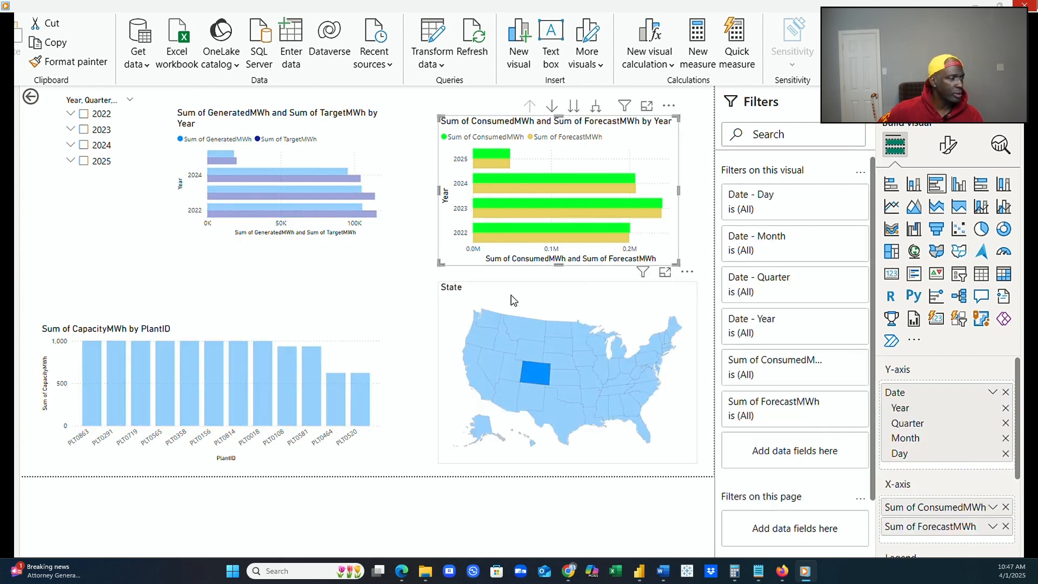
pyautogui.click(398, 296)
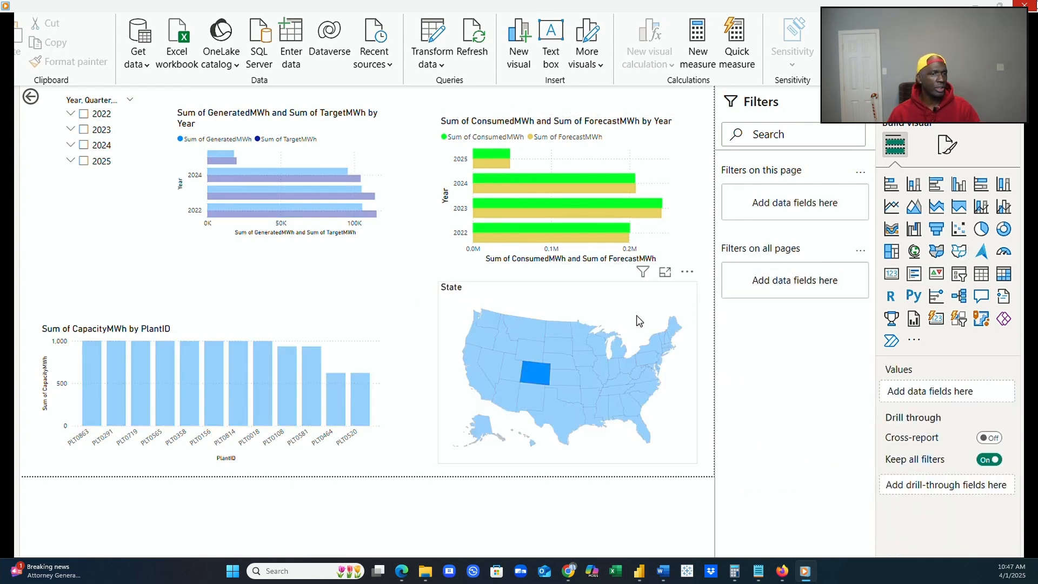
pyautogui.click(664, 305)
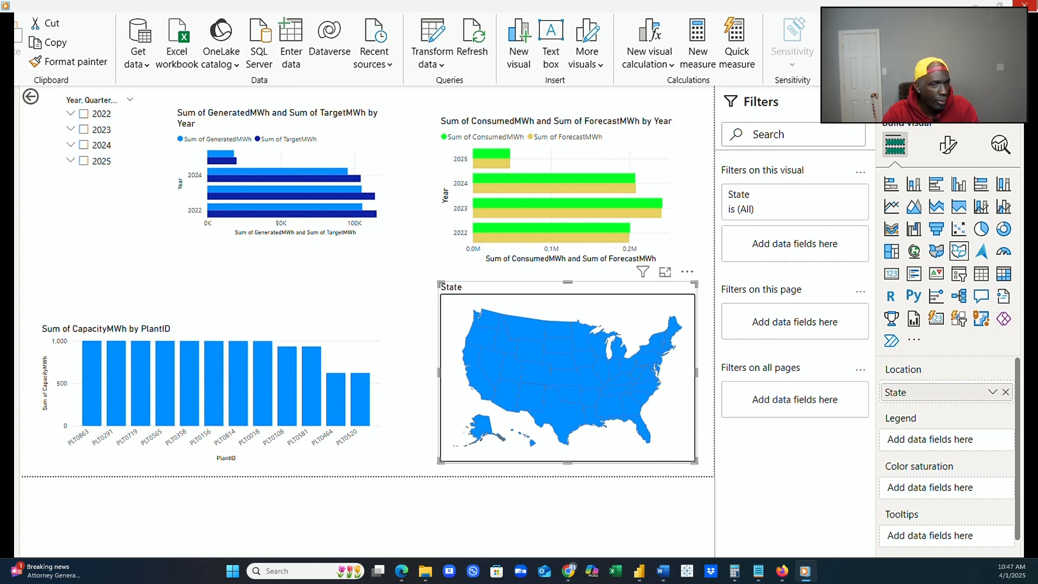
pyautogui.moveTo(1035, 254); pyautogui.dragTo(978, 482)
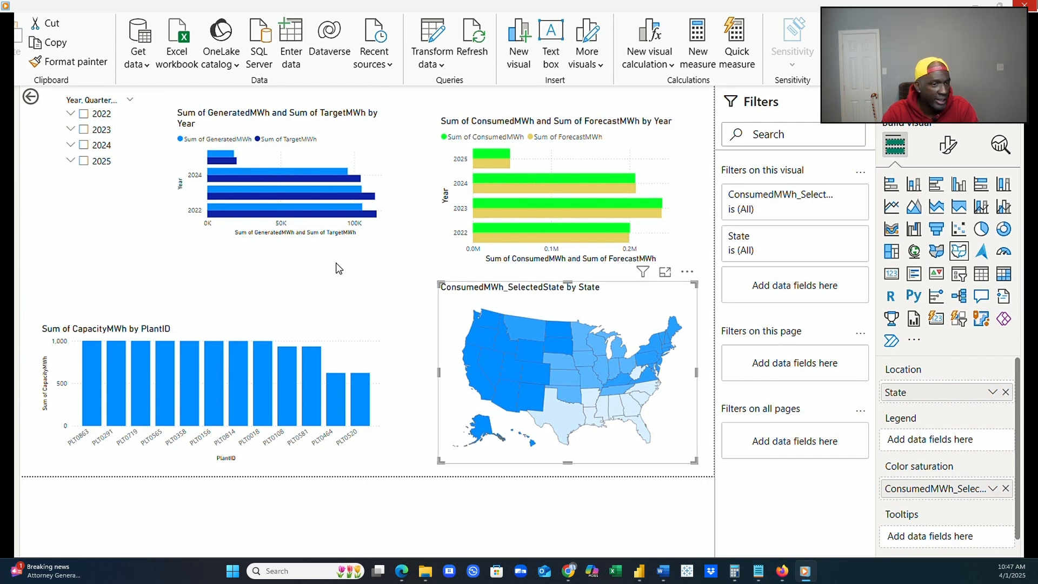
# Swap the state map with the generated/target chart beside the year slicer, and shift the consumed/forecast chart toward the page's upper-right corner.
pyautogui.click(355, 236)
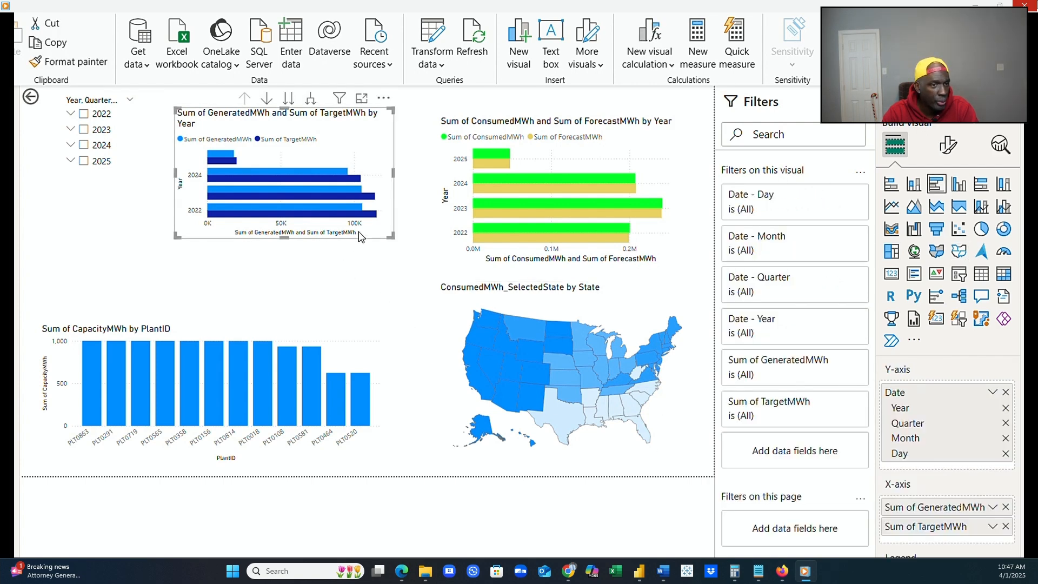
pyautogui.moveTo(359, 232); pyautogui.dragTo(427, 432)
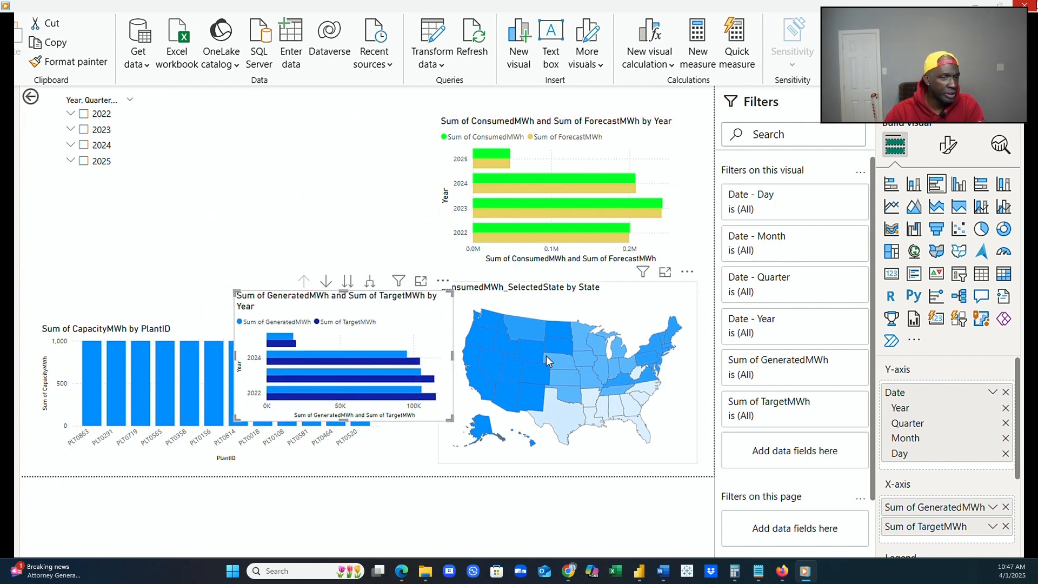
pyautogui.click(600, 297)
pyautogui.moveTo(600, 297); pyautogui.dragTo(343, 131)
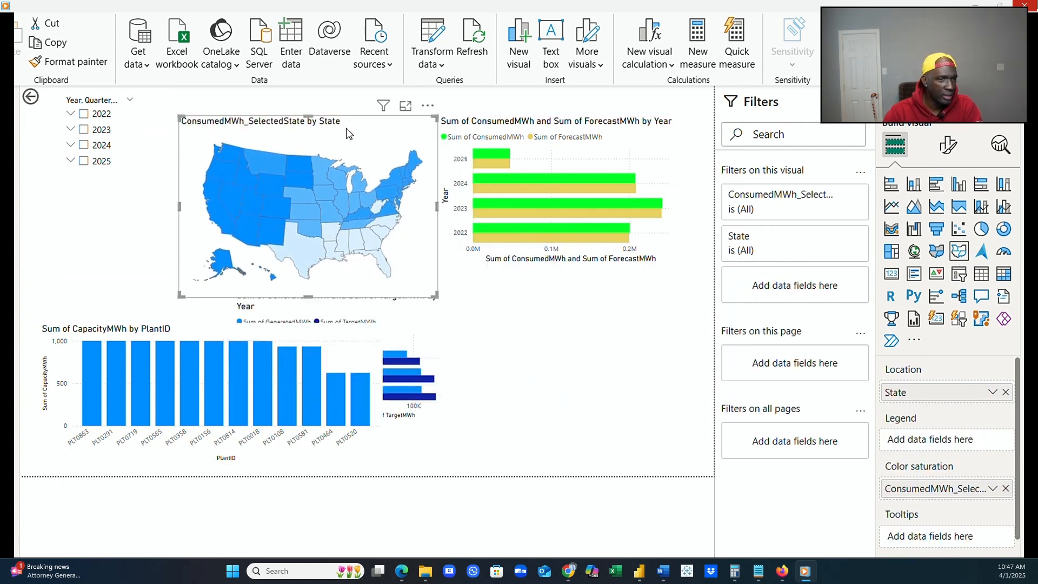
pyautogui.click(641, 121)
pyautogui.moveTo(654, 137); pyautogui.dragTo(674, 130)
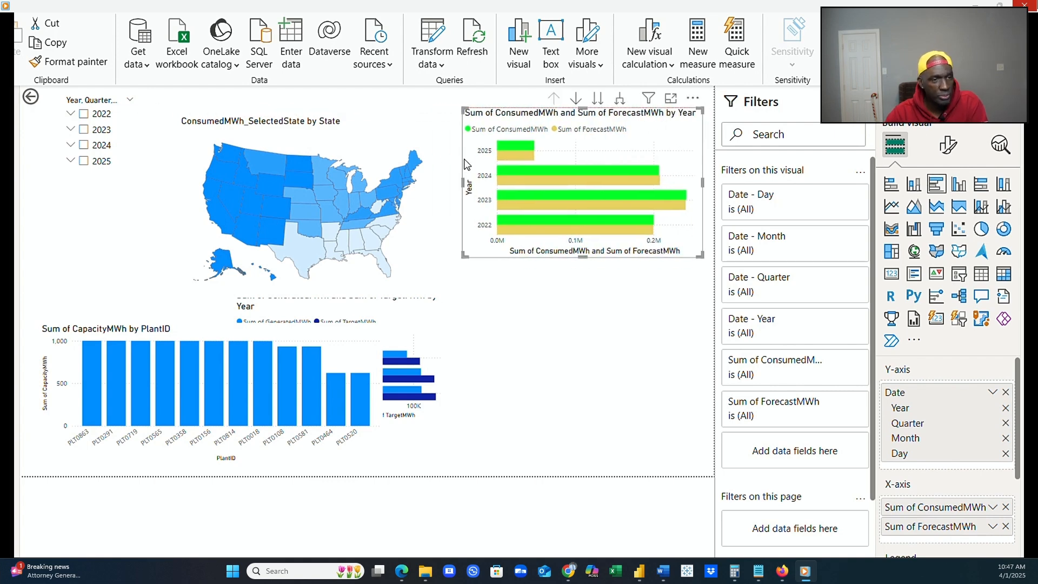
pyautogui.click(432, 154)
pyautogui.doubleClick(444, 135)
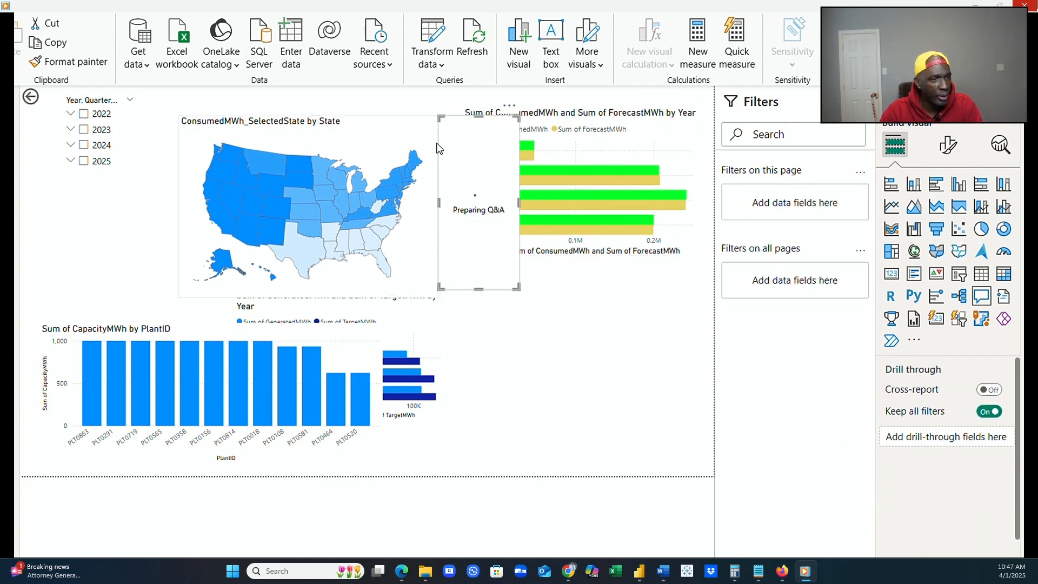
pyautogui.click(436, 146)
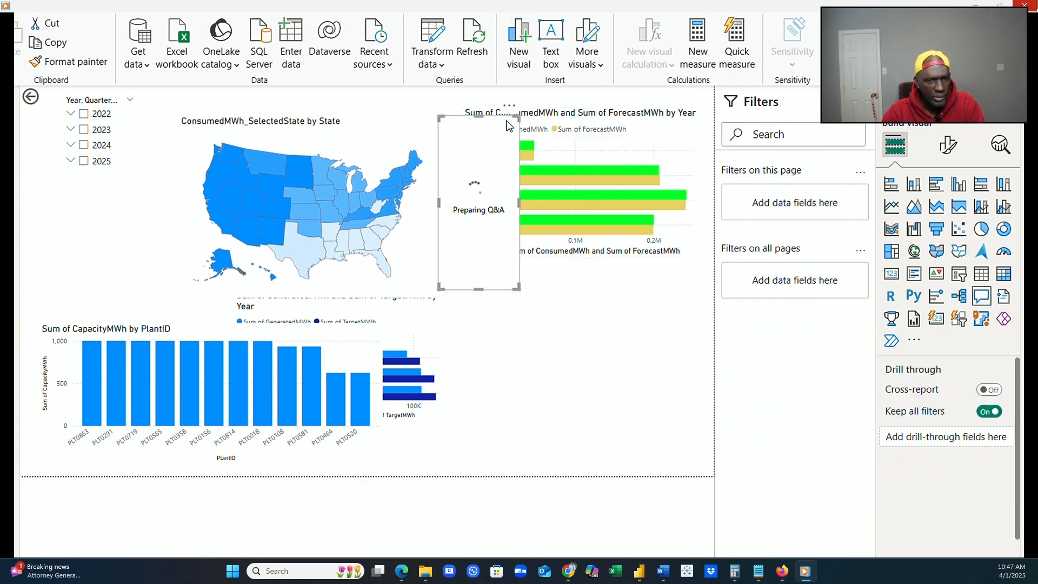
pyautogui.click(508, 116)
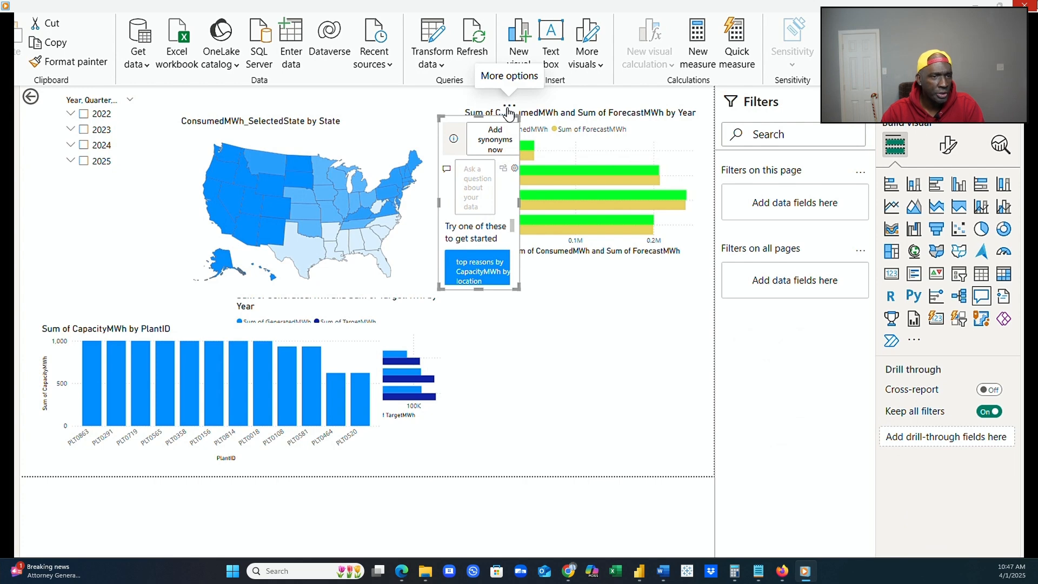
pyautogui.click(508, 108)
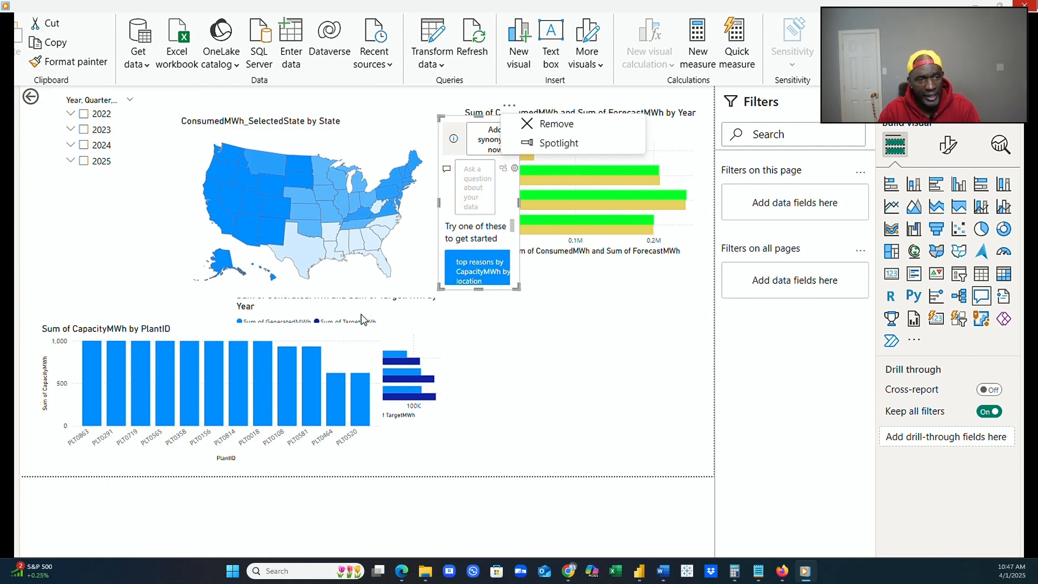
# Move the generated/target chart below the consumed/forecast chart and remove the Q&A visual.
pyautogui.click(393, 324)
pyautogui.moveTo(394, 324); pyautogui.dragTo(656, 358)
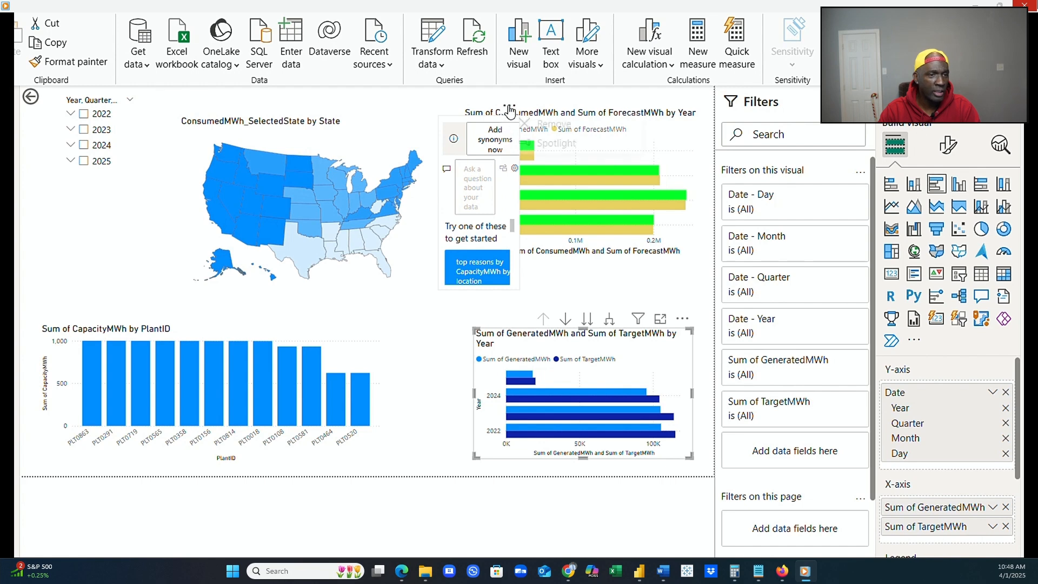
pyautogui.click(509, 105)
pyautogui.click(547, 136)
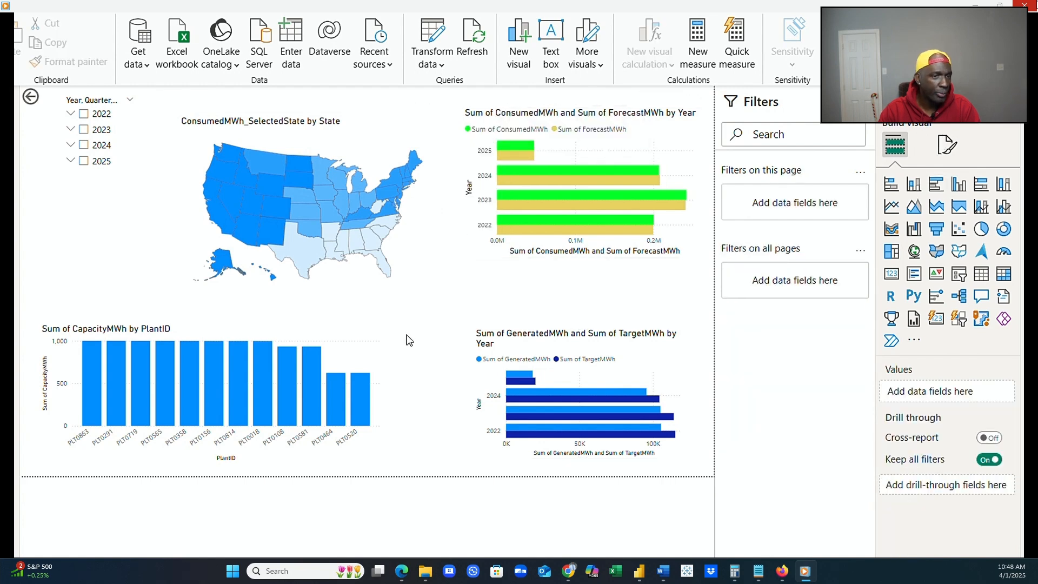
# Widen the state map on both sides and shift the capacity by plant chart to sit centered beneath it.
pyautogui.click(379, 349)
pyautogui.click(407, 241)
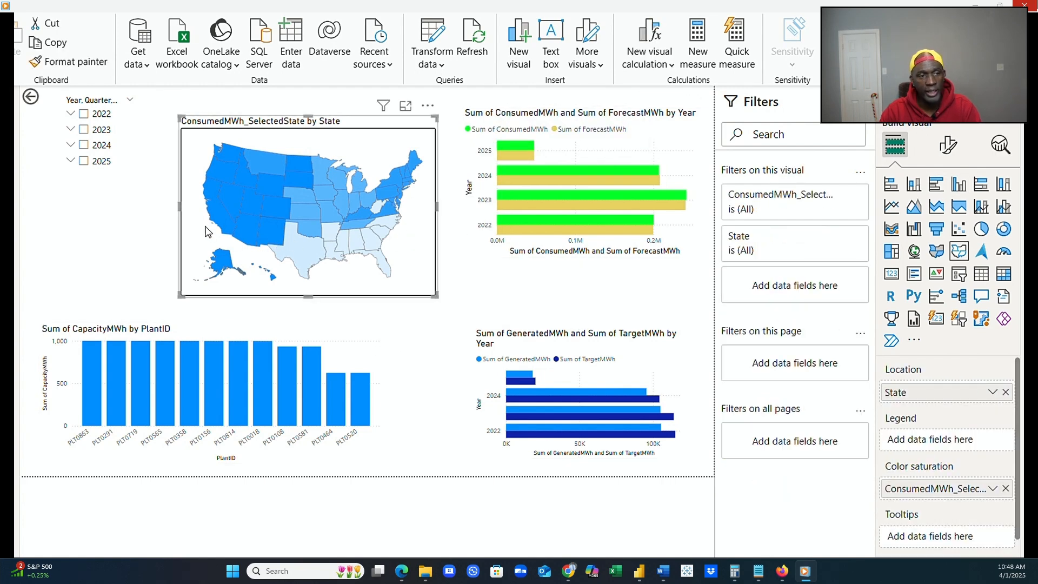
pyautogui.moveTo(180, 207); pyautogui.dragTo(140, 210)
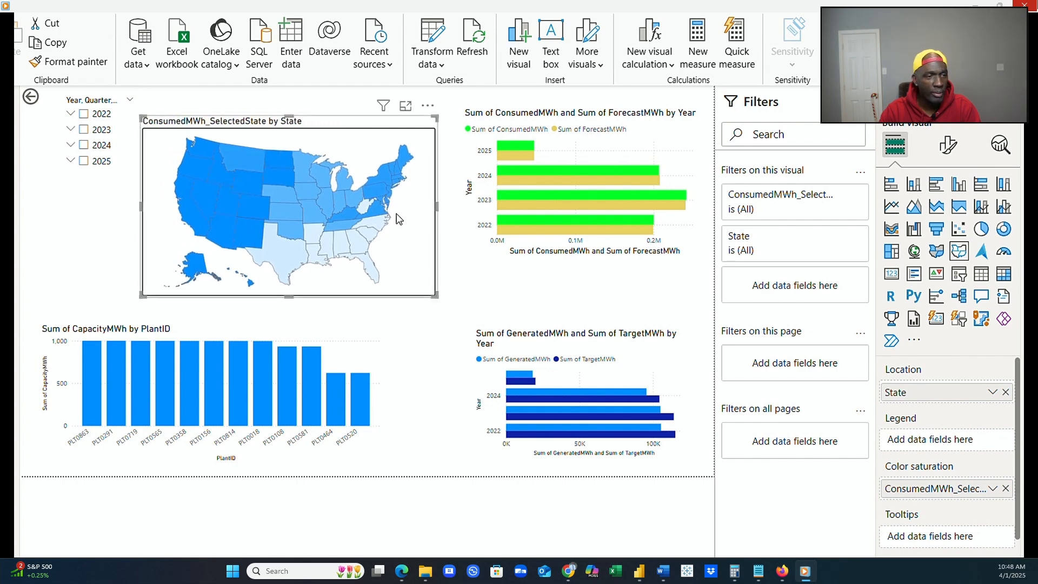
pyautogui.moveTo(437, 209); pyautogui.dragTo(461, 211)
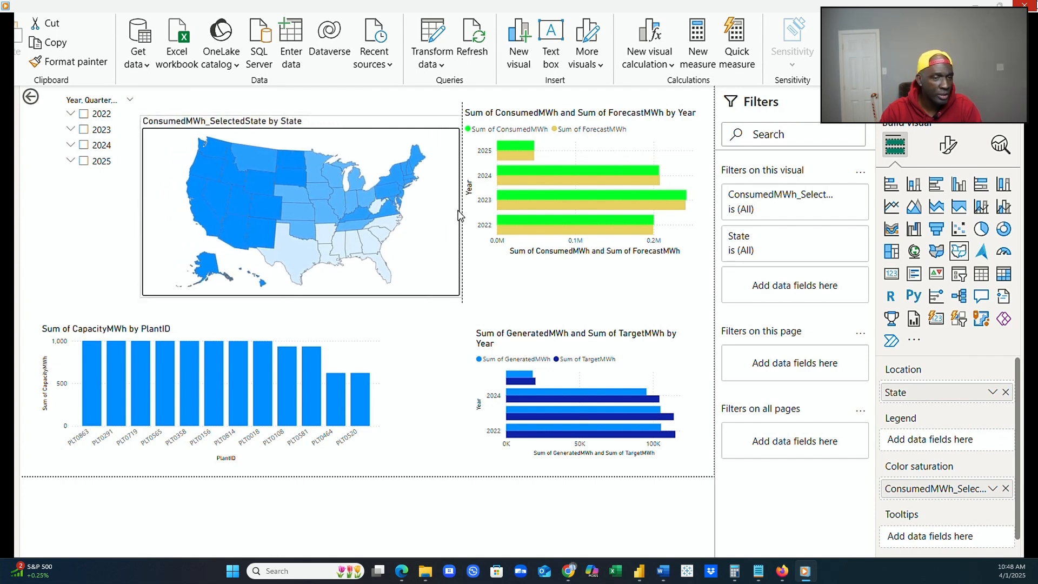
pyautogui.click(354, 355)
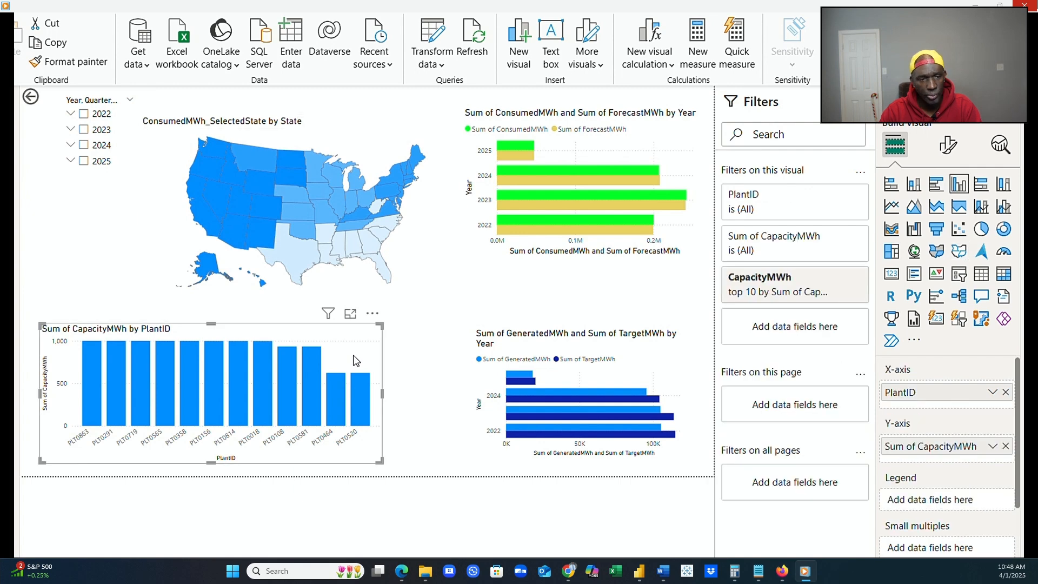
pyautogui.moveTo(384, 410); pyautogui.dragTo(421, 411)
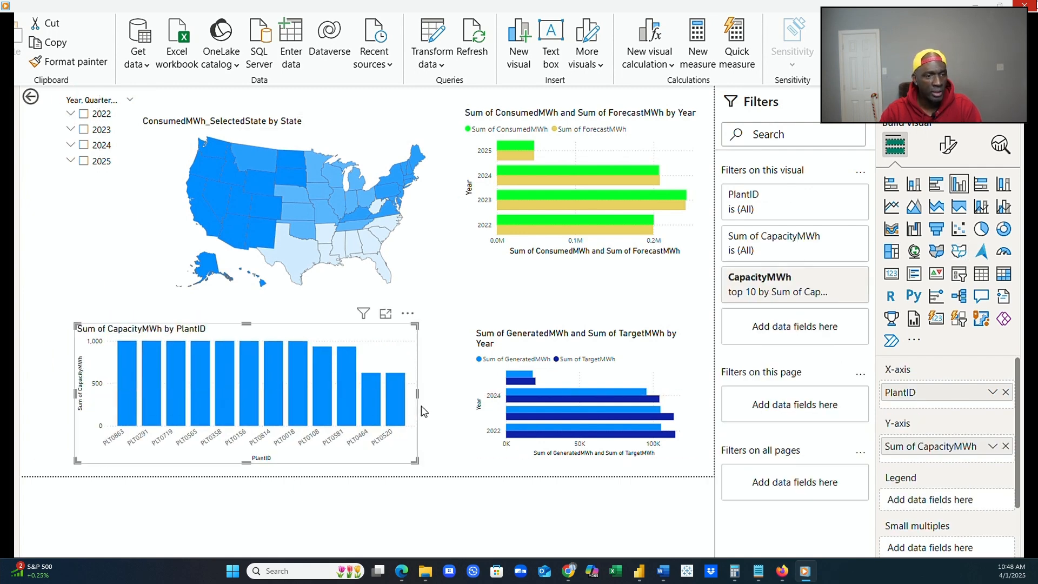
# Filter the report to 2025, 2024 and 2023 in turn with the year slicer, and clear the selection.
pyautogui.click(84, 161)
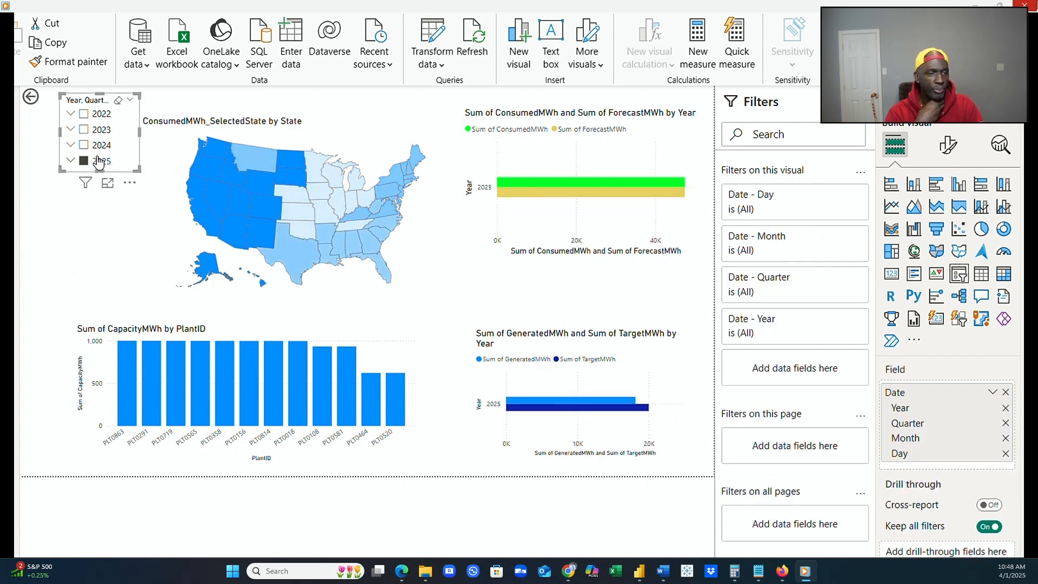
pyautogui.click(83, 145)
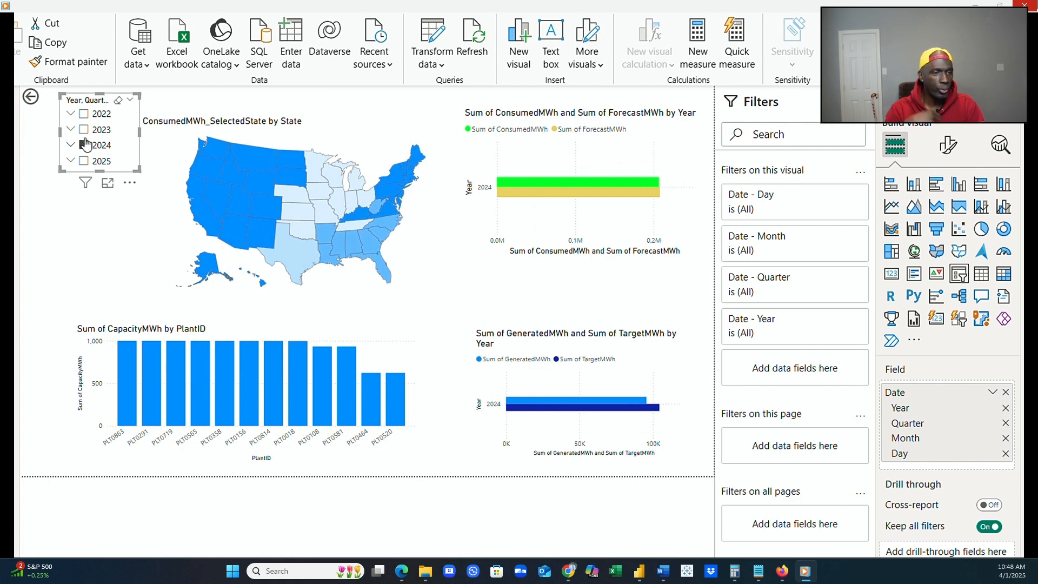
pyautogui.click(84, 130)
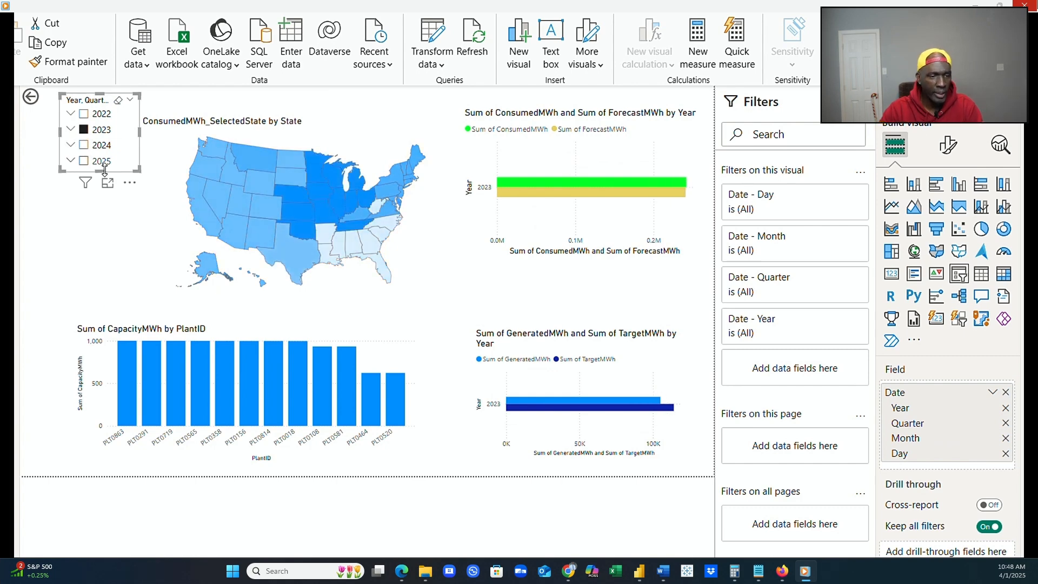
pyautogui.click(84, 129)
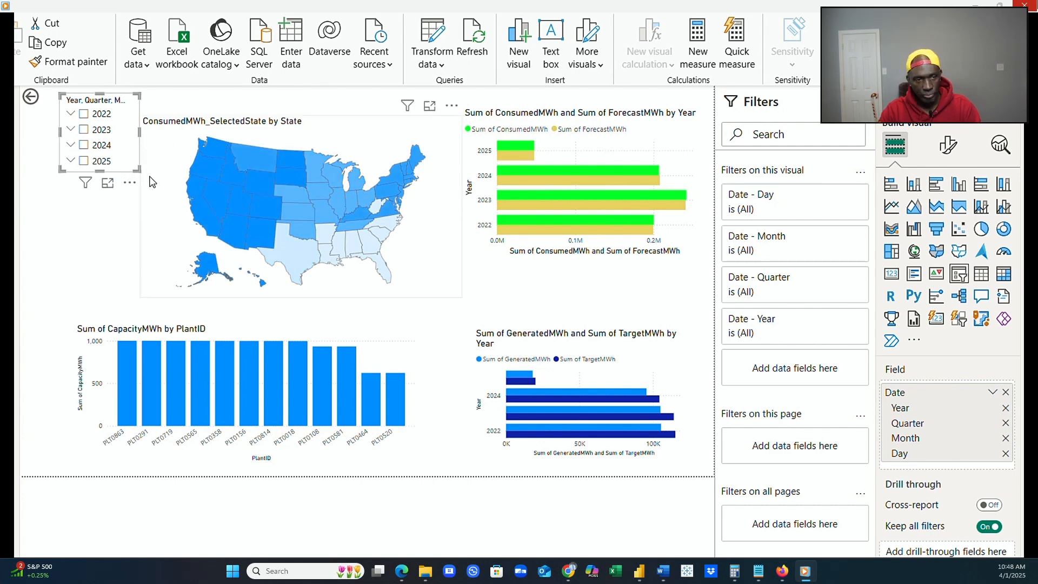
# Move the year slicer onto the upper-left area of the state map.
pyautogui.click(151, 180)
pyautogui.click(124, 172)
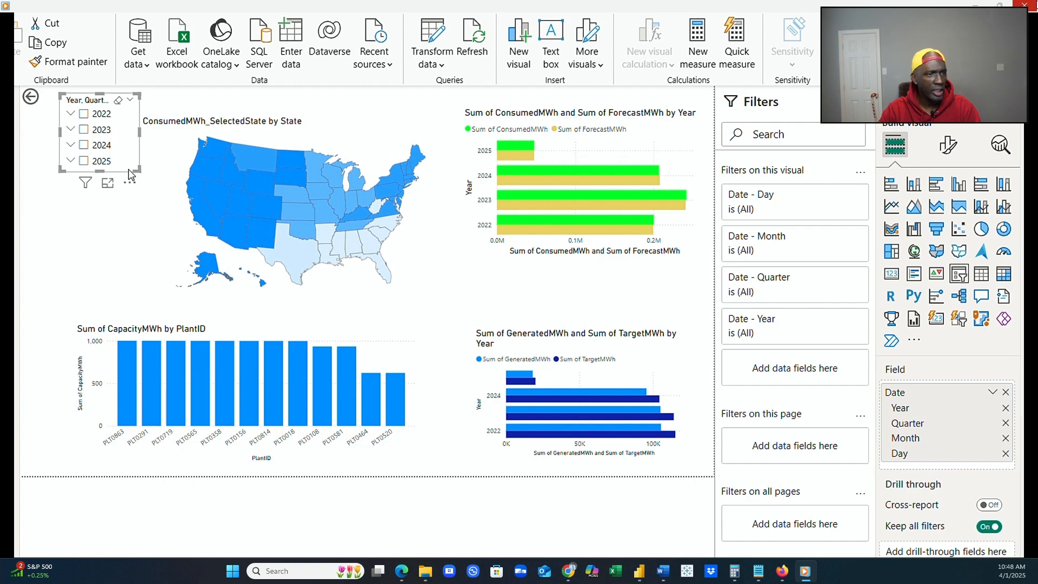
pyautogui.moveTo(125, 173); pyautogui.dragTo(241, 193)
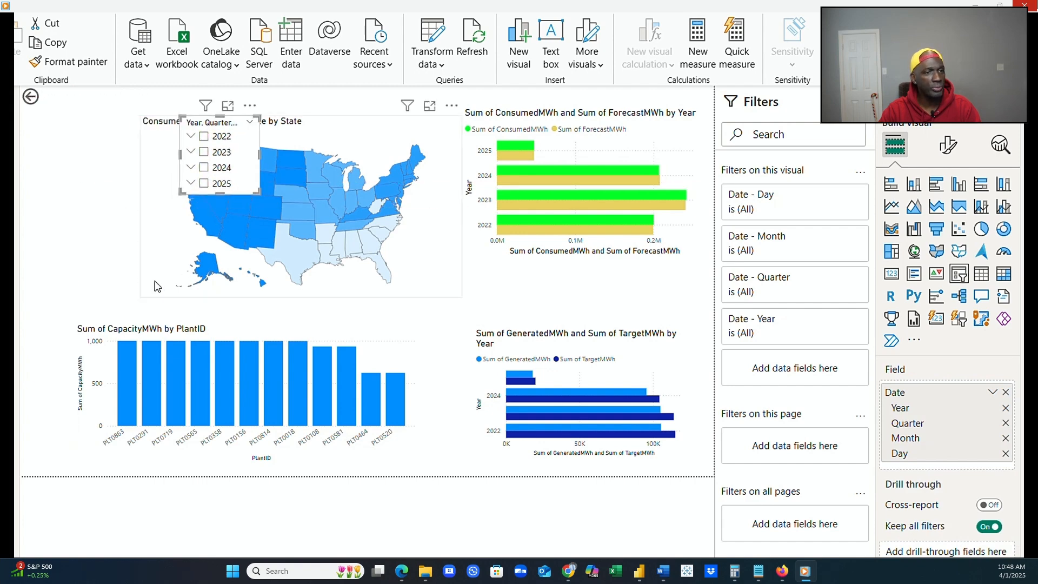
# Try extending the state map's left edge beneath the year slicer, and pull the edge back in.
pyautogui.click(256, 298)
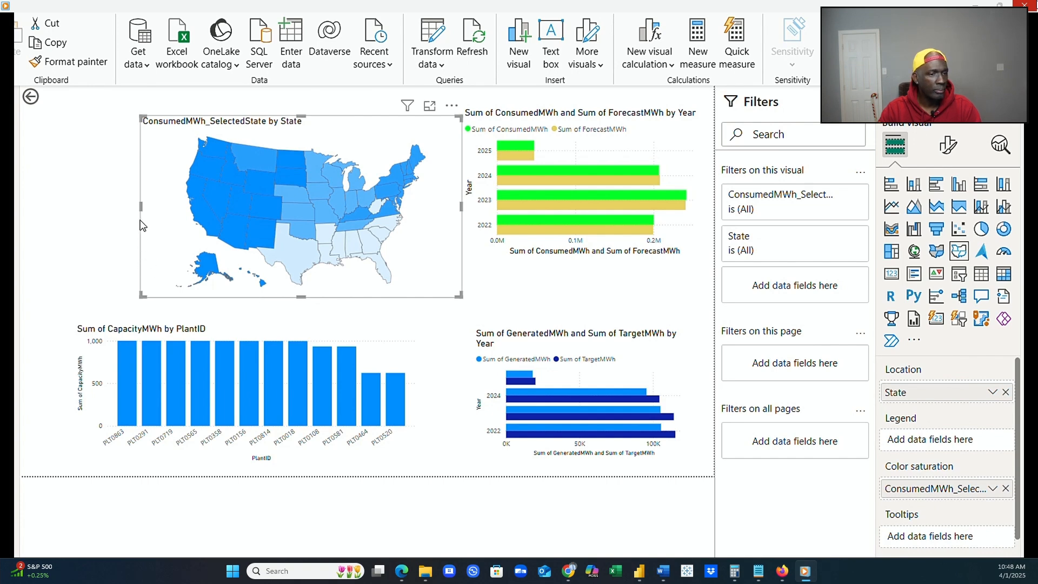
pyautogui.moveTo(139, 205); pyautogui.dragTo(75, 207)
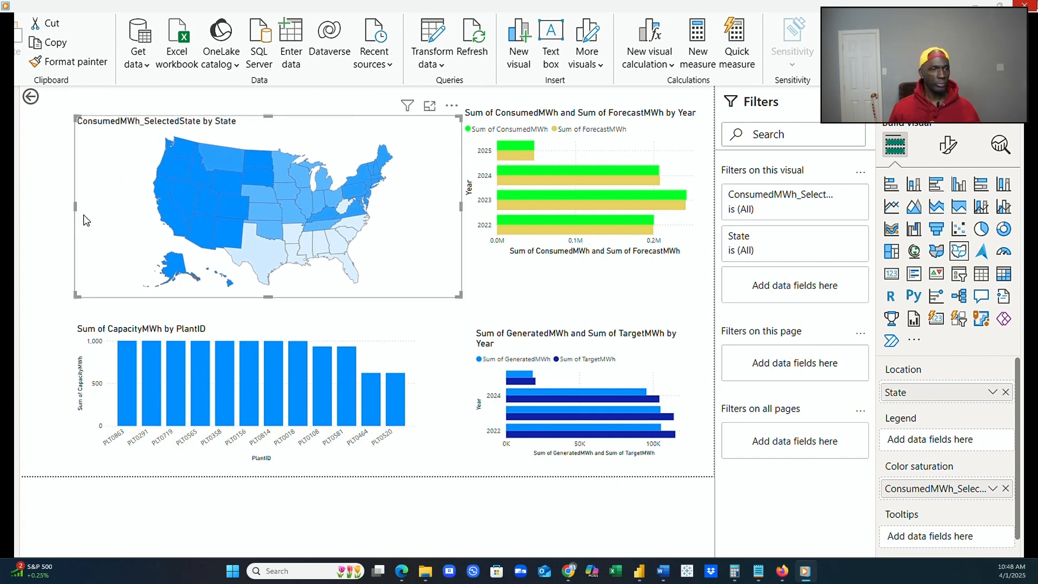
pyautogui.click(439, 336)
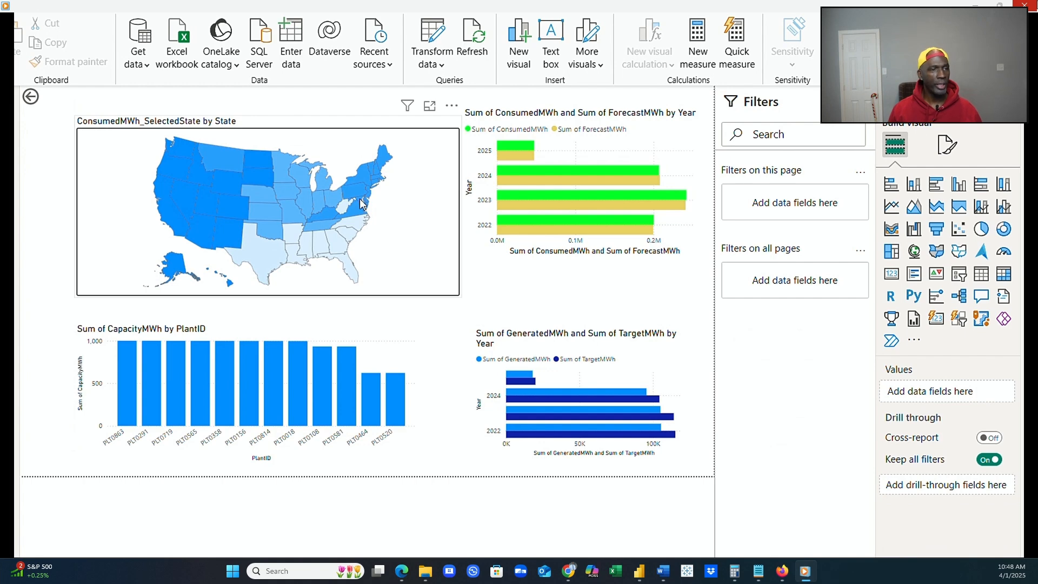
pyautogui.click(446, 254)
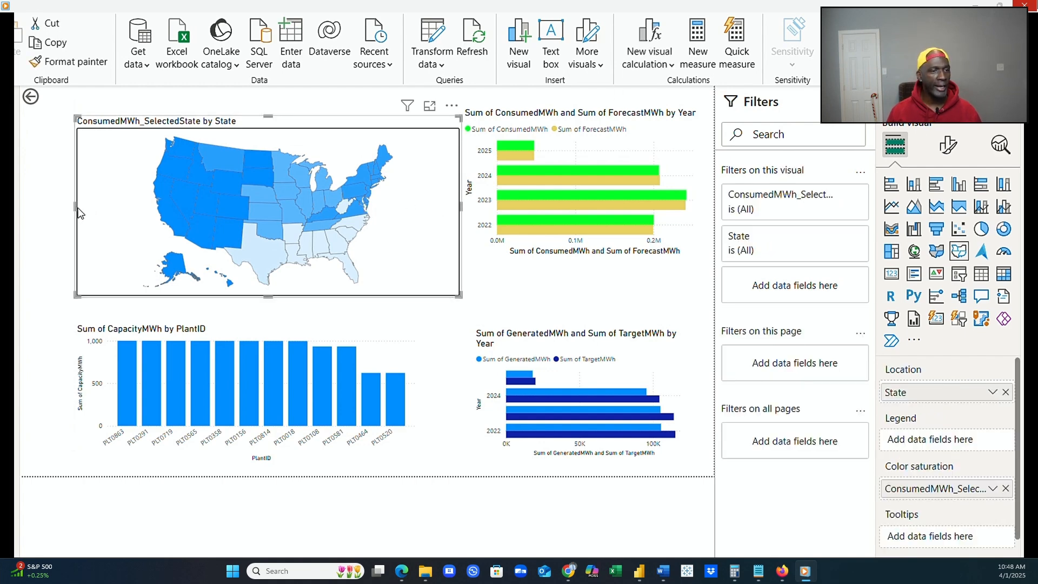
pyautogui.moveTo(75, 207); pyautogui.dragTo(209, 209)
# Select 2025 in the year slicer and bring the slicer in front of the state map.
pyautogui.click(198, 192)
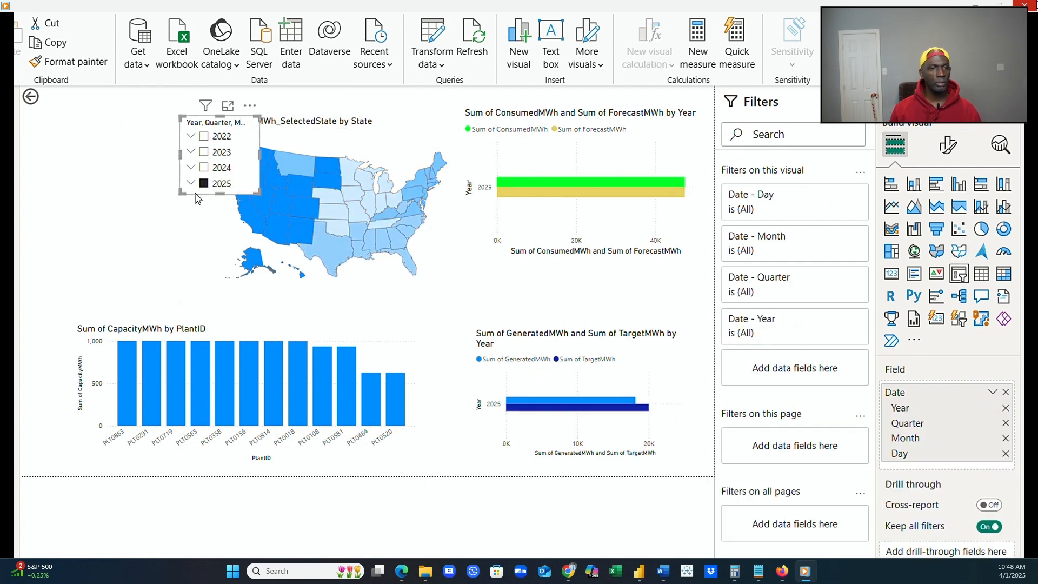
pyautogui.rightClick(196, 199)
pyautogui.moveTo(208, 203)
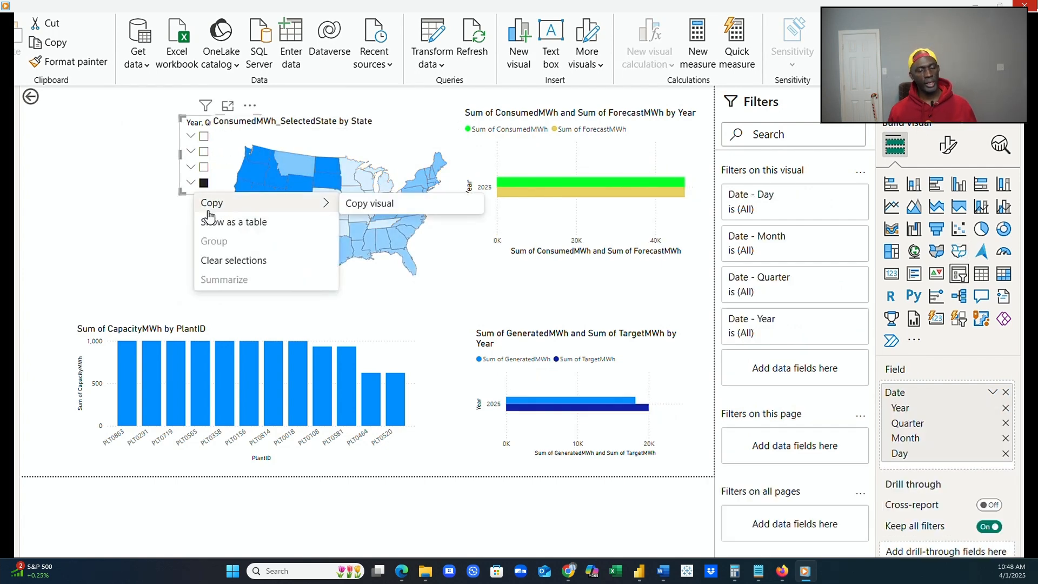
pyautogui.click(331, 6)
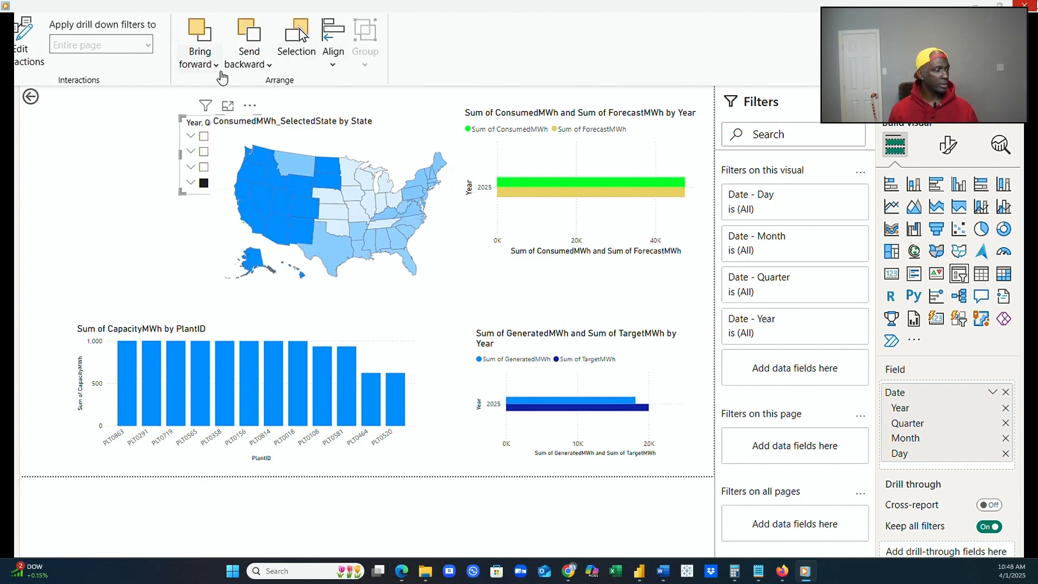
pyautogui.click(218, 69)
pyautogui.click(236, 114)
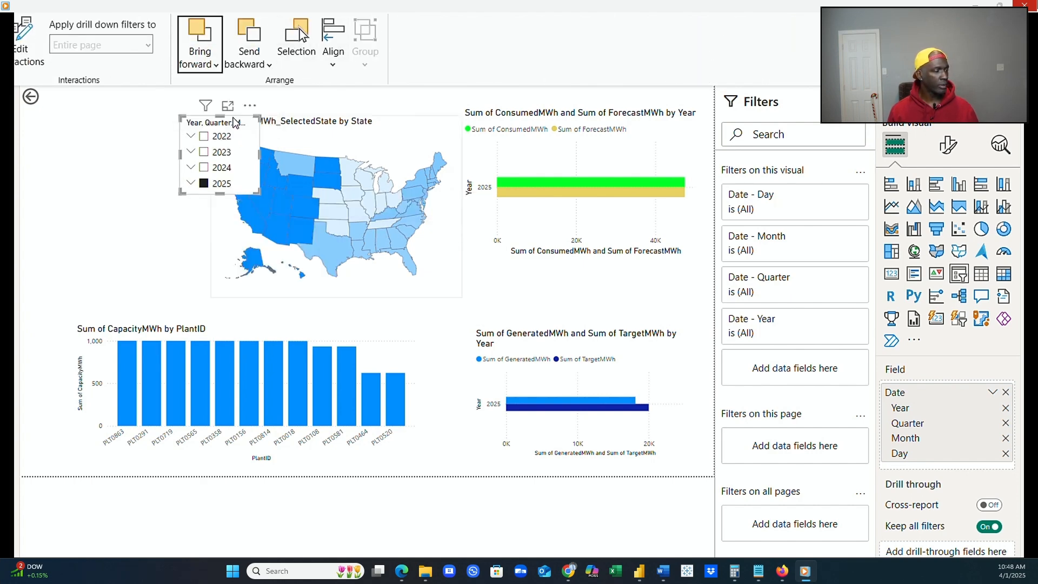
# Extend the state map's left edge beneath the year slicer and shift the slicer, with 2024 selected, to the map's left side.
pyautogui.click(254, 295)
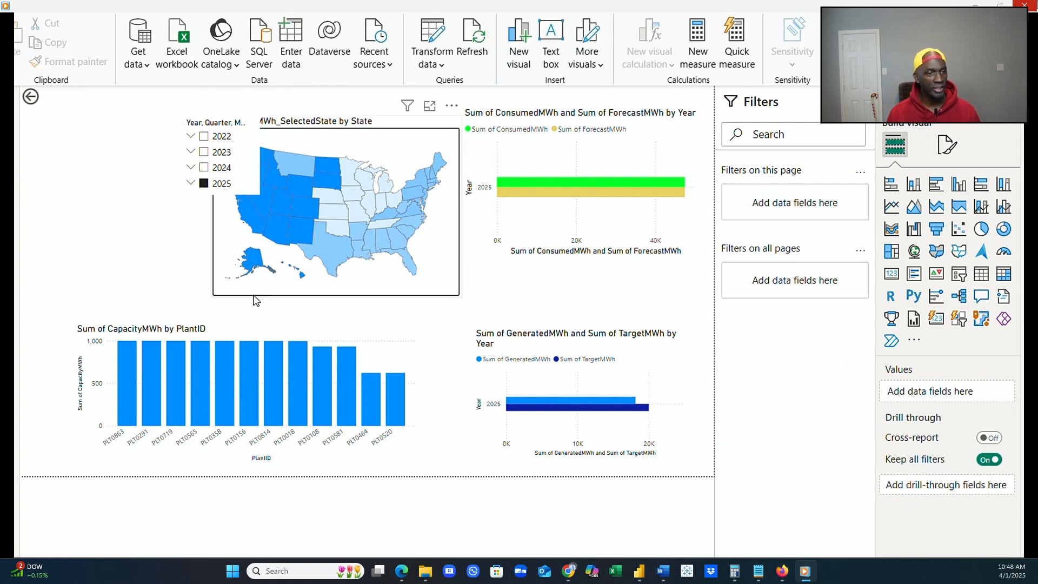
pyautogui.moveTo(212, 207); pyautogui.dragTo(102, 233)
pyautogui.click(430, 338)
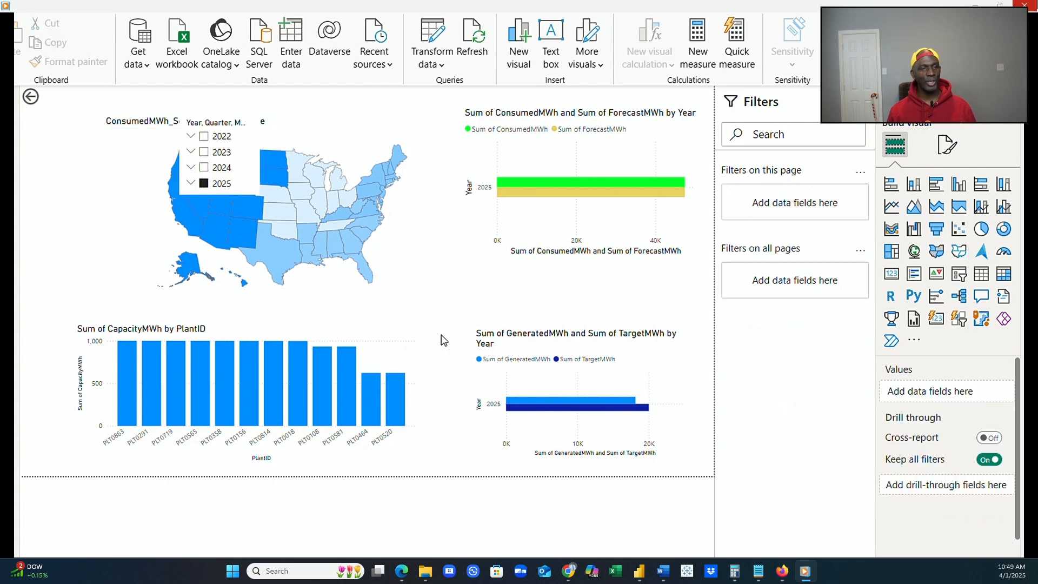
pyautogui.click(254, 166)
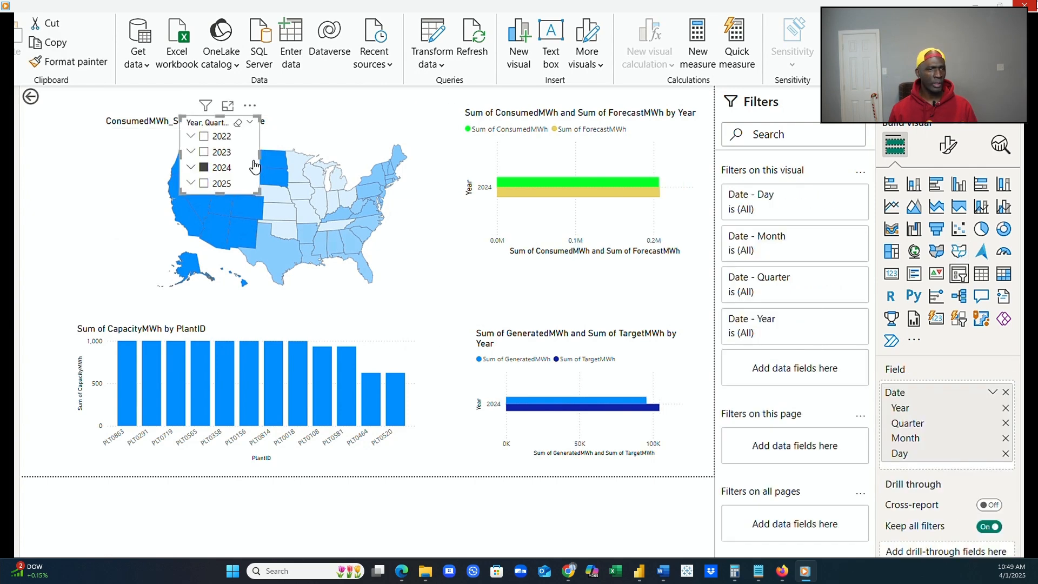
pyautogui.moveTo(254, 166); pyautogui.dragTo(169, 182)
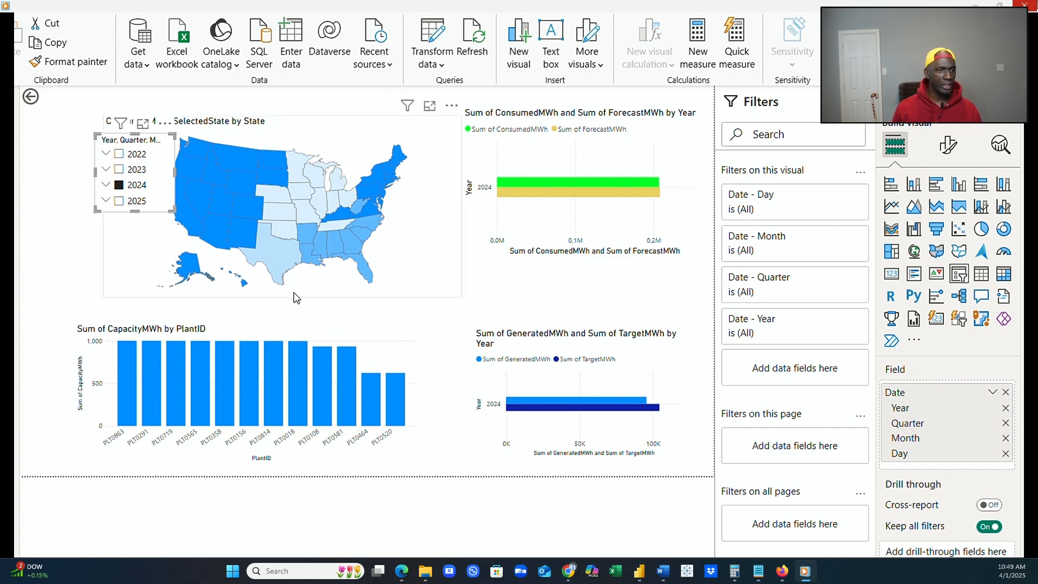
# Send the state map to the back of the page's visuals.
pyautogui.click(403, 289)
pyautogui.rightClick(409, 287)
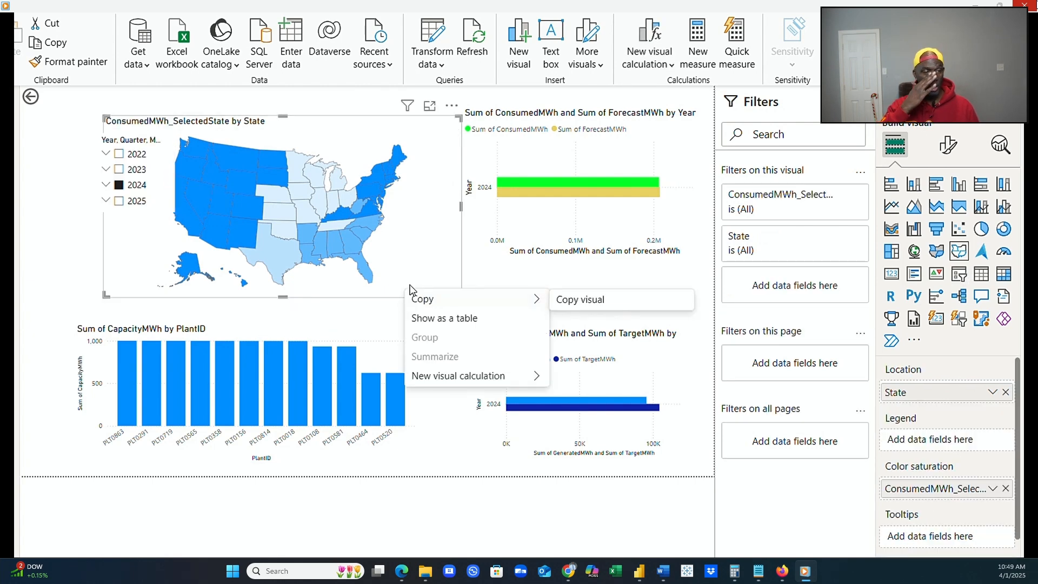
pyautogui.click(409, 284)
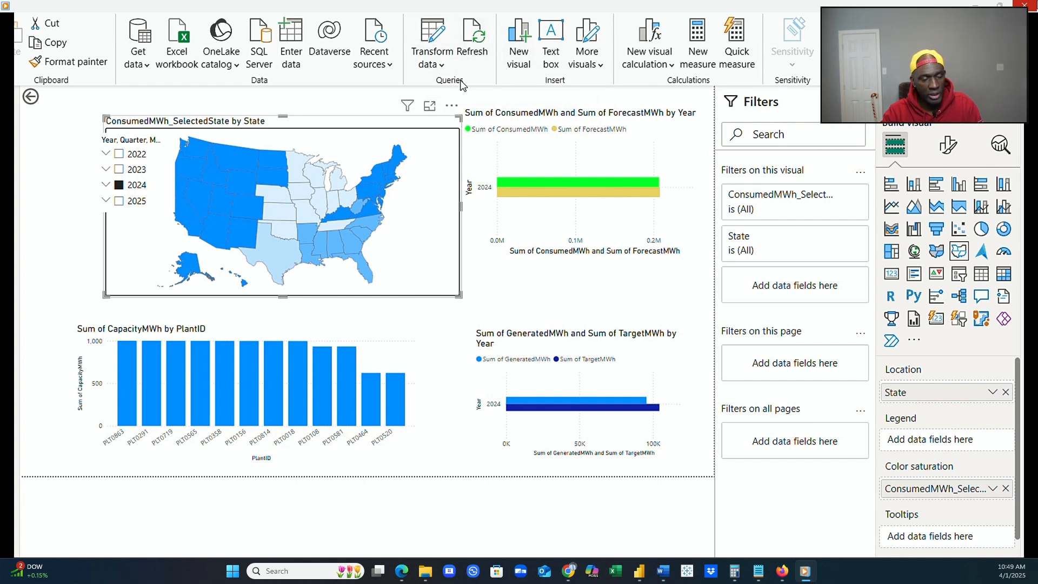
pyautogui.click(419, 7)
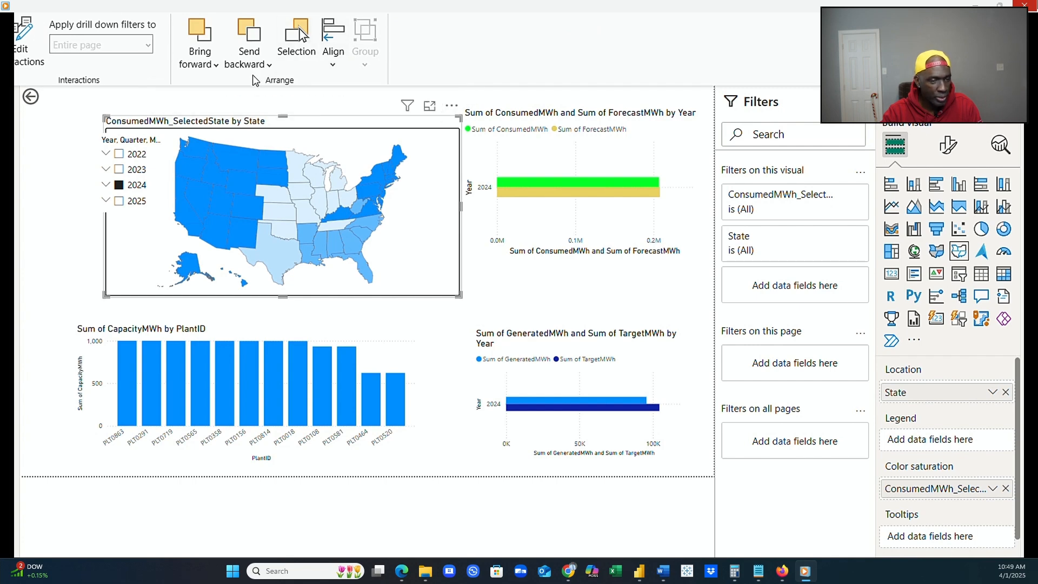
pyautogui.click(270, 72)
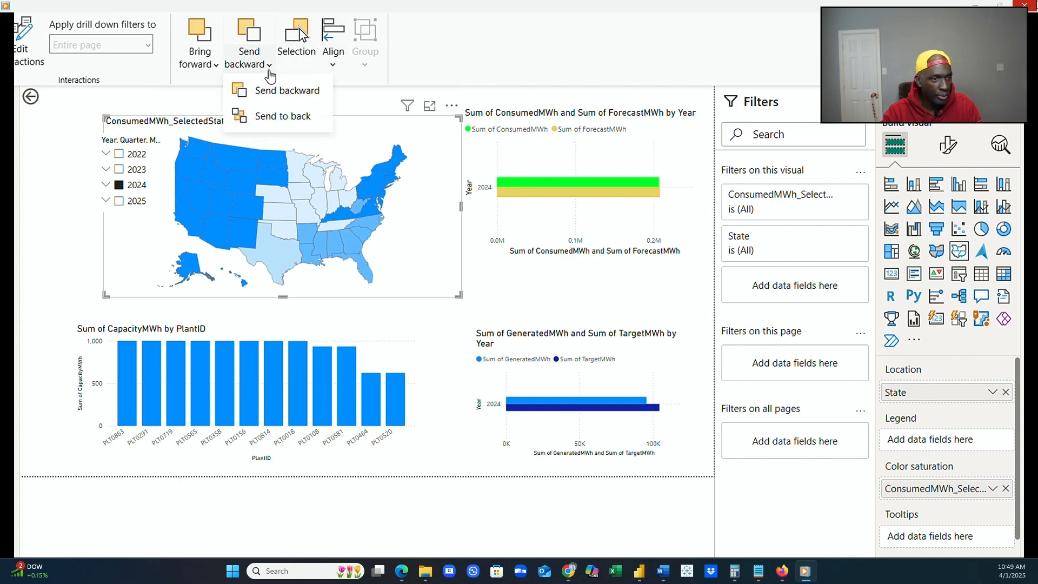
pyautogui.click(281, 118)
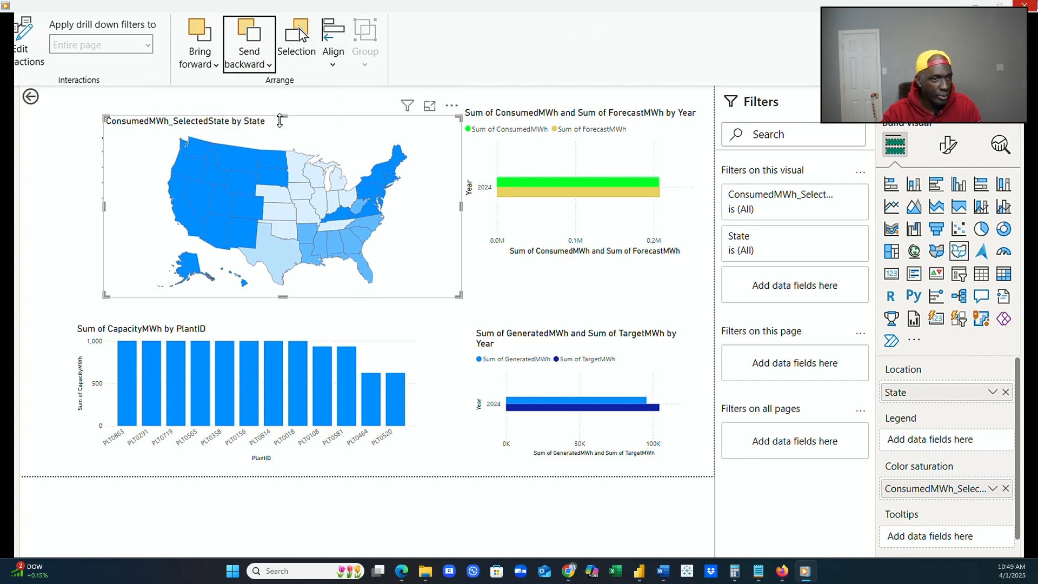
pyautogui.click(447, 347)
# Extend the state map's left edge to line up with the capacity by plant chart.
pyautogui.click(115, 294)
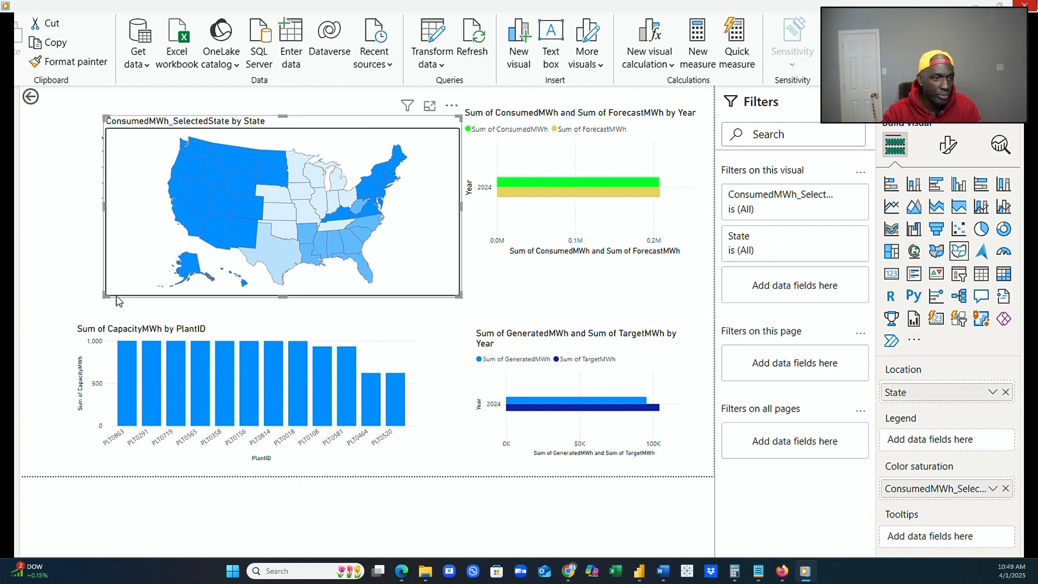
pyautogui.moveTo(106, 219); pyautogui.dragTo(75, 214)
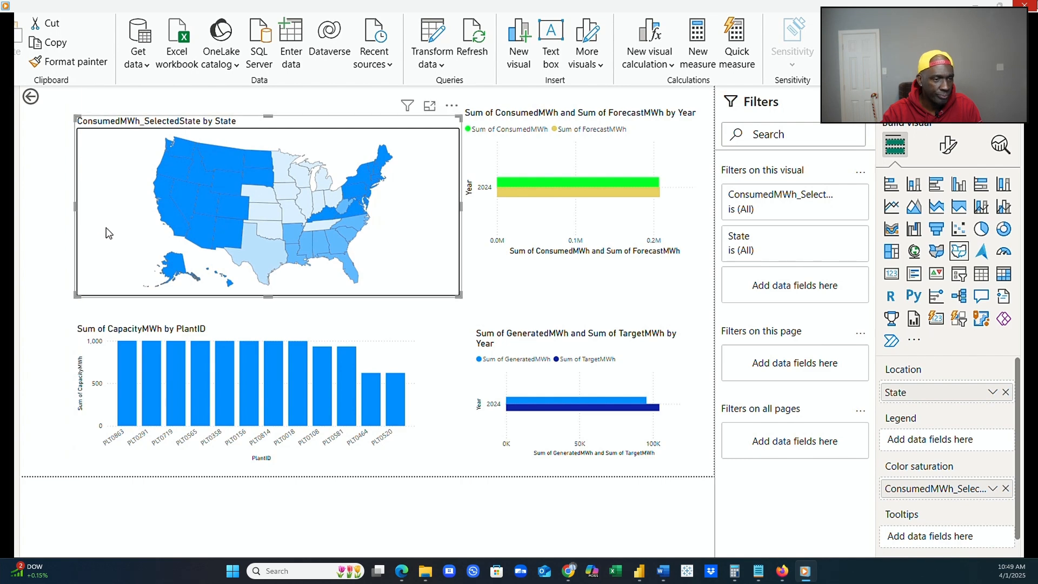
pyautogui.click(446, 334)
# Clear the year slicer's selection, and highlight New Mexico on the state map and remove the highlight.
pyautogui.click(154, 181)
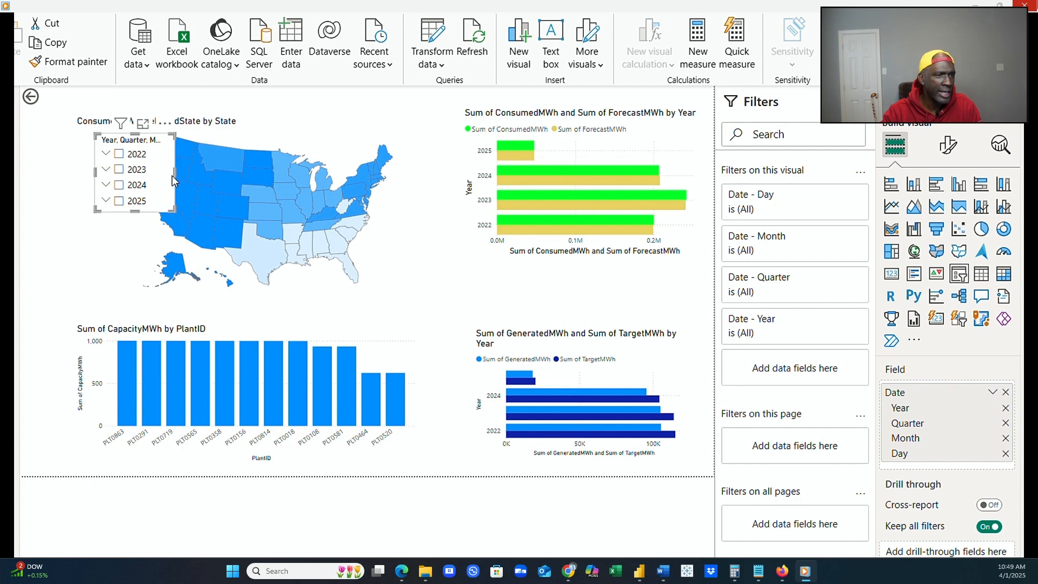
pyautogui.click(224, 238)
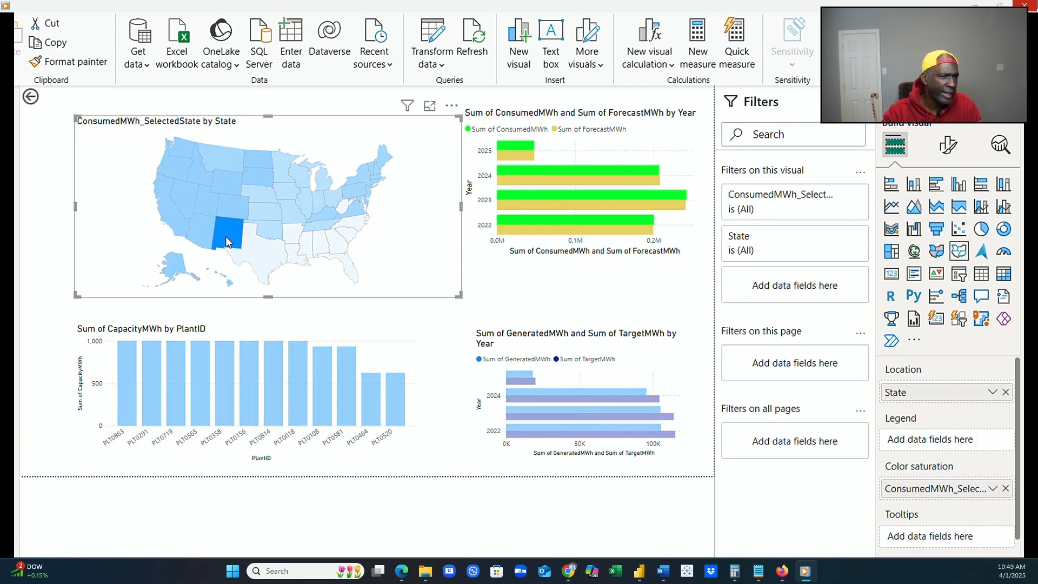
pyautogui.click(225, 236)
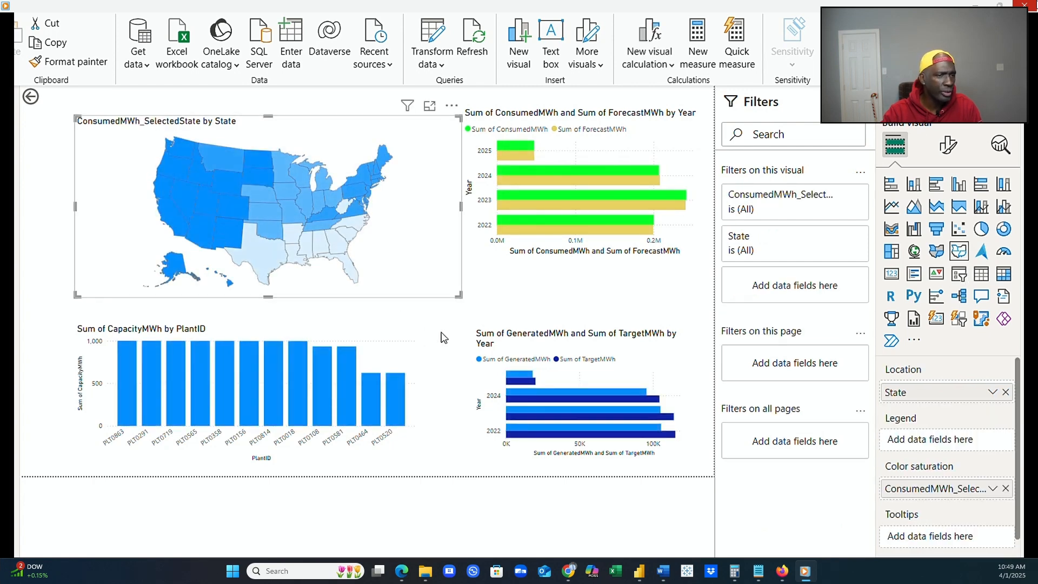
# Extend the state map further past the capacity chart's left edge and lower its top edge.
pyautogui.click(140, 297)
pyautogui.moveTo(73, 208); pyautogui.dragTo(48, 208)
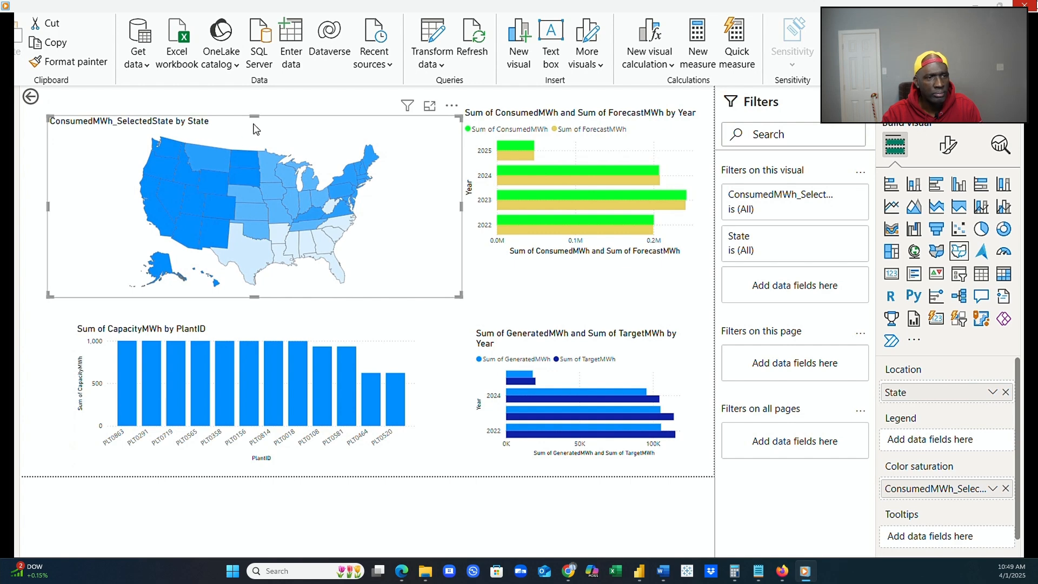
pyautogui.moveTo(254, 116); pyautogui.dragTo(255, 152)
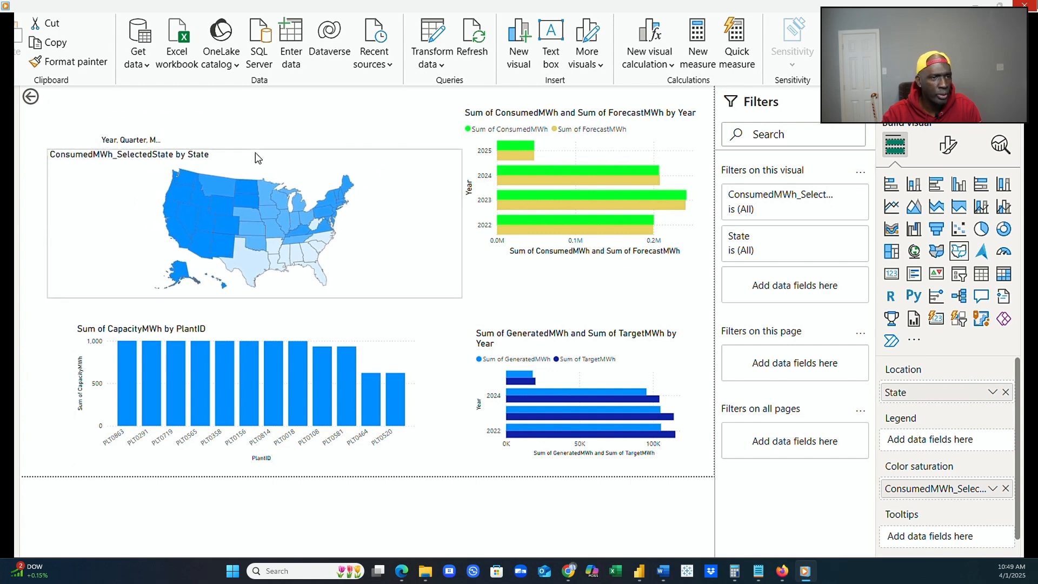
pyautogui.click(427, 339)
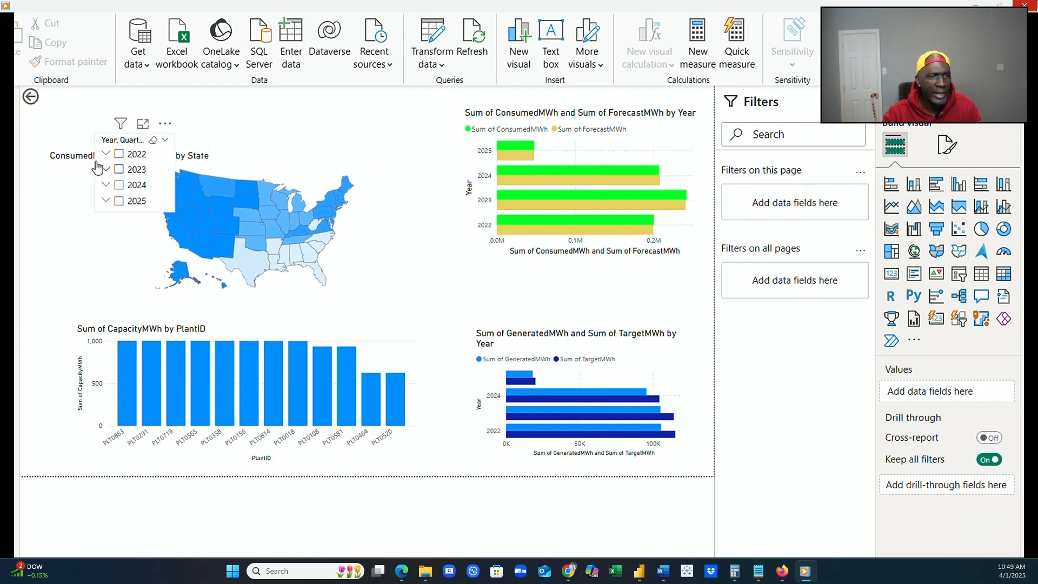
# Move the year slicer down into the blank area left of the map drawing, filtering to 2025 and clearing that selection.
pyautogui.click(133, 203)
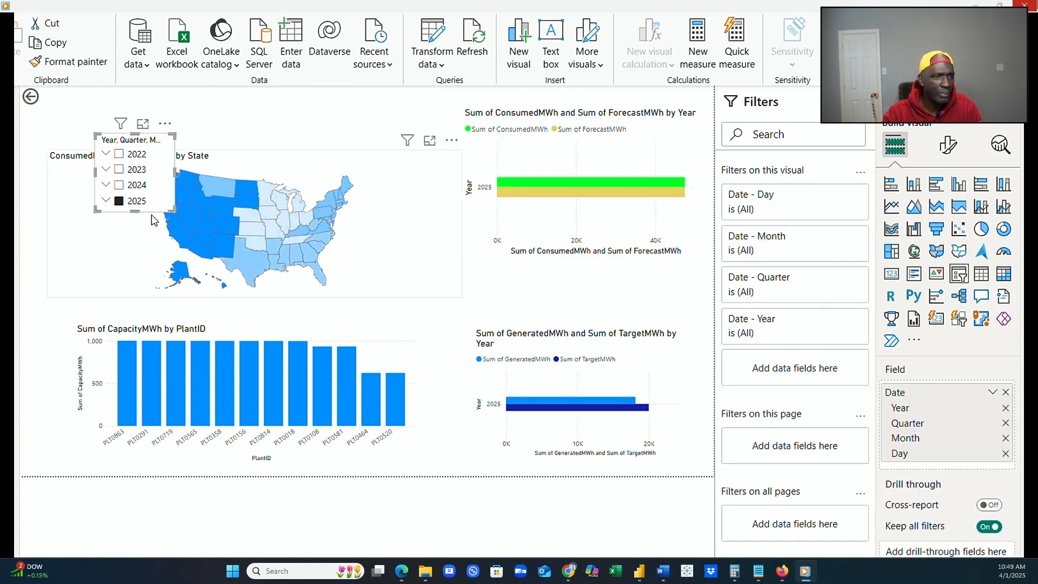
pyautogui.moveTo(154, 216); pyautogui.dragTo(134, 245)
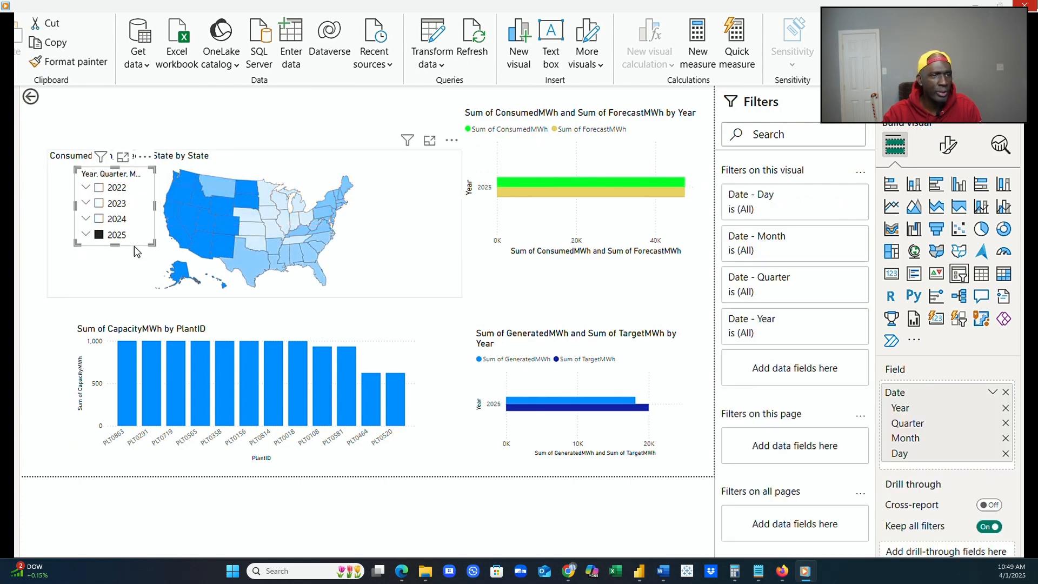
pyautogui.click(449, 430)
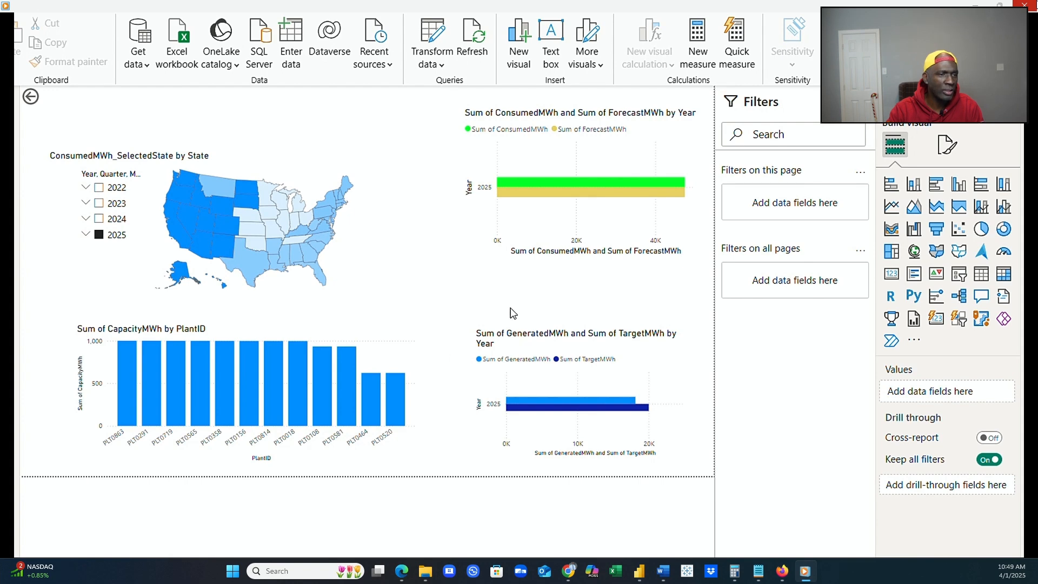
pyautogui.click(99, 234)
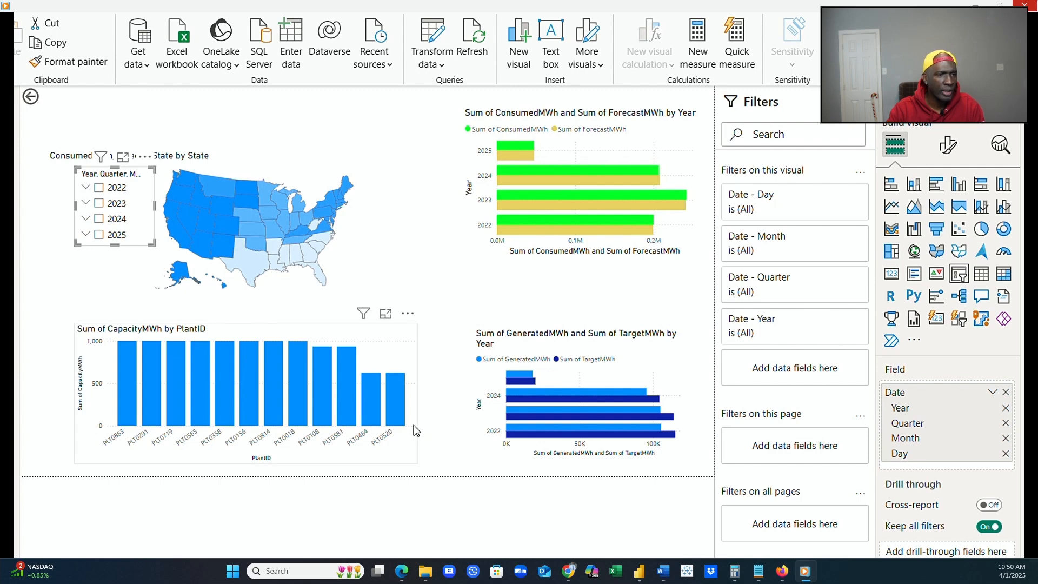
# Nudge the capacity by plant chart slightly to the right beneath the state map.
pyautogui.moveTo(417, 427); pyautogui.dragTo(423, 429)
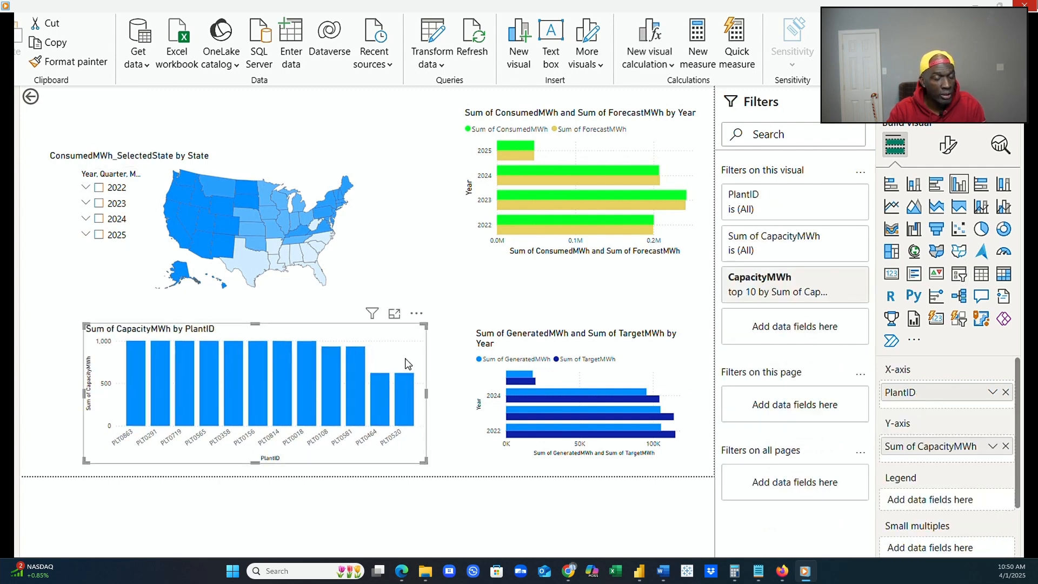
pyautogui.click(387, 290)
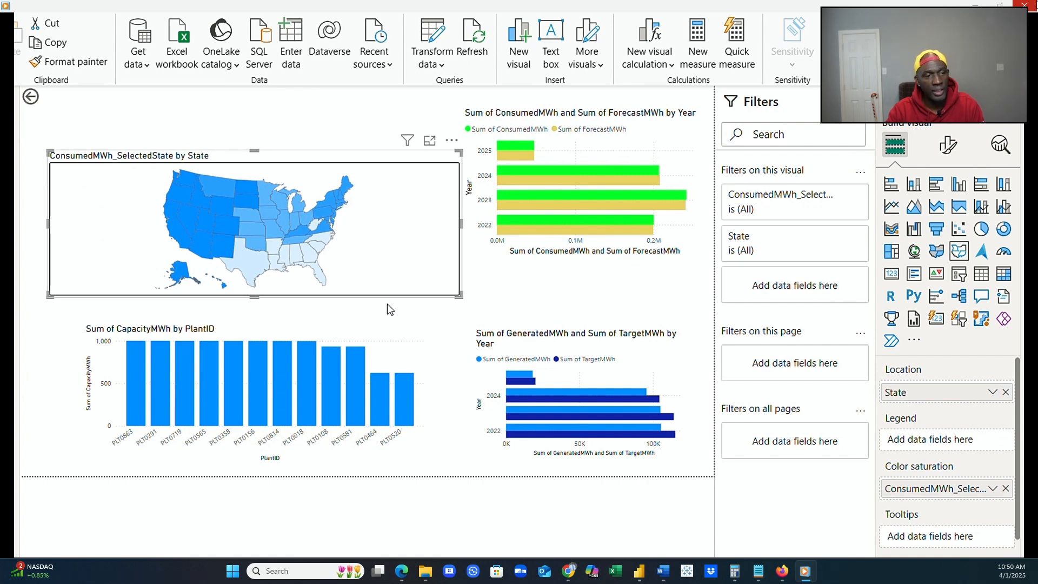
pyautogui.click(431, 364)
# Swap the capacity by plant chart with the generated/target chart, so the generated/target chart sits widened beneath the state map.
pyautogui.click(417, 360)
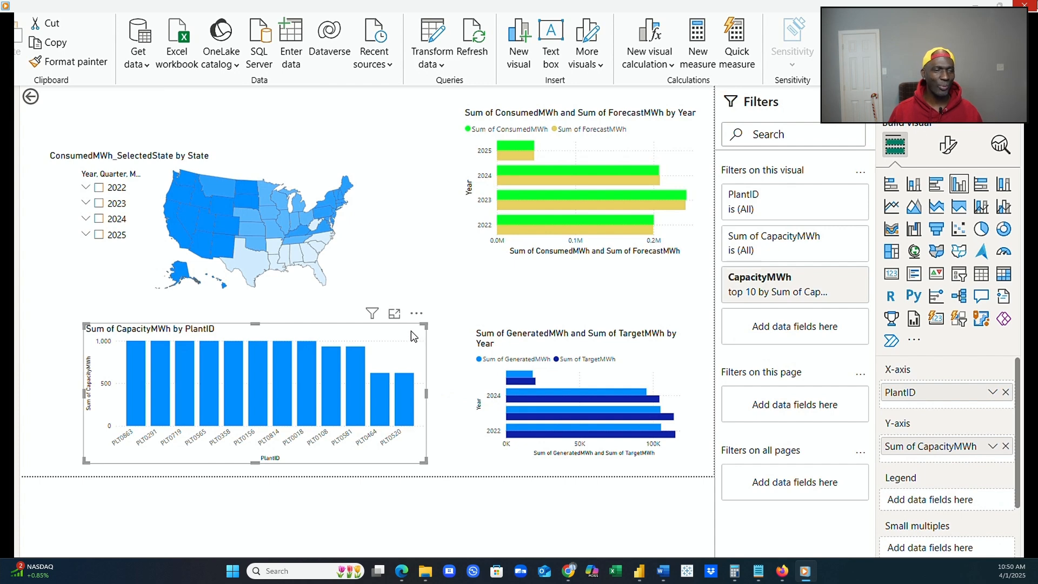
pyautogui.moveTo(411, 332); pyautogui.dragTo(699, 197)
pyautogui.click(688, 384)
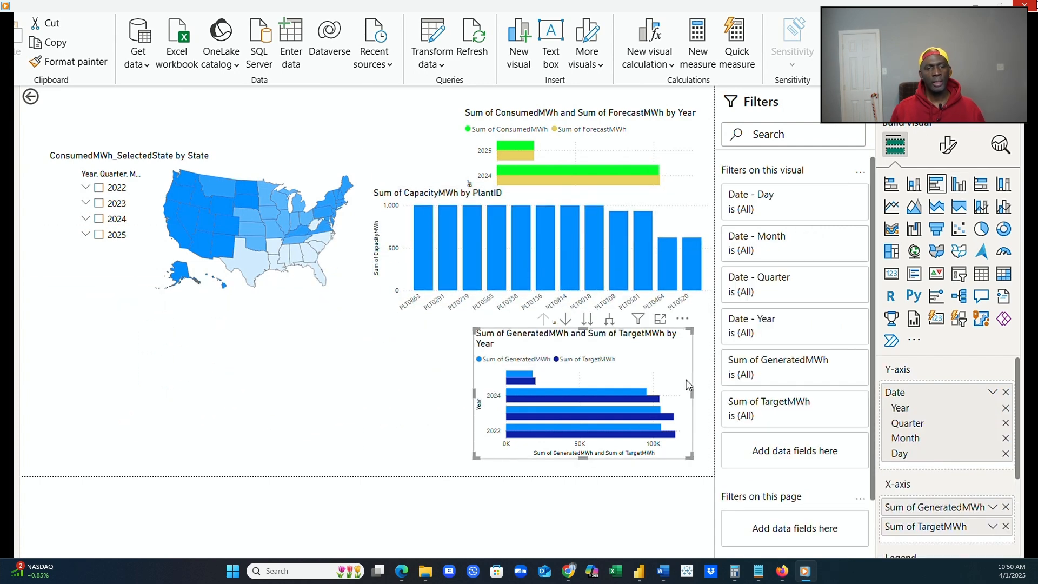
pyautogui.moveTo(682, 385); pyautogui.dragTo(374, 399)
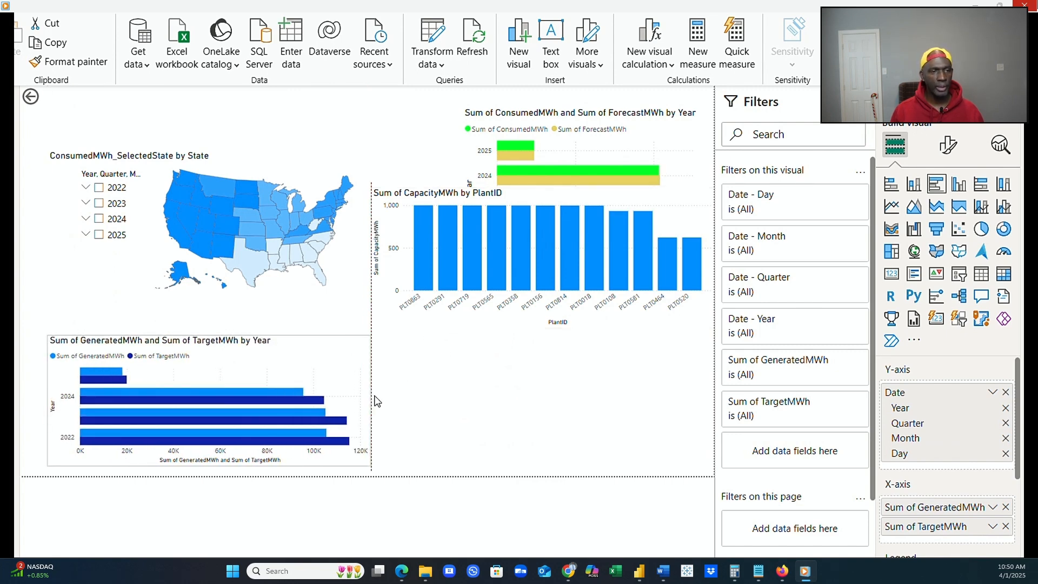
pyautogui.click(471, 337)
pyautogui.click(474, 322)
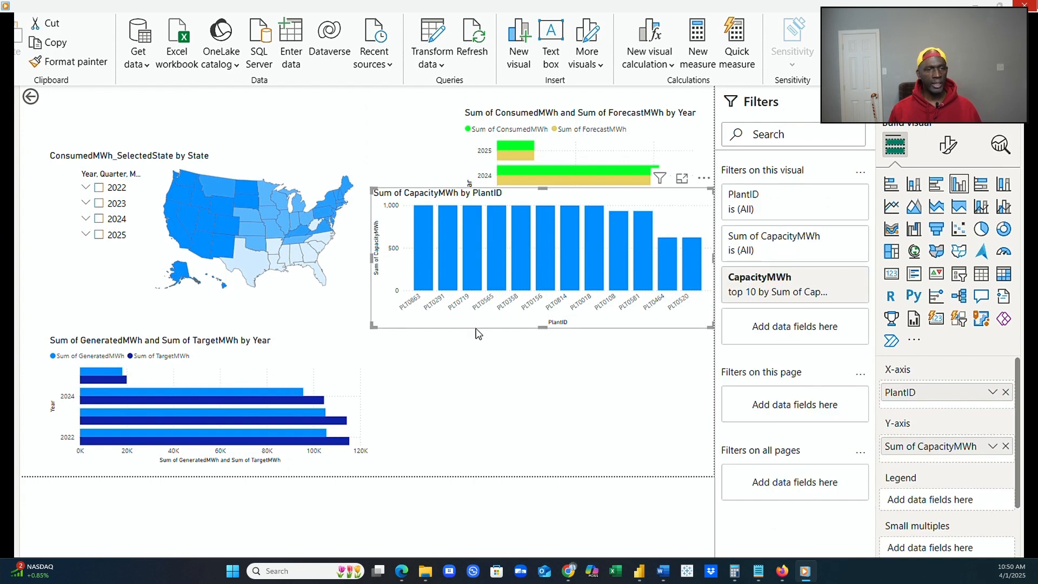
pyautogui.moveTo(473, 322); pyautogui.dragTo(485, 465)
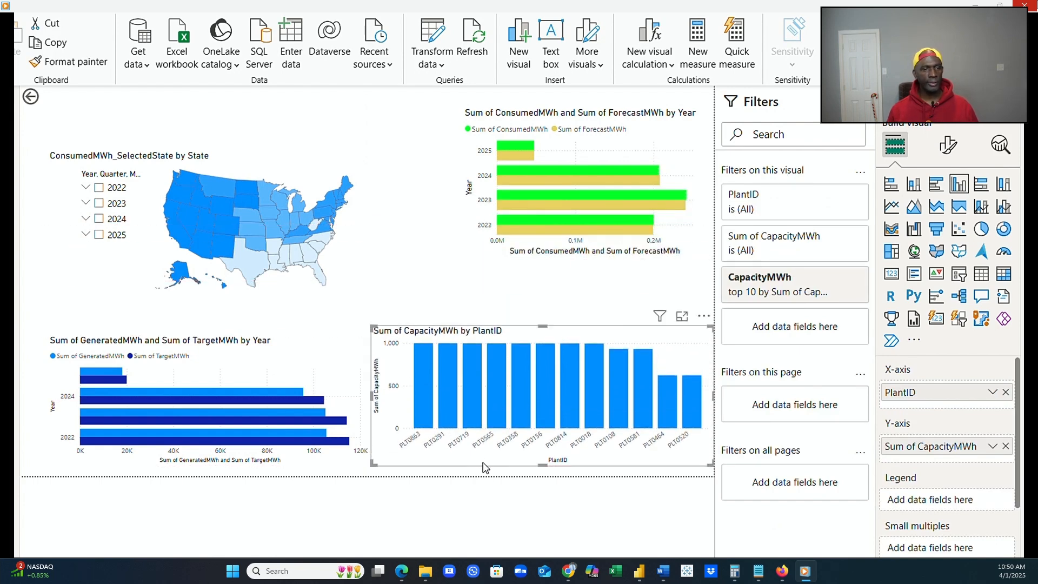
# Place the consumed/forecast chart above the capacity chart and widen it, and narrow the capacity chart to align their right edges.
pyautogui.click(550, 269)
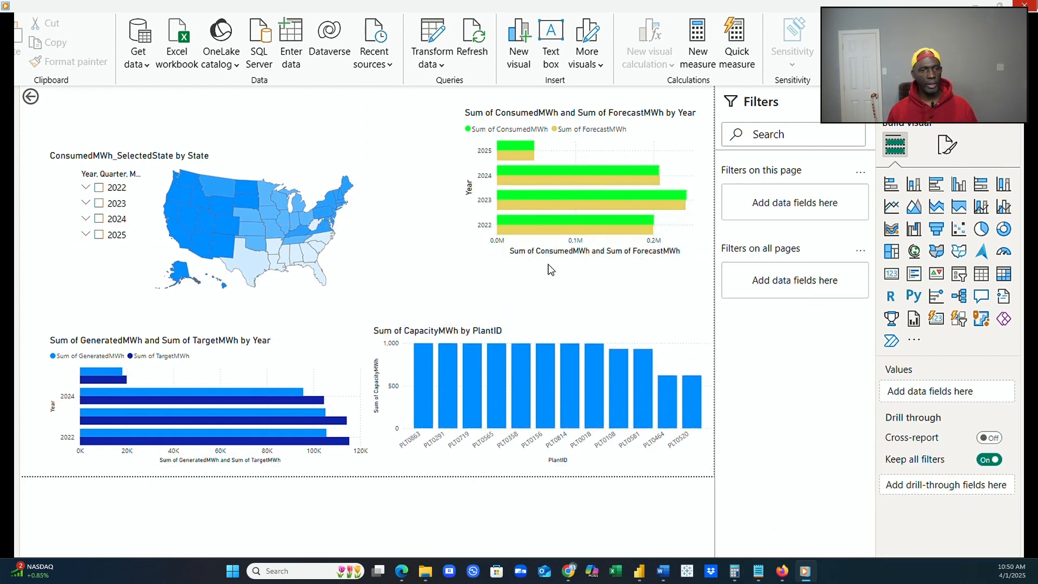
pyautogui.click(546, 263)
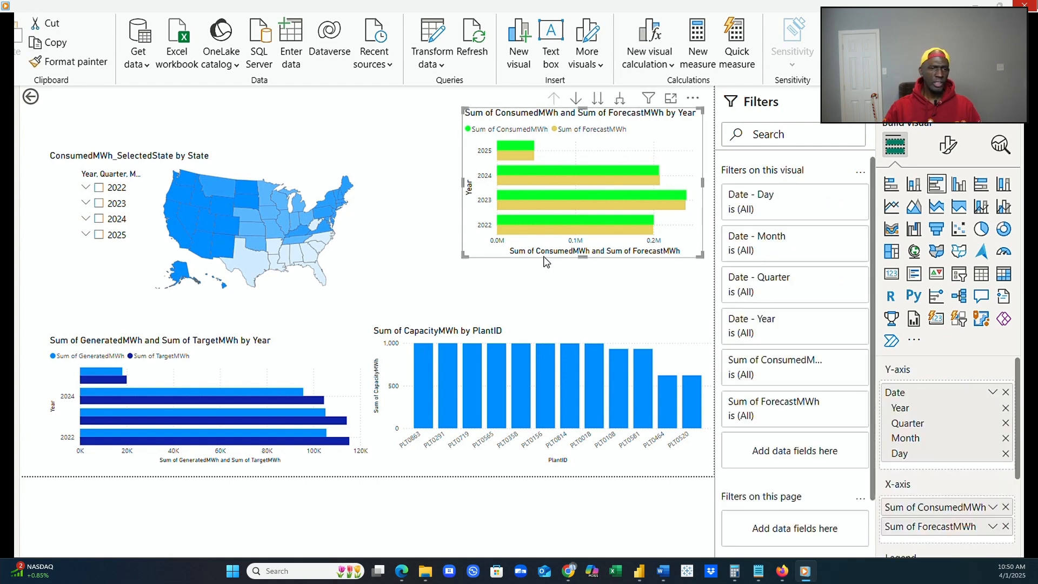
pyautogui.moveTo(546, 262); pyautogui.dragTo(457, 307)
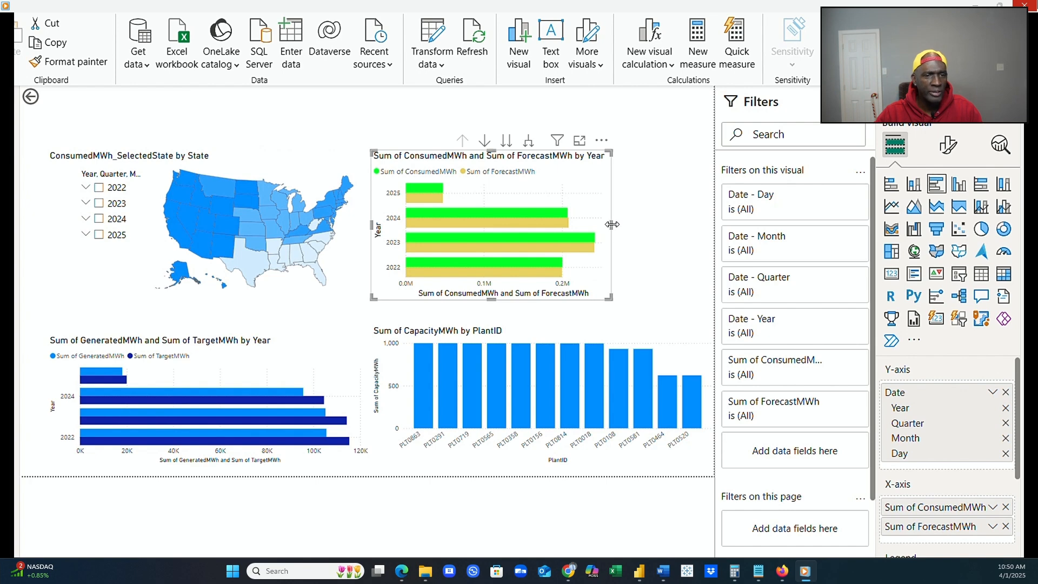
pyautogui.moveTo(611, 225); pyautogui.dragTo(696, 227)
pyautogui.click(690, 336)
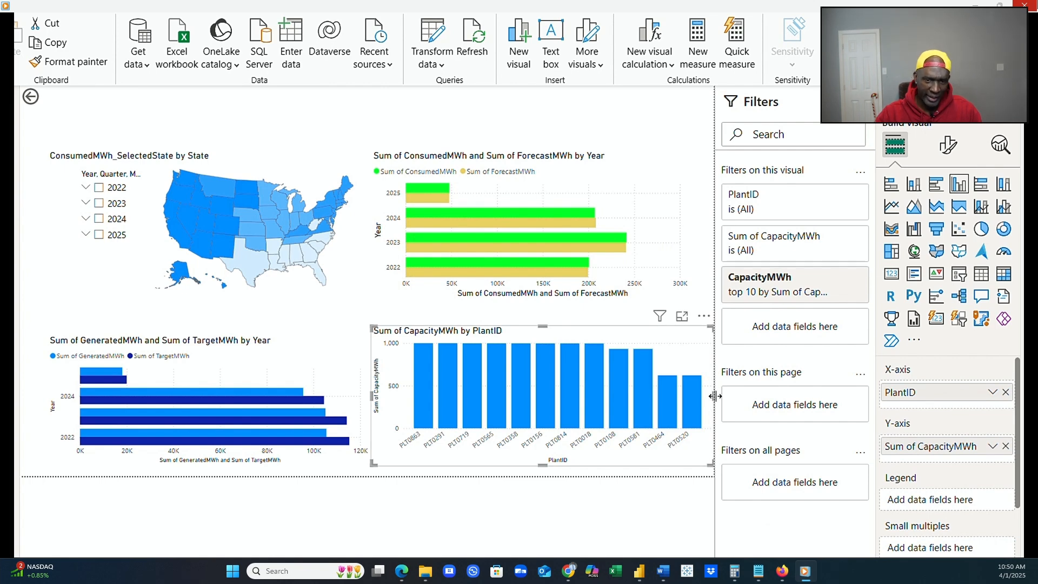
pyautogui.moveTo(711, 396); pyautogui.dragTo(691, 391)
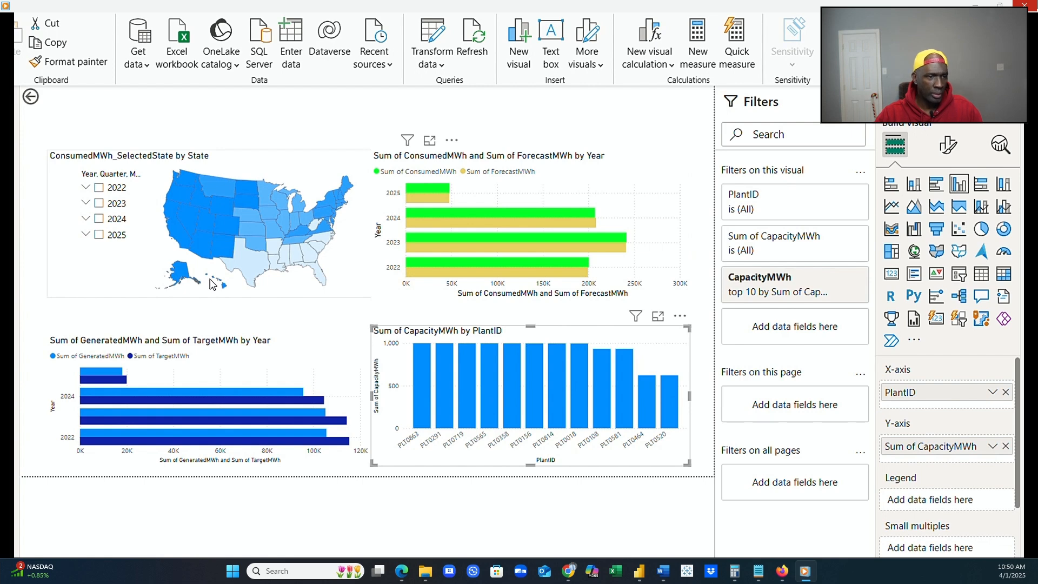
# Shrink the state map from its left side until the year slicer stands clear beside it.
pyautogui.click(156, 272)
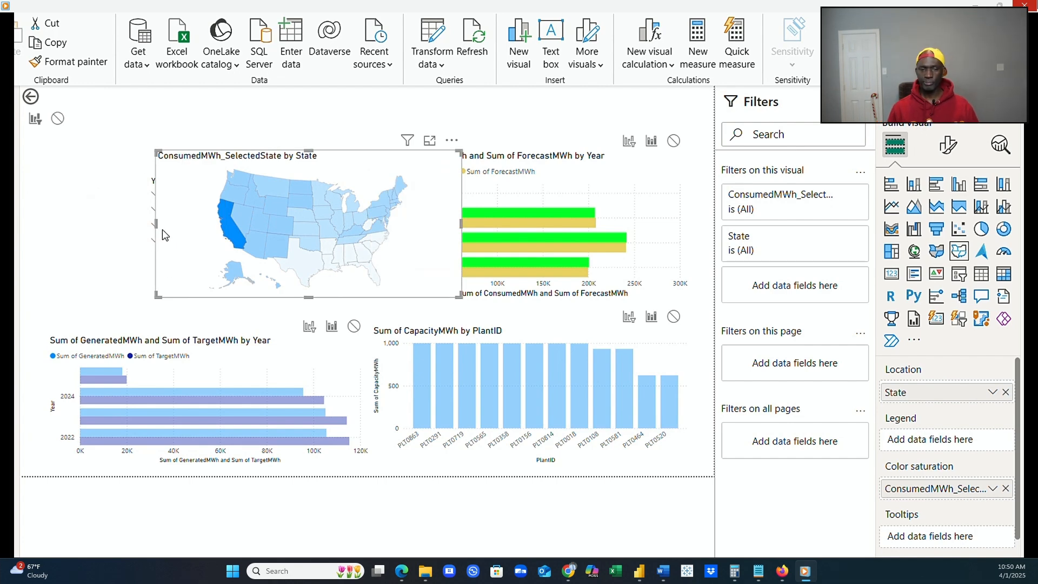
pyautogui.moveTo(156, 223)
pyautogui.mouseDown()
pyautogui.moveTo(240, 225)
pyautogui.moveTo(152, 193)
pyautogui.moveTo(158, 238)
pyautogui.mouseUp()
pyautogui.click(210, 243)
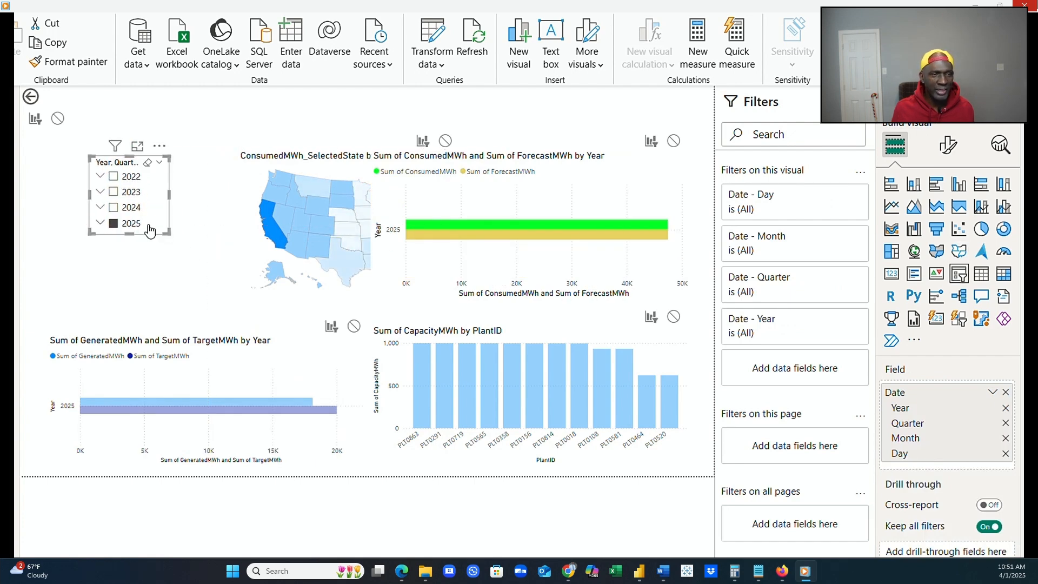
# Remove the back button from the report page.
pyautogui.click(65, 100)
pyautogui.click(64, 118)
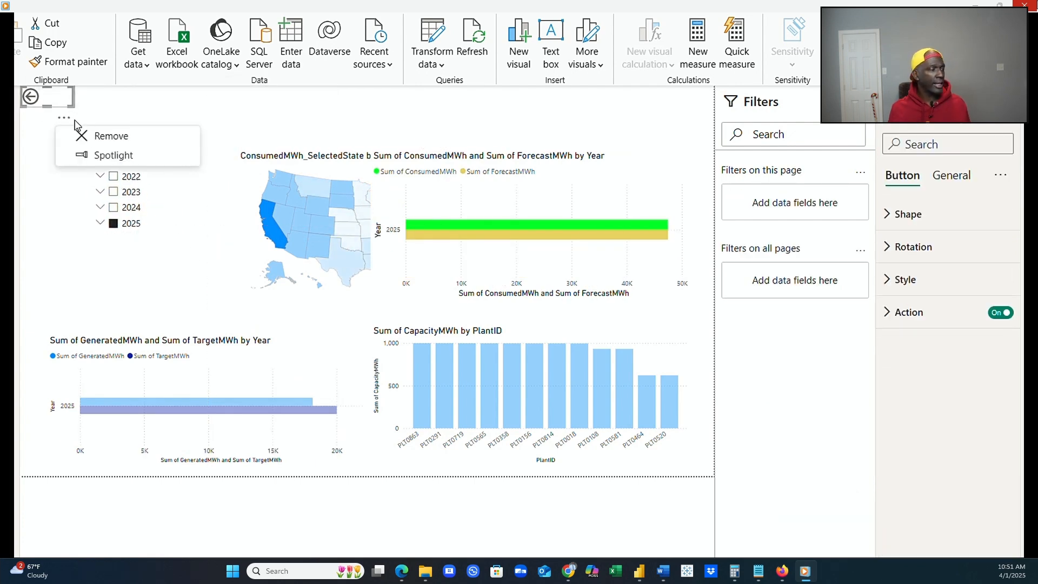
pyautogui.click(100, 140)
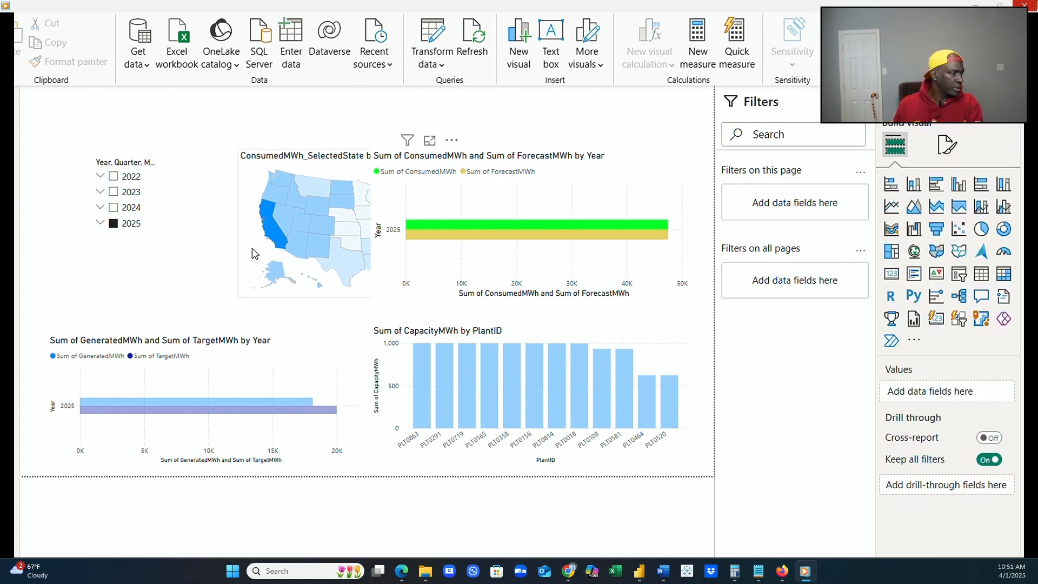
# Clear the slicer's 2025 selection, narrow the slicer and move it toward the page's left edge.
pyautogui.click(157, 223)
pyautogui.moveTo(169, 195); pyautogui.dragTo(158, 200)
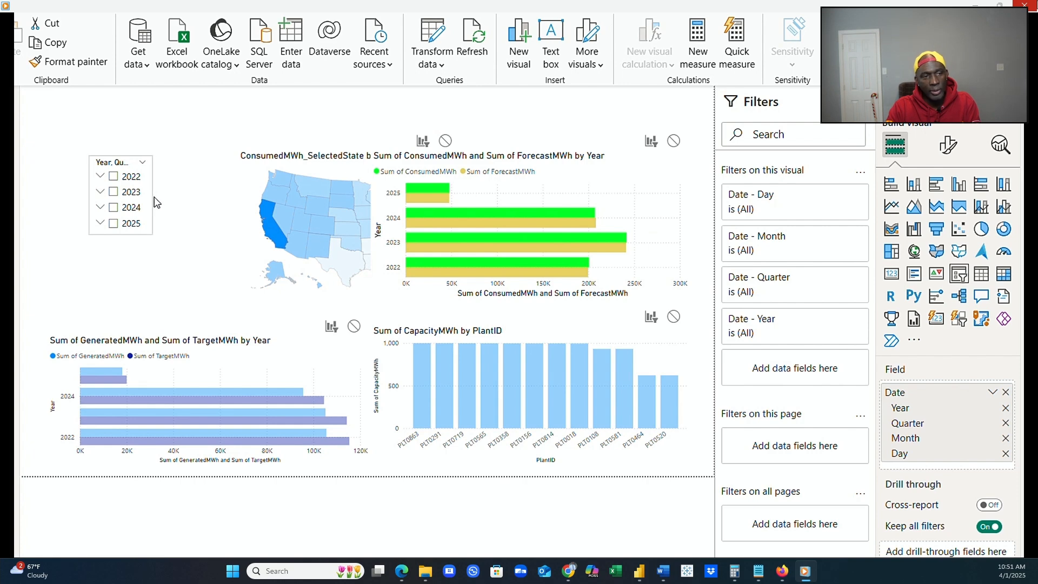
pyautogui.moveTo(144, 237); pyautogui.dragTo(90, 233)
pyautogui.click(246, 191)
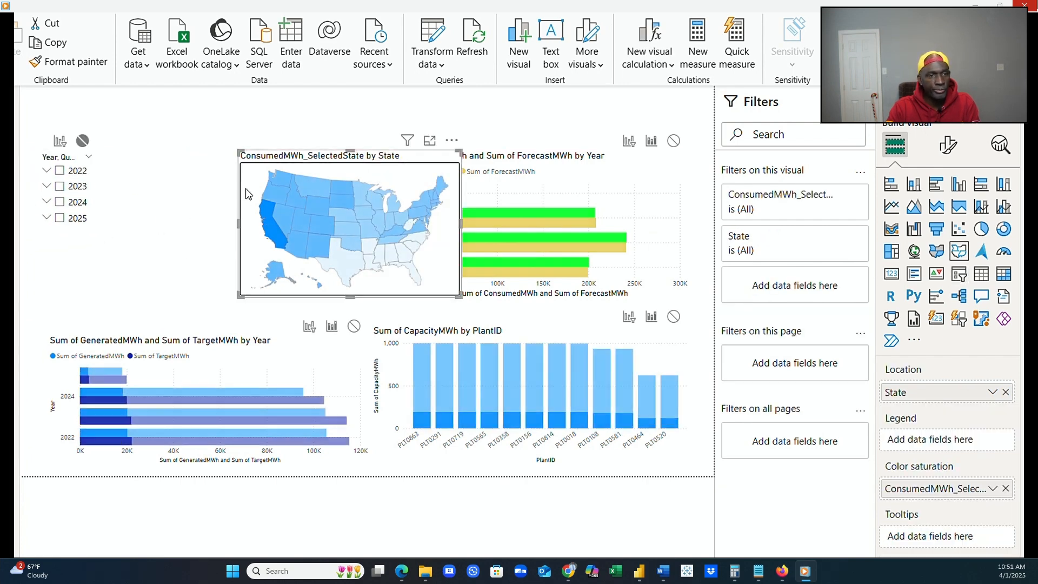
pyautogui.doubleClick(203, 183)
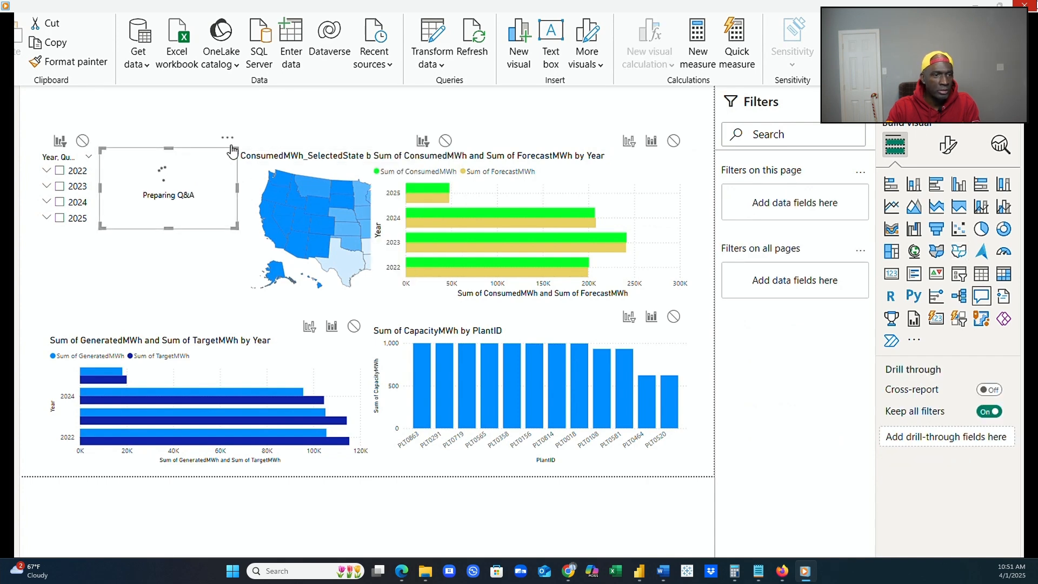
pyautogui.click(227, 138)
pyautogui.click(254, 156)
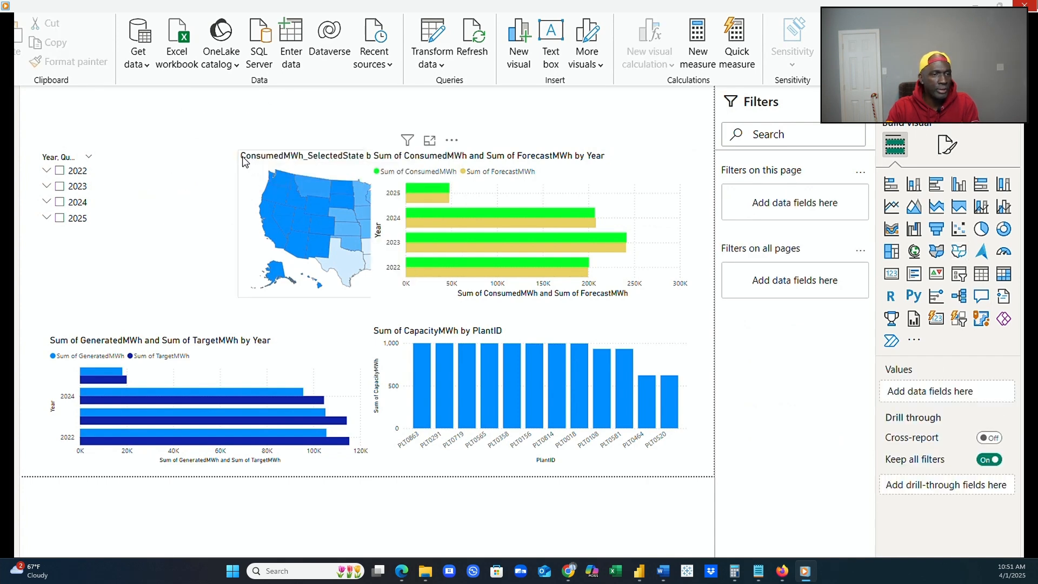
# Move the state map over next to the year slicer and widen it up to the consumed/forecast chart.
pyautogui.click(242, 161)
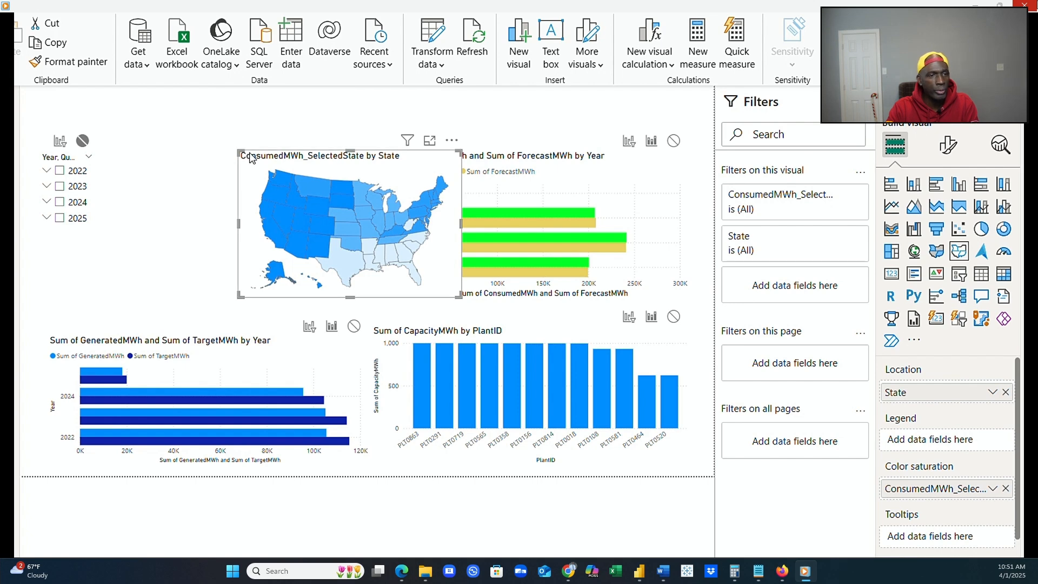
pyautogui.moveTo(248, 155); pyautogui.dragTo(115, 160)
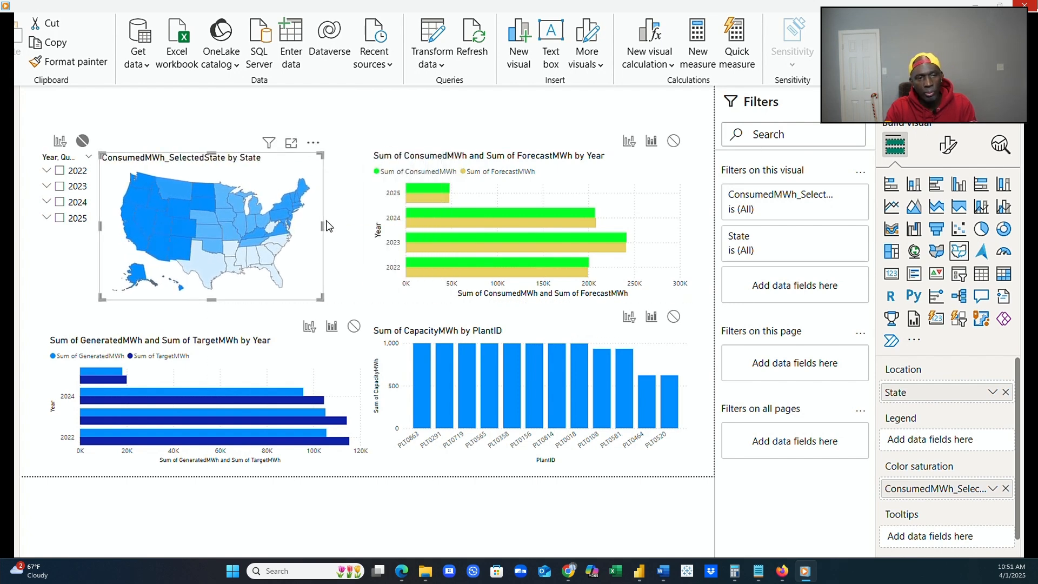
pyautogui.moveTo(323, 226); pyautogui.dragTo(455, 215)
# Narrow the consumed/forecast chart from its left side and widen the state map into the freed space.
pyautogui.click(626, 158)
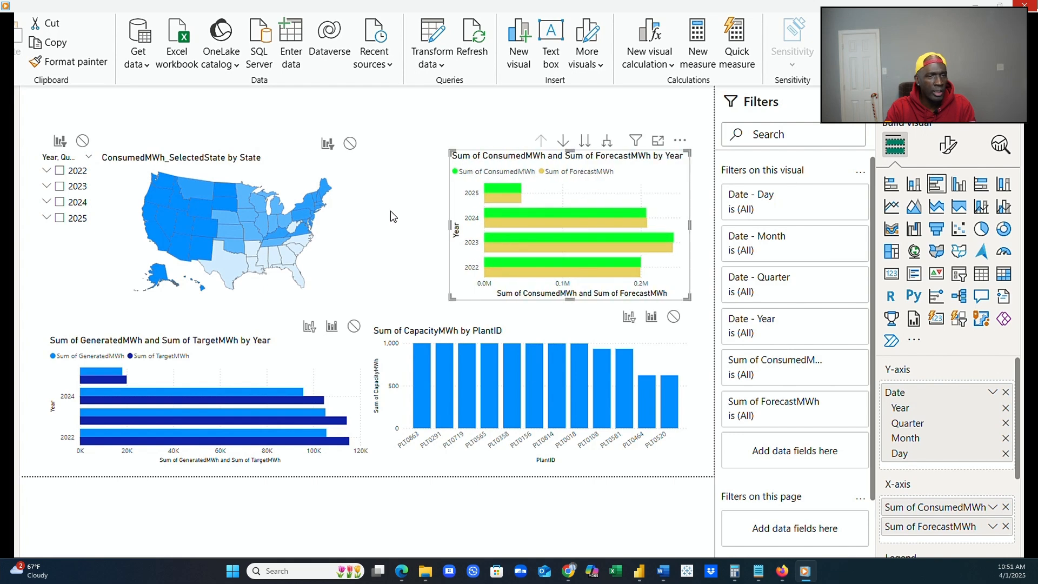
pyautogui.click(363, 207)
pyautogui.moveTo(366, 229); pyautogui.dragTo(441, 233)
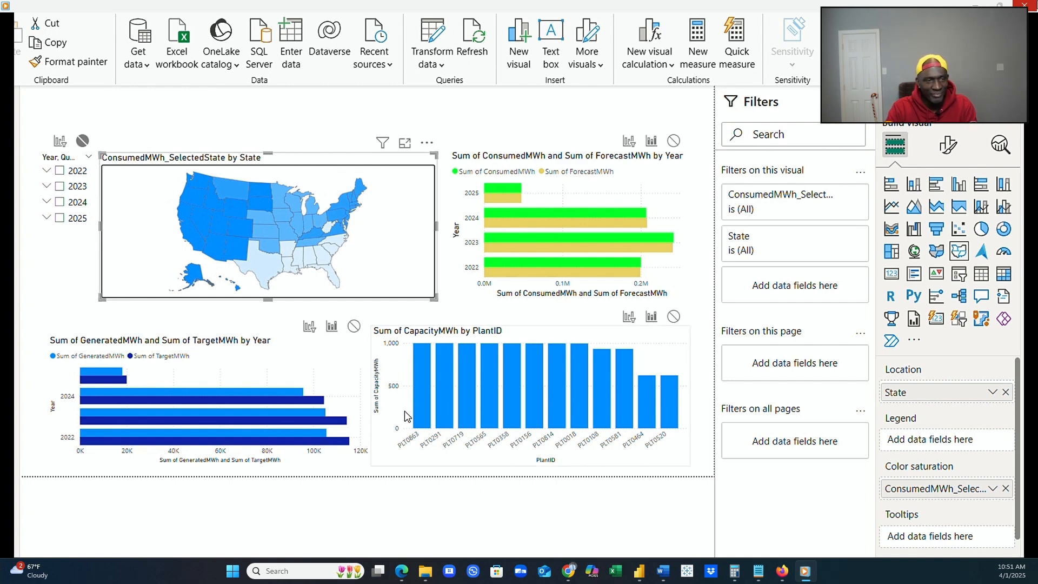
pyautogui.click(446, 117)
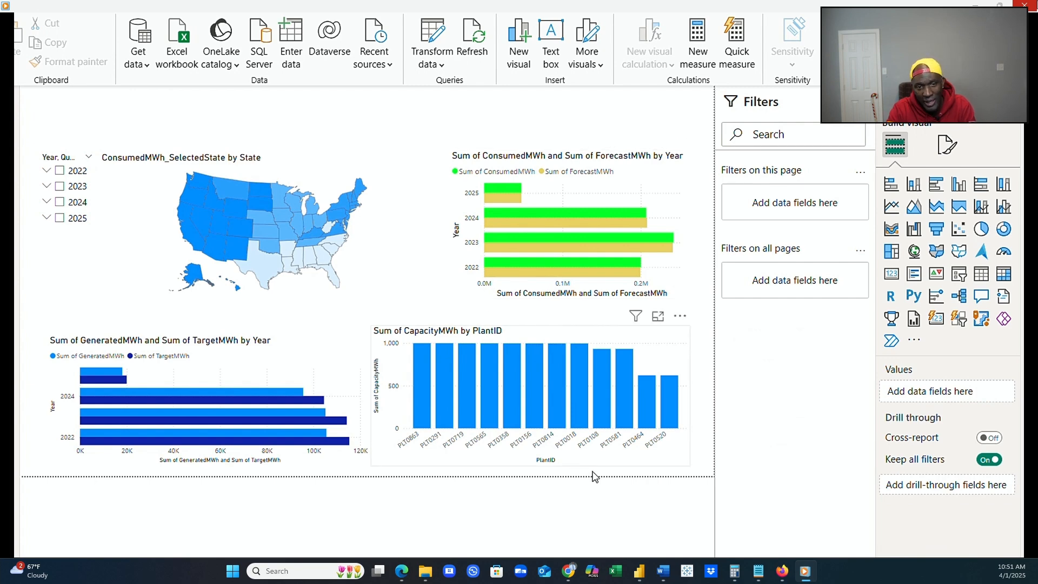
# Collapse the Filters pane and move the year slicer into the blank area beside the state map's drawing, below the map title.
pyautogui.click(863, 102)
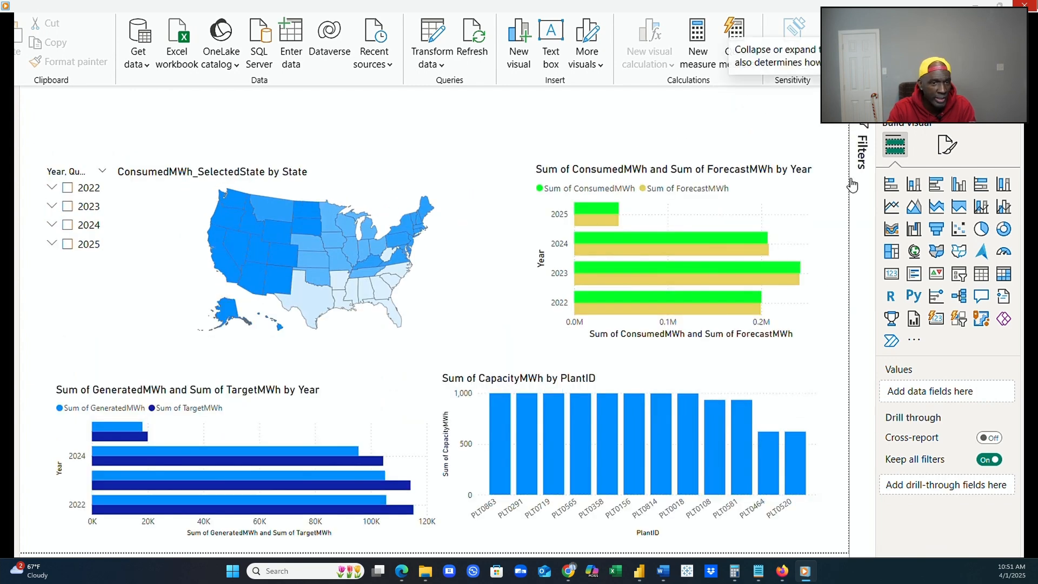
pyautogui.click(89, 263)
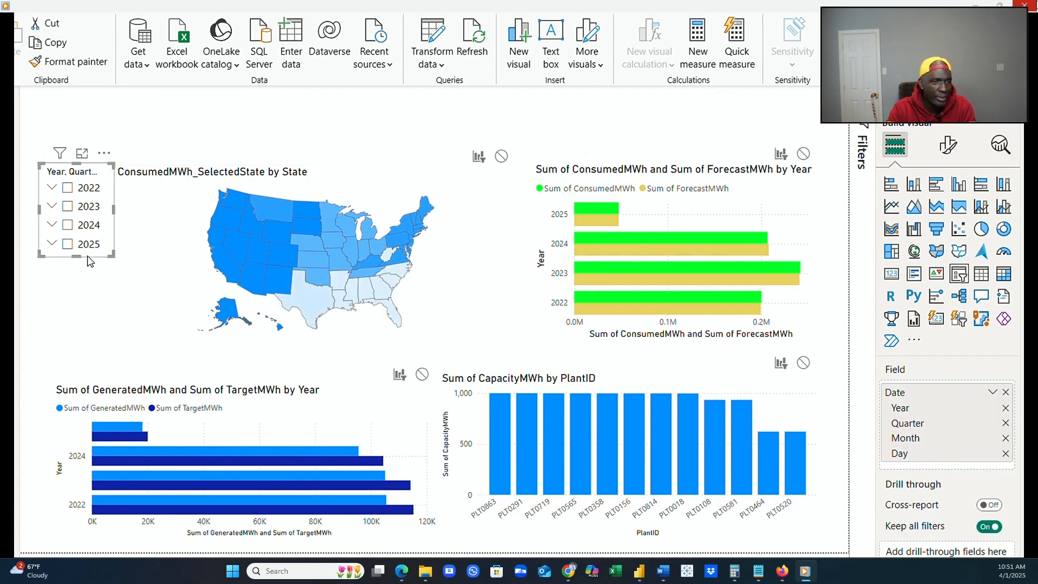
pyautogui.moveTo(89, 261); pyautogui.dragTo(170, 292)
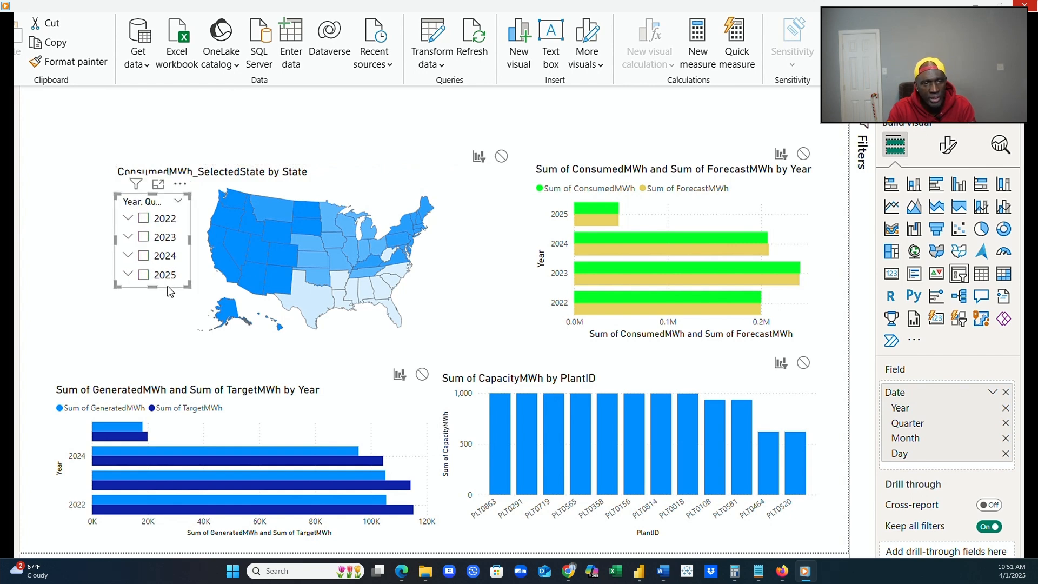
pyautogui.click(230, 157)
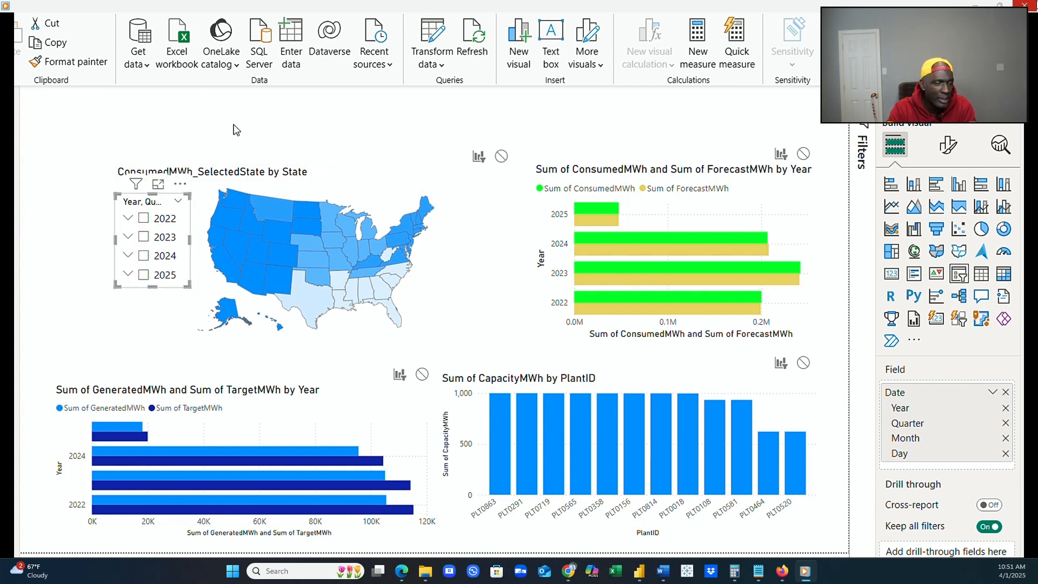
# Filter the report to 2024, 2023 and 2022 in turn with the year slicer.
pyautogui.click(143, 256)
pyautogui.click(144, 238)
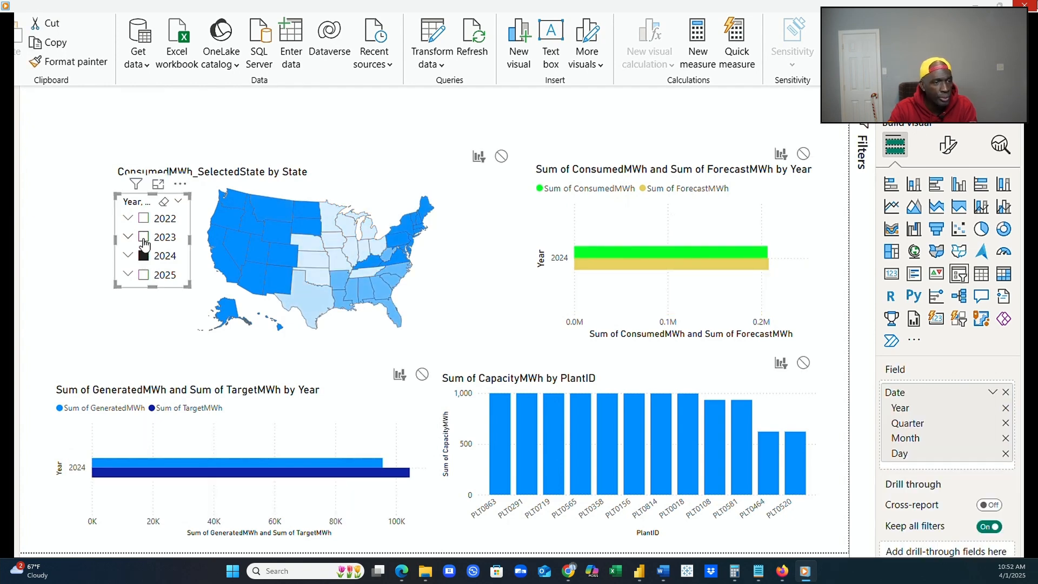
pyautogui.click(144, 220)
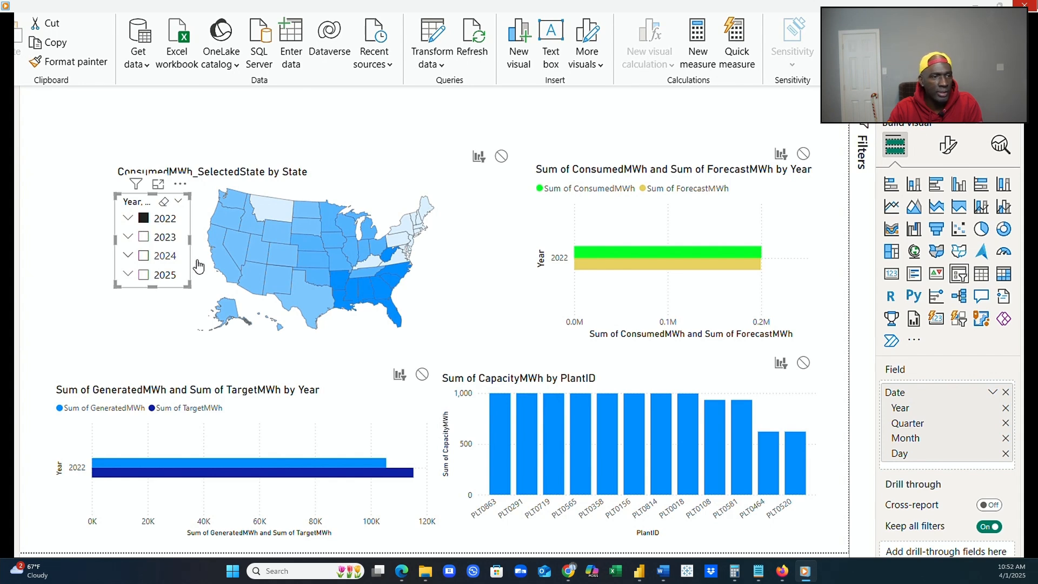
# Check the 2022 consumption of Texas, Arizona and Nevada by highlighting states on the map, and clear the highlight.
pyautogui.click(310, 305)
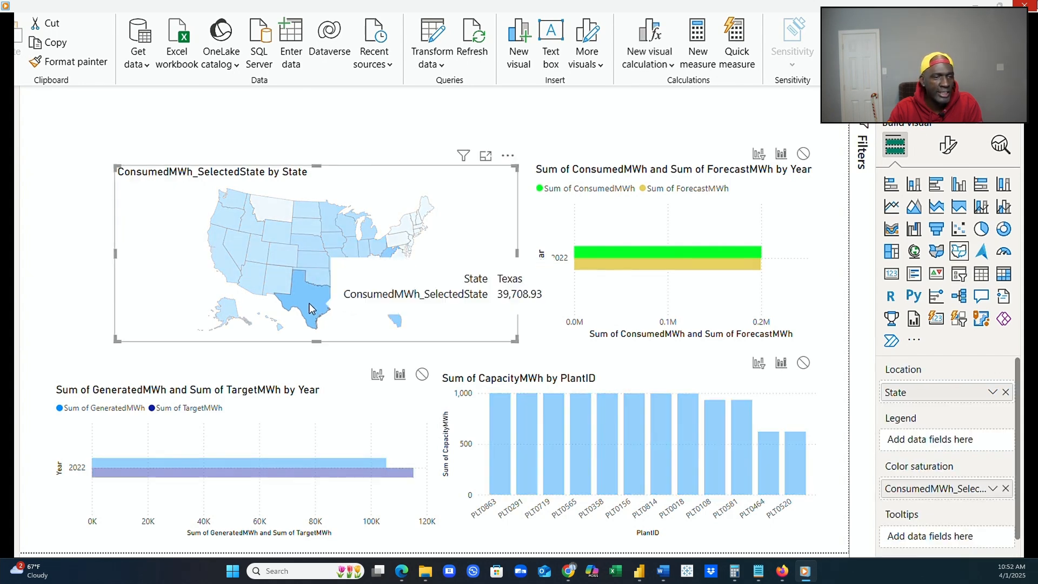
pyautogui.click(271, 285)
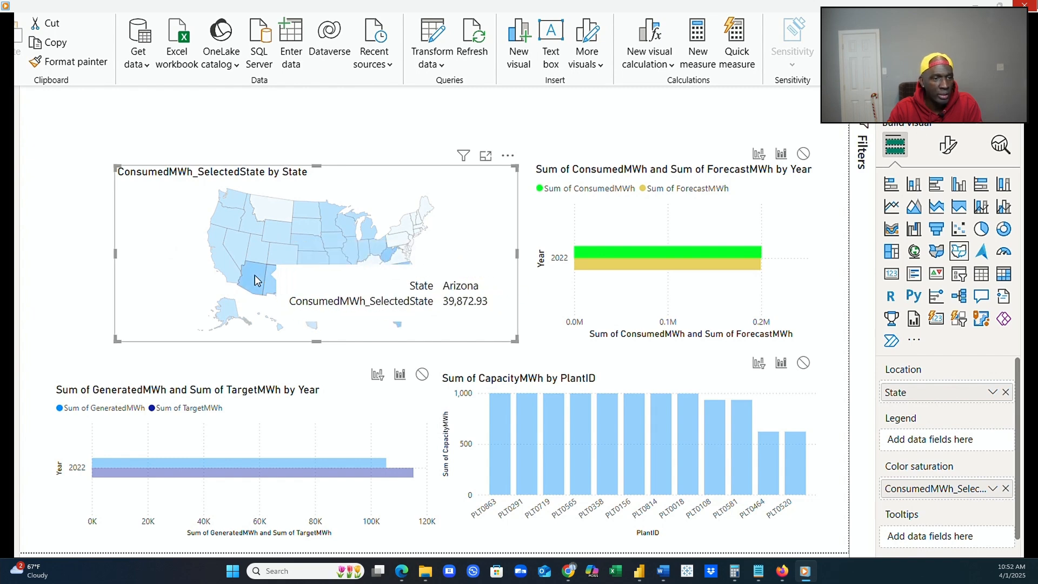
pyautogui.click(255, 275)
pyautogui.click(241, 245)
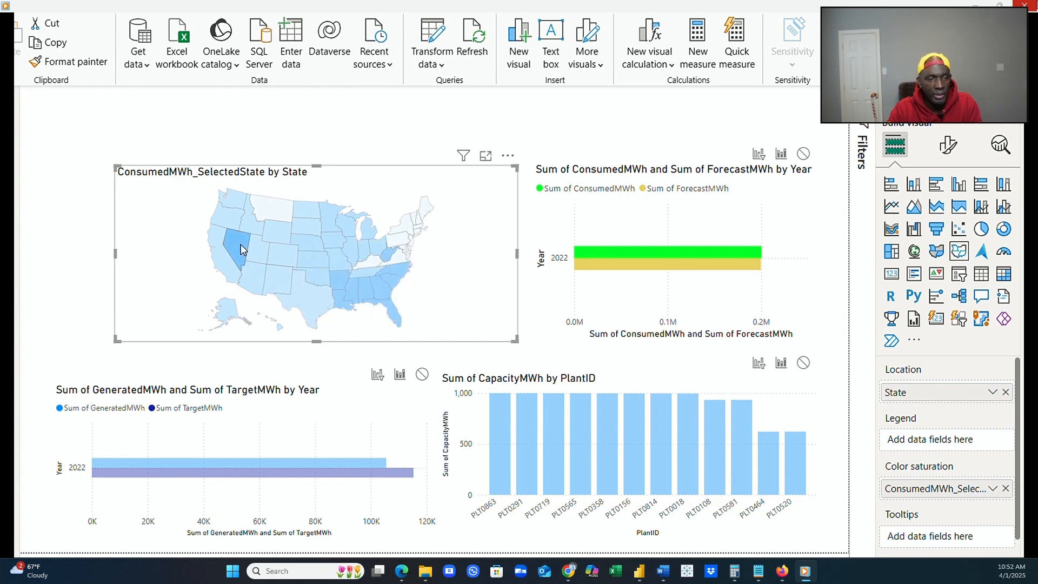
pyautogui.click(241, 244)
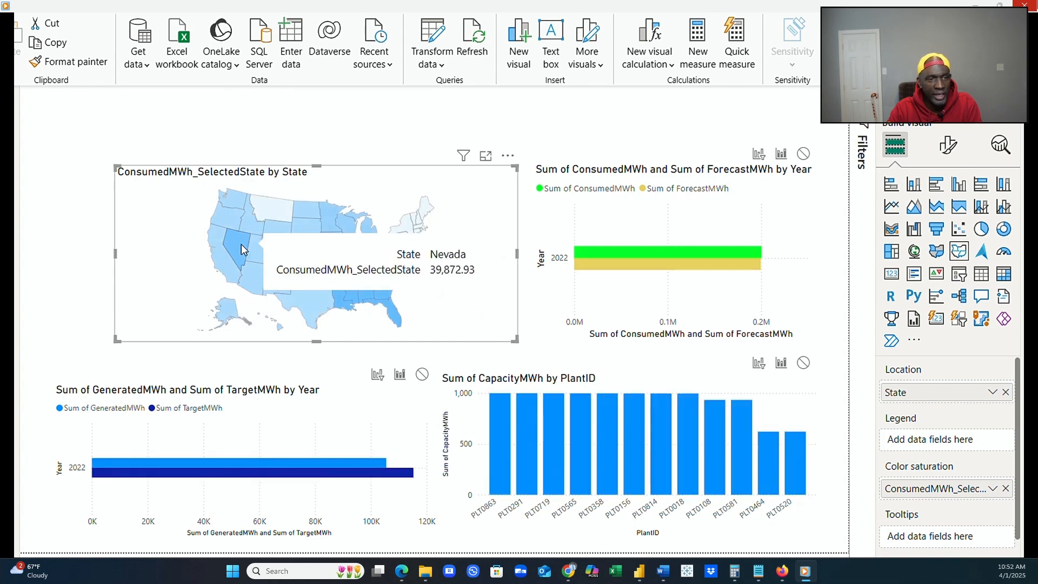
pyautogui.click(66, 343)
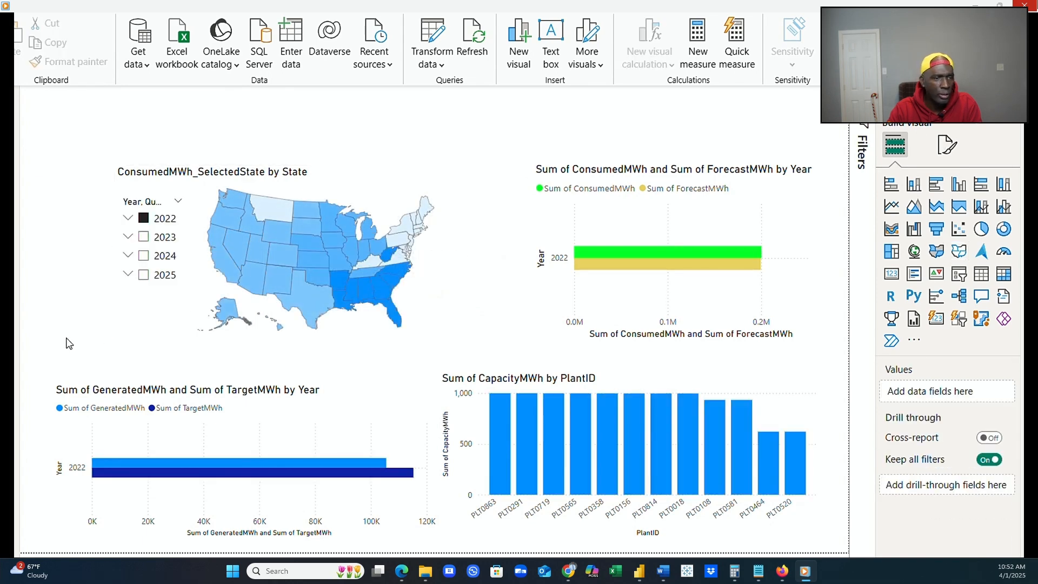
# Step the year slicer from 2023 on to 2025.
pyautogui.click(144, 242)
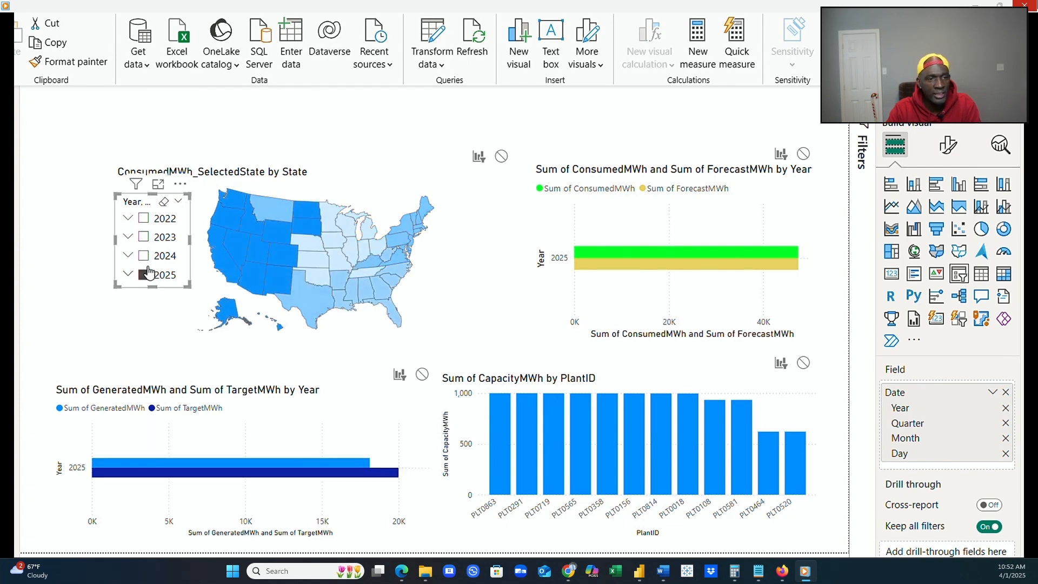
# Step the year slicer back from 2025 to 2024 and on to 2023, and select the state map.
pyautogui.click(144, 255)
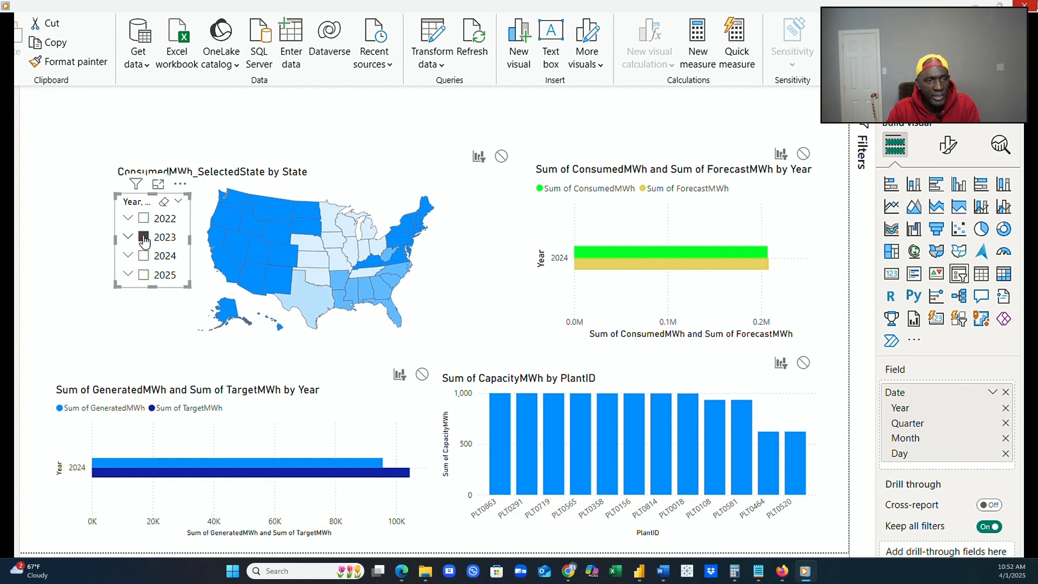
pyautogui.click(268, 335)
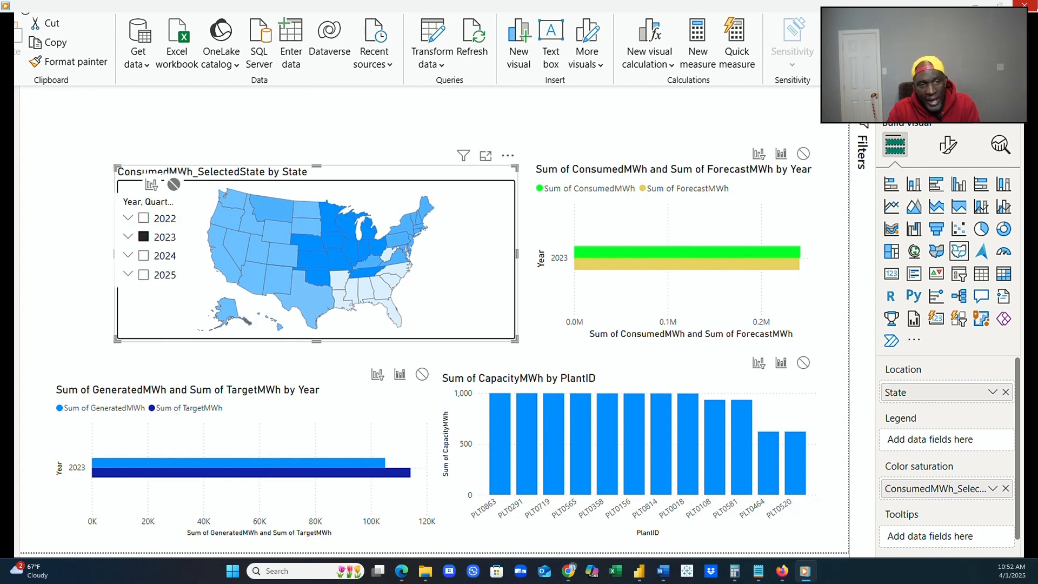
# Turn off the editing of interactions between the state map and the other visuals.
pyautogui.click(25, 10)
pyautogui.click(25, 10)
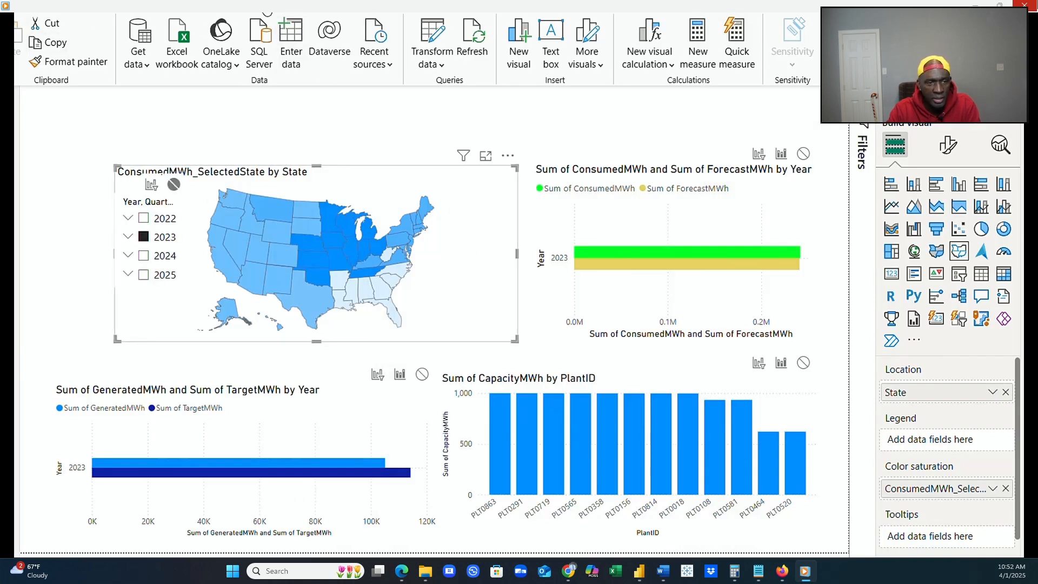
pyautogui.click(336, 10)
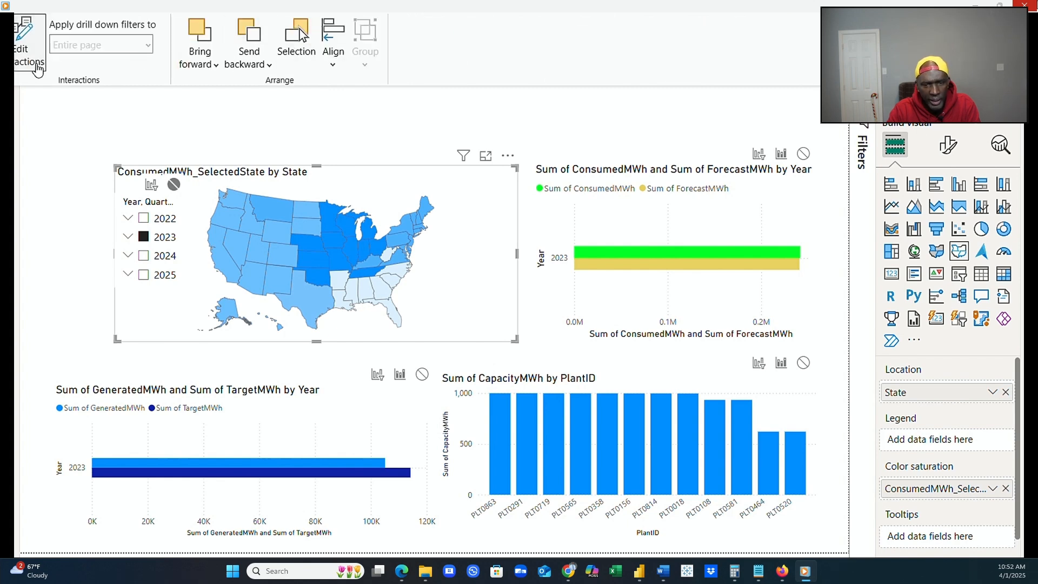
pyautogui.click(34, 56)
pyautogui.click(33, 56)
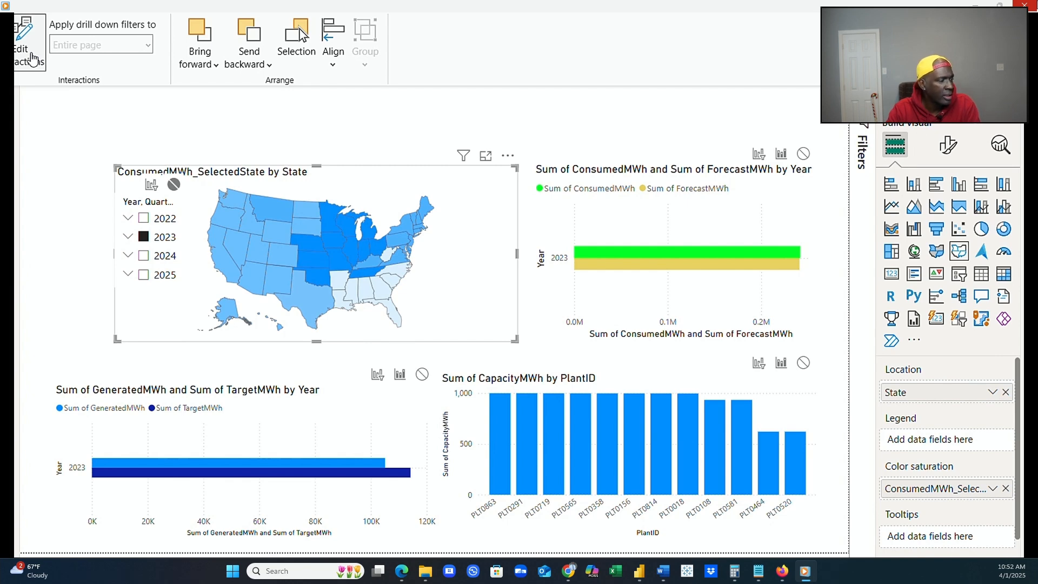
pyautogui.click(33, 56)
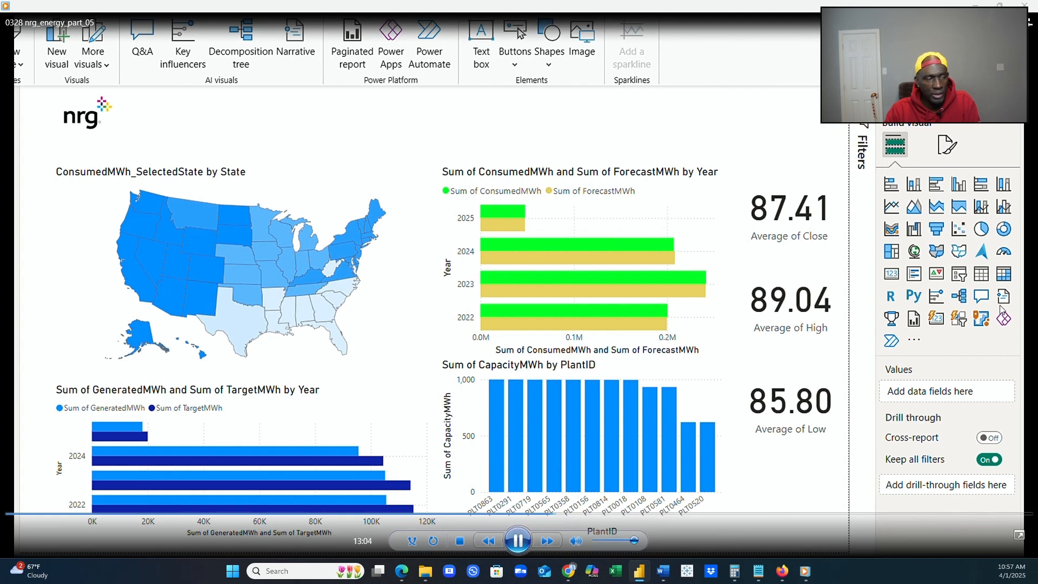
# Color the Sum of TargetMWh bars pink (#E669B9) in the GeneratedMWh and TargetMWh by Year chart.
pyautogui.moveTo(782, 571)
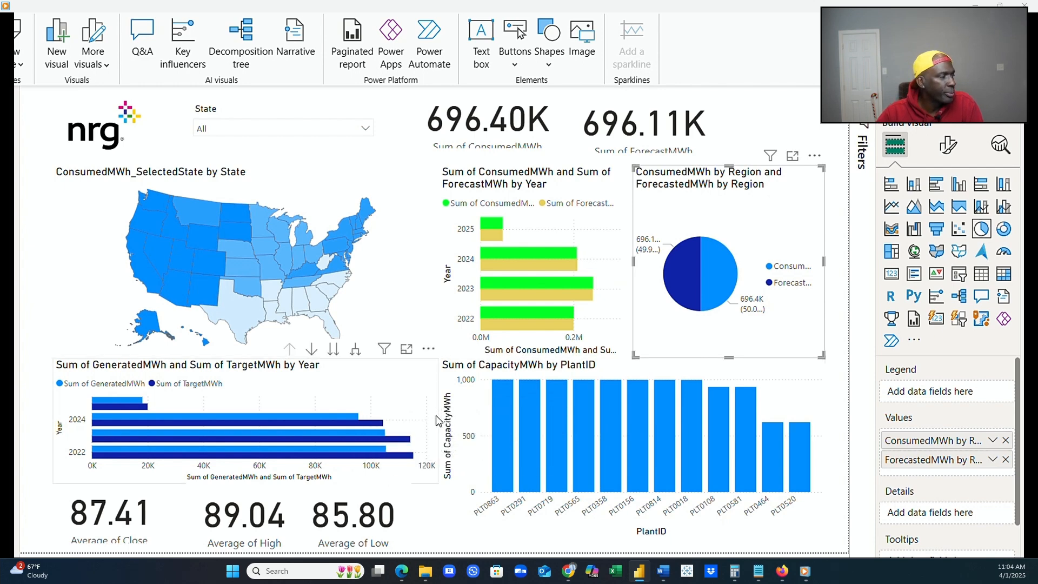
pyautogui.click(436, 418)
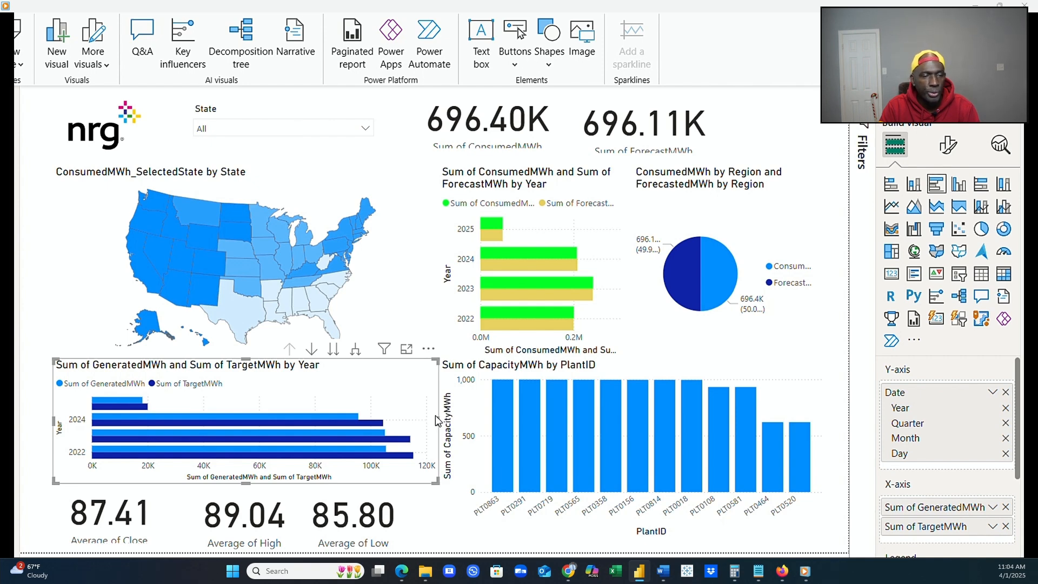
pyautogui.click(947, 147)
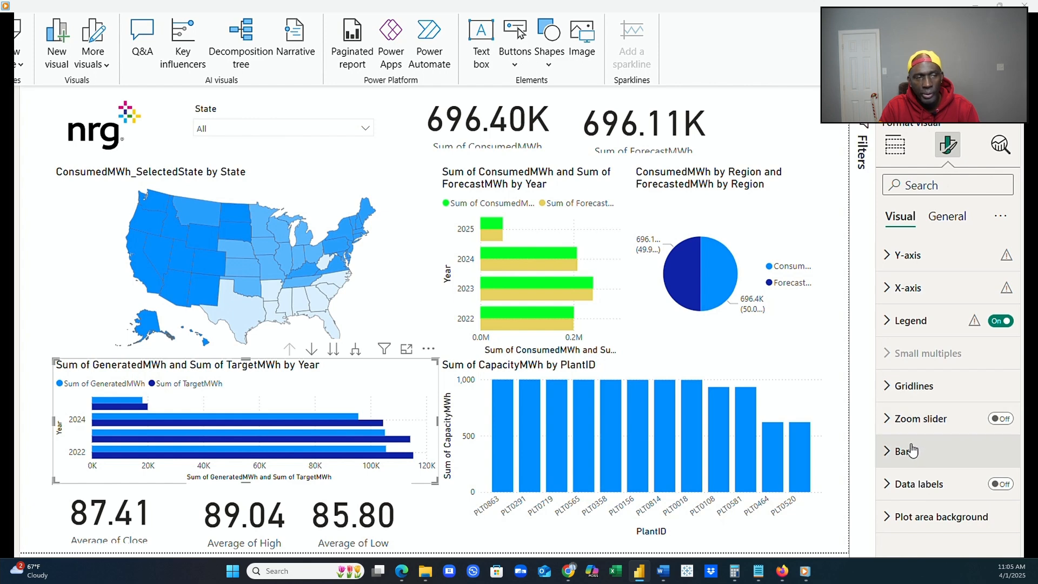
pyautogui.click(912, 450)
pyautogui.scroll(-5, 927, 459)
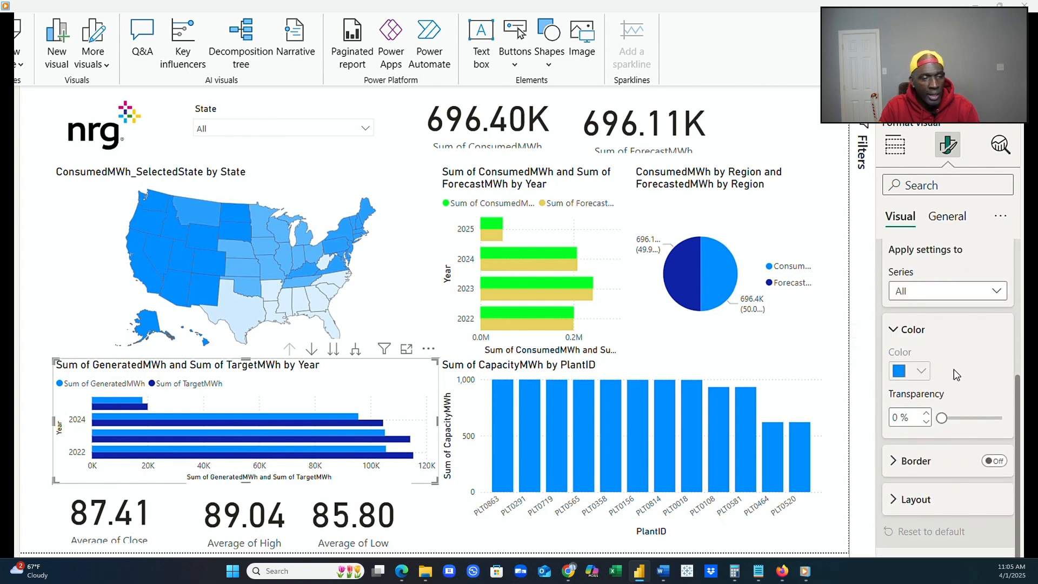
pyautogui.click(996, 292)
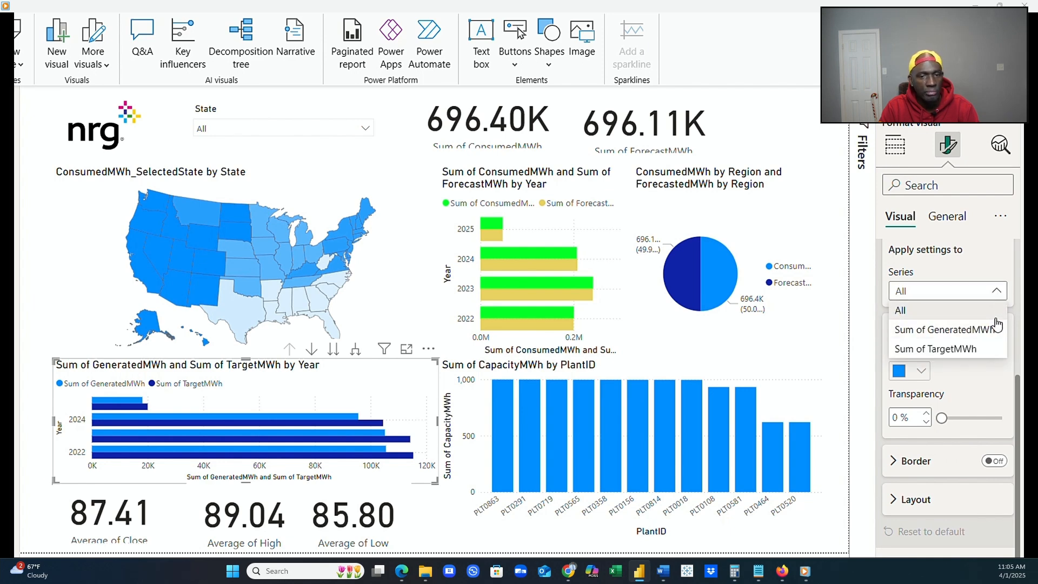
pyautogui.click(969, 349)
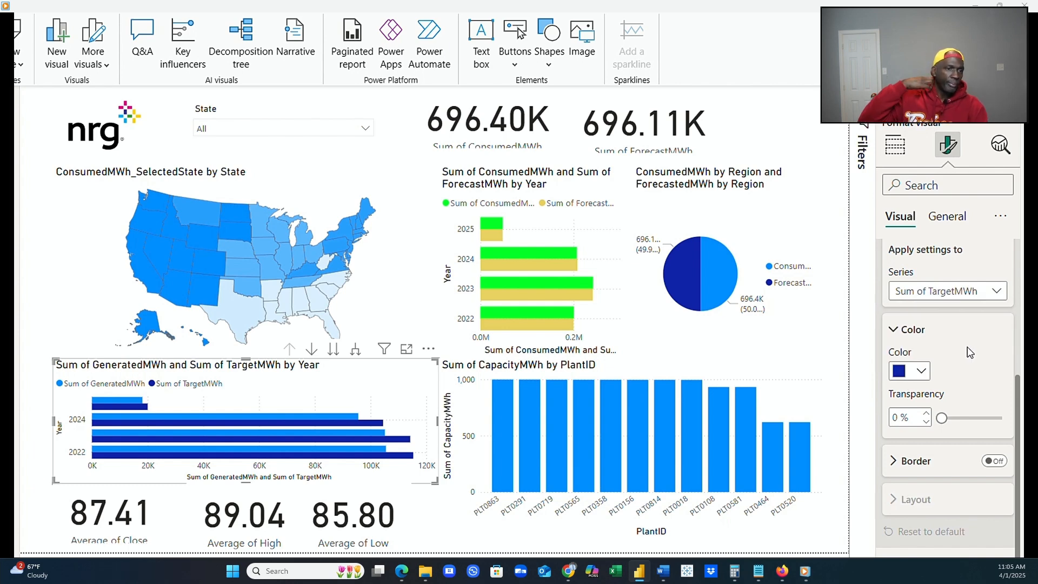
pyautogui.click(920, 370)
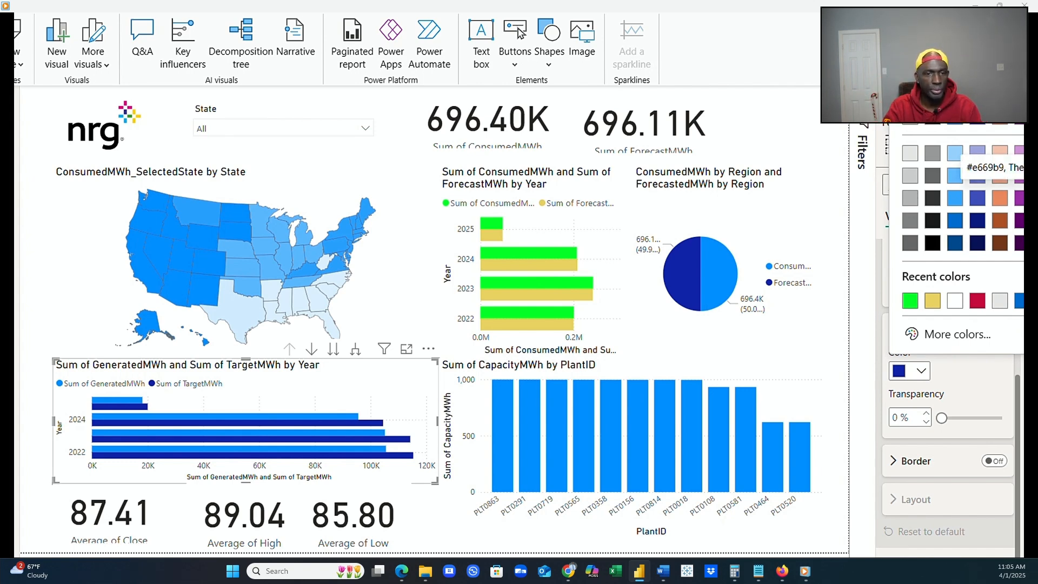
pyautogui.click(1037, 197)
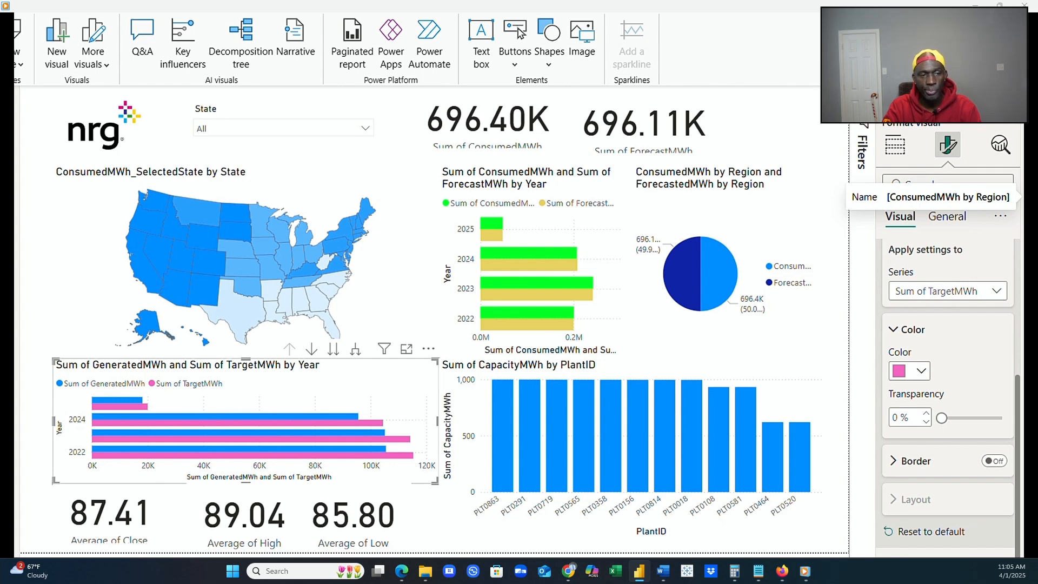
# Color the Sum of ConsumedMWh bars pink (#E669B9) in the ConsumedMWh and ForecastMWh by Year chart.
pyautogui.click(625, 333)
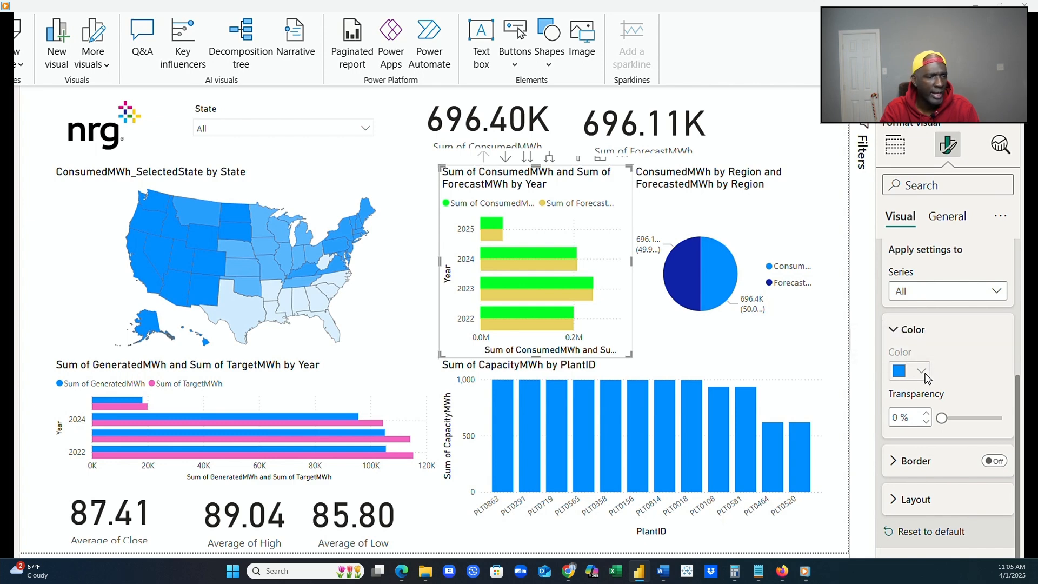
pyautogui.click(996, 292)
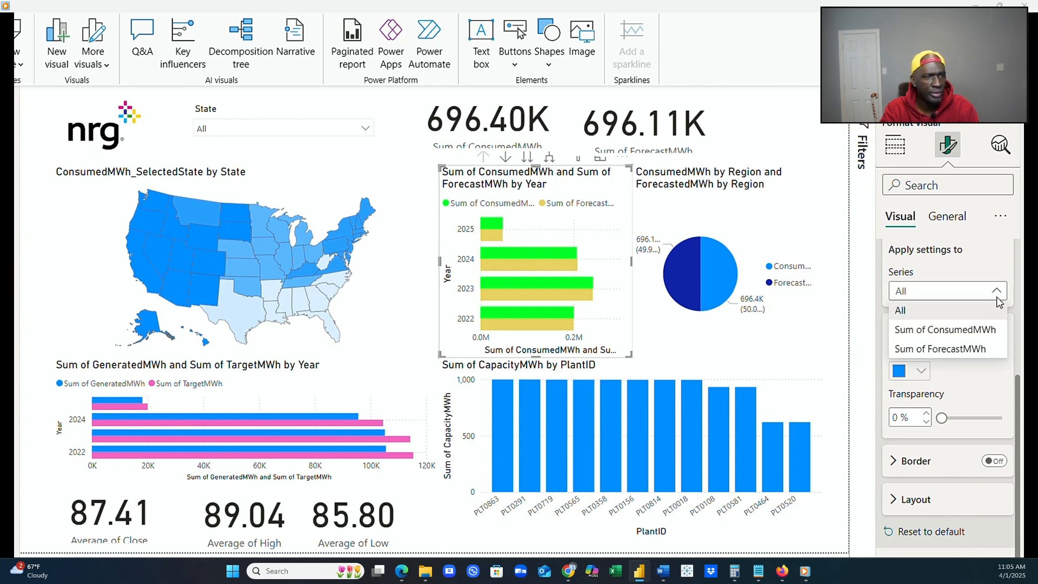
pyautogui.click(985, 329)
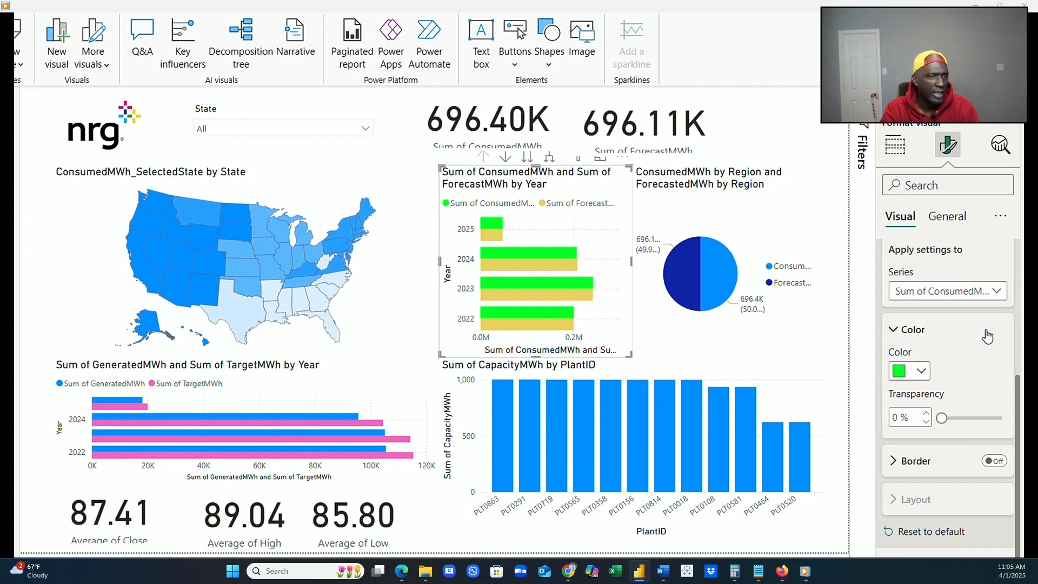
pyautogui.click(921, 370)
pyautogui.click(908, 301)
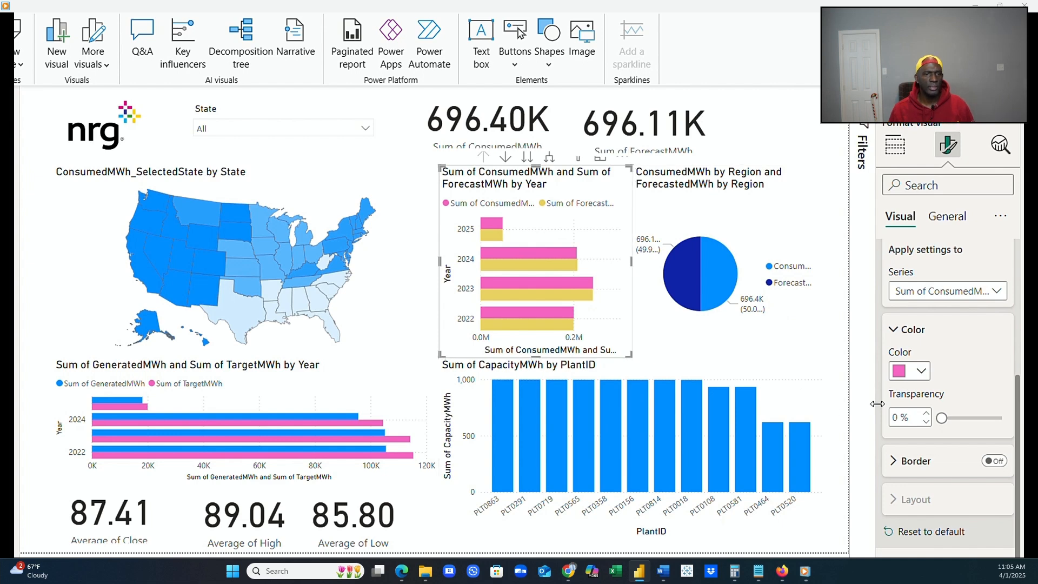
# Change the Sum of ConsumedMWh bars to a custom bright yellow (#FAFA33).
pyautogui.click(924, 372)
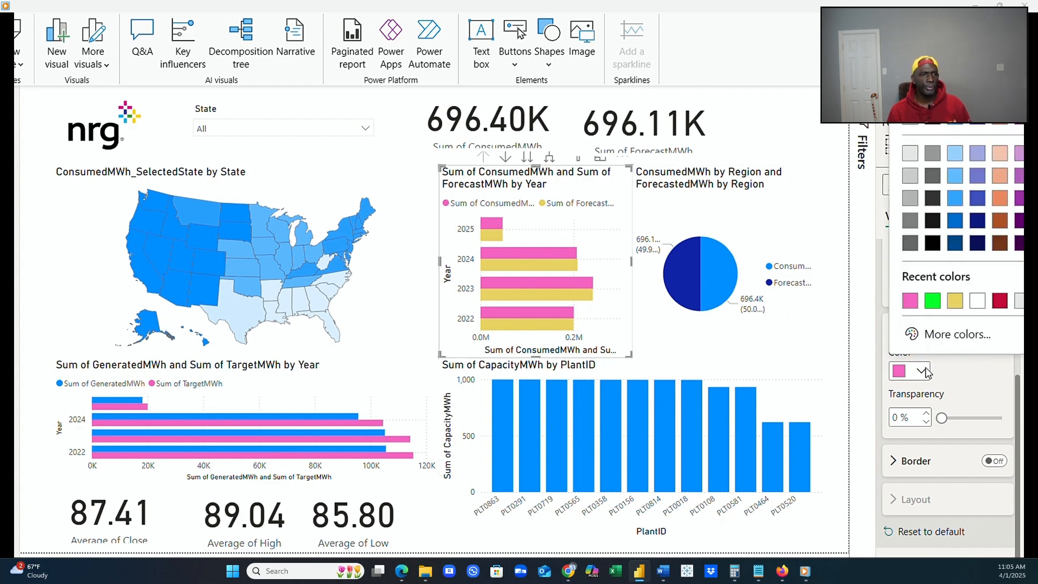
pyautogui.click(952, 337)
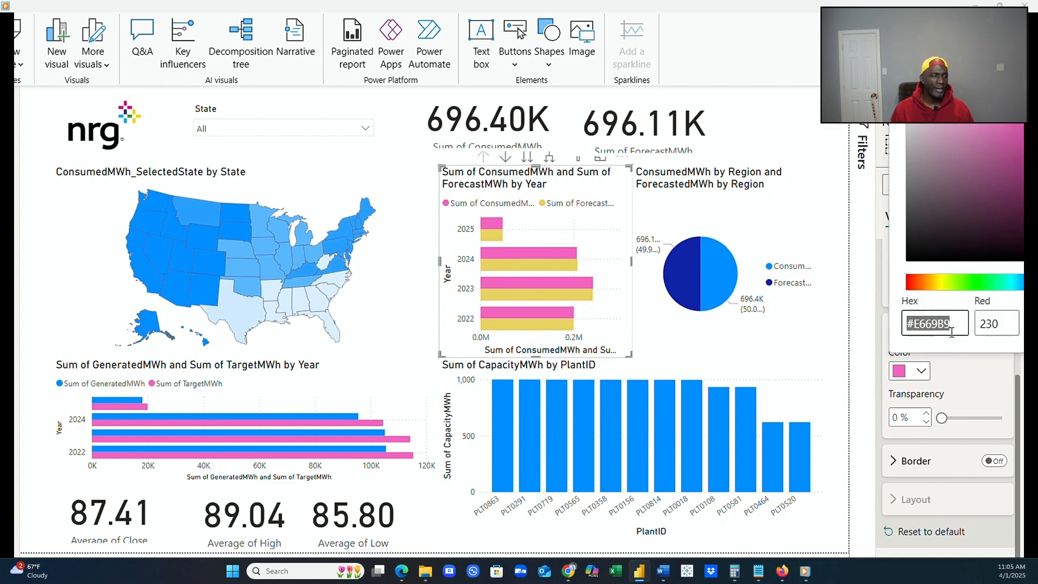
pyautogui.click(941, 290)
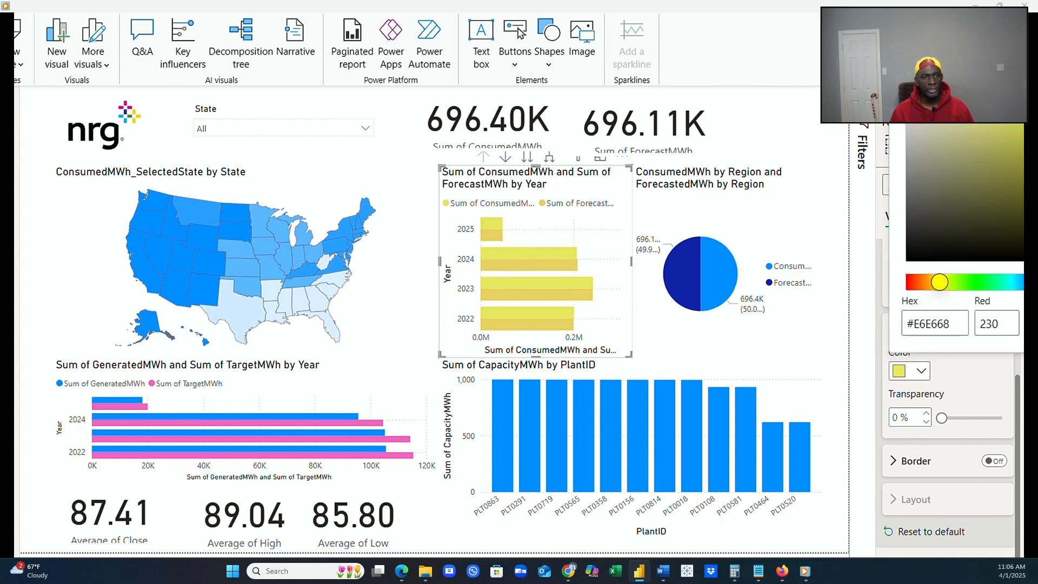
pyautogui.click(1033, 91)
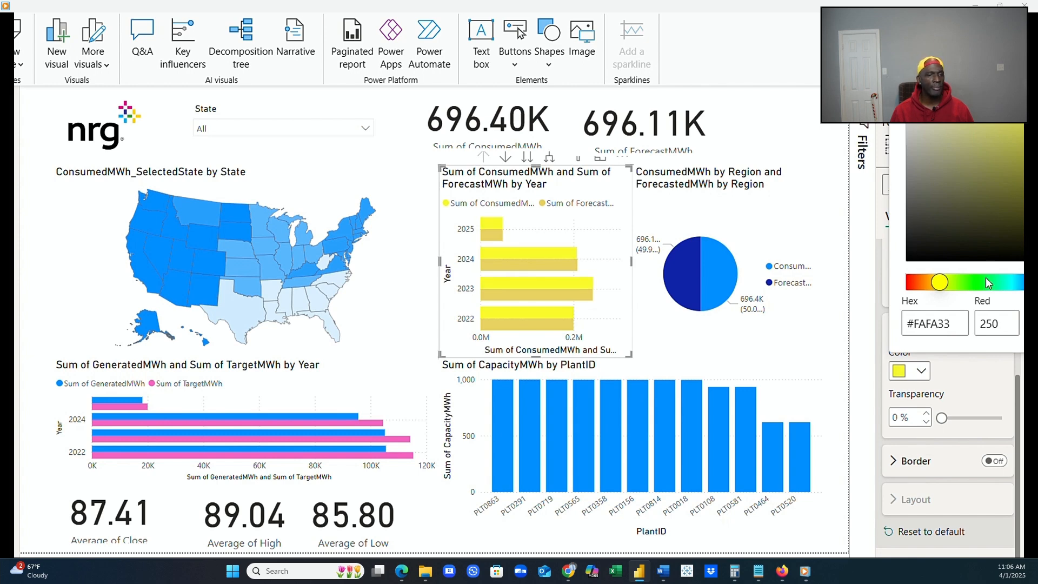
pyautogui.click(962, 383)
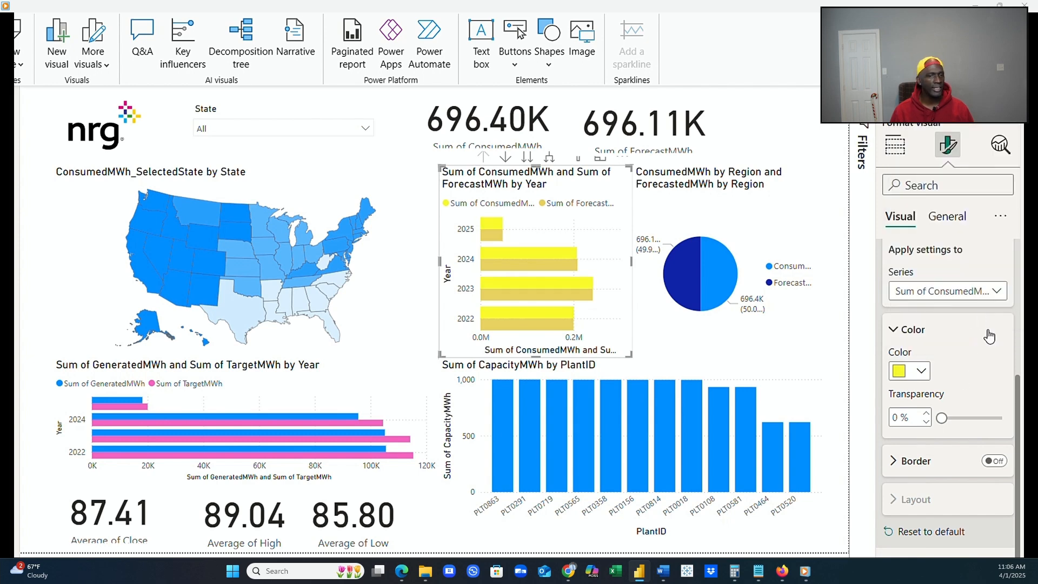
# Recolor the Sum of ForecastMWh bars in the same chart with a recently used color.
pyautogui.click(982, 335)
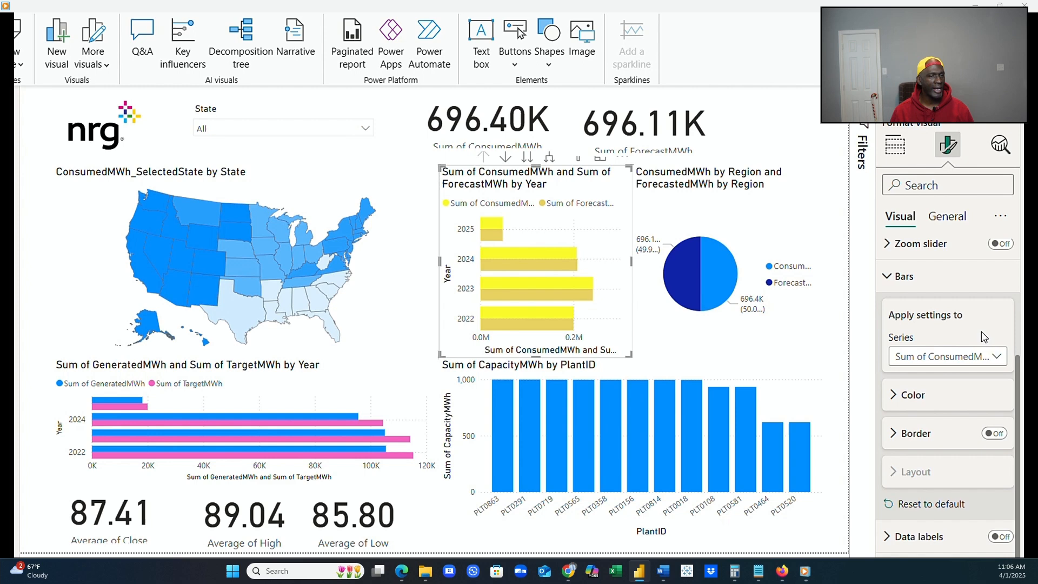
pyautogui.click(993, 361)
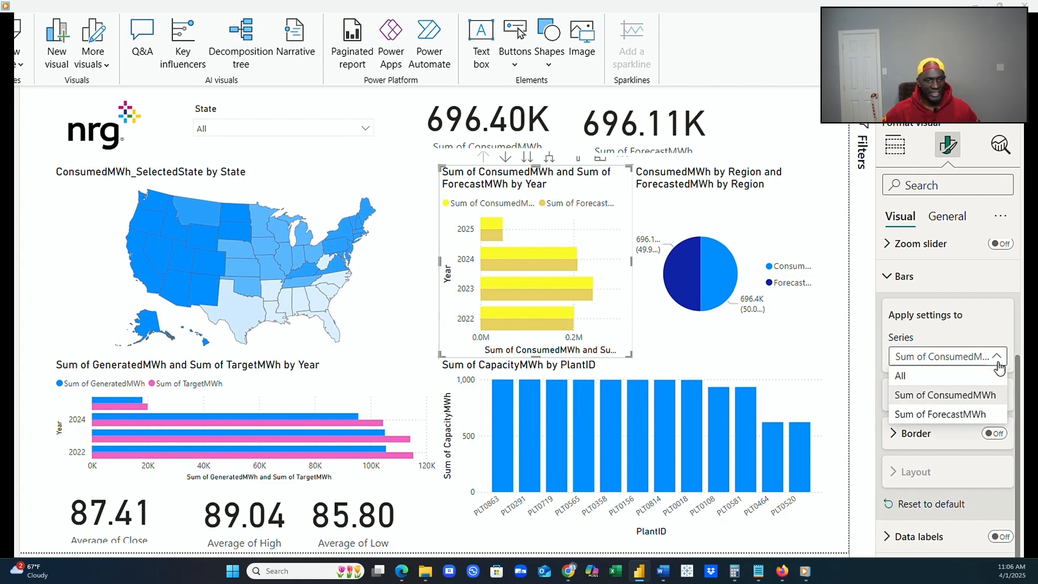
pyautogui.click(969, 414)
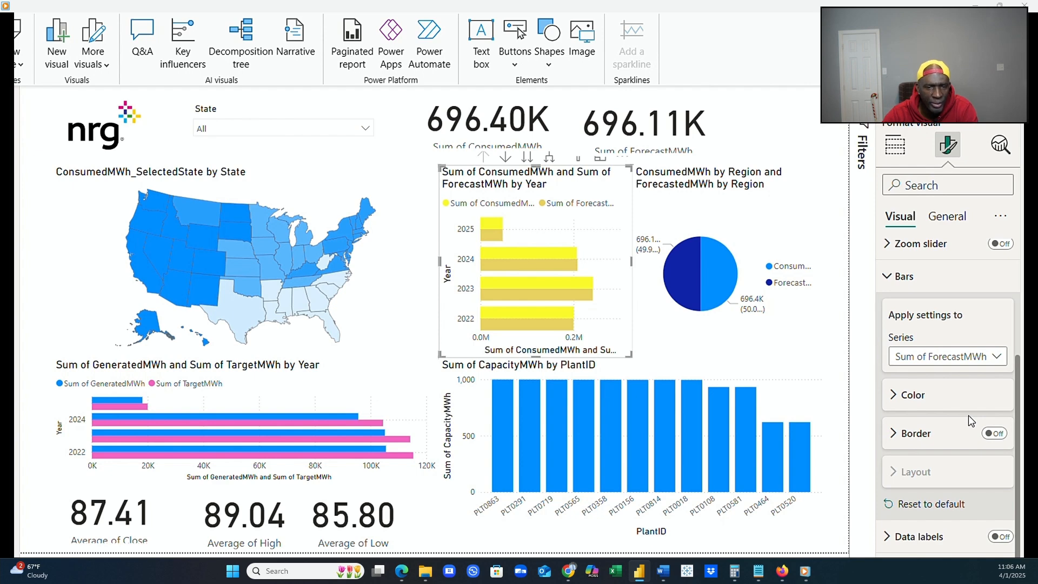
pyautogui.click(896, 399)
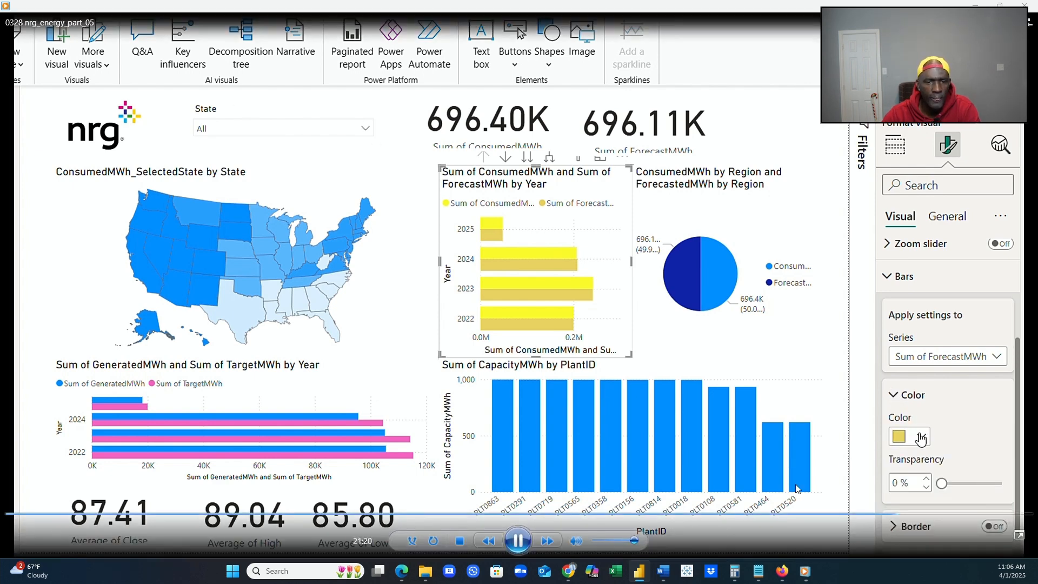
pyautogui.click(921, 436)
pyautogui.click(933, 366)
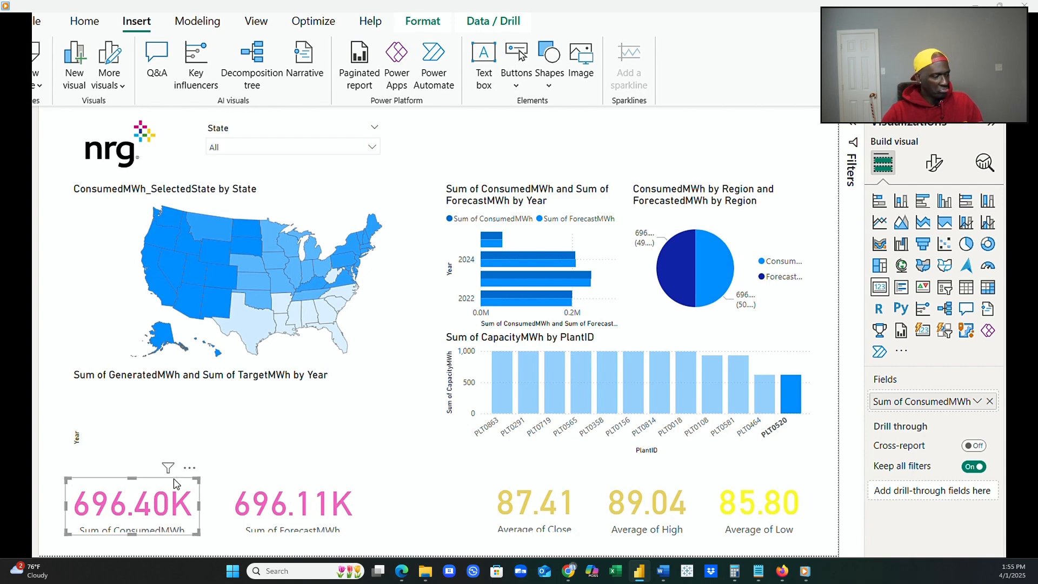
# Place a copy of the State slicer above the ConsumedMWh and ForecastMWh by Year chart and remove the copy's State field.
pyautogui.click(272, 130)
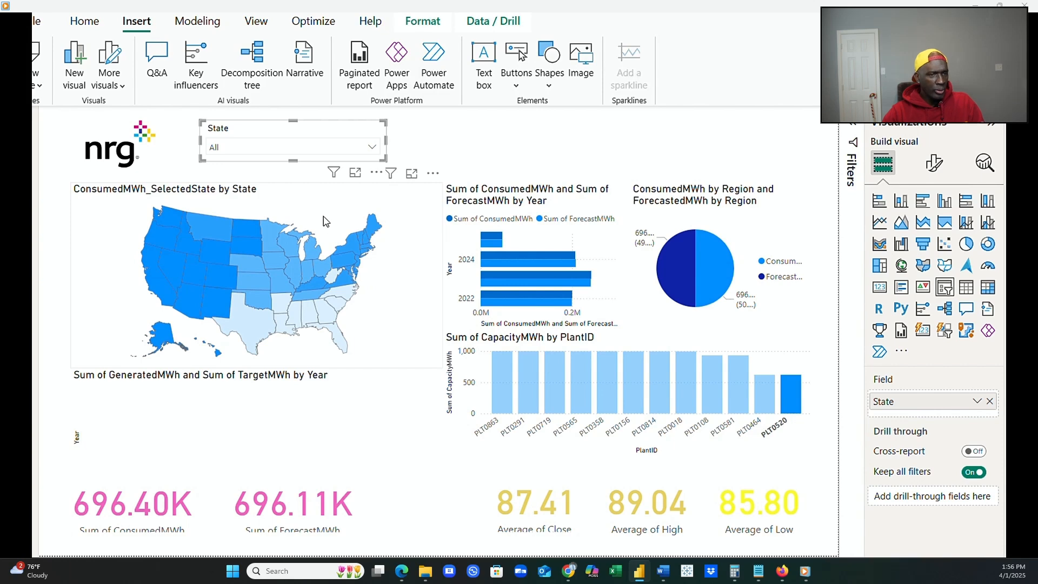
pyautogui.click(453, 145)
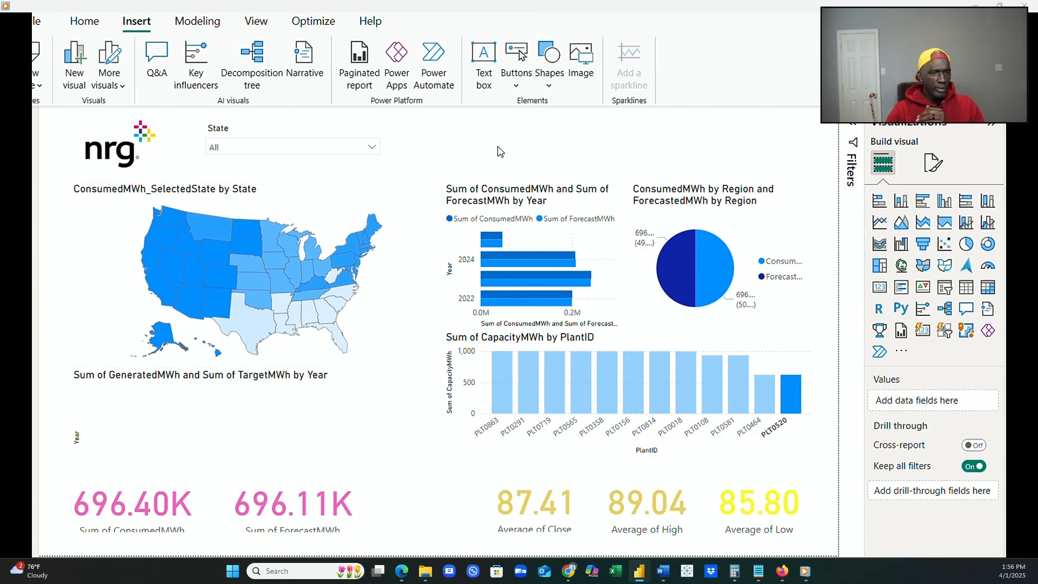
pyautogui.click(322, 137)
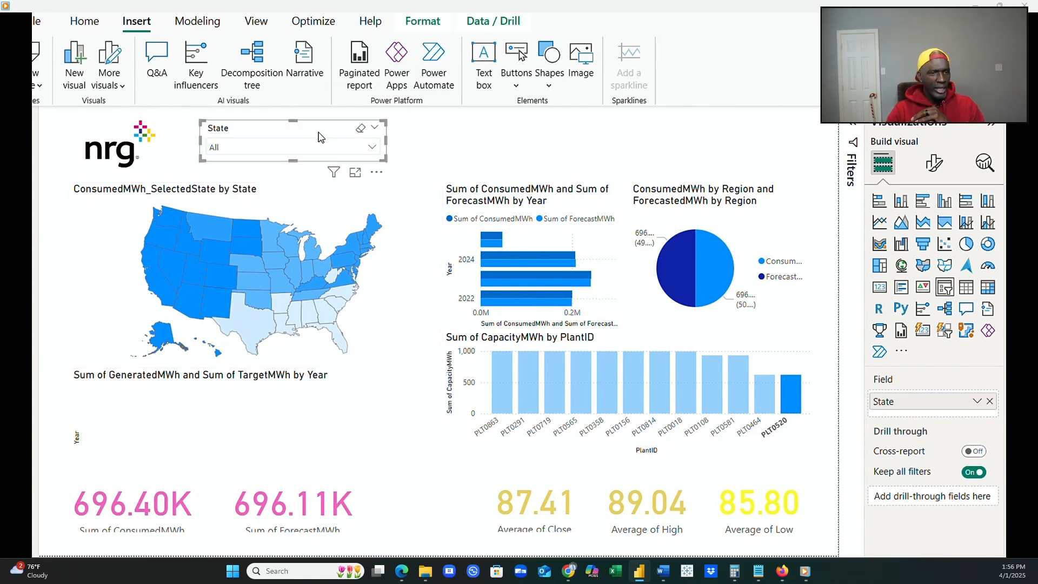
pyautogui.click(402, 157)
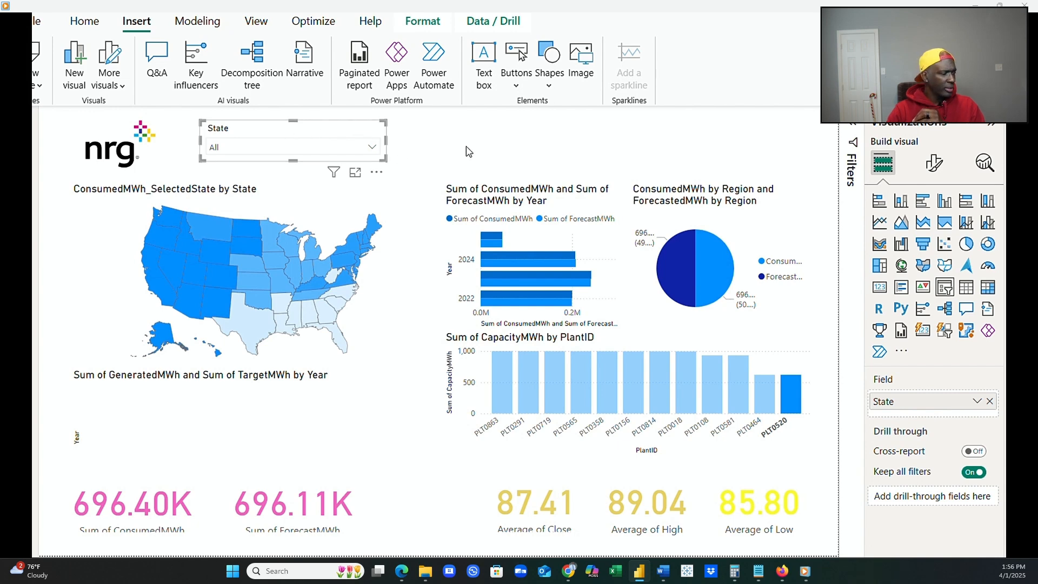
pyautogui.click(384, 138)
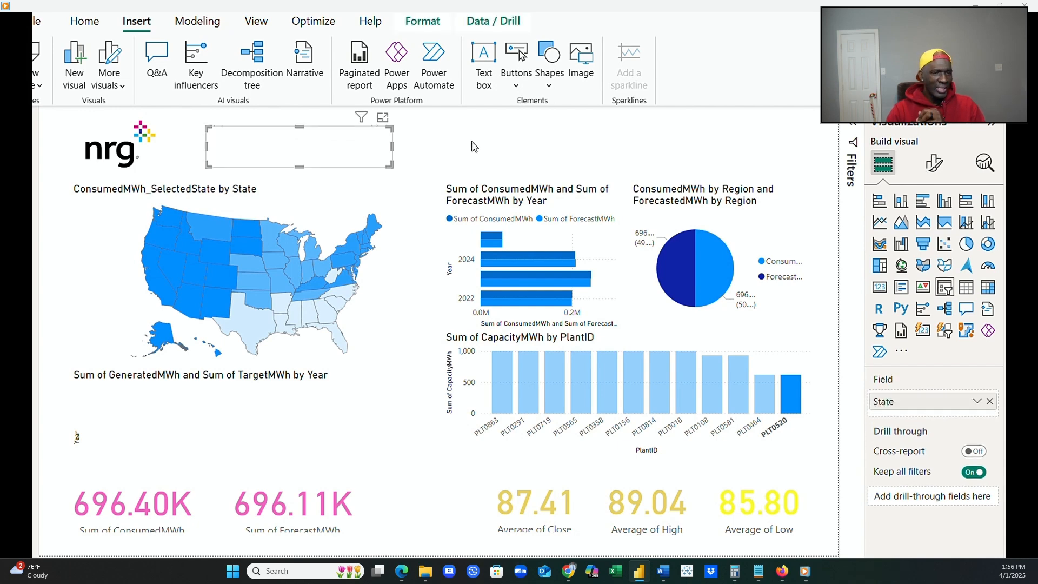
pyautogui.moveTo(307, 139); pyautogui.dragTo(528, 137)
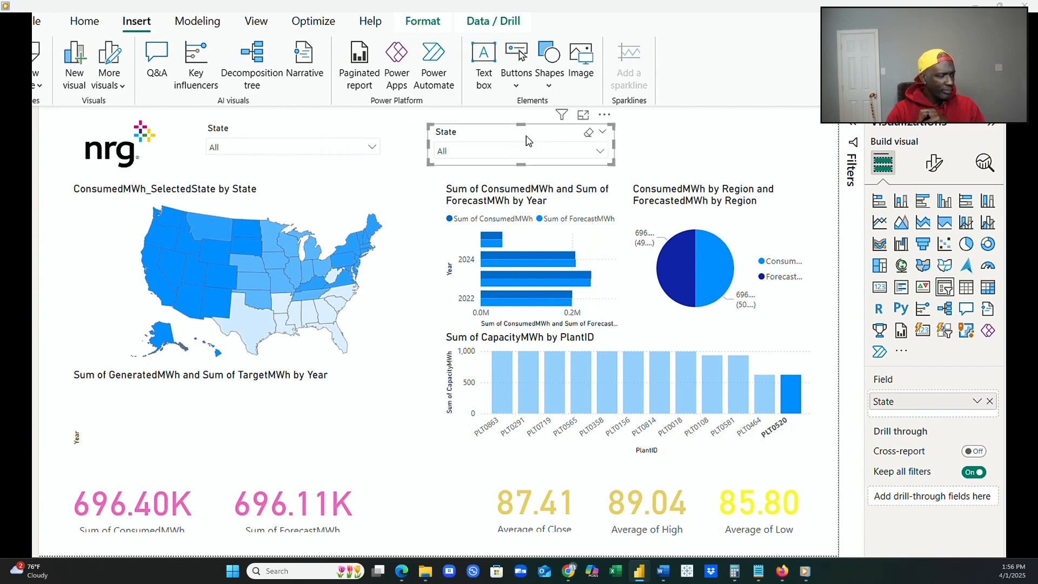
pyautogui.click(990, 403)
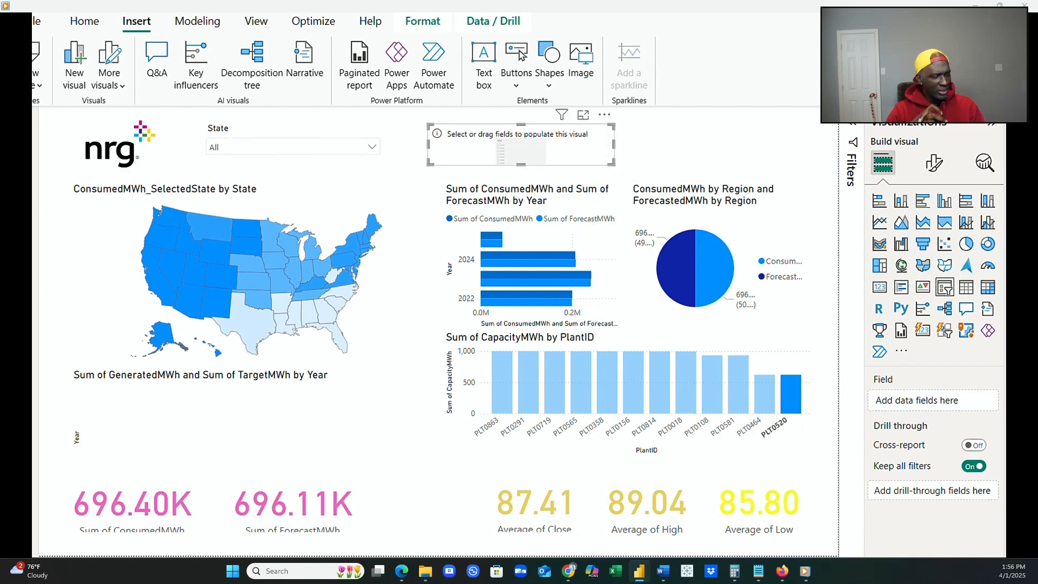
# Add the Region field to the empty slicer and filter the report by Southeast.
pyautogui.moveTo(1033, 373); pyautogui.dragTo(945, 402)
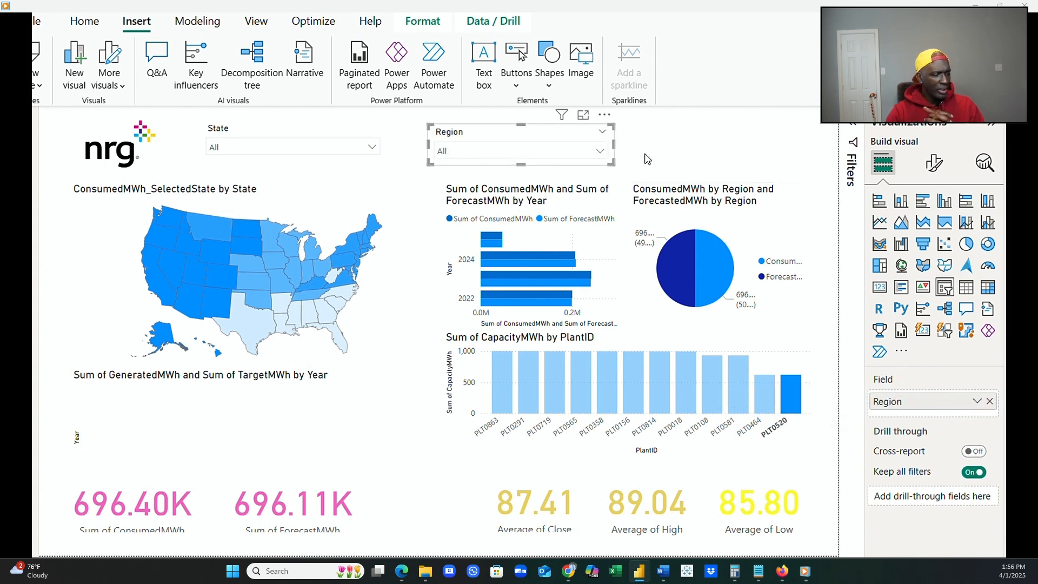
pyautogui.click(599, 151)
pyautogui.click(481, 206)
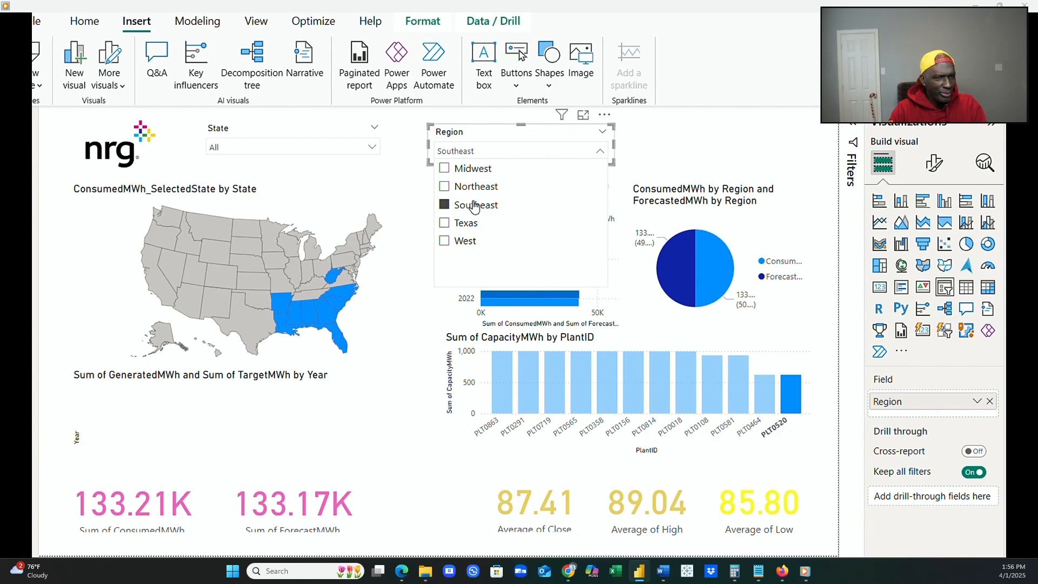
# Test the Region slicer by filtering the report by Midwest, Northeast, Southeast, Texas and West in turn.
pyautogui.click(444, 169)
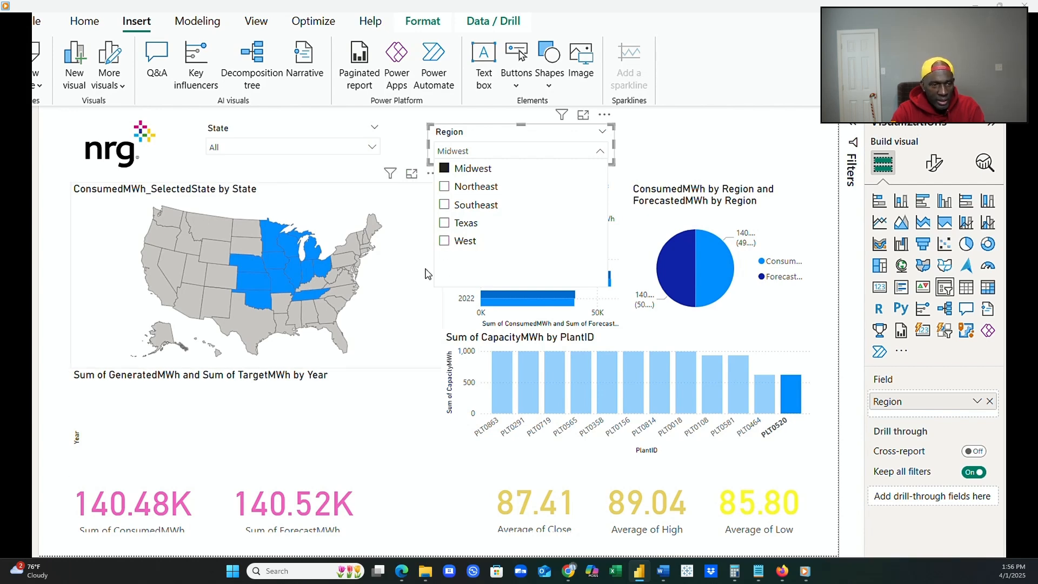
pyautogui.click(444, 187)
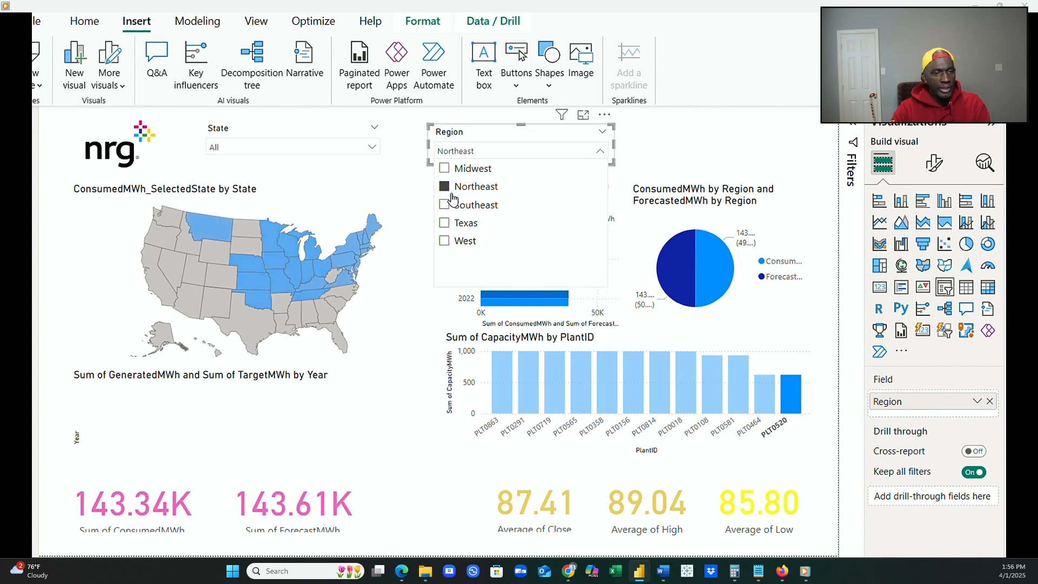
pyautogui.click(445, 205)
pyautogui.click(444, 223)
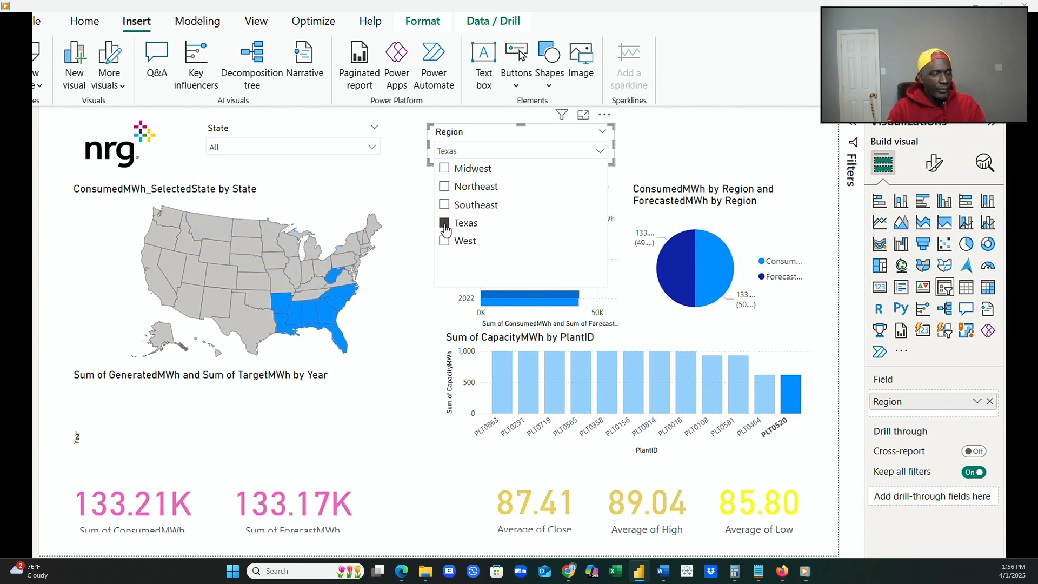
pyautogui.click(444, 241)
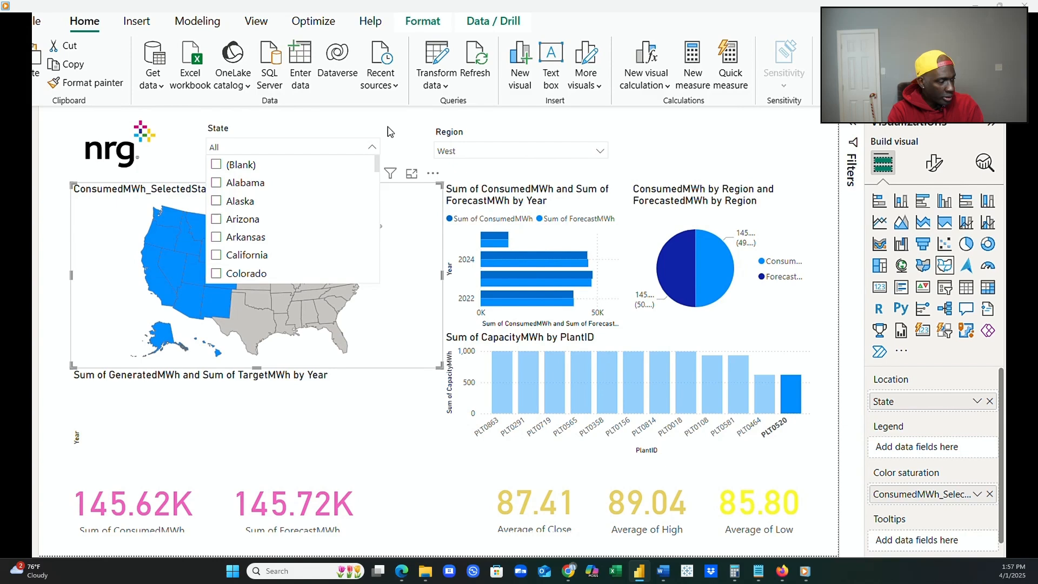
# Test the State slicer with Alabama, Alaska and Arizona, and clear its selection.
pyautogui.click(217, 183)
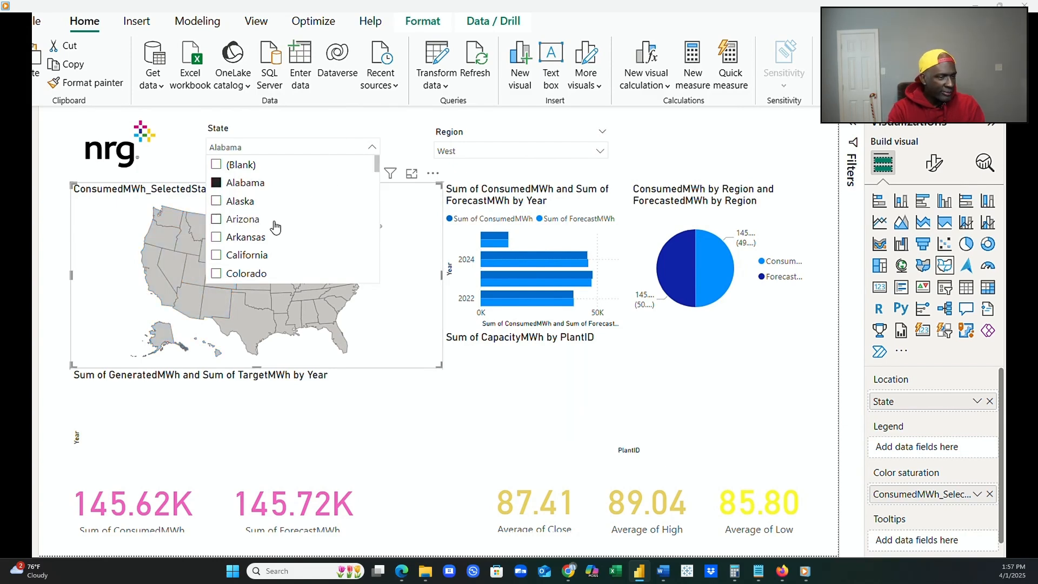
pyautogui.click(223, 203)
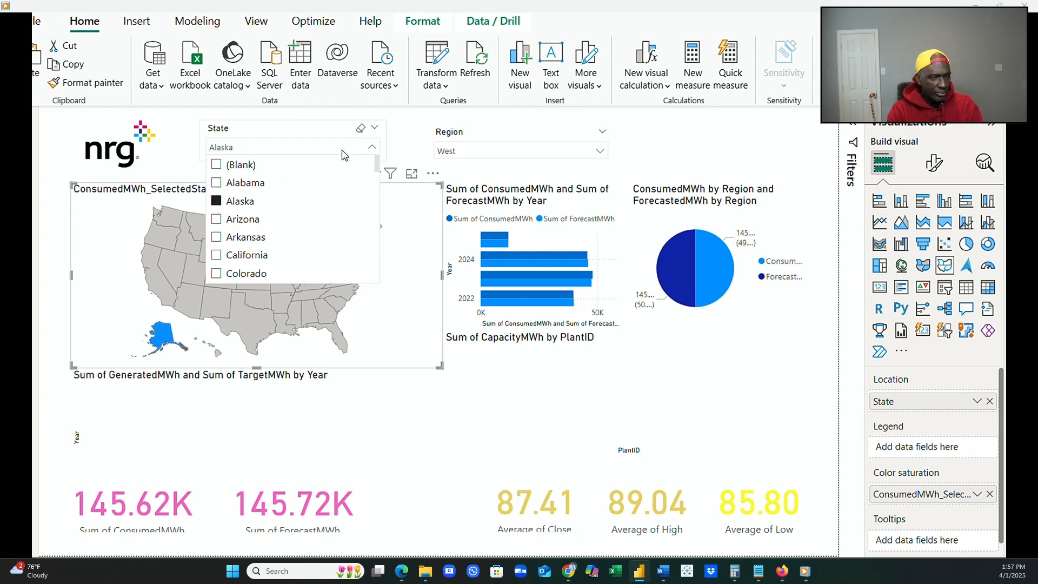
pyautogui.click(217, 222)
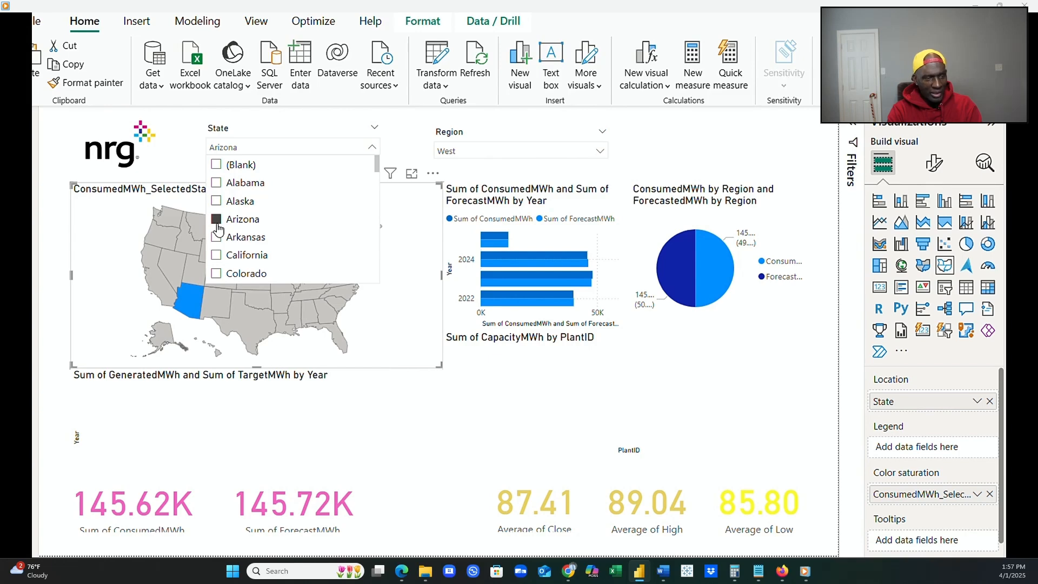
pyautogui.click(217, 221)
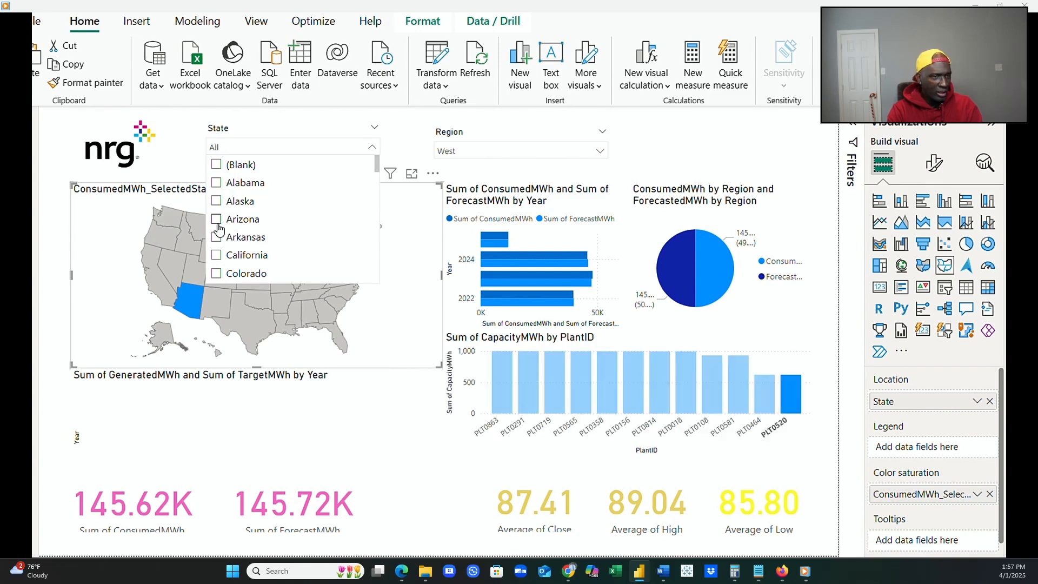
pyautogui.click(414, 164)
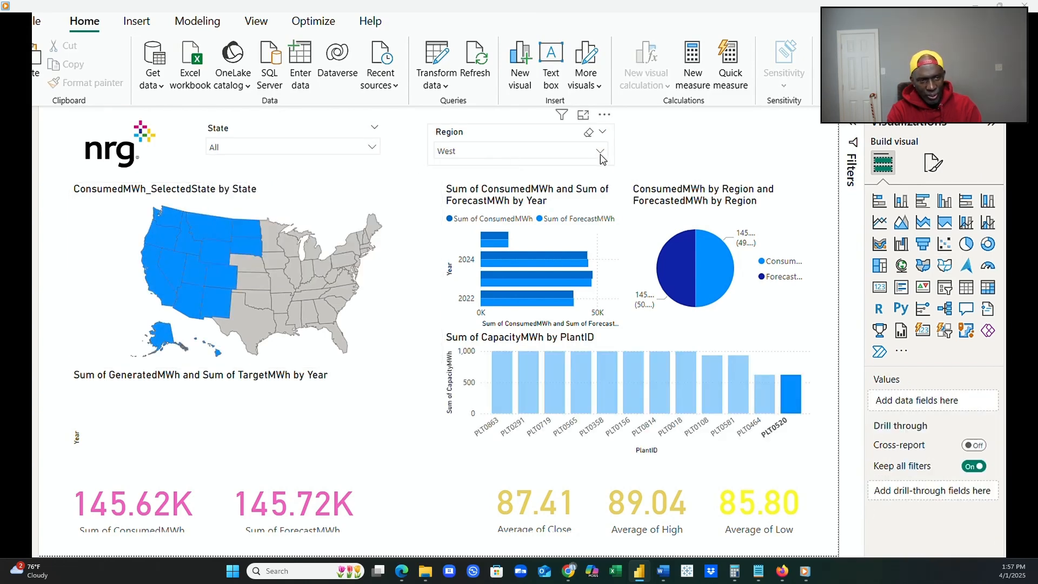
# Switch the Region slicer between Midwest, Northeast and Southeast, ending with Texas and West, to compare the highlighted states on the map.
pyautogui.click(600, 153)
pyautogui.click(444, 170)
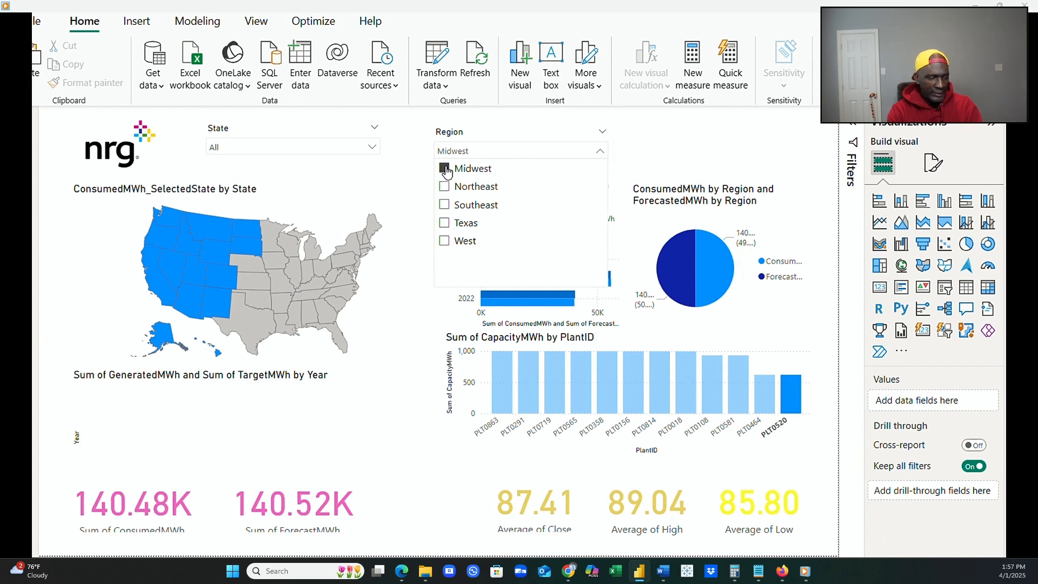
pyautogui.click(445, 188)
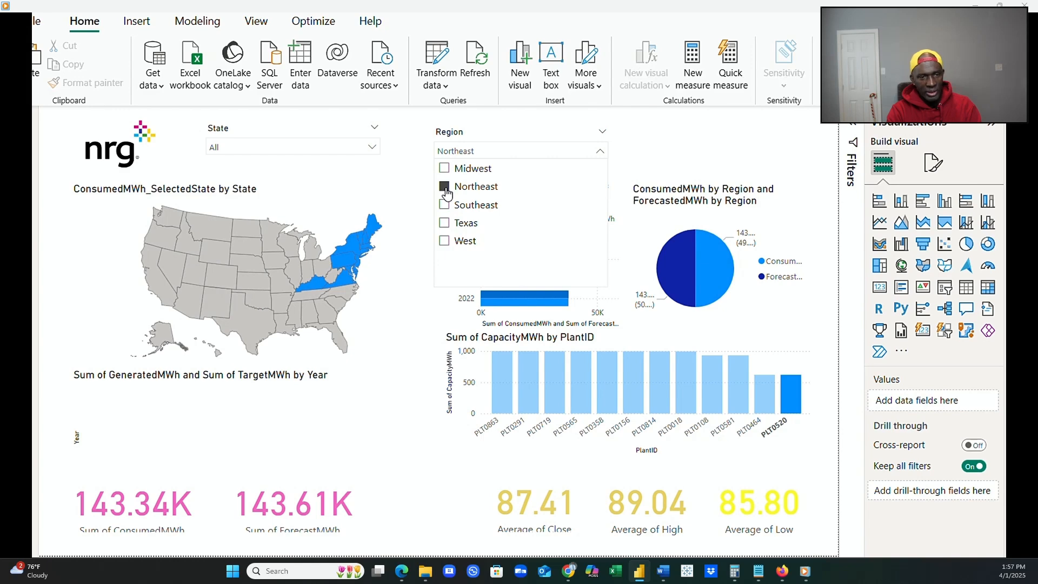
pyautogui.click(444, 205)
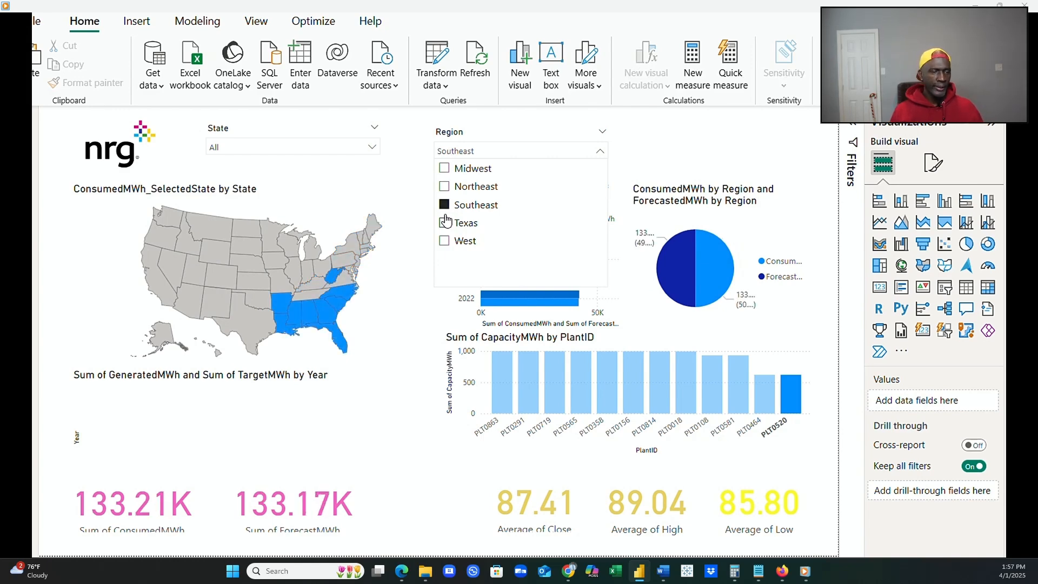
pyautogui.click(446, 187)
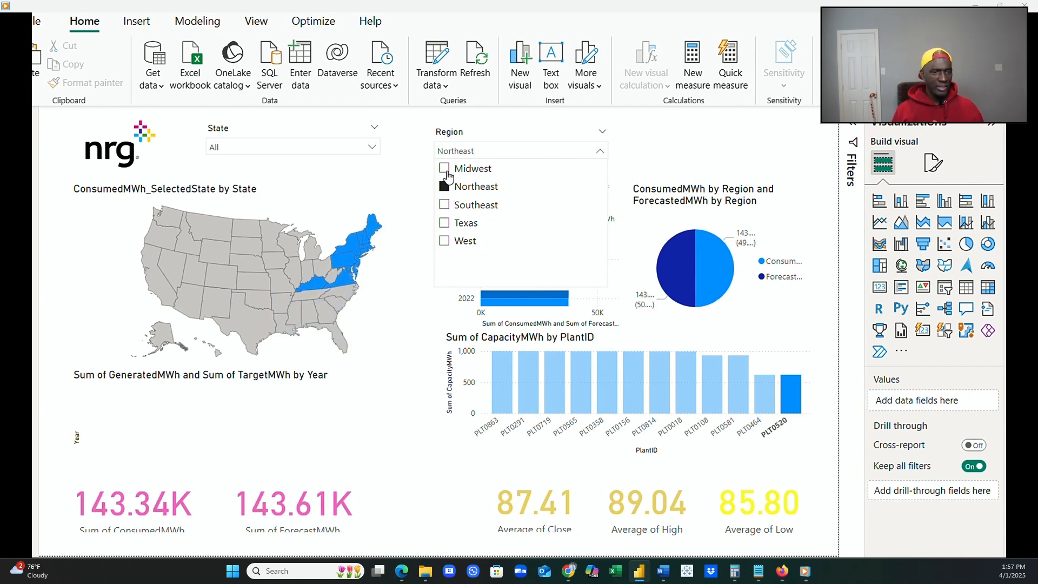
pyautogui.click(445, 169)
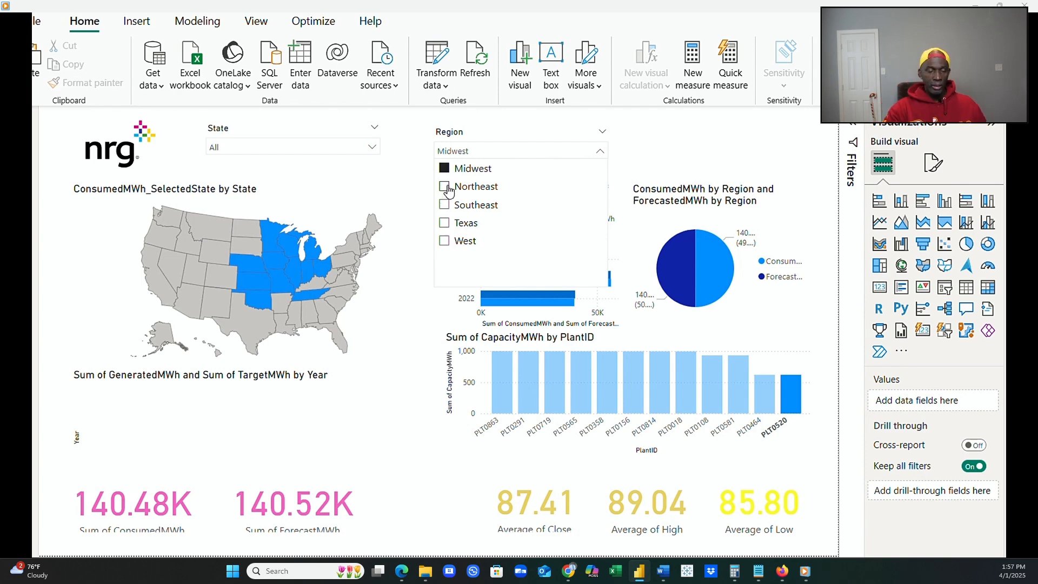
pyautogui.click(446, 187)
pyautogui.click(446, 207)
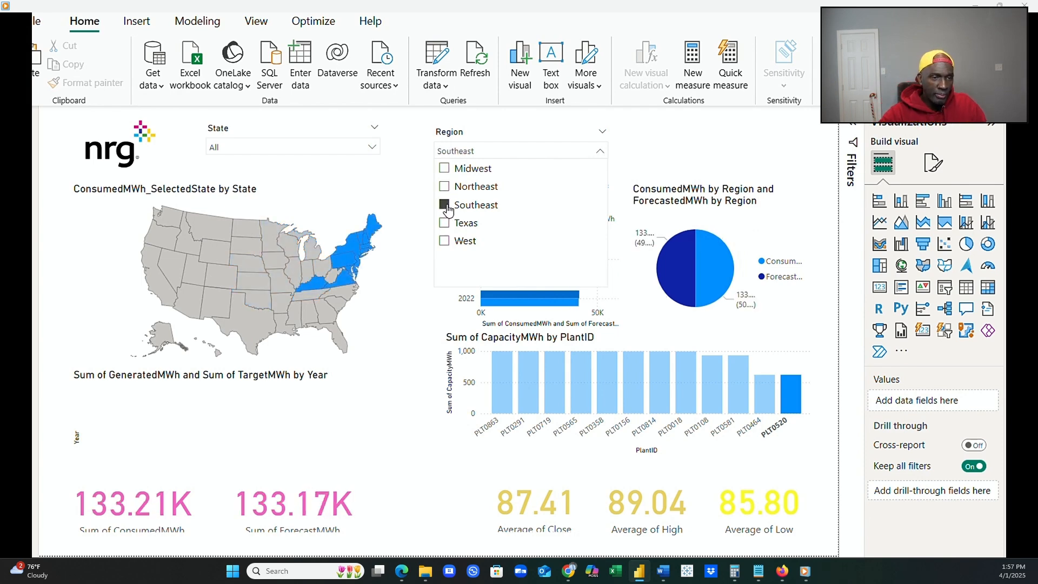
pyautogui.click(444, 223)
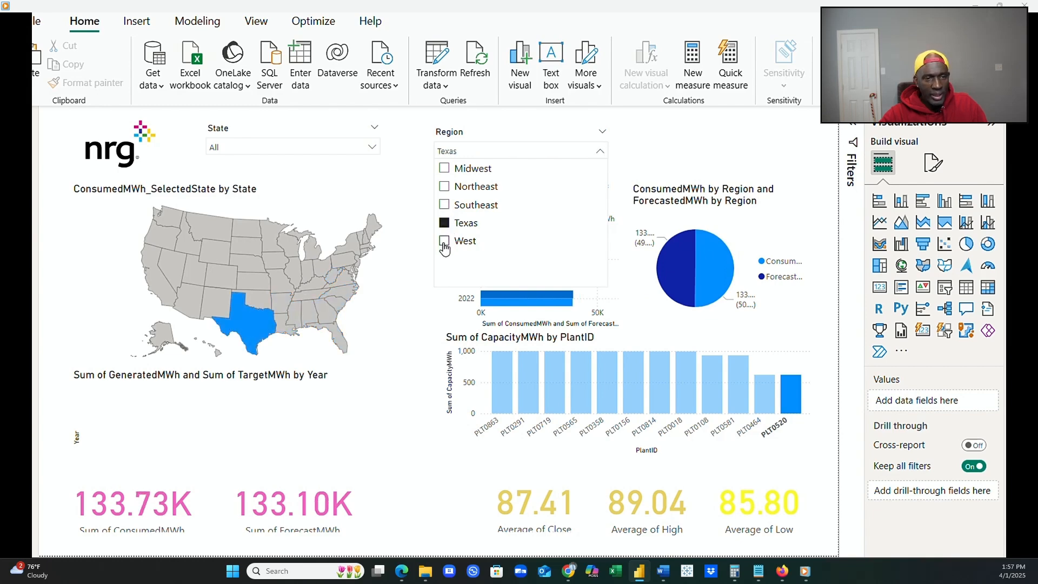
pyautogui.click(444, 244)
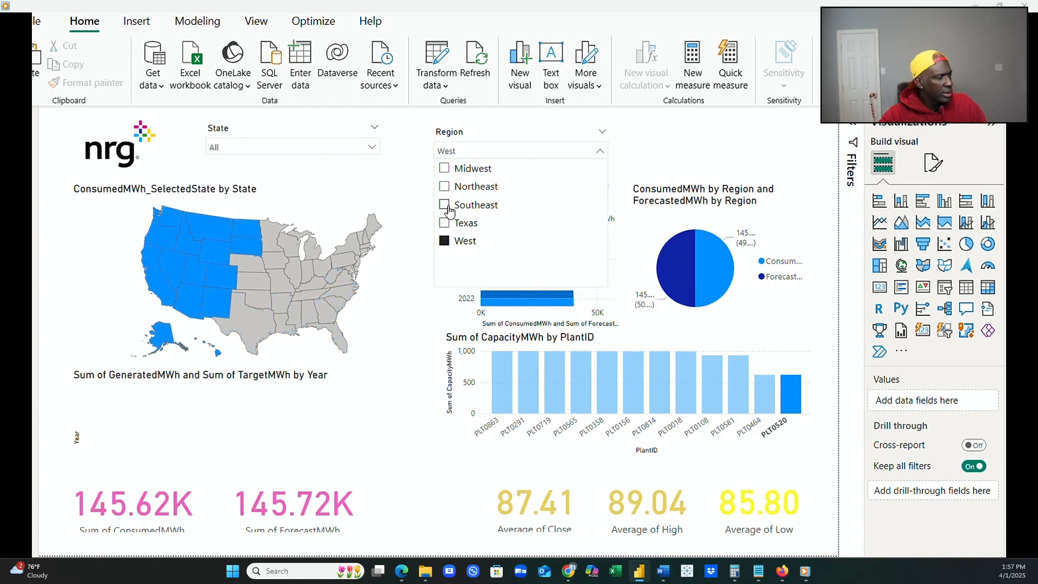
# Run the Region slicer through all five regions again from Midwest to West, and clear the region selection.
pyautogui.click(446, 170)
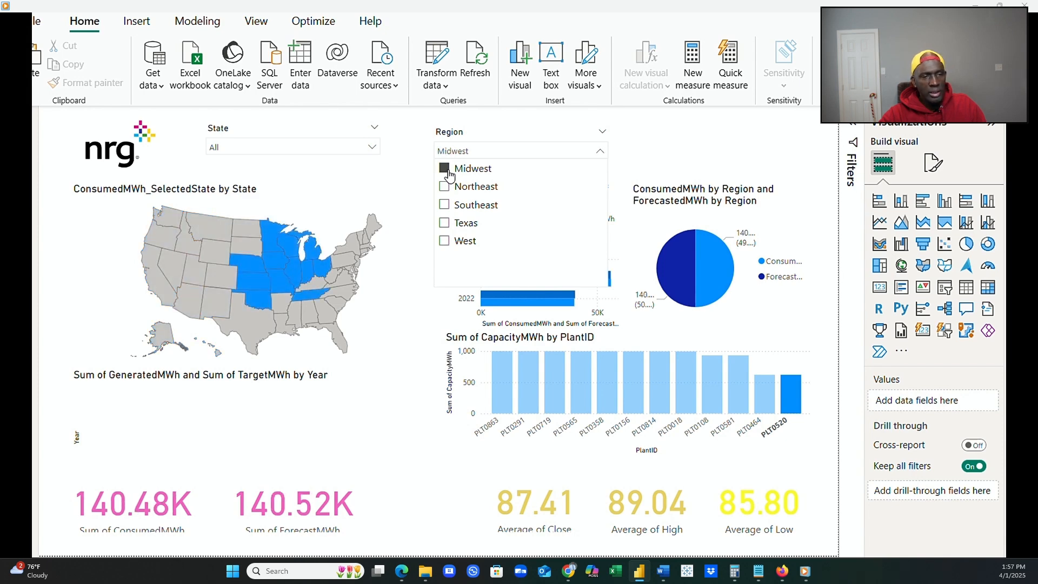
pyautogui.click(443, 187)
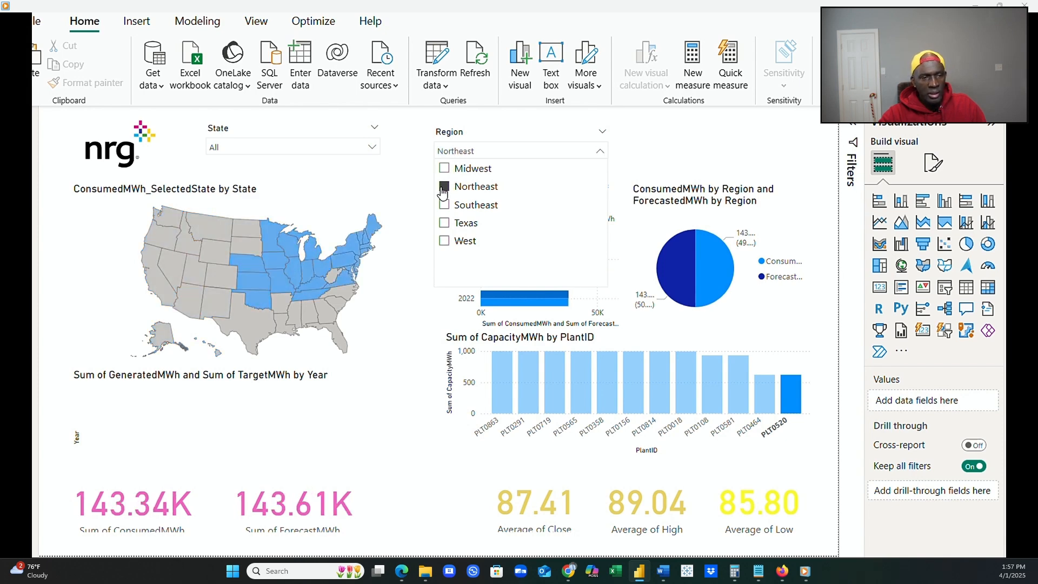
pyautogui.click(444, 206)
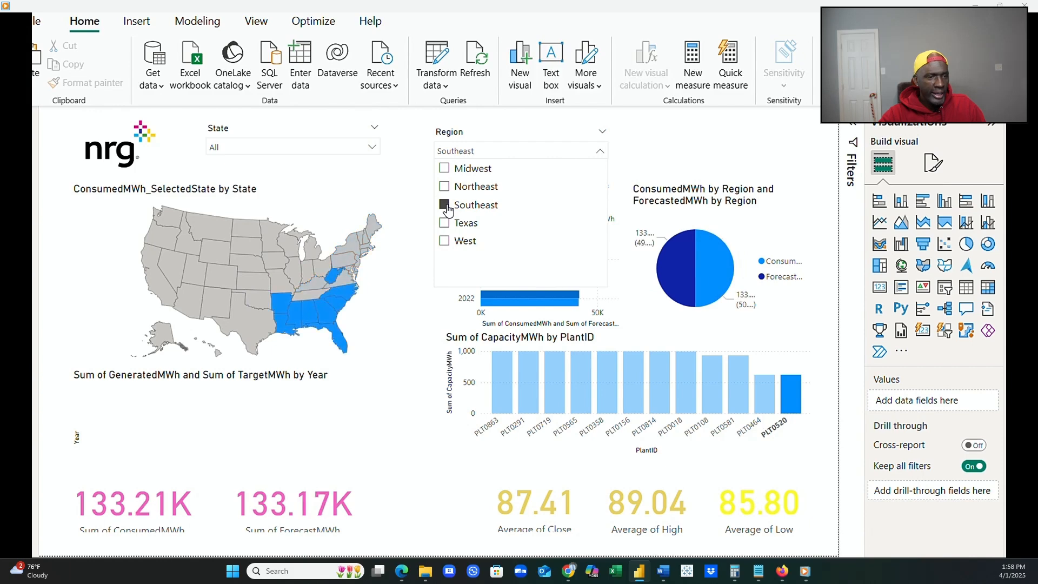
pyautogui.click(444, 223)
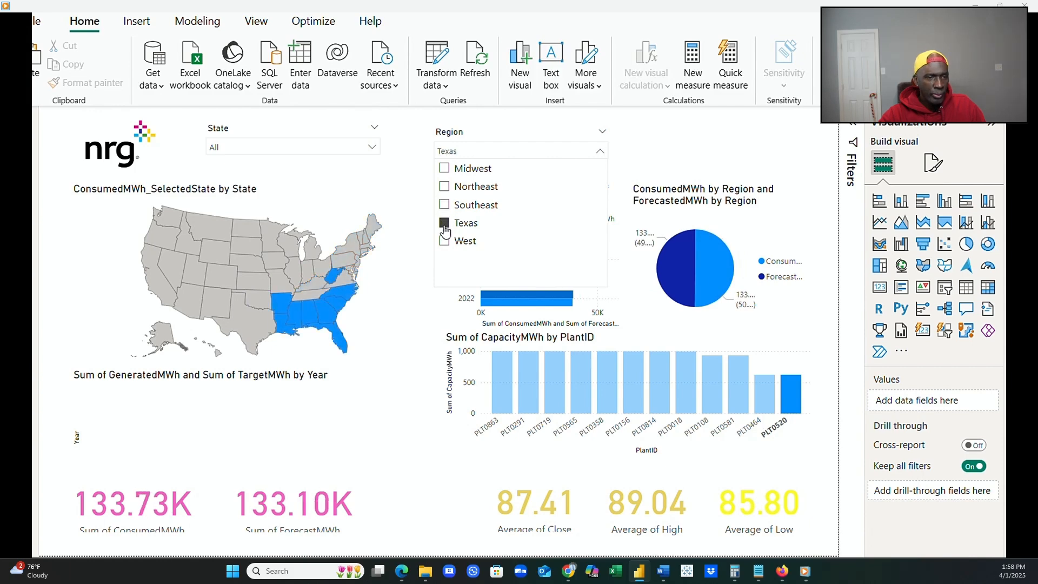
pyautogui.click(445, 241)
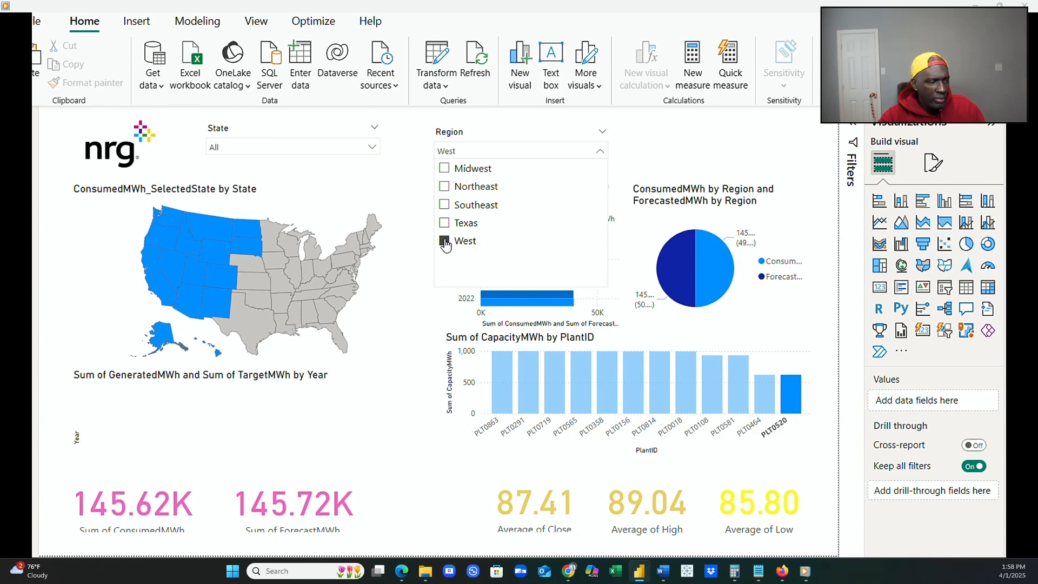
pyautogui.click(445, 242)
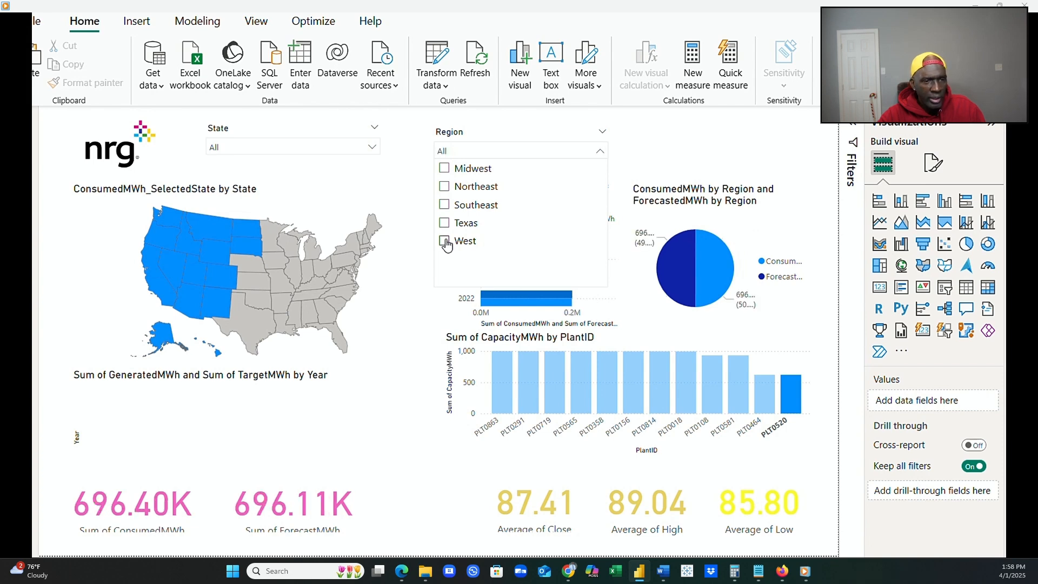
pyautogui.click(408, 293)
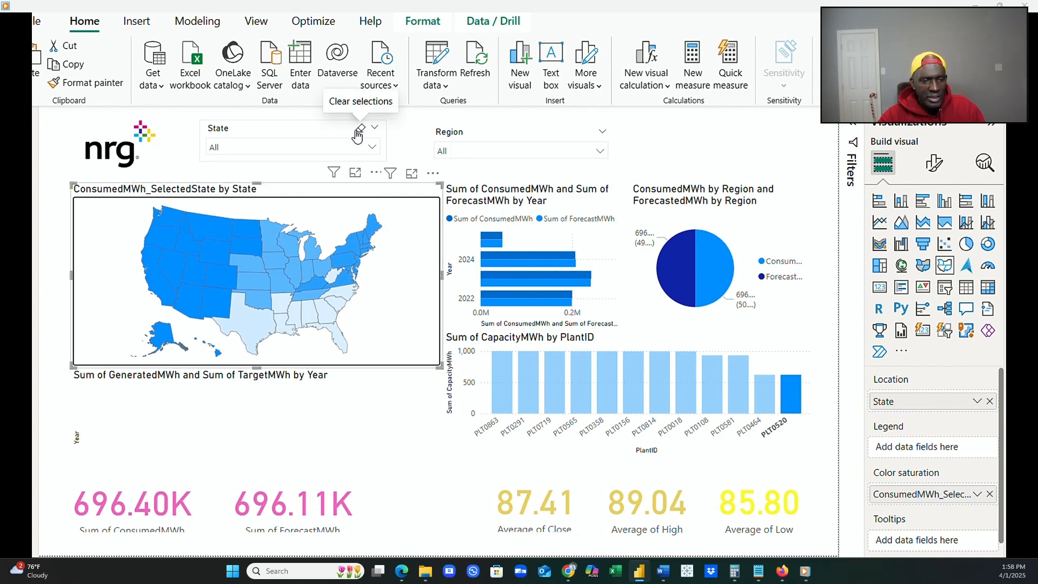
# Filter the report by Arkansas in the State slicer to check which visuals respond.
pyautogui.click(371, 147)
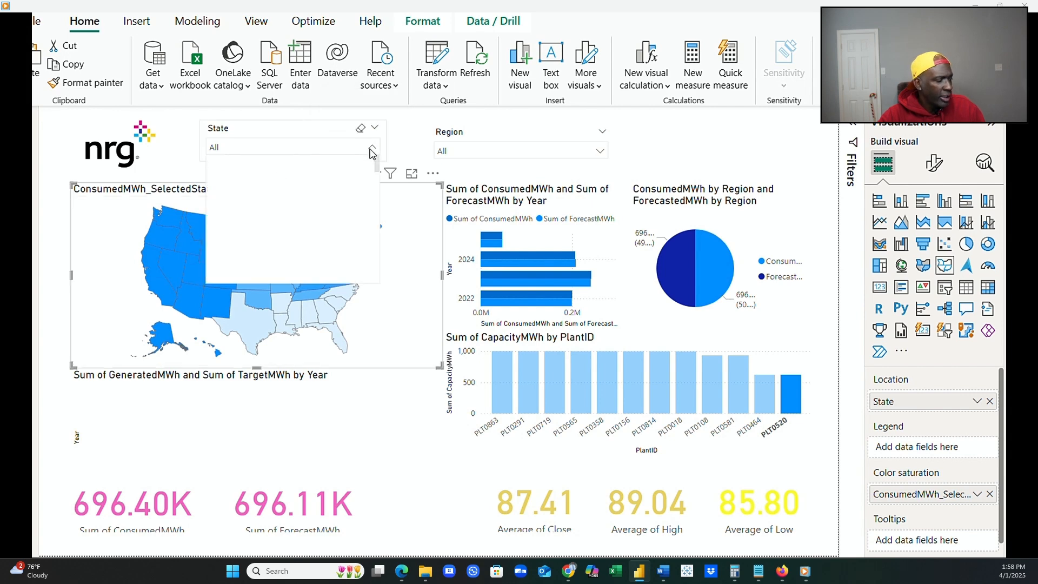
pyautogui.click(235, 244)
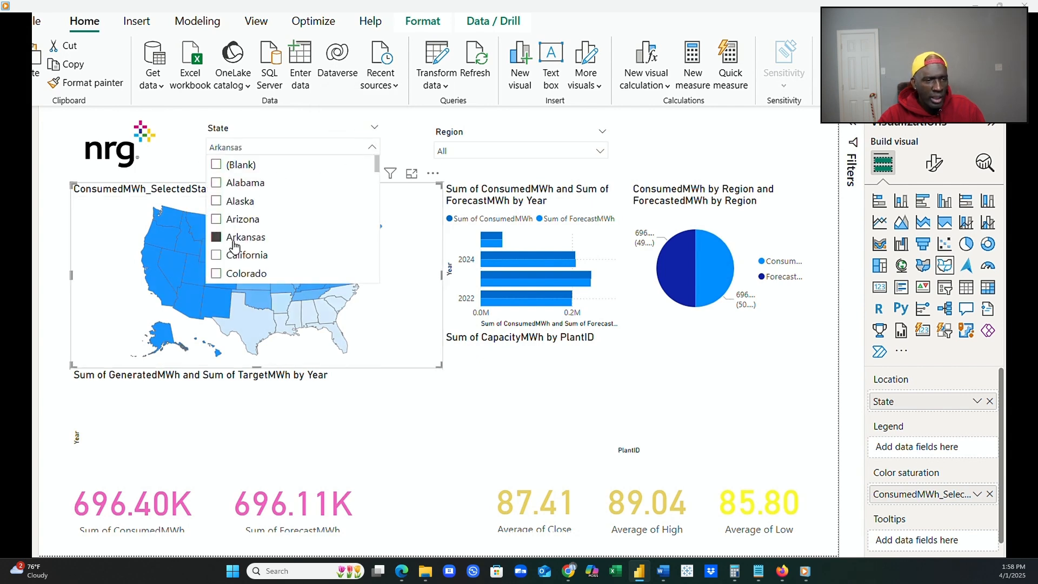
pyautogui.click(372, 145)
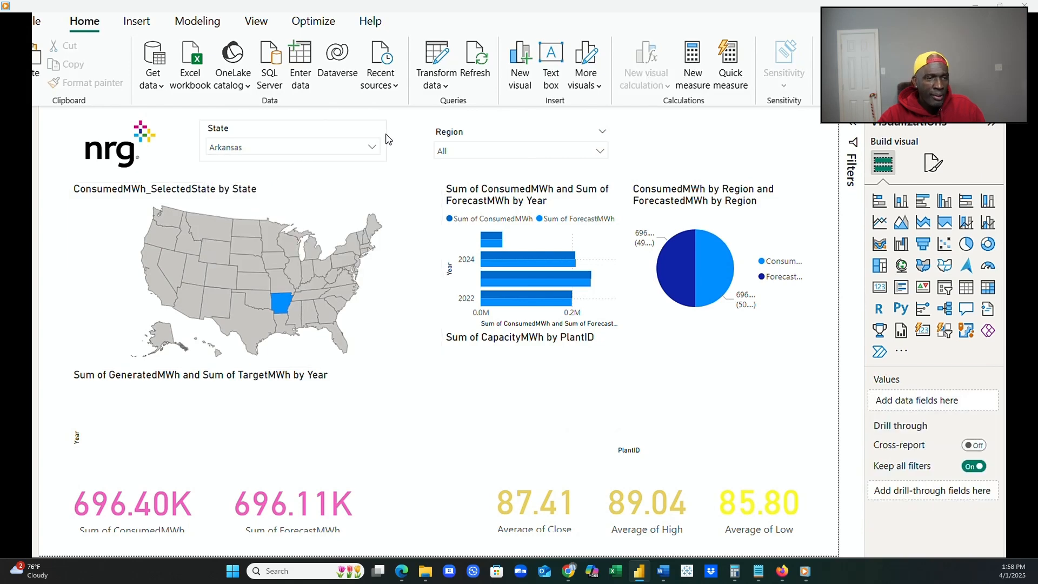
# Remove the State slicer and move the Region slicer into its place beside the NRG logo.
pyautogui.click(376, 172)
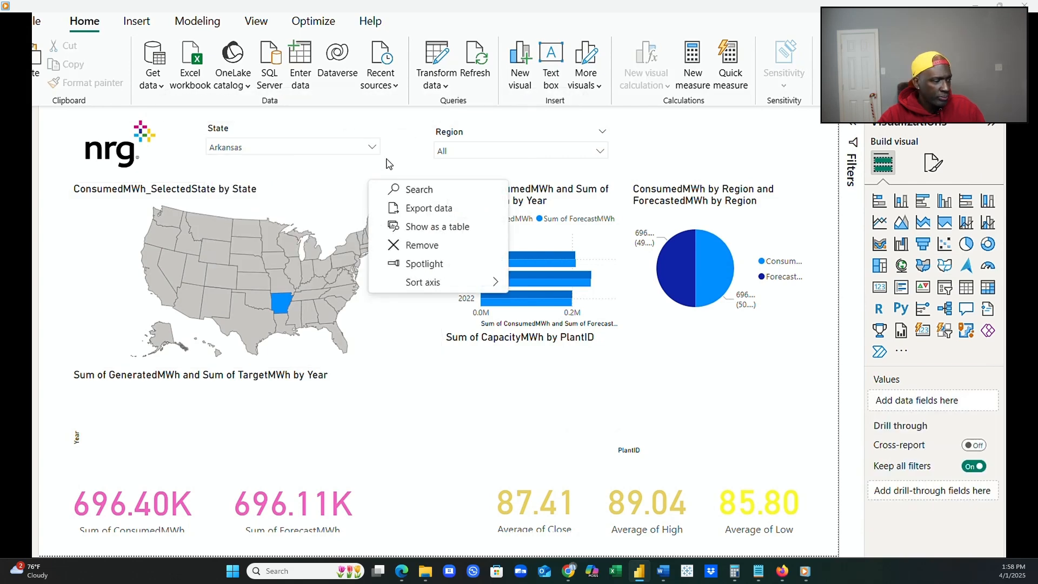
pyautogui.click(406, 146)
pyautogui.click(352, 135)
pyautogui.click(376, 173)
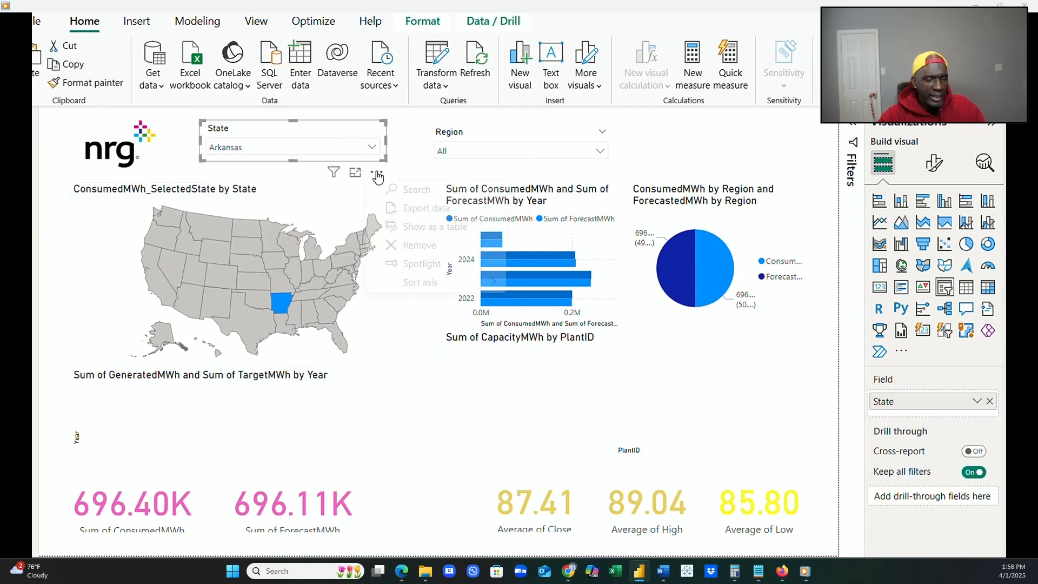
pyautogui.click(419, 244)
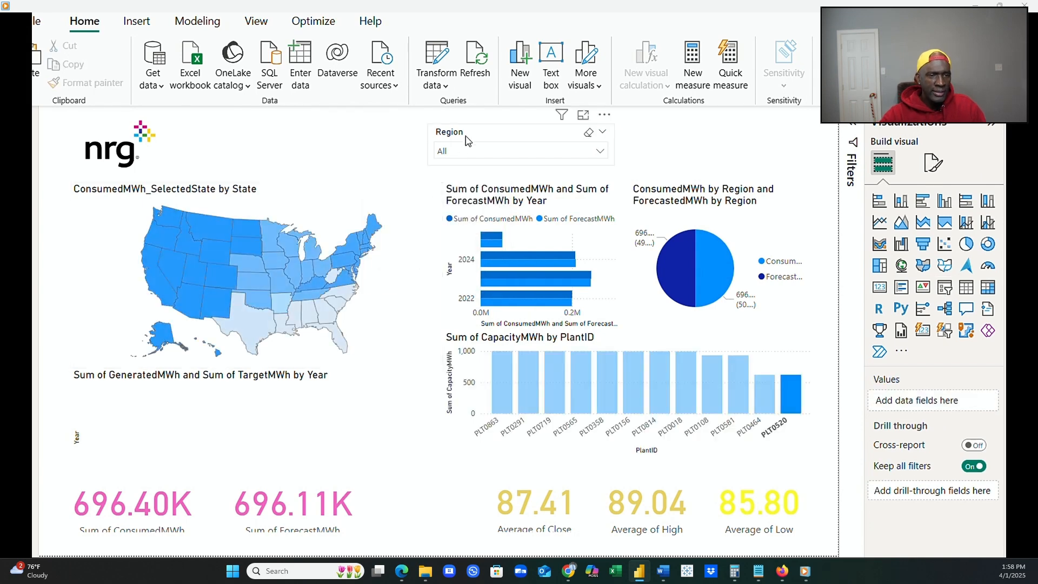
pyautogui.moveTo(466, 141); pyautogui.dragTo(257, 131)
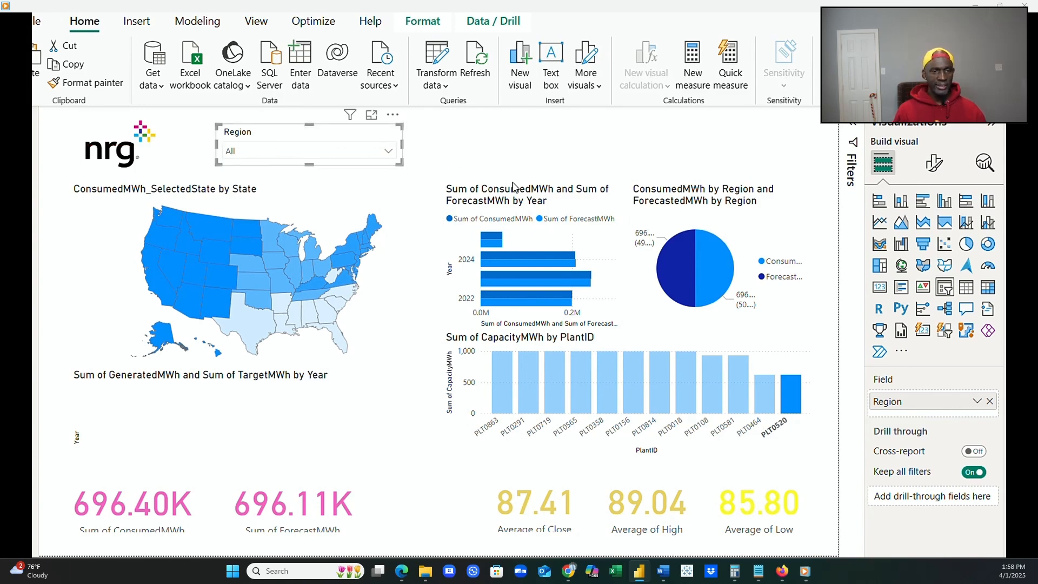
# Move the ConsumedMWh and ForecastMWh by Year chart up level with the Region slicer and extend it down toward the capacity chart.
pyautogui.click(528, 190)
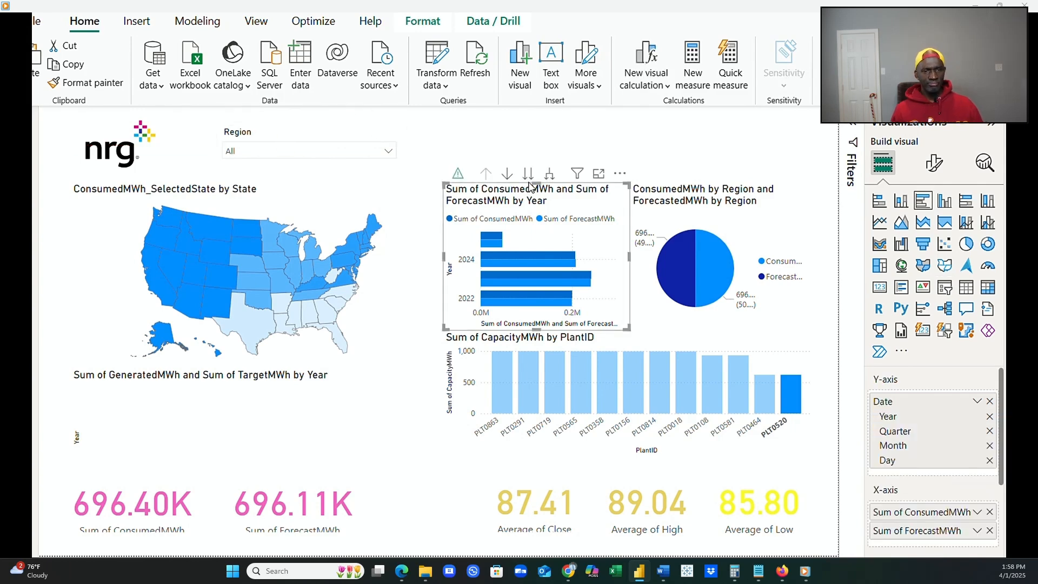
pyautogui.moveTo(529, 187); pyautogui.dragTo(515, 125)
pyautogui.moveTo(531, 270); pyautogui.dragTo(528, 321)
# Extend the ConsumedMWh and ForecastedMWh by Region pie chart up level with the yearly bar chart and raise its lower edge slightly.
pyautogui.click(705, 196)
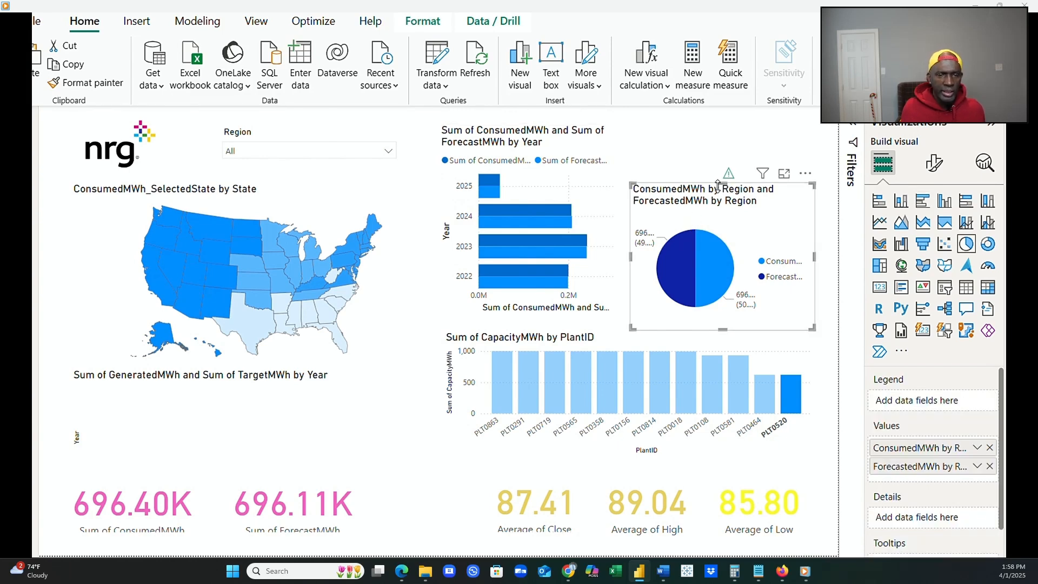
pyautogui.moveTo(718, 185); pyautogui.dragTo(723, 130)
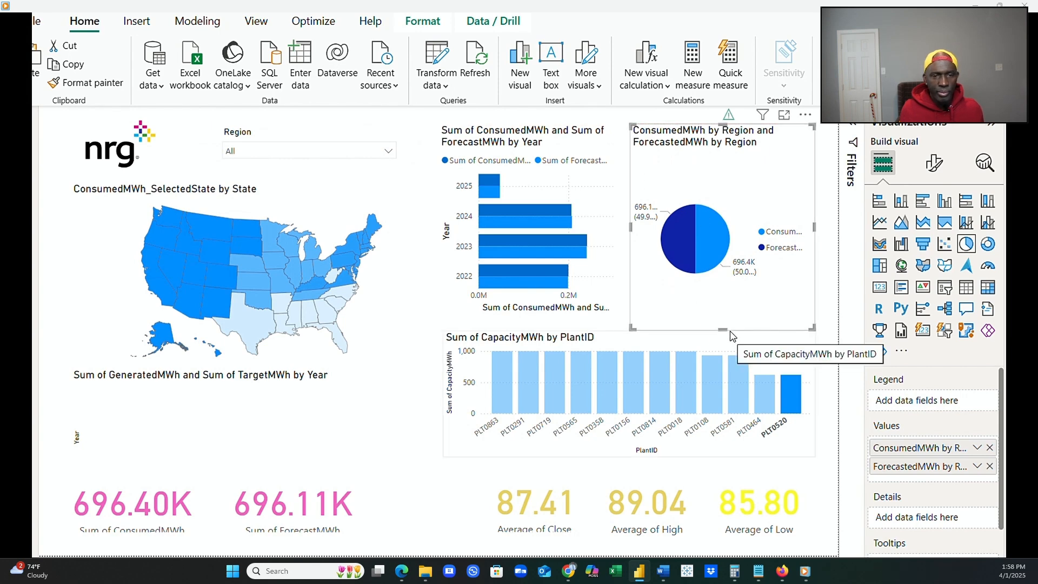
pyautogui.moveTo(725, 326); pyautogui.dragTo(720, 315)
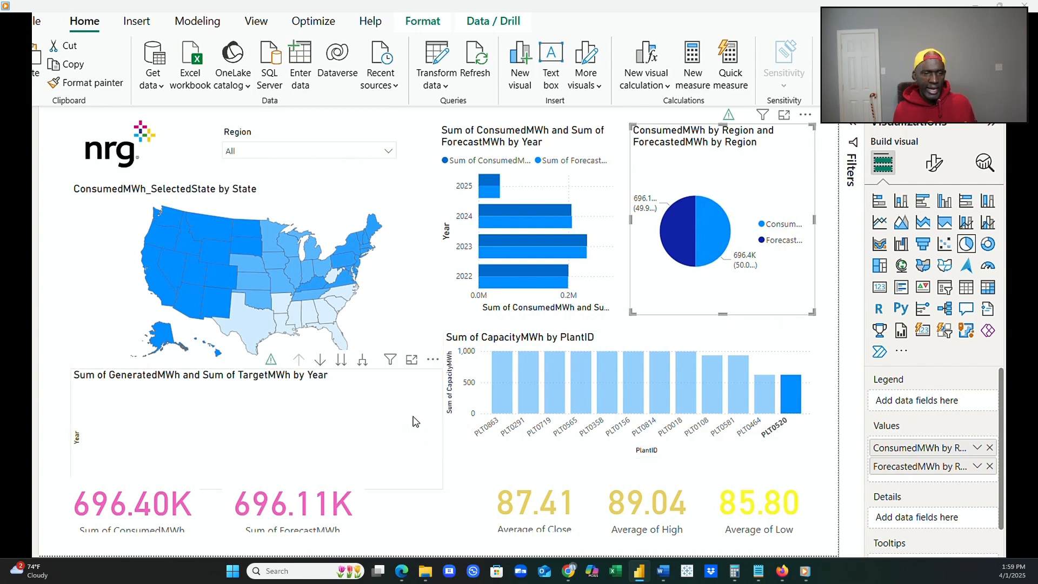
pyautogui.click(474, 479)
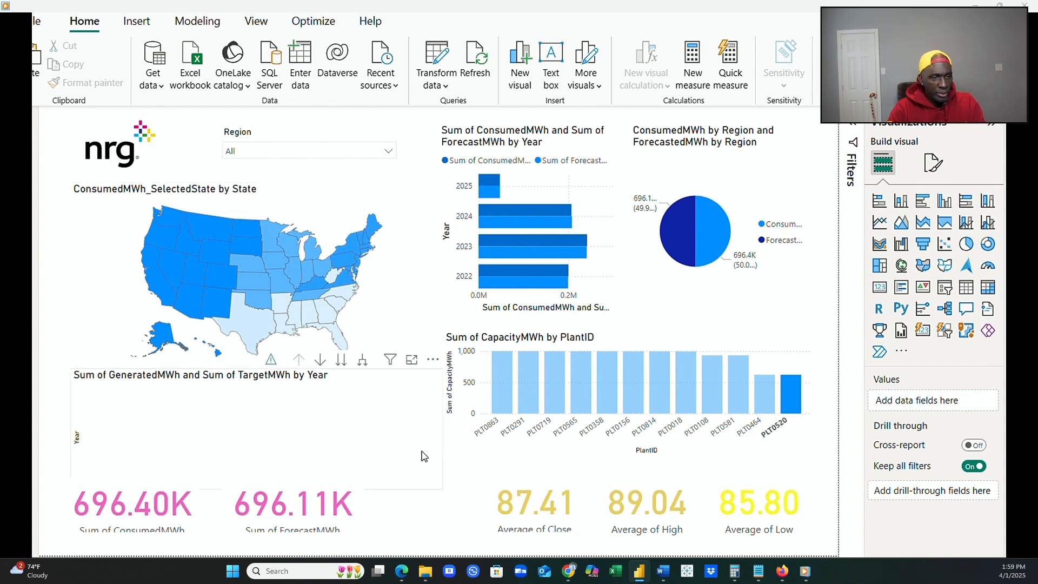
# Remove the empty GeneratedMWh and TargetMWh by Year chart below the state map.
pyautogui.click(377, 397)
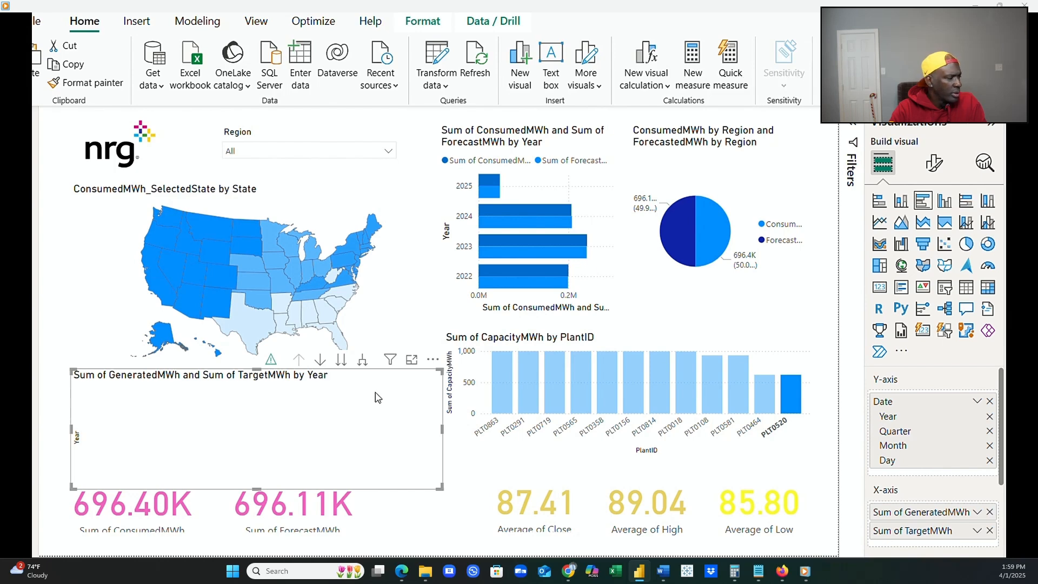
pyautogui.click(433, 359)
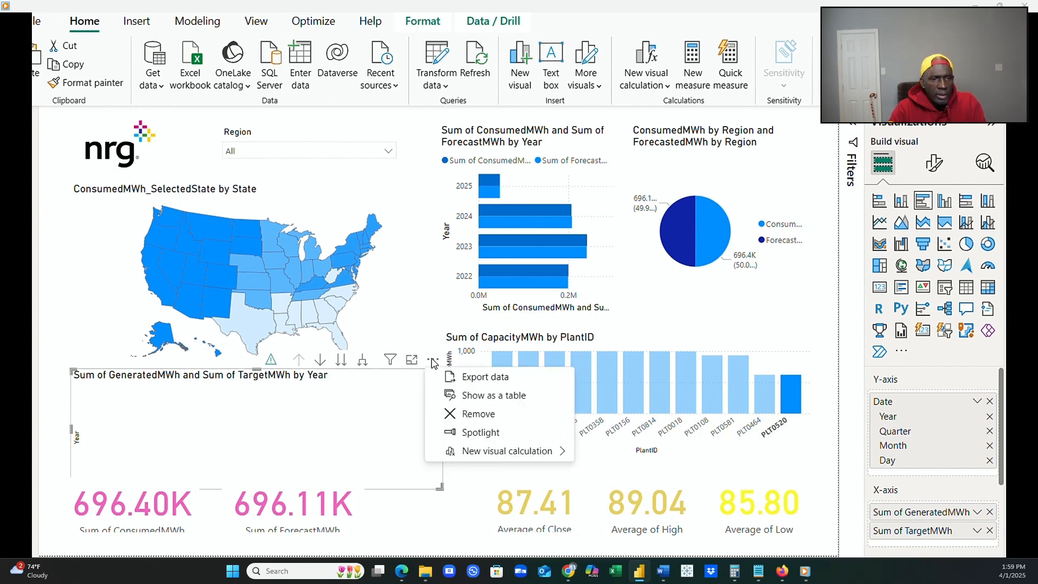
pyautogui.click(470, 413)
# Extend the ConsumedMWh_SelectedState by State map down to just above the cards and narrow it slightly beside the charts.
pyautogui.click(354, 366)
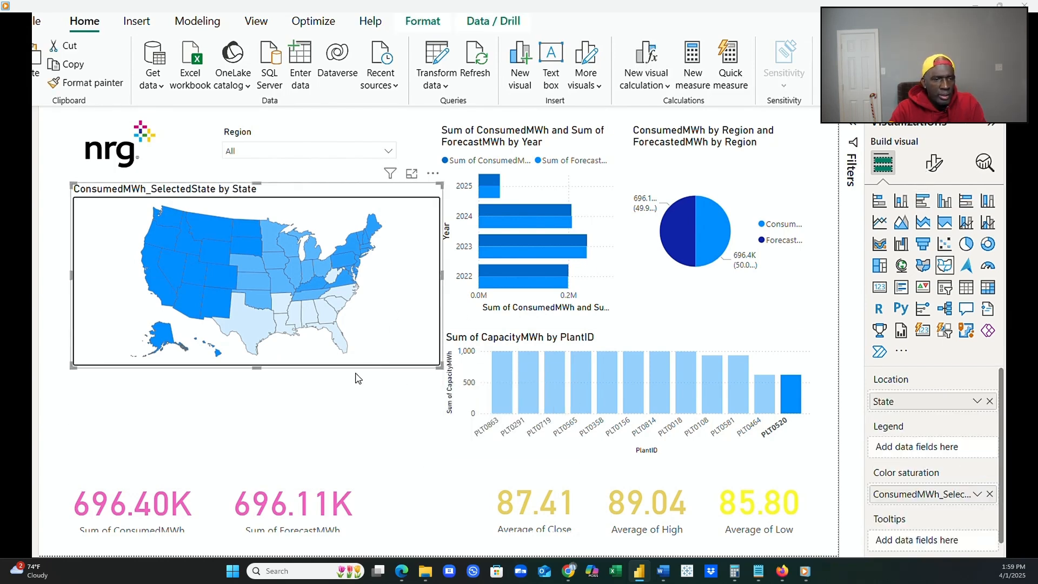
pyautogui.moveTo(258, 367); pyautogui.dragTo(241, 473)
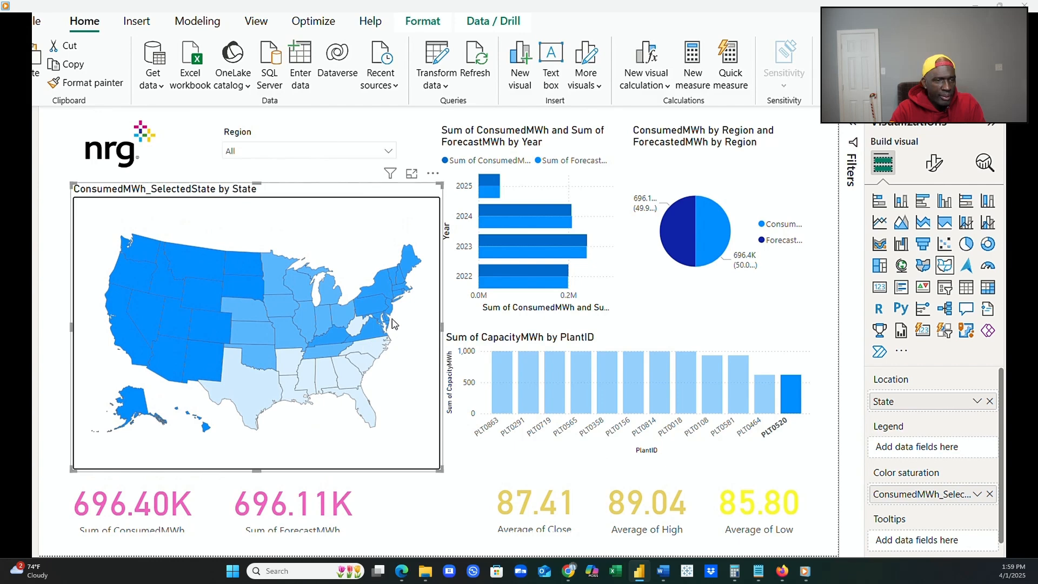
pyautogui.moveTo(441, 335)
pyautogui.mouseDown()
pyautogui.moveTo(422, 335)
pyautogui.moveTo(437, 338)
pyautogui.mouseUp()
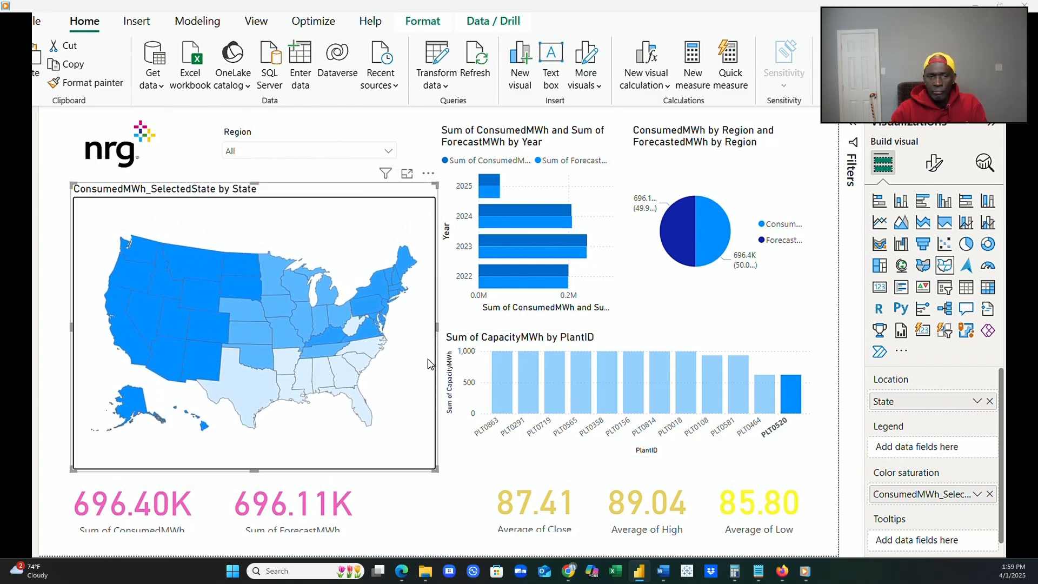
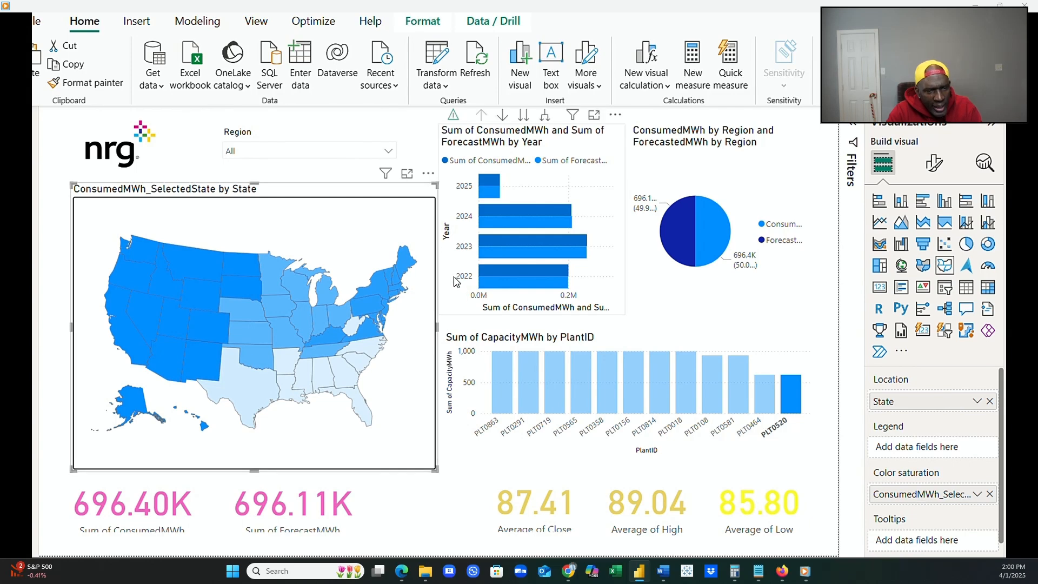
# Shift the ConsumedMWh and ForecastMWh by Year bar chart right to sit against the pie chart and line up with the capacity chart.
pyautogui.click(562, 162)
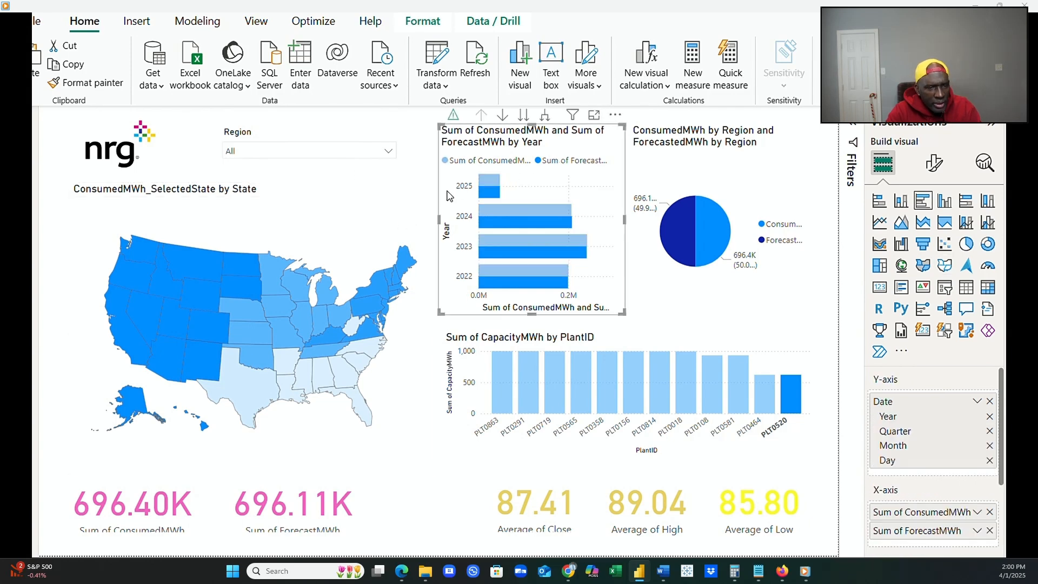
pyautogui.moveTo(541, 133); pyautogui.dragTo(542, 132)
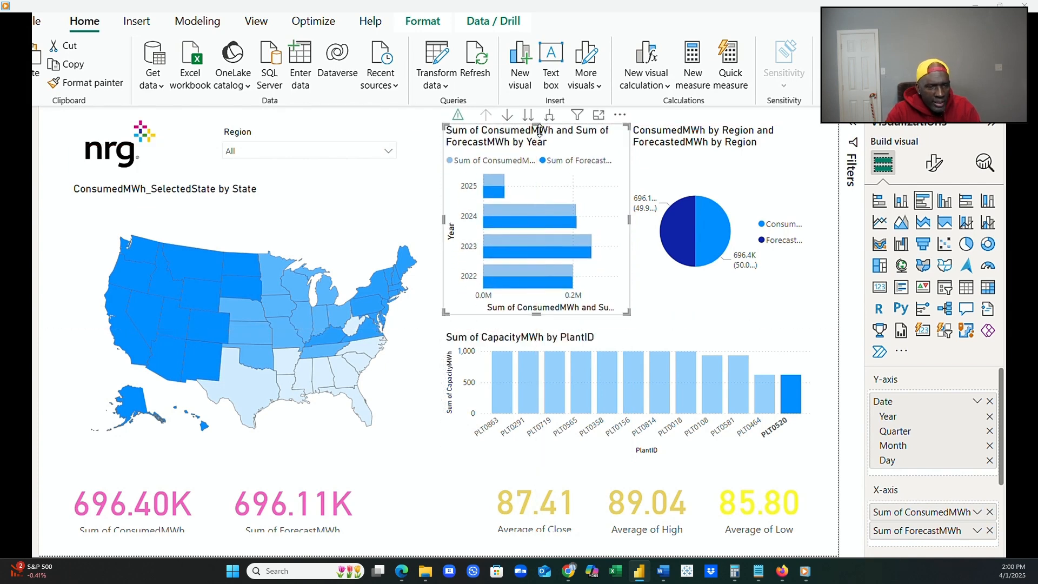
pyautogui.click(705, 145)
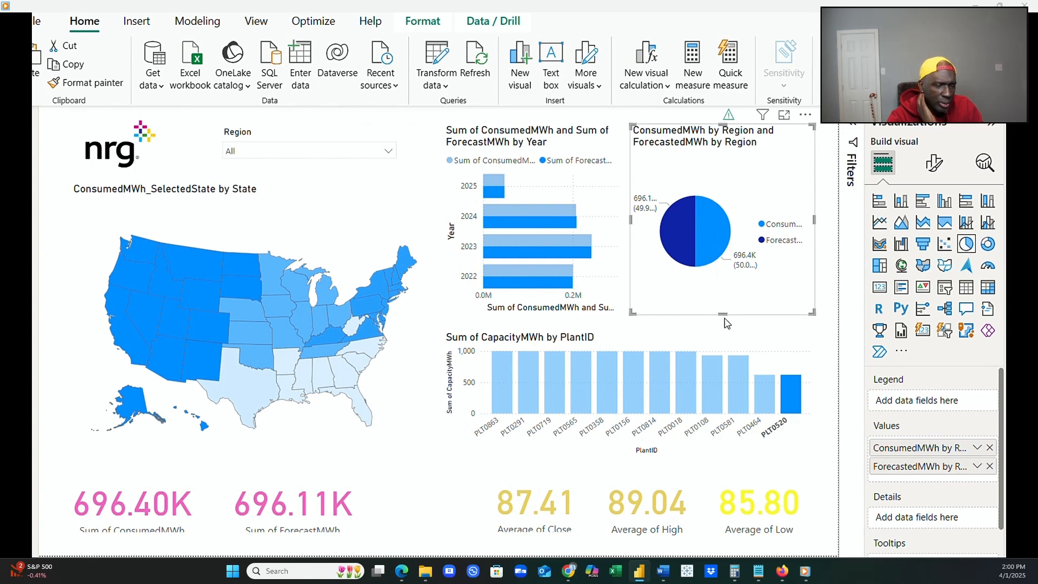
pyautogui.moveTo(725, 313); pyautogui.dragTo(726, 312)
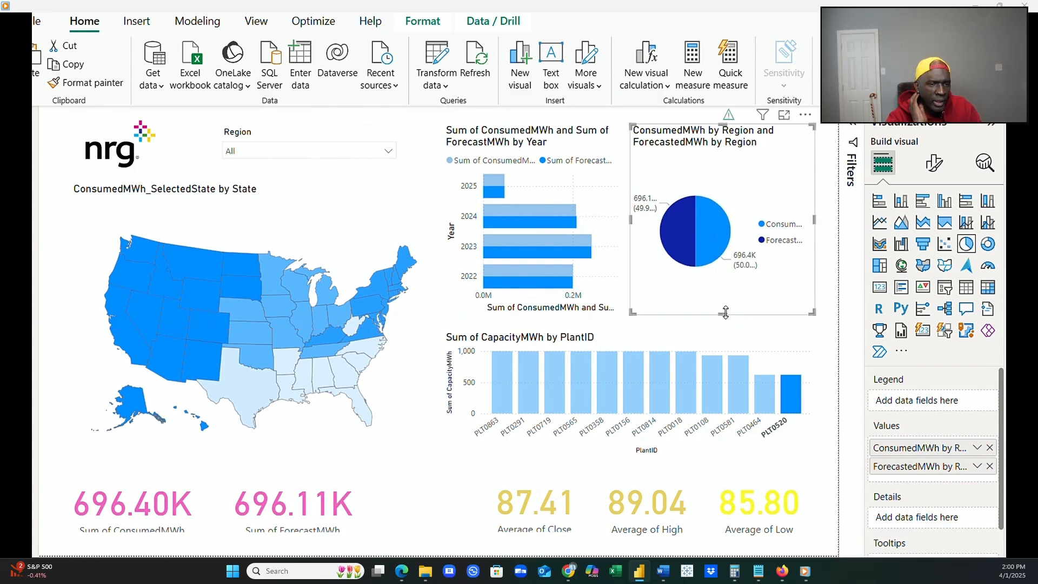
# Extend the CapacityMWh by PlantID chart up to the charts above it and down to the average price cards.
pyautogui.click(727, 346)
pyautogui.moveTo(634, 343); pyautogui.dragTo(635, 325)
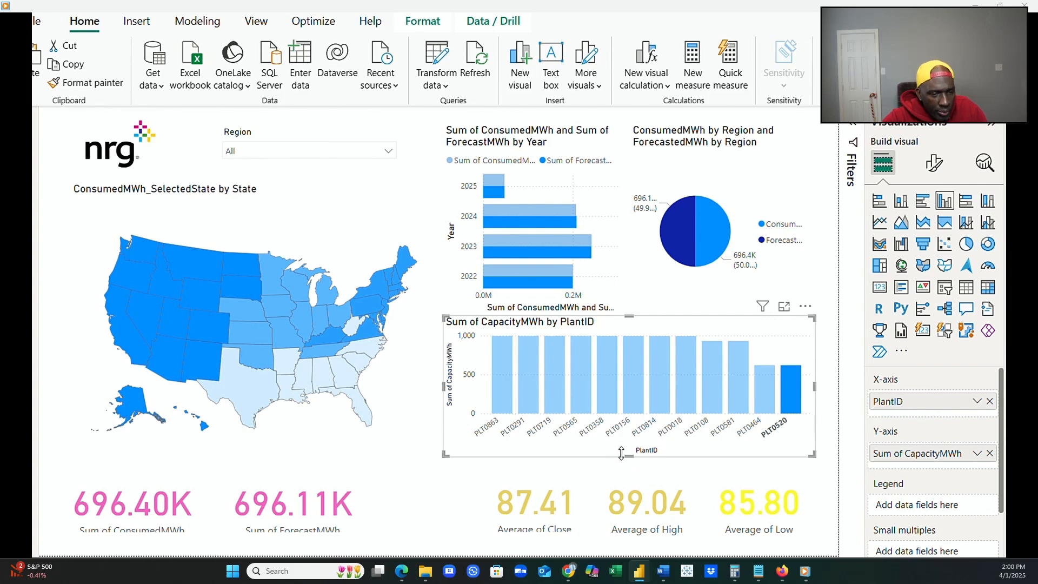
pyautogui.moveTo(444, 386)
pyautogui.mouseDown()
pyautogui.moveTo(453, 387)
pyautogui.moveTo(444, 387)
pyautogui.mouseUp()
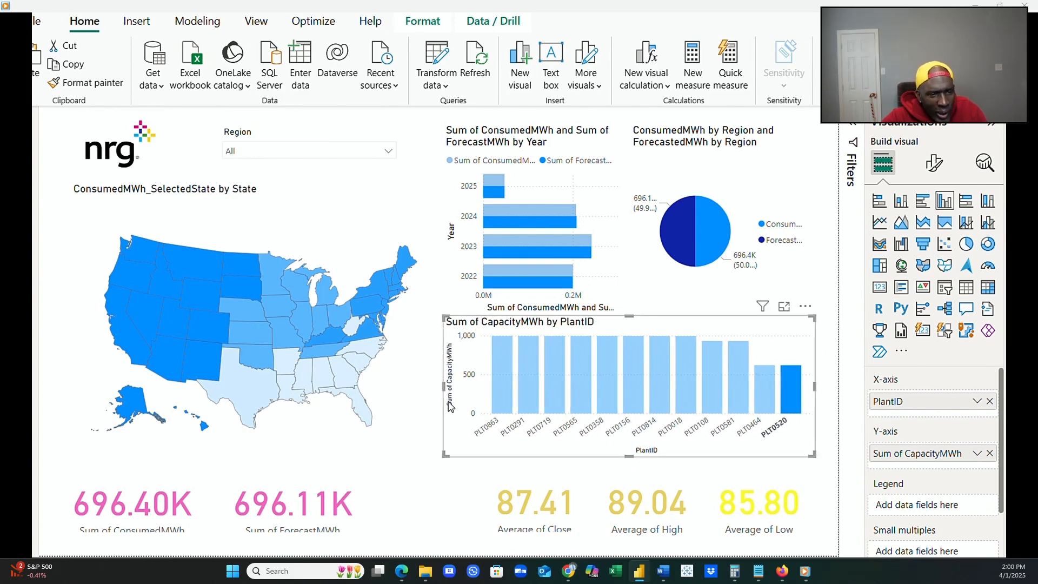
pyautogui.moveTo(629, 456); pyautogui.dragTo(630, 476)
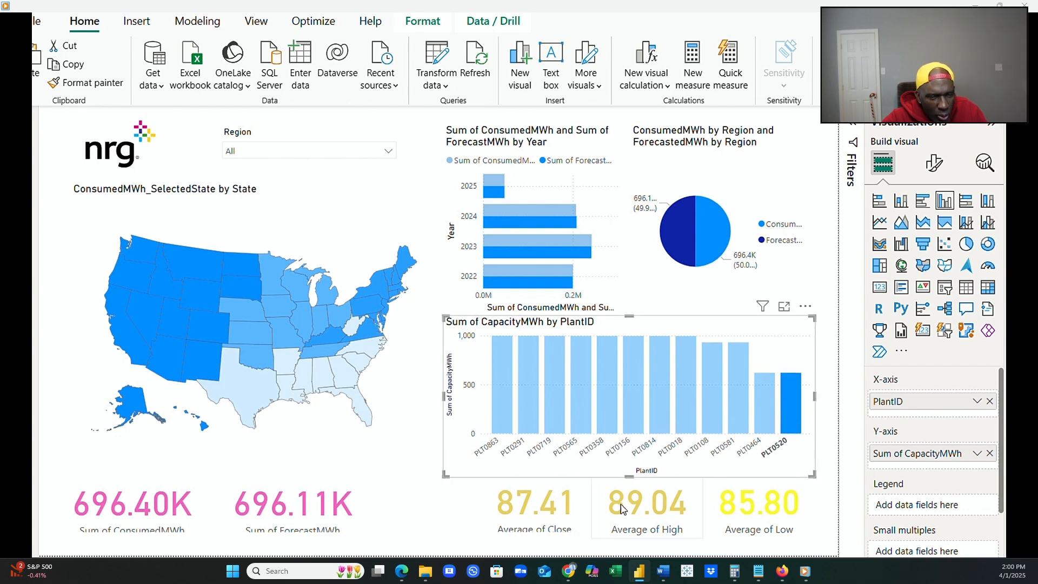
pyautogui.click(584, 503)
pyautogui.moveTo(591, 505)
pyautogui.mouseDown()
pyautogui.moveTo(567, 505)
pyautogui.moveTo(583, 506)
pyautogui.mouseUp()
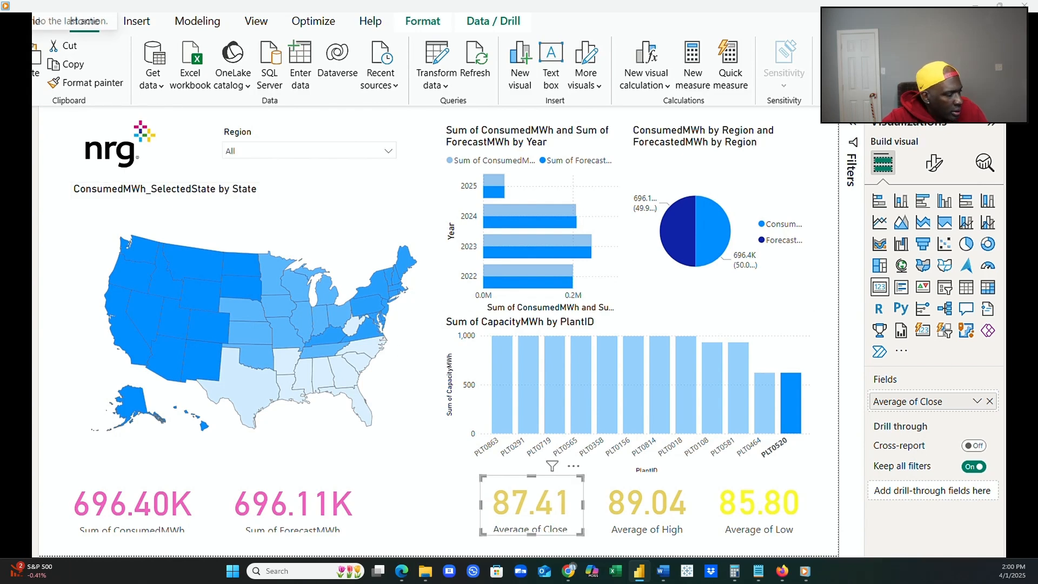
pyautogui.click(39, 5)
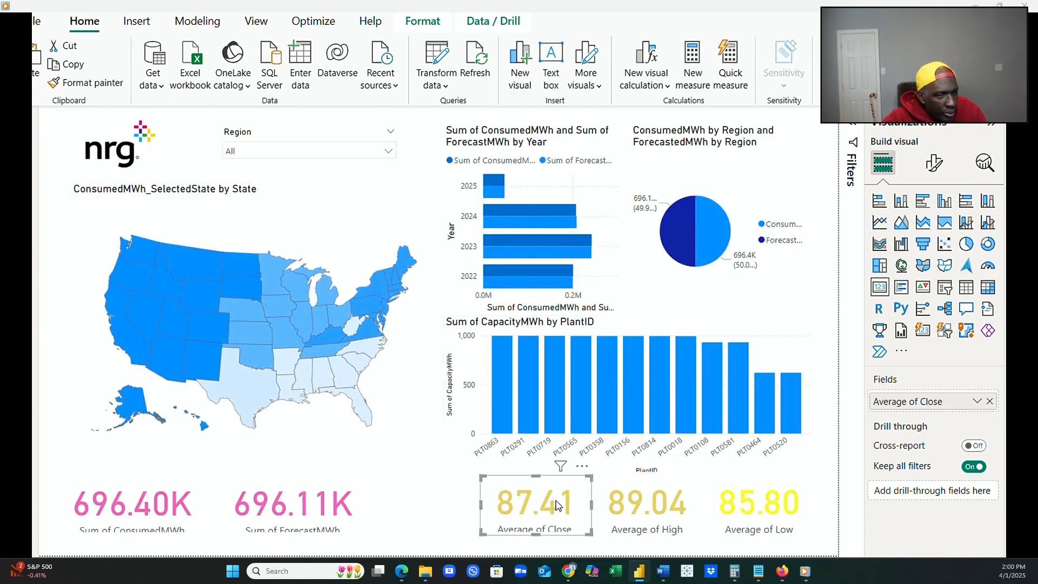
# Spread the Average of Close, High and Low cards beneath the capacity chart and extend the ForecastMWh and ConsumedMWh cards up to the map.
pyautogui.moveTo(559, 505); pyautogui.dragTo(520, 498)
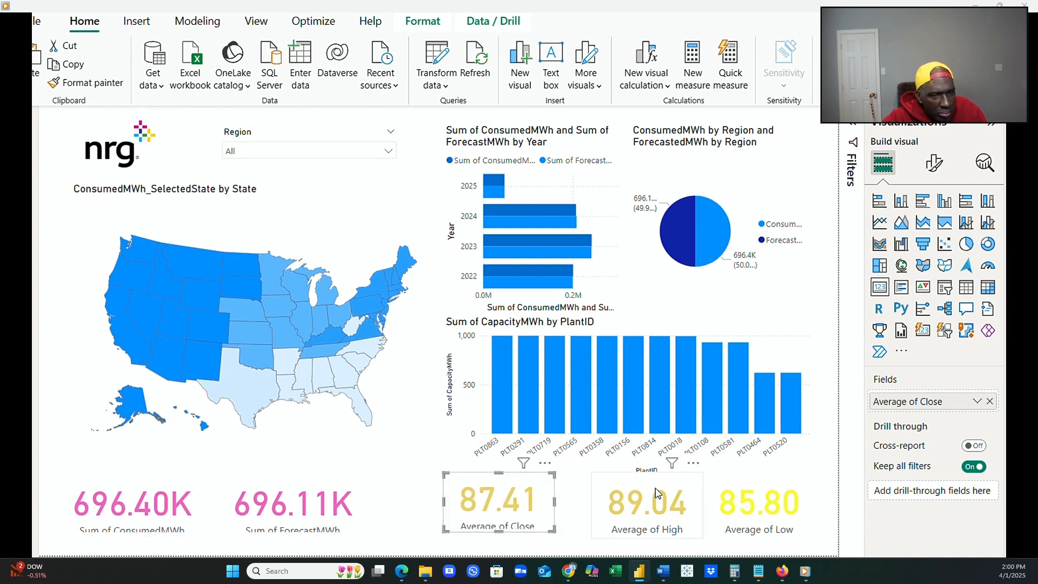
pyautogui.moveTo(657, 492); pyautogui.dragTo(649, 493)
pyautogui.moveTo(753, 489); pyautogui.dragTo(752, 493)
pyautogui.click(325, 493)
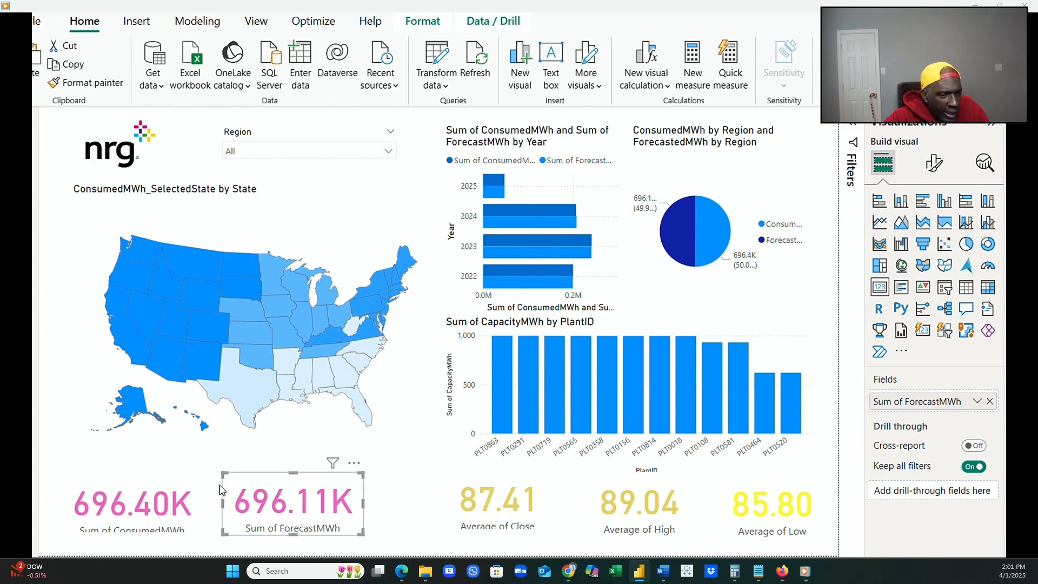
pyautogui.click(196, 492)
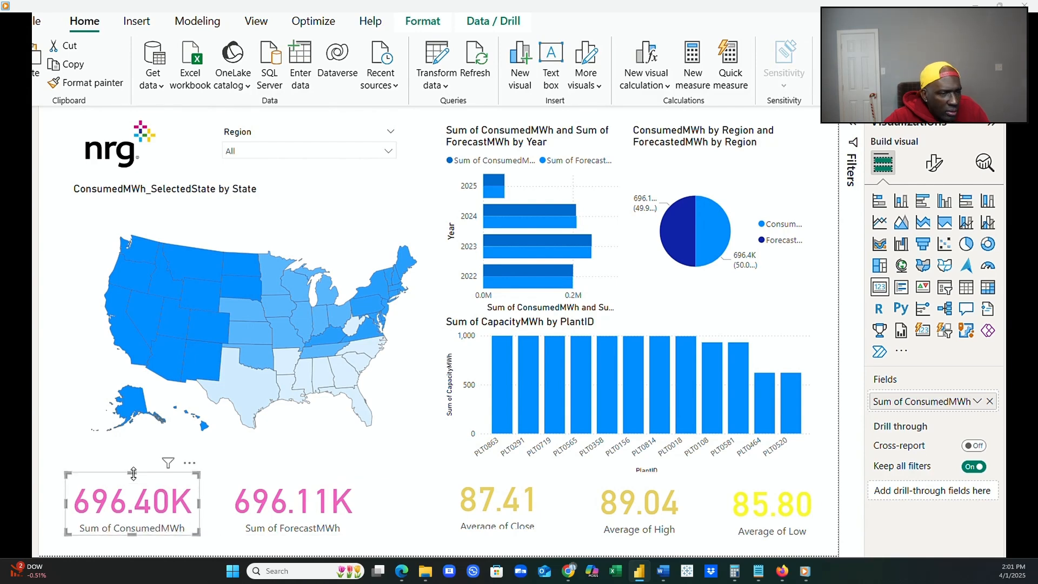
# Widen the state map to line up with the ConsumedMWh card's left edge and narrow the ForecastMWh card slightly.
pyautogui.click(224, 456)
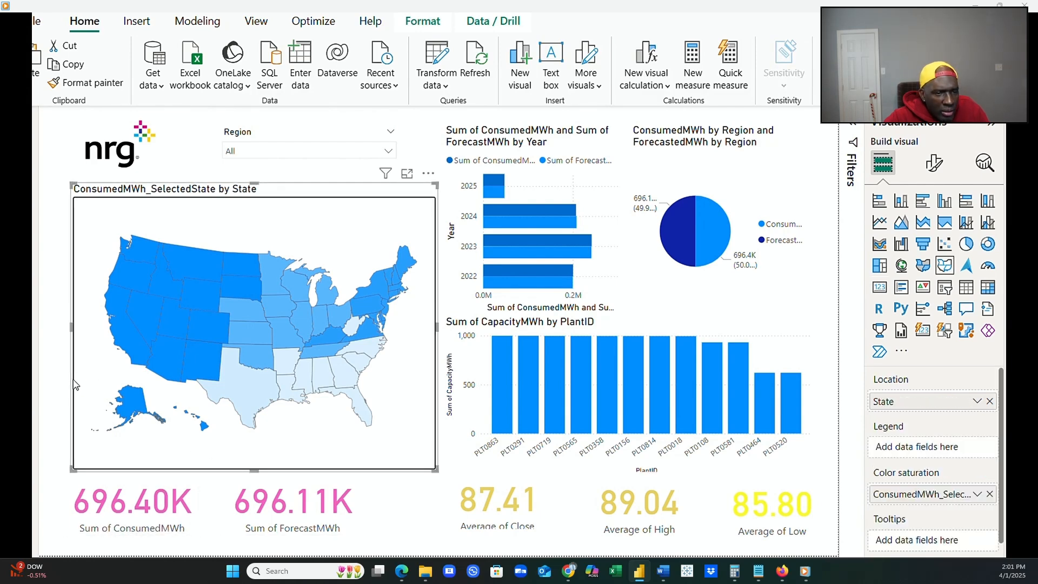
pyautogui.moveTo(71, 326); pyautogui.dragTo(65, 326)
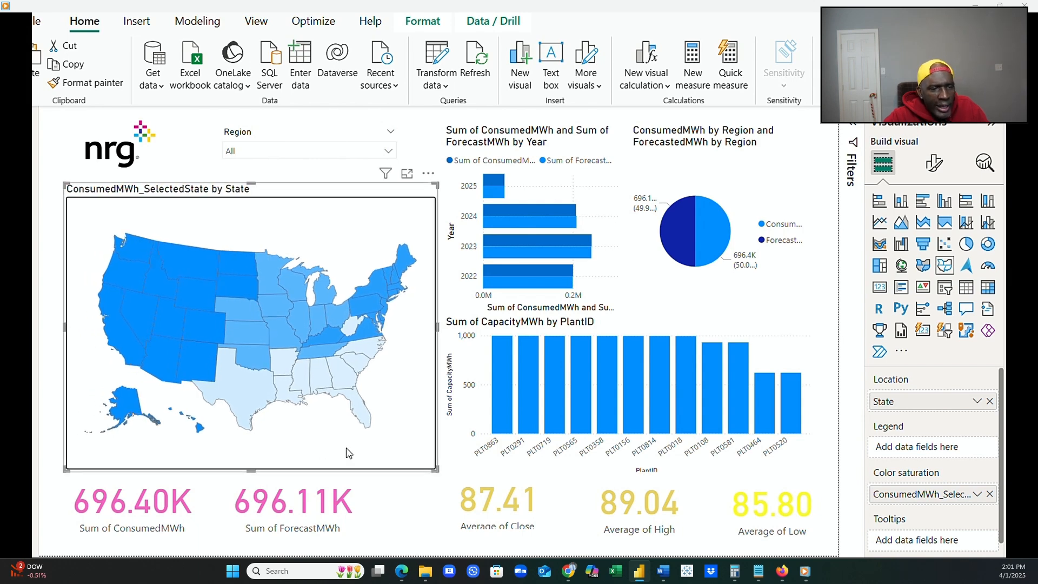
pyautogui.click(356, 505)
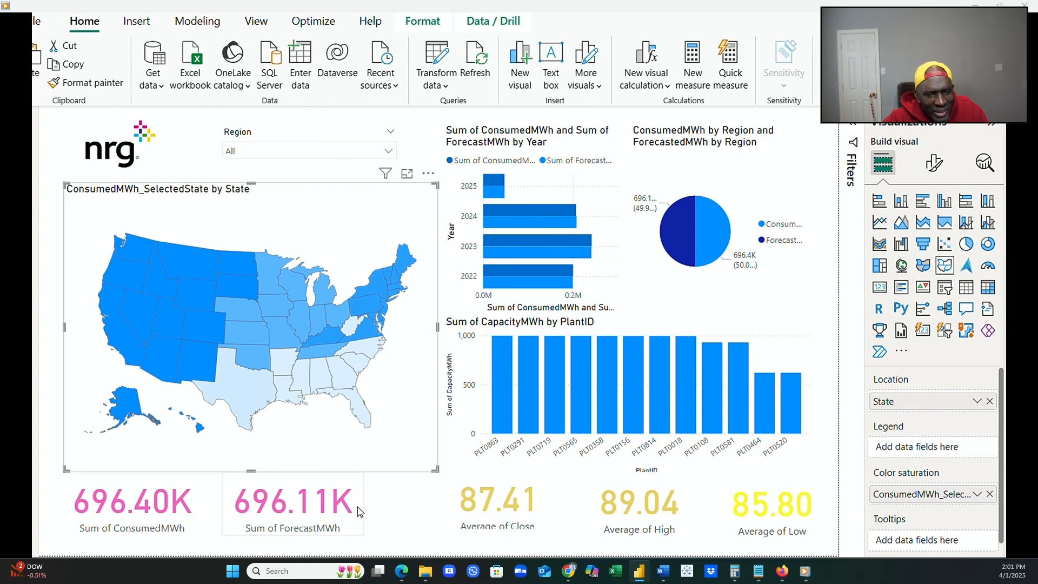
pyautogui.moveTo(364, 506); pyautogui.dragTo(346, 520)
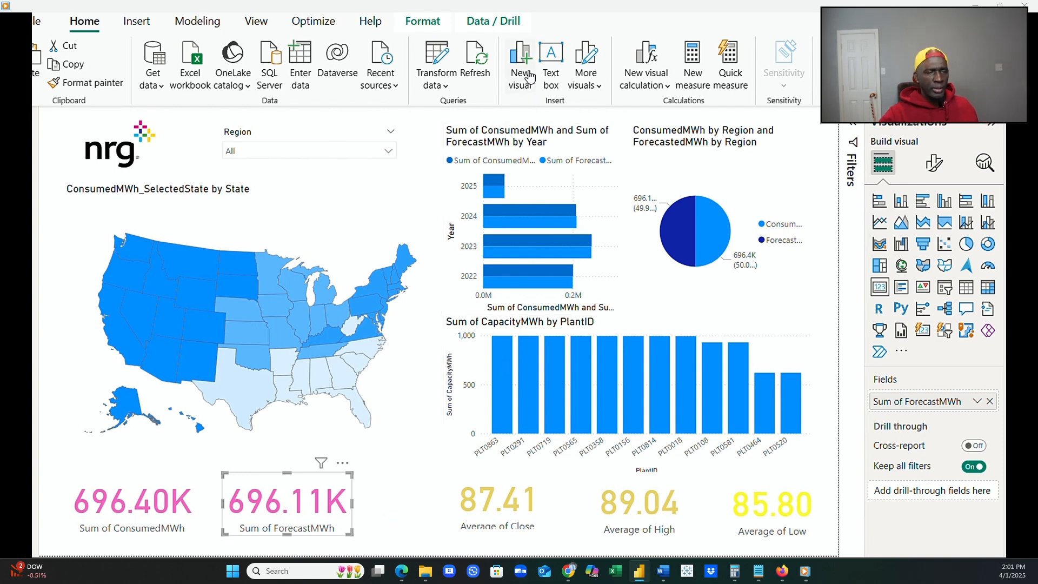
# Turn off the category label on the Sum of ConsumedMWh card and show its callout value settings.
pyautogui.moveTo(545, 359)
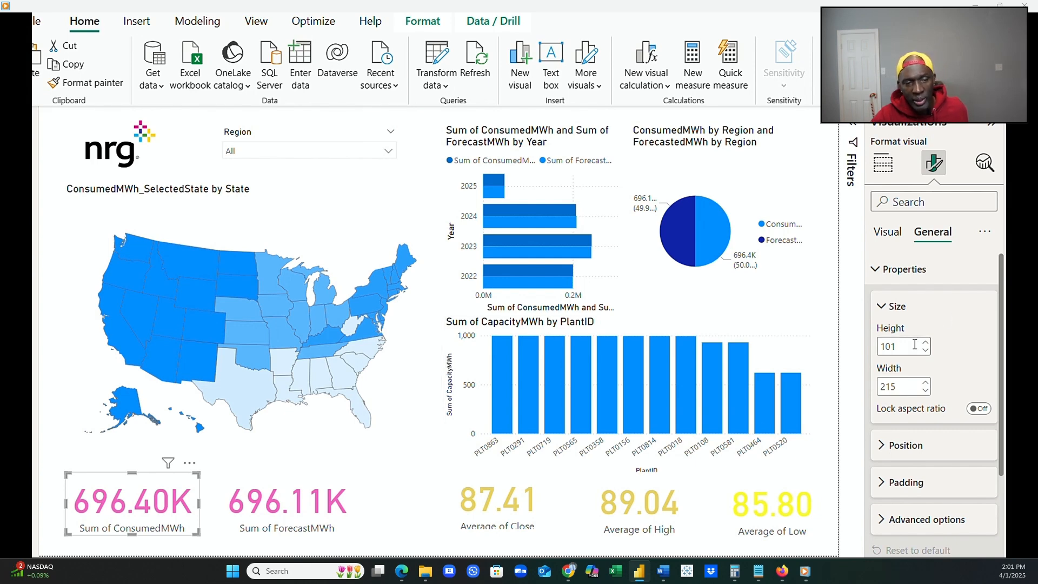
pyautogui.click(895, 240)
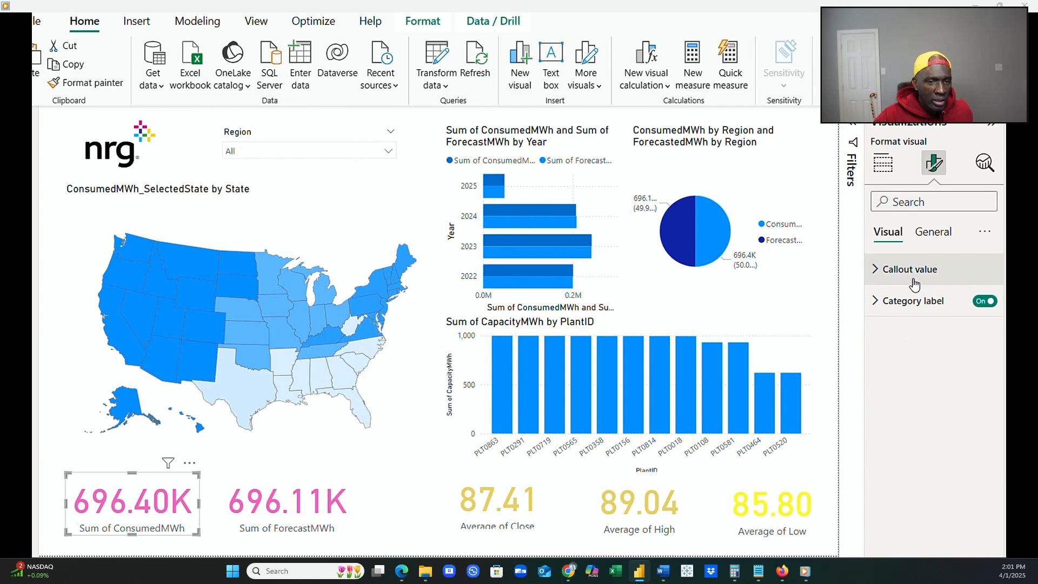
pyautogui.click(981, 307)
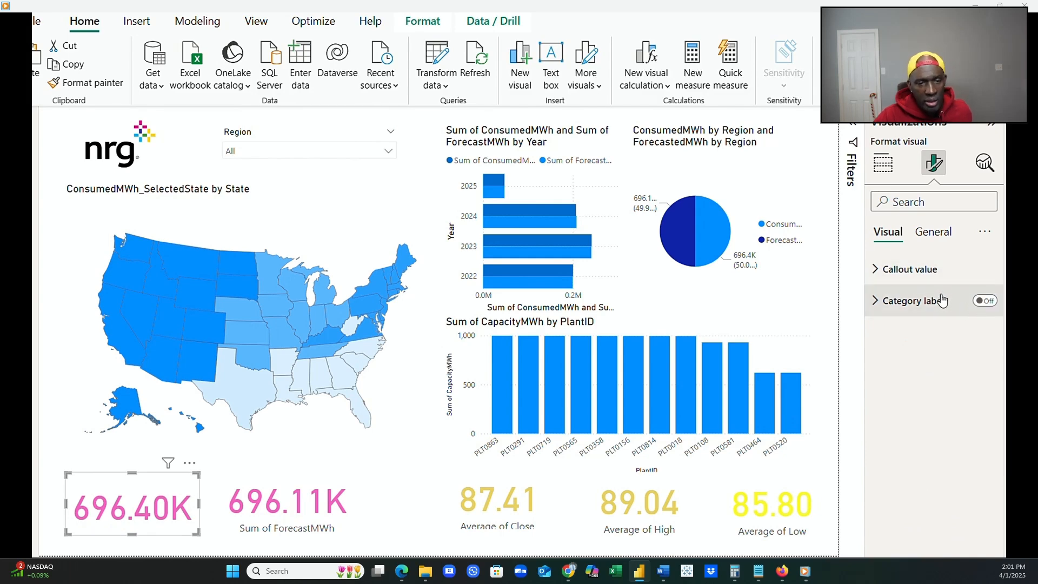
pyautogui.click(890, 270)
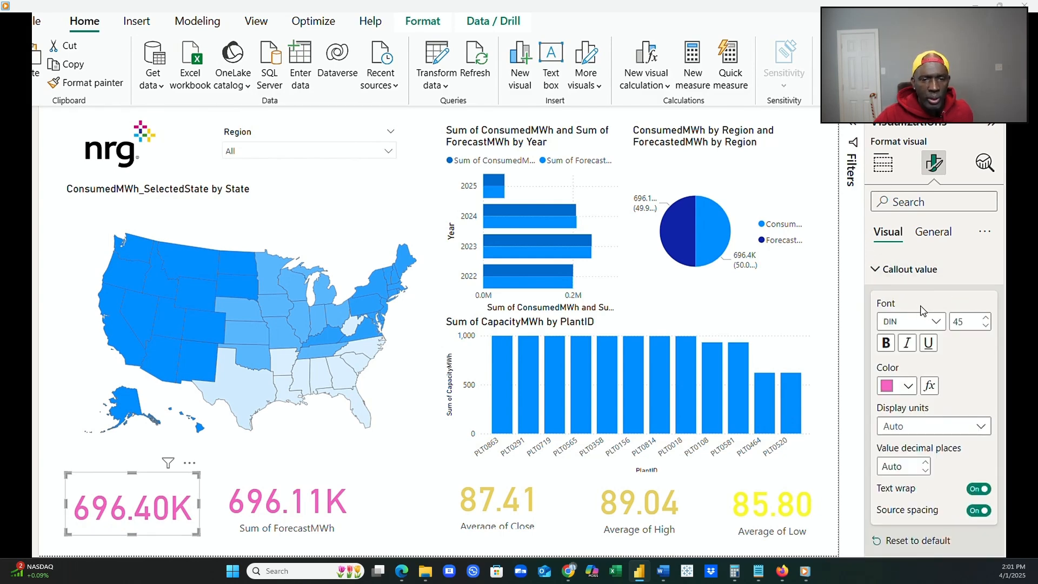
# Turn on the ConsumedMWh card's title, set its text to "Consumed MWh" and make it bold.
pyautogui.click(933, 232)
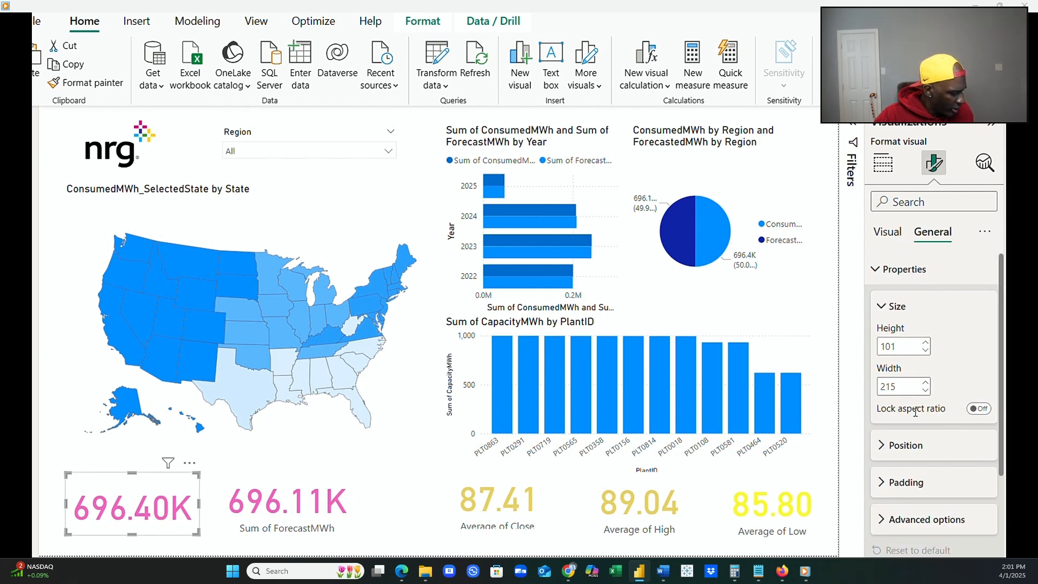
pyautogui.click(877, 270)
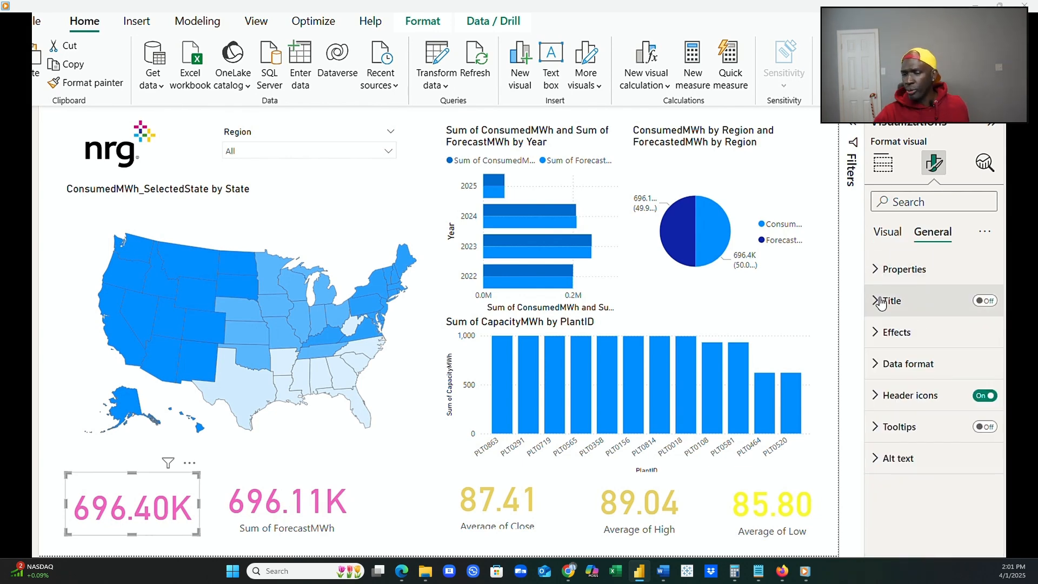
pyautogui.click(994, 304)
pyautogui.click(891, 304)
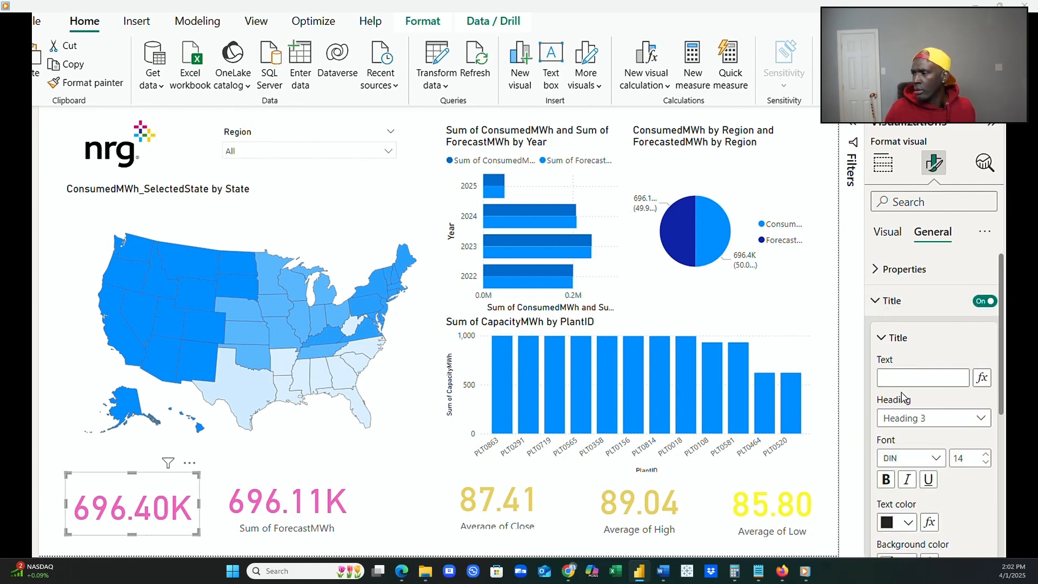
pyautogui.click(897, 378)
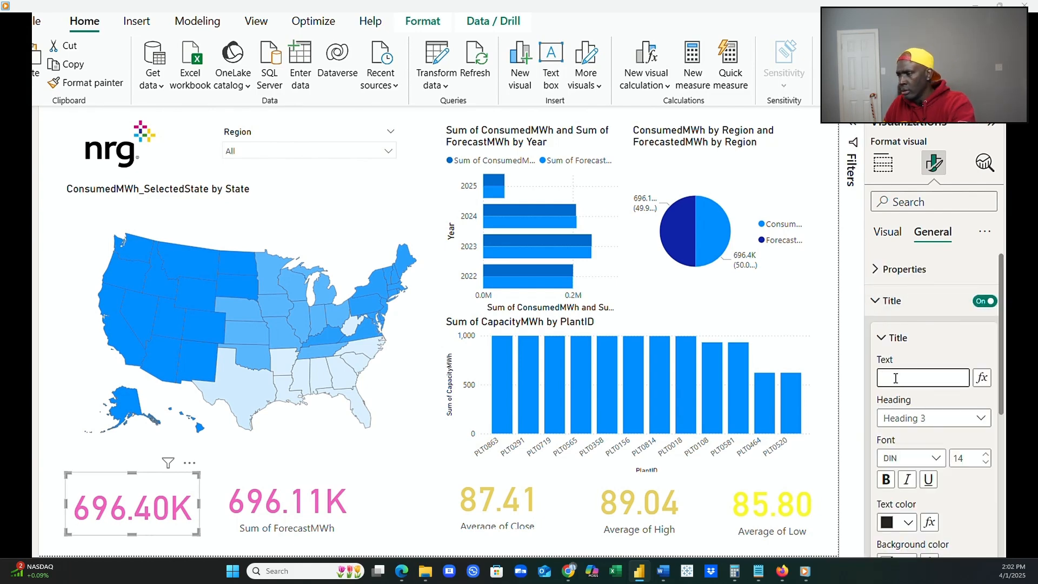
pyautogui.write('Consum')
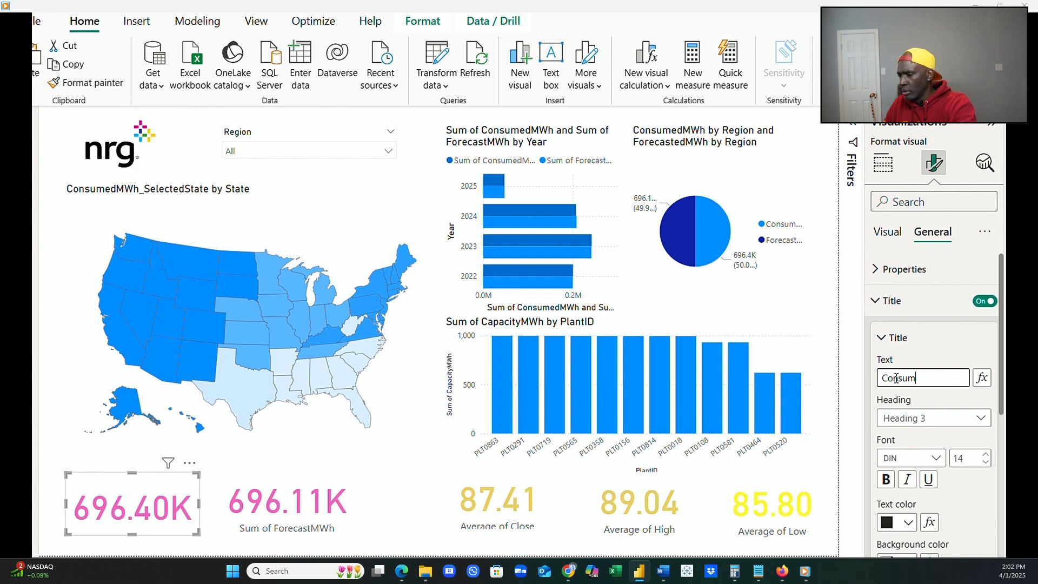
pyautogui.write('ed MWh')
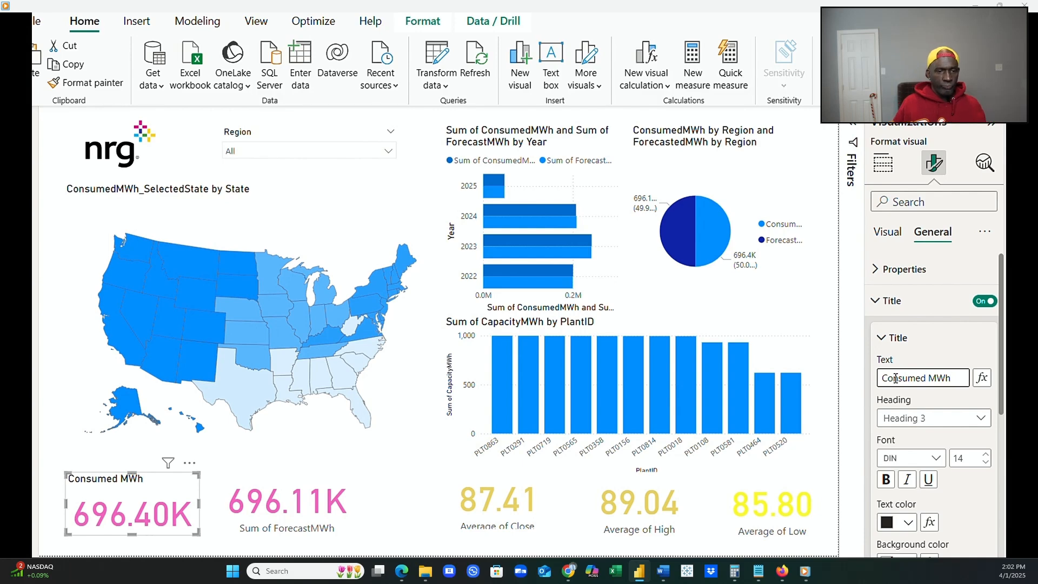
pyautogui.click(886, 480)
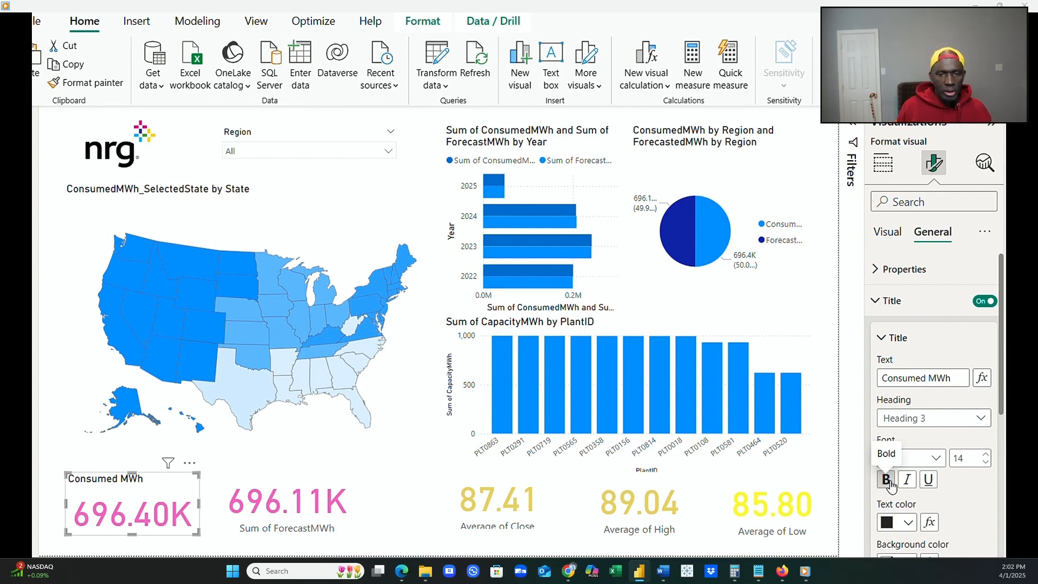
# Set the Sum of ForecastMWh card's width to 215 to match the Consumed MWh card.
pyautogui.click(350, 498)
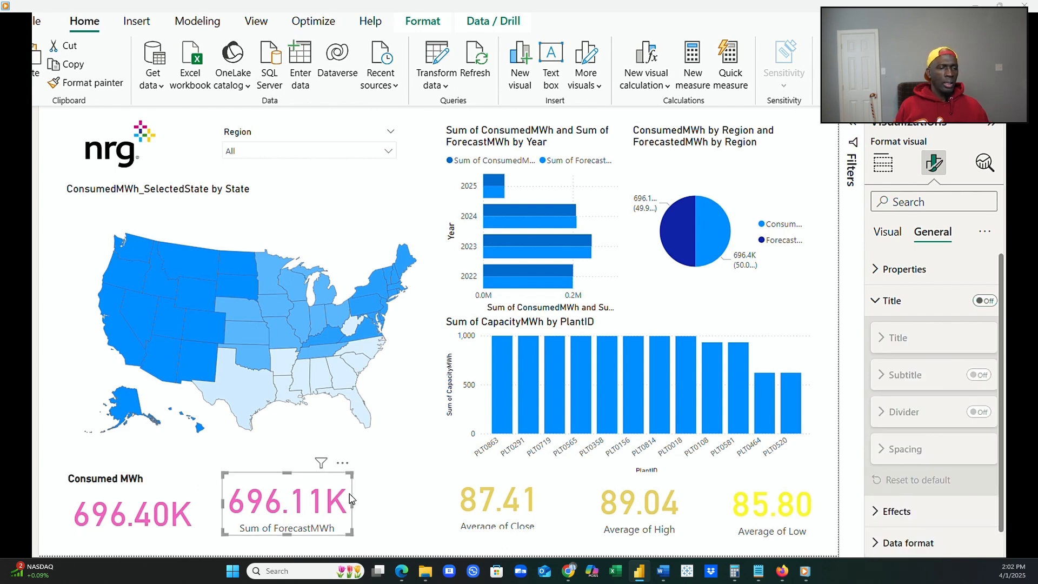
pyautogui.click(179, 508)
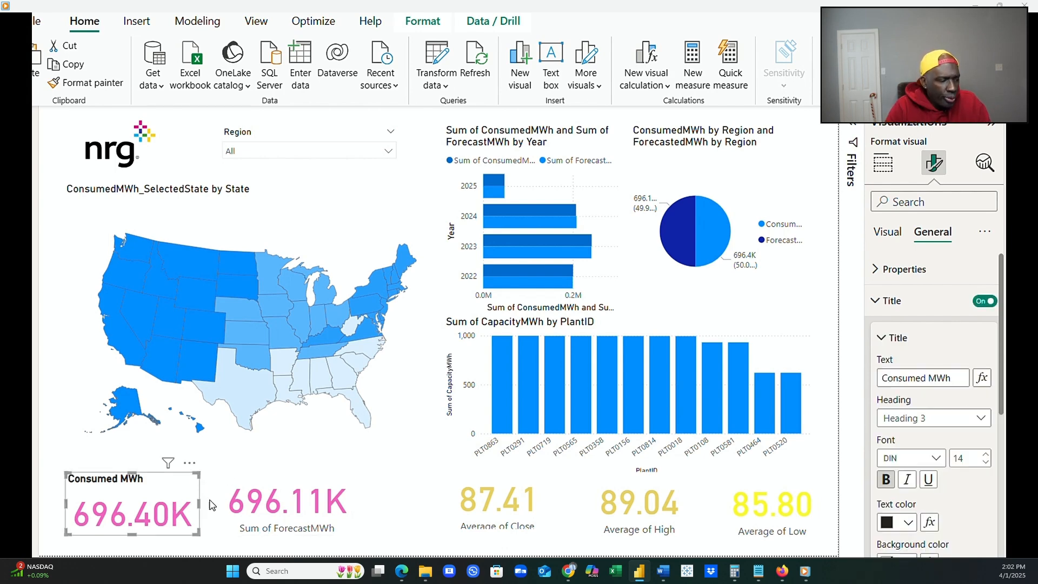
pyautogui.click(877, 269)
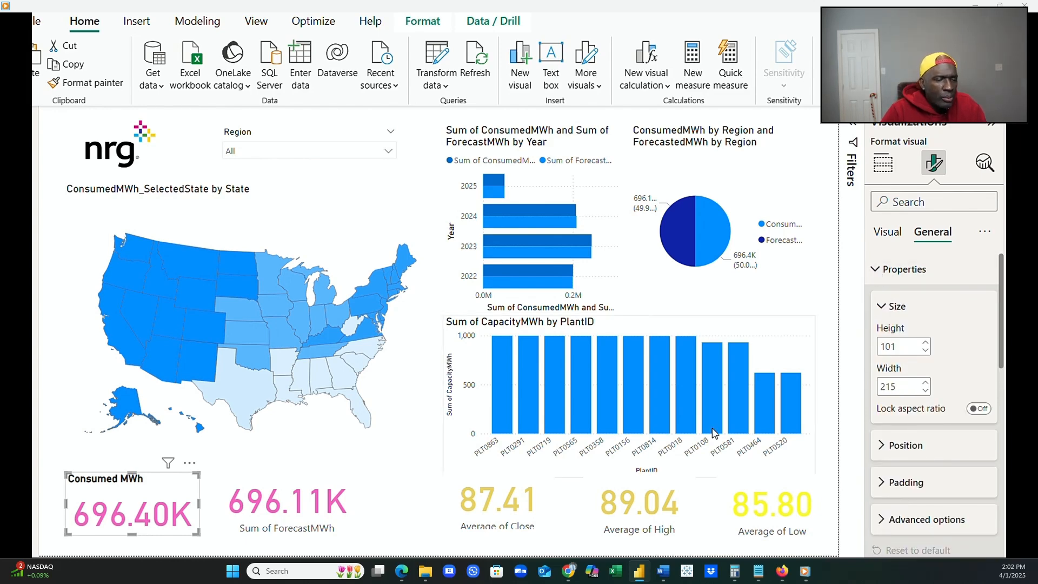
pyautogui.click(291, 499)
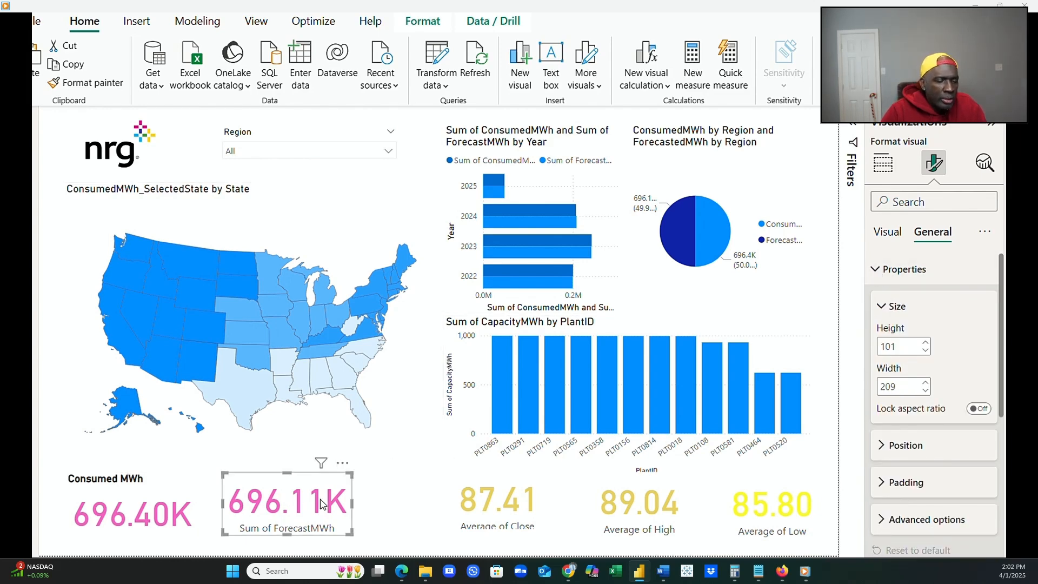
pyautogui.doubleClick(892, 388)
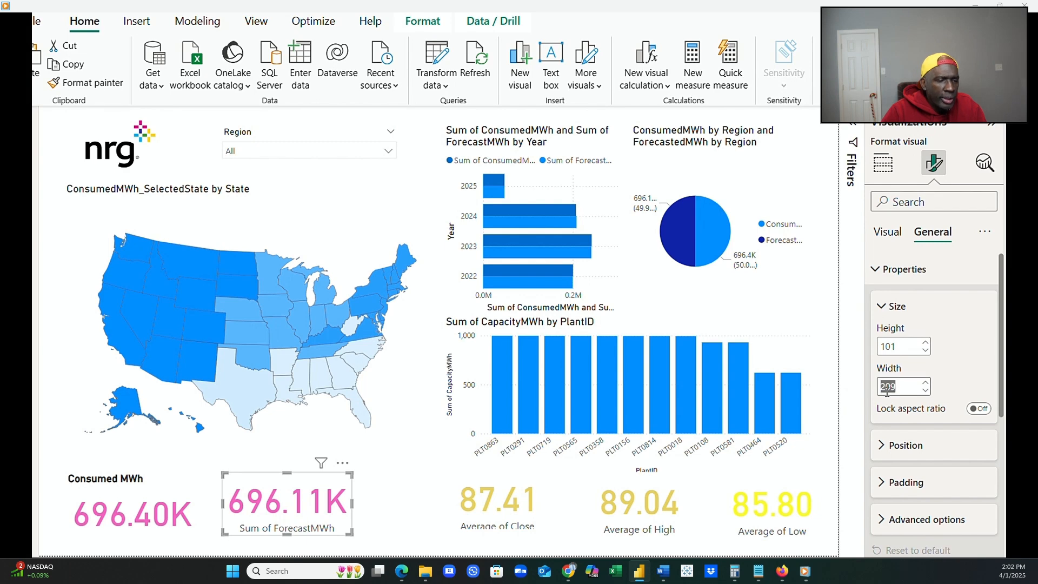
pyautogui.write('215')
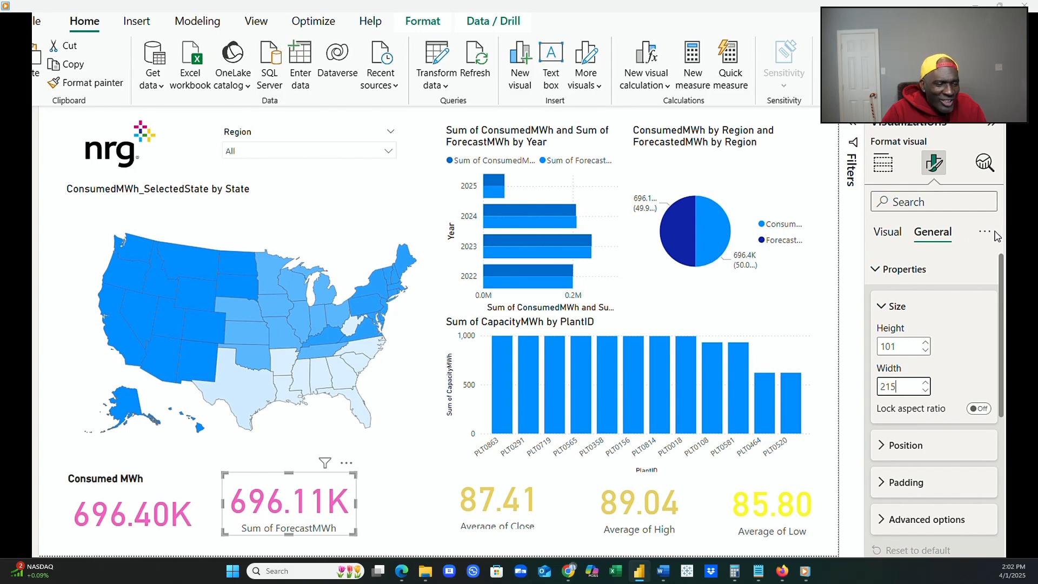
pyautogui.click(888, 232)
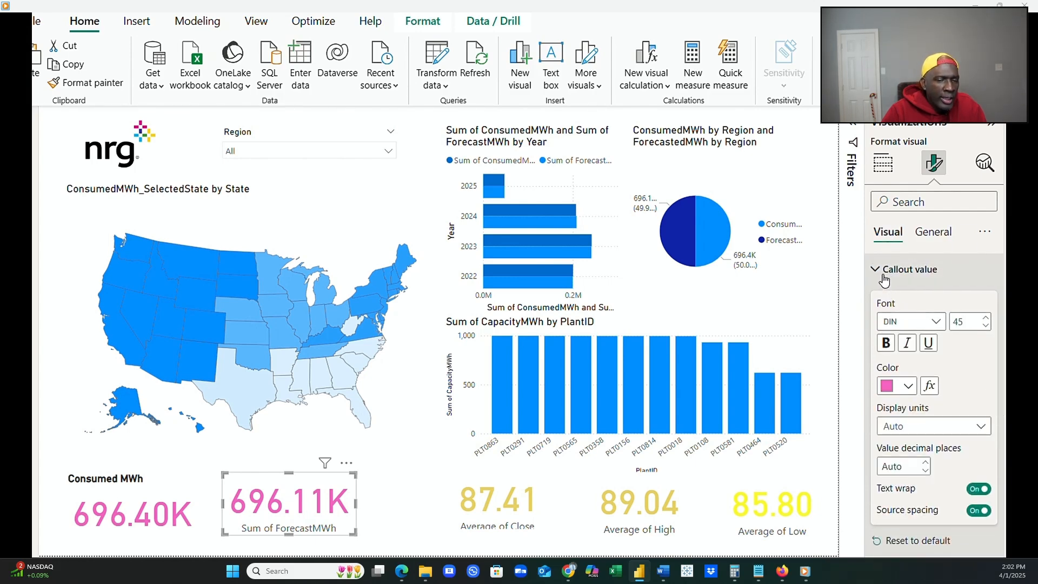
pyautogui.click(934, 234)
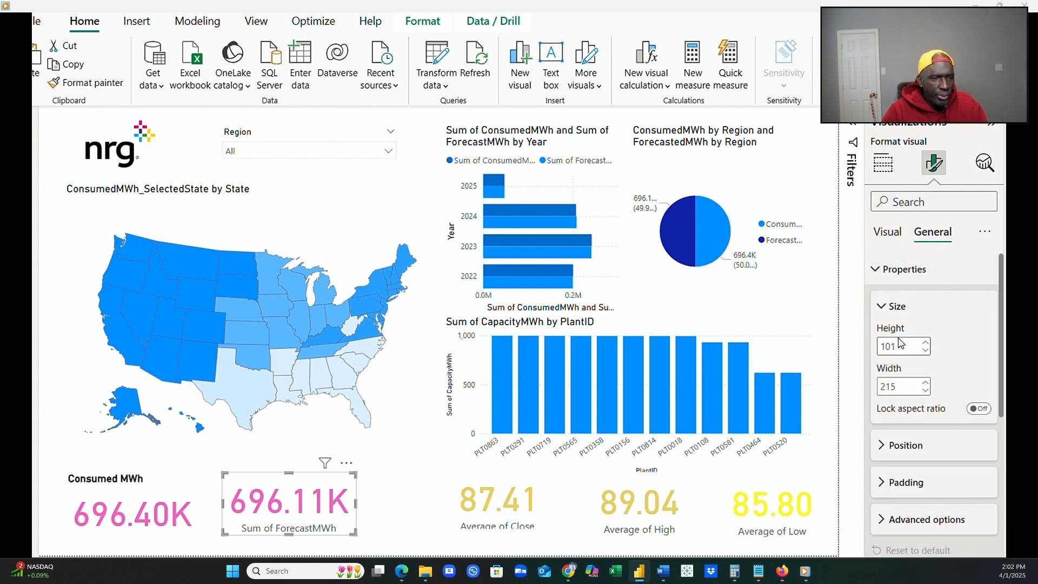
# Turn on the Sum of ForecastMWh card's title, set its text to "Forecasted MWh" and make it bold.
pyautogui.click(875, 268)
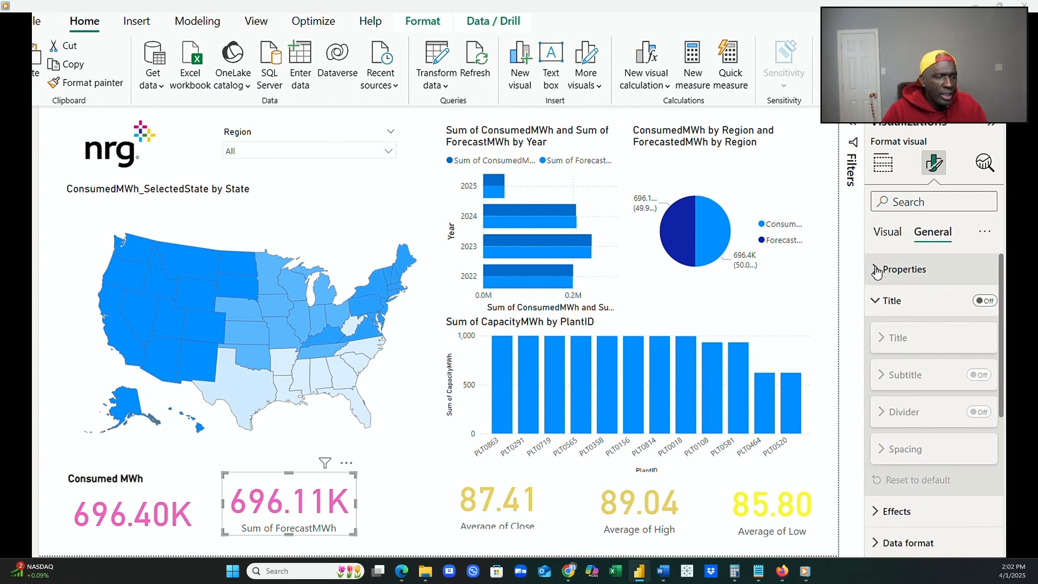
pyautogui.click(985, 301)
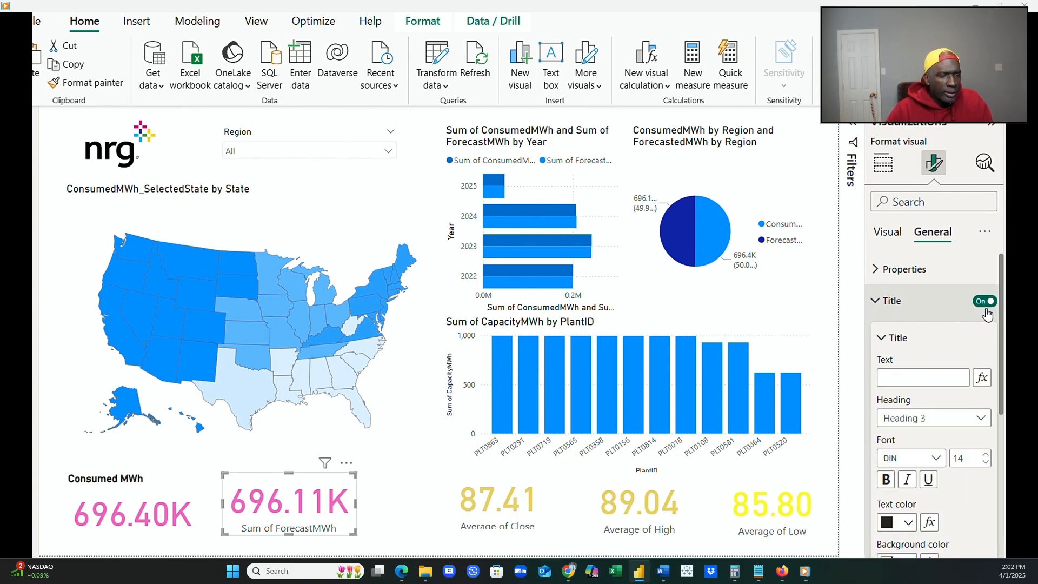
pyautogui.click(930, 380)
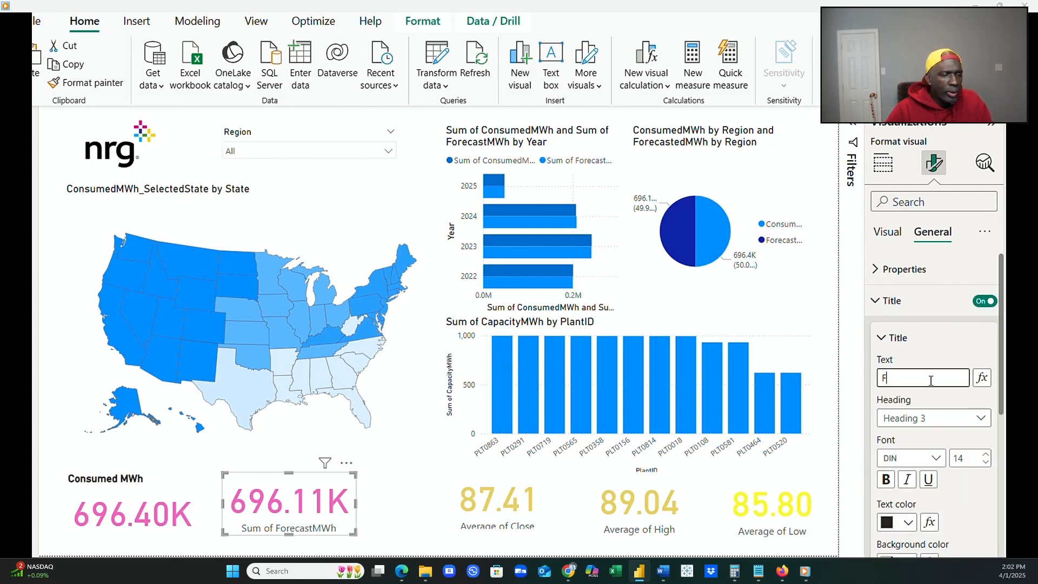
pyautogui.write('Forecasted MWh')
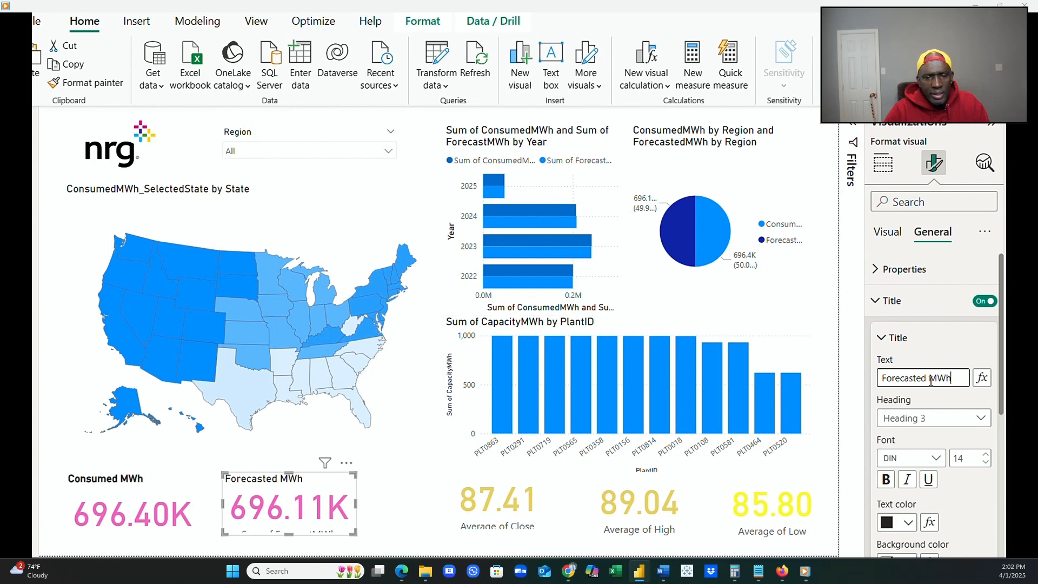
pyautogui.click(887, 480)
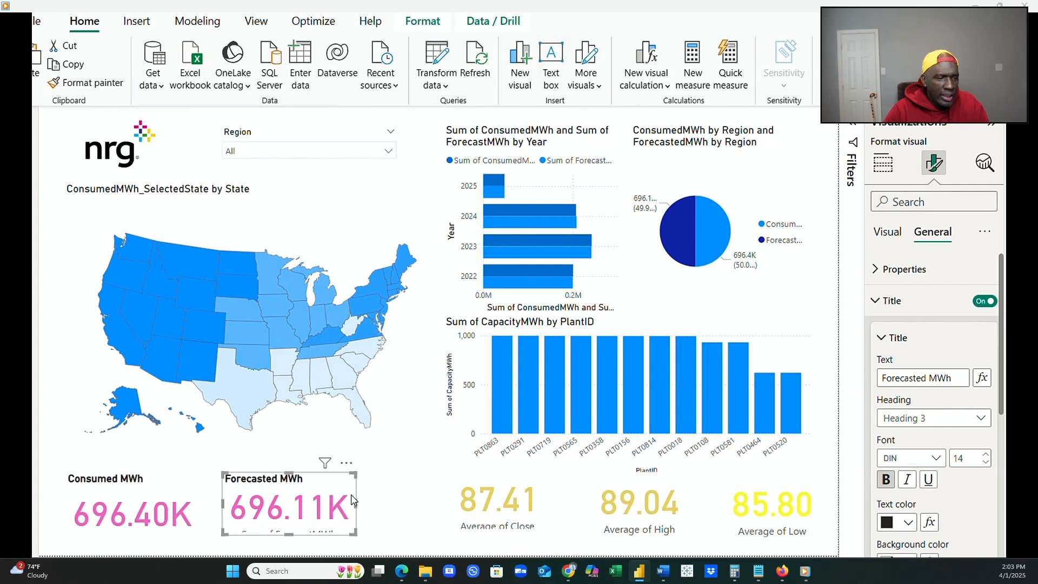
# Move the Forecasted MWh card right toward the Average of Close card and shift the Consumed MWh card up level with it.
pyautogui.moveTo(352, 500); pyautogui.dragTo(402, 493)
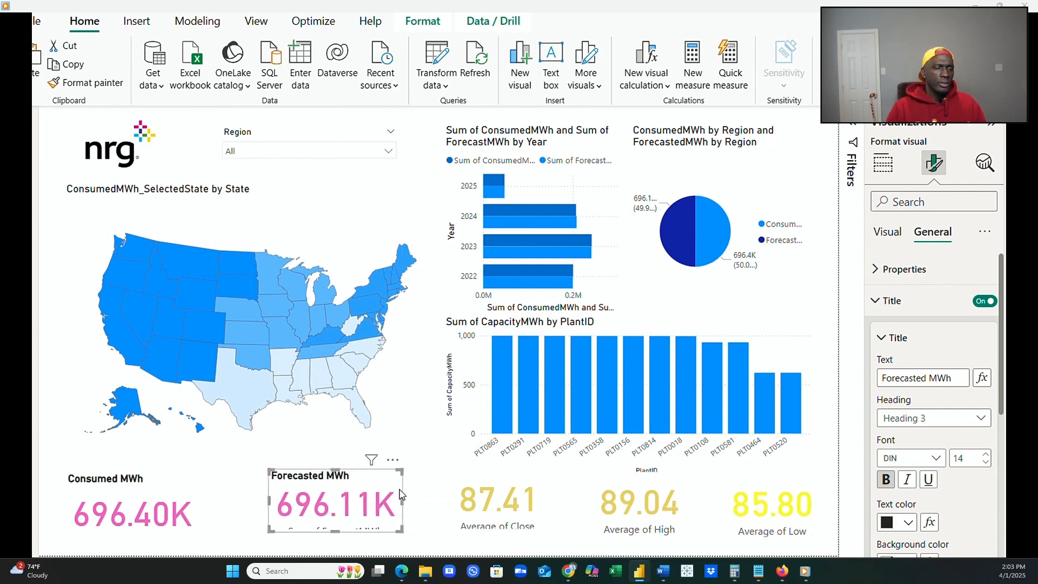
pyautogui.click(191, 502)
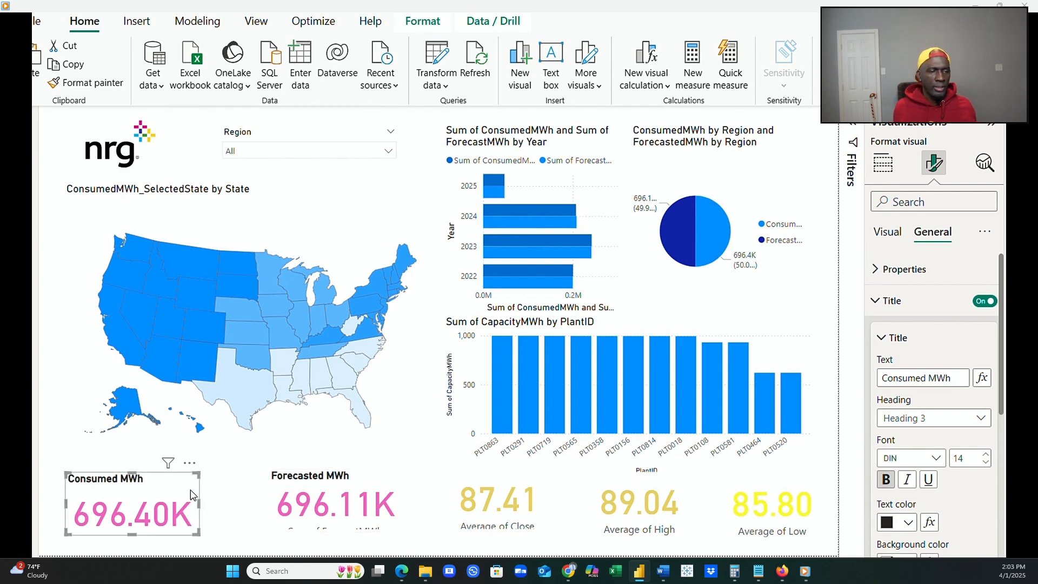
pyautogui.moveTo(192, 498); pyautogui.dragTo(189, 493)
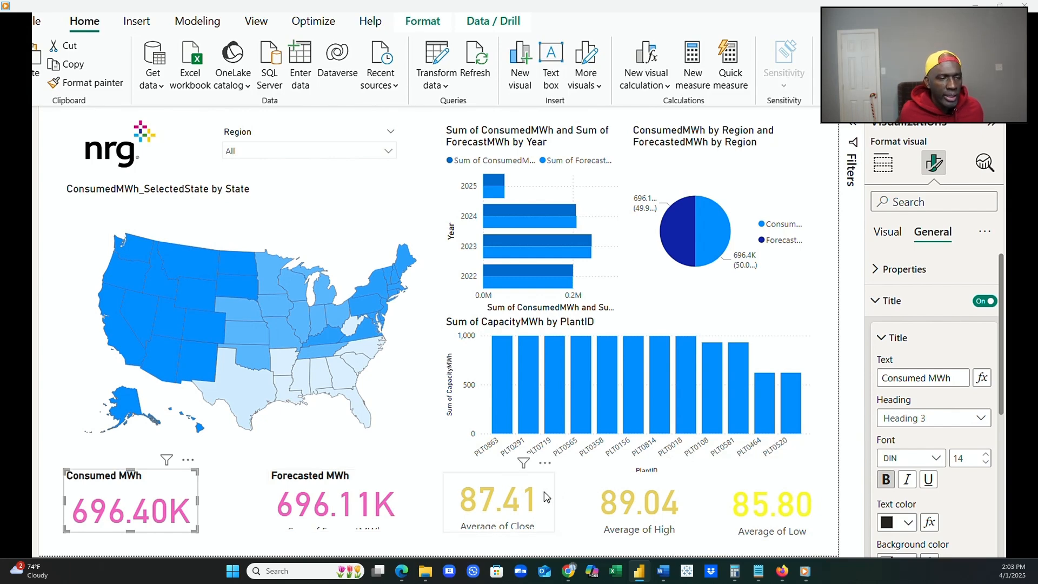
# Turn on the Average of Close card's title, set its text to "Close" and make it bold.
pyautogui.moveTo(544, 492); pyautogui.dragTo(546, 494)
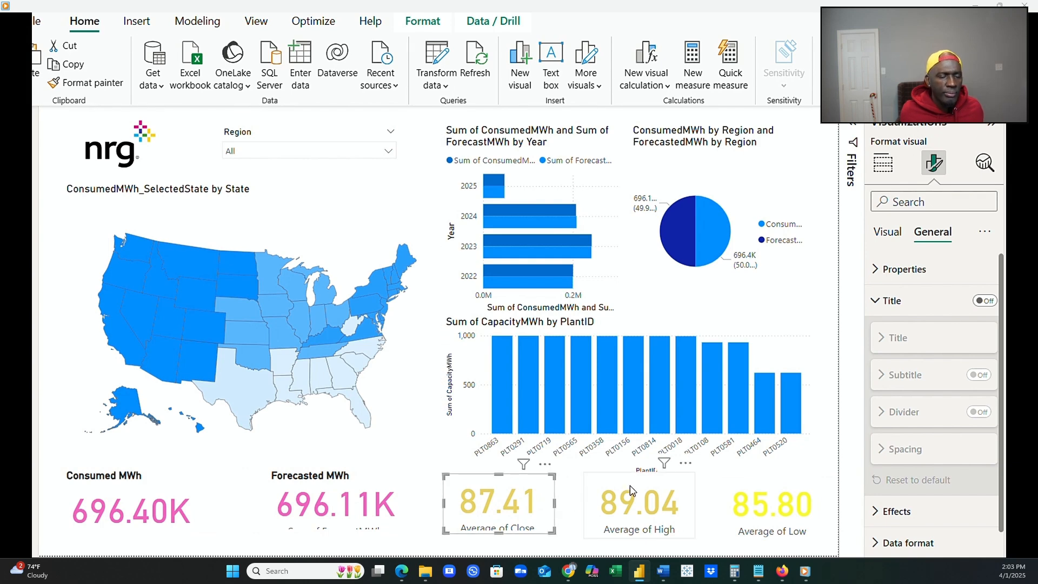
pyautogui.click(629, 487)
pyautogui.click(546, 492)
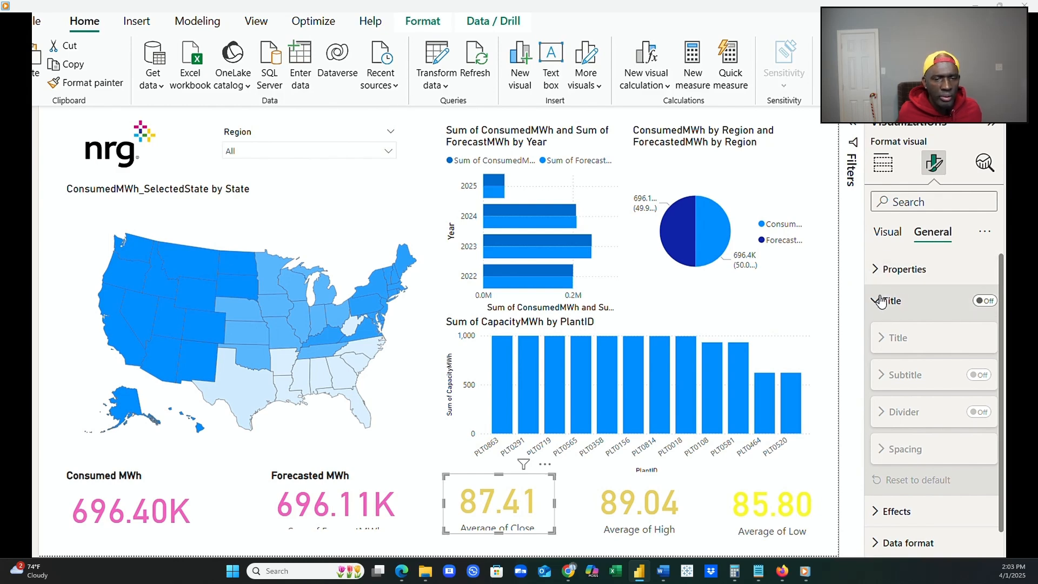
pyautogui.click(974, 306)
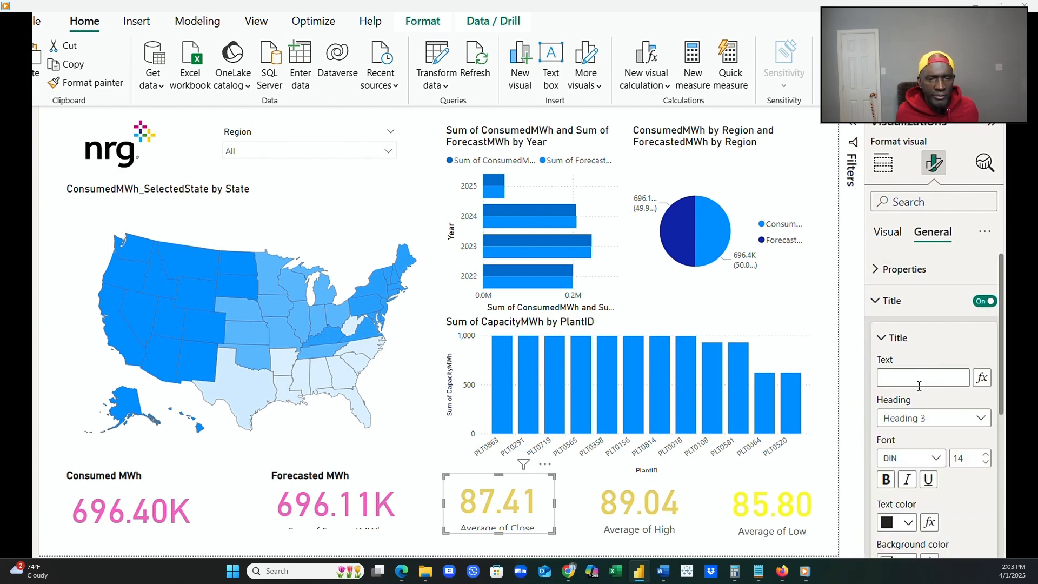
pyautogui.click(917, 382)
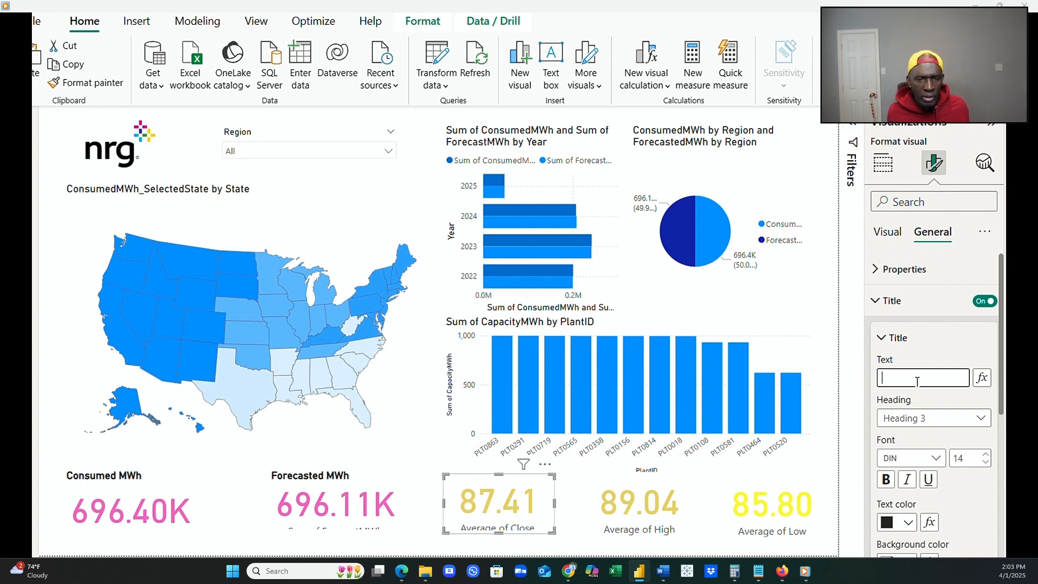
pyautogui.write('Close')
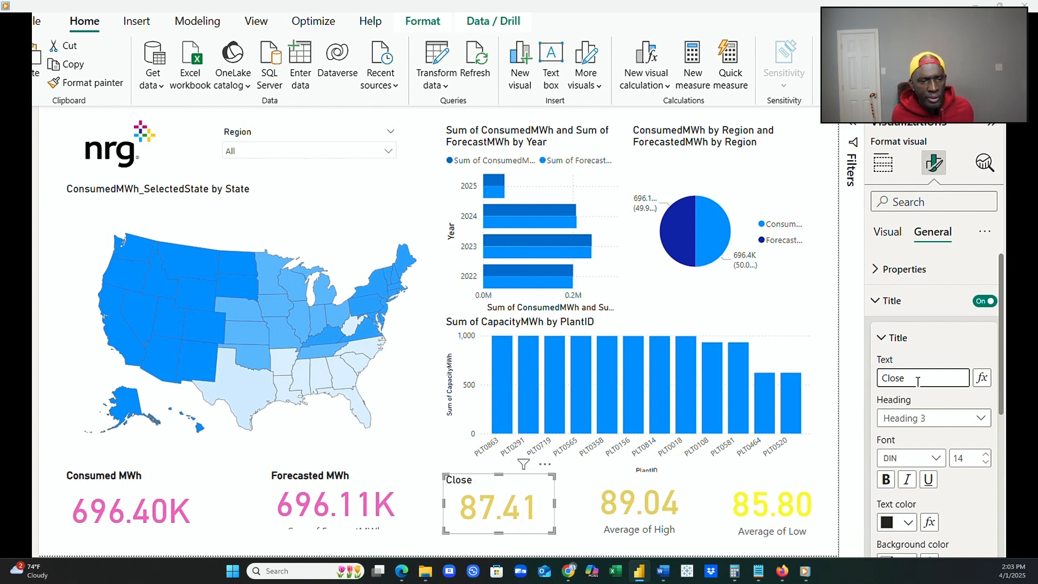
pyautogui.click(886, 479)
# Turn off the category label on the Close card.
pyautogui.click(887, 233)
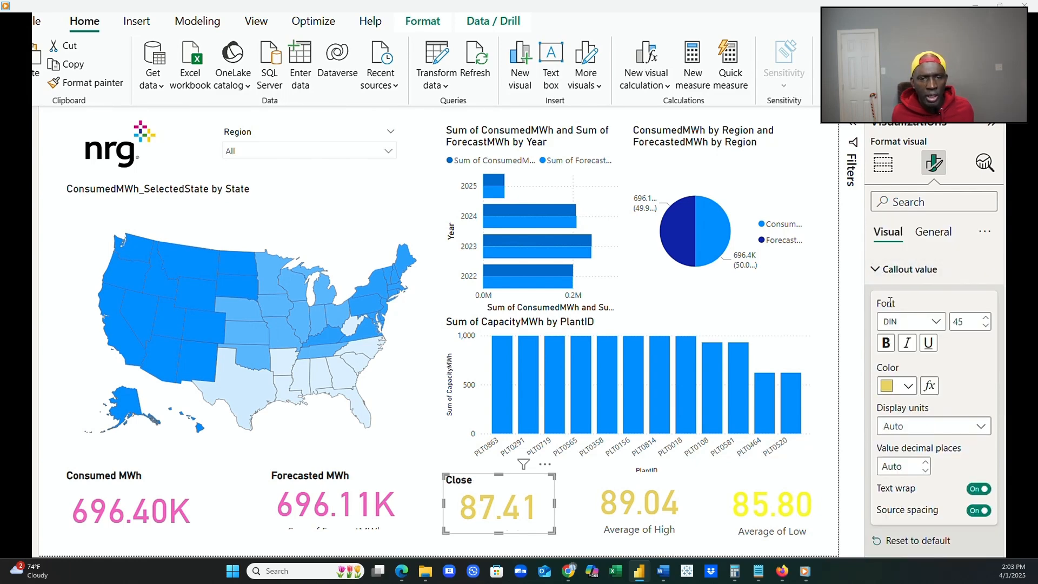
pyautogui.click(876, 269)
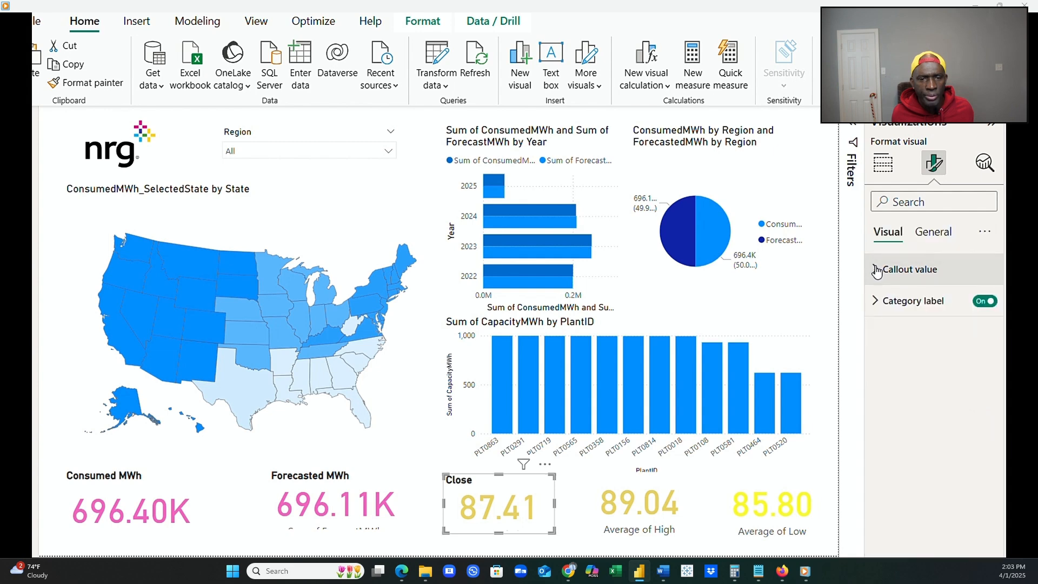
pyautogui.click(984, 300)
# Turn off the category label on the Average of High card.
pyautogui.click(651, 489)
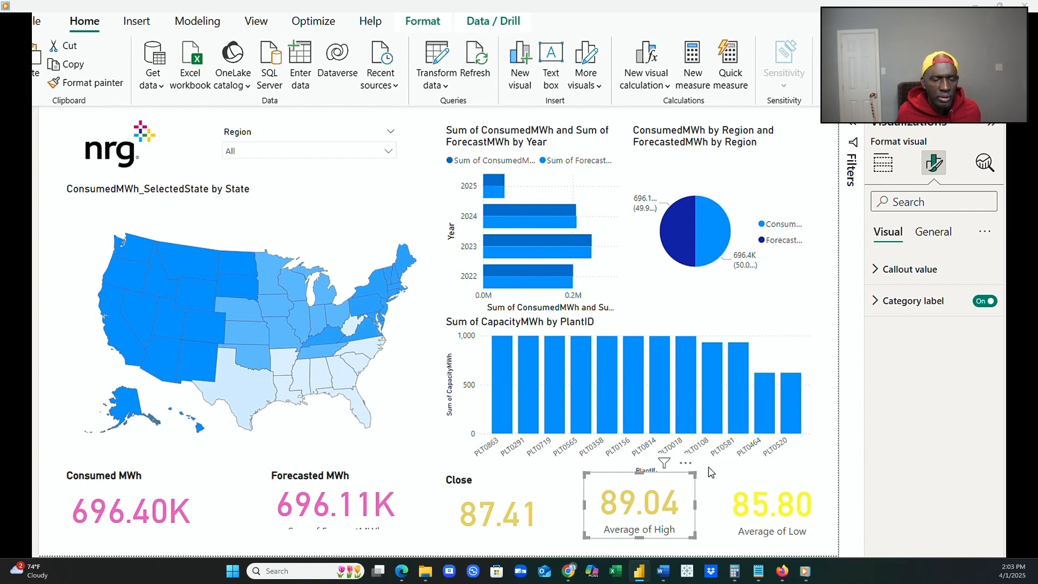
pyautogui.click(876, 270)
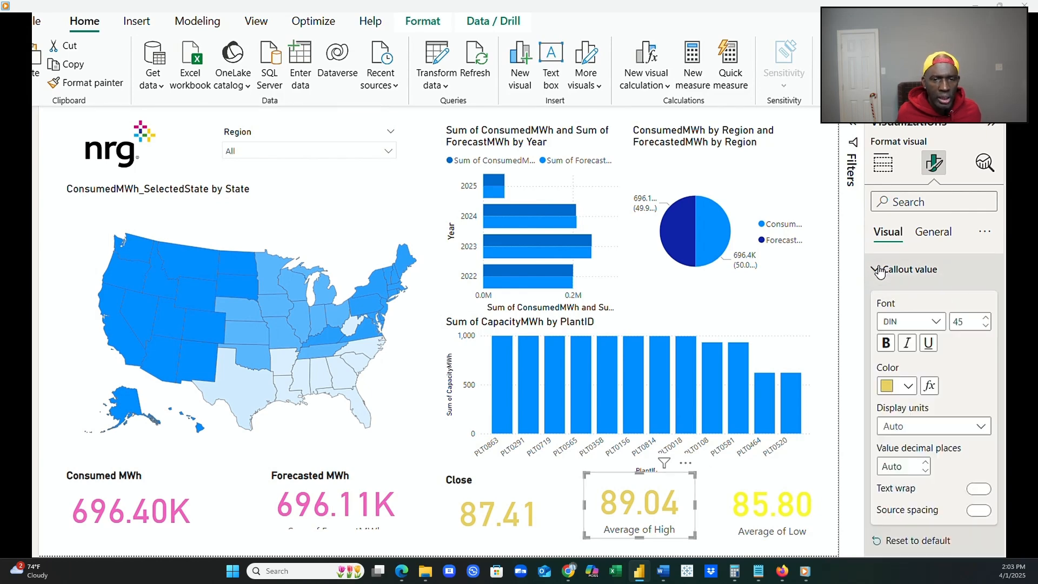
pyautogui.click(875, 269)
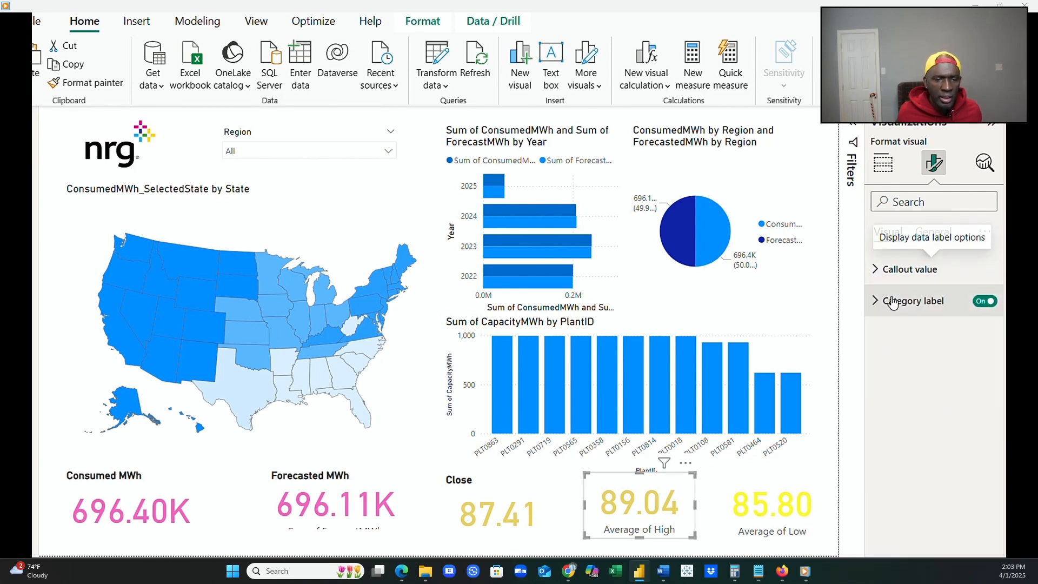
pyautogui.click(985, 300)
# Turn on the Average of High card's title, set its text to "High" and make it bold.
pyautogui.click(935, 232)
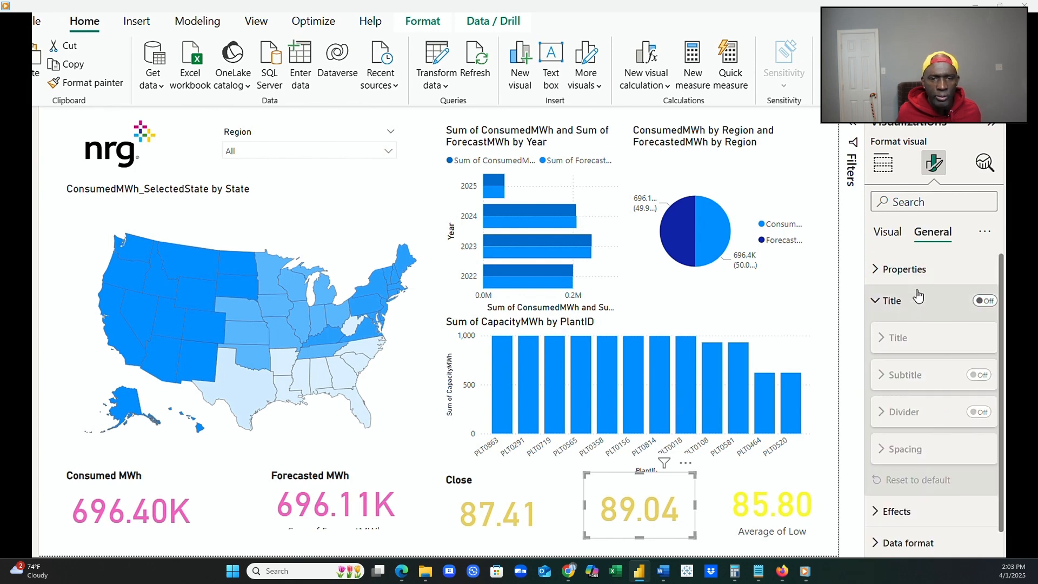
pyautogui.click(985, 301)
pyautogui.click(915, 377)
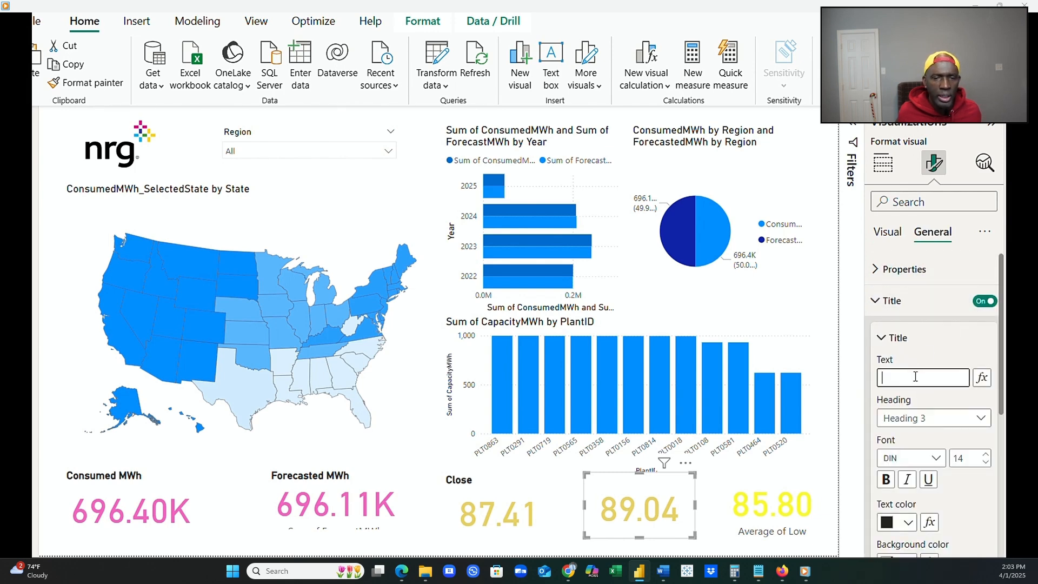
pyautogui.write('High')
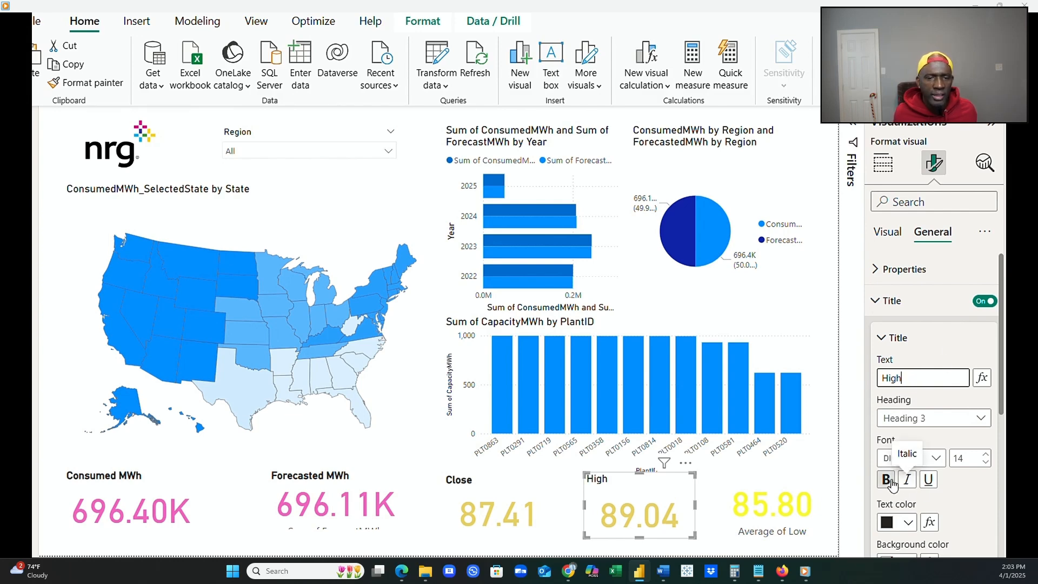
# Give the Average of Low card the bold title "Low" and turn off its category label.
pyautogui.click(791, 495)
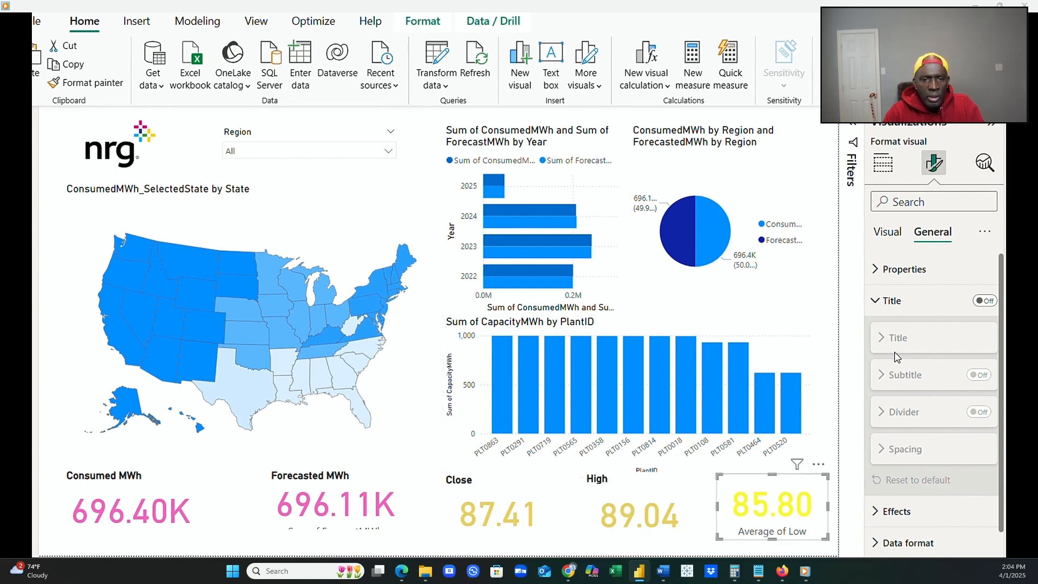
pyautogui.click(982, 300)
pyautogui.click(918, 338)
pyautogui.click(917, 378)
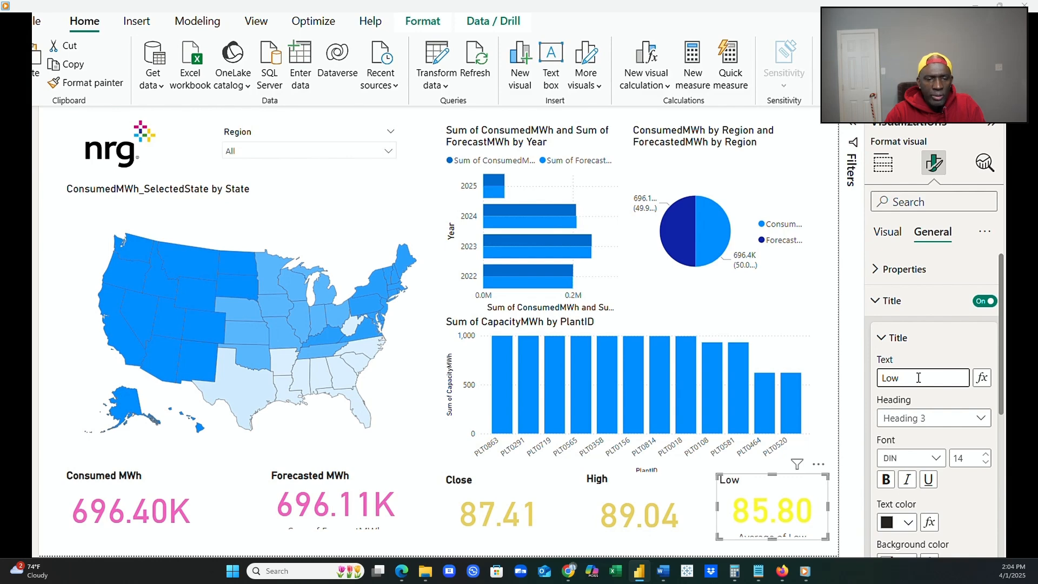
pyautogui.click(908, 522)
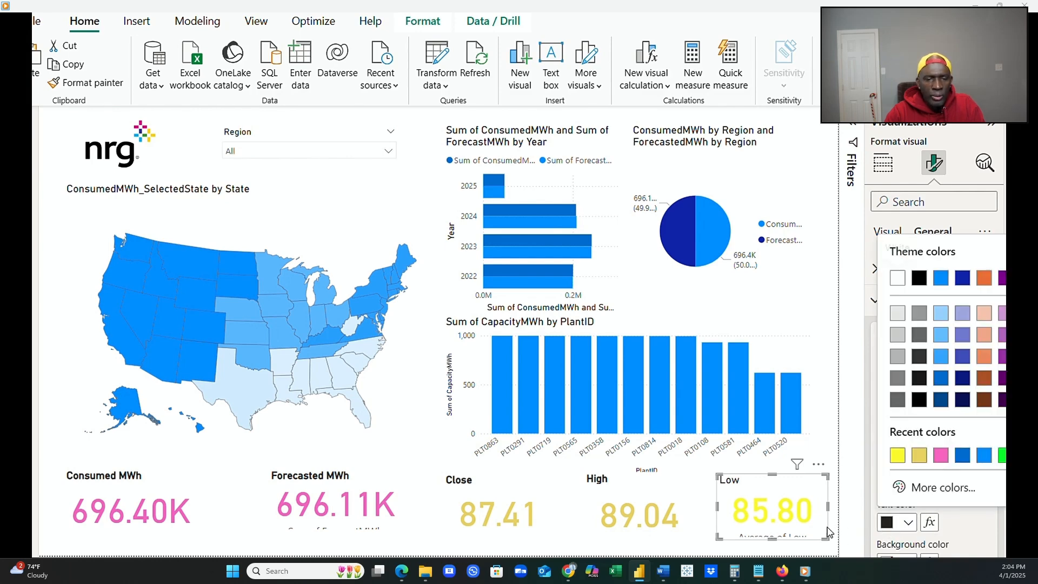
pyautogui.click(971, 526)
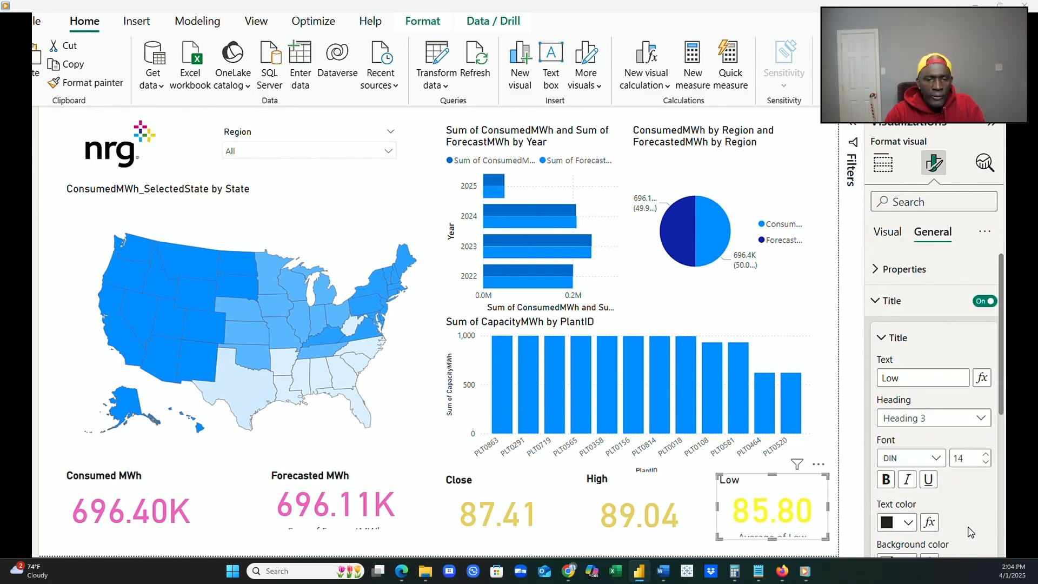
pyautogui.click(887, 486)
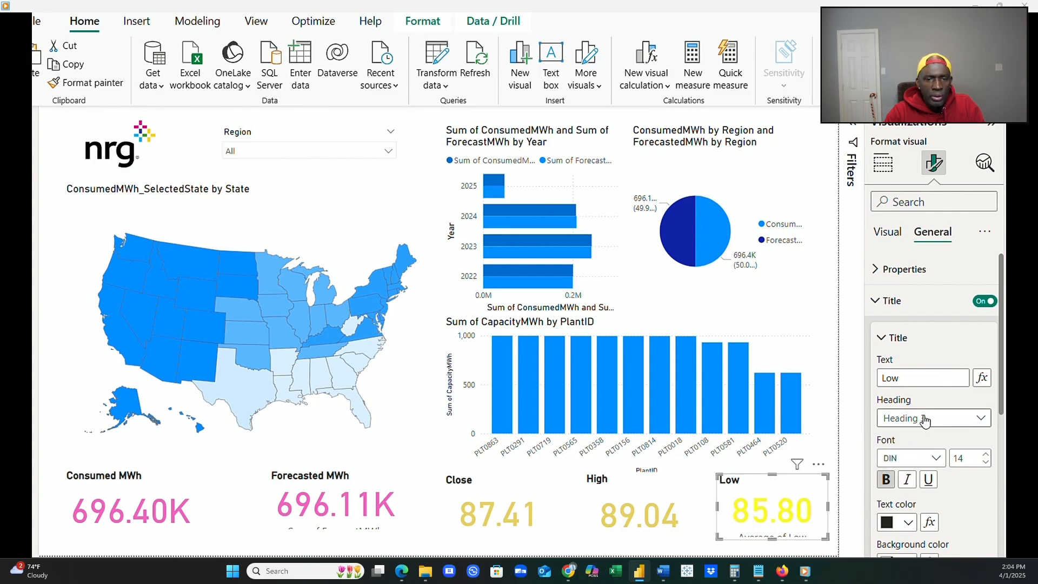
pyautogui.click(889, 233)
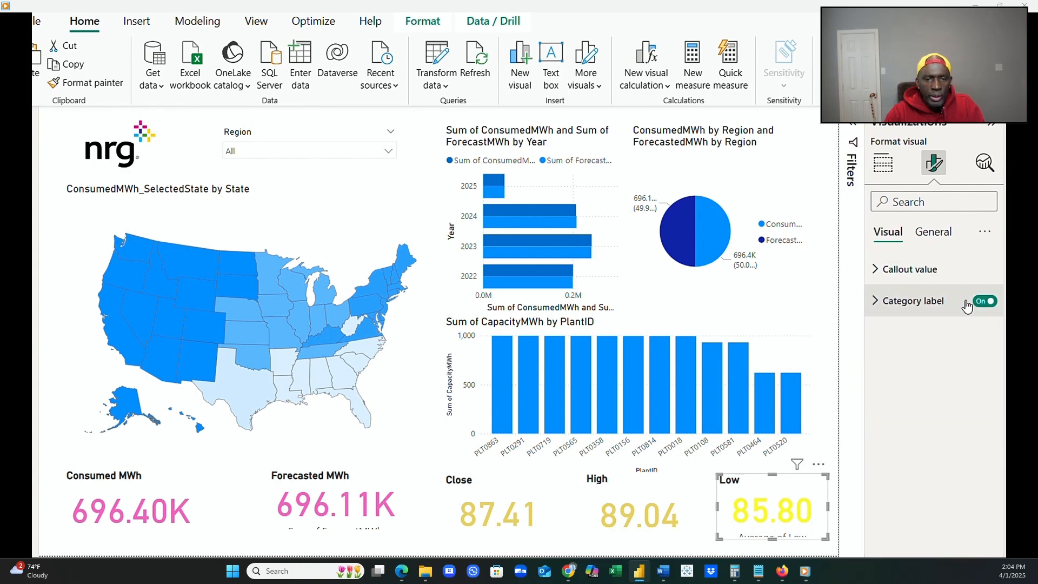
pyautogui.click(983, 301)
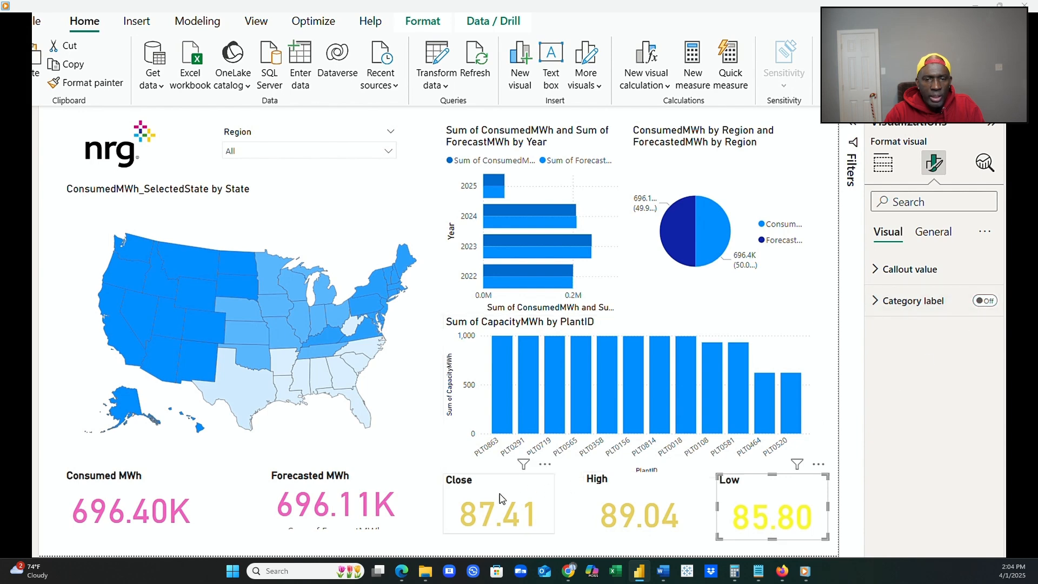
# Check the height and width of the Consumed MWh card in its size properties.
pyautogui.click(514, 494)
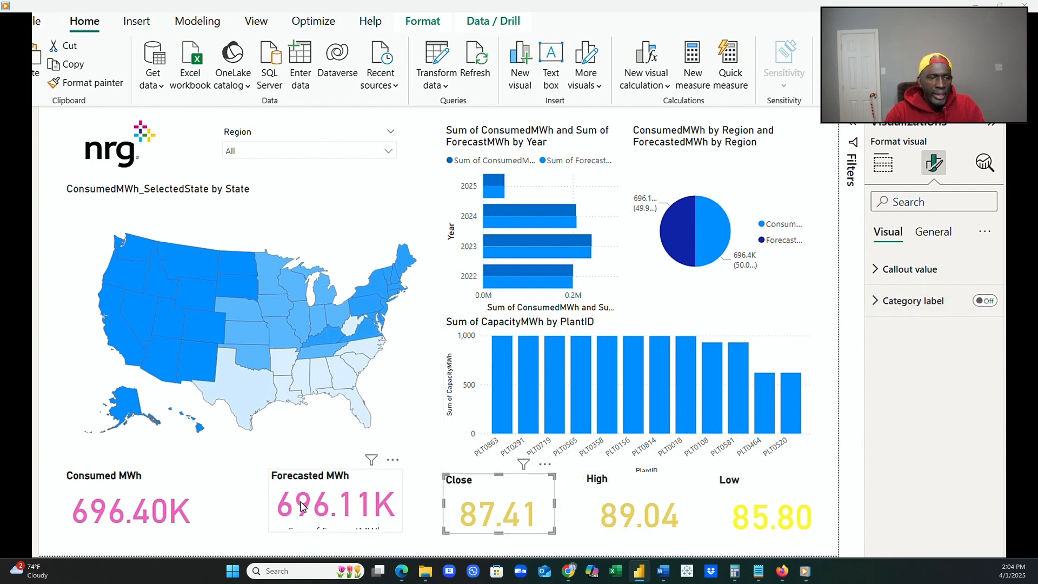
pyautogui.click(189, 489)
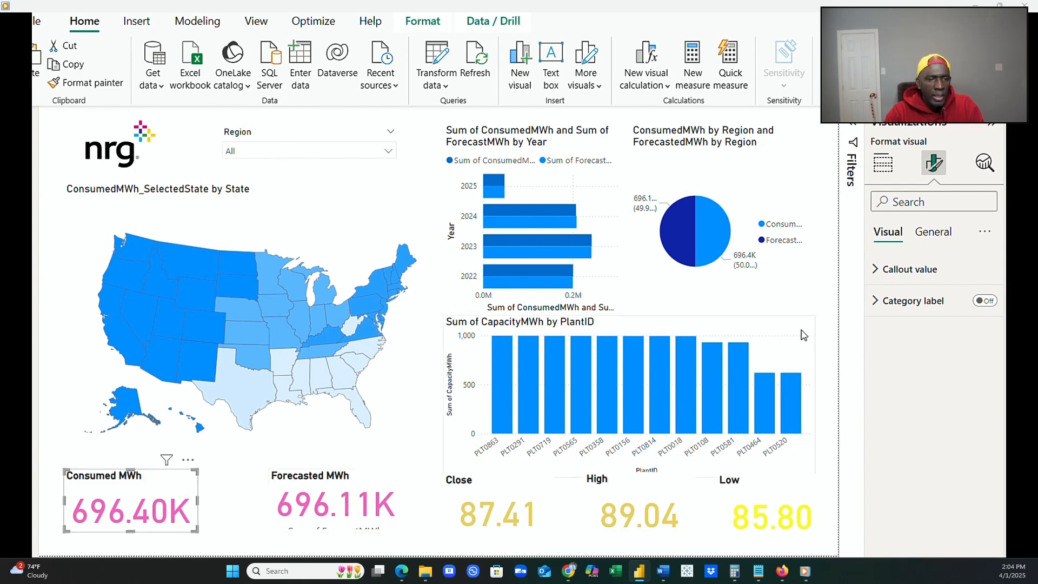
pyautogui.click(940, 233)
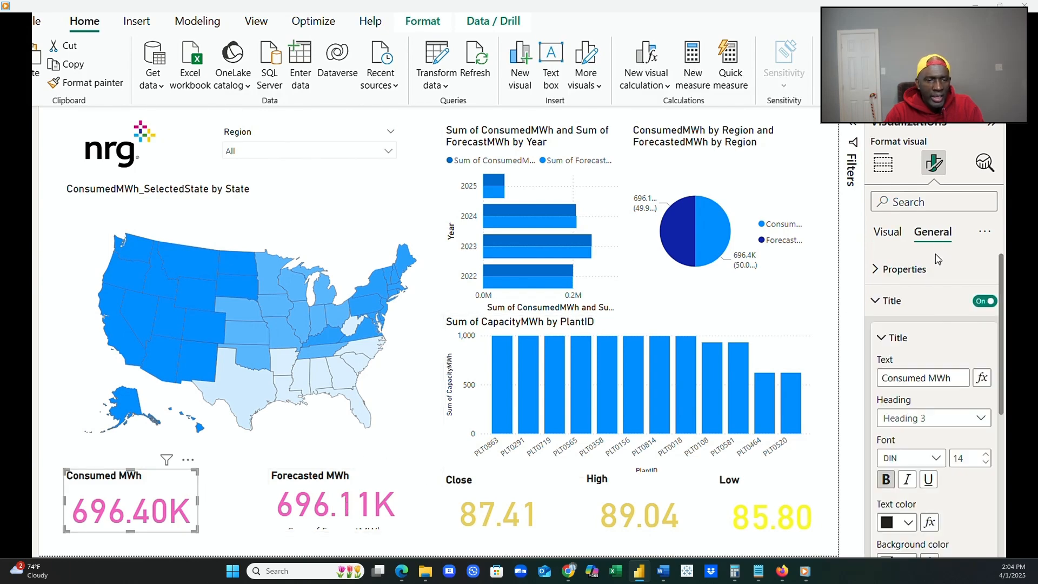
pyautogui.click(885, 272)
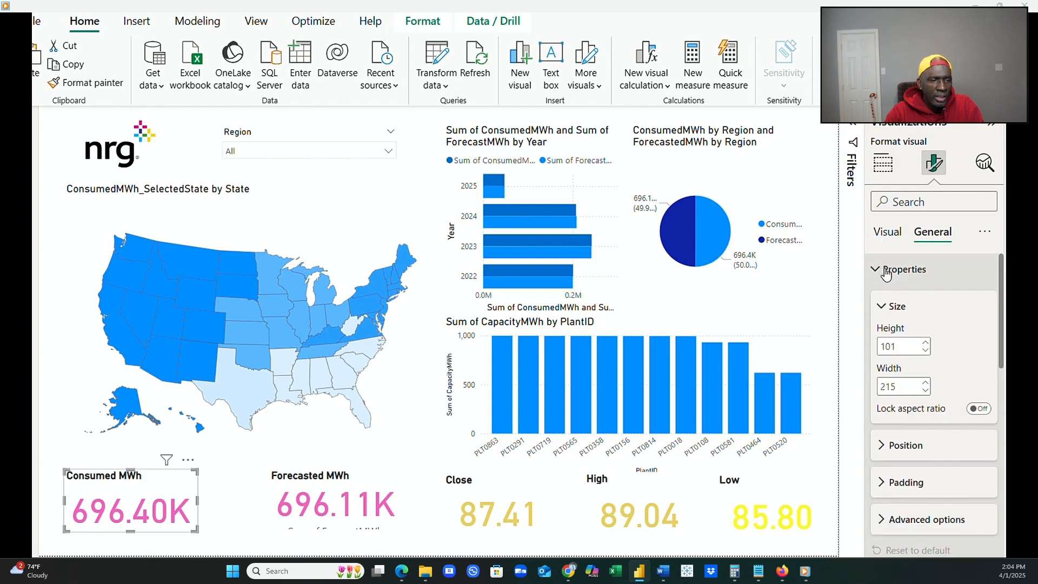
# Set the Close card's height to 90 and its width to 175.
pyautogui.click(522, 493)
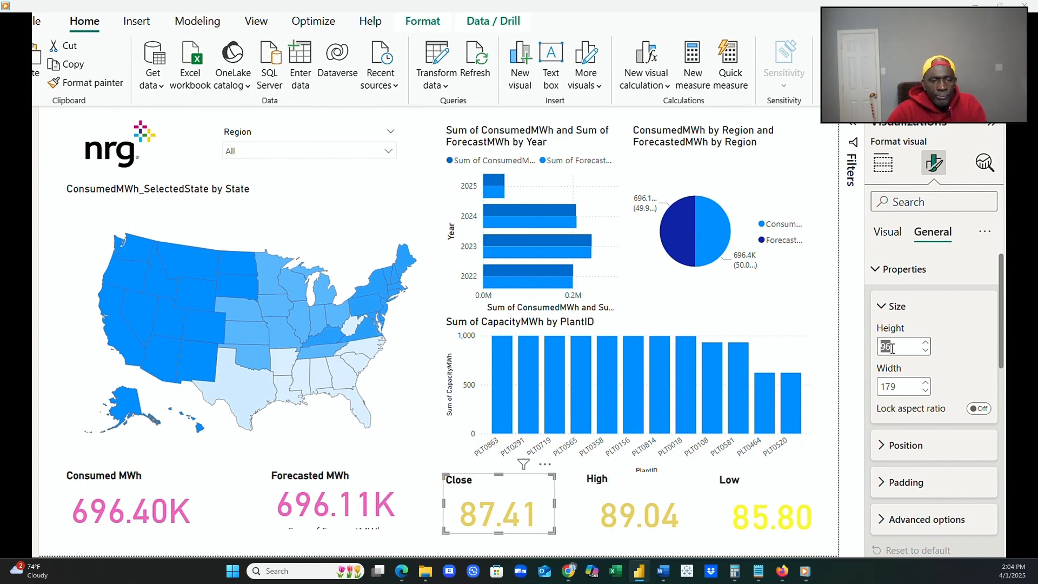
pyautogui.write('90')
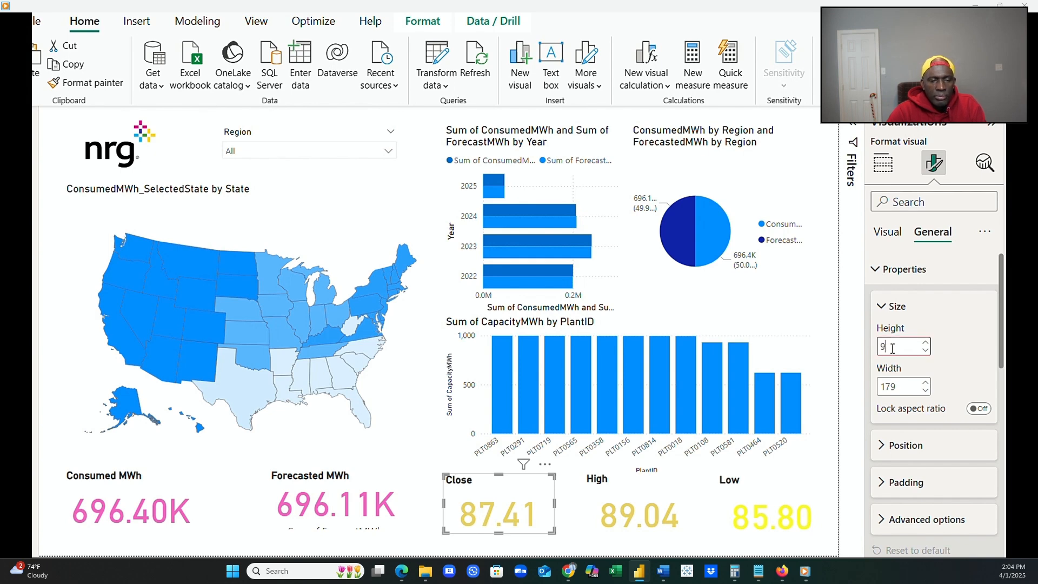
pyautogui.click(889, 386)
pyautogui.write('17')
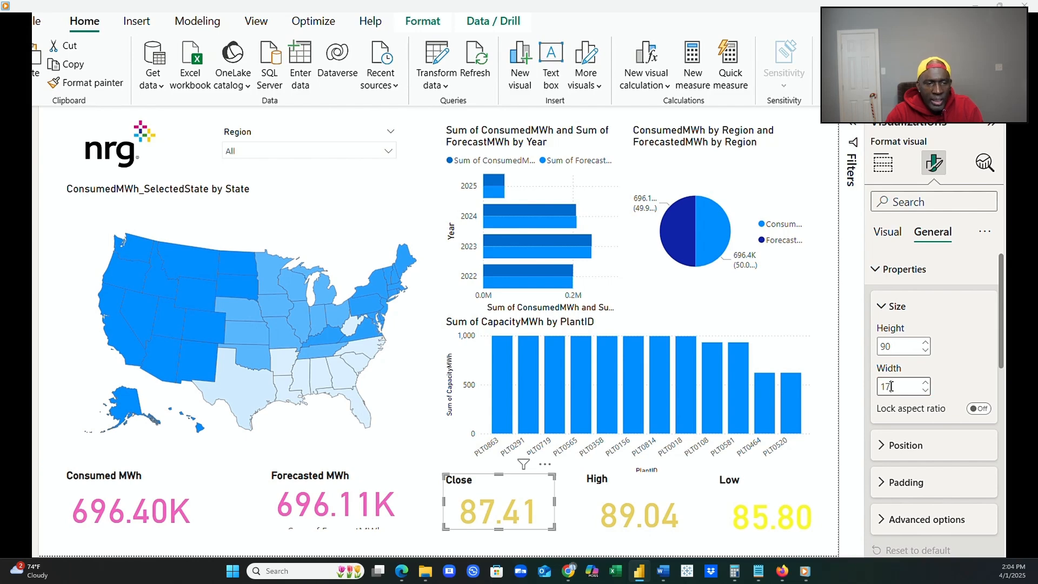
pyautogui.write('9')
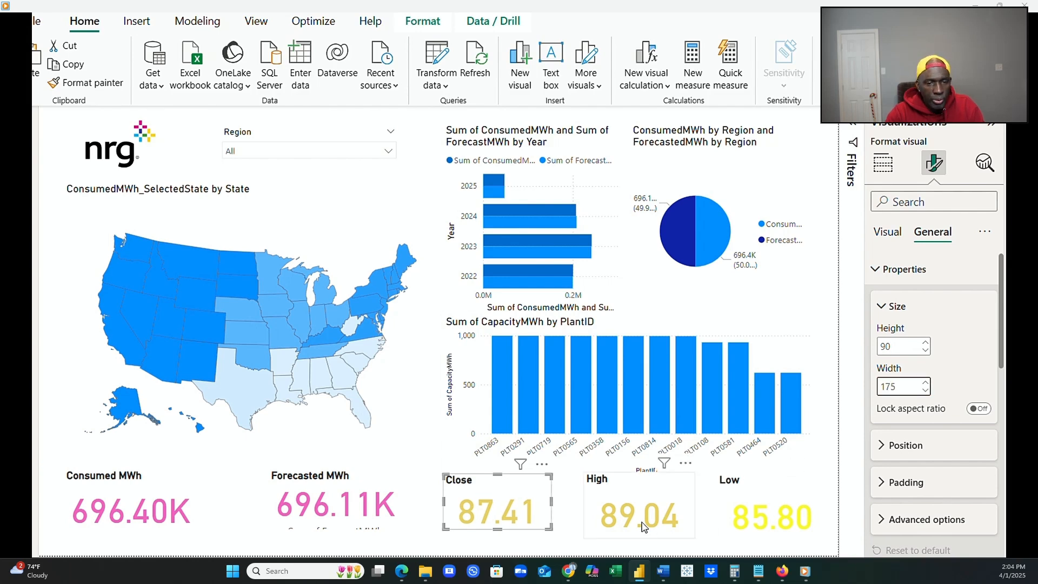
# Set the High card's height to 90 and its width to 175.
pyautogui.click(680, 494)
pyautogui.click(893, 347)
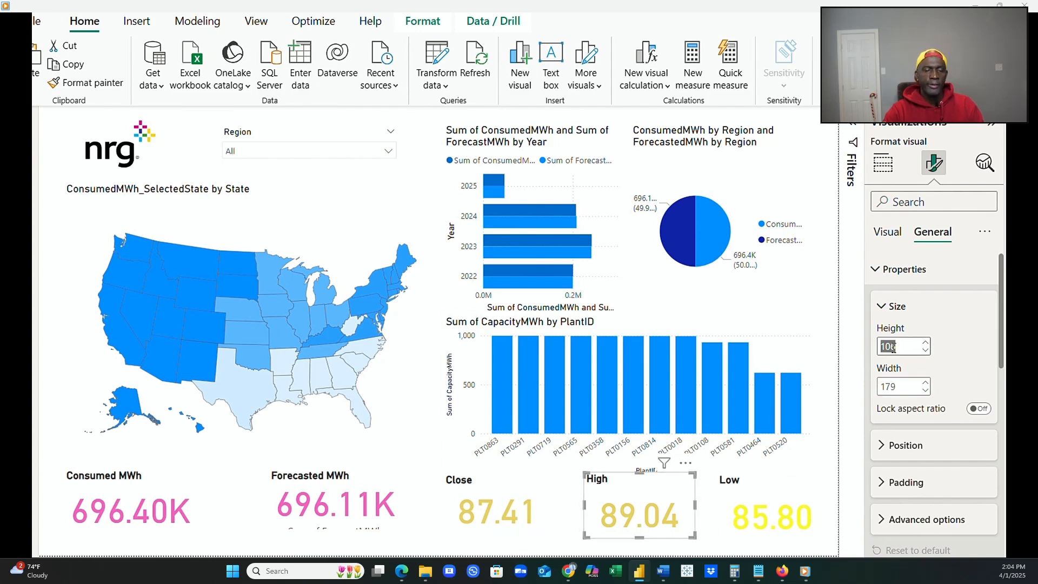
pyautogui.write('90')
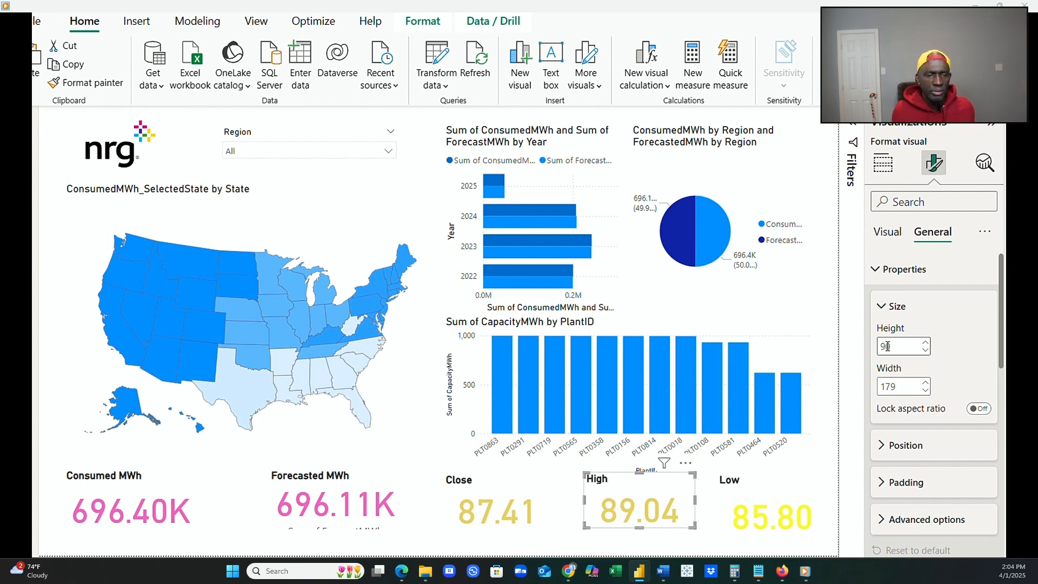
pyautogui.click(899, 387)
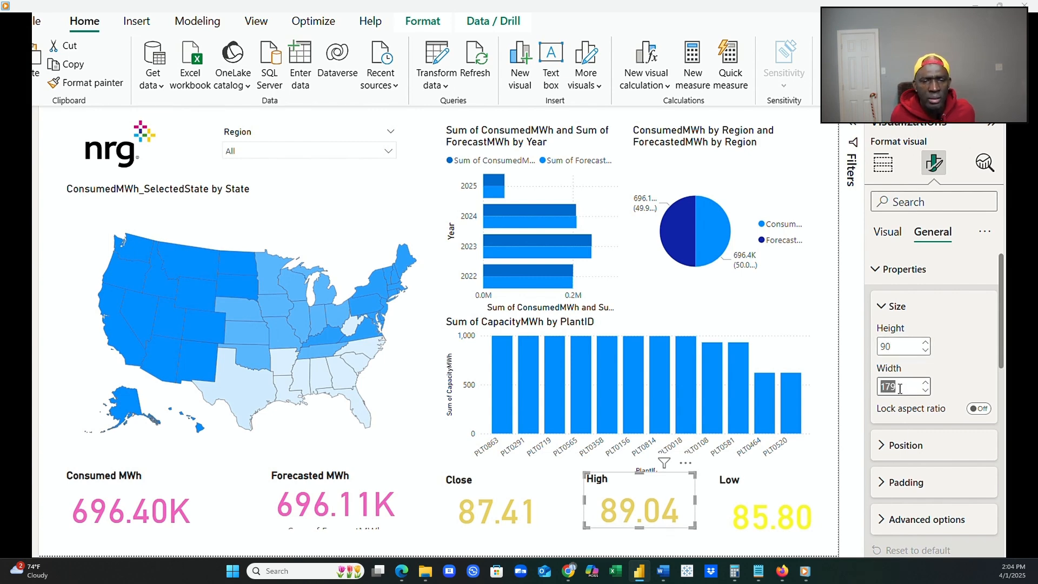
pyautogui.write('175')
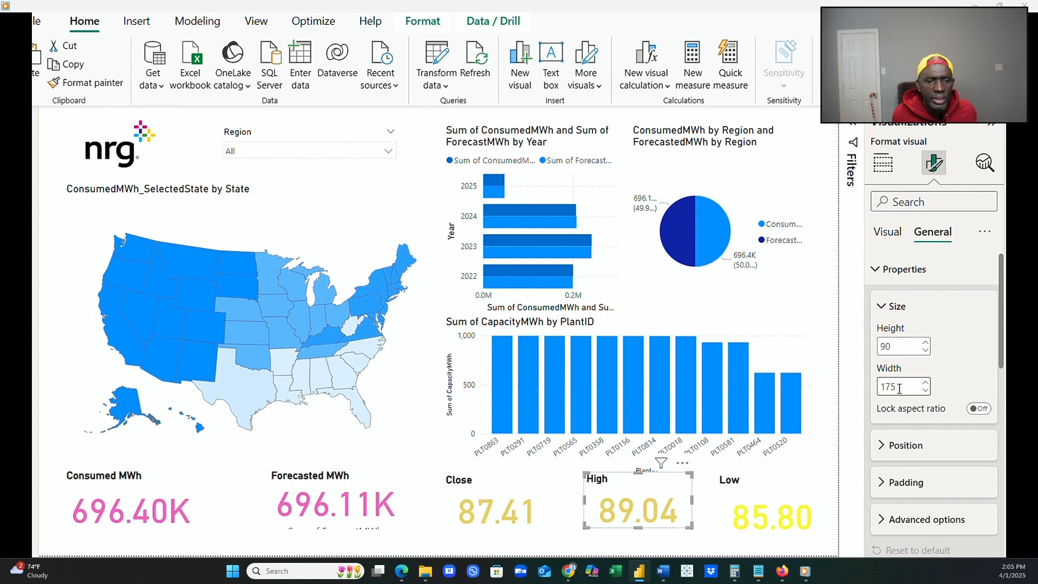
# Set the Low card's height to 90 and its width to 175.
pyautogui.click(778, 502)
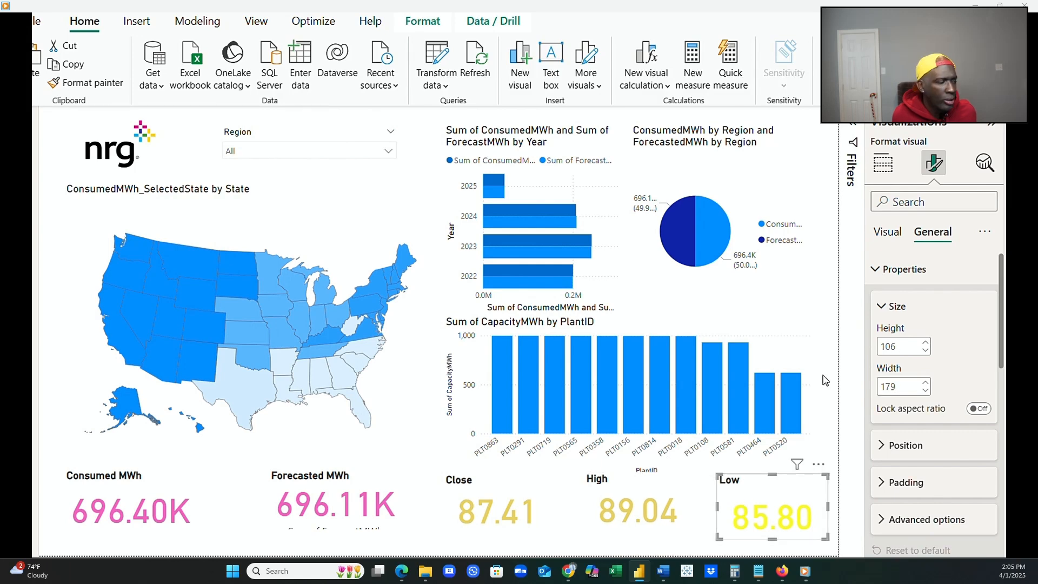
pyautogui.click(889, 346)
pyautogui.write('90')
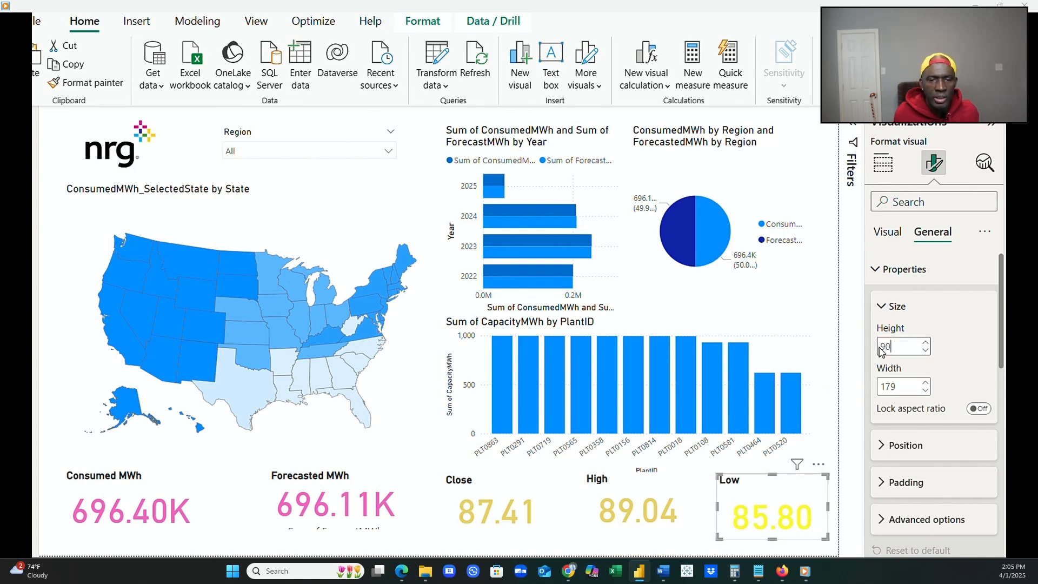
pyautogui.click(899, 385)
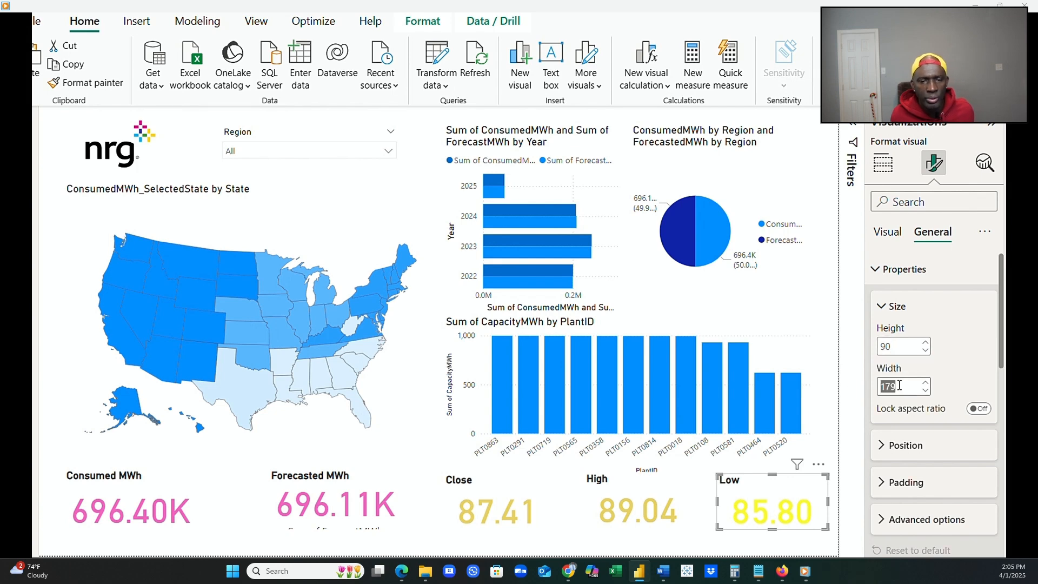
pyautogui.write('17')
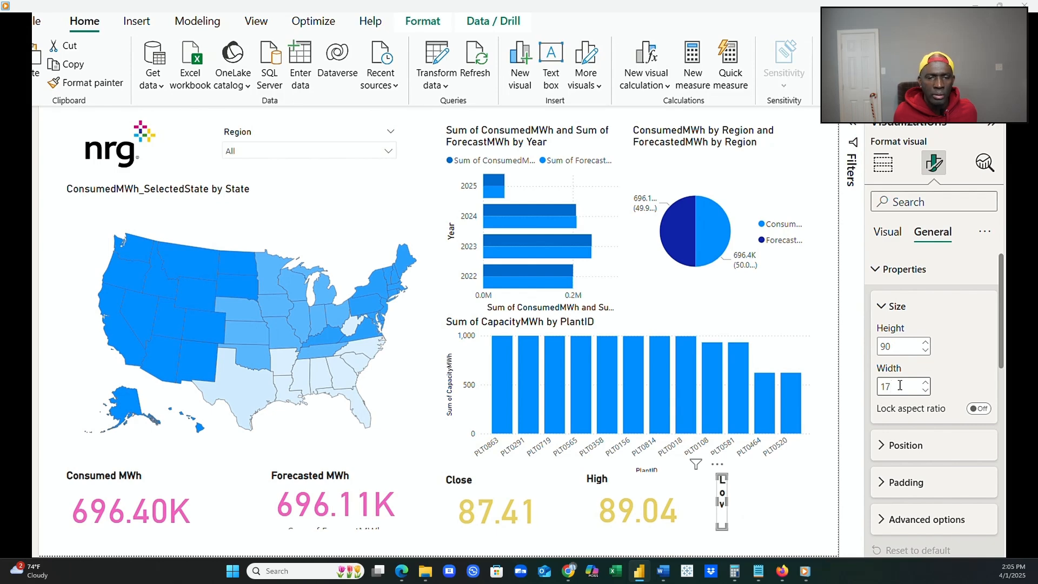
pyautogui.write('5')
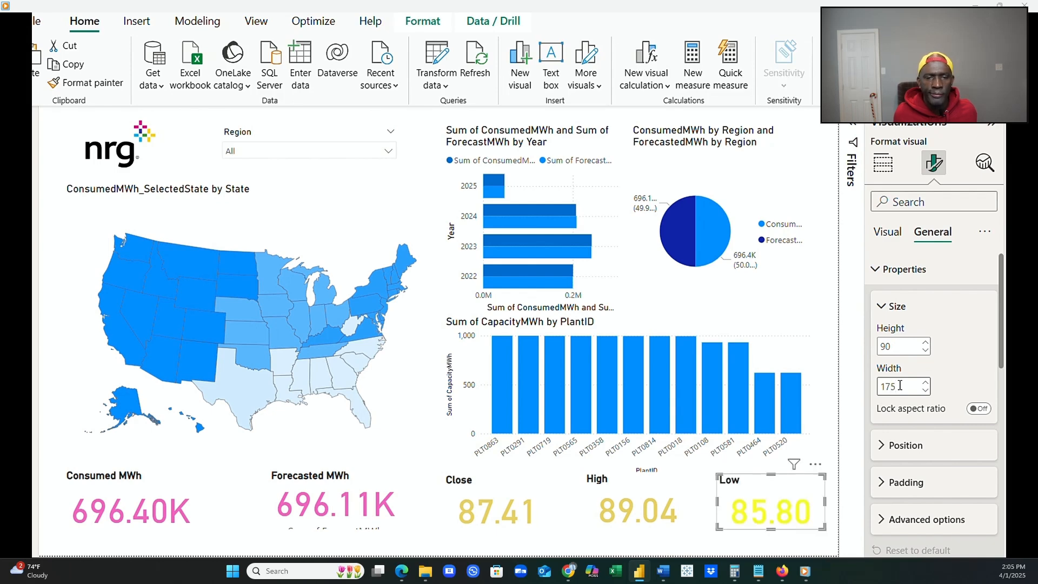
# Set the Consumed MWh card's height to 90 and its width to 175.
pyautogui.click(178, 511)
pyautogui.click(886, 347)
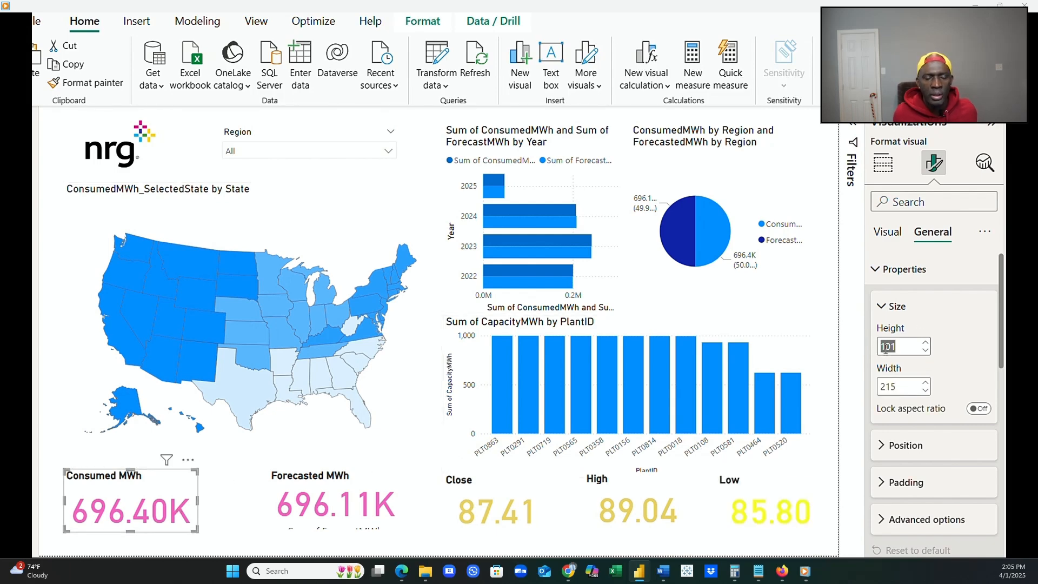
pyautogui.write('90')
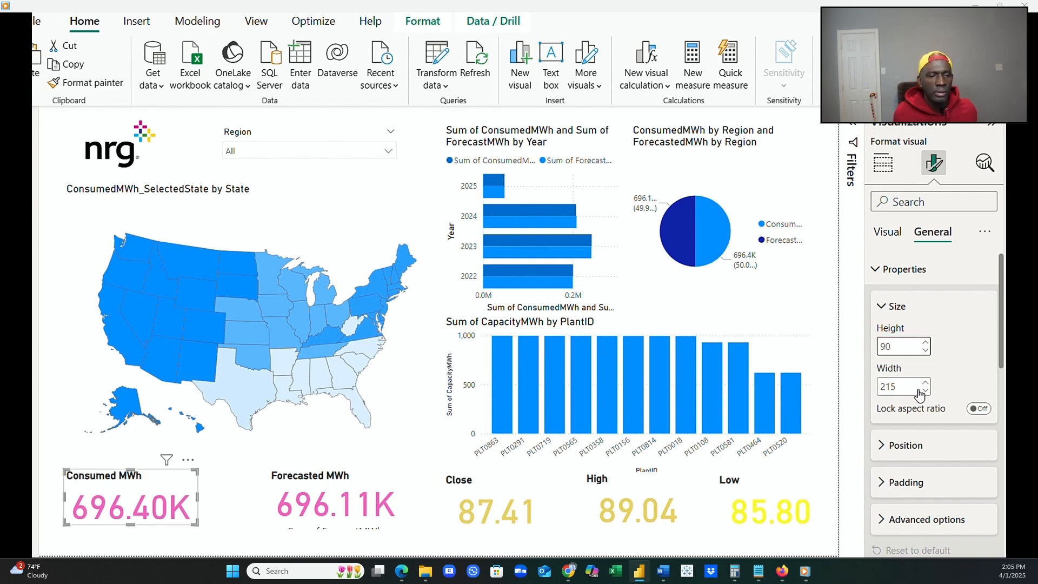
pyautogui.click(901, 390)
pyautogui.write('17')
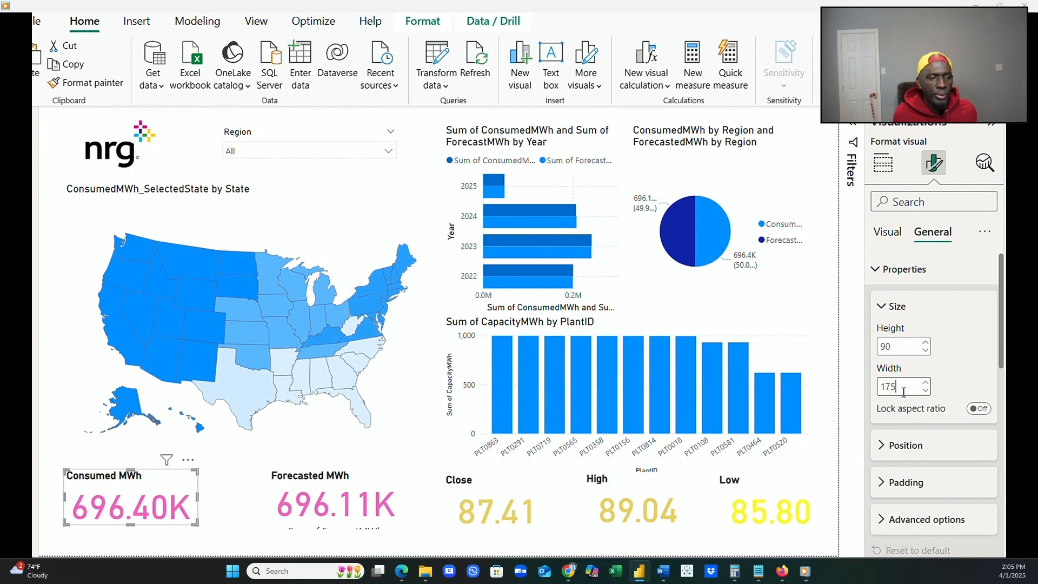
pyautogui.write('5')
pyautogui.press('Return')
# Set the Forecasted MWh card's height to 90 and its width to 175.
pyautogui.click(359, 494)
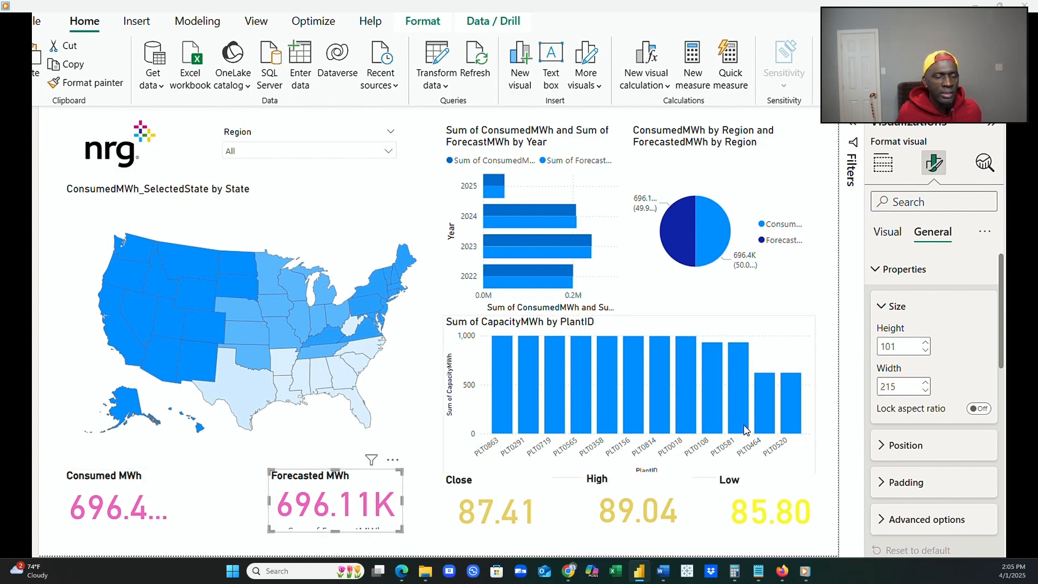
pyautogui.click(892, 349)
pyautogui.write('90')
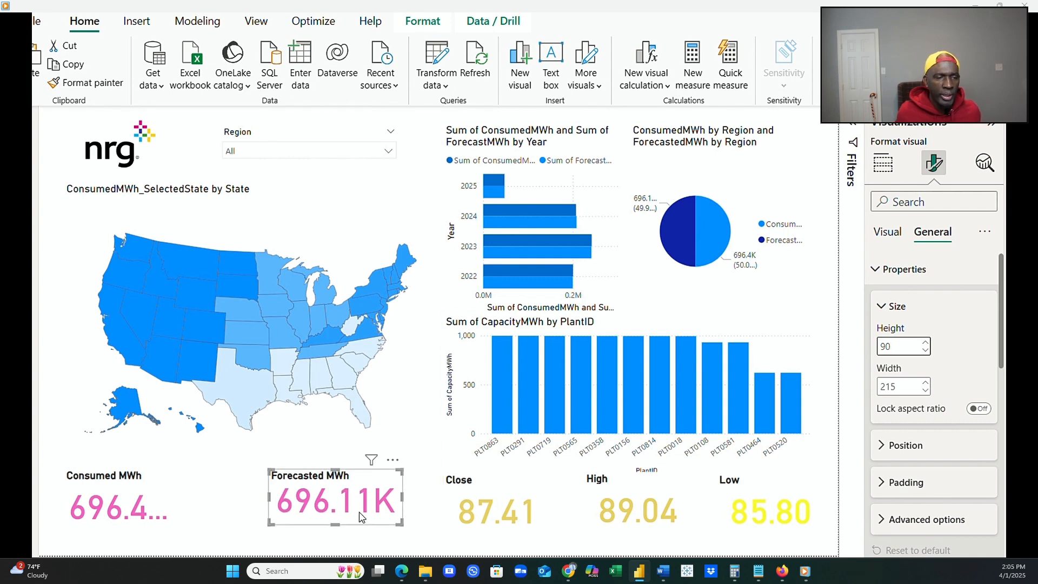
pyautogui.click(897, 388)
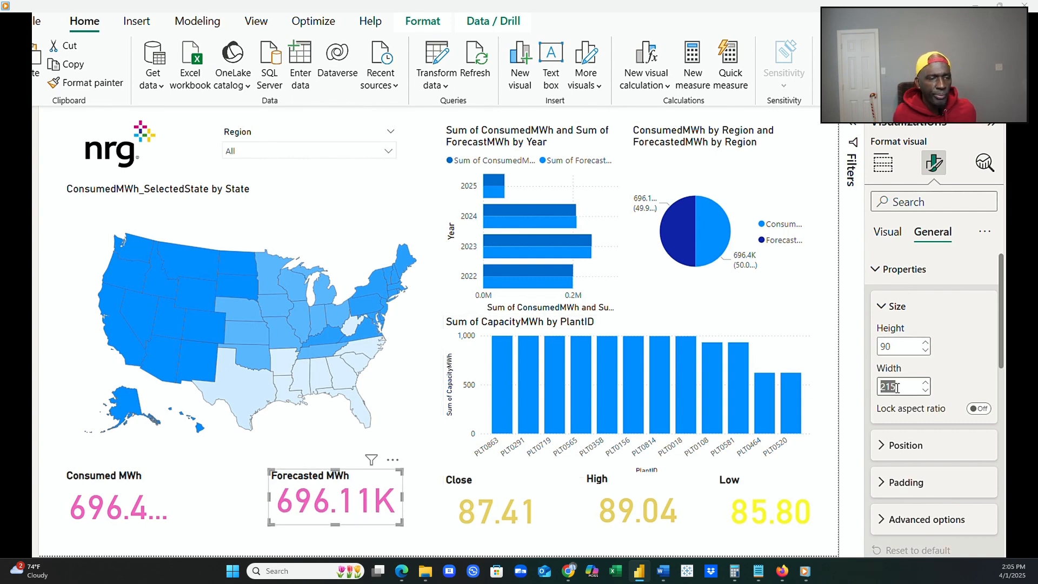
pyautogui.write('17')
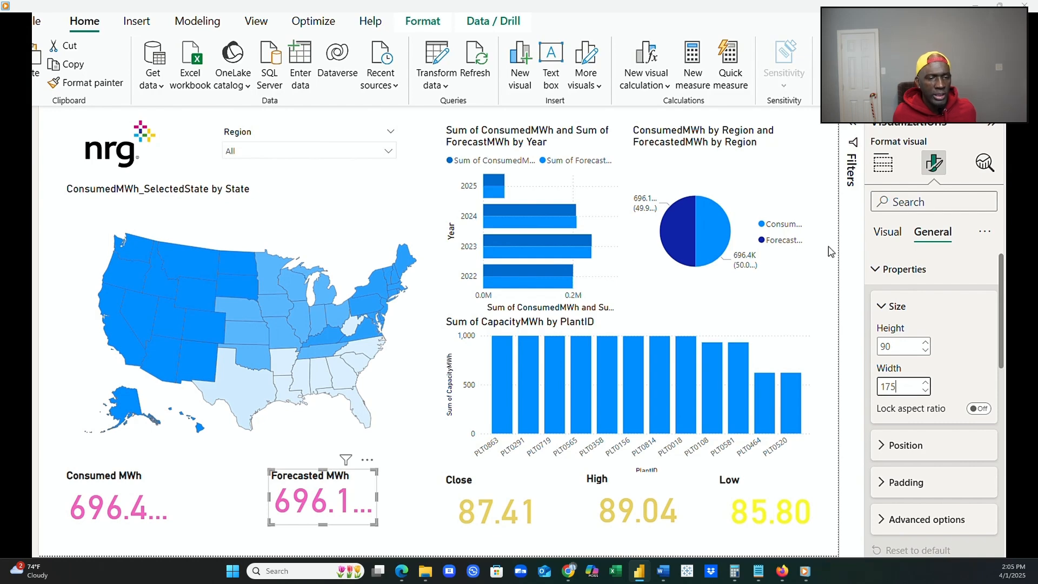
# Set the callout value font size to 30 on the Forecasted MWh card and the Consumed MWh card.
pyautogui.click(887, 236)
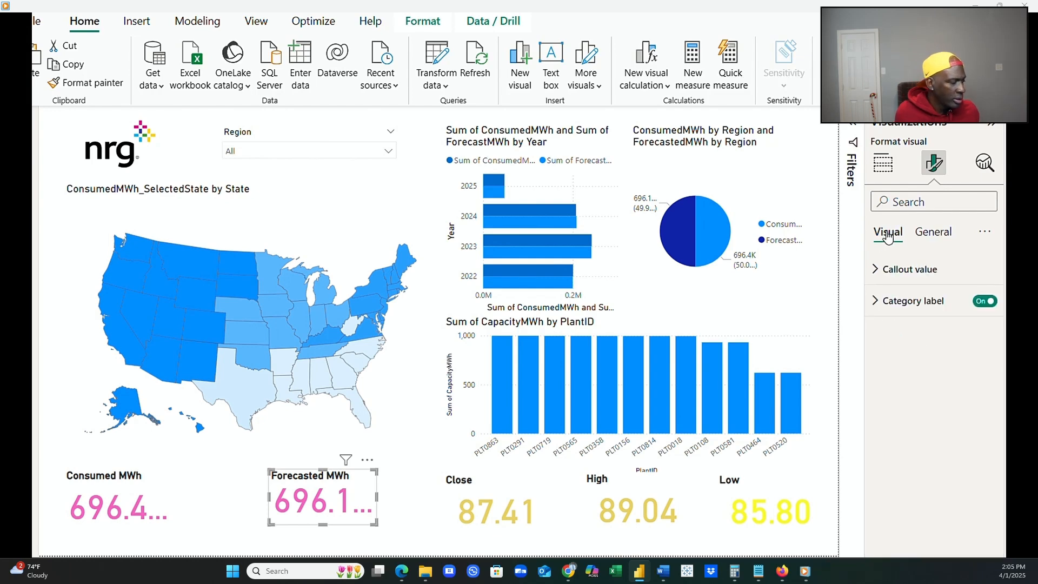
pyautogui.click(878, 269)
pyautogui.doubleClick(973, 323)
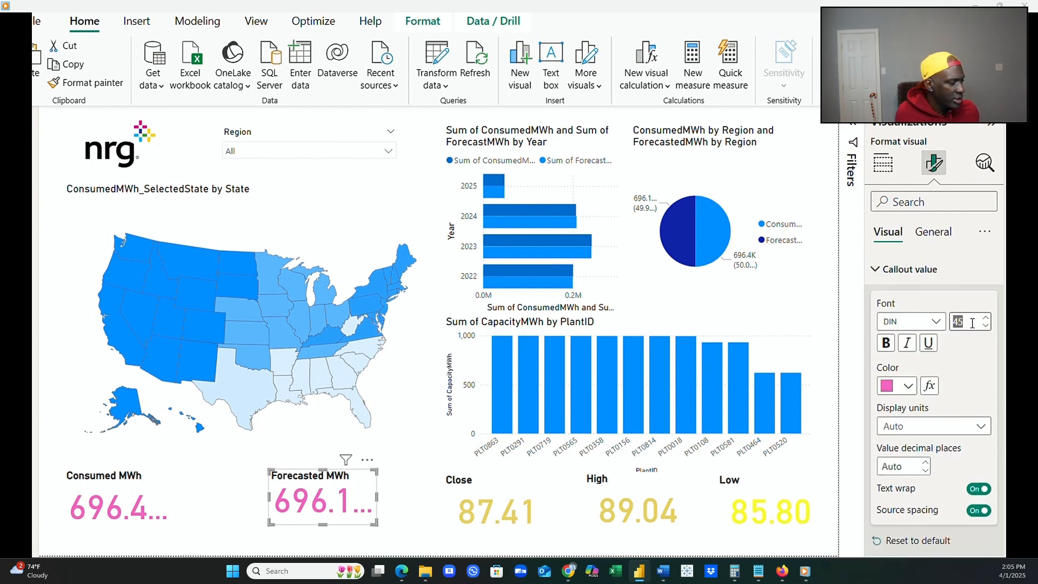
pyautogui.write('30')
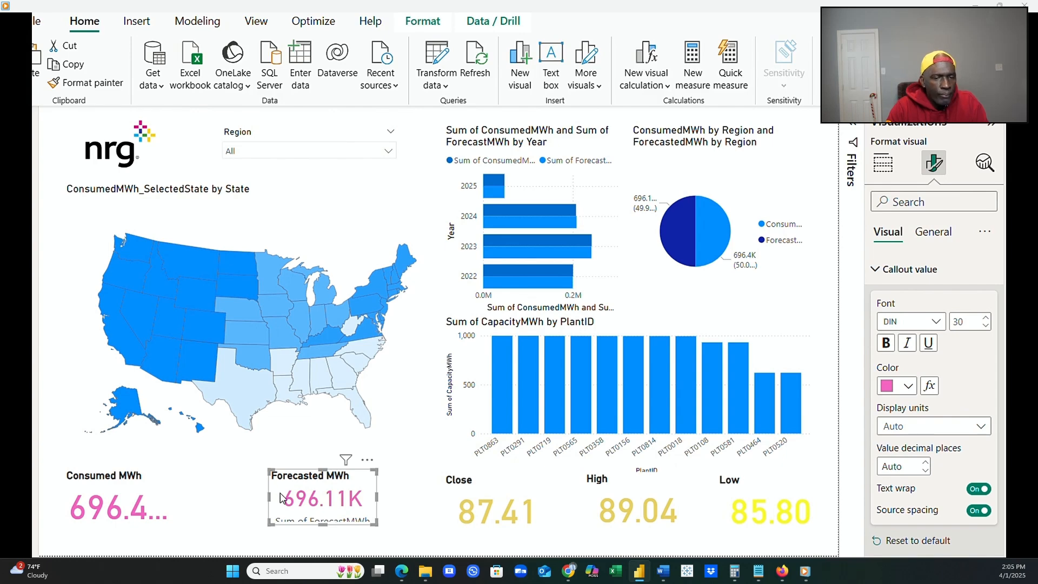
pyautogui.click(140, 508)
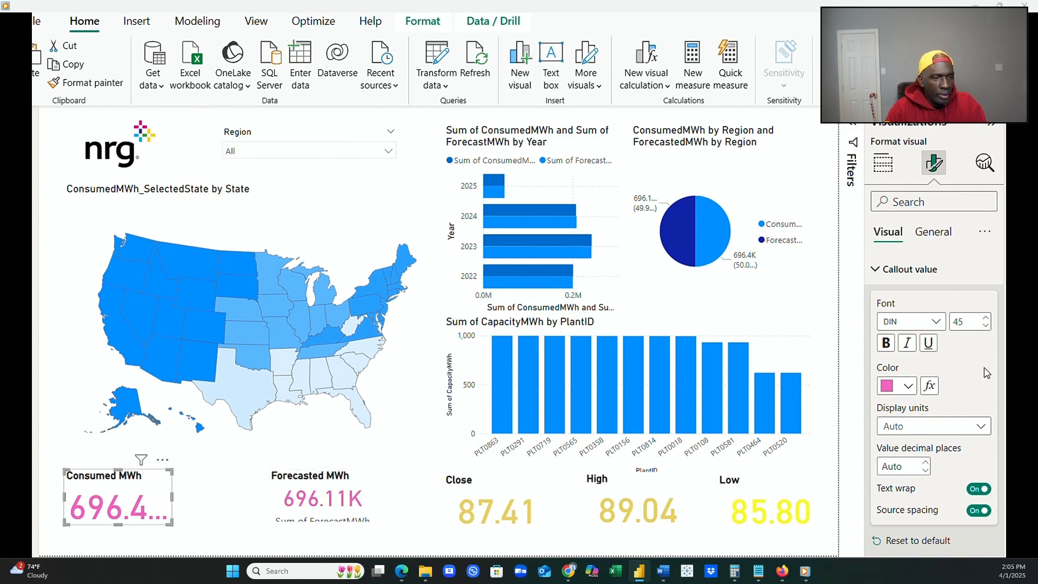
pyautogui.click(963, 323)
pyautogui.write('30')
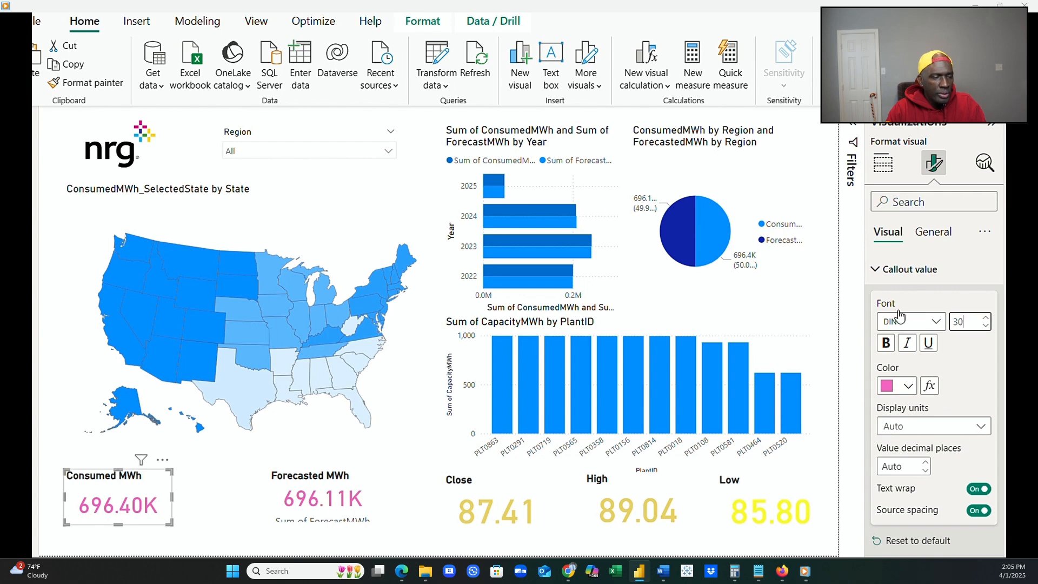
# Turn off the category label on the Forecasted MWh card.
pyautogui.click(338, 503)
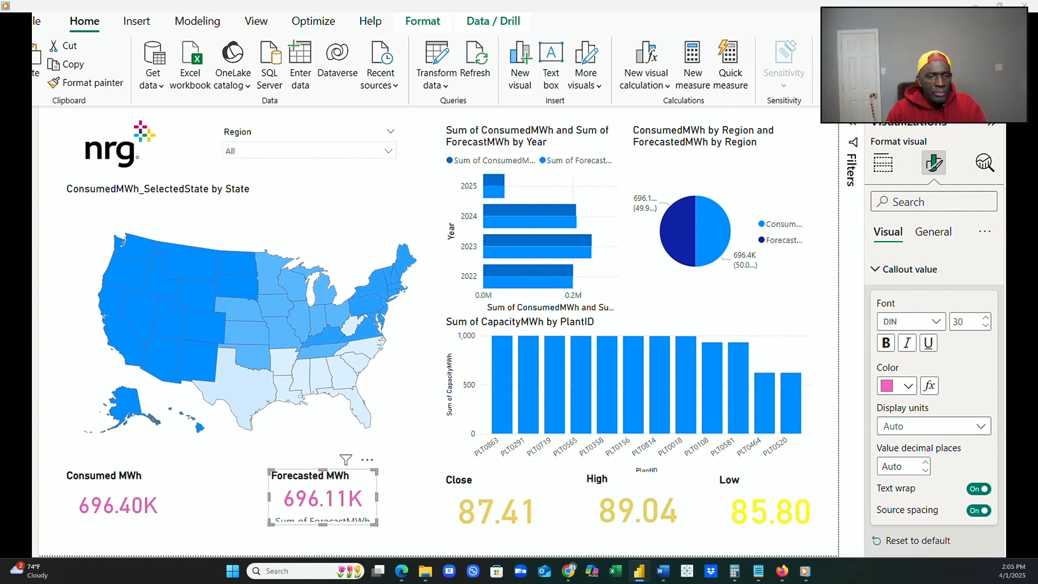
pyautogui.click(980, 568)
# Set the Close card's callout value font size to 30.
pyautogui.click(498, 502)
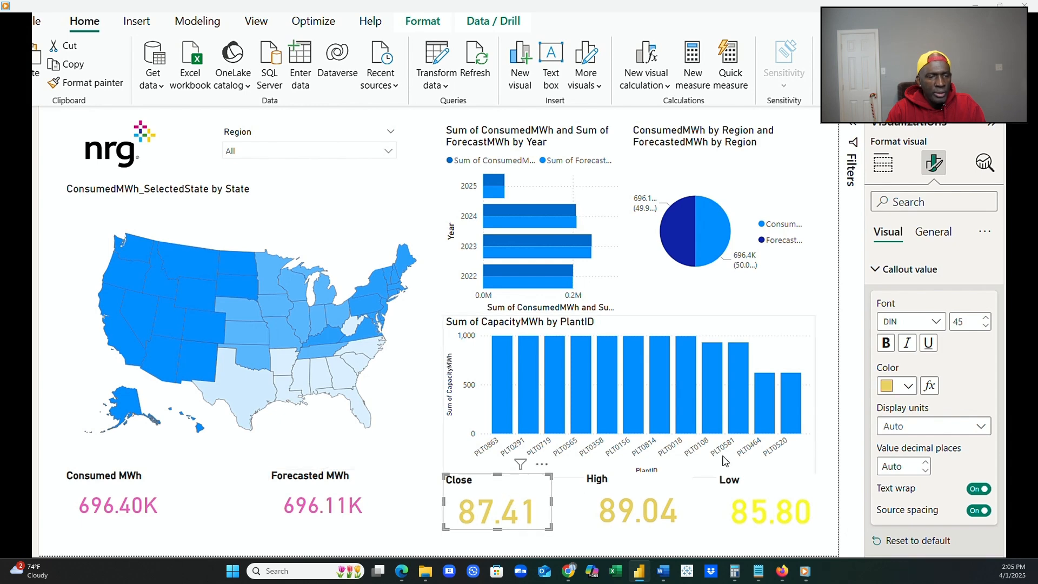
pyautogui.doubleClick(964, 322)
pyautogui.write('3')
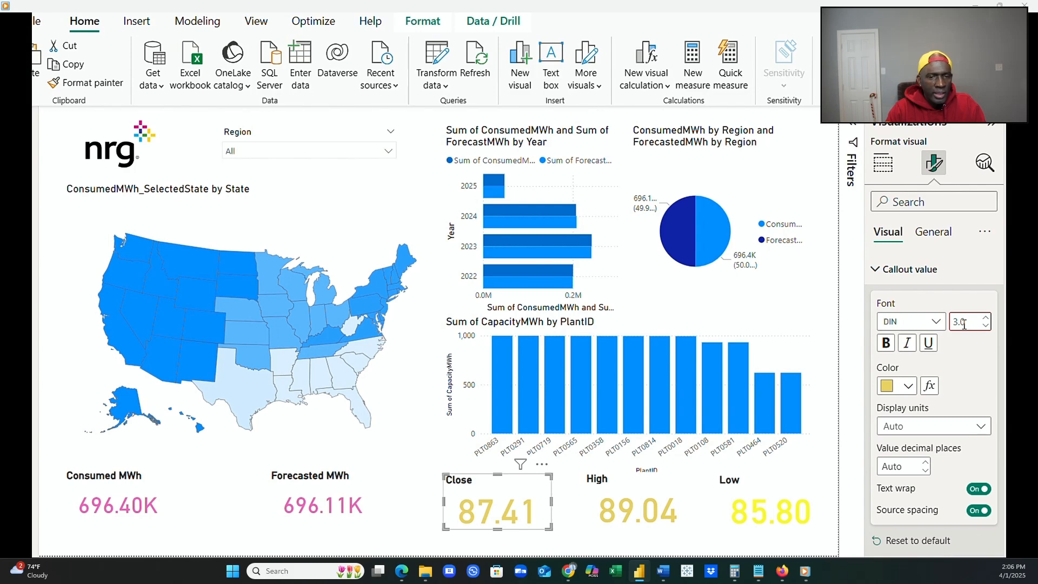
pyautogui.write('0')
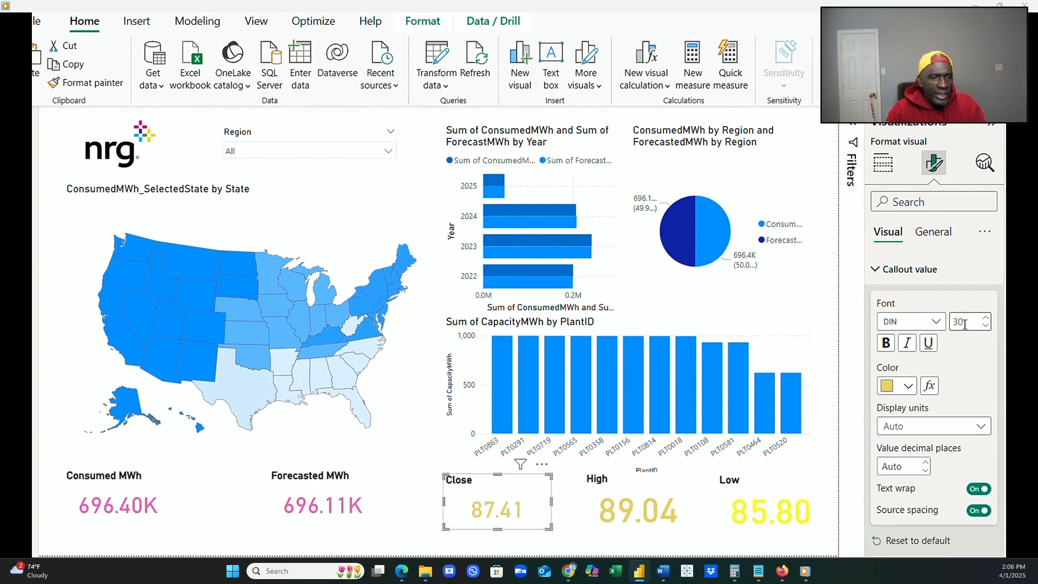
# Set the callout value font size to 30 on the High card and the Low card.
pyautogui.click(647, 520)
pyautogui.doubleClick(961, 323)
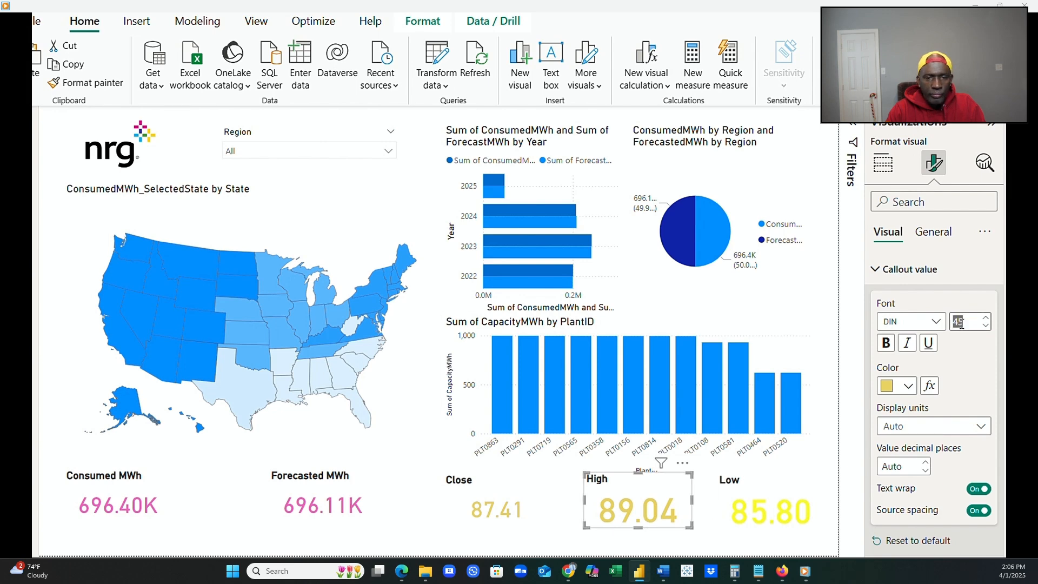
pyautogui.write('30')
pyautogui.press('Return')
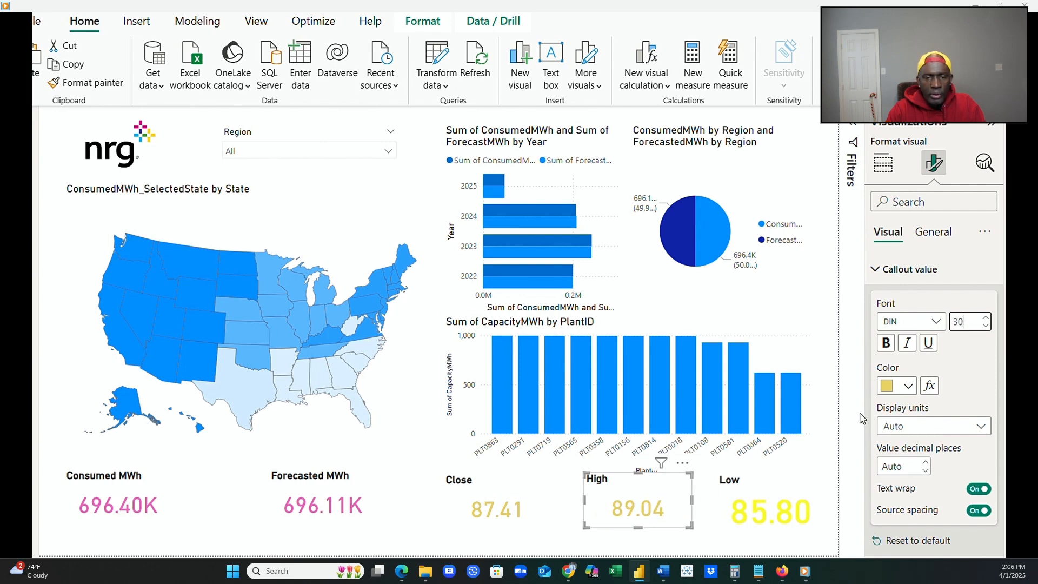
pyautogui.click(821, 486)
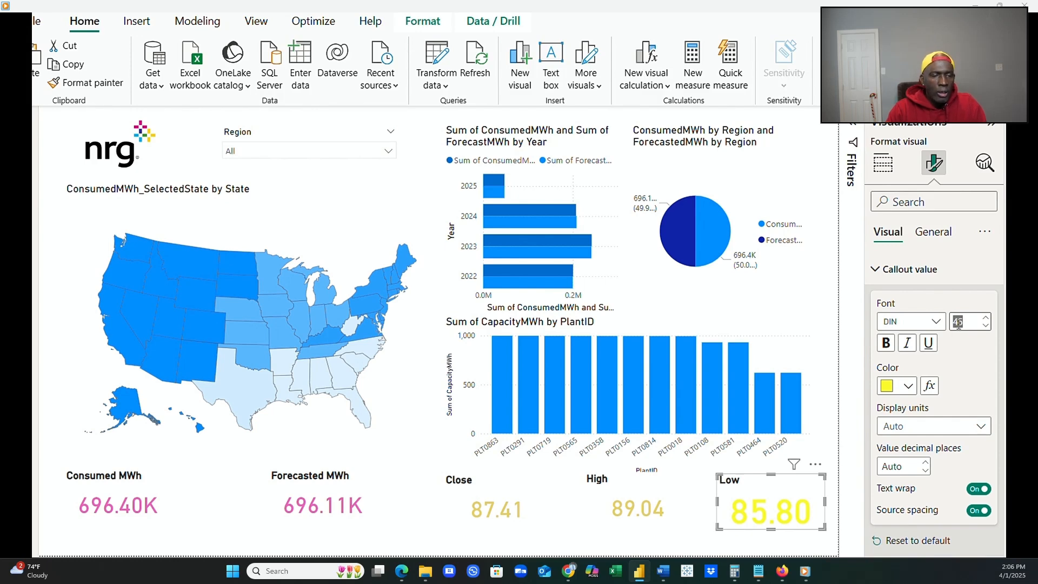
pyautogui.write('30')
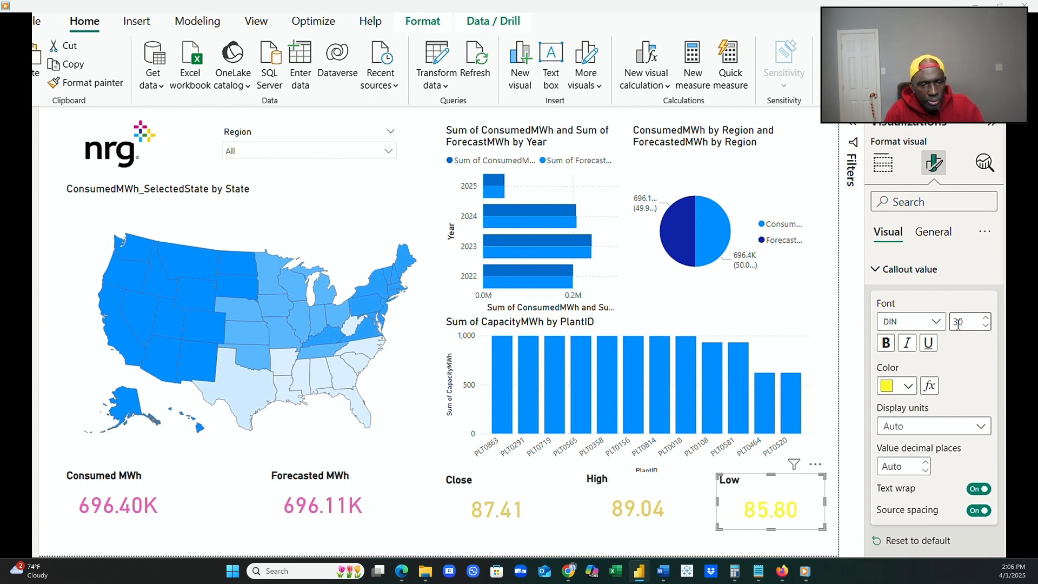
# Widen the Consumed MWh card slightly by extending its right edge.
pyautogui.click(169, 505)
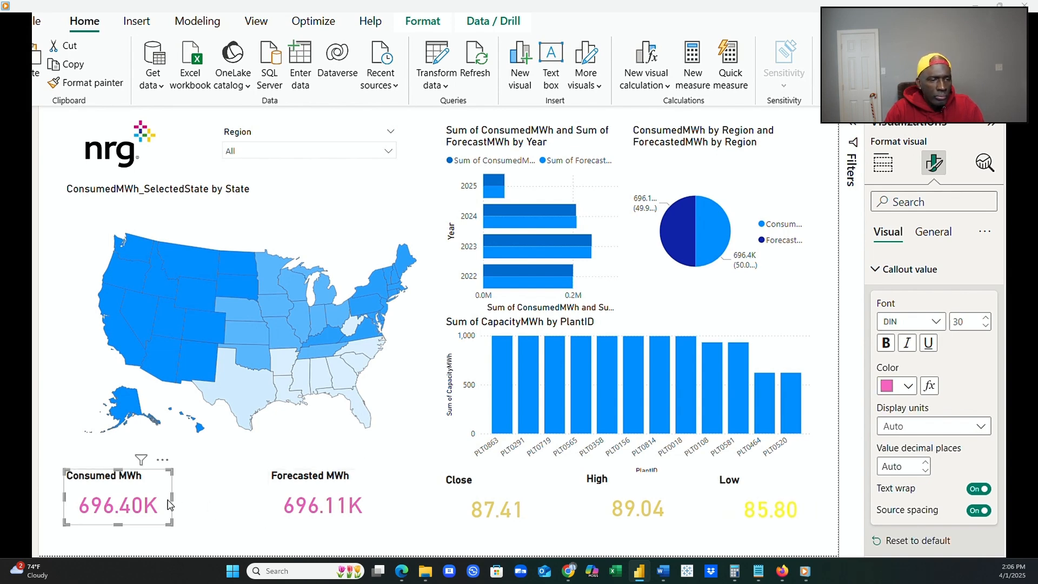
pyautogui.moveTo(173, 504); pyautogui.dragTo(186, 505)
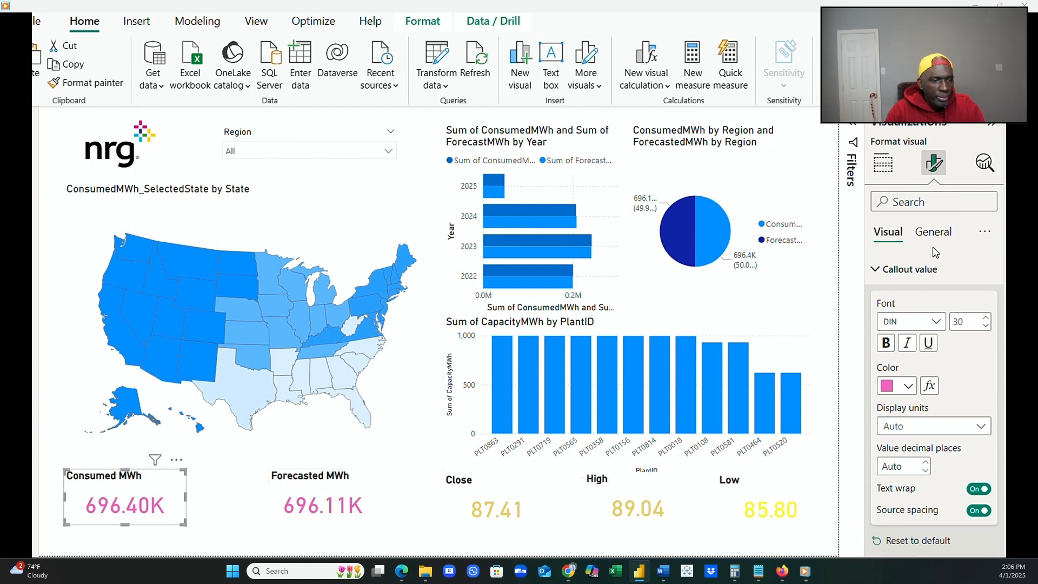
# Set the width of the Consumed MWh card to 175.
pyautogui.click(218, 501)
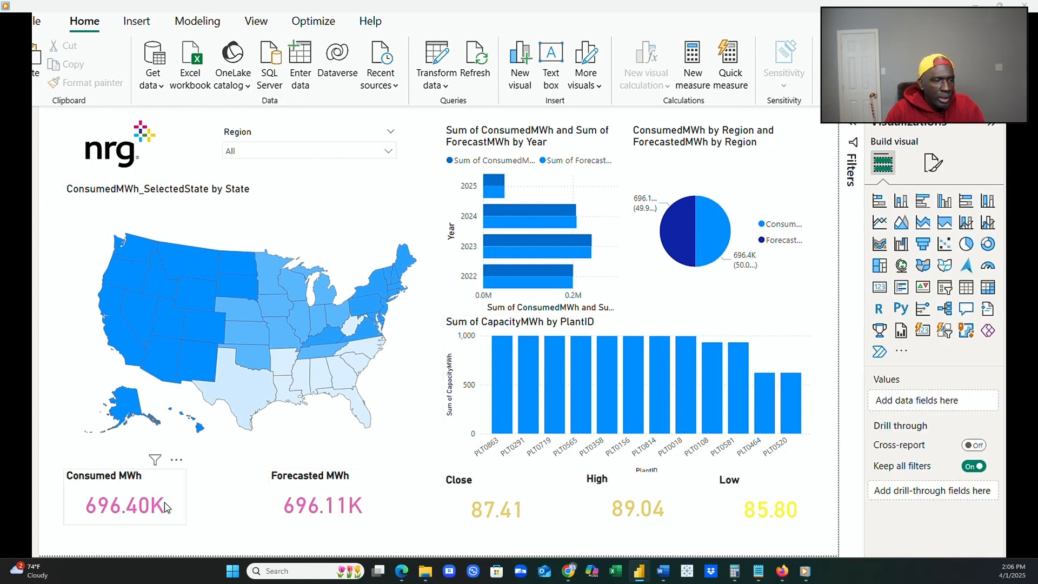
pyautogui.click(165, 502)
pyautogui.click(934, 162)
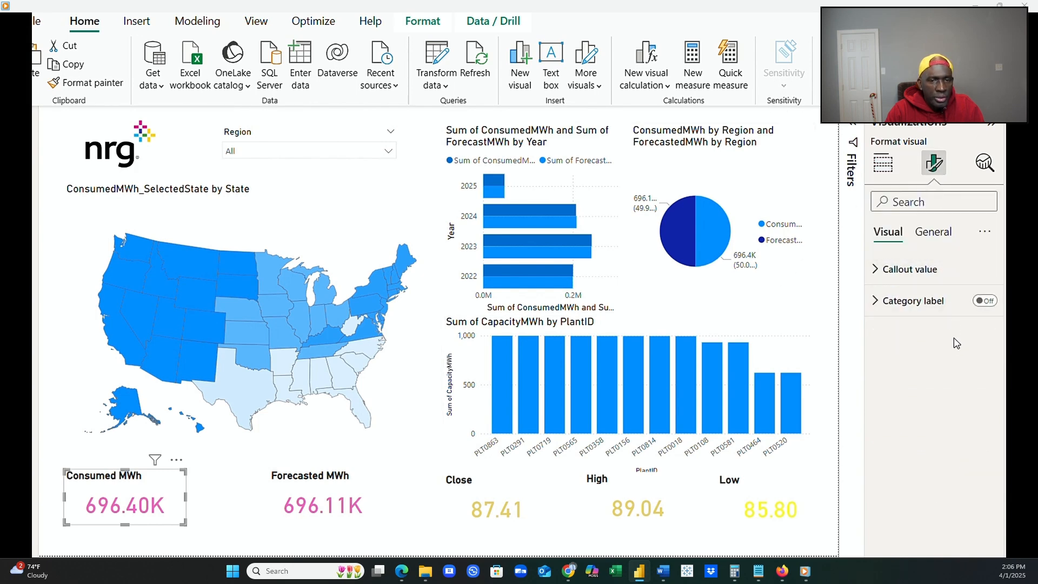
pyautogui.click(941, 232)
pyautogui.click(931, 269)
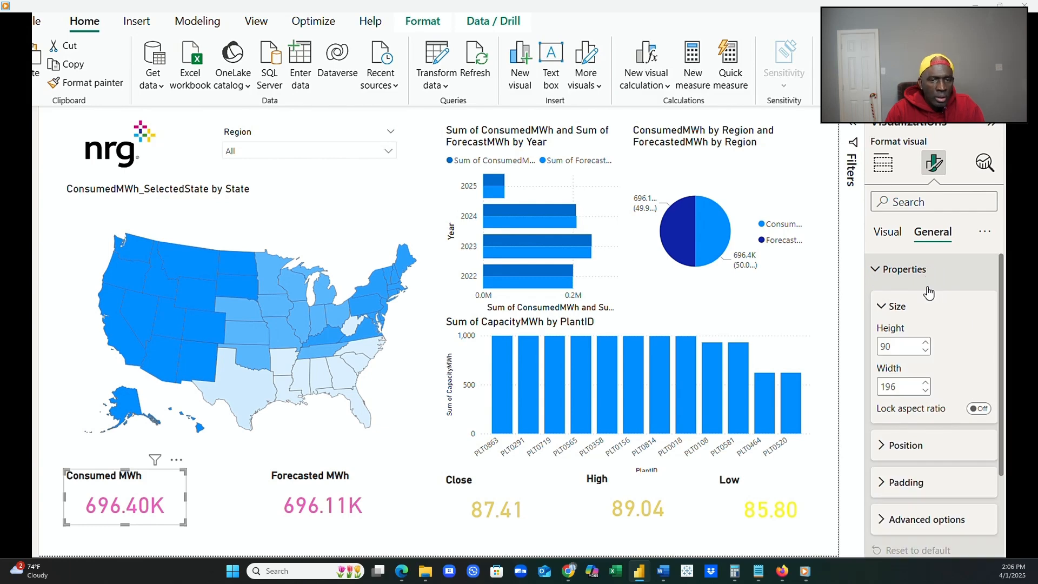
pyautogui.doubleClick(889, 386)
pyautogui.write('175')
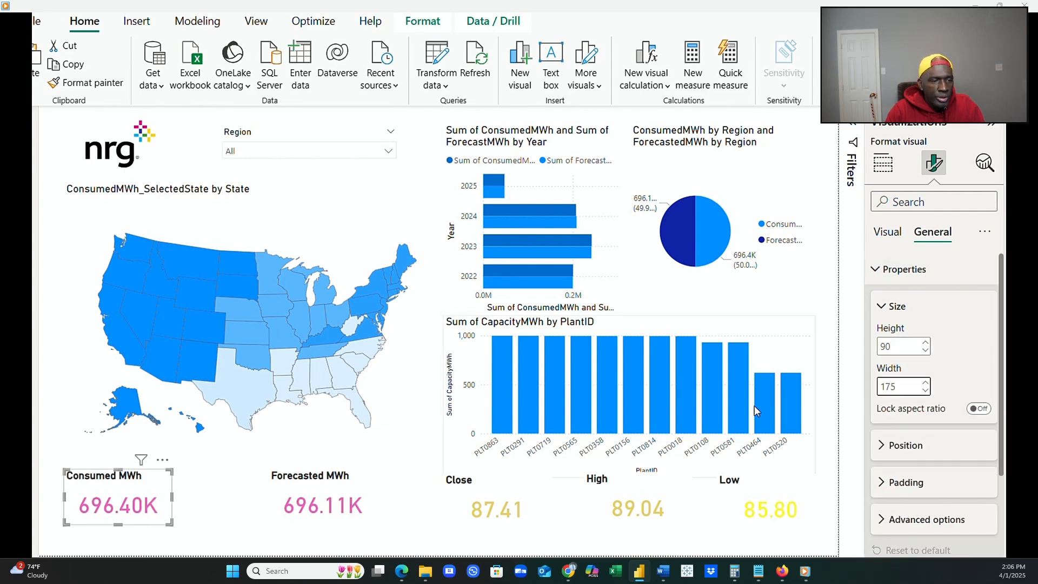
pyautogui.click(227, 520)
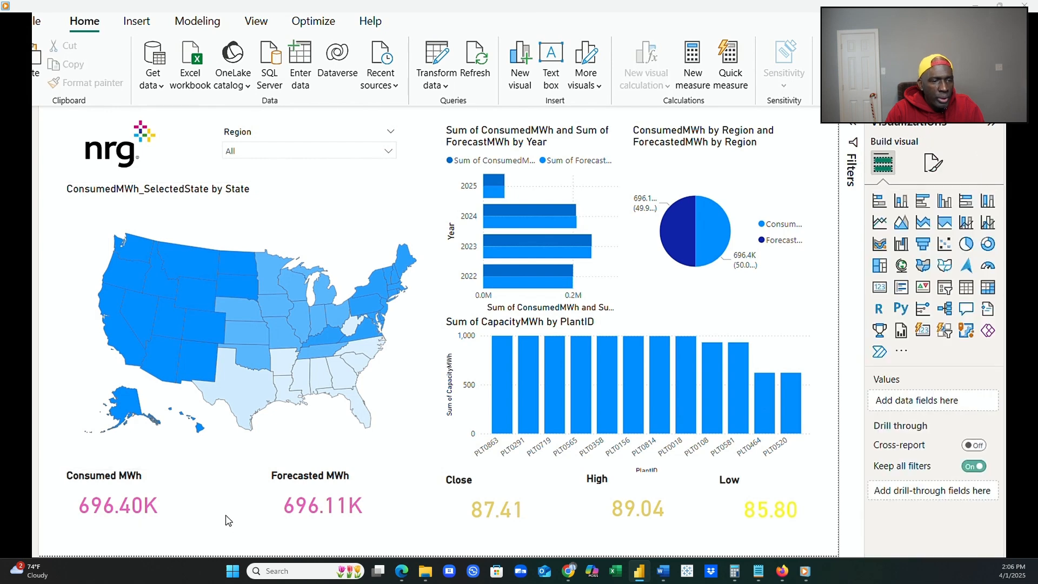
# Move the Consumed MWh card slightly down and the Forecasted MWh card right and down, level with the Close card.
pyautogui.click(168, 505)
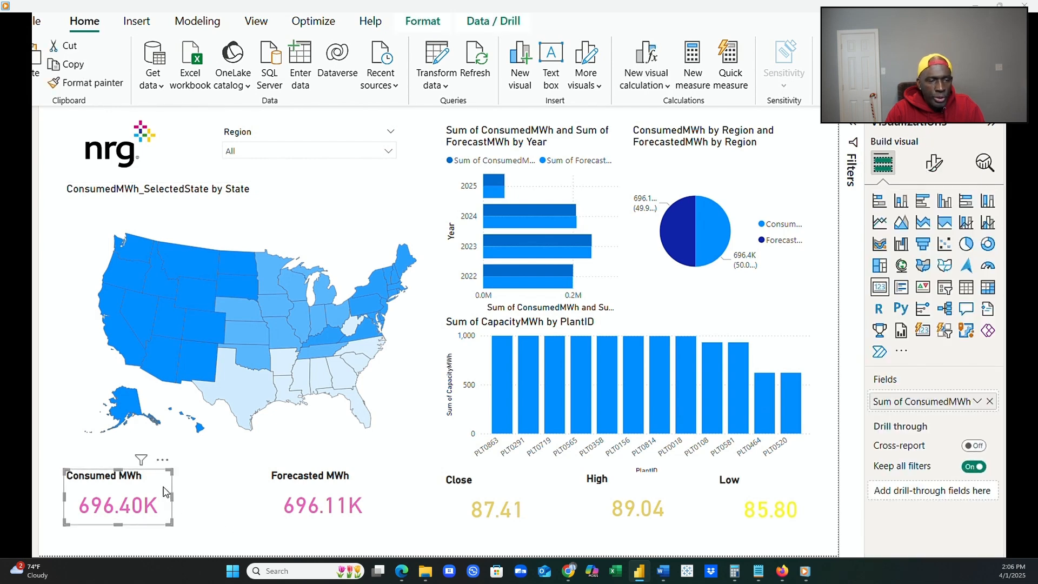
pyautogui.moveTo(155, 471)
pyautogui.mouseDown()
pyautogui.moveTo(172, 473)
pyautogui.moveTo(155, 478)
pyautogui.mouseUp()
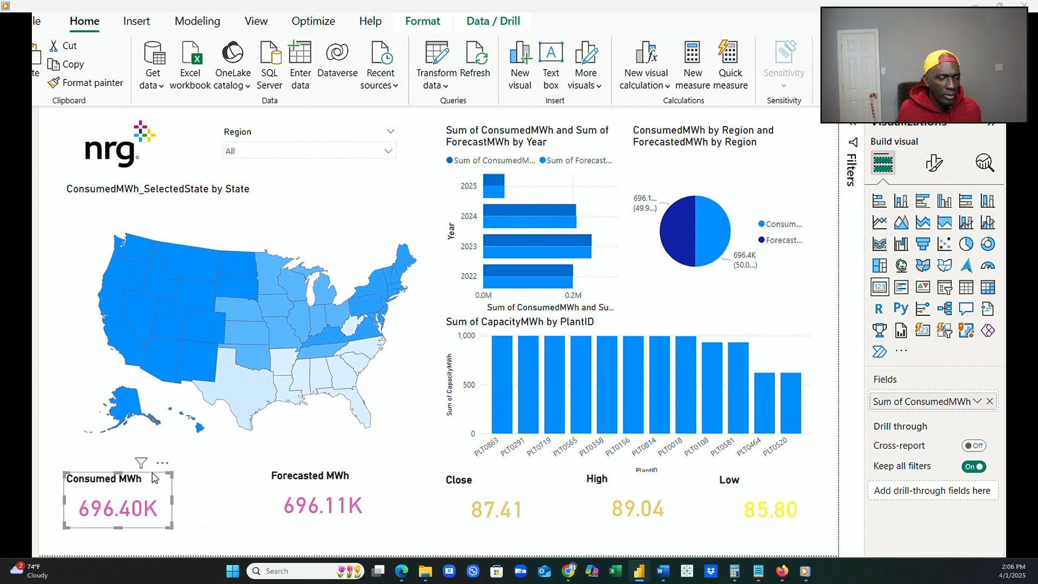
pyautogui.click(362, 485)
pyautogui.moveTo(362, 477); pyautogui.dragTo(386, 481)
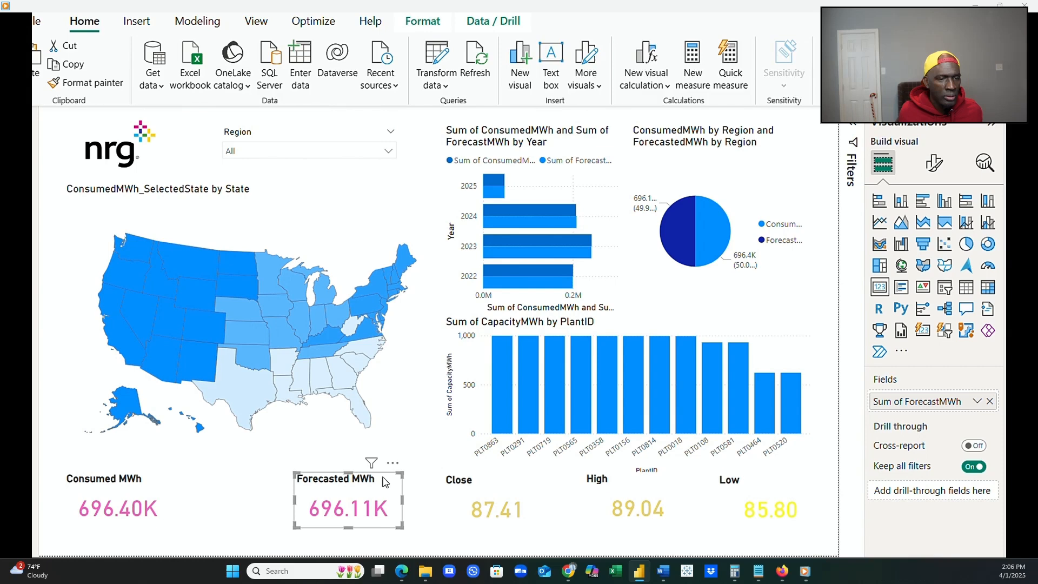
# Reposition the High and Low cards in the row beside the Close card, beneath the CapacityMWh chart.
pyautogui.click(523, 489)
pyautogui.moveTo(524, 490); pyautogui.dragTo(530, 489)
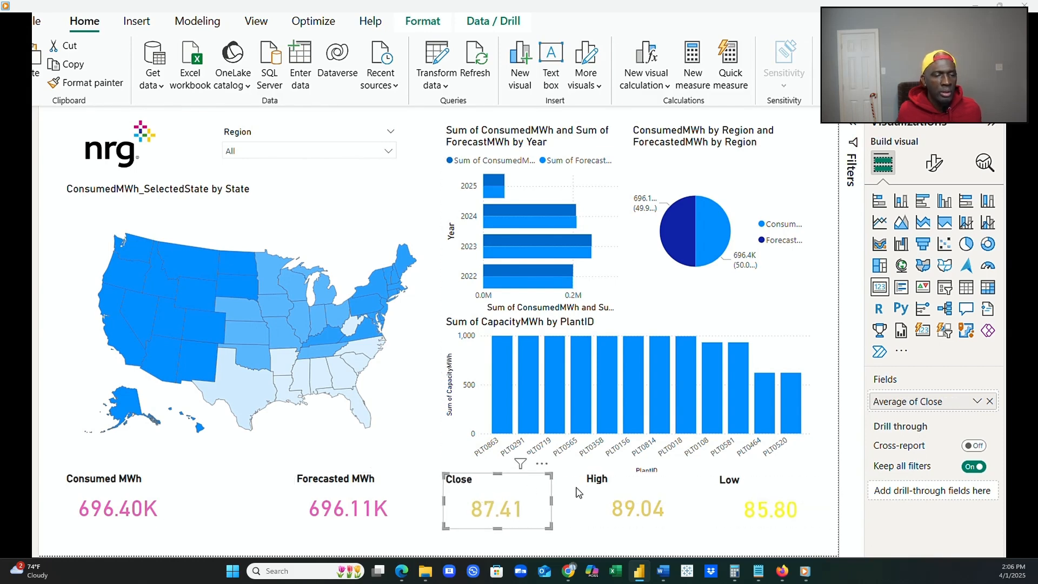
pyautogui.moveTo(643, 489); pyautogui.dragTo(648, 488)
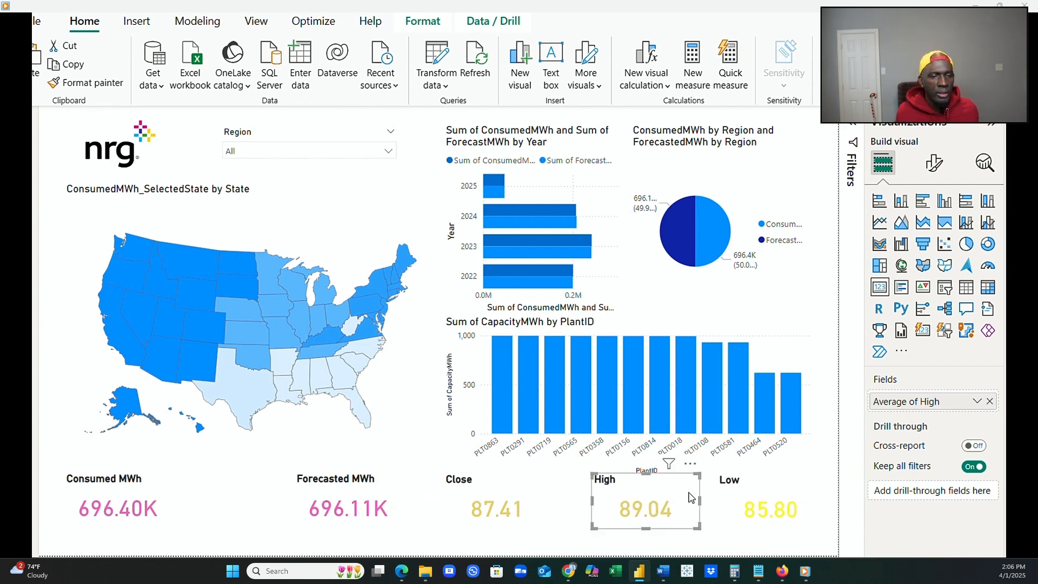
pyautogui.click(744, 492)
pyautogui.moveTo(744, 492); pyautogui.dragTo(656, 496)
pyautogui.click(680, 496)
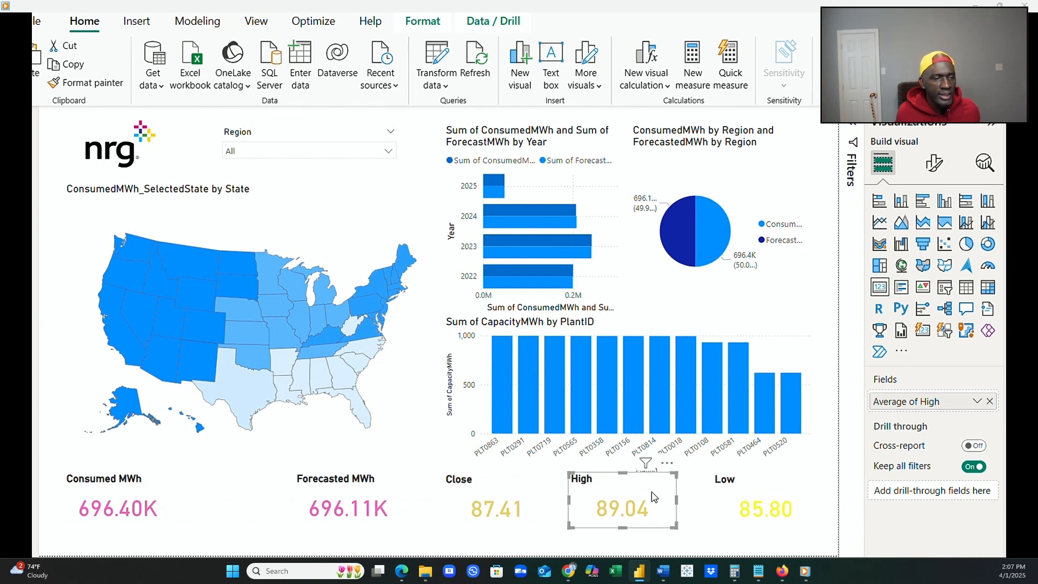
# Distribute the Close, High and Low cards horizontally so they are evenly spaced.
pyautogui.click(513, 493)
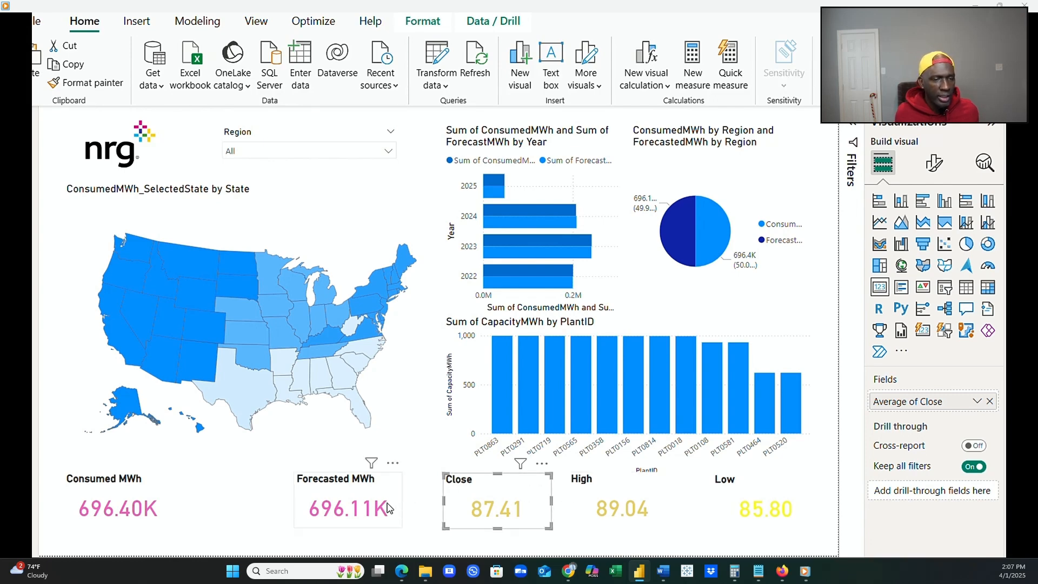
pyautogui.keyDown('ctrl'); pyautogui.click(616, 495); pyautogui.keyUp('ctrl')
pyautogui.keyDown('ctrl'); pyautogui.click(732, 490); pyautogui.keyUp('ctrl')
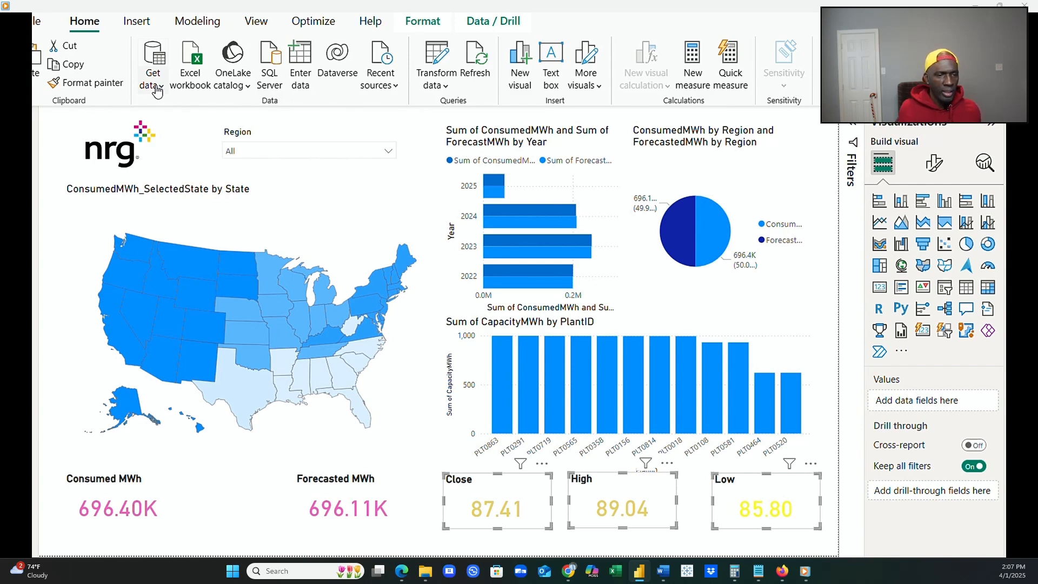
pyautogui.click(408, 27)
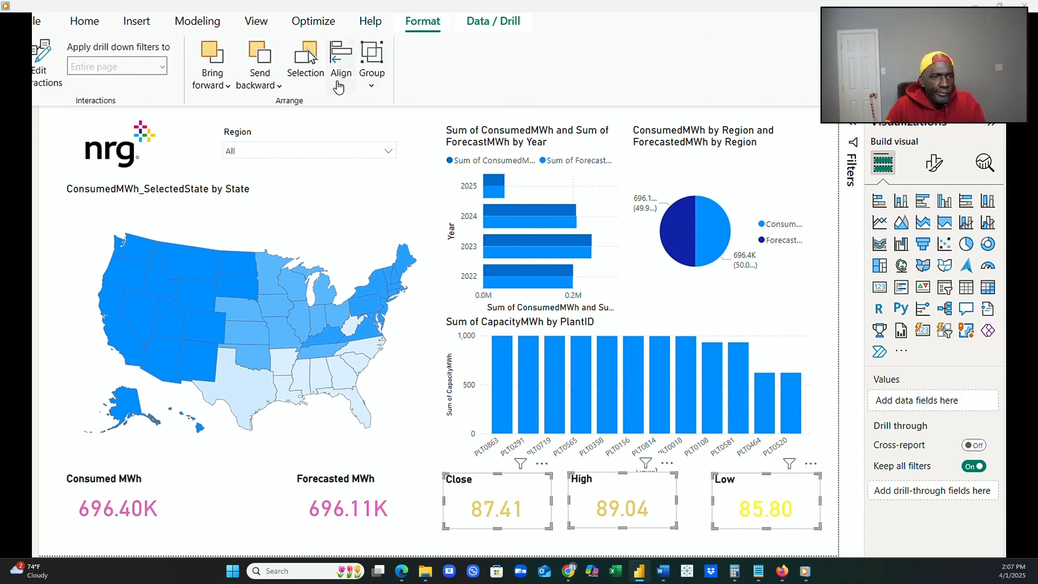
pyautogui.click(338, 86)
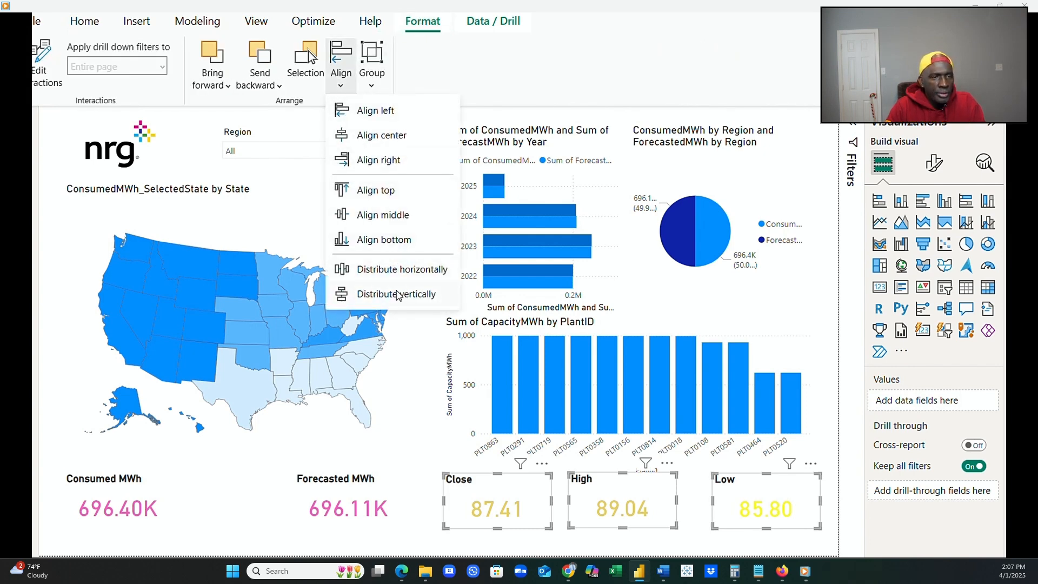
pyautogui.click(397, 277)
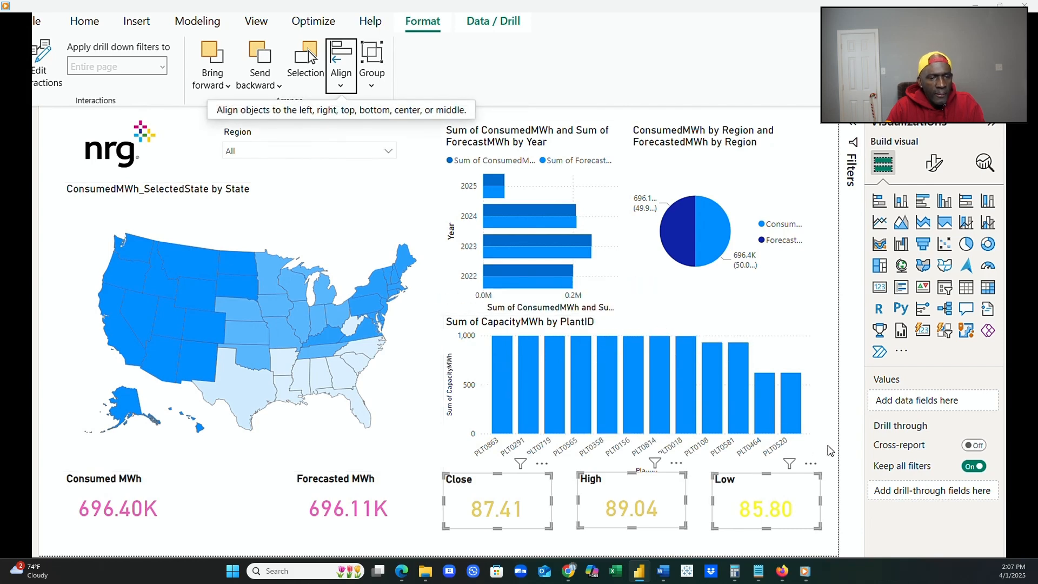
pyautogui.click(832, 452)
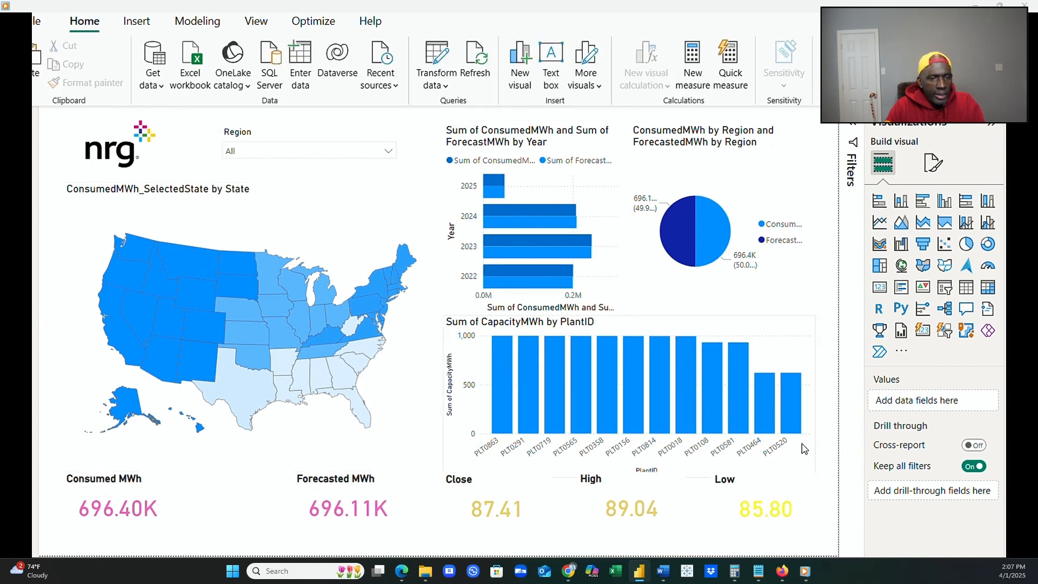
# Shorten the Sum of CapacityMWh by PlantID chart from its lower edge to clear the card titles.
pyautogui.click(782, 448)
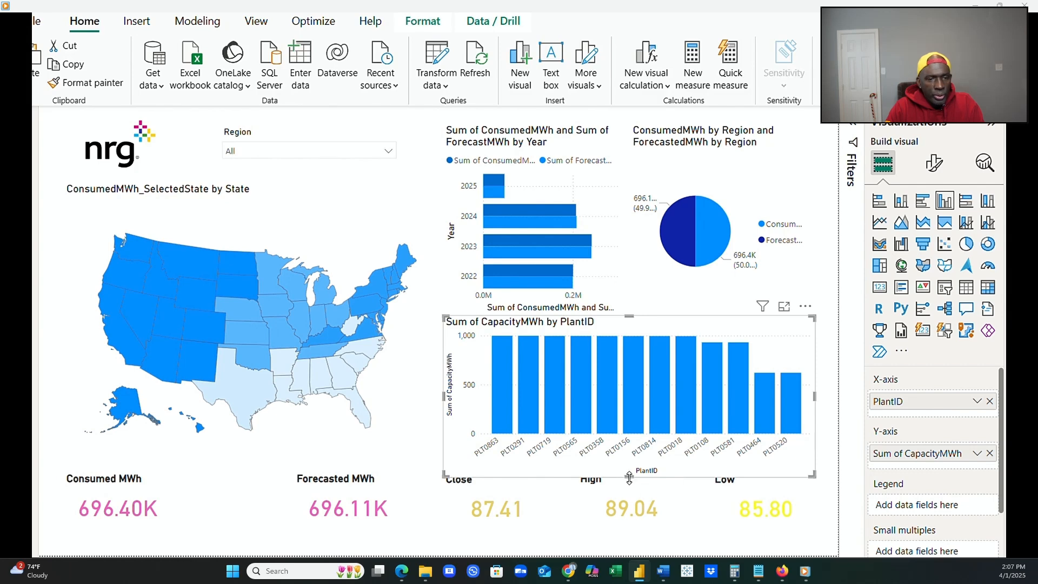
pyautogui.moveTo(628, 474)
pyautogui.mouseDown()
pyautogui.moveTo(627, 500)
pyautogui.moveTo(625, 470)
pyautogui.mouseUp()
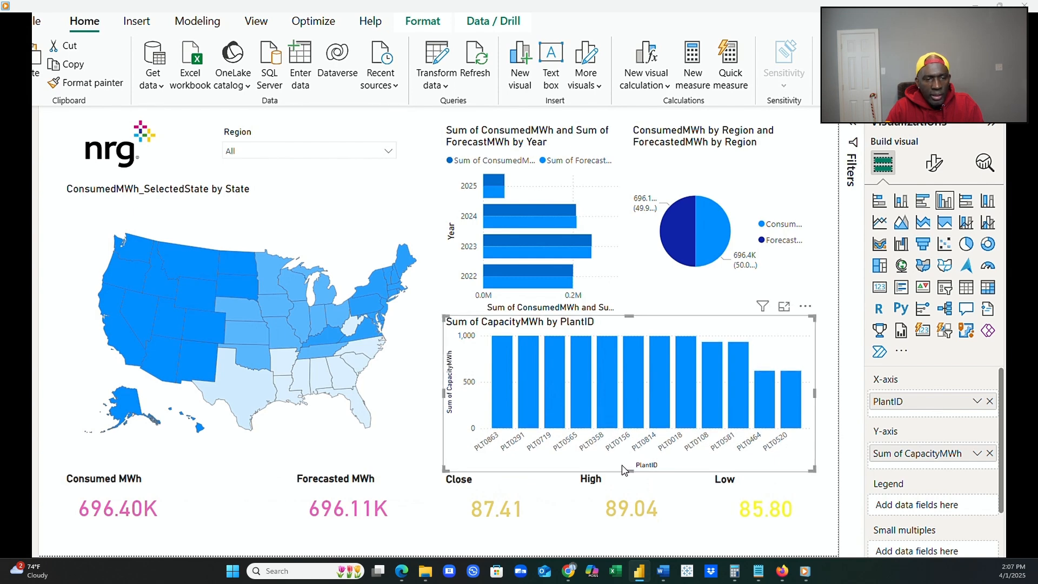
# Resize the ConsumedMWh and ForecastMWh by Year bar chart by extending its left edge slightly and lowering its top edge.
pyautogui.click(584, 287)
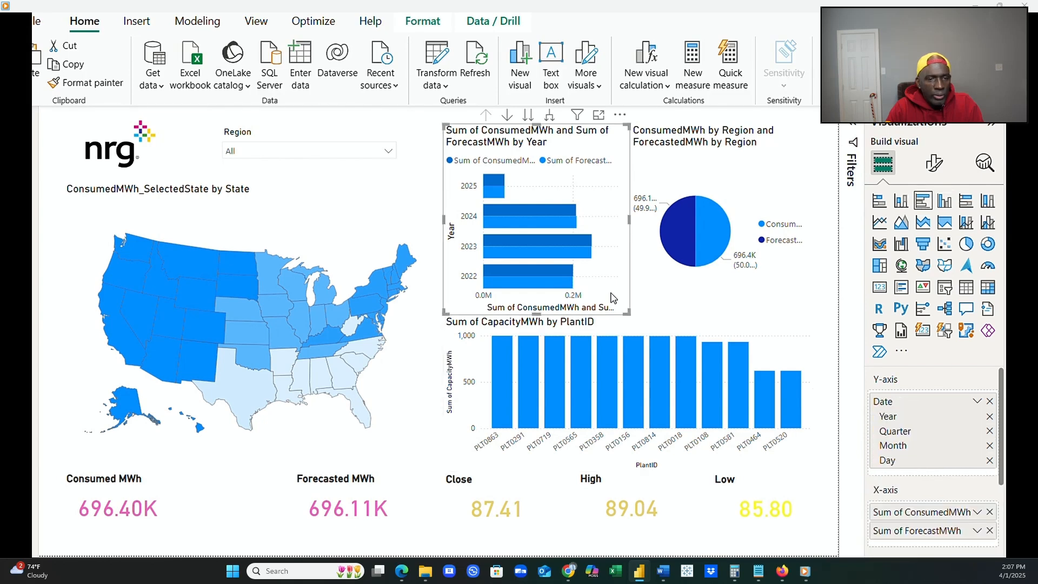
pyautogui.click(824, 331)
pyautogui.click(621, 270)
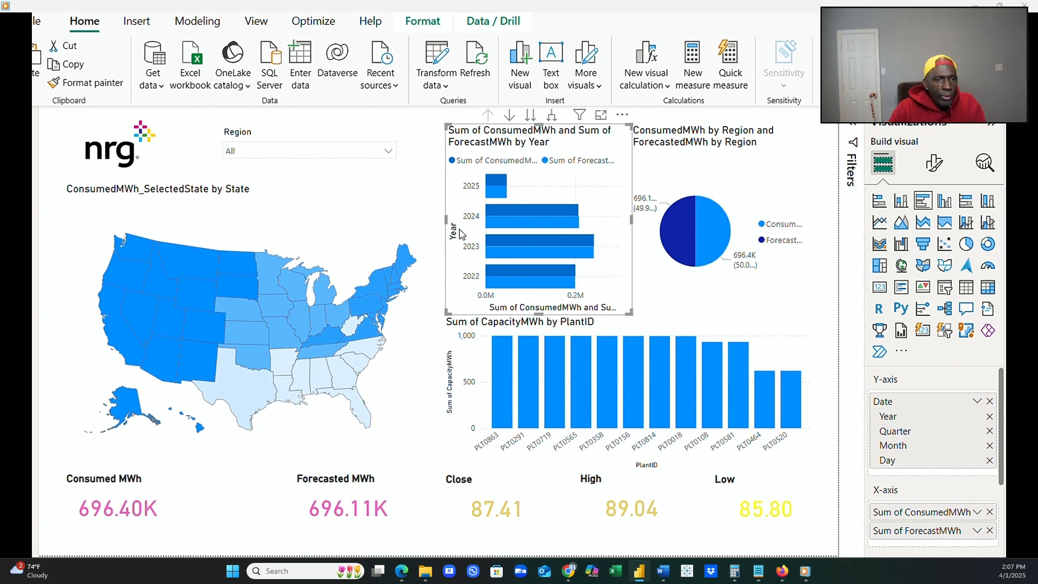
pyautogui.moveTo(445, 217); pyautogui.dragTo(438, 217)
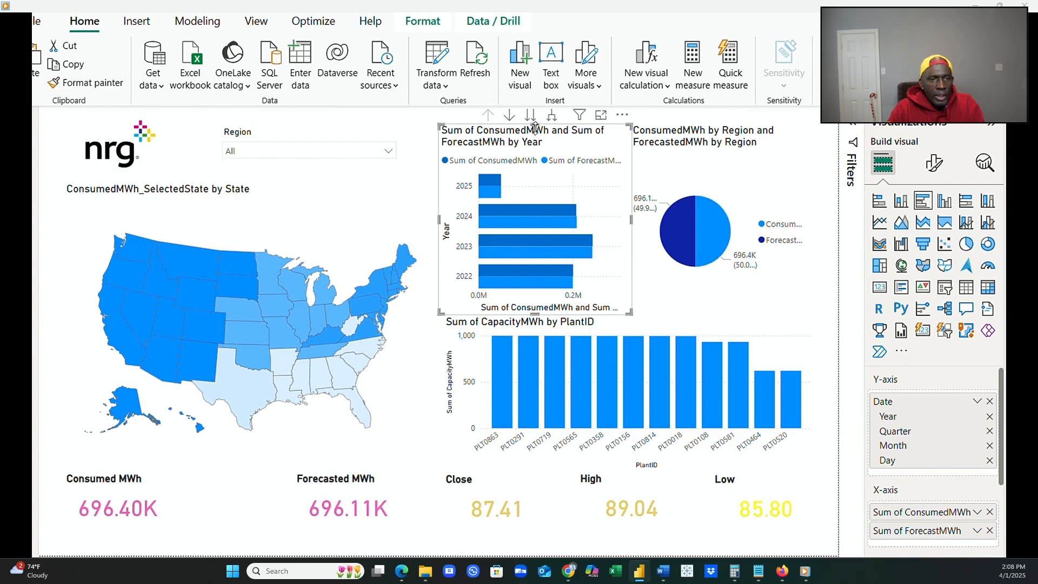
pyautogui.moveTo(535, 127); pyautogui.dragTo(534, 171)
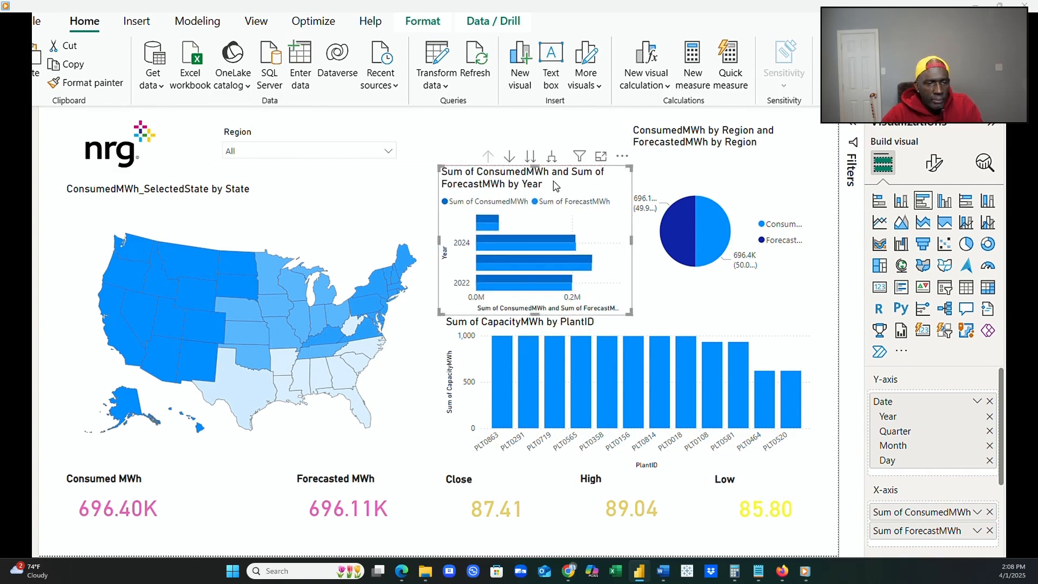
pyautogui.click(685, 182)
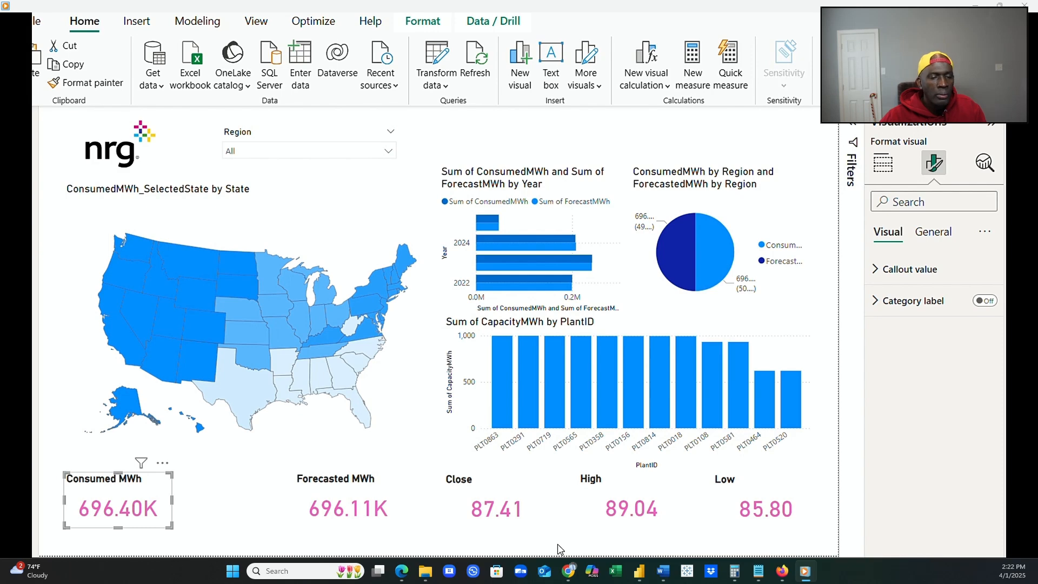
# Turn on the visual border of the Consumed MWh card and expand its border settings.
pyautogui.moveTo(560, 549)
pyautogui.click(933, 234)
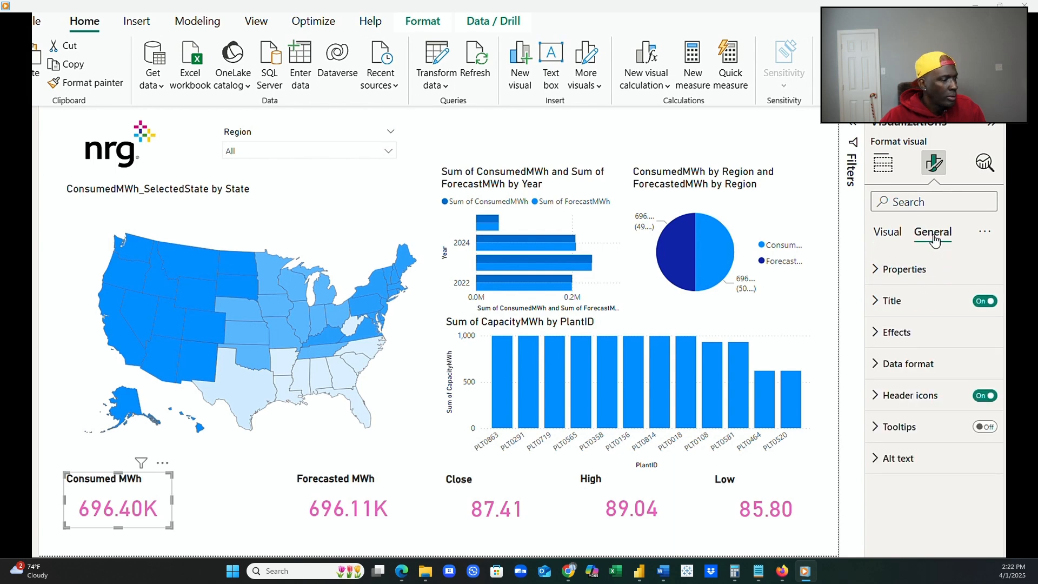
pyautogui.click(897, 332)
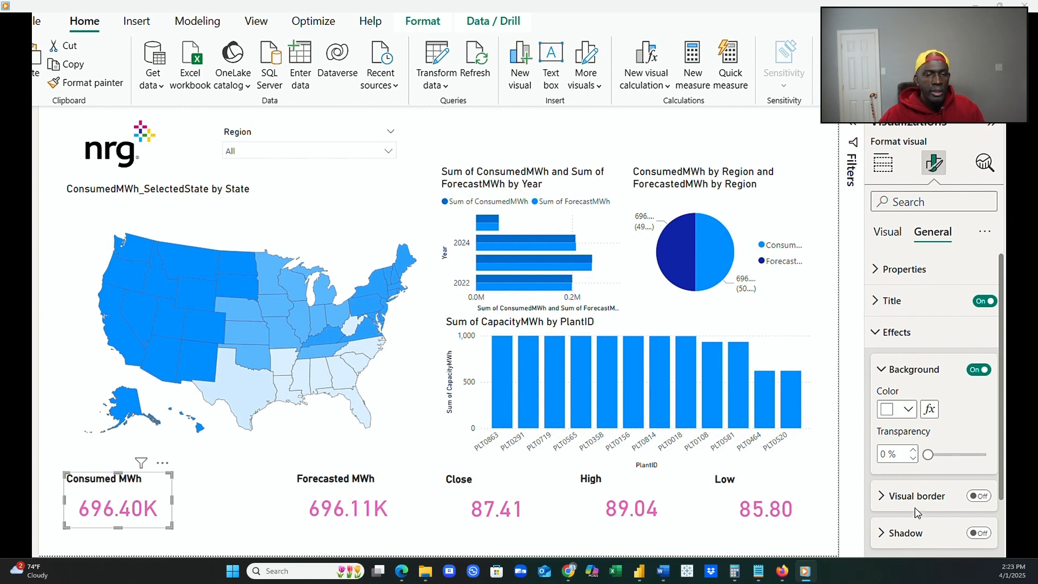
pyautogui.click(978, 495)
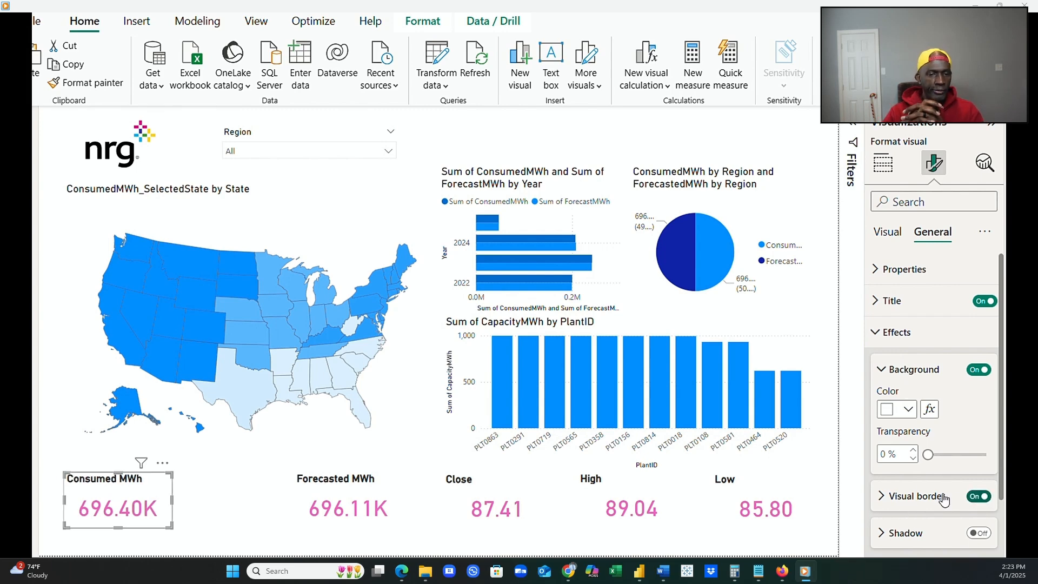
pyautogui.click(887, 501)
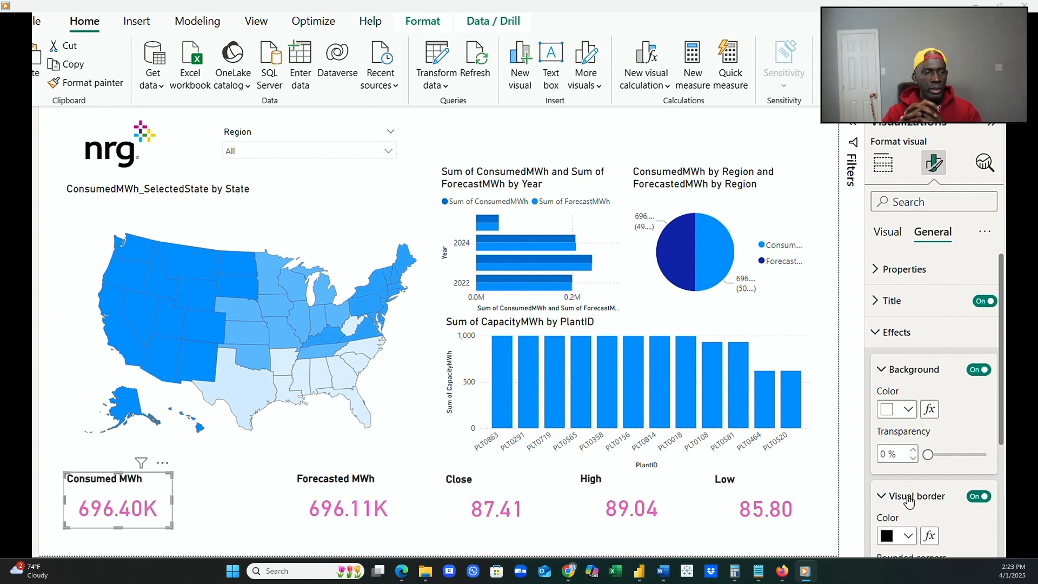
# Set the Consumed MWh card's border width to 10 px.
pyautogui.scroll(-3, 909, 502)
pyautogui.click(926, 468)
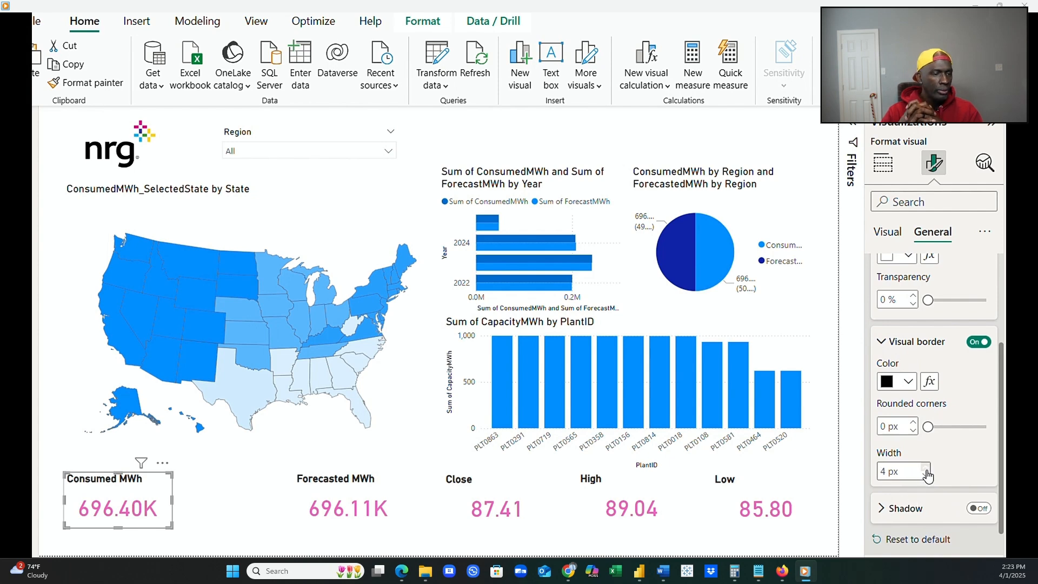
pyautogui.click(926, 469)
pyautogui.click(926, 468)
pyautogui.click(925, 468)
pyautogui.click(925, 468)
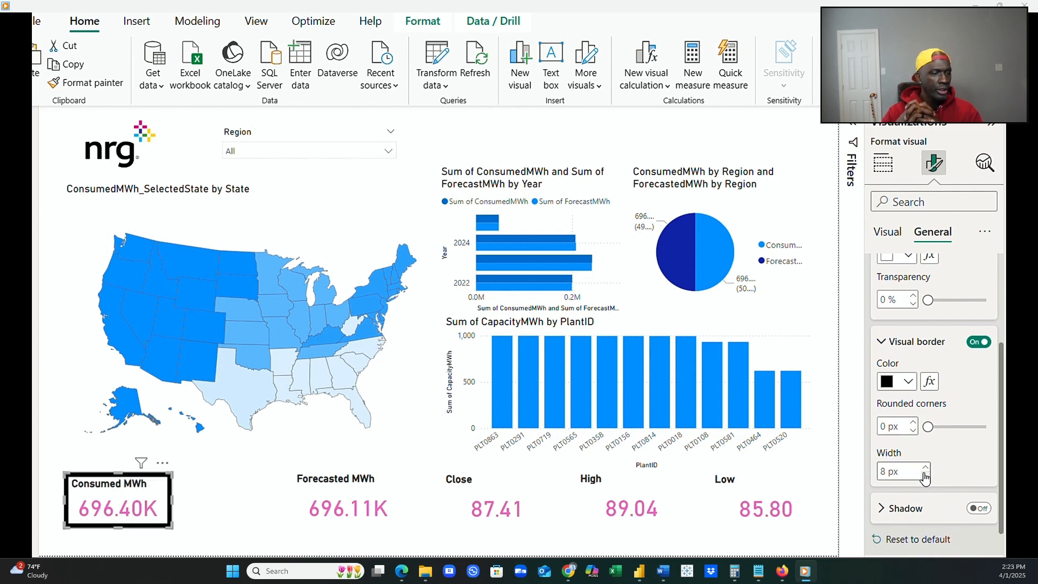
pyautogui.click(924, 468)
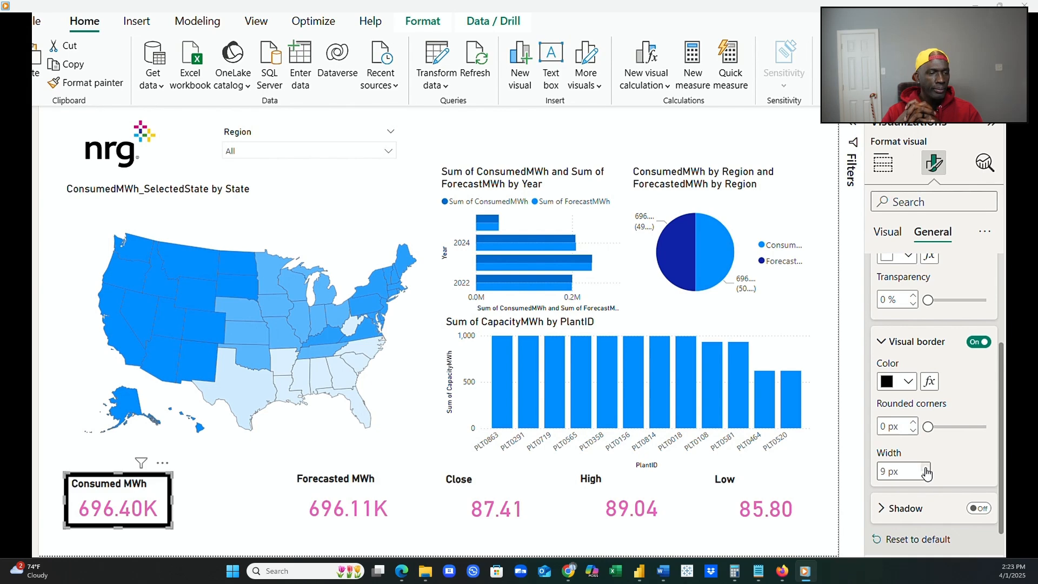
pyautogui.click(925, 468)
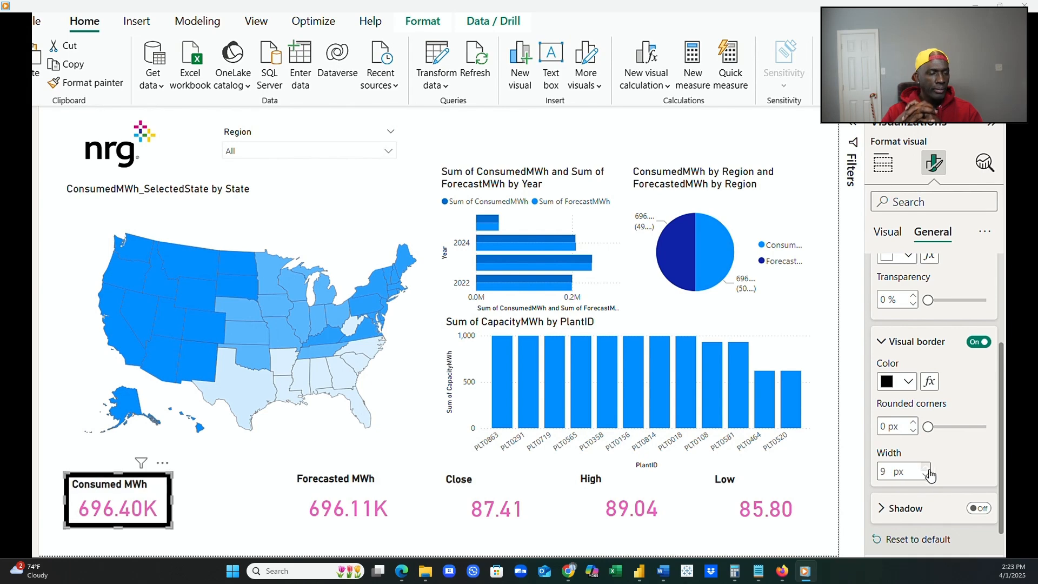
# Turn on the shadow effect for the Consumed MWh card.
pyautogui.click(980, 511)
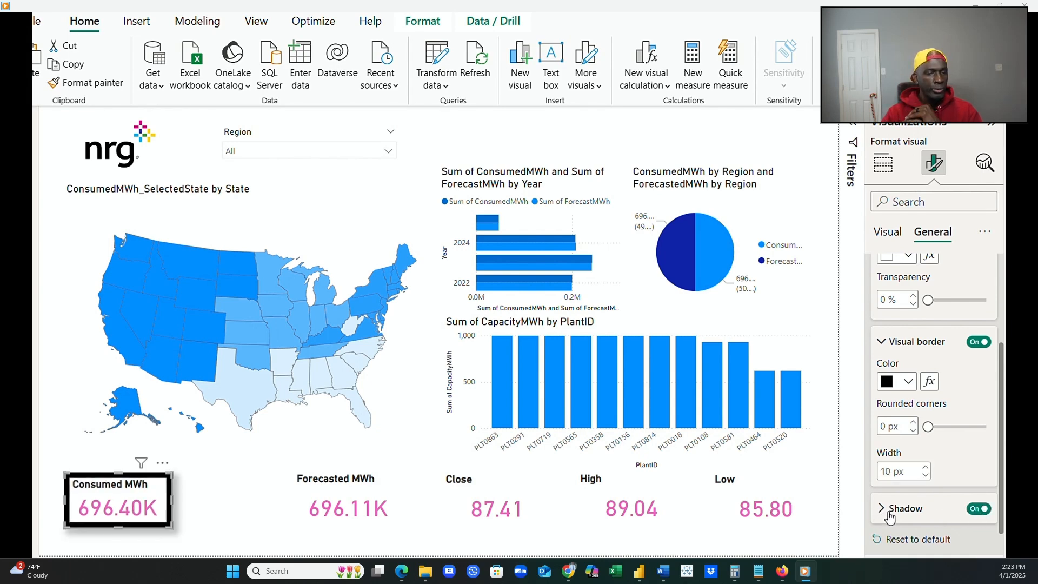
pyautogui.click(753, 536)
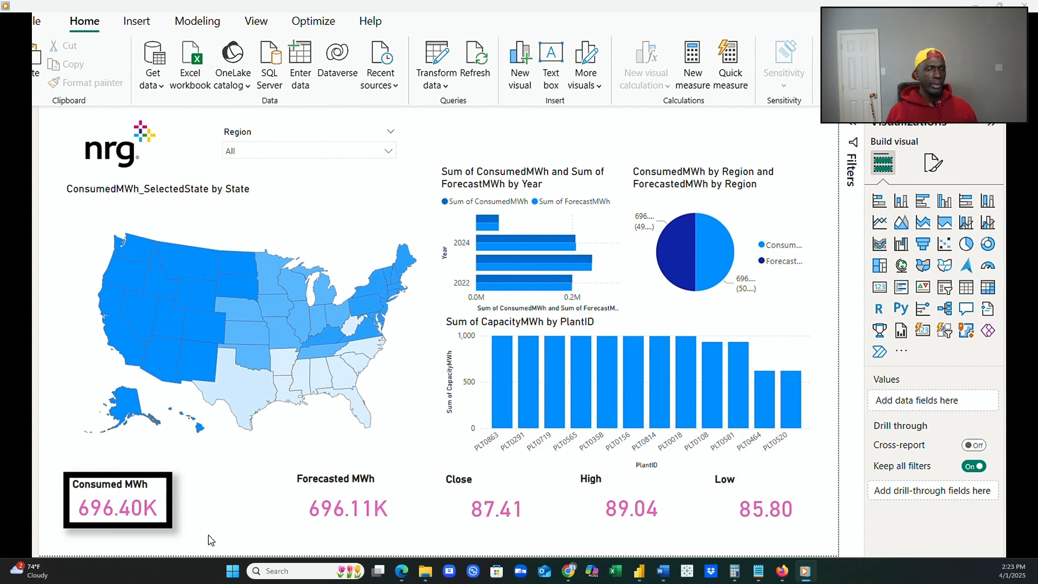
pyautogui.click(169, 528)
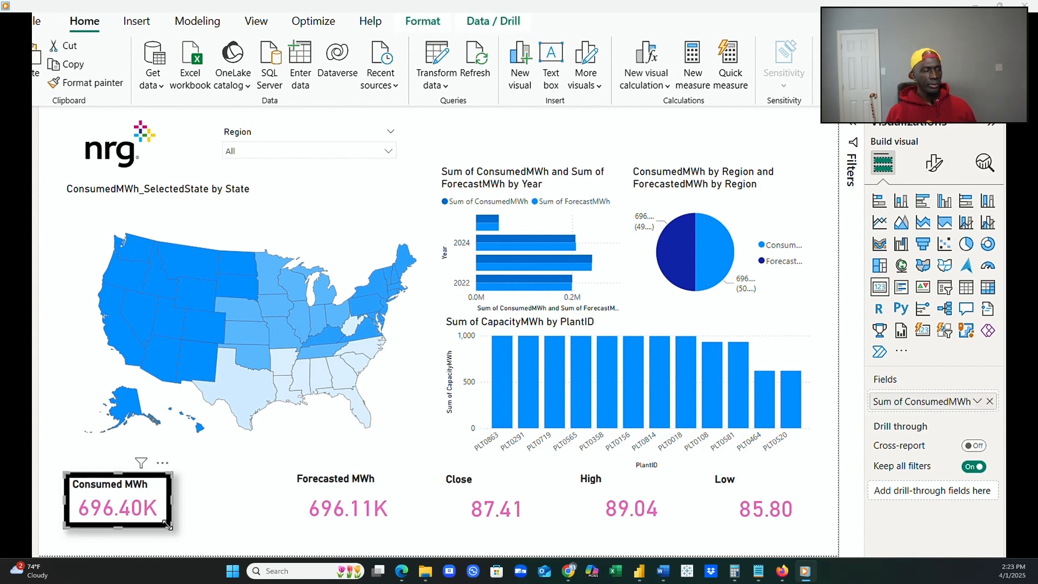
# Reduce the Consumed MWh card's visual border width to 1 px.
pyautogui.click(932, 169)
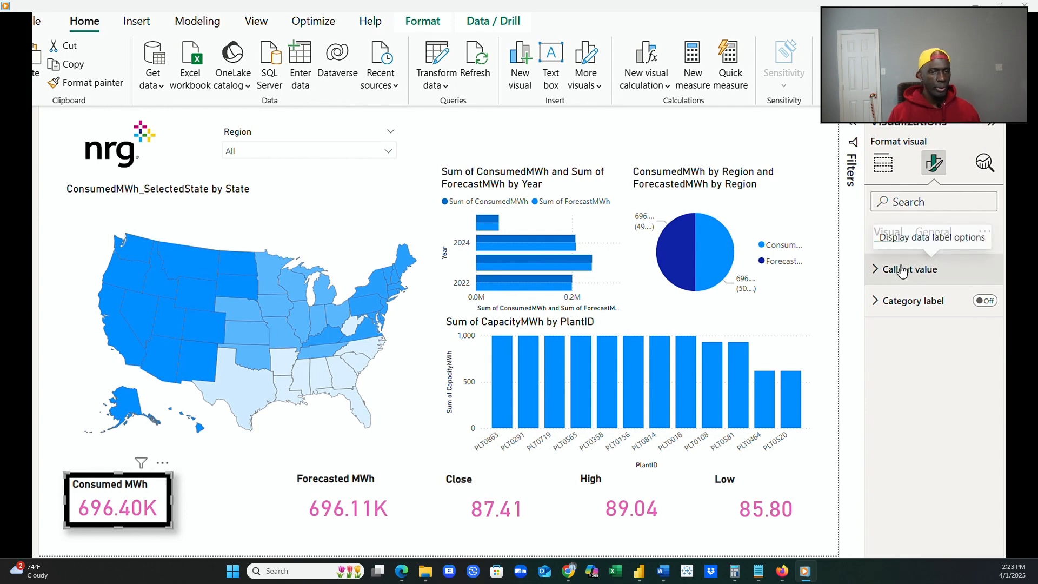
pyautogui.click(944, 235)
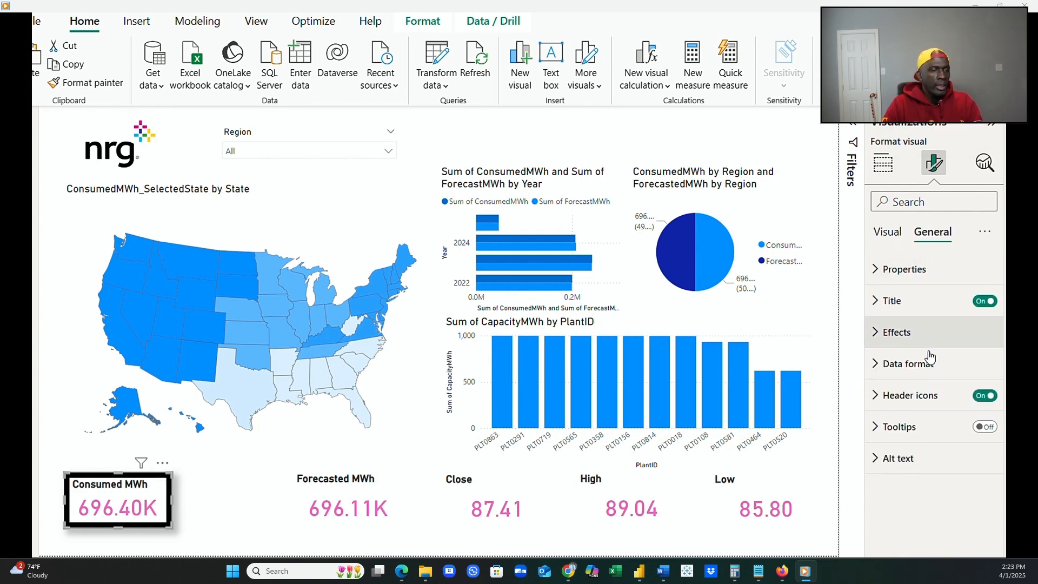
pyautogui.click(887, 332)
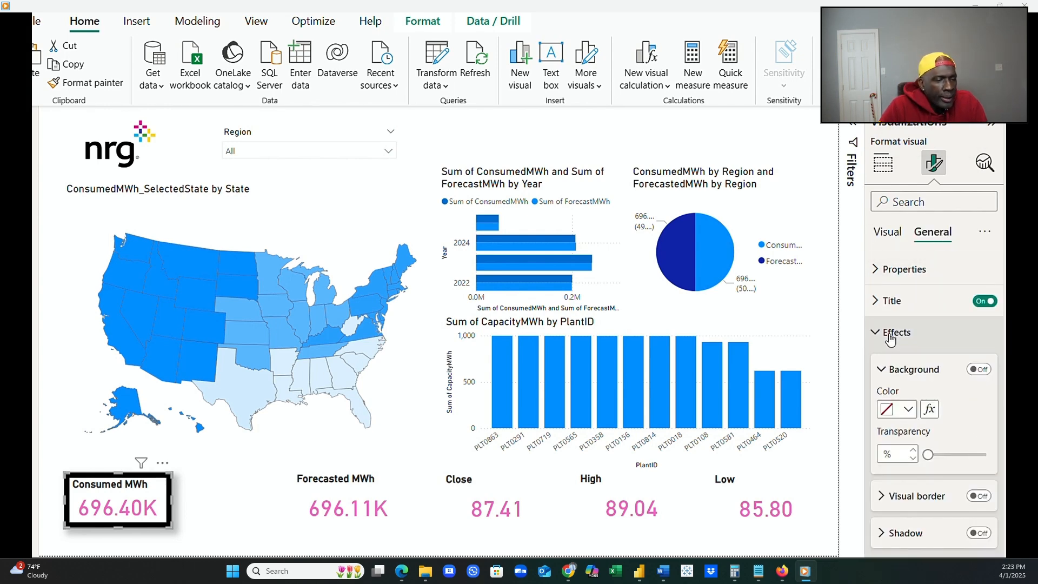
pyautogui.click(887, 495)
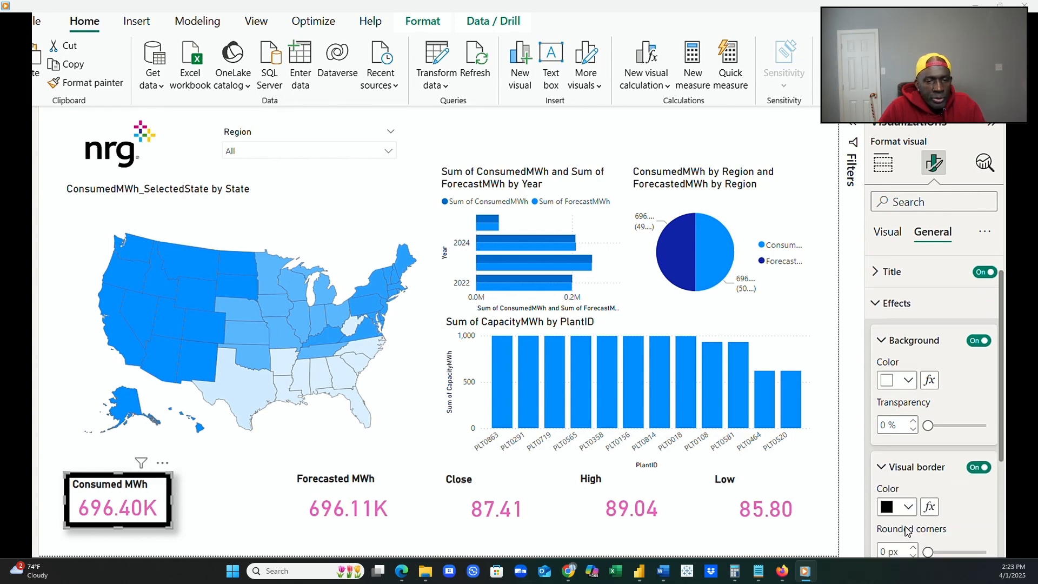
pyautogui.scroll(-4, 890, 515)
pyautogui.click(926, 399)
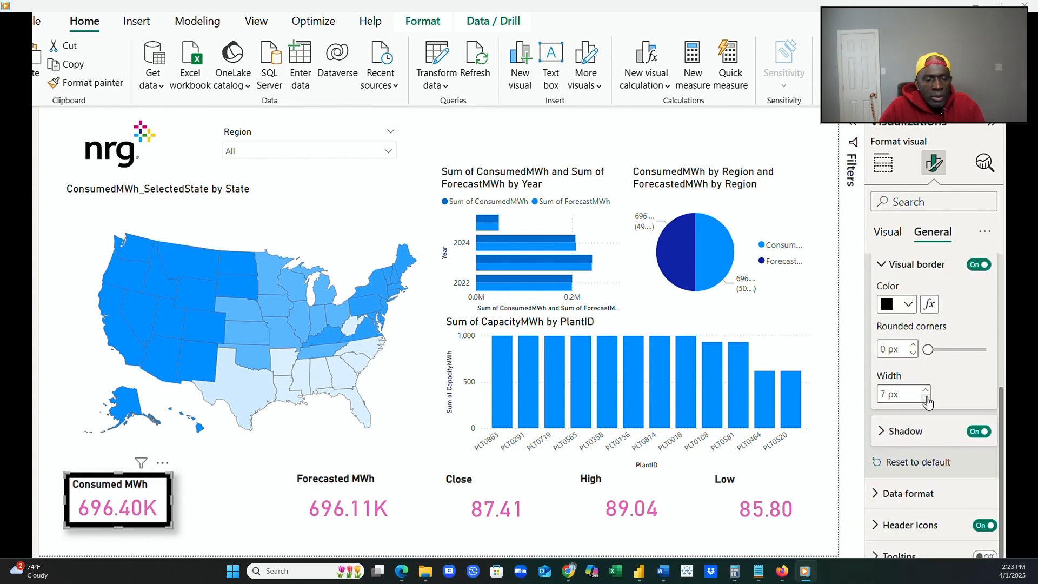
pyautogui.click(925, 399)
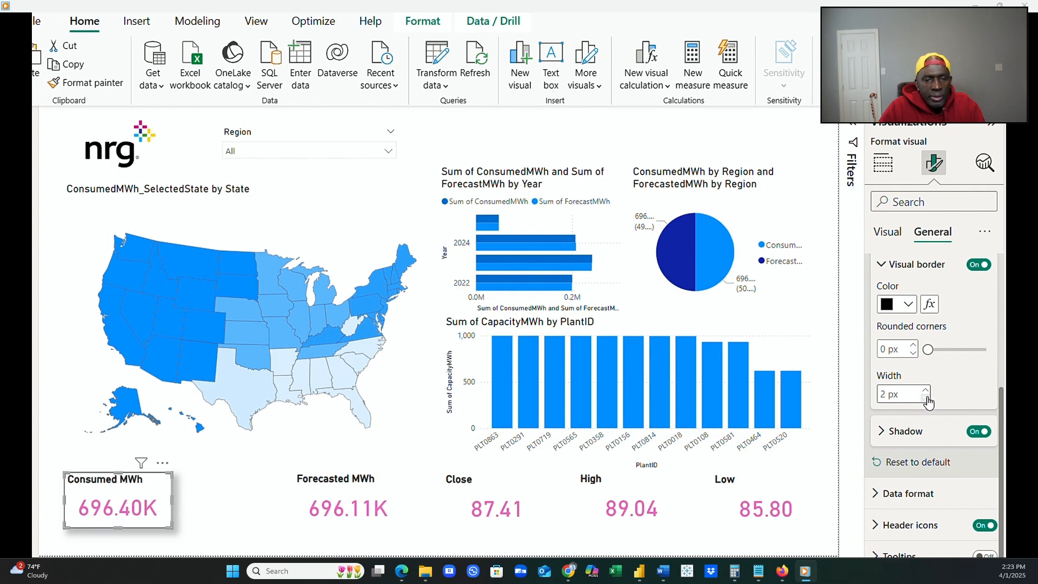
pyautogui.click(927, 399)
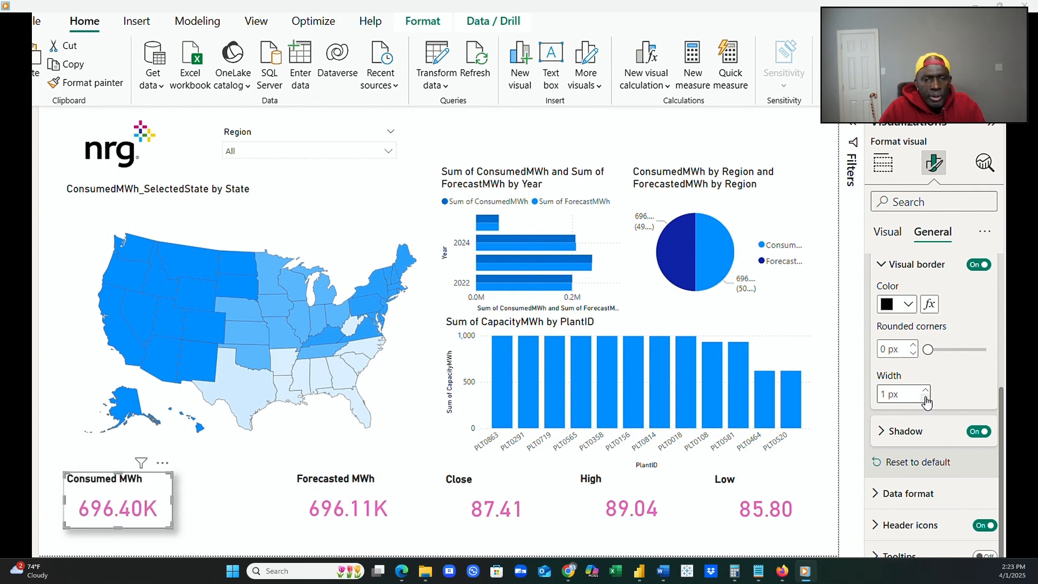
# Set the rounded corners of the Consumed MWh card's visual border to 10 px.
pyautogui.click(913, 345)
pyautogui.click(913, 345)
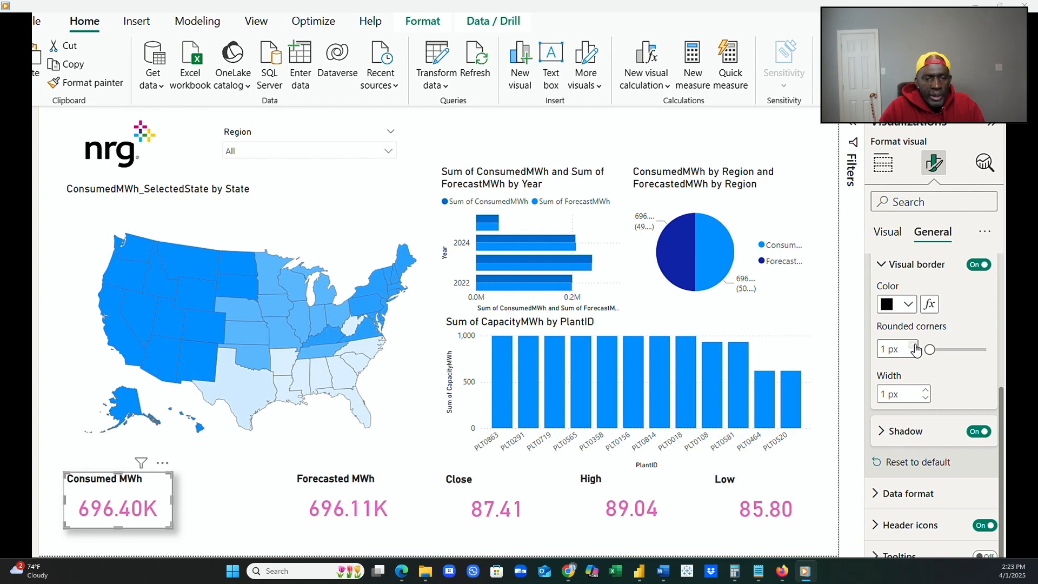
pyautogui.click(913, 345)
pyautogui.click(913, 345)
pyautogui.click(913, 345)
pyautogui.click(913, 346)
pyautogui.click(913, 345)
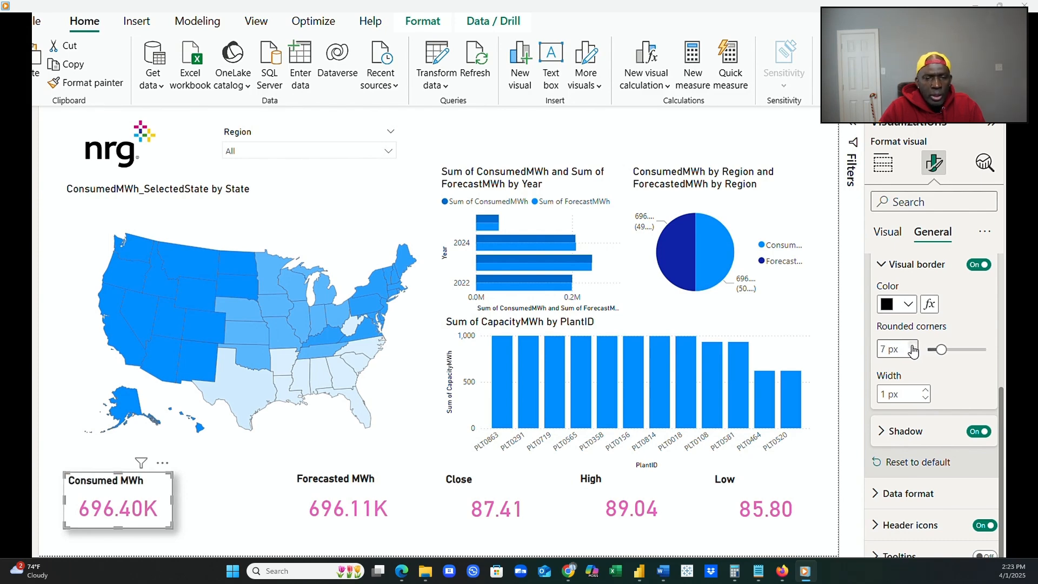
pyautogui.click(913, 345)
pyautogui.click(913, 346)
pyautogui.click(913, 346)
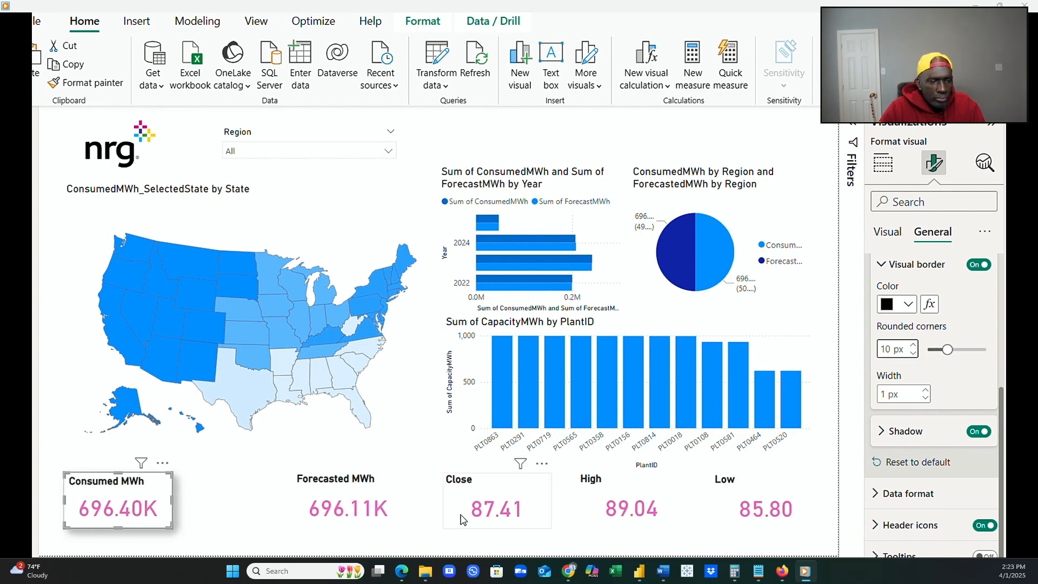
# Turn on the visual border of the Forecasted MWh card and set its rounded corners to 10 px.
pyautogui.click(383, 496)
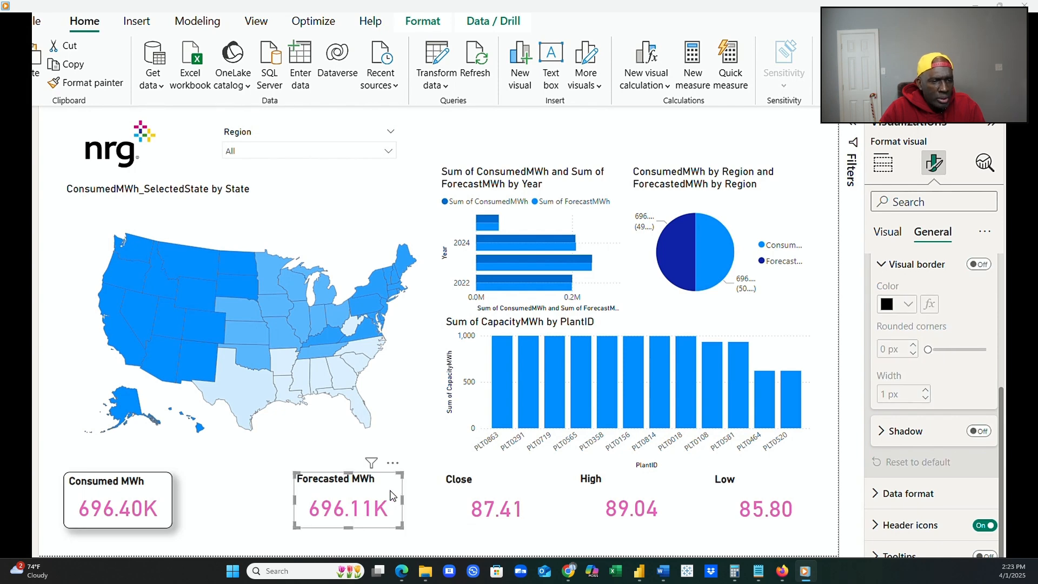
pyautogui.click(979, 265)
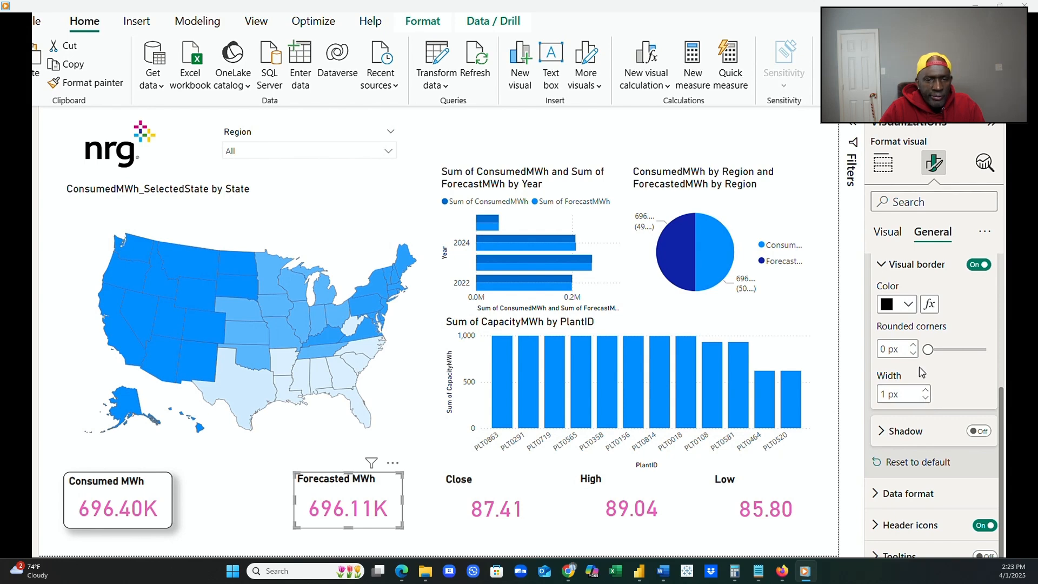
pyautogui.click(912, 345)
pyautogui.click(912, 345)
pyautogui.click(913, 346)
pyautogui.click(912, 345)
pyautogui.click(912, 345)
pyautogui.click(912, 346)
pyautogui.click(912, 346)
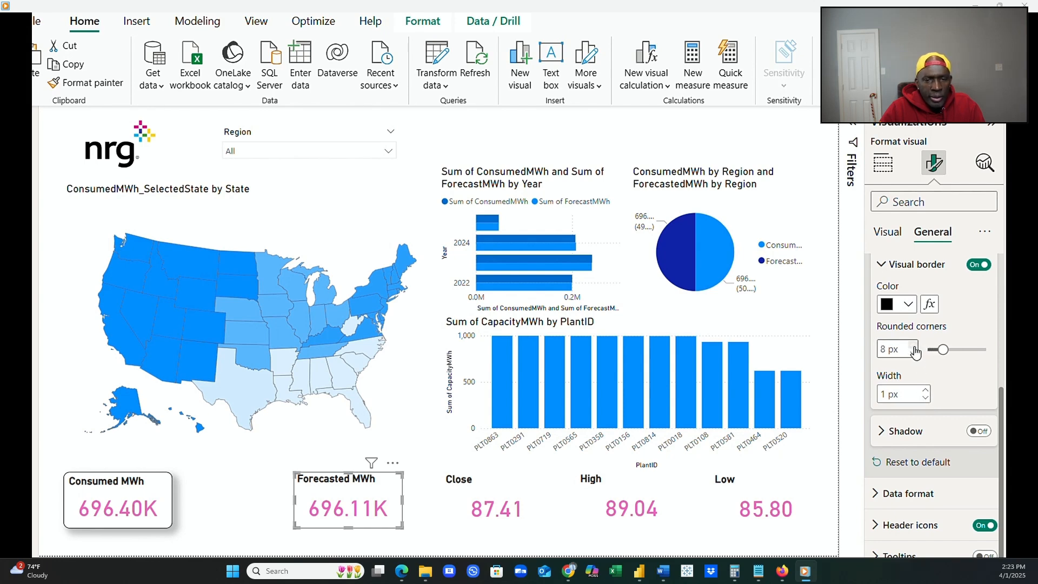
pyautogui.click(912, 345)
pyautogui.click(912, 345)
pyautogui.click(912, 346)
# Turn on the shadow effect for the Forecasted MWh card.
pyautogui.click(530, 497)
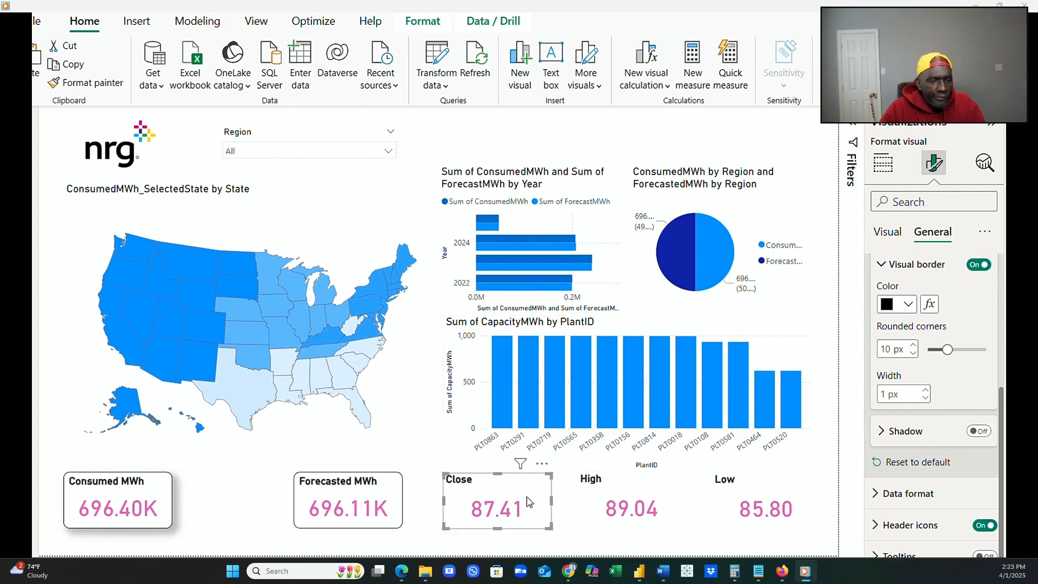
pyautogui.click(351, 500)
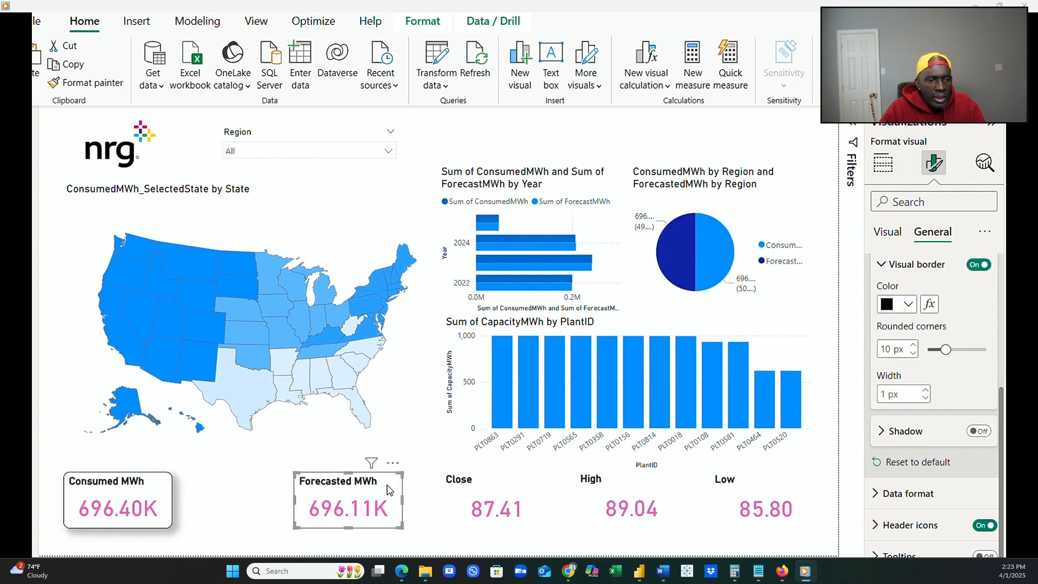
pyautogui.click(978, 431)
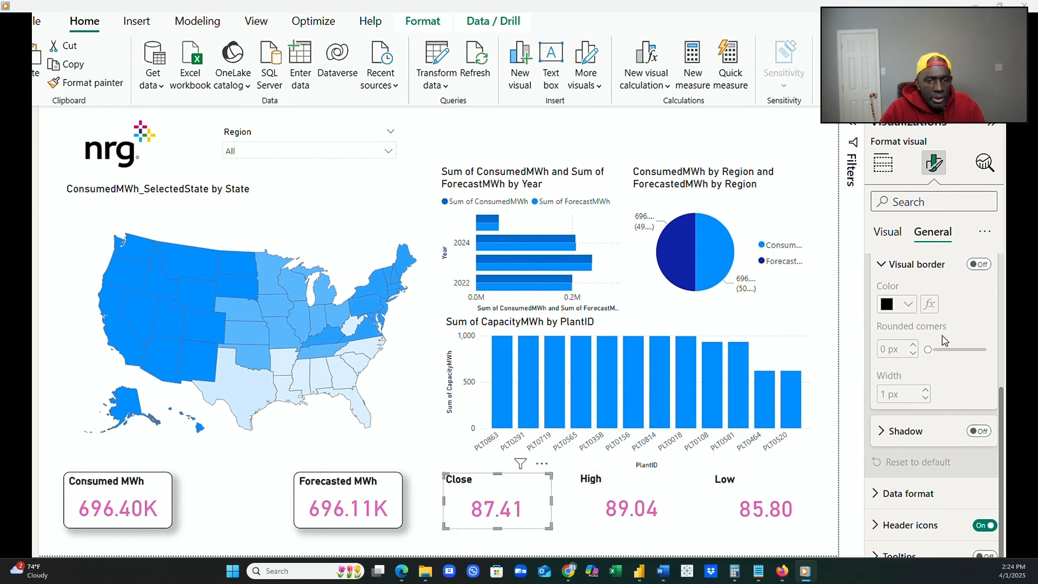
# Give the Close card a visual border with 10 px rounded corners and turn on its shadow.
pyautogui.click(979, 265)
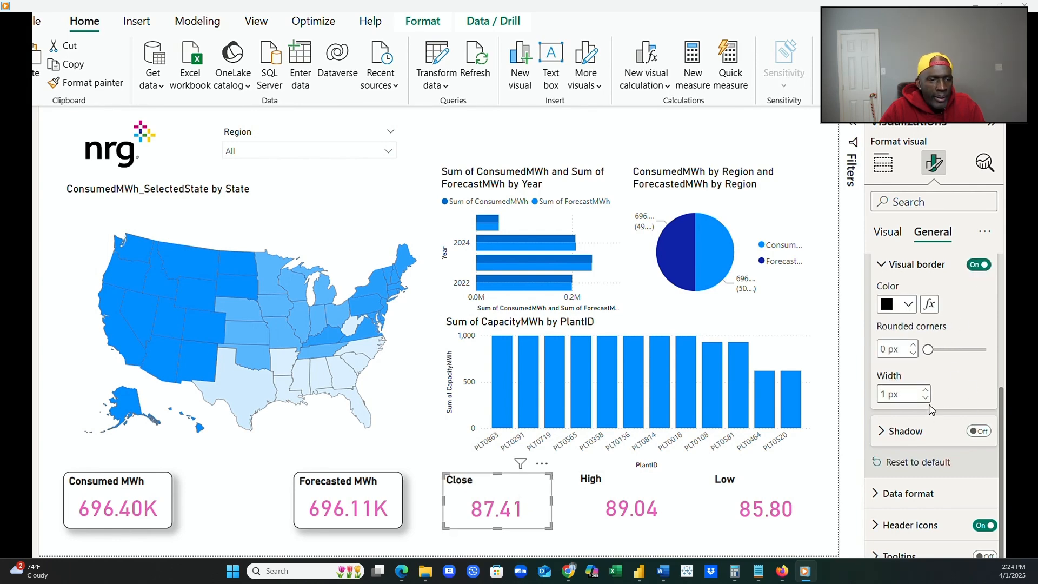
pyautogui.click(882, 431)
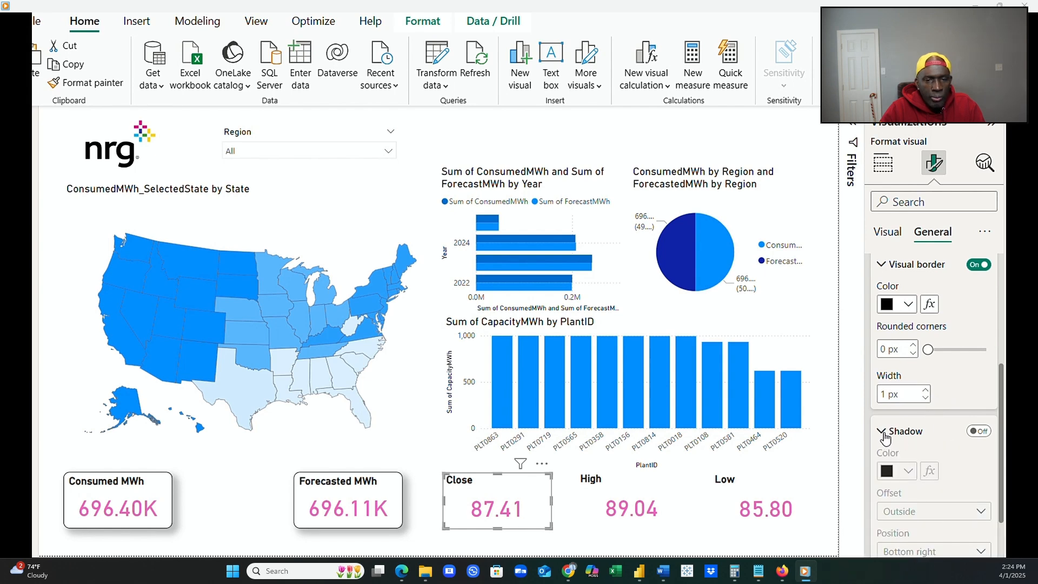
pyautogui.click(980, 432)
pyautogui.click(914, 345)
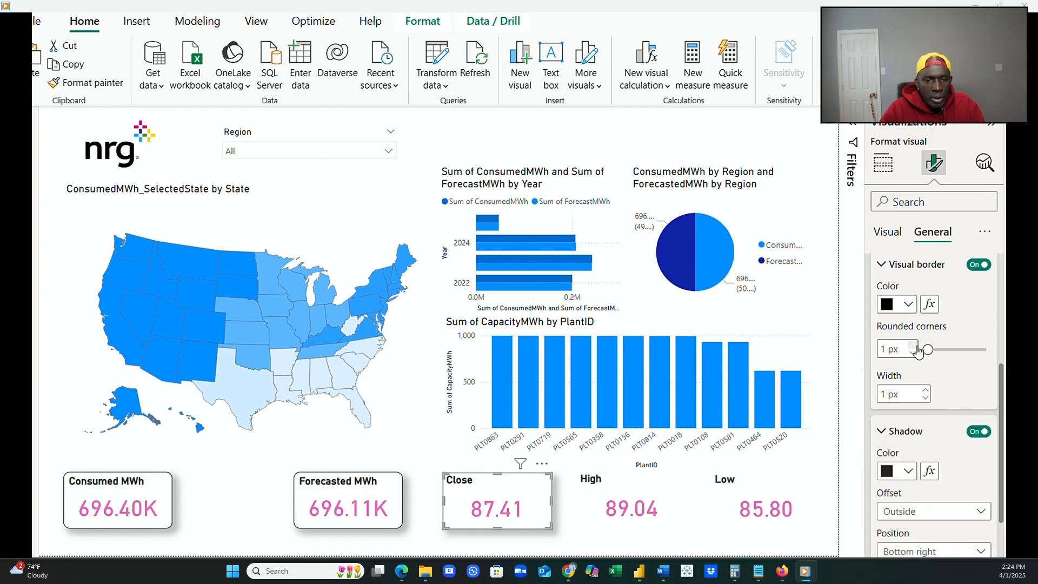
pyautogui.click(914, 344)
pyautogui.click(913, 344)
pyautogui.click(913, 345)
pyautogui.click(914, 345)
pyautogui.click(915, 346)
pyautogui.click(915, 345)
pyautogui.click(914, 346)
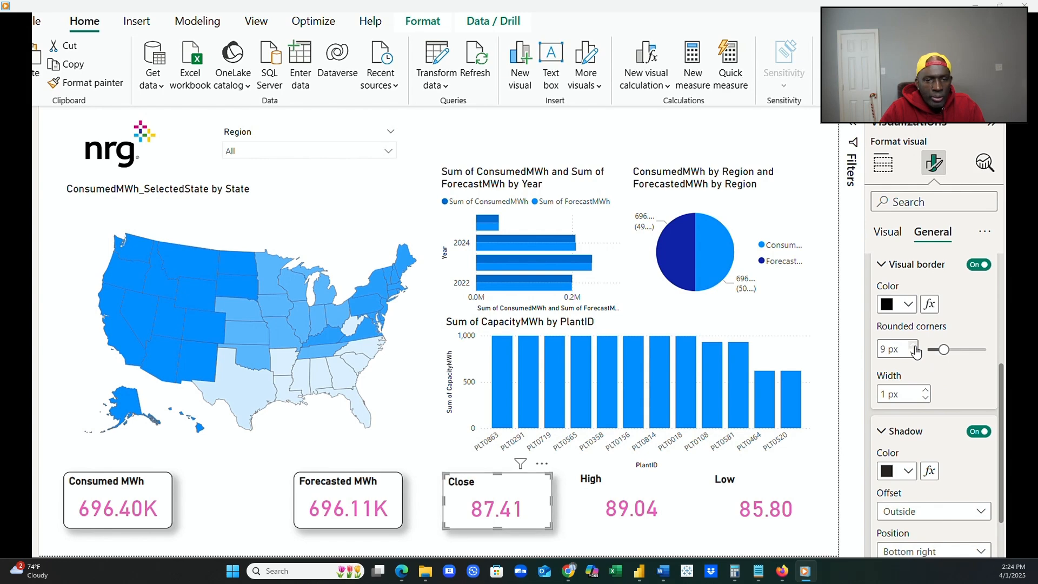
pyautogui.click(914, 346)
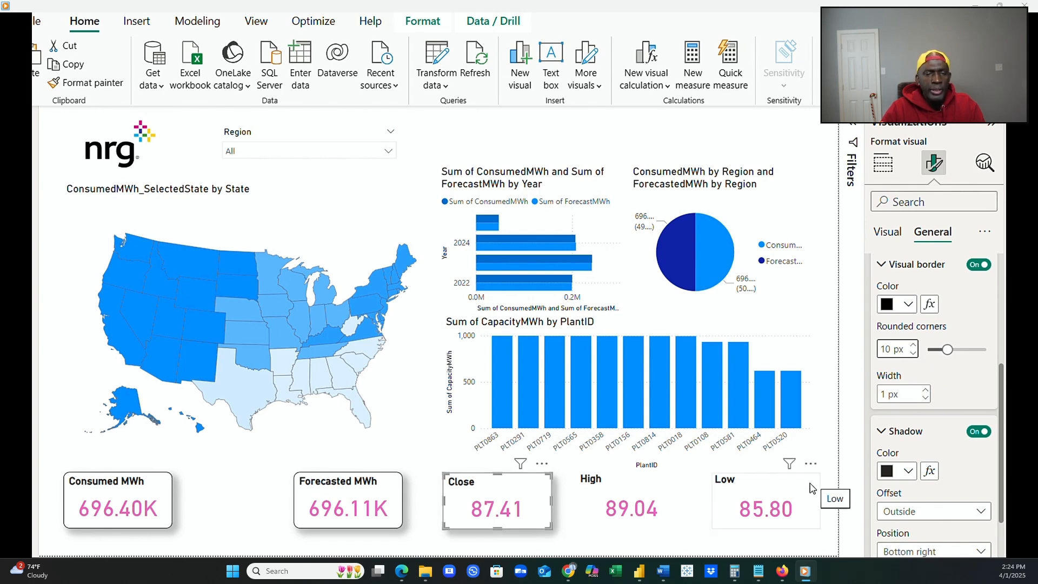
# Give the High card a visual border with 10 px rounded corners and turn on its shadow.
pyautogui.click(670, 495)
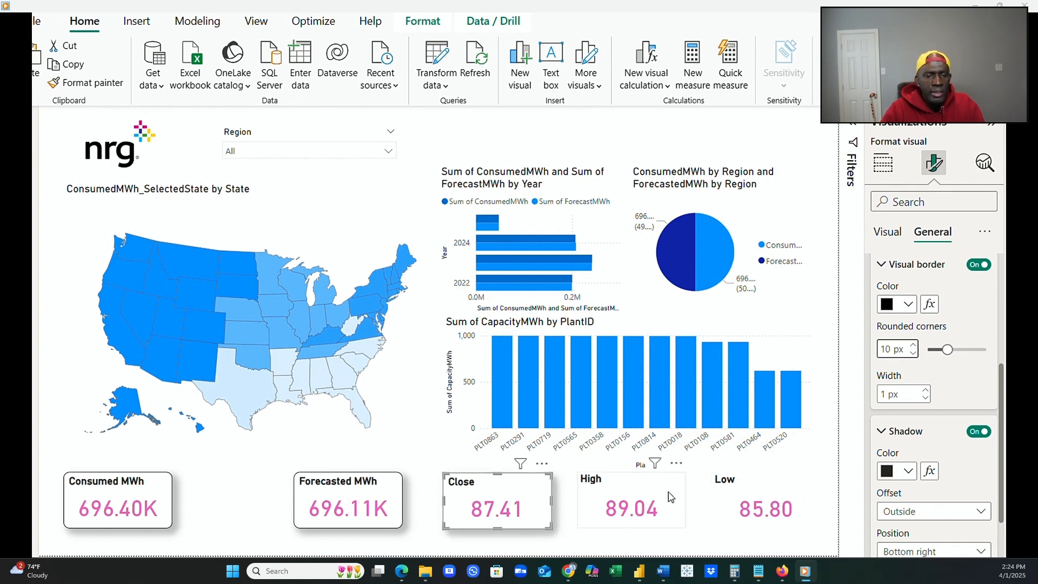
pyautogui.click(980, 264)
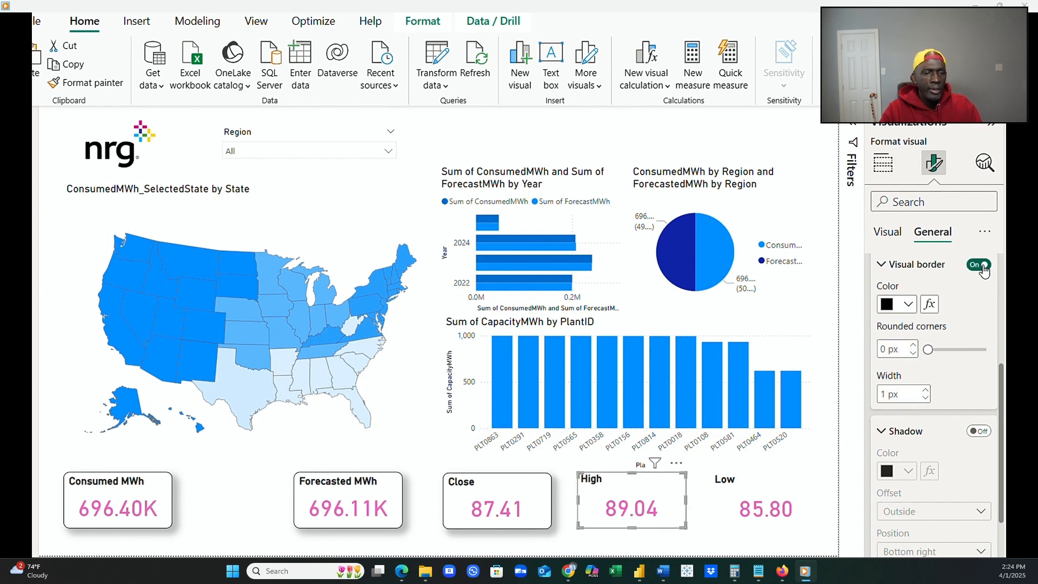
pyautogui.click(913, 346)
pyautogui.click(913, 346)
pyautogui.click(913, 346)
pyautogui.click(913, 346)
pyautogui.click(913, 346)
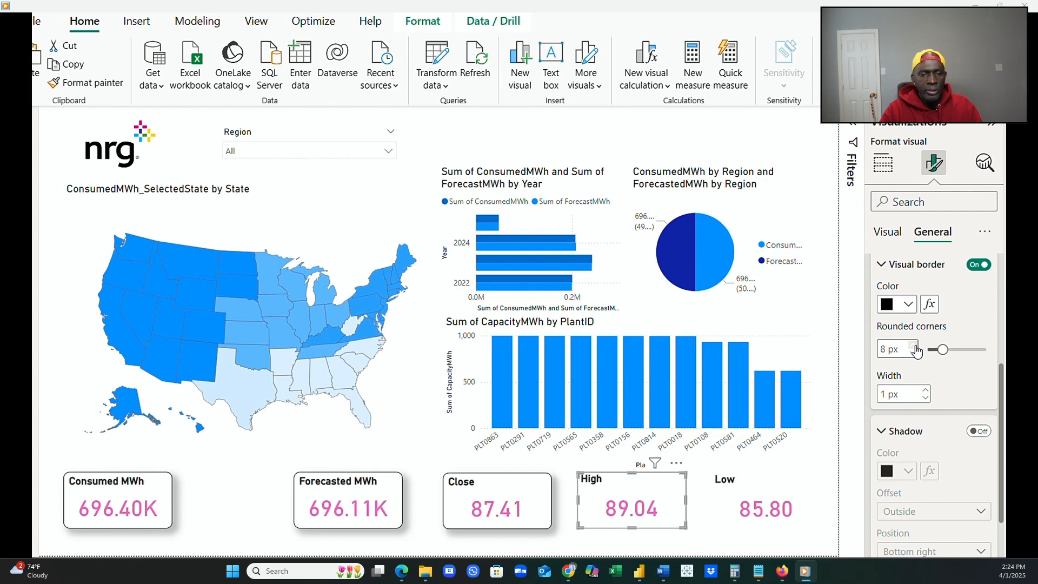
pyautogui.click(913, 346)
pyautogui.click(913, 346)
pyautogui.click(913, 346)
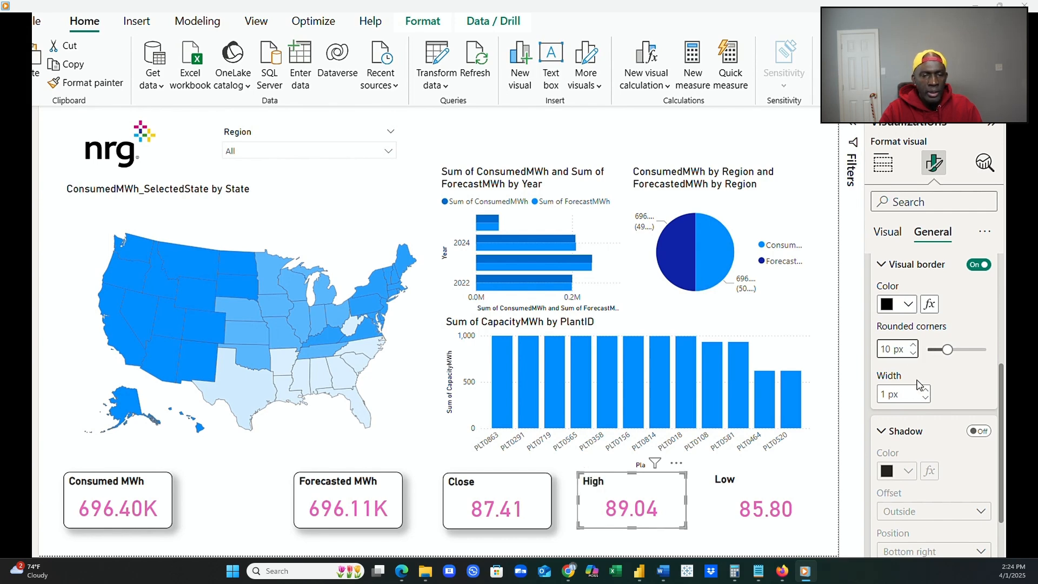
pyautogui.click(981, 432)
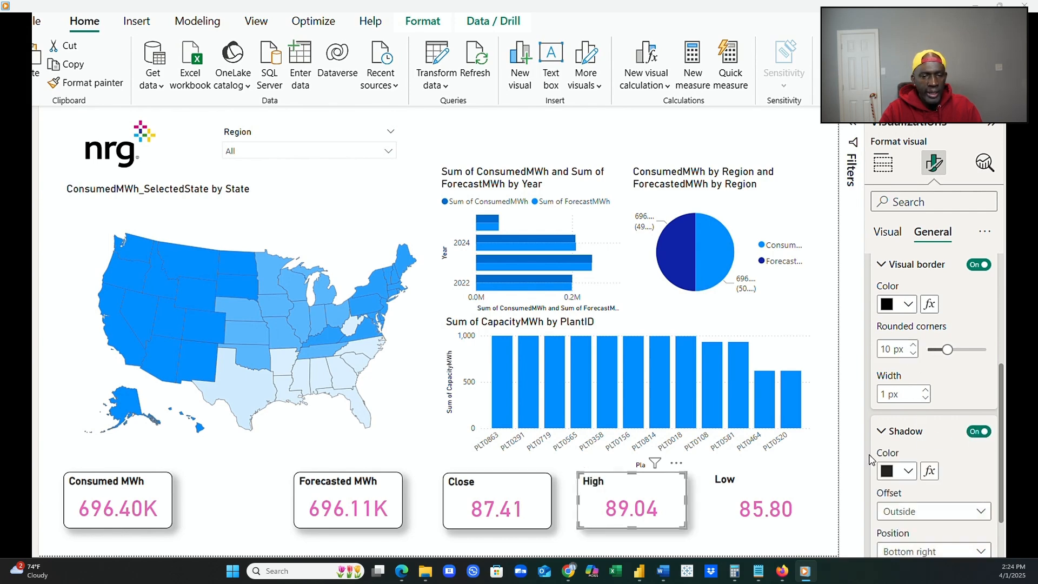
# Give the Low card a visual border with 10 px rounded corners and turn on its shadow.
pyautogui.click(796, 491)
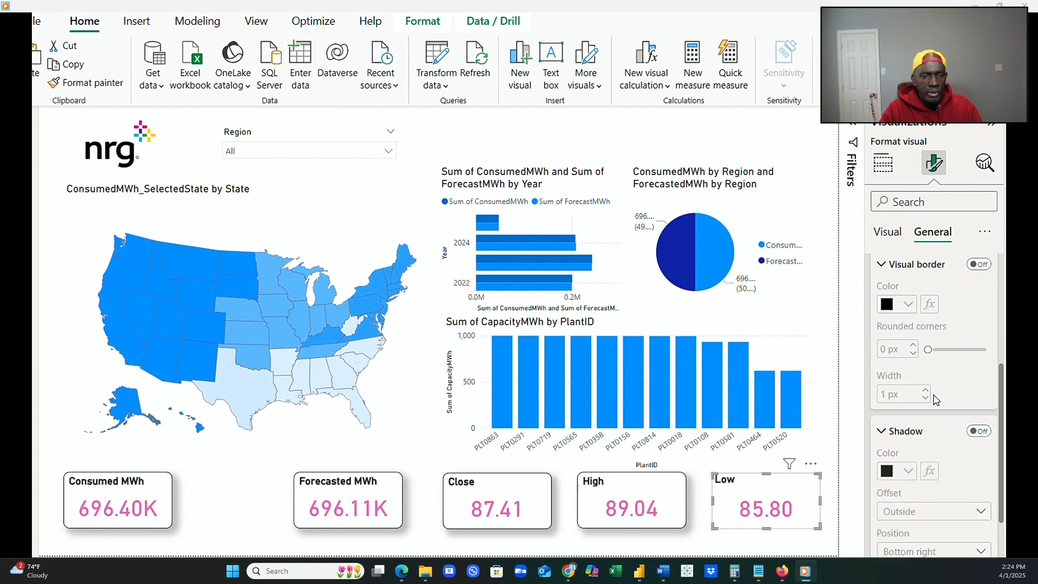
pyautogui.click(983, 269)
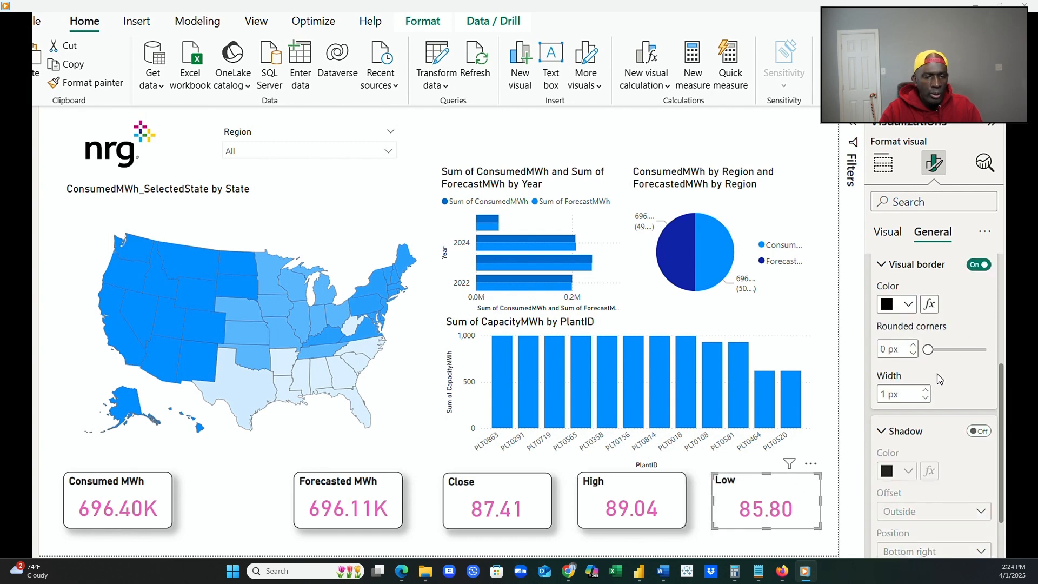
pyautogui.click(913, 345)
pyautogui.click(914, 345)
pyautogui.click(914, 345)
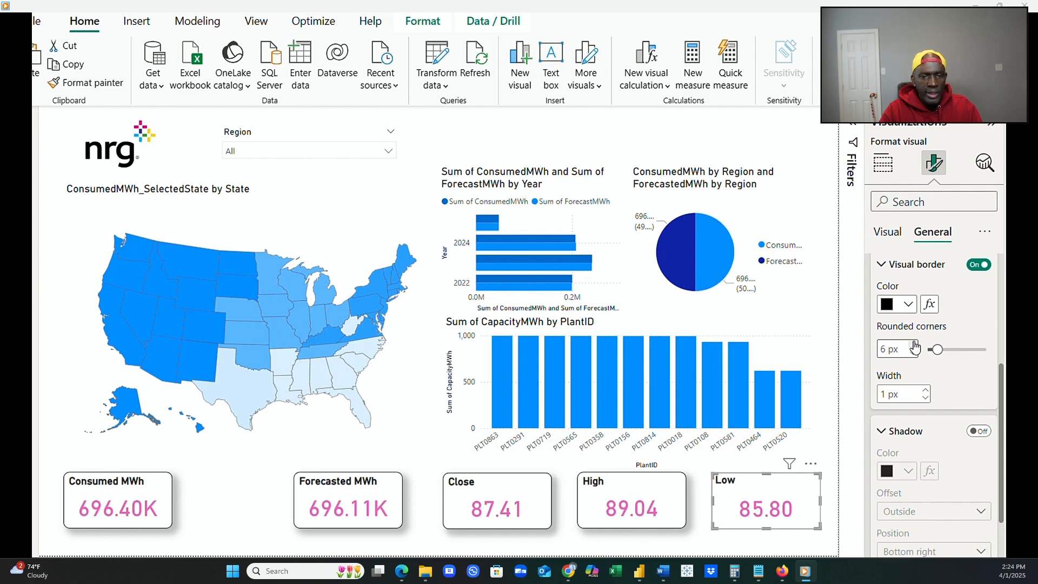
pyautogui.click(914, 345)
pyautogui.click(914, 345)
pyautogui.click(914, 345)
pyautogui.click(978, 431)
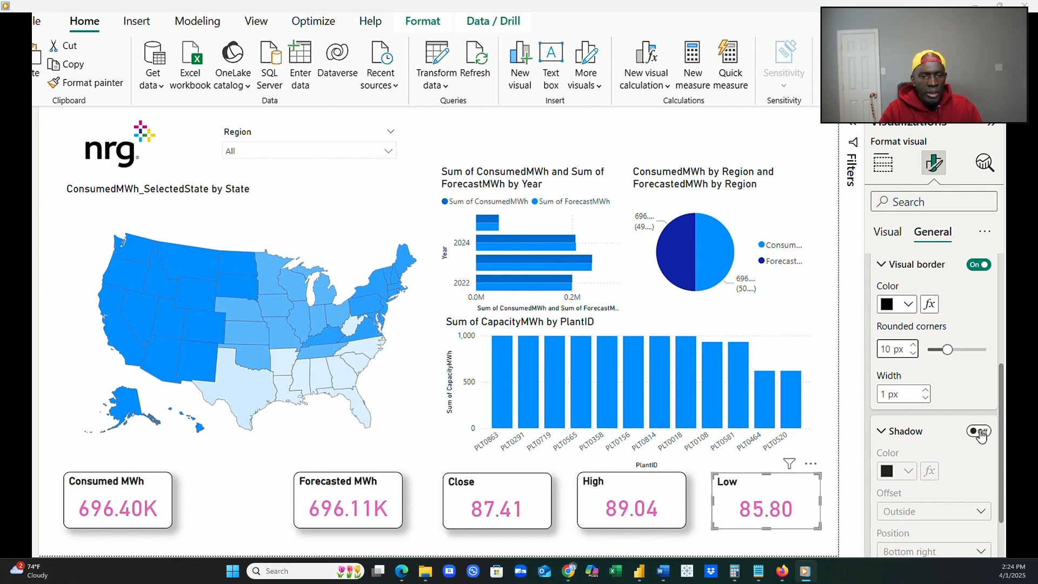
pyautogui.click(832, 446)
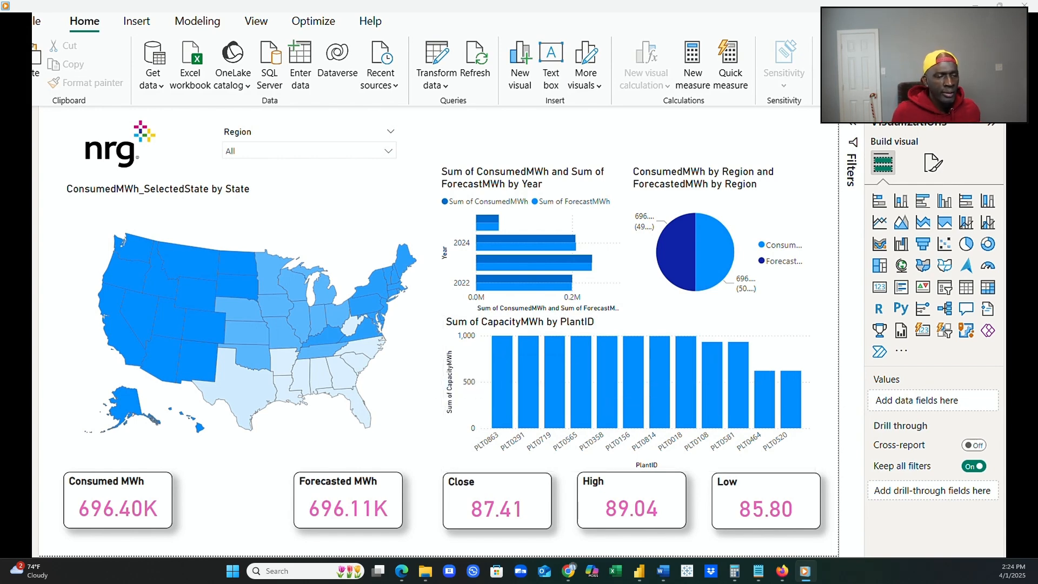
pyautogui.click(416, 383)
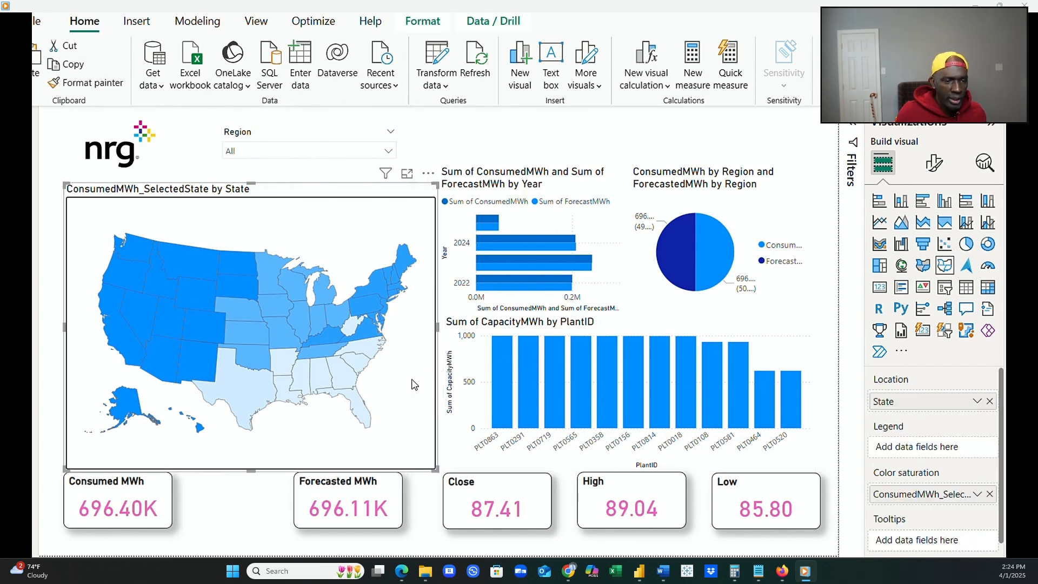
pyautogui.click(795, 341)
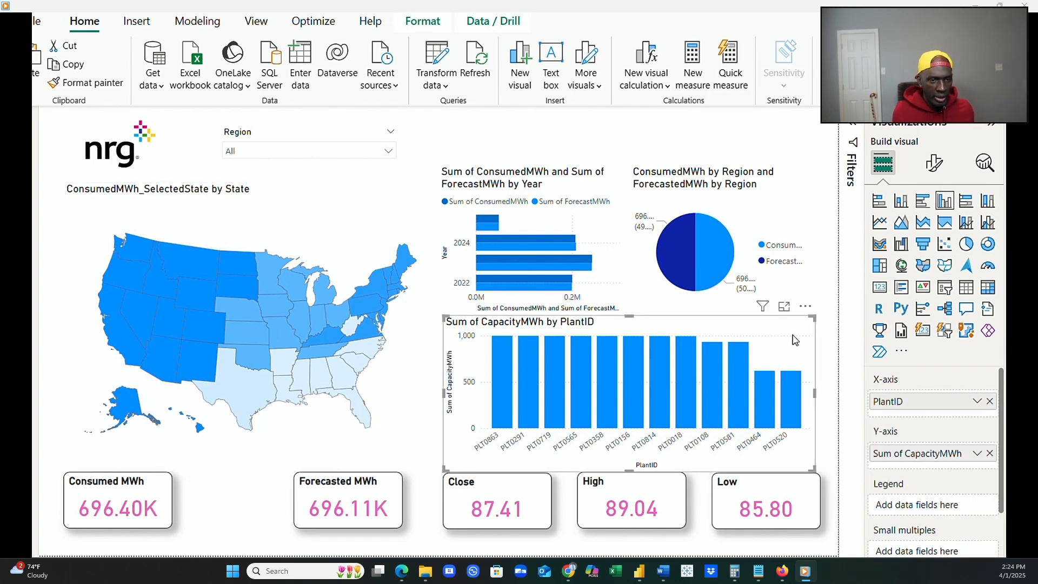
pyautogui.click(823, 377)
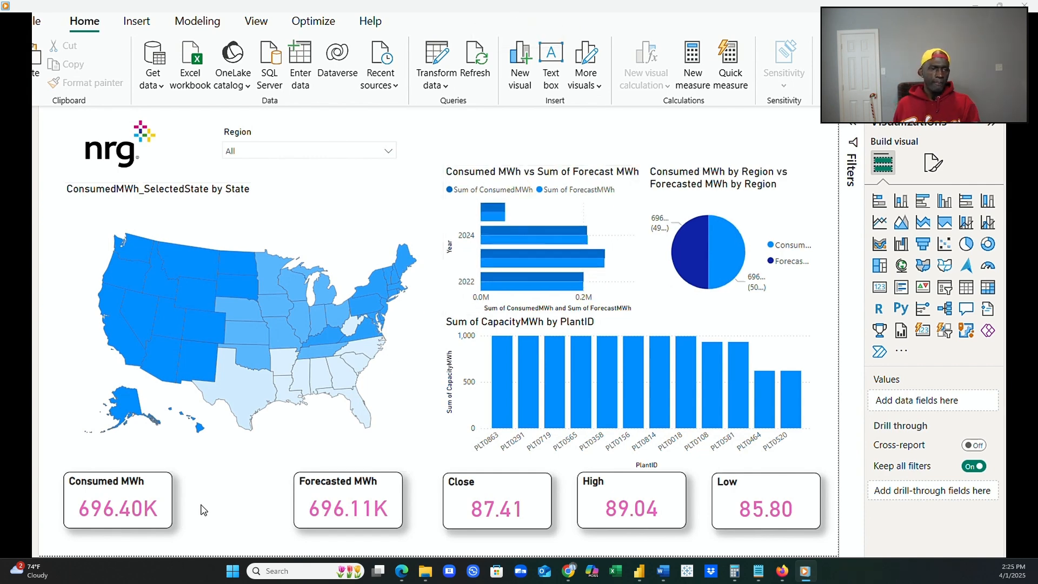
# Distribute the Consumed MWh, Forecasted MWh, Close, High and Low cards horizontally so they are evenly spaced.
pyautogui.click(156, 492)
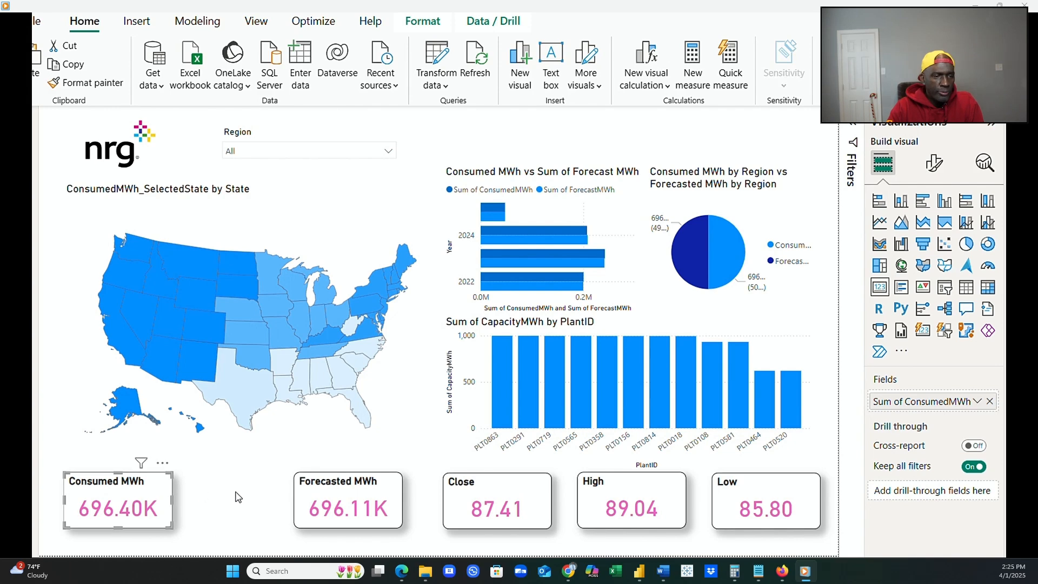
pyautogui.keyDown('ctrl'); pyautogui.click(370, 493); pyautogui.keyUp('ctrl')
pyautogui.keyDown('ctrl'); pyautogui.click(481, 496); pyautogui.keyUp('ctrl')
pyautogui.keyDown('ctrl'); pyautogui.click(606, 494); pyautogui.keyUp('ctrl')
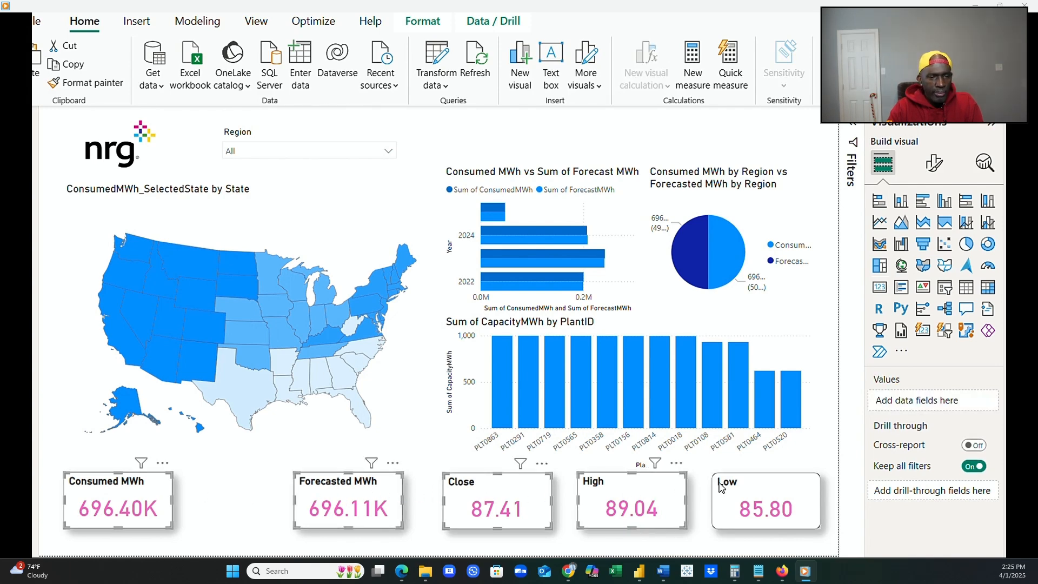
pyautogui.keyDown('ctrl'); pyautogui.click(751, 485); pyautogui.keyUp('ctrl')
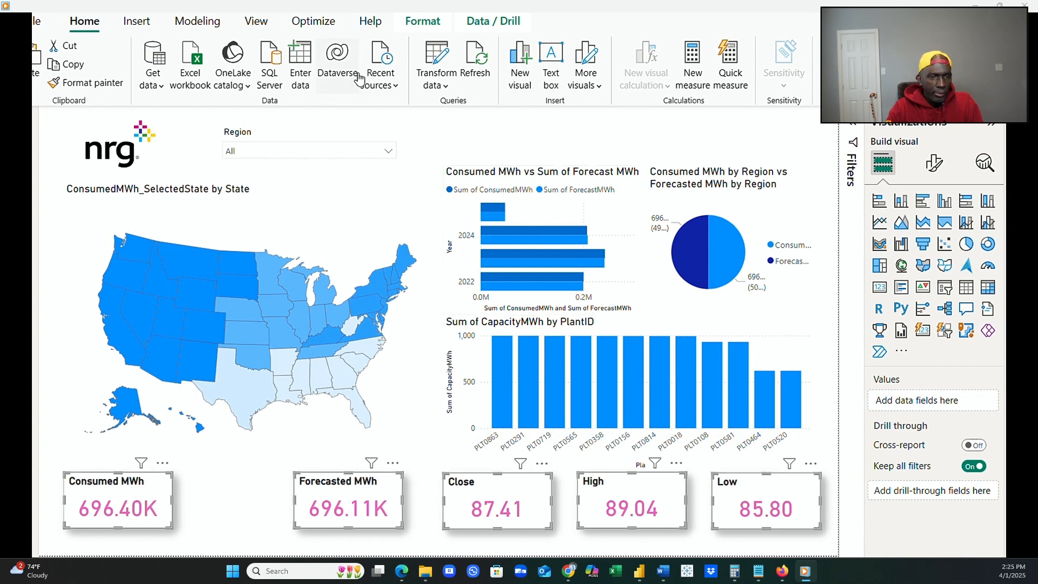
pyautogui.click(419, 22)
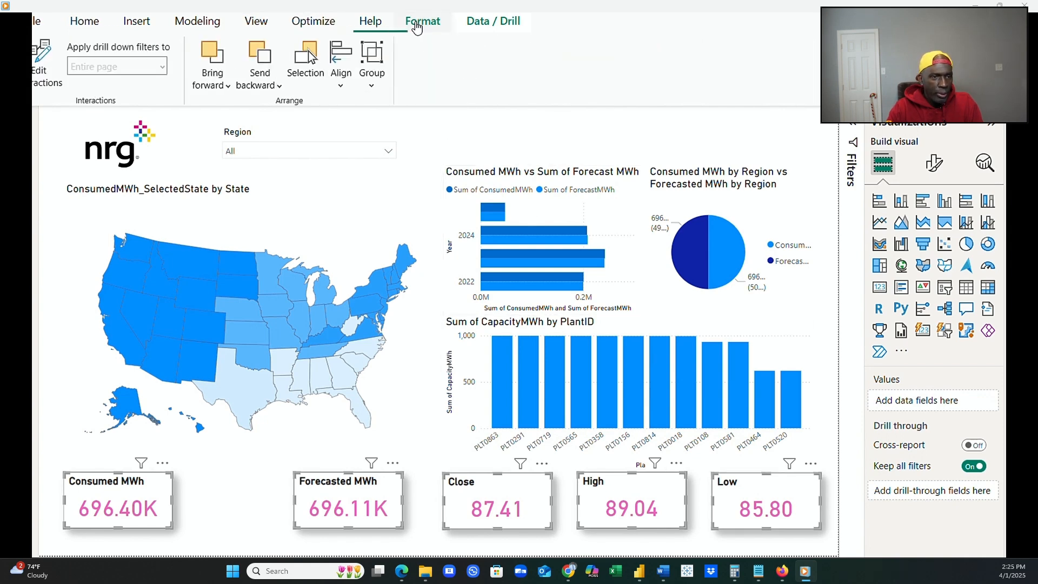
pyautogui.click(341, 81)
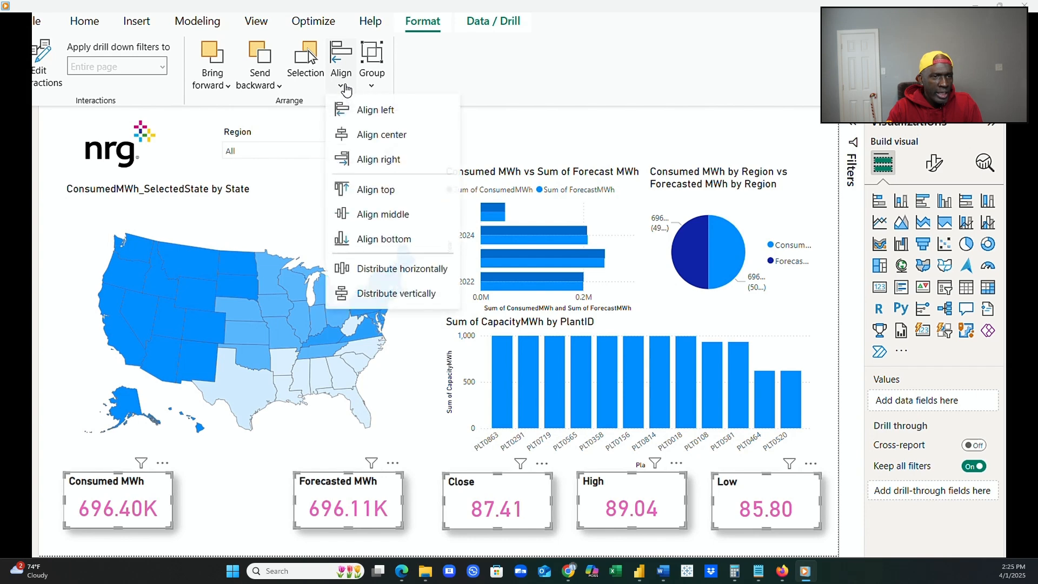
pyautogui.click(393, 271)
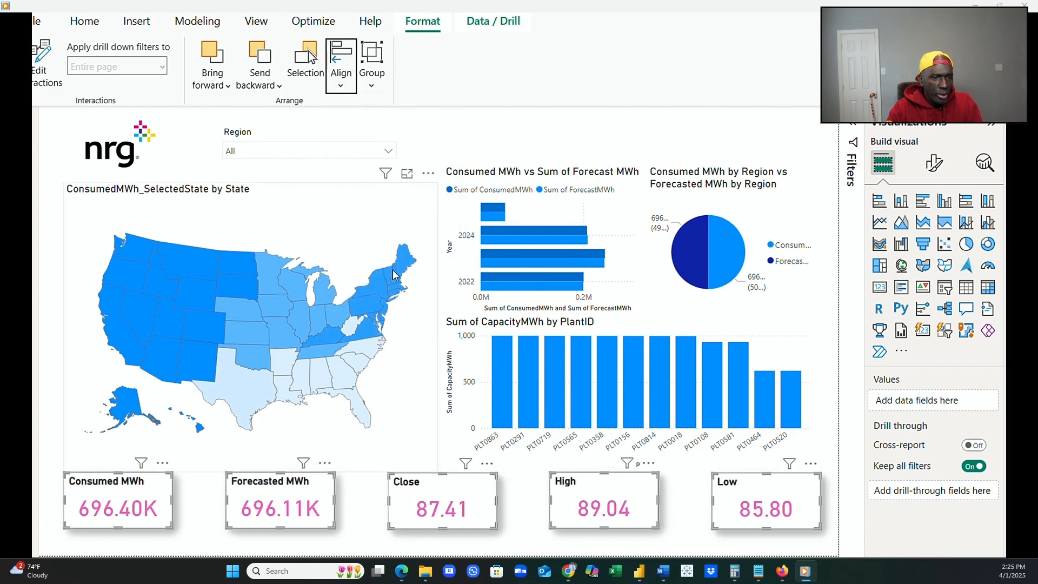
pyautogui.click(495, 545)
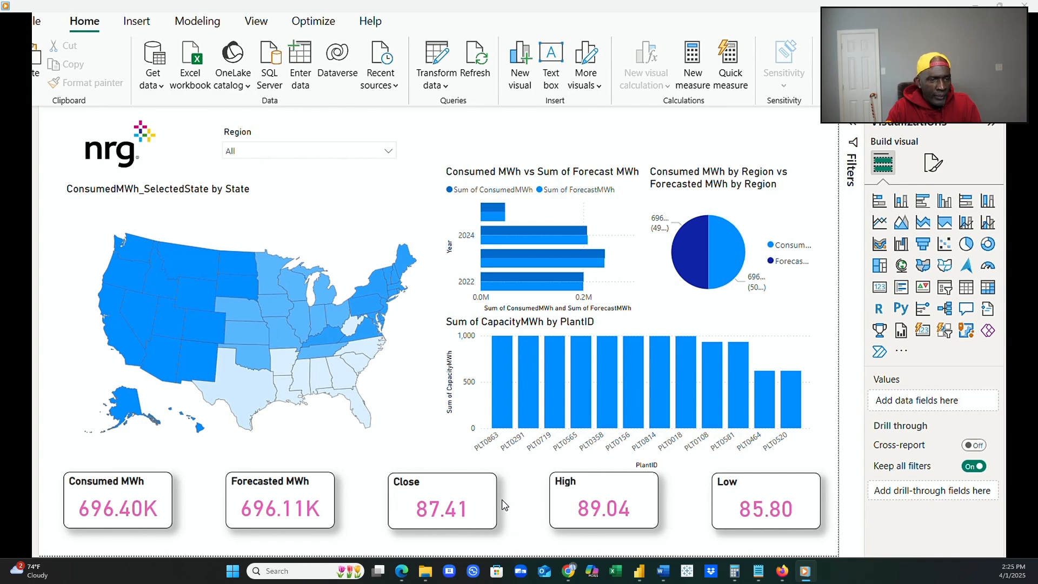
# Change the title of the plant capacity column chart to "Capacity MWh by PlantID".
pyautogui.click(621, 328)
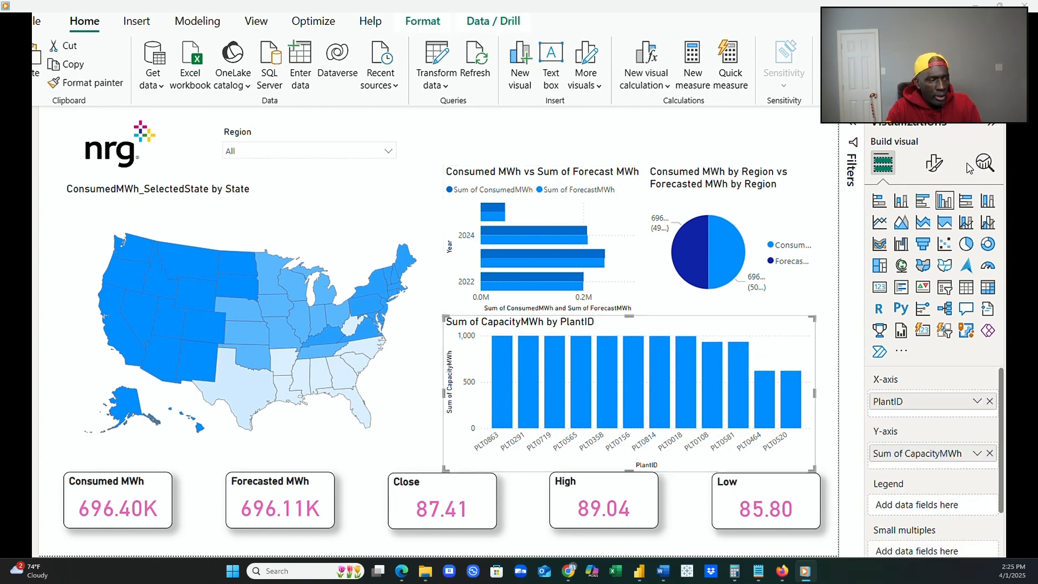
pyautogui.click(940, 167)
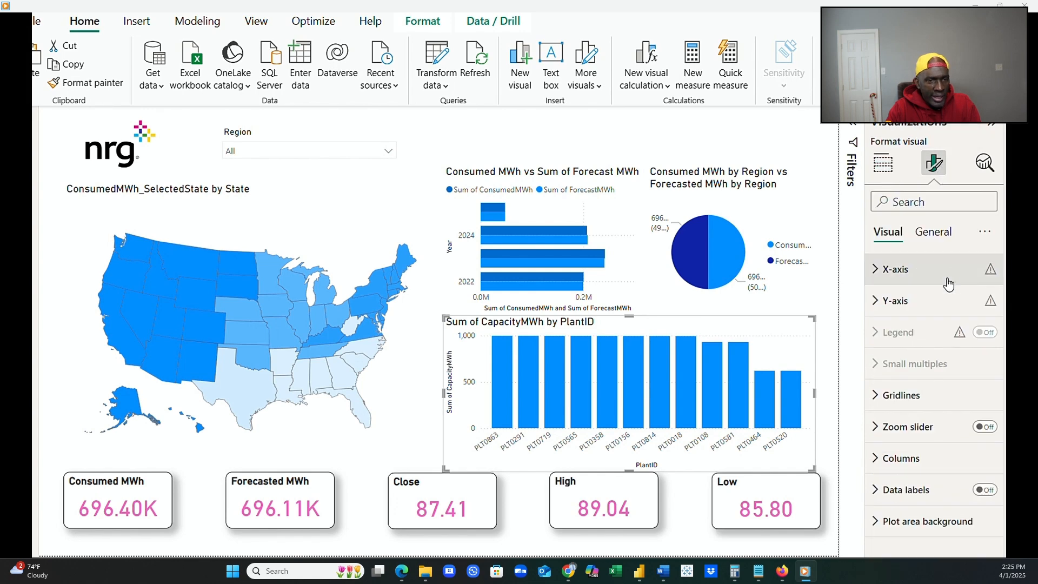
pyautogui.click(933, 232)
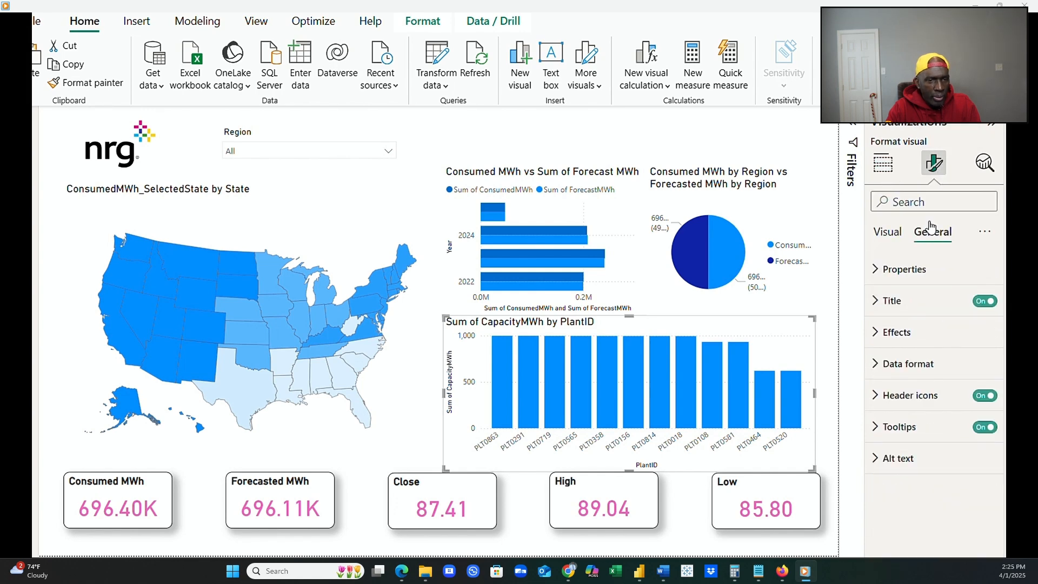
pyautogui.click(914, 302)
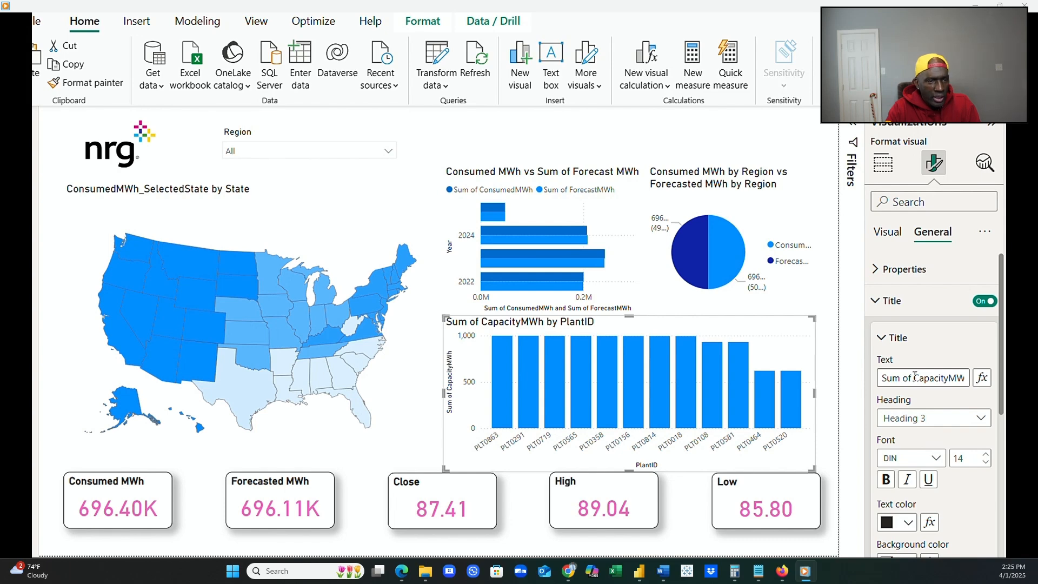
pyautogui.moveTo(915, 377); pyautogui.dragTo(853, 377)
pyautogui.press('BackSpace')
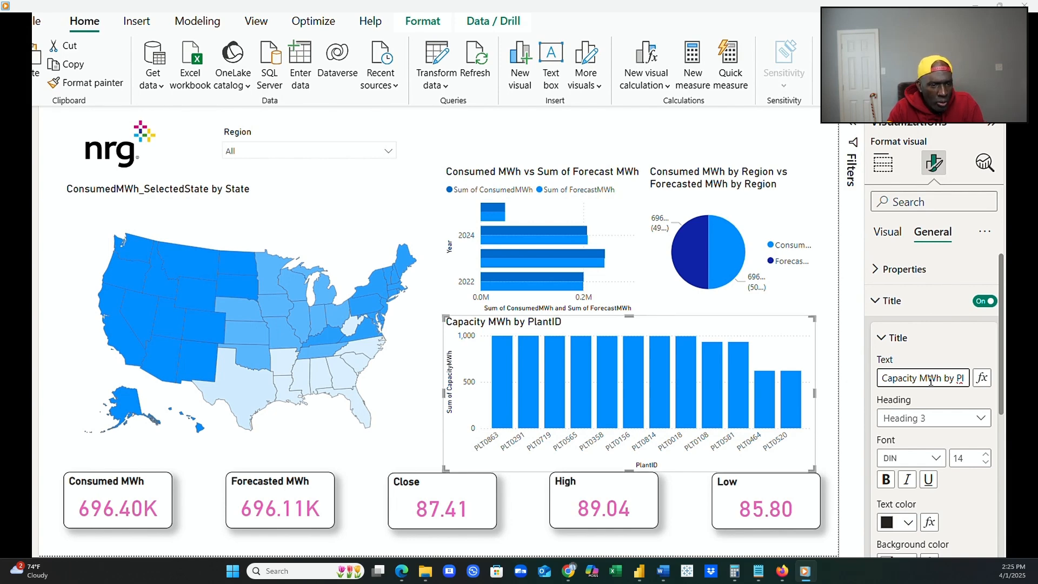
pyautogui.click(531, 325)
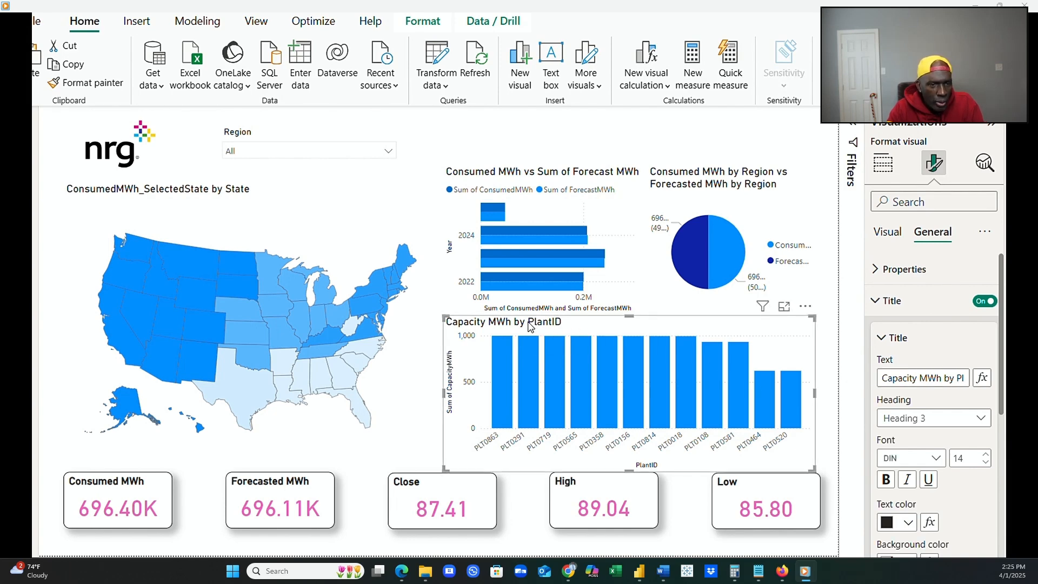
# Reword the end of the capacity chart's title so it reads "Capacity MWh by Top 10Plants".
pyautogui.click(957, 378)
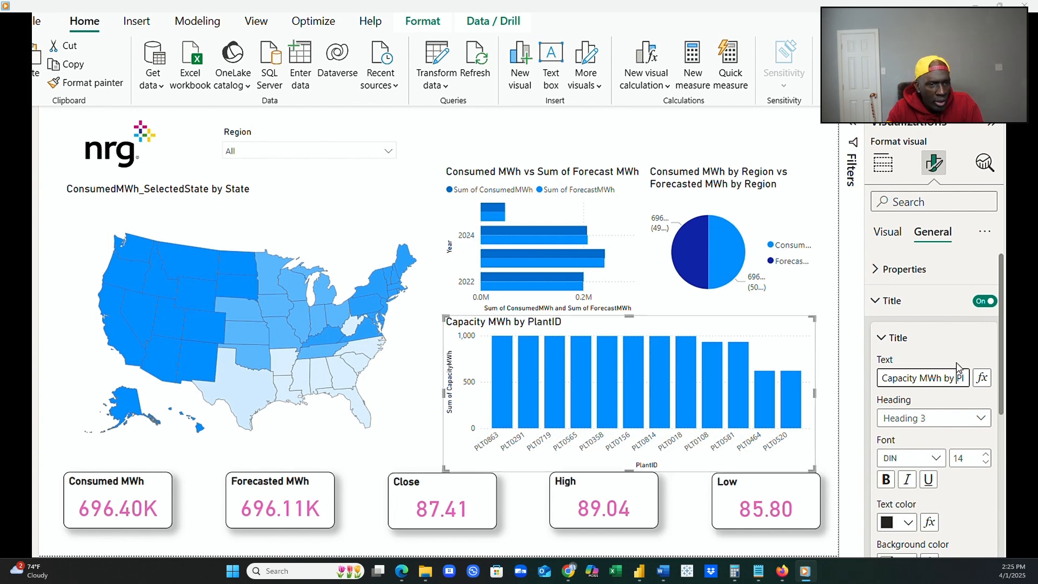
pyautogui.write('Topp')
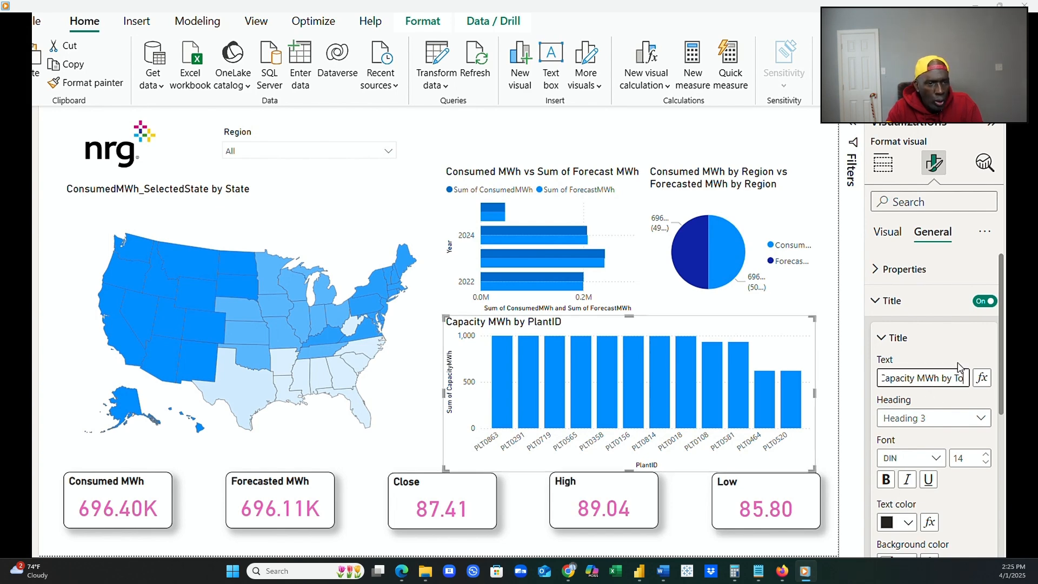
pyautogui.press('BackSpace')
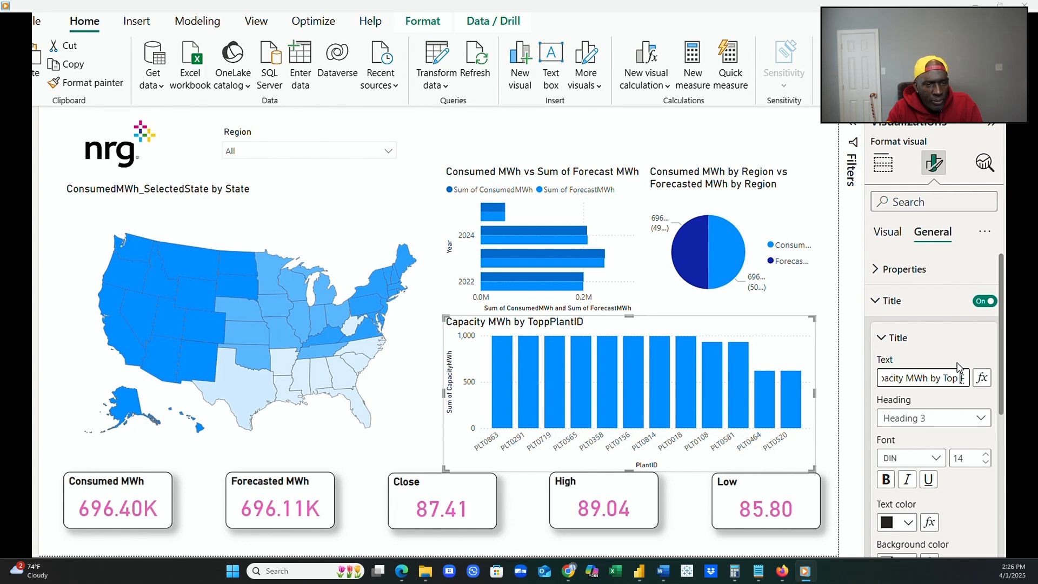
pyautogui.write('10')
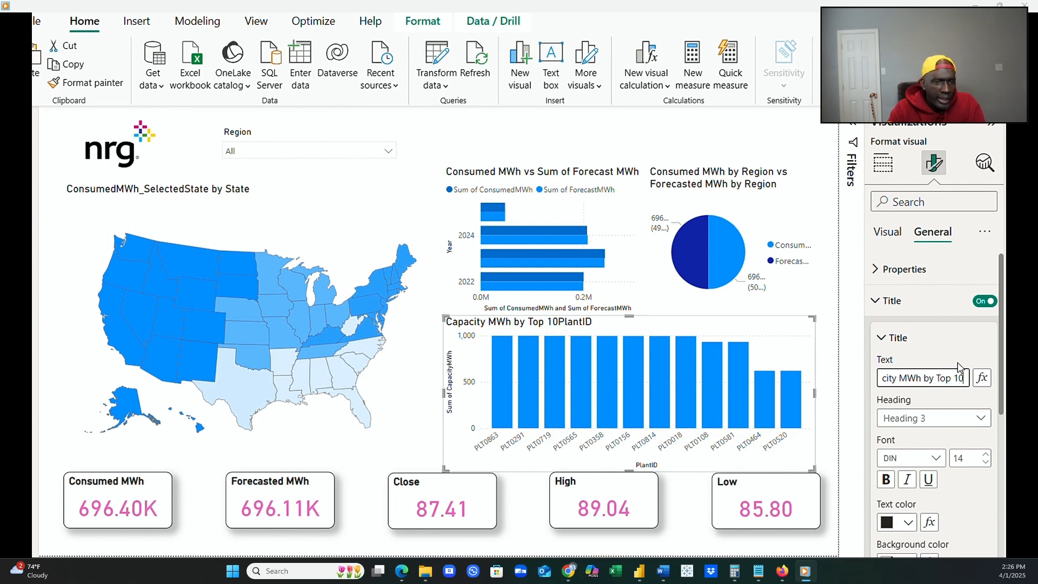
pyautogui.press('Right')
pyautogui.press('Right')
pyautogui.press('Right')
pyautogui.press('Right')
pyautogui.press('Right')
pyautogui.press('Right')
pyautogui.press('Right')
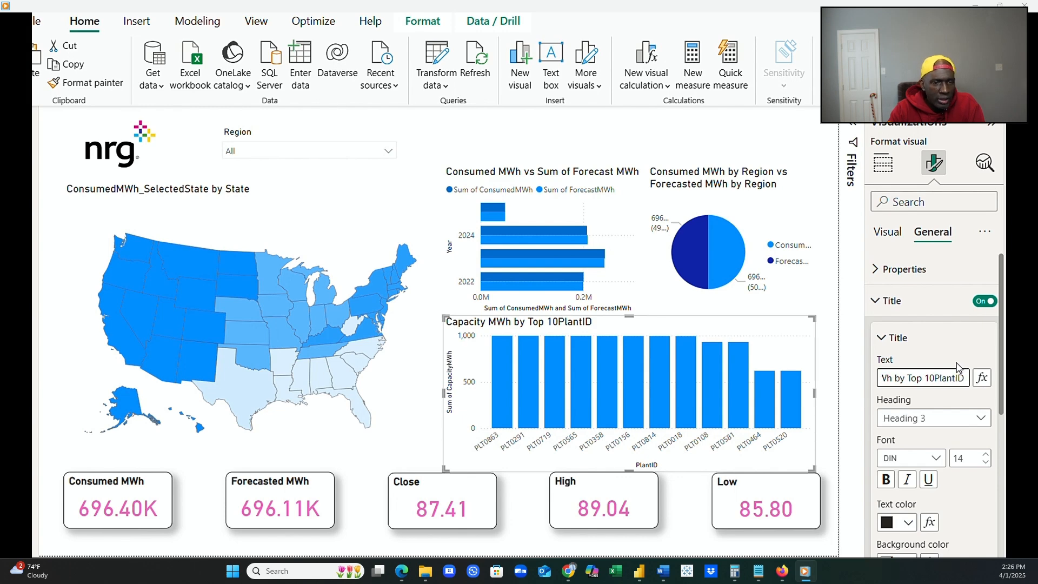
pyautogui.press('BackSpace')
pyautogui.press('BackSpace')
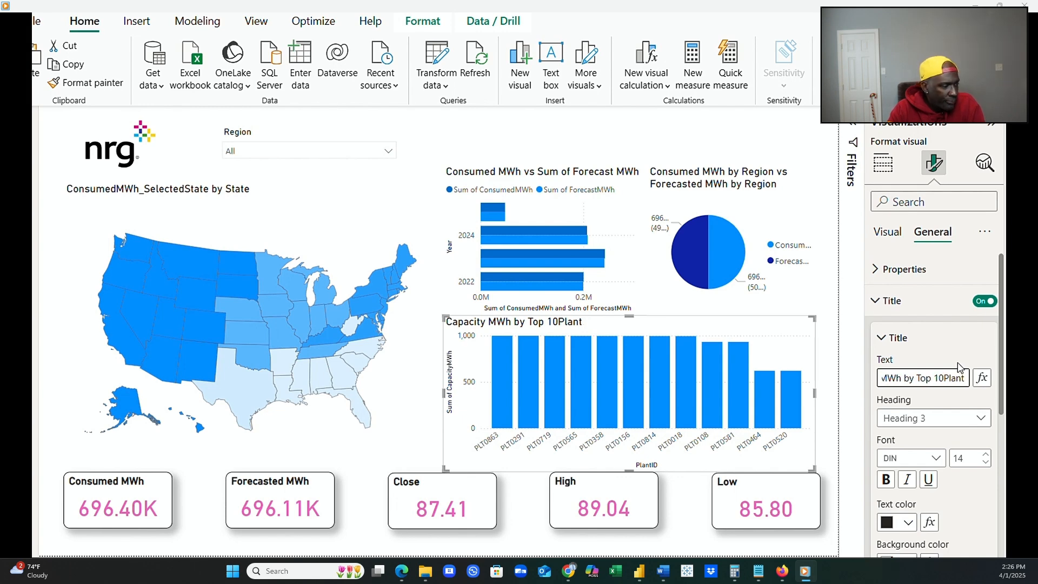
pyautogui.write('s')
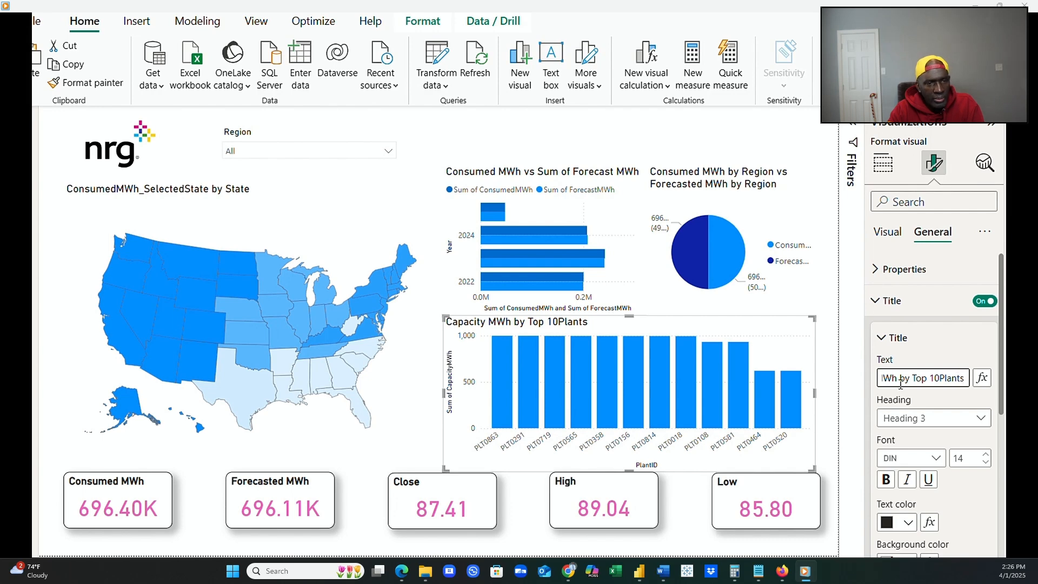
pyautogui.click(438, 151)
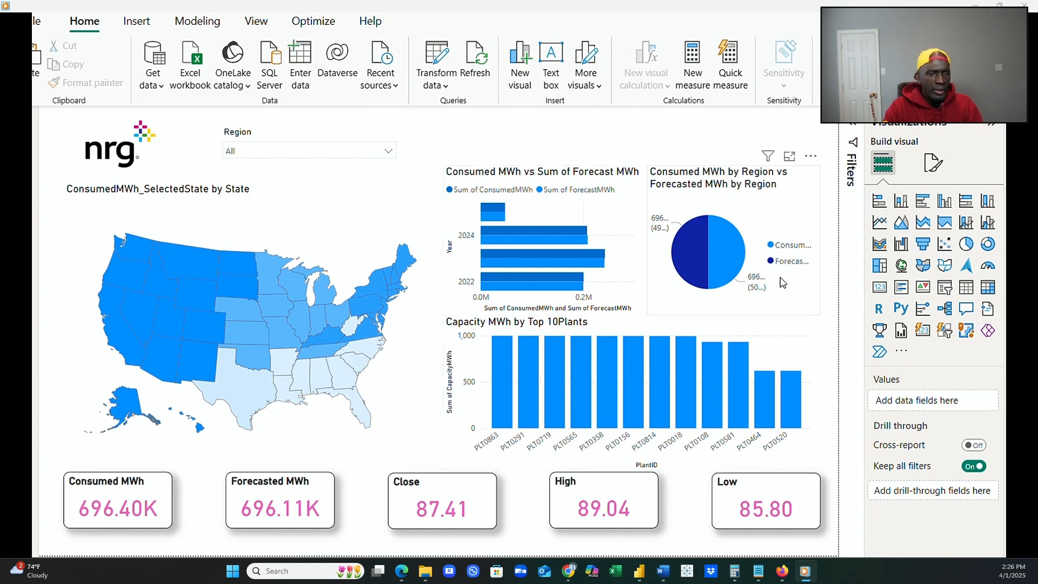
# Switch the region pie chart's detail labels off and on again, and expand the detail label options.
pyautogui.click(702, 289)
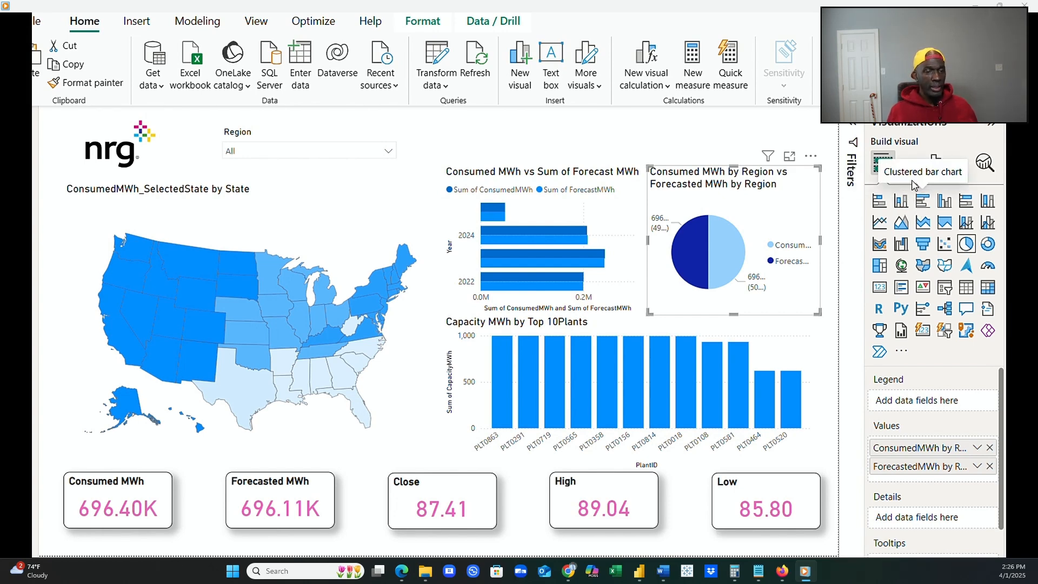
pyautogui.click(935, 172)
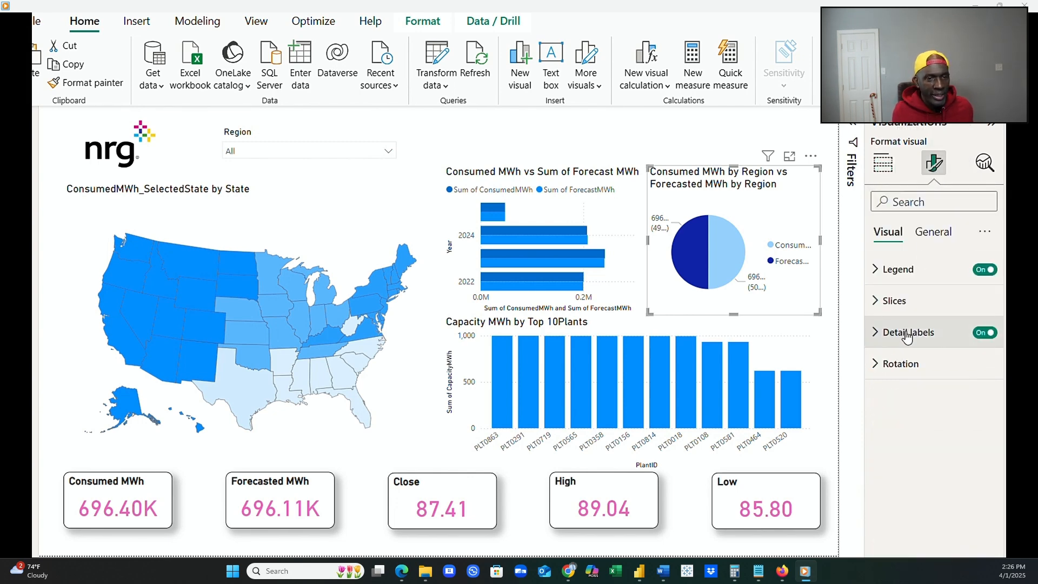
pyautogui.click(982, 333)
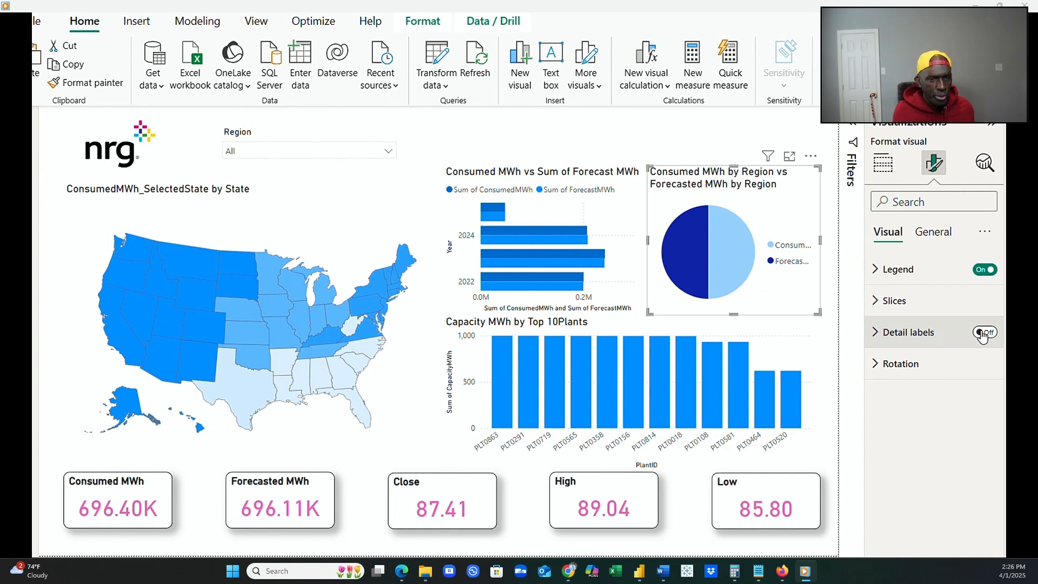
pyautogui.click(989, 334)
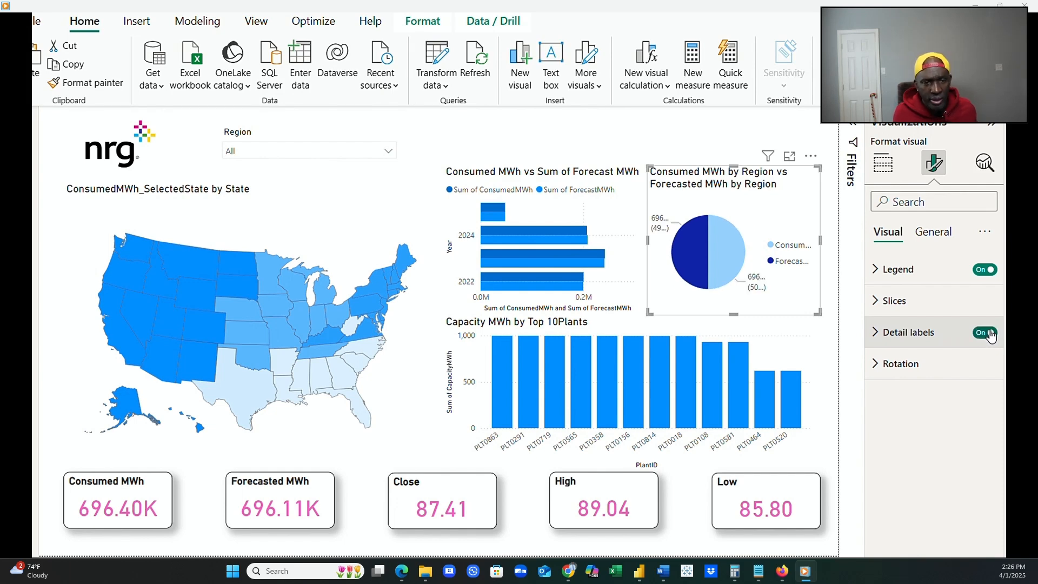
pyautogui.click(876, 333)
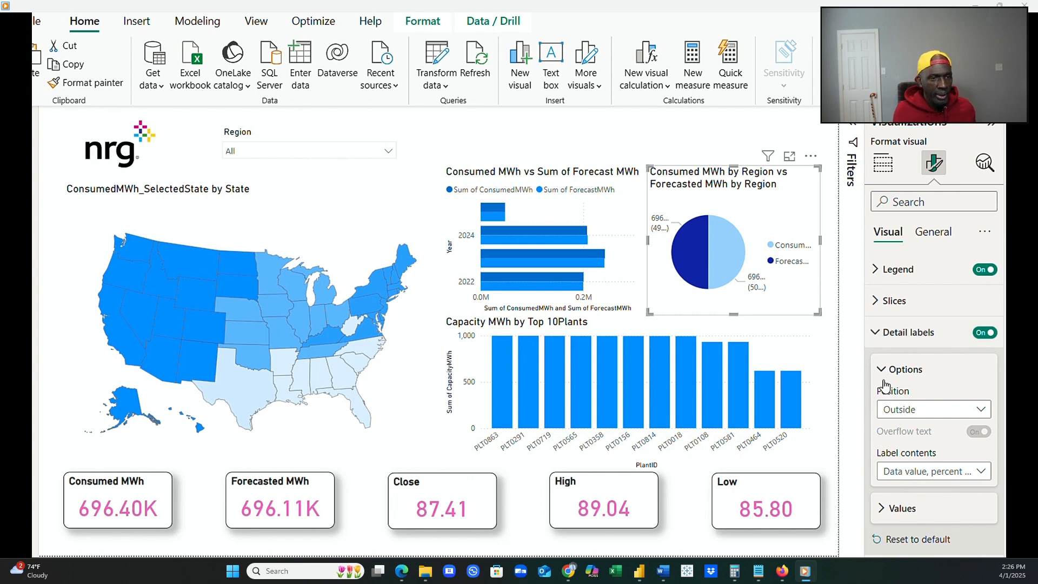
# Try placing the pie chart's detail labels Inside with Data value as the label contents.
pyautogui.click(971, 413)
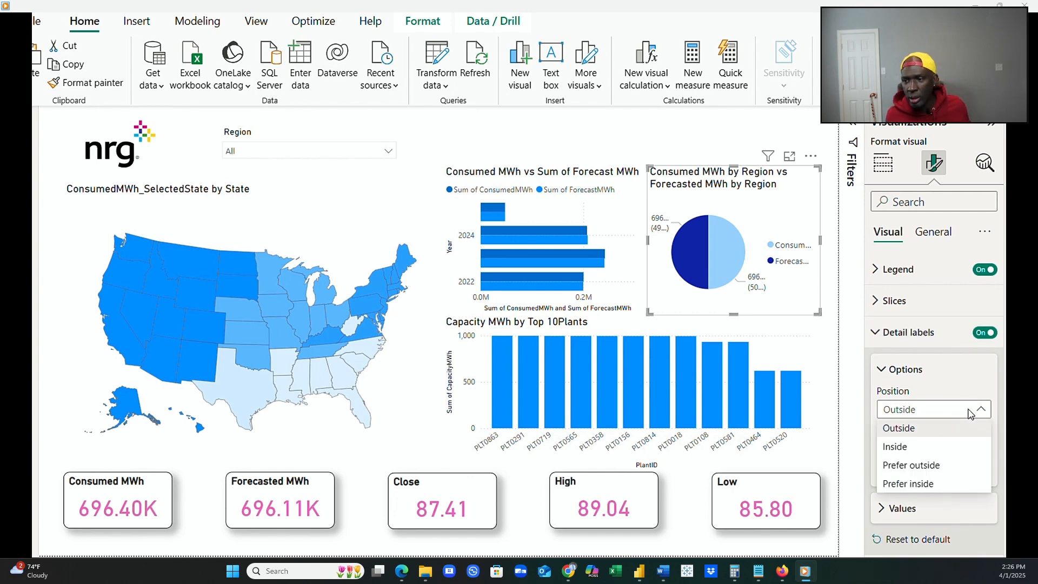
pyautogui.click(939, 447)
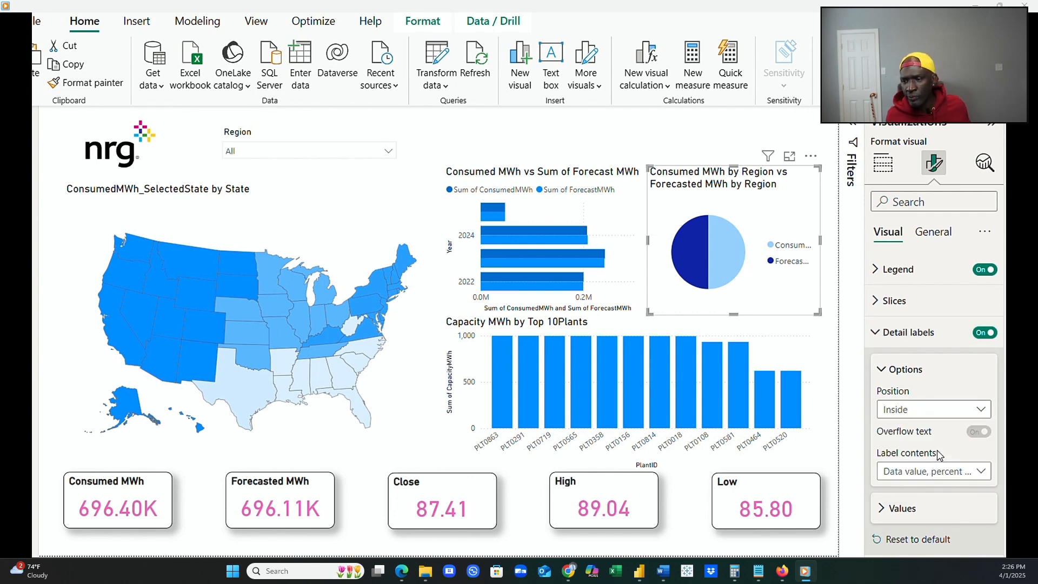
pyautogui.click(981, 473)
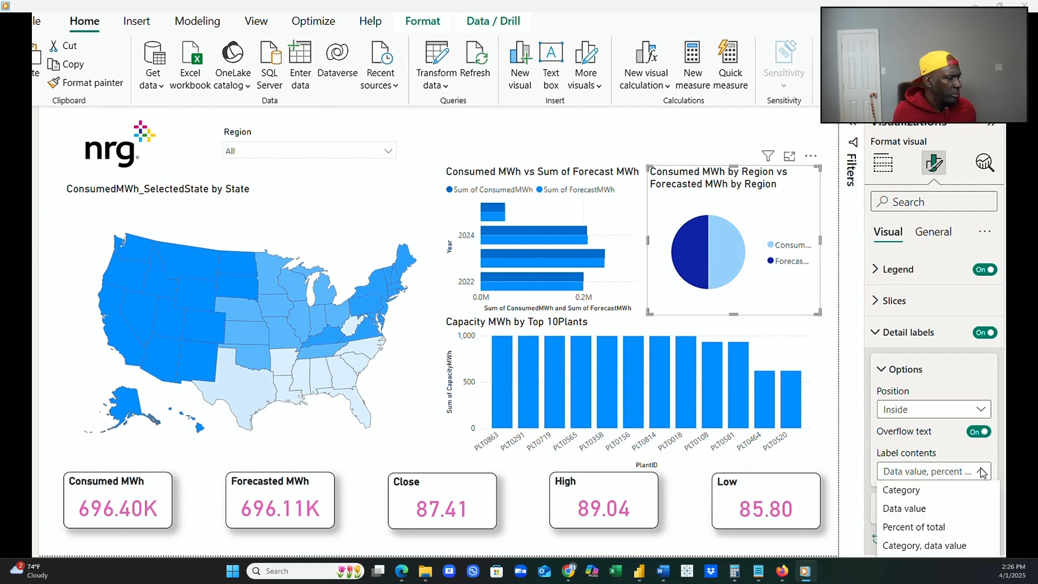
pyautogui.click(946, 510)
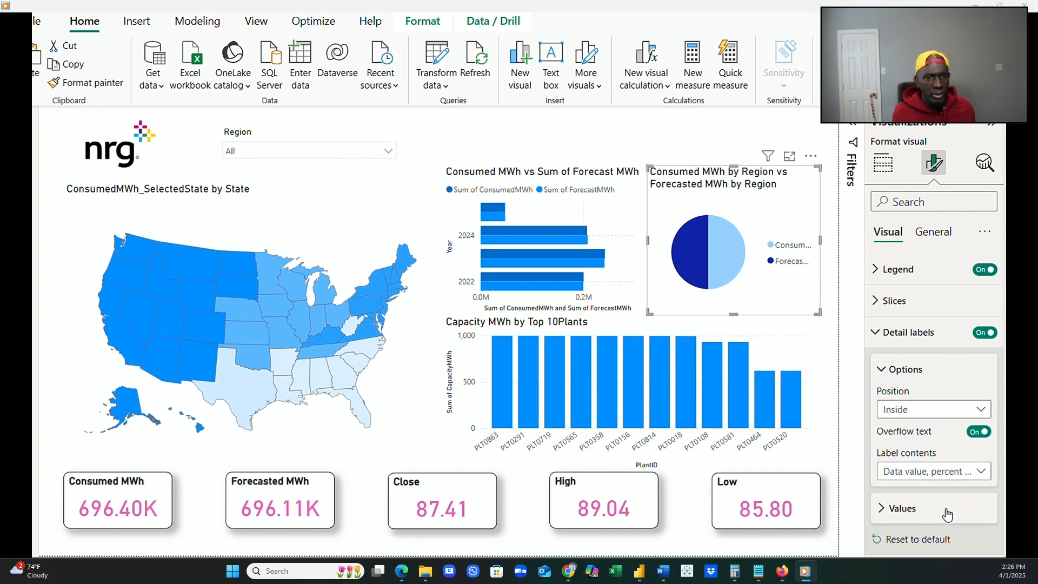
# Set the pie chart's label contents to Percent of total and the label position to Outside.
pyautogui.click(980, 471)
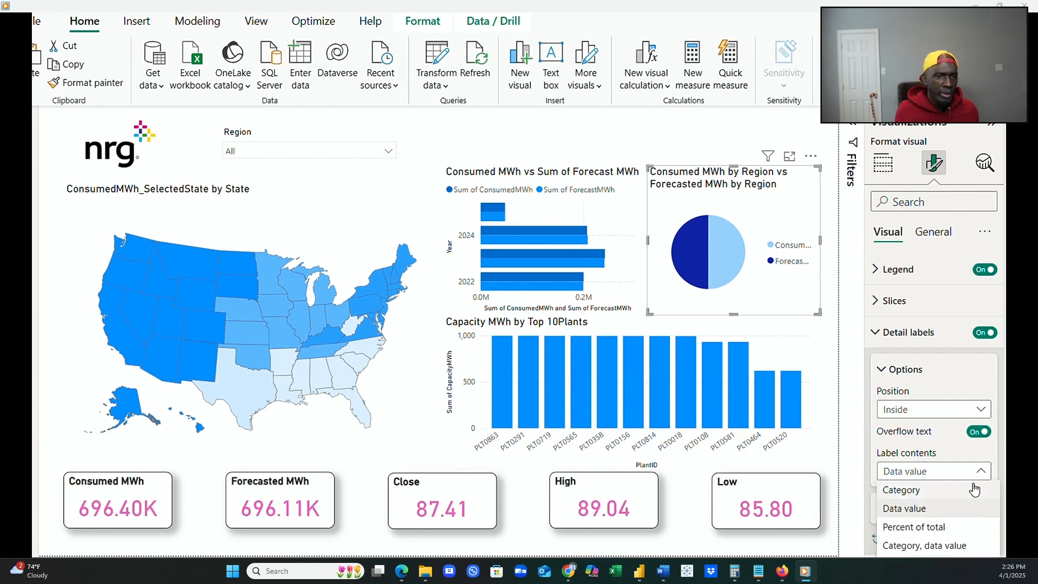
pyautogui.click(962, 528)
pyautogui.click(973, 410)
pyautogui.click(965, 429)
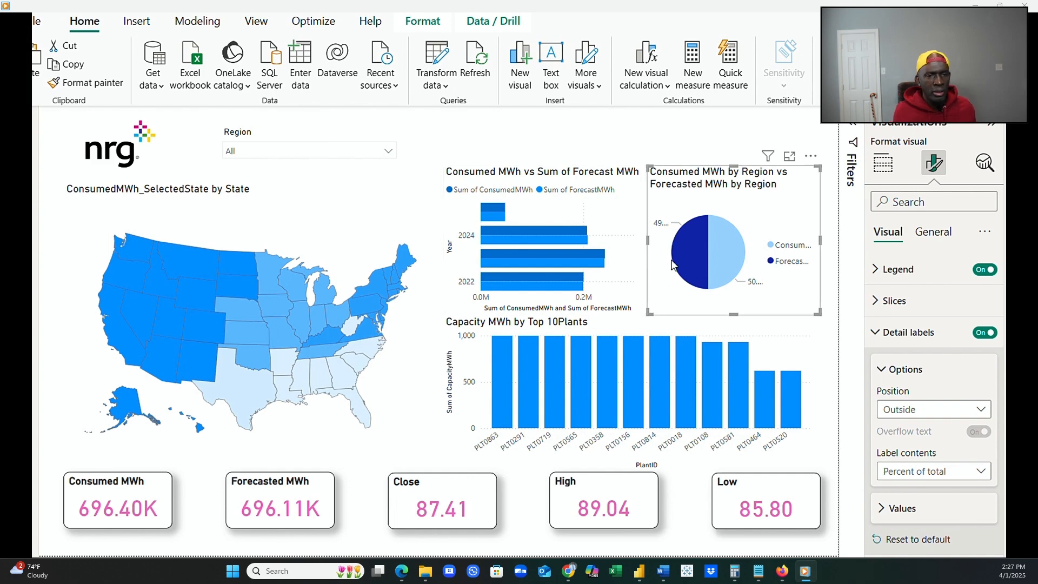
pyautogui.click(886, 504)
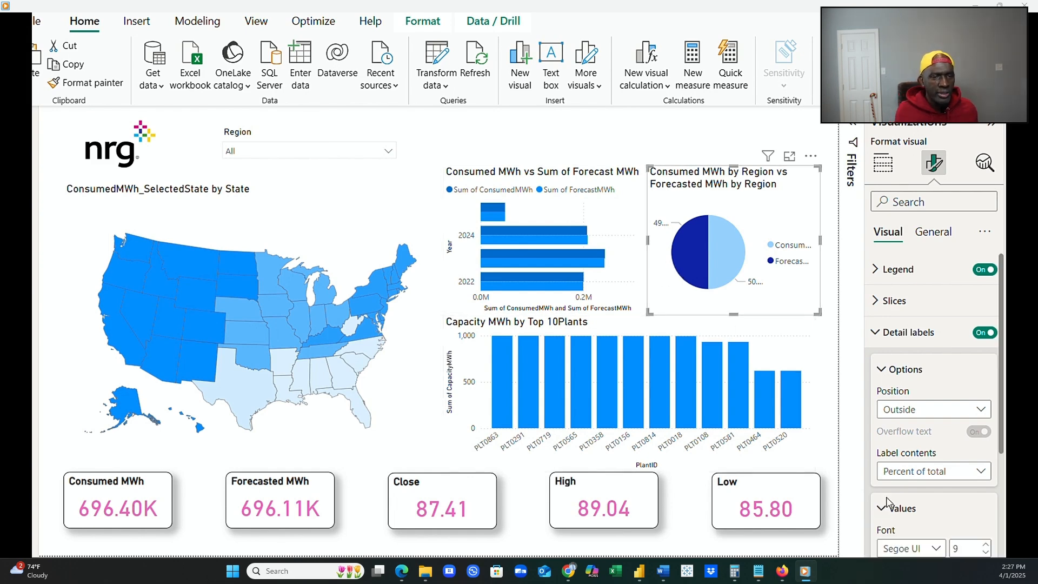
pyautogui.click(980, 471)
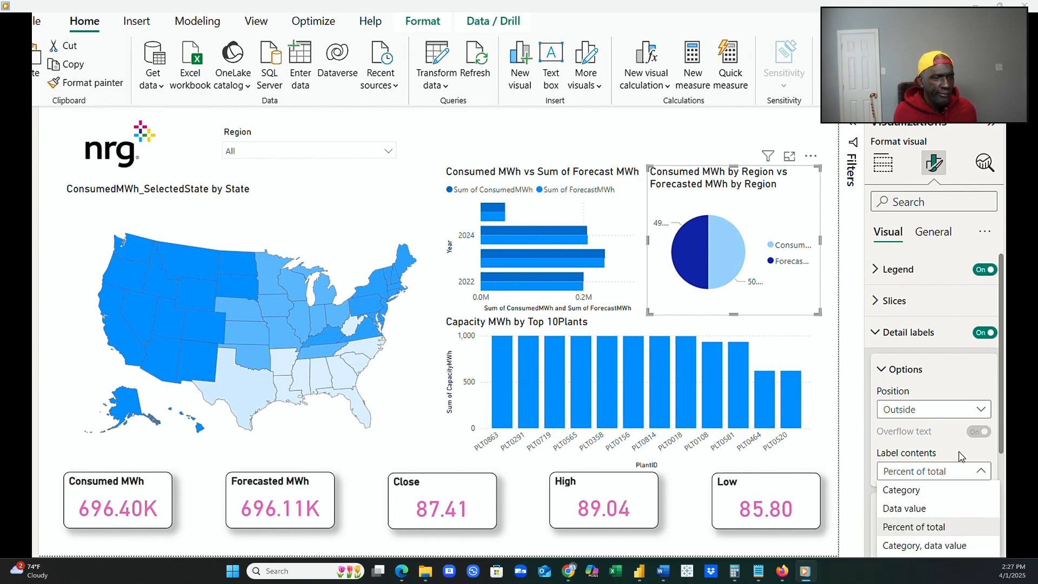
pyautogui.click(982, 414)
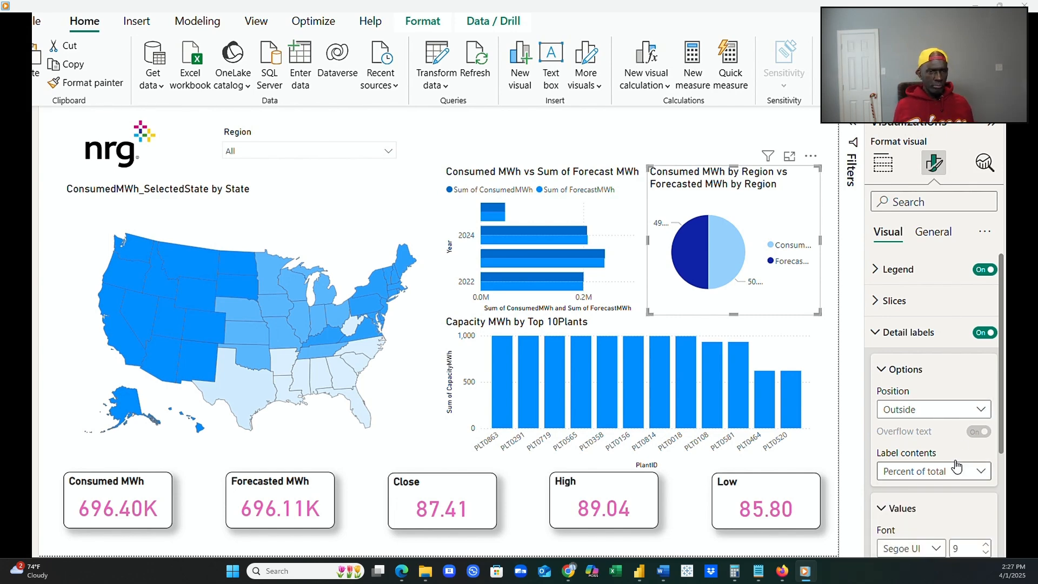
# Try the pie chart's detail labels Inside, and set their position to Prefer outside.
pyautogui.click(982, 414)
pyautogui.click(968, 446)
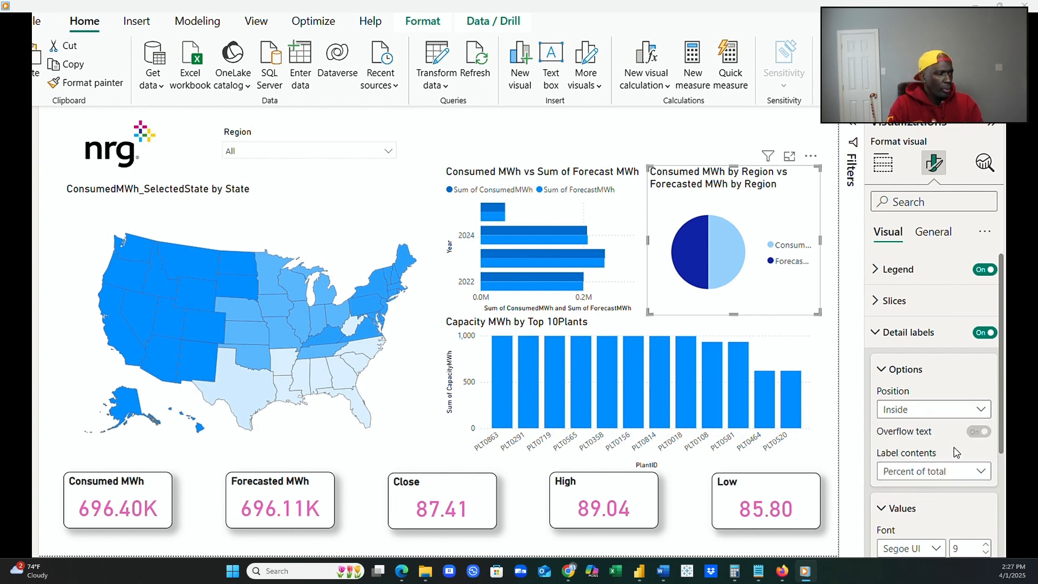
pyautogui.click(981, 411)
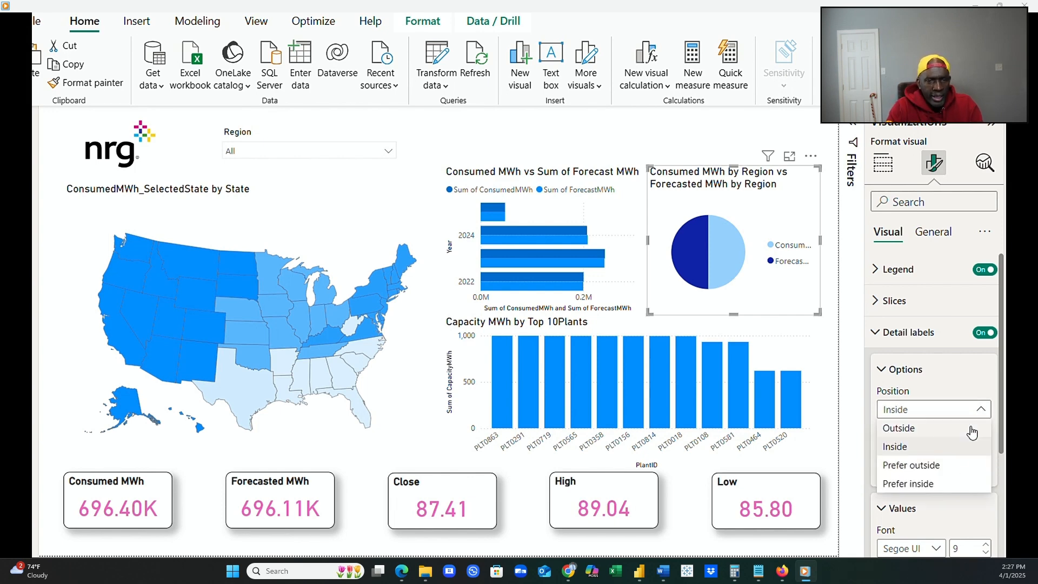
pyautogui.click(956, 467)
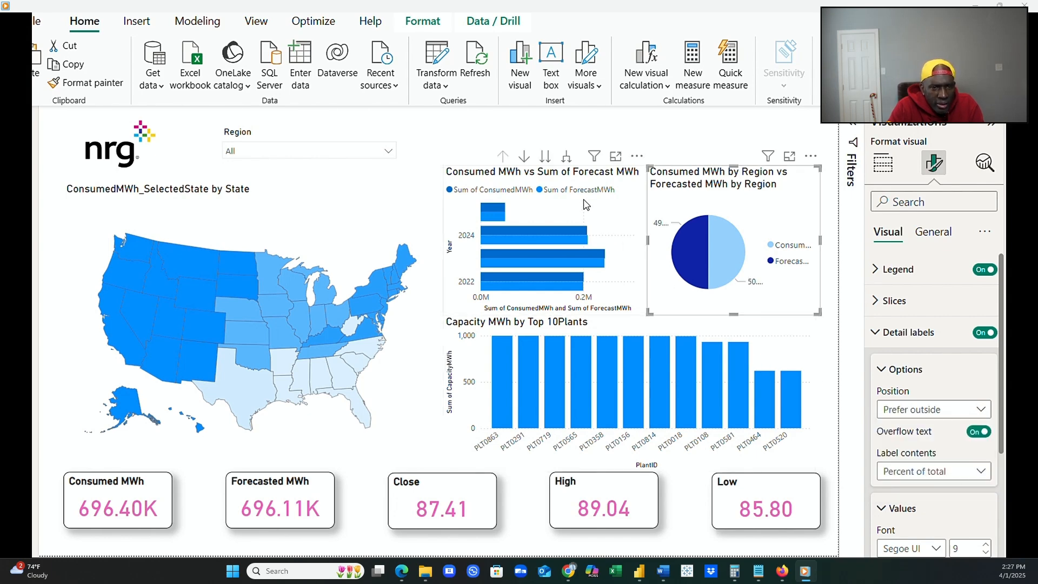
# Shift the consumed versus forecast bar chart toward the map and widen the pie chart into the freed space.
pyautogui.click(586, 216)
pyautogui.moveTo(587, 216); pyautogui.dragTo(568, 217)
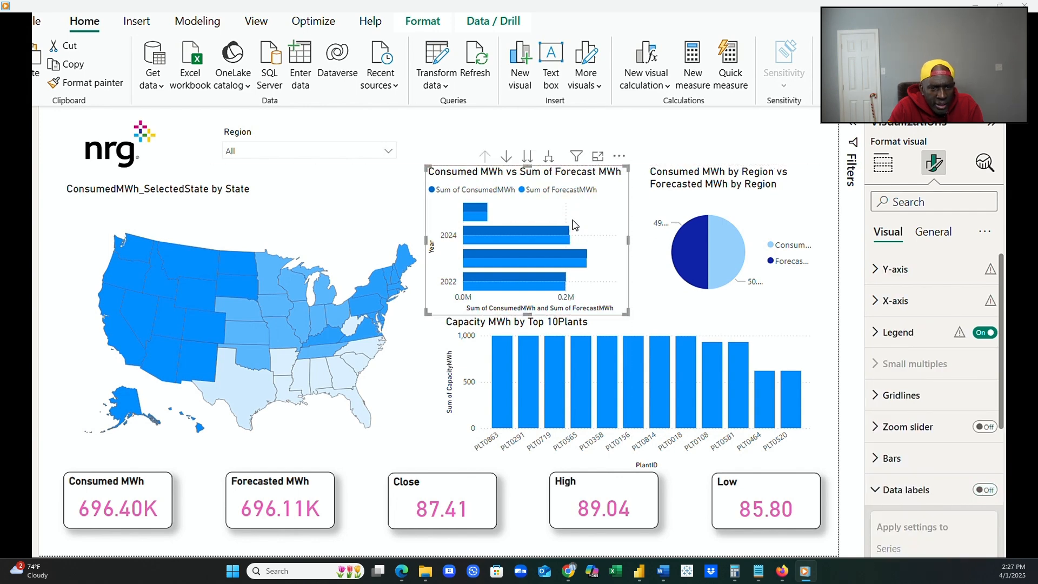
pyautogui.click(674, 266)
pyautogui.moveTo(647, 243); pyautogui.dragTo(616, 243)
pyautogui.click(648, 262)
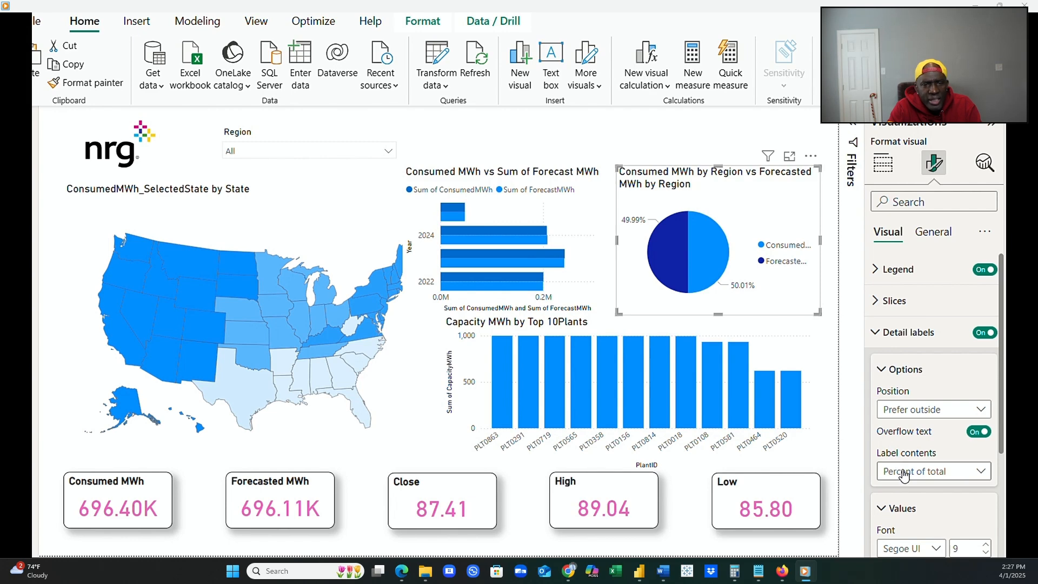
# Set the pie chart's legend position to Top left stacked.
pyautogui.scroll(-3, 901, 475)
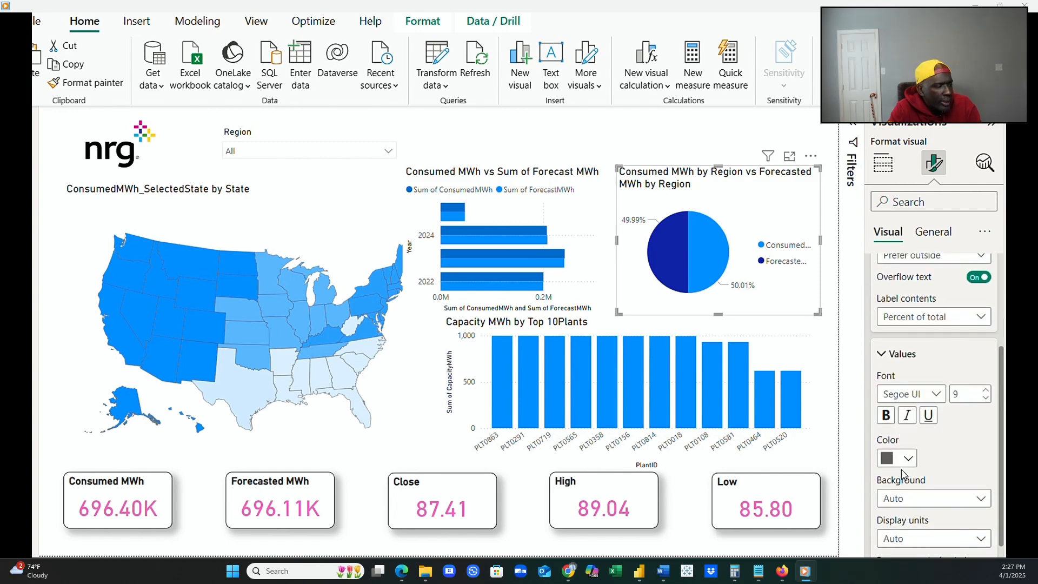
pyautogui.scroll(-2, 908, 464)
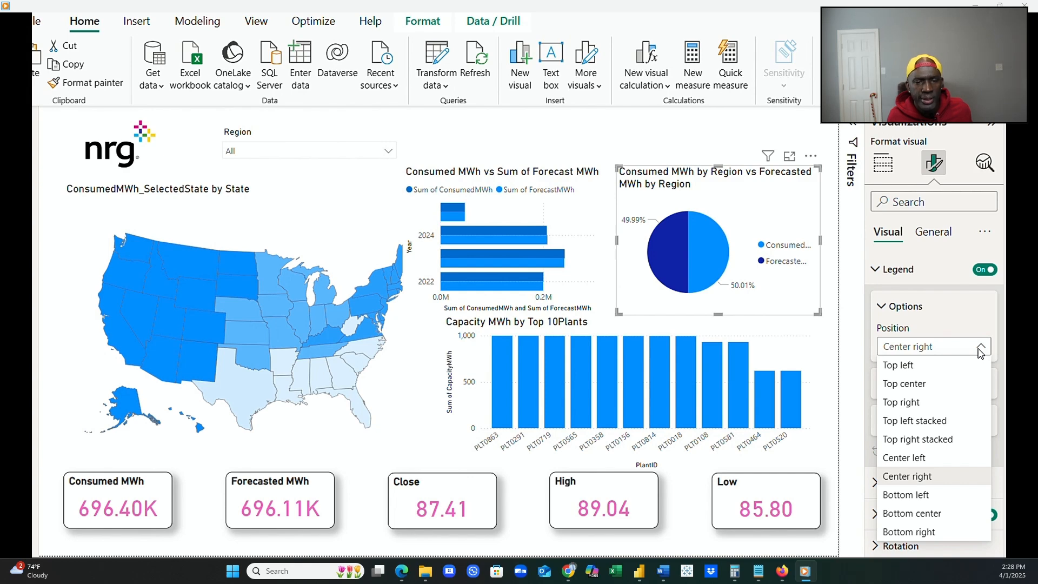
pyautogui.click(958, 427)
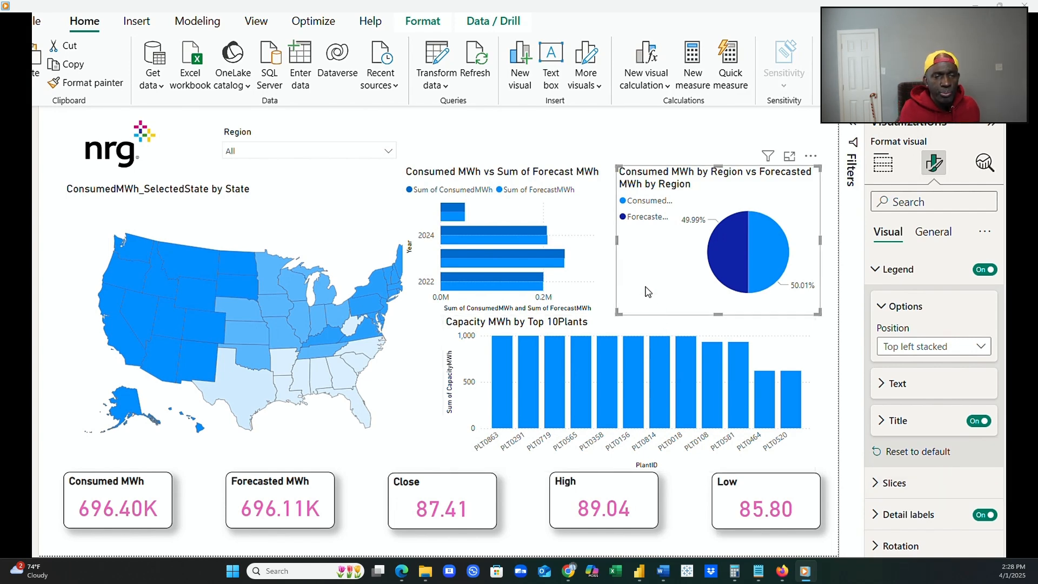
# Narrow the bar chart slightly and stretch the pie chart's left edge across it to show the full legend names.
pyautogui.click(588, 235)
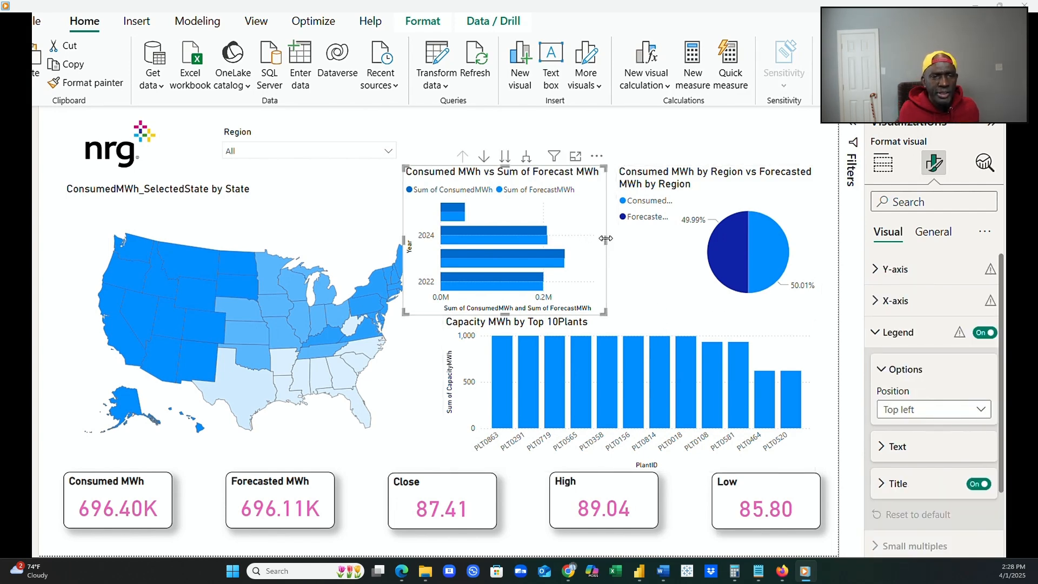
pyautogui.click(612, 238)
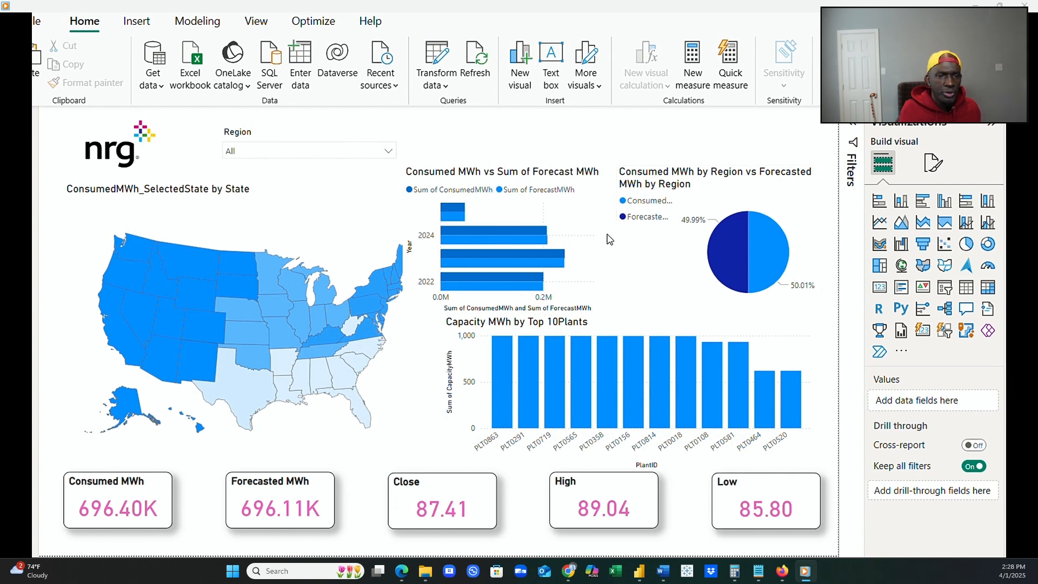
pyautogui.click(605, 244)
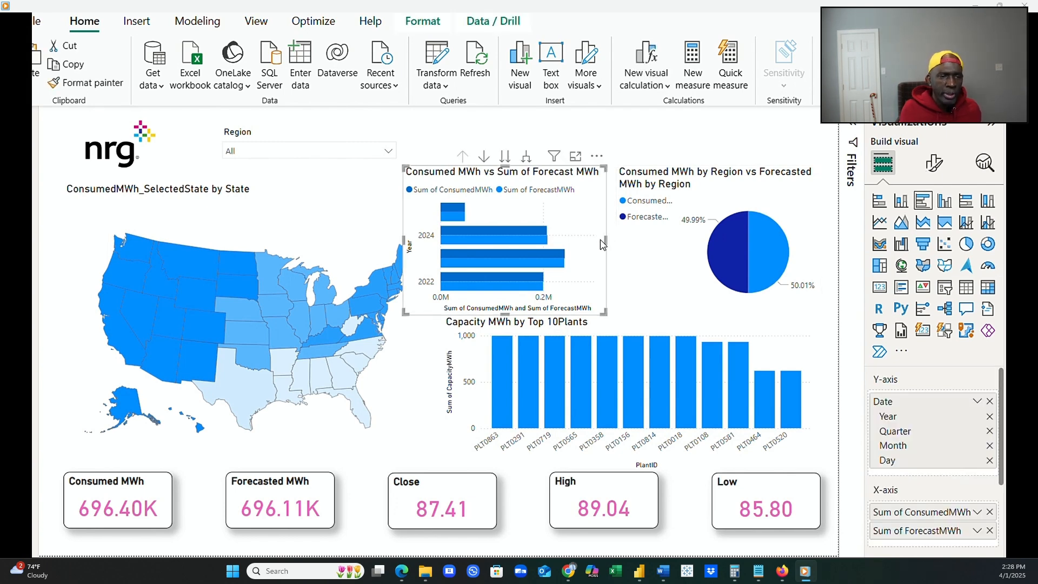
pyautogui.click(617, 246)
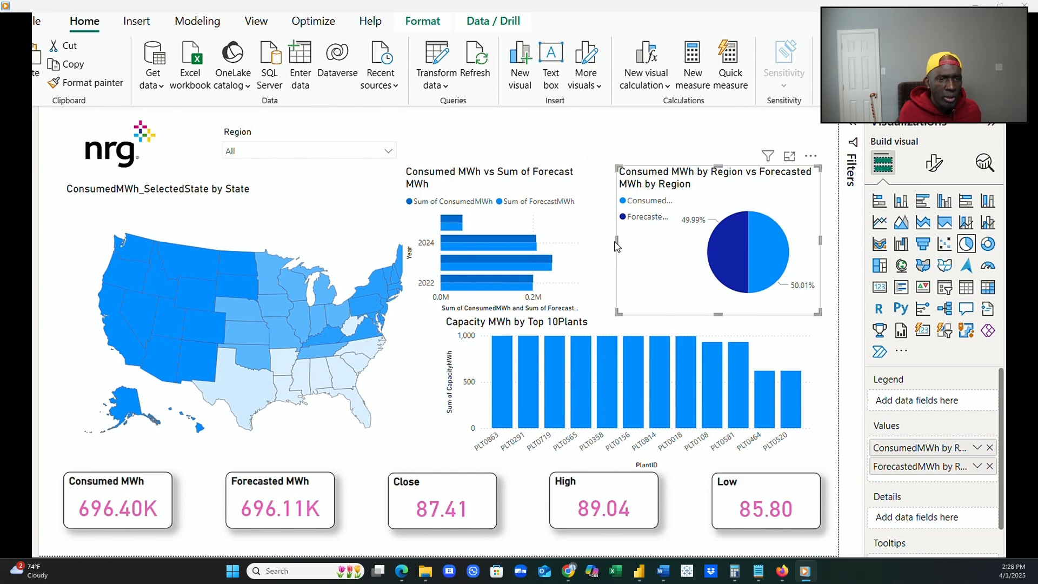
pyautogui.moveTo(617, 246); pyautogui.dragTo(431, 276)
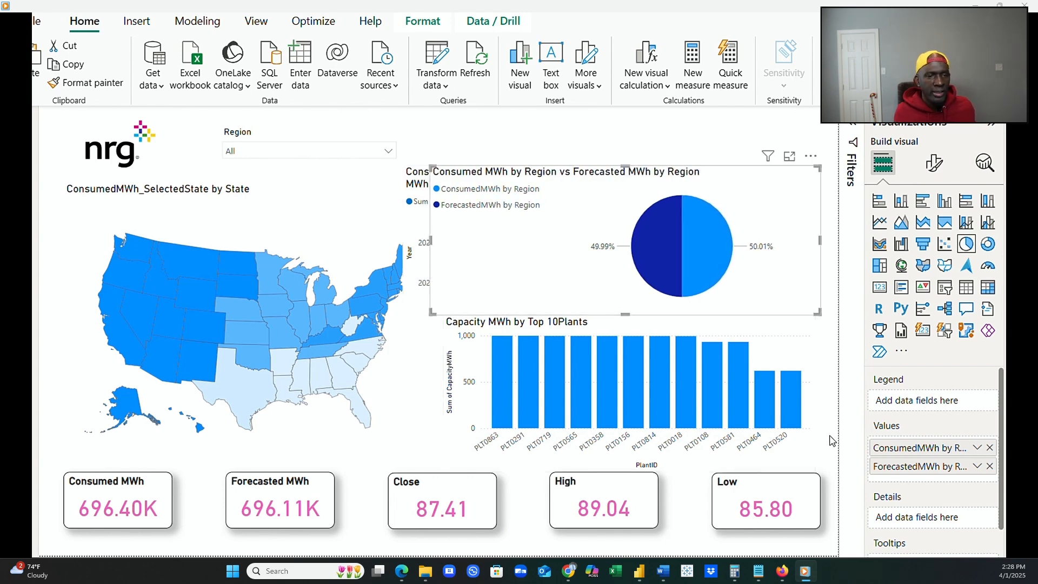
# Rename the pie chart's ConsumedMWh by Region value as "Consumed MWh".
pyautogui.doubleClick(908, 447)
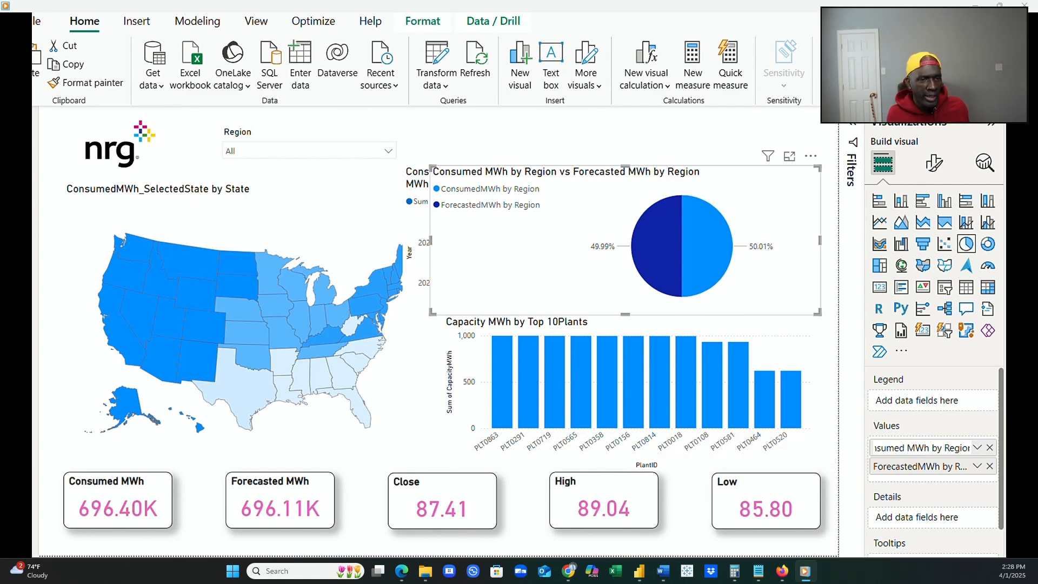
pyautogui.moveTo(930, 447); pyautogui.dragTo(978, 454)
pyautogui.press('BackSpace')
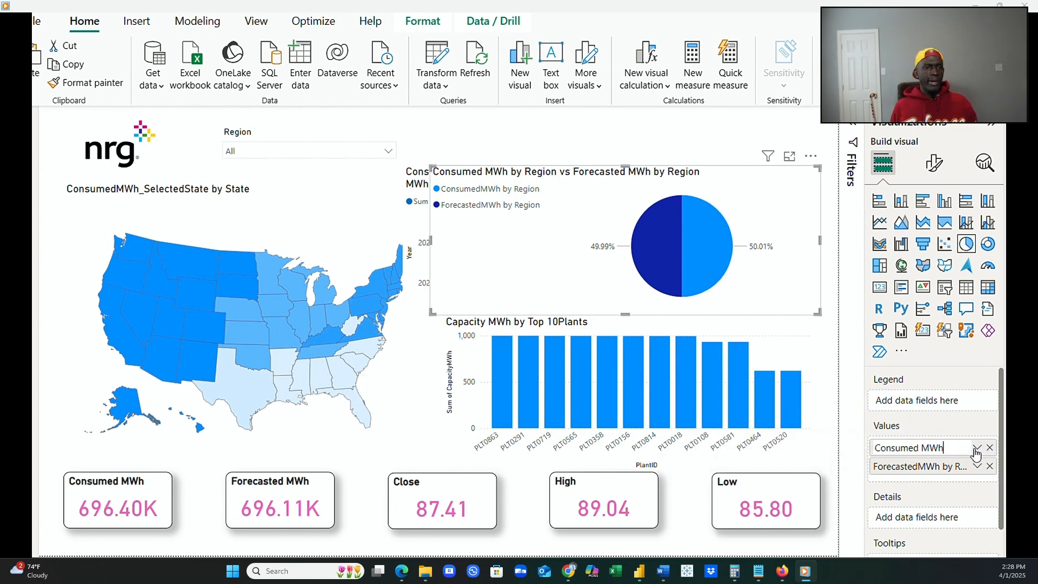
pyautogui.press('Return')
# Rename the pie chart's ForecastedMWh by Region value as "Forecasted MWh".
pyautogui.doubleClick(921, 468)
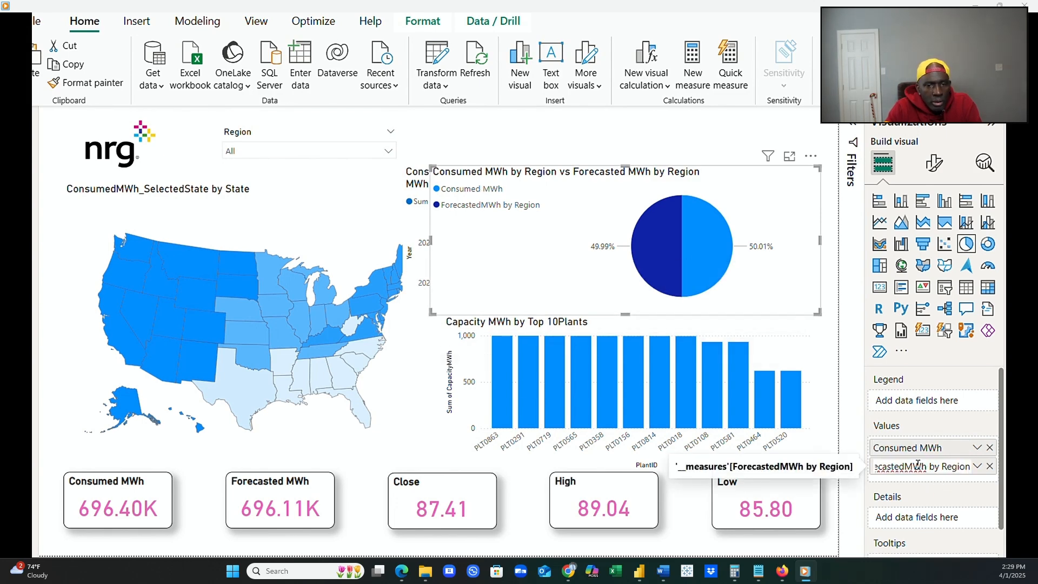
pyautogui.click(909, 463)
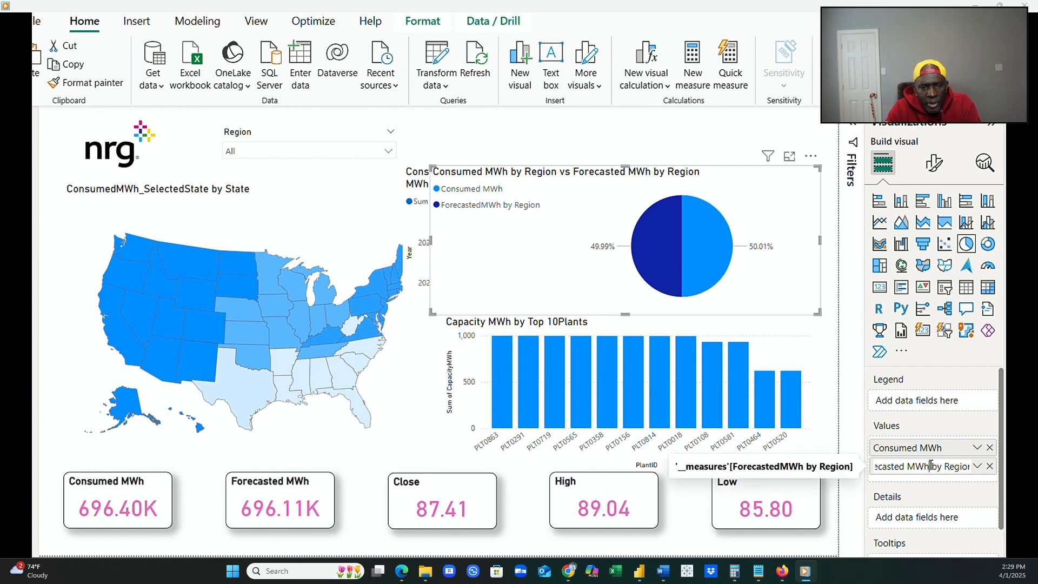
pyautogui.moveTo(929, 466); pyautogui.dragTo(973, 466)
pyautogui.press('BackSpace')
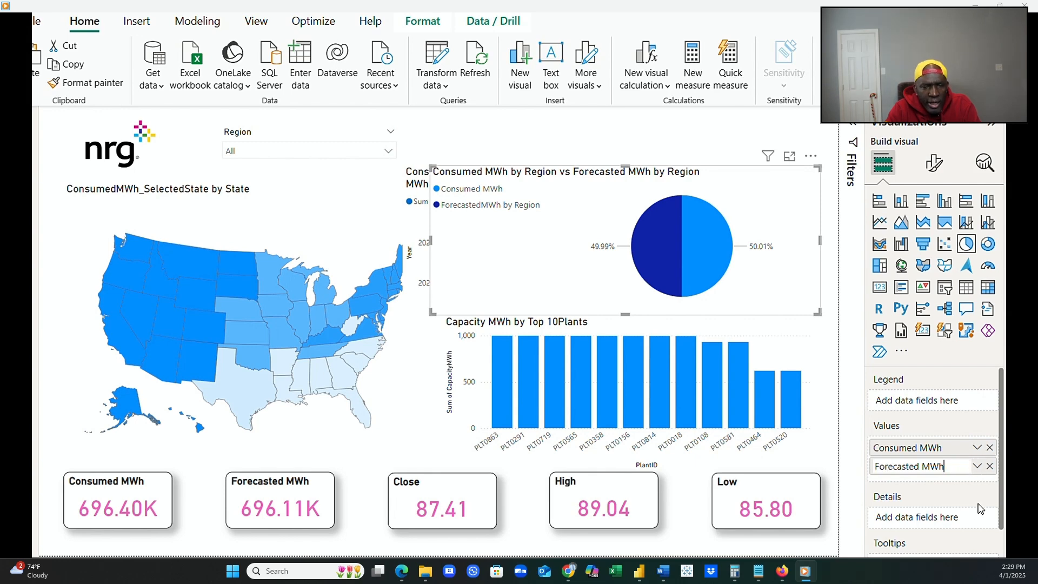
pyautogui.click(916, 485)
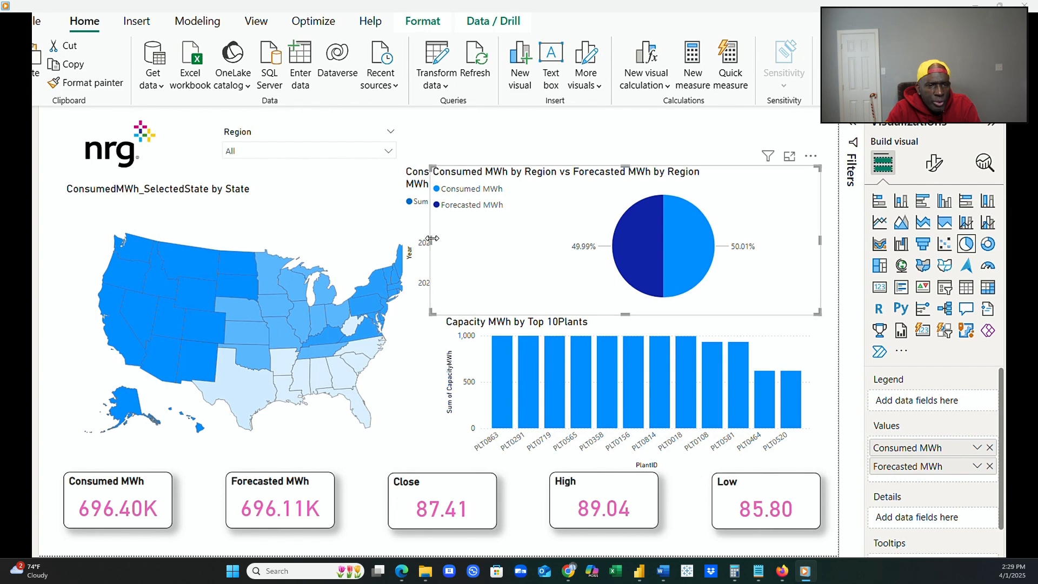
# Narrow the pie chart, state map and bar chart so that the three visuals sit side by side without overlapping.
pyautogui.moveTo(433, 239); pyautogui.dragTo(548, 241)
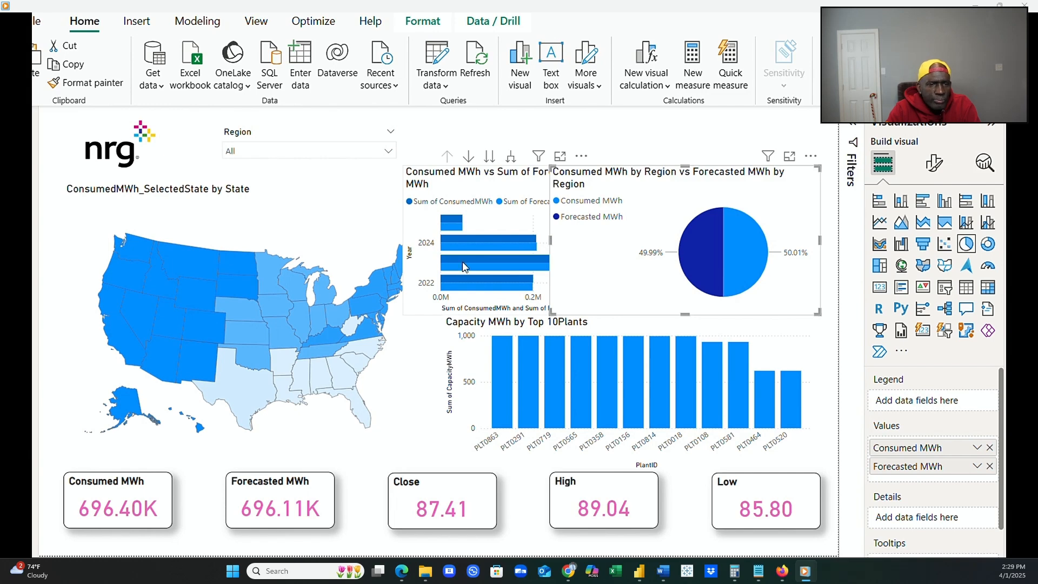
pyautogui.click(379, 281)
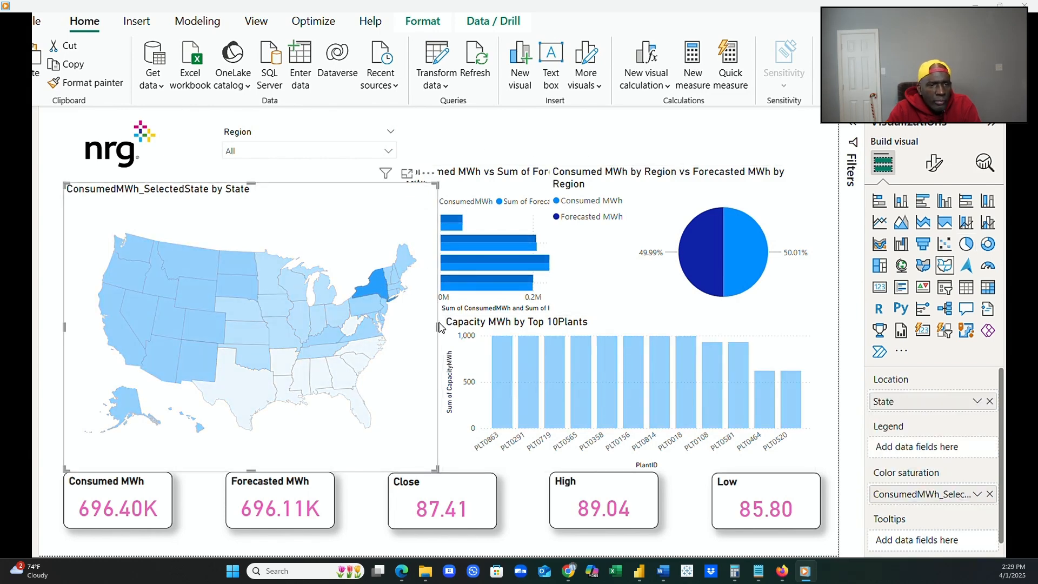
pyautogui.moveTo(433, 325); pyautogui.dragTo(395, 317)
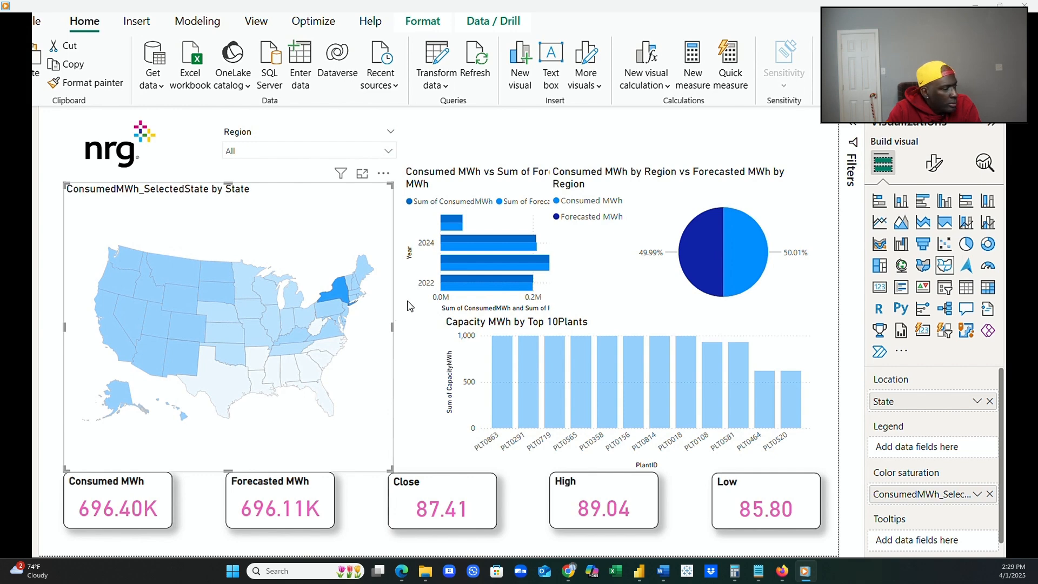
pyautogui.click(538, 215)
pyautogui.moveTo(589, 241); pyautogui.dragTo(543, 235)
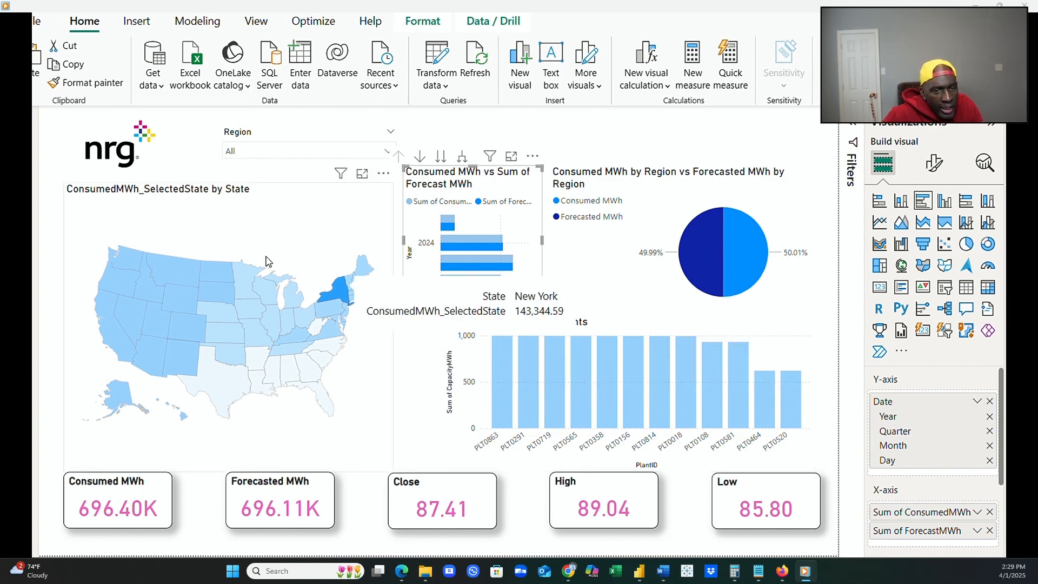
# Clear the state selection on the map, shorten the map to about half its height, and move the capacity chart beneath it.
pyautogui.click(275, 237)
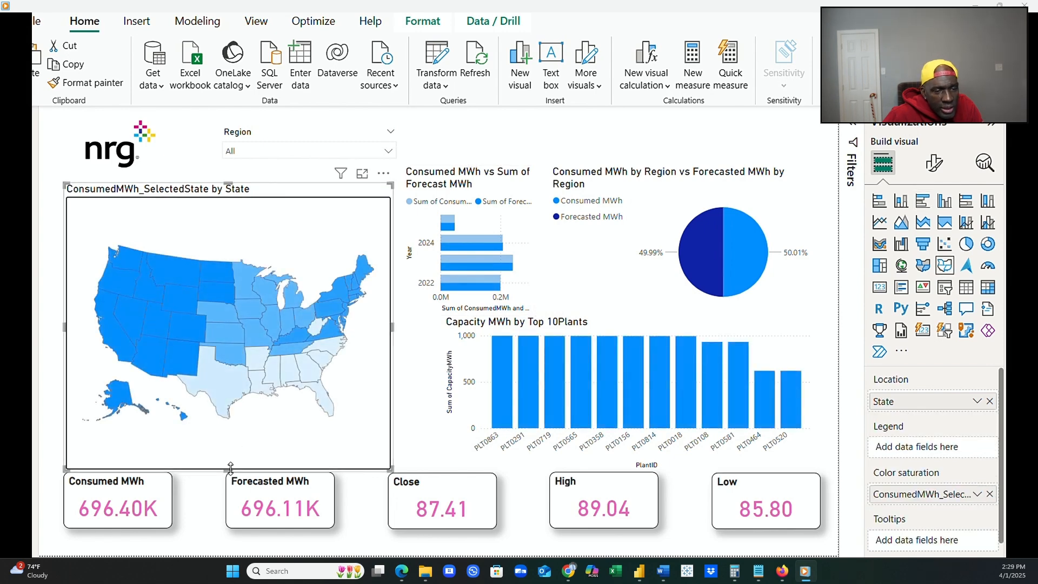
pyautogui.moveTo(232, 463); pyautogui.dragTo(253, 338)
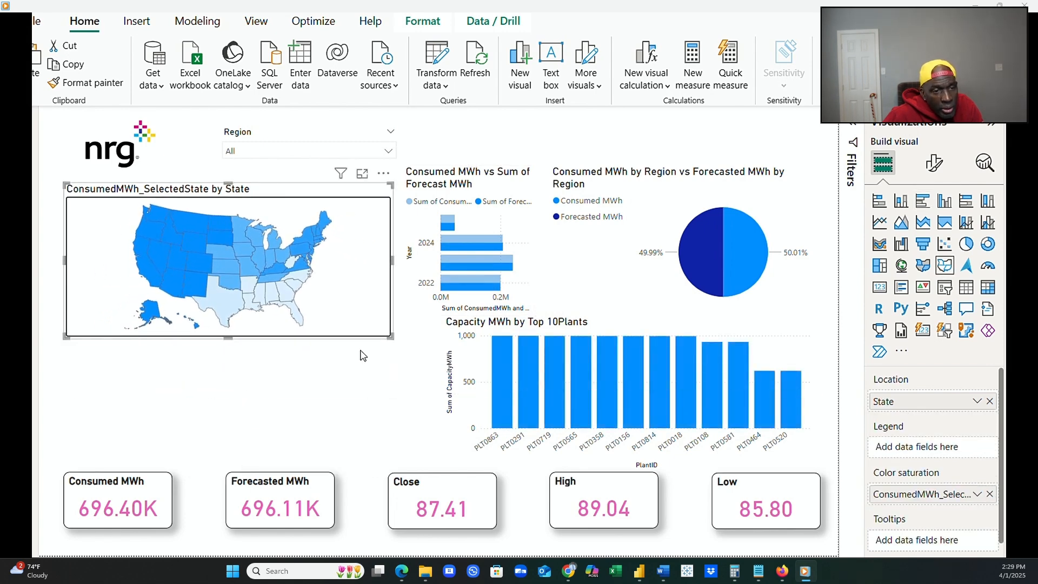
pyautogui.moveTo(685, 316); pyautogui.dragTo(291, 328)
# Move the bar chart beside the capacity chart and widen it toward that chart, and shift the pie chart down to free the upper area.
pyautogui.moveTo(500, 231); pyautogui.dragTo(820, 375)
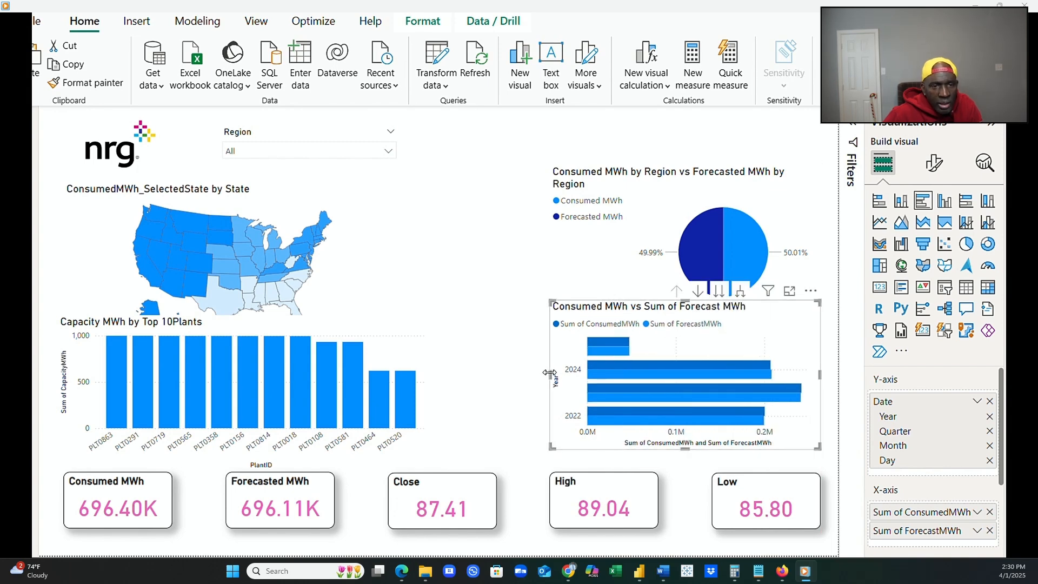
pyautogui.moveTo(548, 373); pyautogui.dragTo(451, 372)
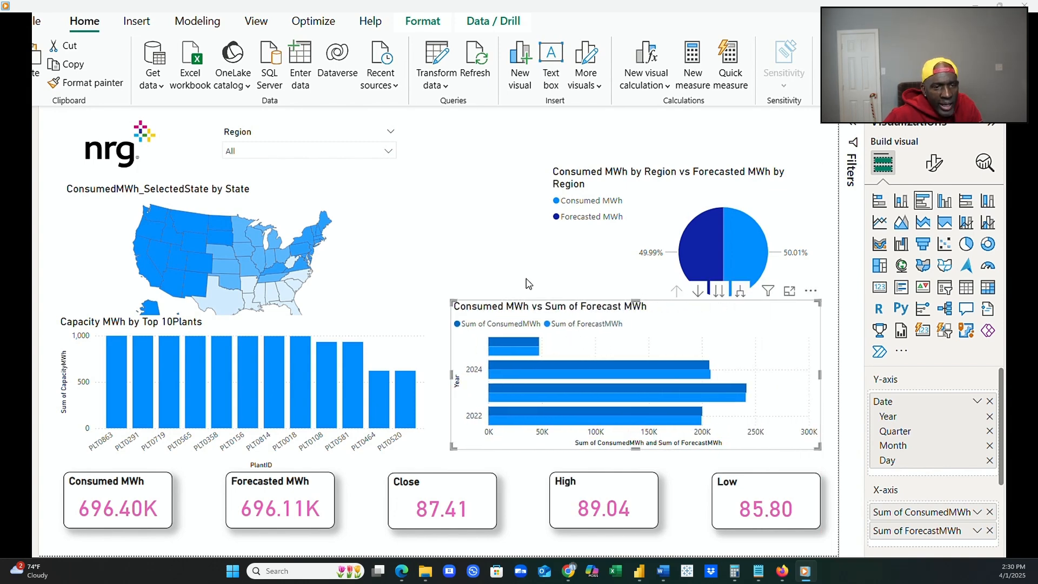
pyautogui.click(569, 247)
pyautogui.moveTo(568, 247); pyautogui.dragTo(314, 397)
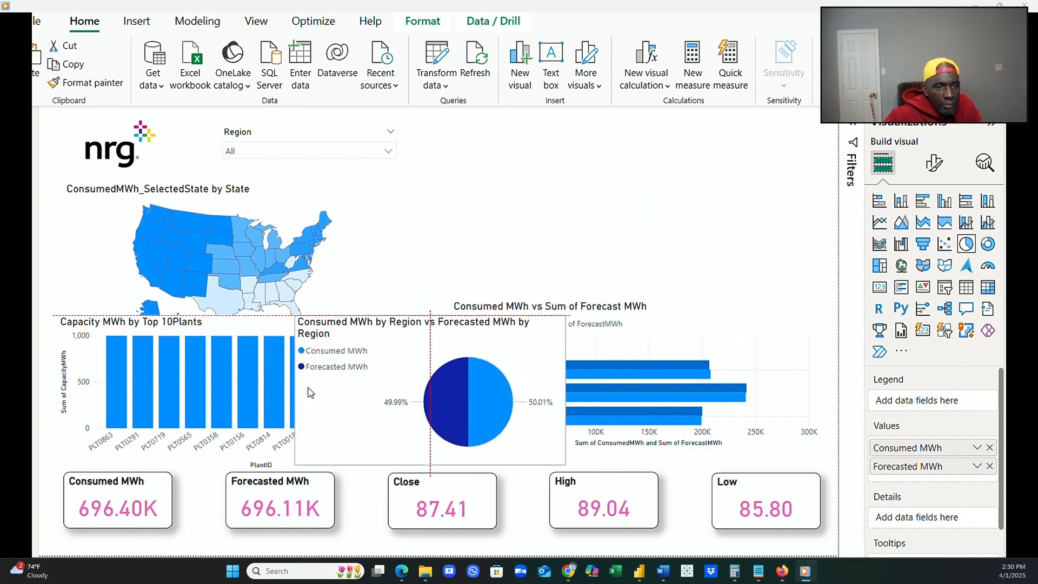
pyautogui.click(297, 211)
pyautogui.click(560, 169)
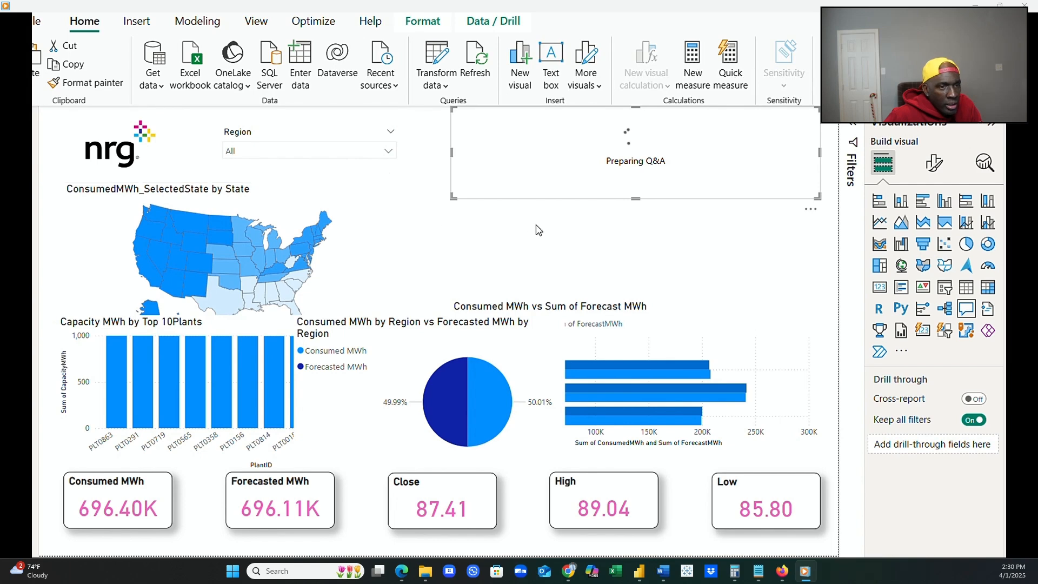
pyautogui.click(809, 211)
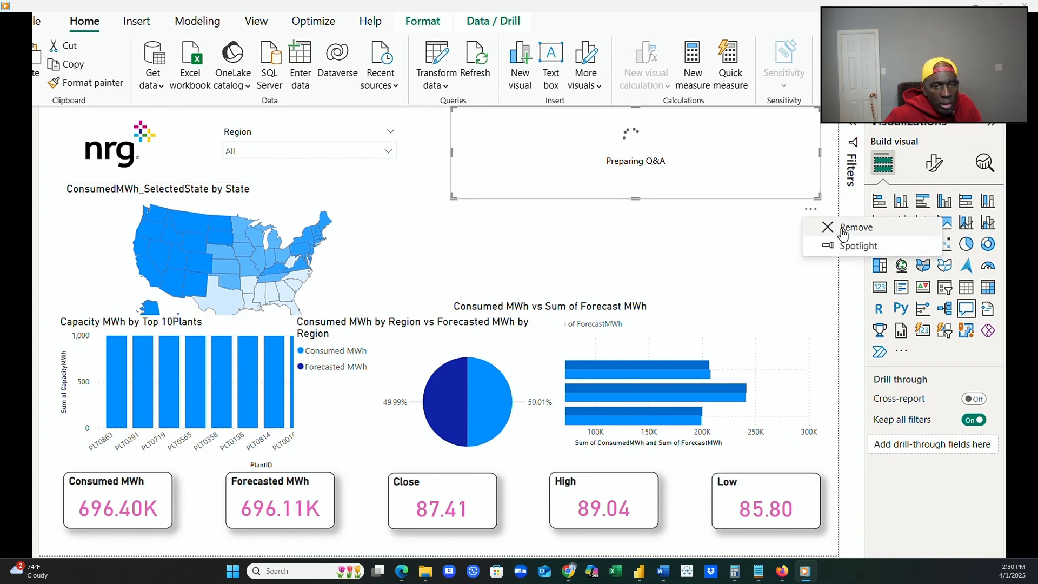
pyautogui.click(843, 226)
# Move the state map to the page's upper right and the pie chart above the capacity chart, aligning the pie's left edge with that chart.
pyautogui.click(355, 254)
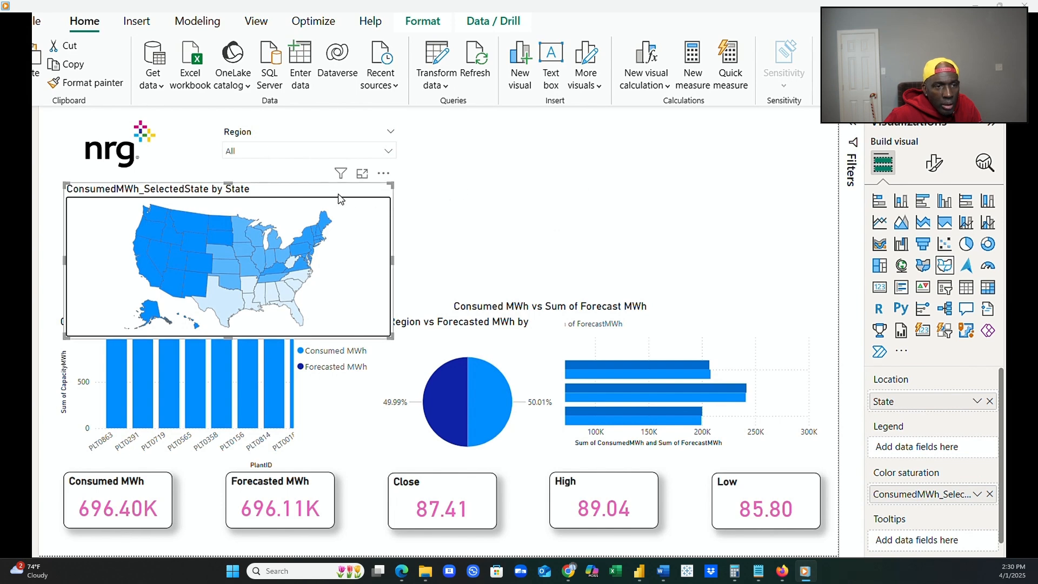
pyautogui.moveTo(341, 199); pyautogui.dragTo(770, 133)
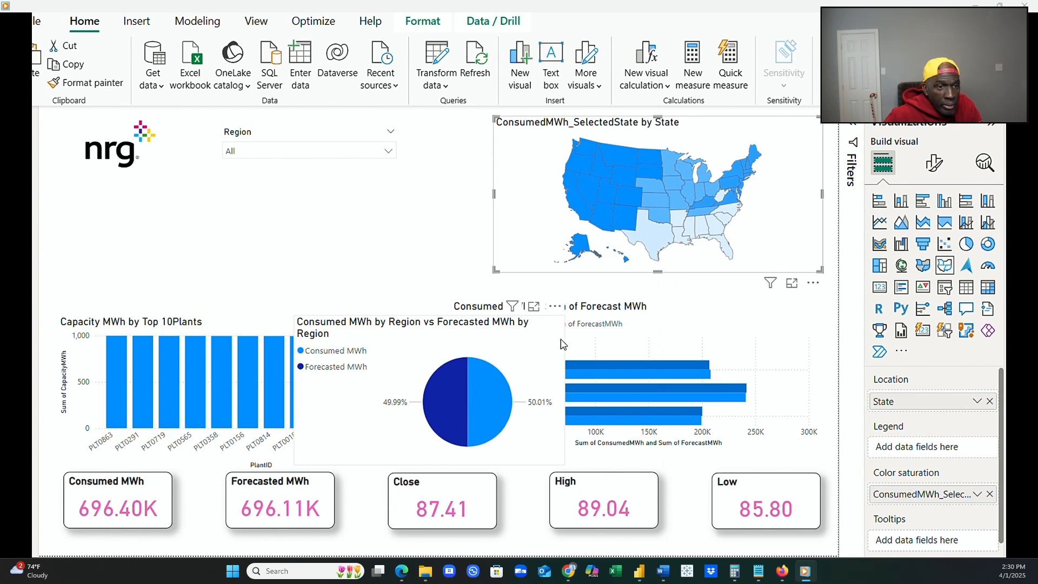
pyautogui.click(521, 345)
pyautogui.moveTo(519, 345); pyautogui.dragTo(289, 197)
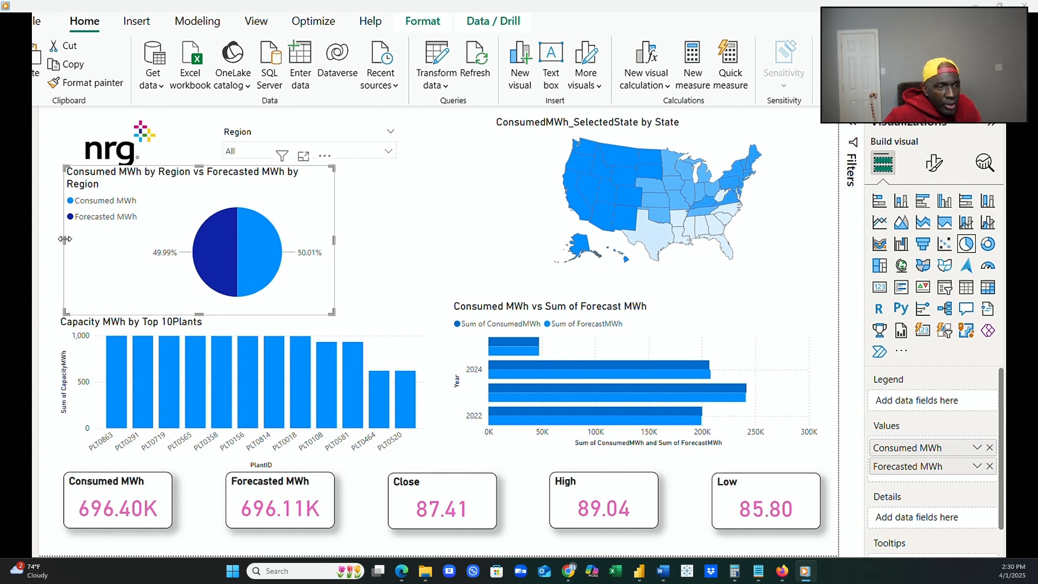
pyautogui.moveTo(64, 240); pyautogui.dragTo(58, 242)
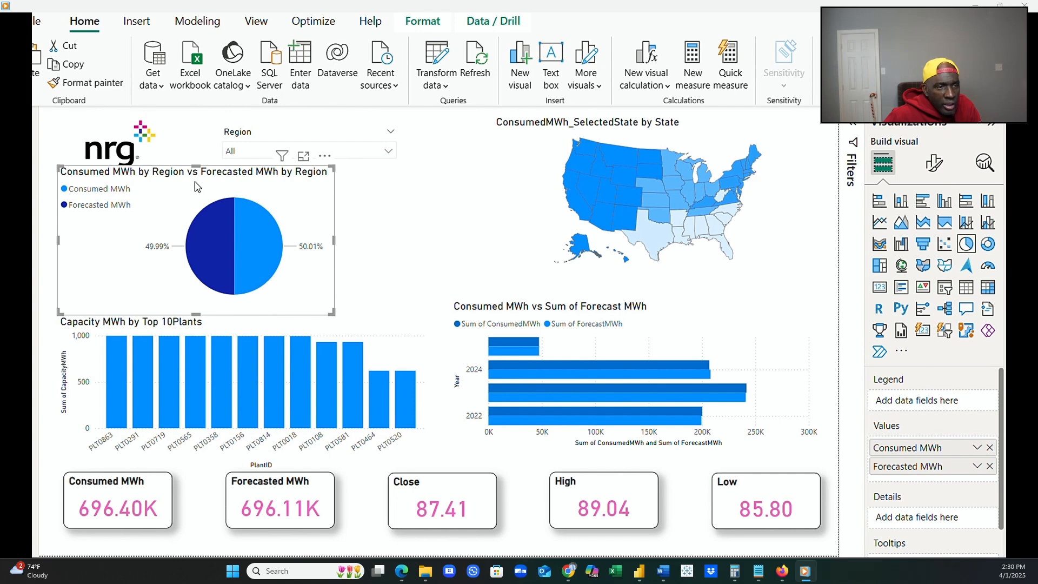
pyautogui.moveTo(201, 171)
pyautogui.mouseDown()
pyautogui.moveTo(200, 181)
pyautogui.moveTo(204, 172)
pyautogui.mouseUp()
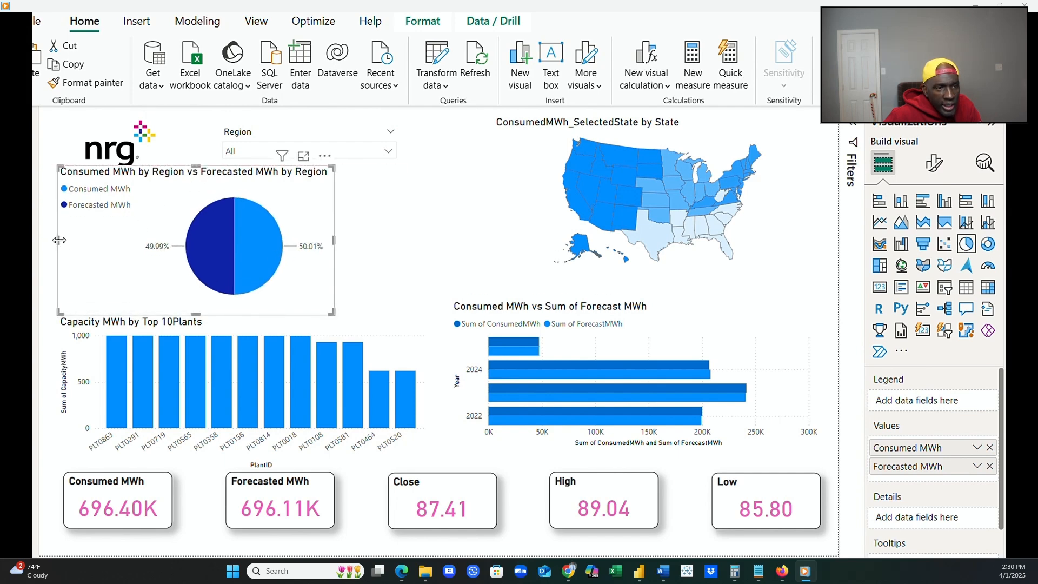
# Align the pie chart's left edge with the Consumed MWh card and widen the pie chart to the capacity chart's right edge.
pyautogui.moveTo(60, 240); pyautogui.dragTo(69, 246)
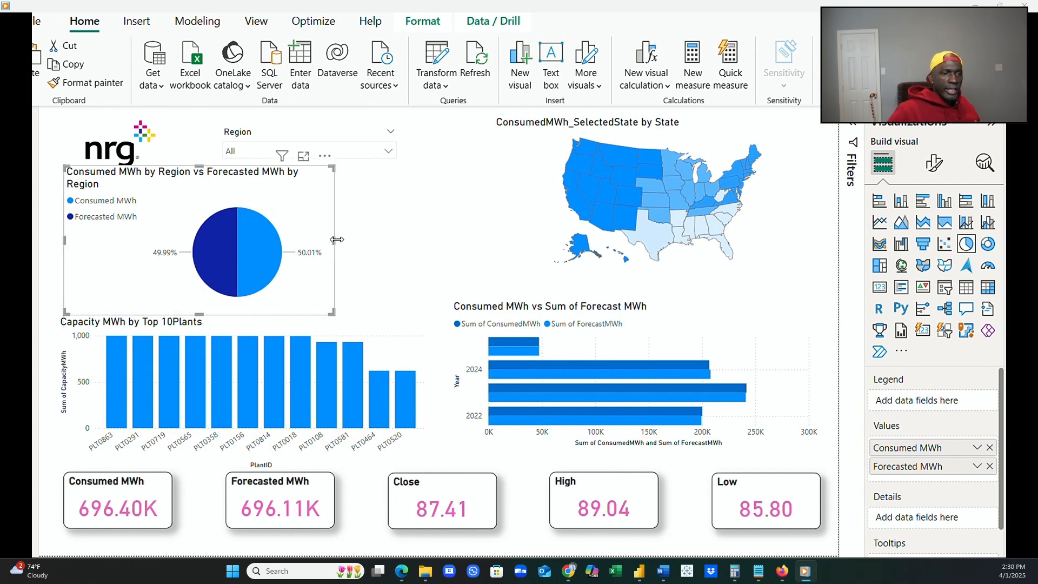
pyautogui.moveTo(332, 243); pyautogui.dragTo(429, 245)
# Extend the state map down to the bar chart and across to the pie chart, lower its top edge slightly, and clear the state selection.
pyautogui.click(608, 213)
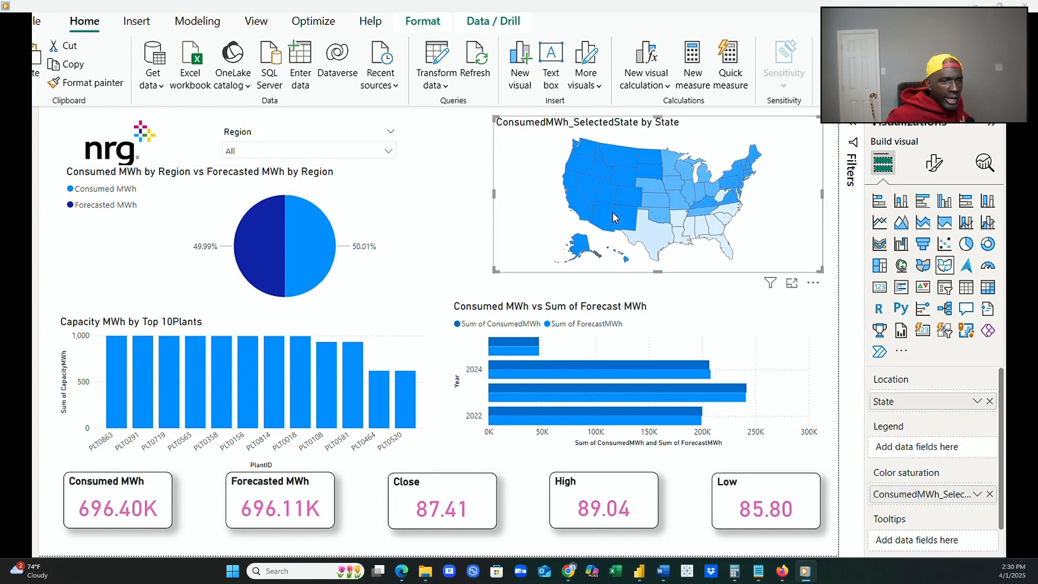
pyautogui.moveTo(659, 270); pyautogui.dragTo(651, 297)
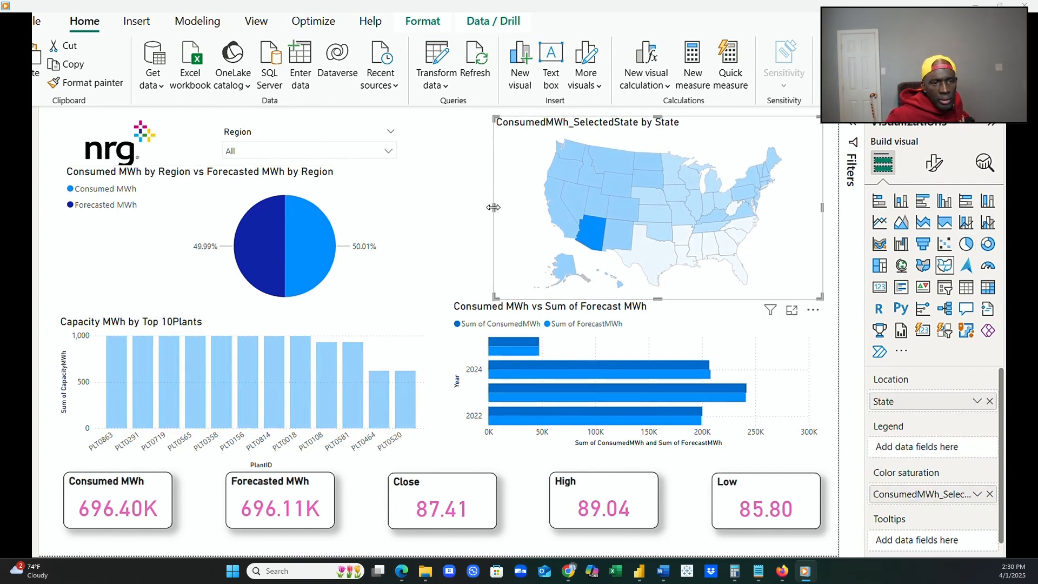
pyautogui.moveTo(493, 207); pyautogui.dragTo(433, 229)
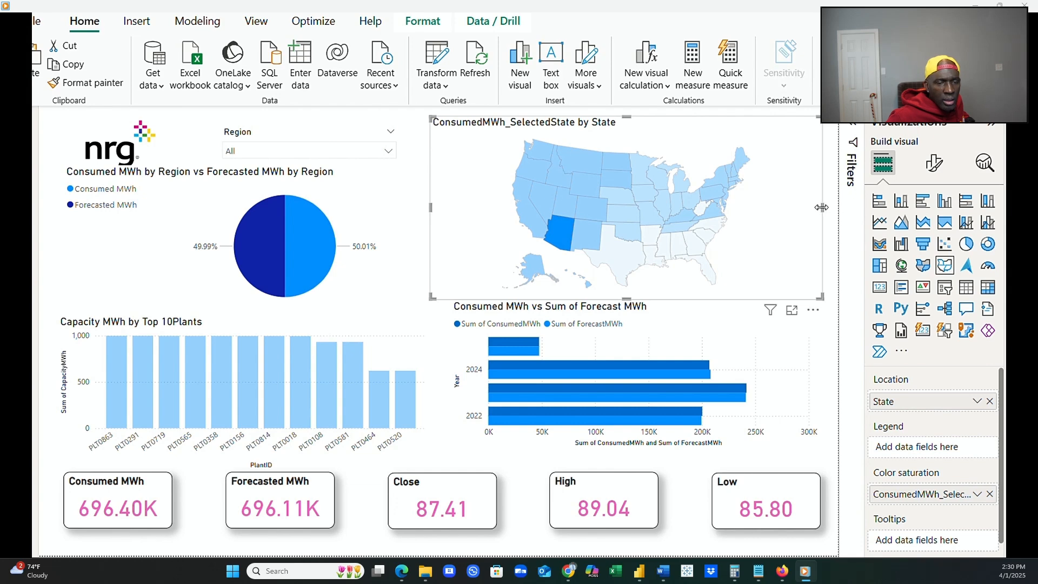
pyautogui.moveTo(824, 208); pyautogui.dragTo(820, 214)
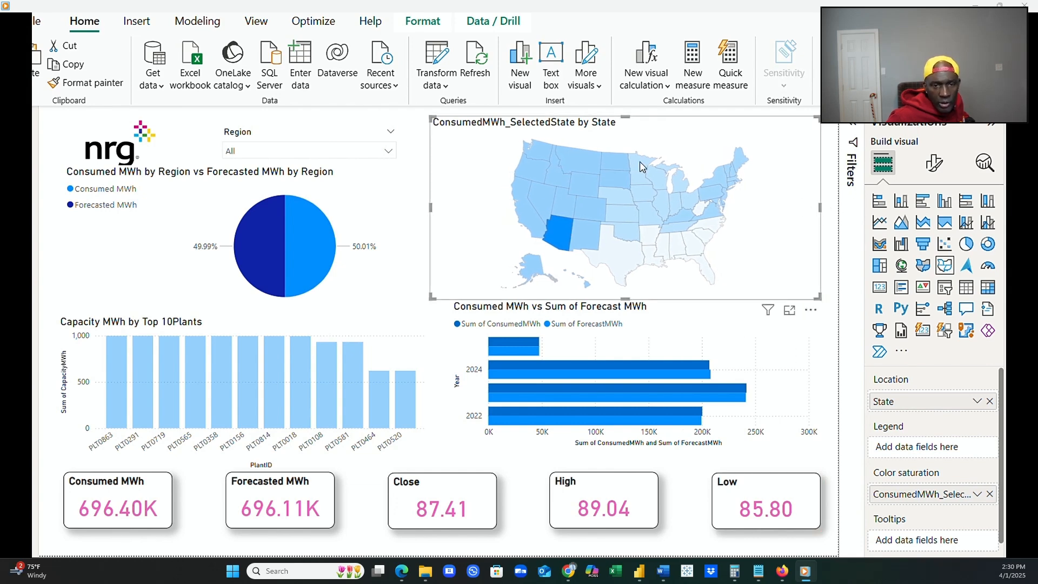
pyautogui.moveTo(626, 116); pyautogui.dragTo(622, 130)
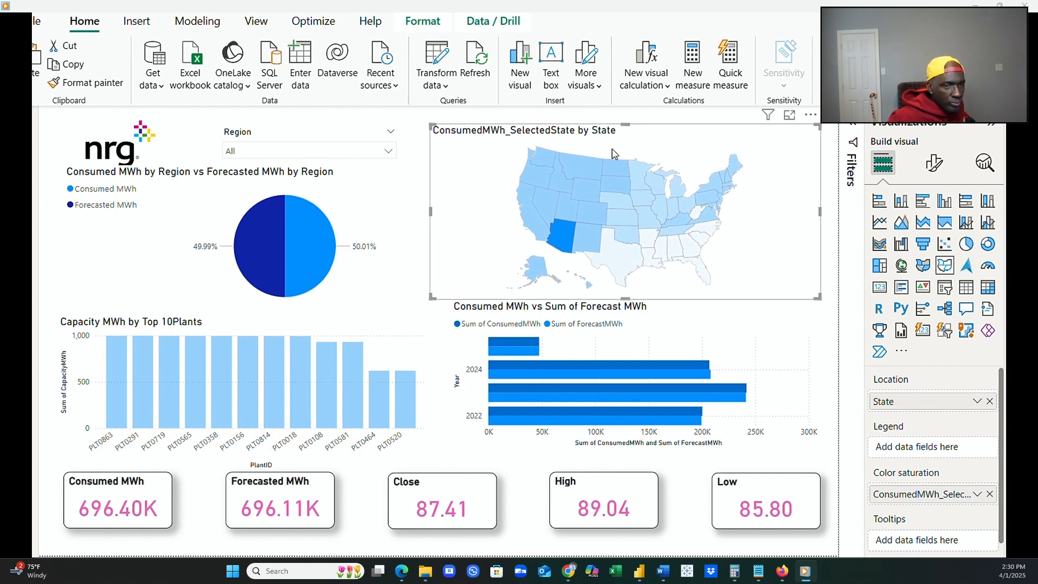
pyautogui.click(566, 239)
pyautogui.click(827, 401)
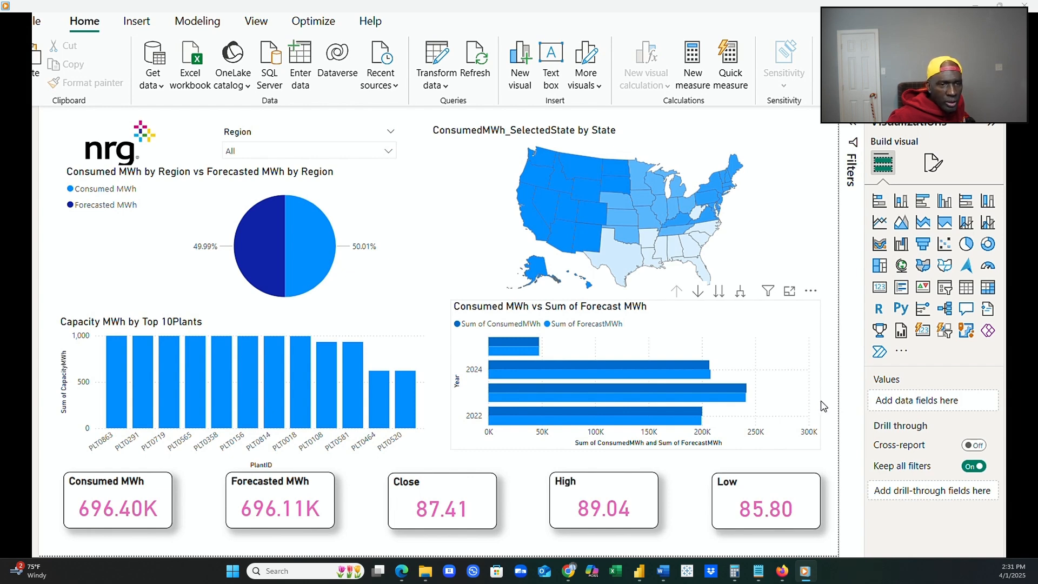
# Move the bar chart out of the way, place the state map in its former spot, and stretch the map down toward the cards.
pyautogui.click(734, 356)
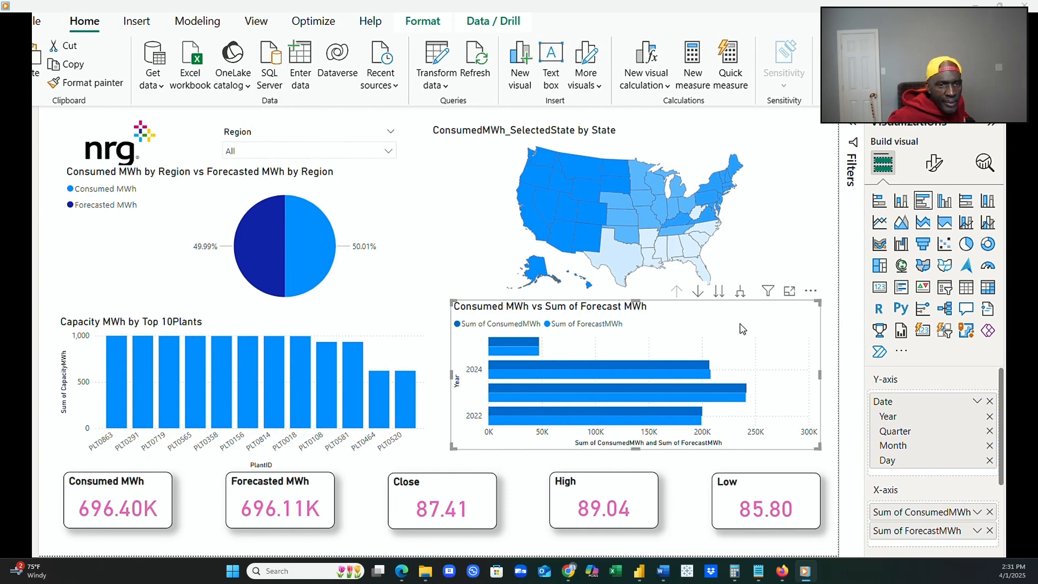
pyautogui.moveTo(715, 306); pyautogui.dragTo(394, 122)
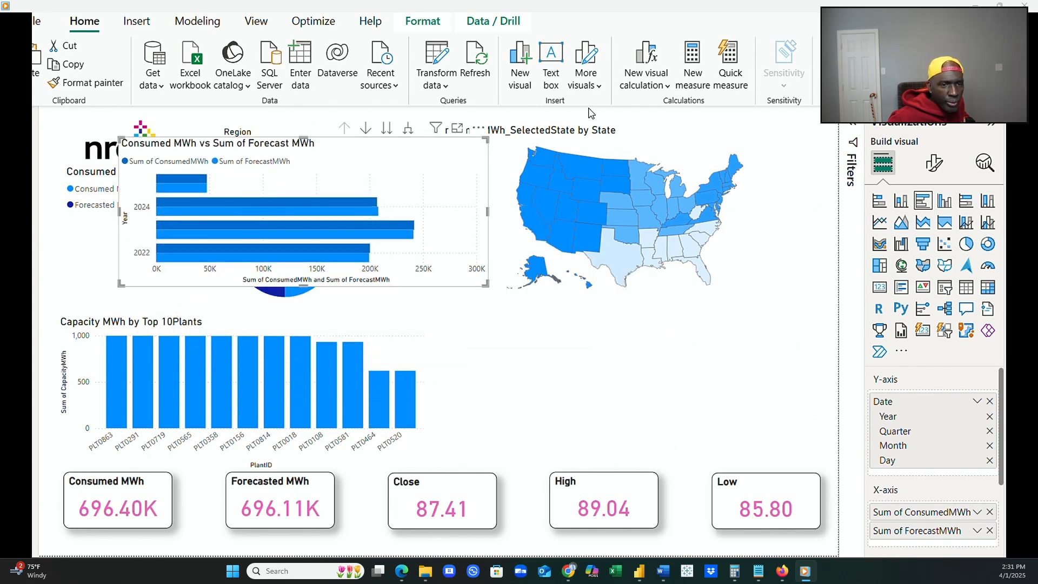
pyautogui.click(682, 153)
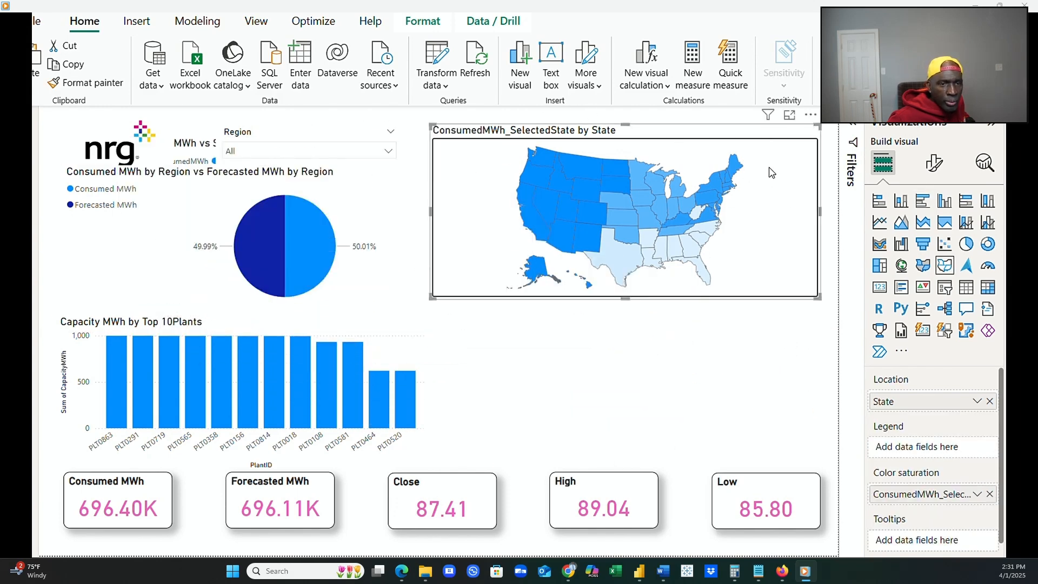
pyautogui.moveTo(793, 135); pyautogui.dragTo(792, 284)
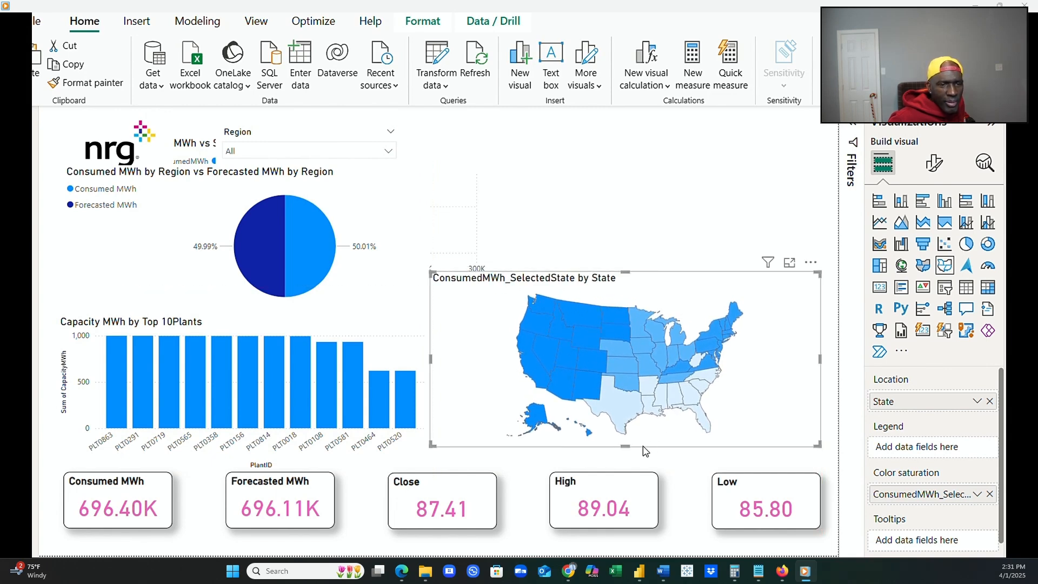
pyautogui.moveTo(626, 446)
pyautogui.mouseDown()
pyautogui.moveTo(625, 470)
pyautogui.moveTo(627, 448)
pyautogui.moveTo(630, 461)
pyautogui.mouseUp()
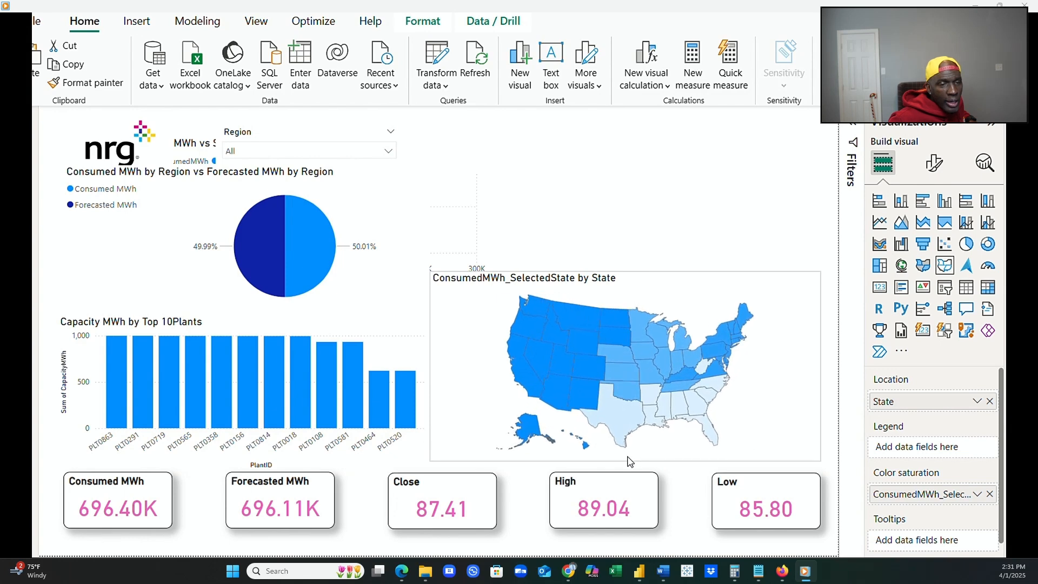
# Clear the plant selection and raise the capacity chart's bottom edge to line up with the state map's bottom edge.
pyautogui.click(402, 417)
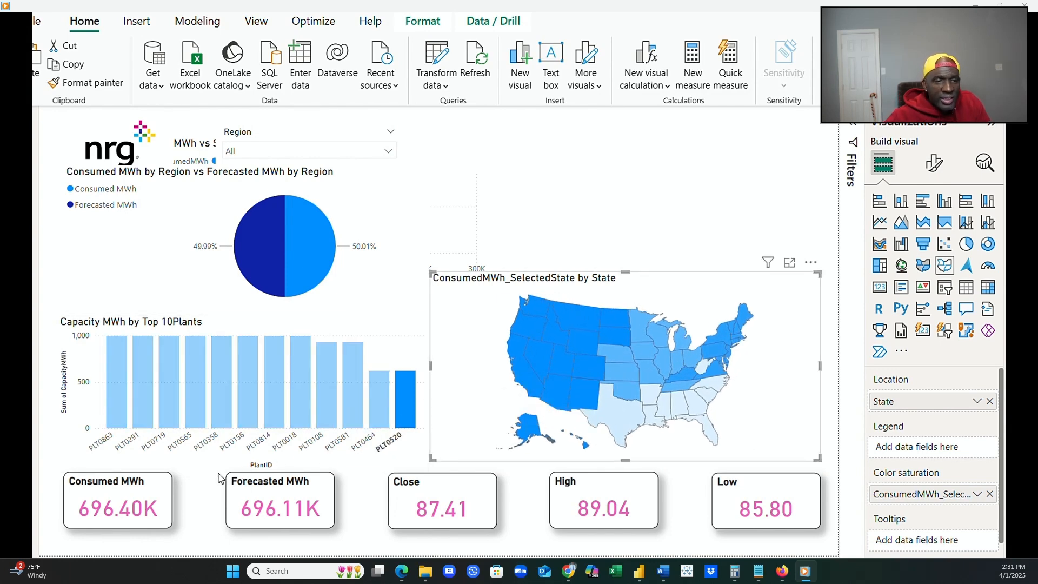
pyautogui.click(213, 406)
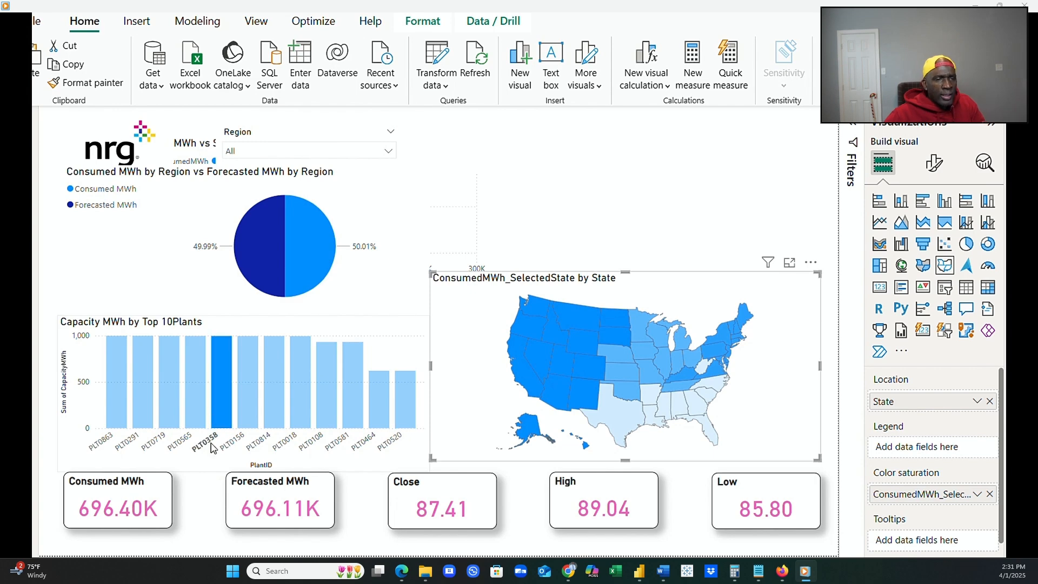
pyautogui.click(392, 462)
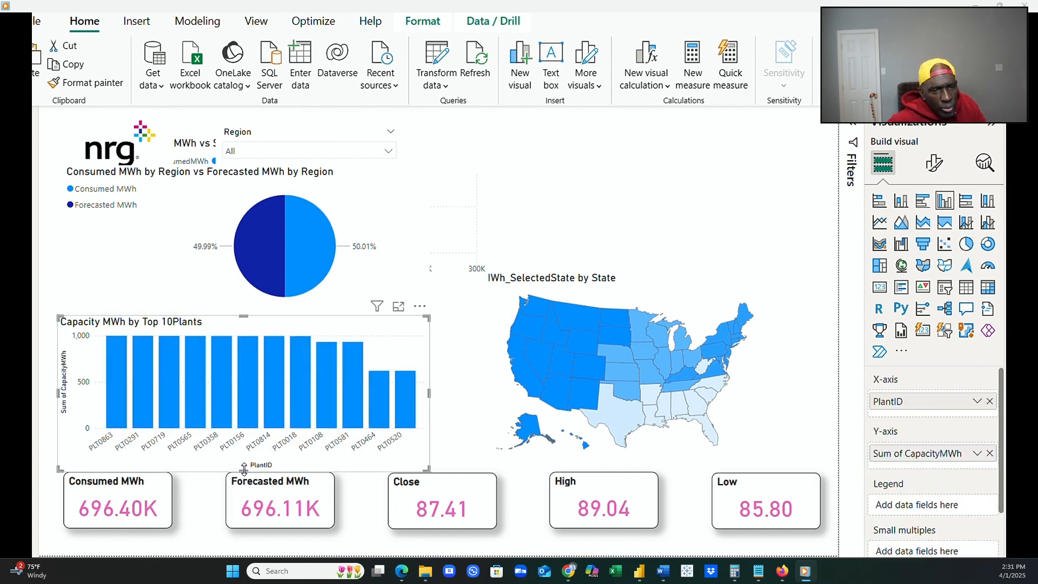
pyautogui.moveTo(246, 467); pyautogui.dragTo(247, 460)
# Move the Consumed MWh vs Sum of Forecast MWh bar chart above the state map and widen it to the map's right edge.
pyautogui.click(669, 292)
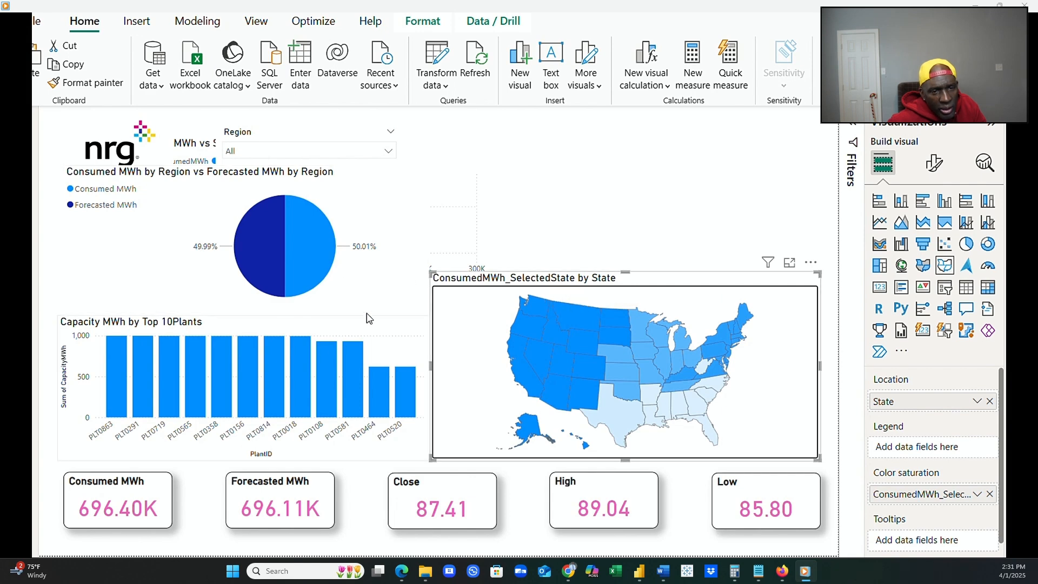
pyautogui.click(465, 204)
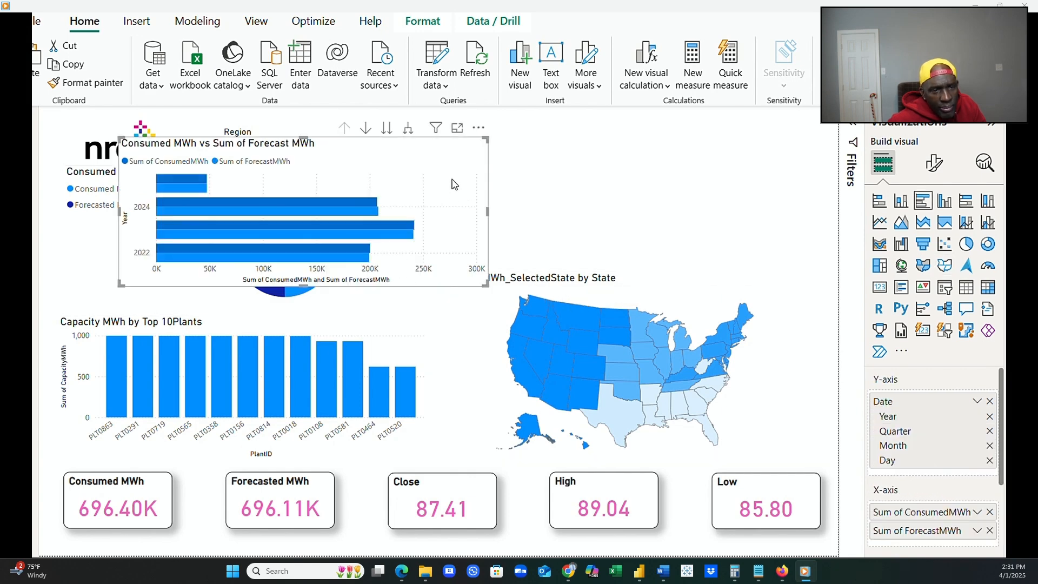
pyautogui.moveTo(482, 152); pyautogui.dragTo(790, 135)
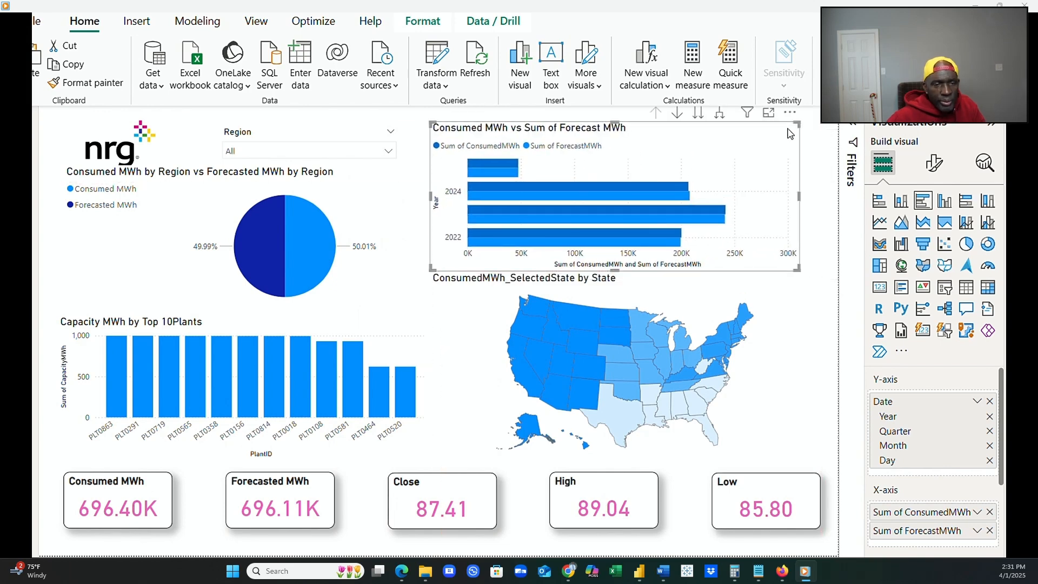
pyautogui.moveTo(799, 196); pyautogui.dragTo(820, 195)
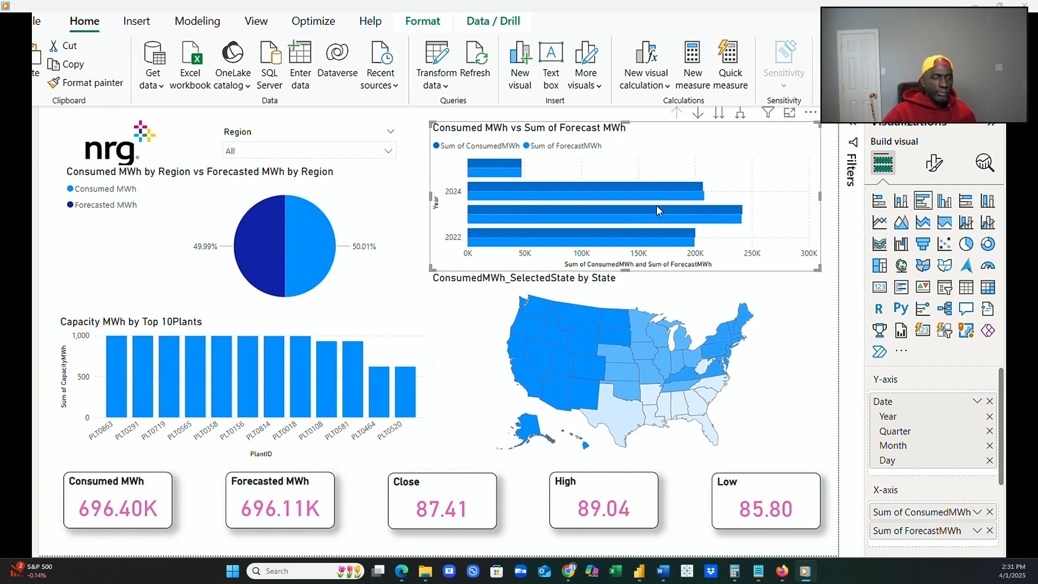
# Lower the pie chart's top edge so that it clears the NRG logo and the Region slicer, and deselect the chart.
pyautogui.click(387, 256)
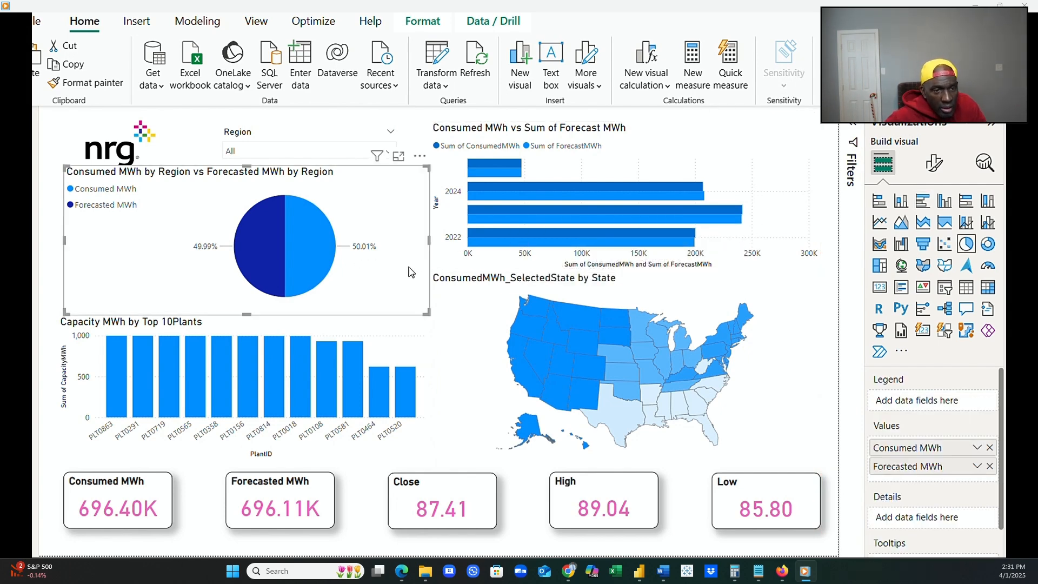
pyautogui.moveTo(430, 246)
pyautogui.mouseDown()
pyautogui.moveTo(416, 248)
pyautogui.moveTo(429, 247)
pyautogui.mouseUp()
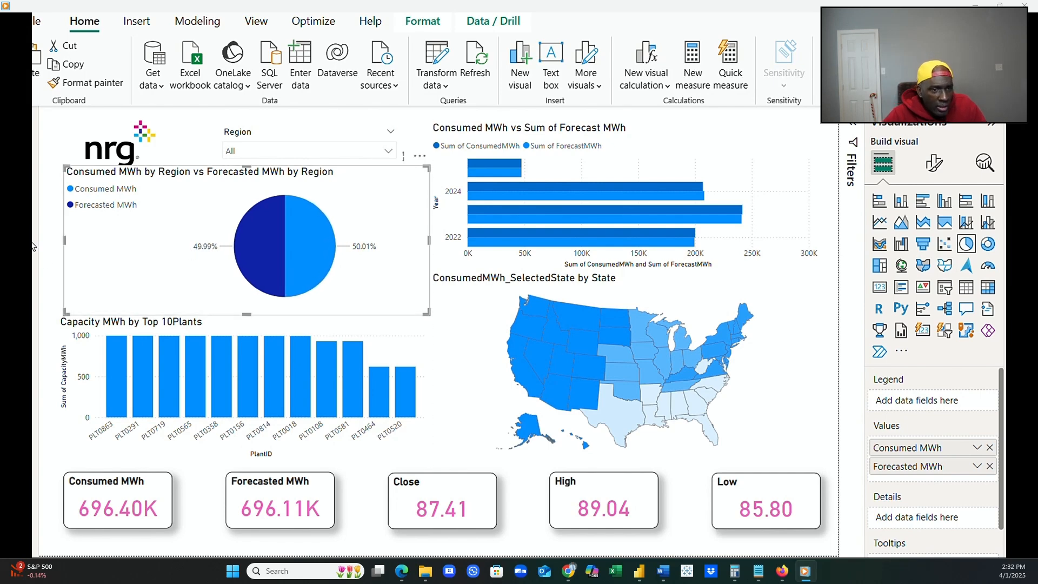
pyautogui.moveTo(64, 240)
pyautogui.mouseDown()
pyautogui.moveTo(74, 243)
pyautogui.moveTo(63, 240)
pyautogui.mouseUp()
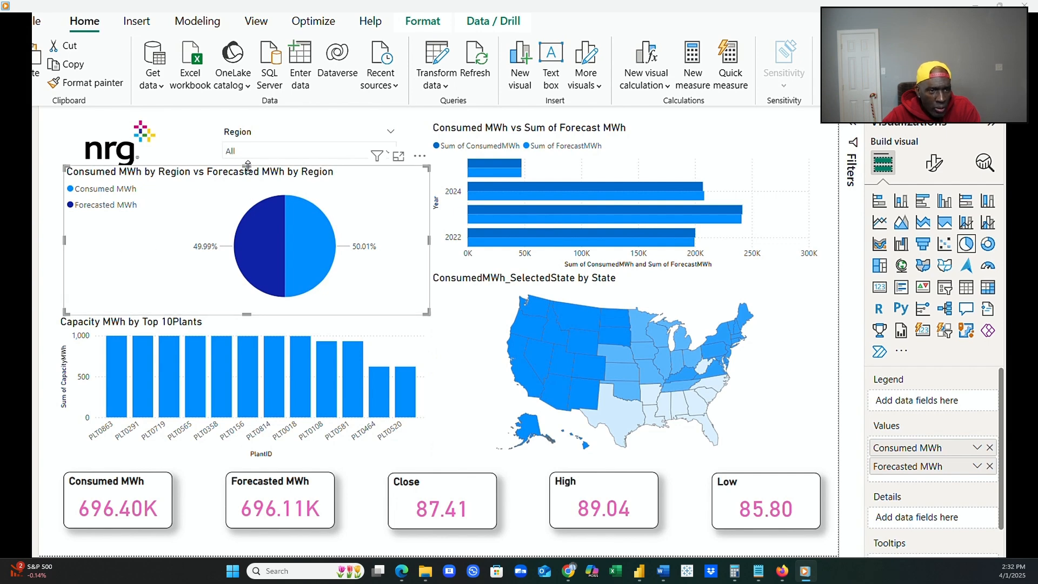
pyautogui.moveTo(247, 167); pyautogui.dragTo(247, 187)
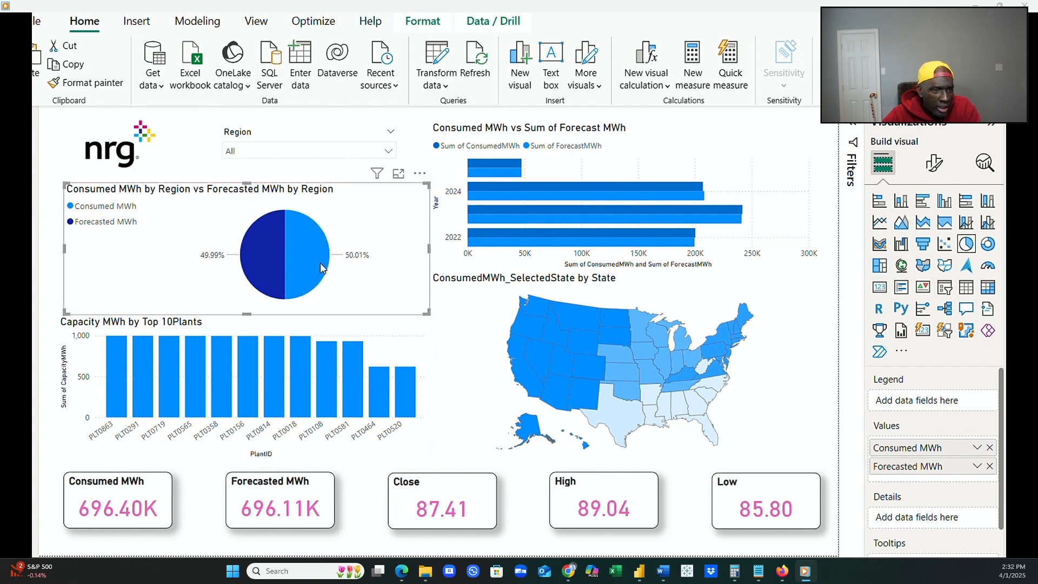
pyautogui.click(829, 453)
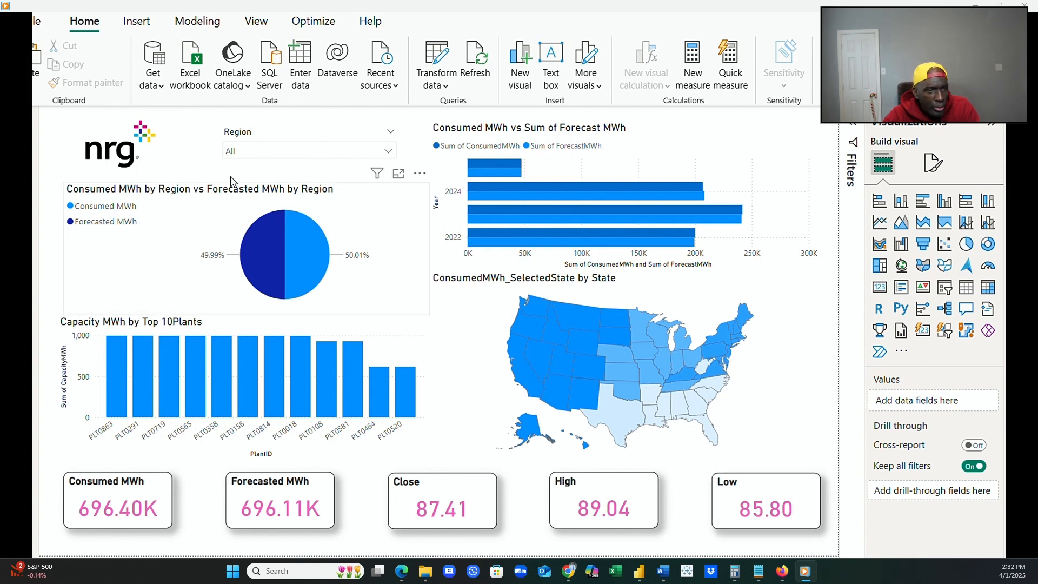
# Save the report as 03252025 nrg_energy in the fortune_500_nrg_engery folder, replacing the existing file.
pyautogui.click(36, 20)
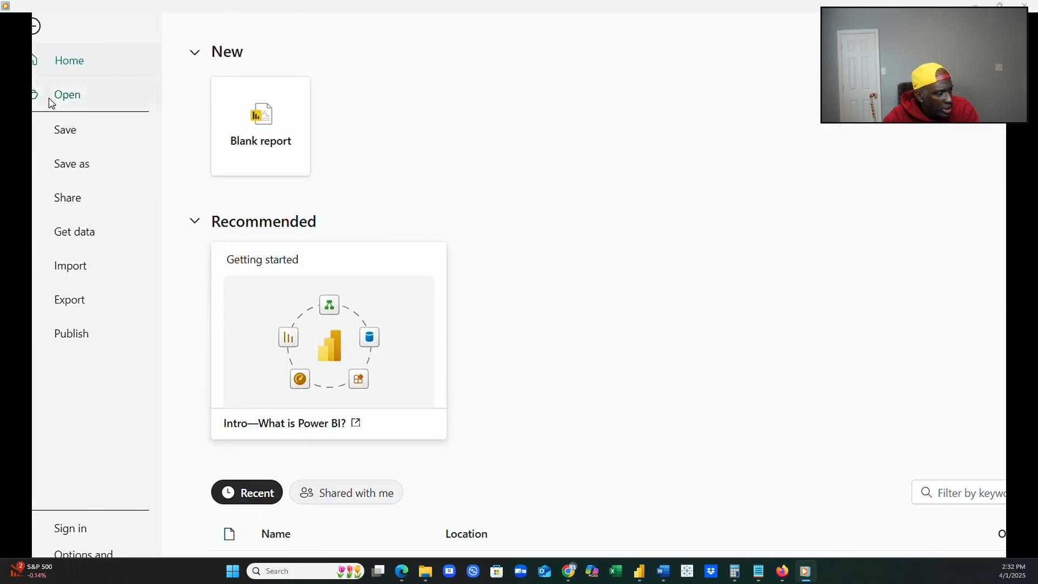
pyautogui.click(81, 167)
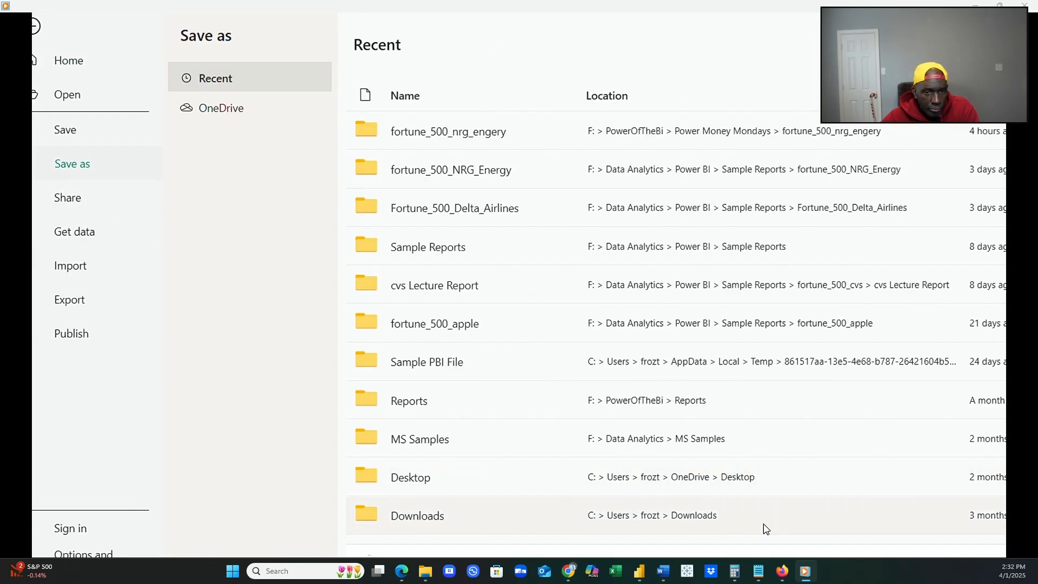
pyautogui.click(373, 555)
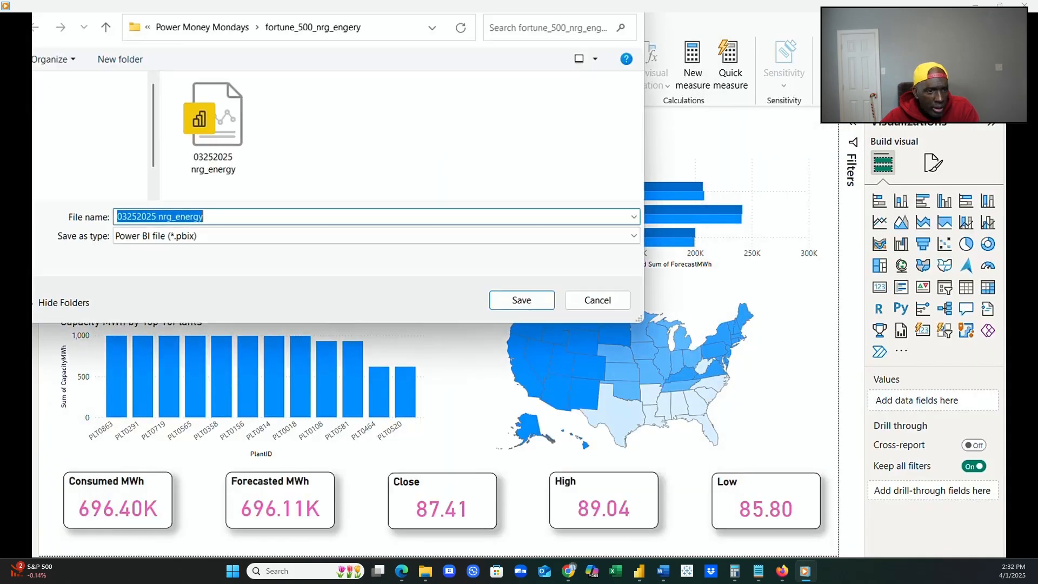
pyautogui.click(503, 313)
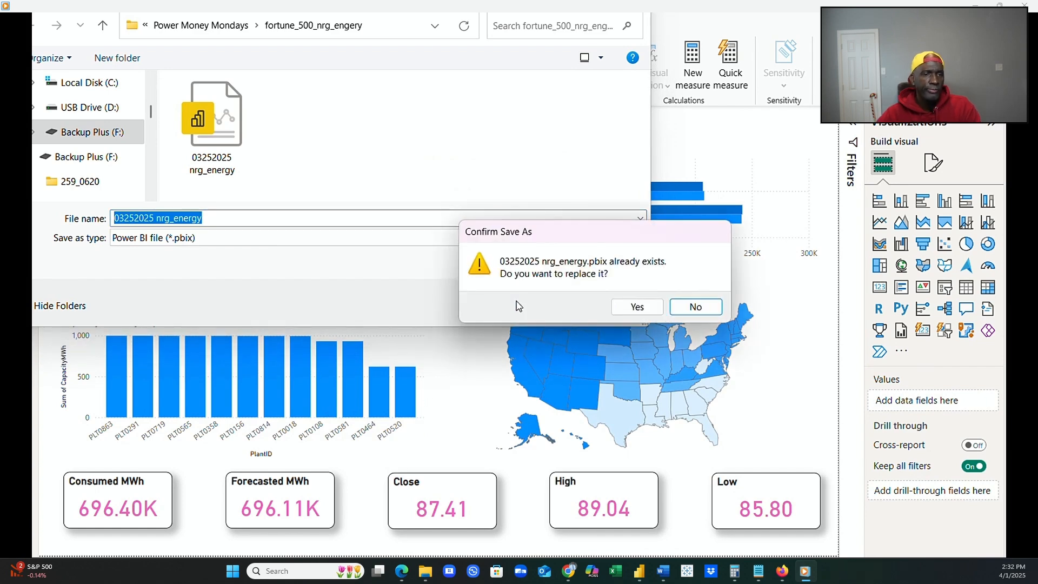
pyautogui.click(634, 306)
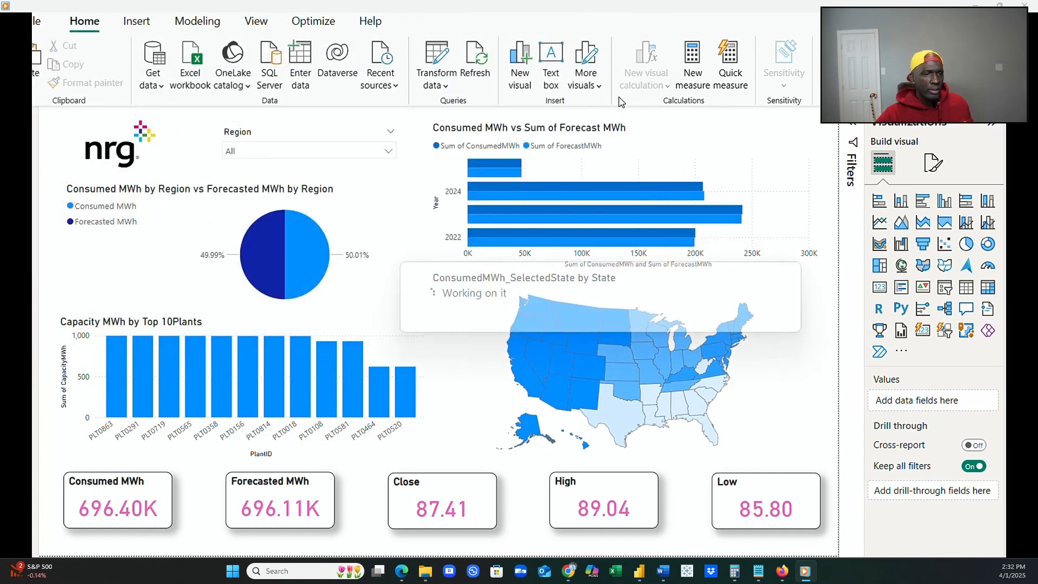